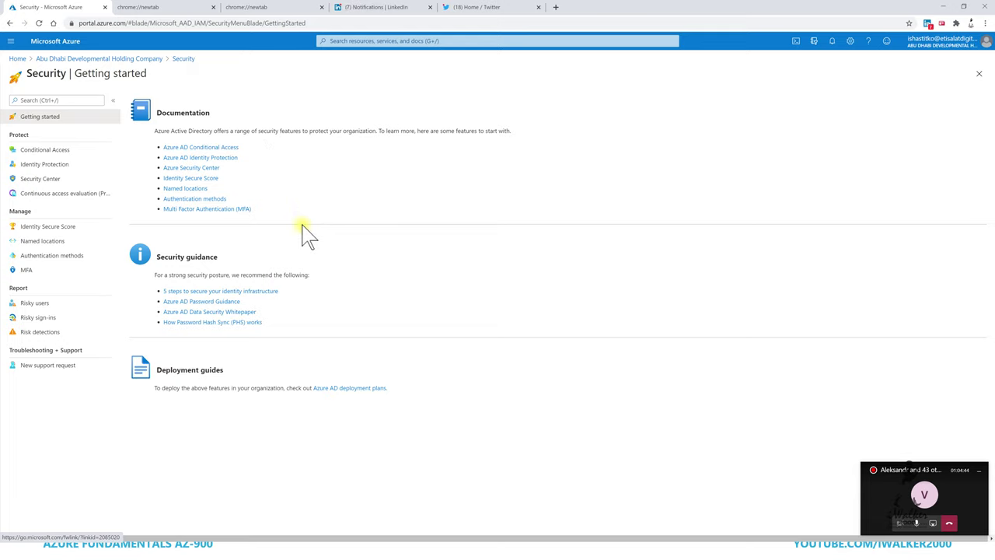
Start a new Conditional Access policy and include all users in its users and groups assignment.
click(65, 152)
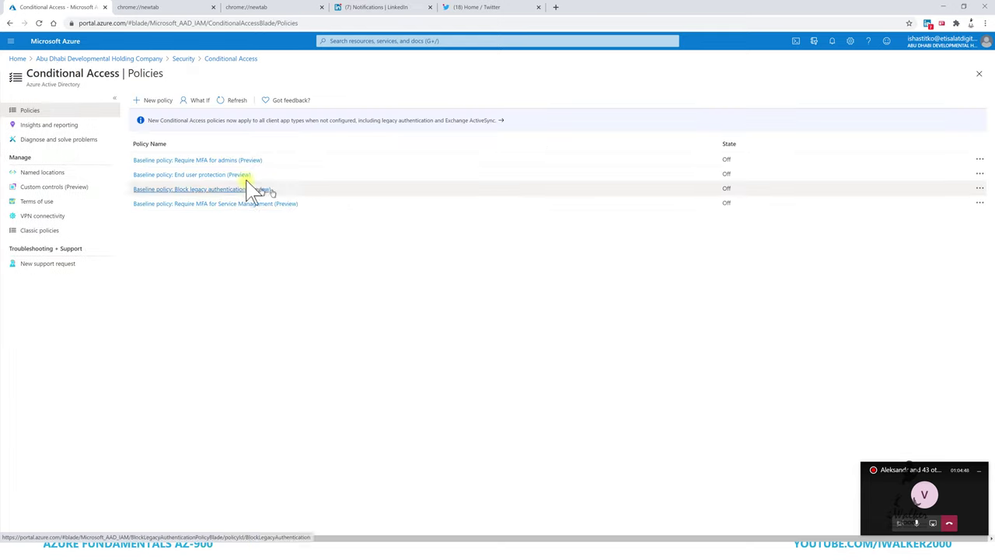
click(167, 102)
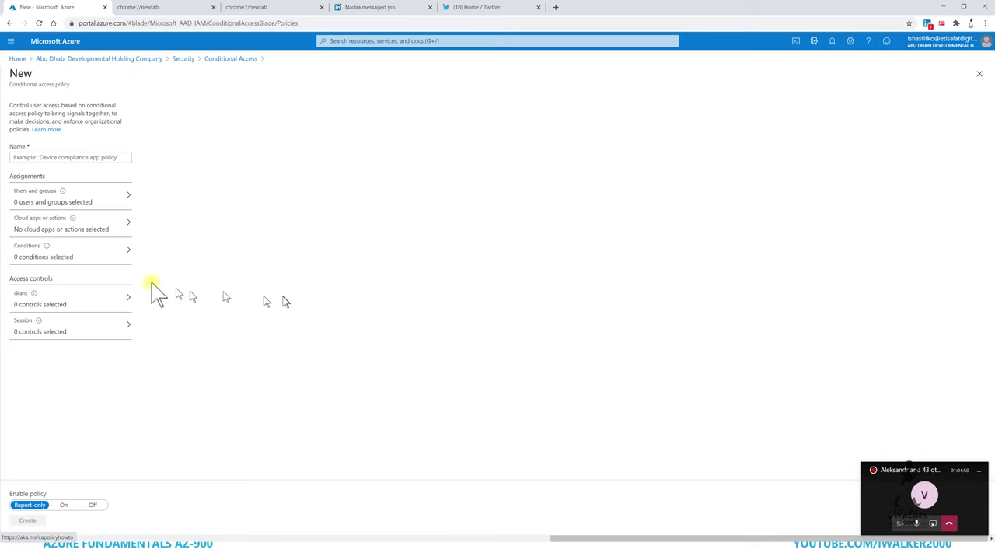
click(80, 196)
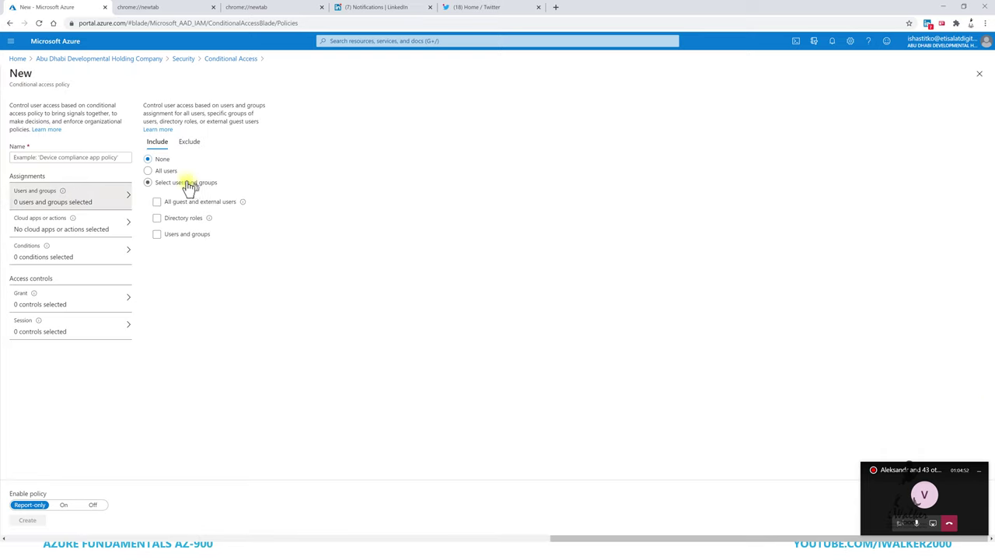
click(190, 184)
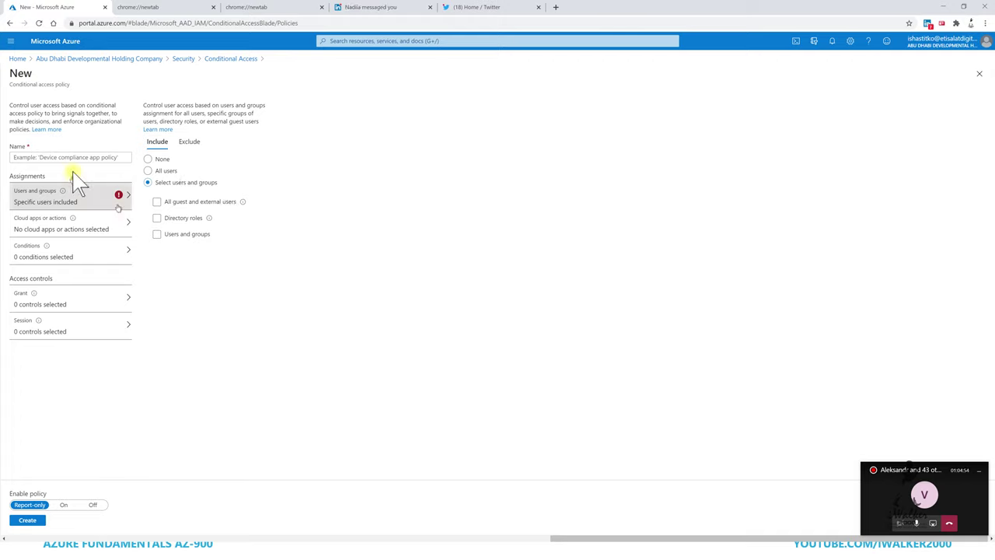
click(150, 171)
Try limiting the assignment to selected users and groups, and revert it to all users.
click(161, 182)
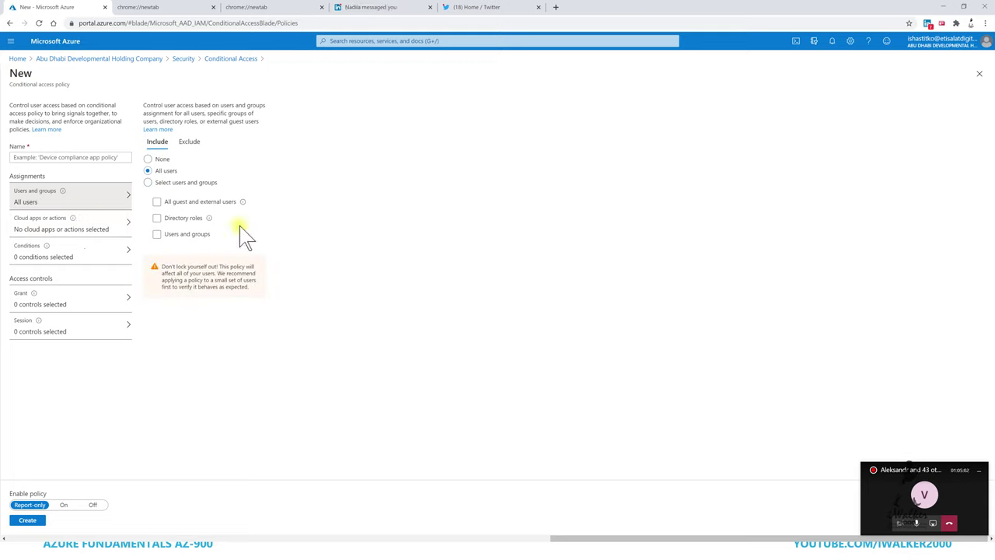
click(196, 220)
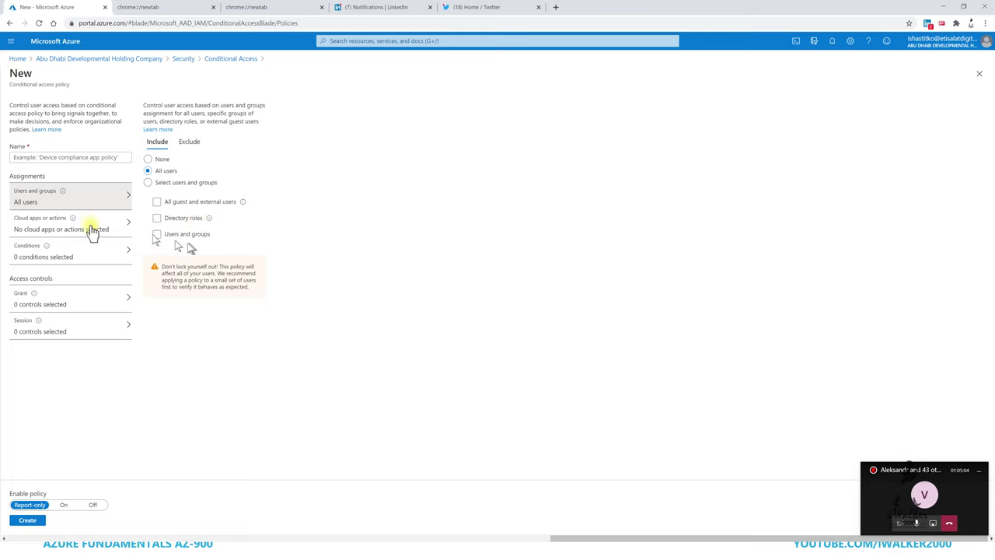
click(157, 235)
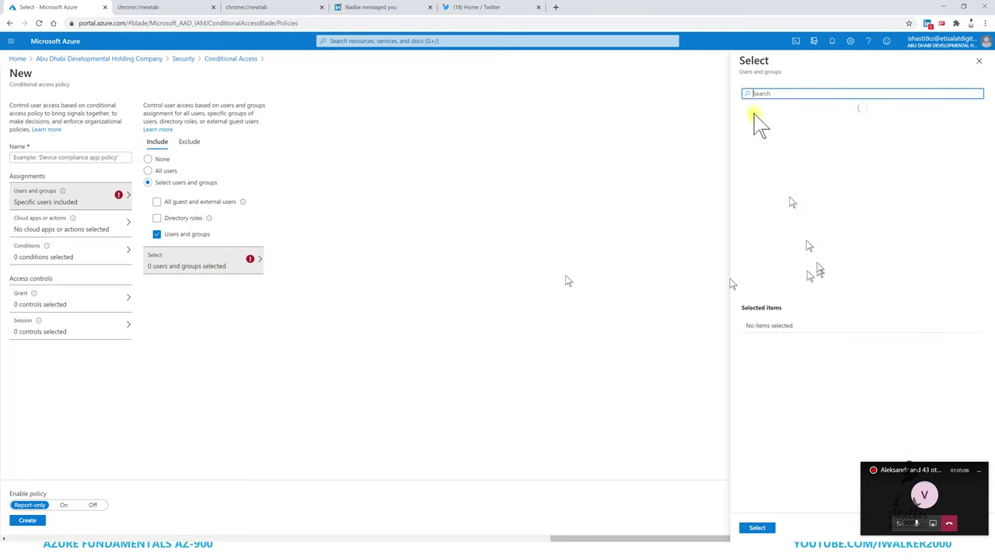
click(157, 235)
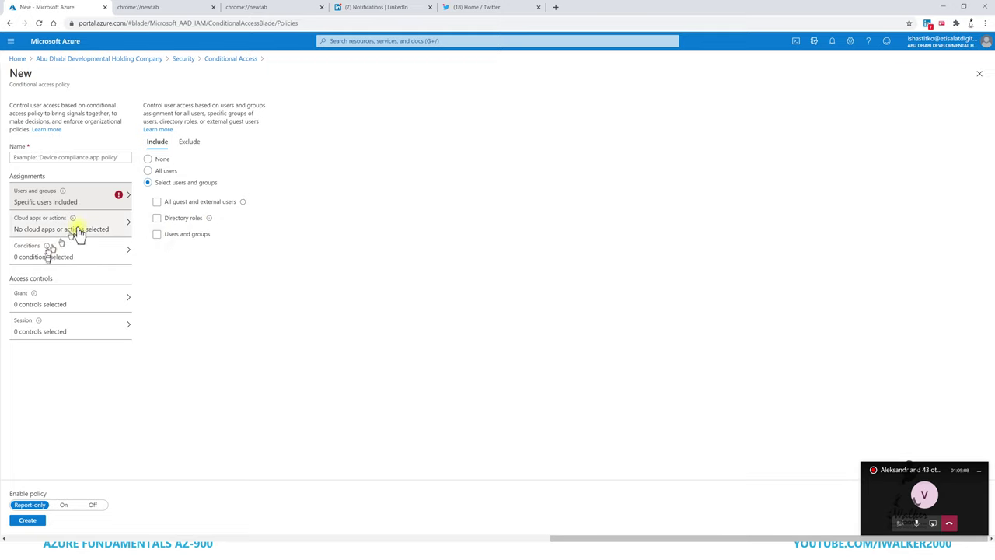
click(165, 171)
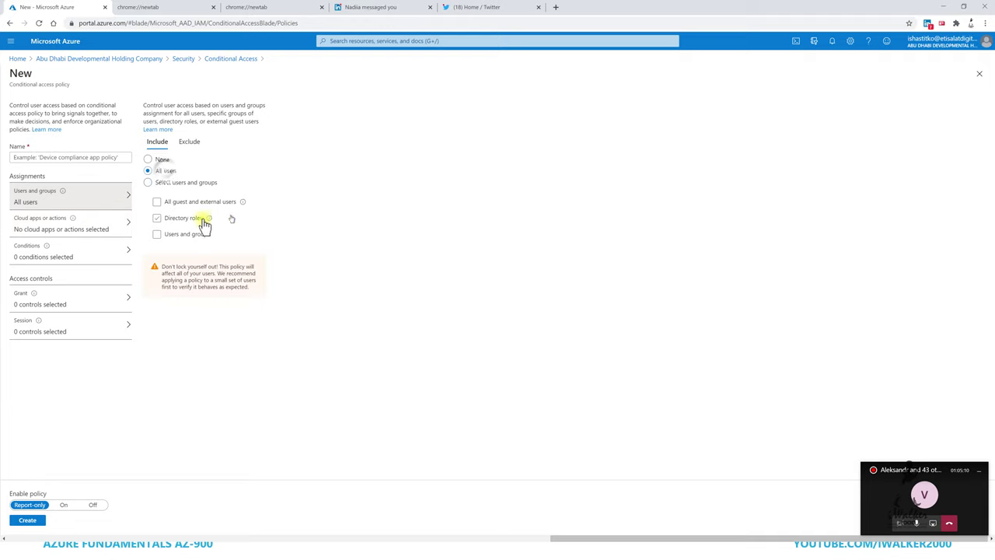
Try applying the policy to the Register security information user action, and revert to cloud apps with None included.
click(100, 224)
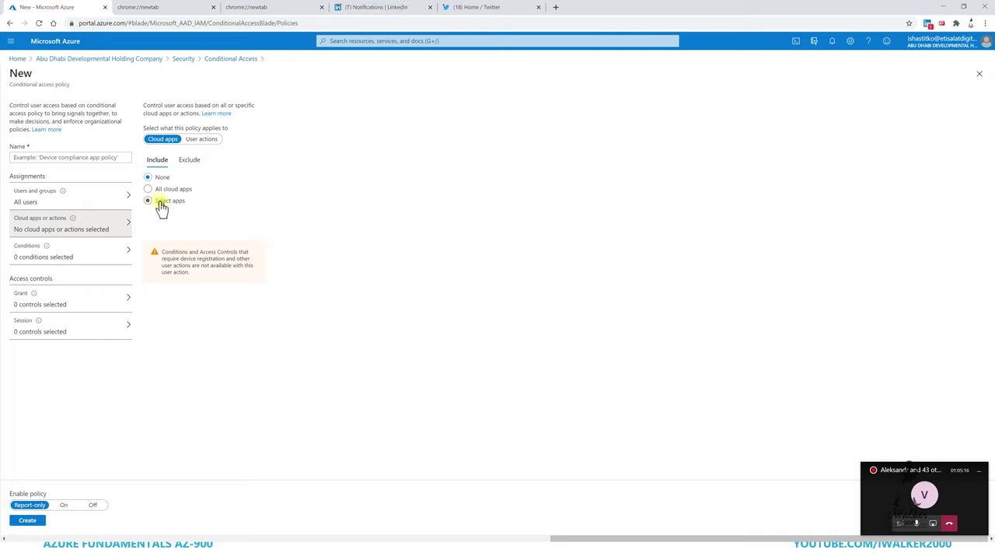
click(201, 138)
click(177, 176)
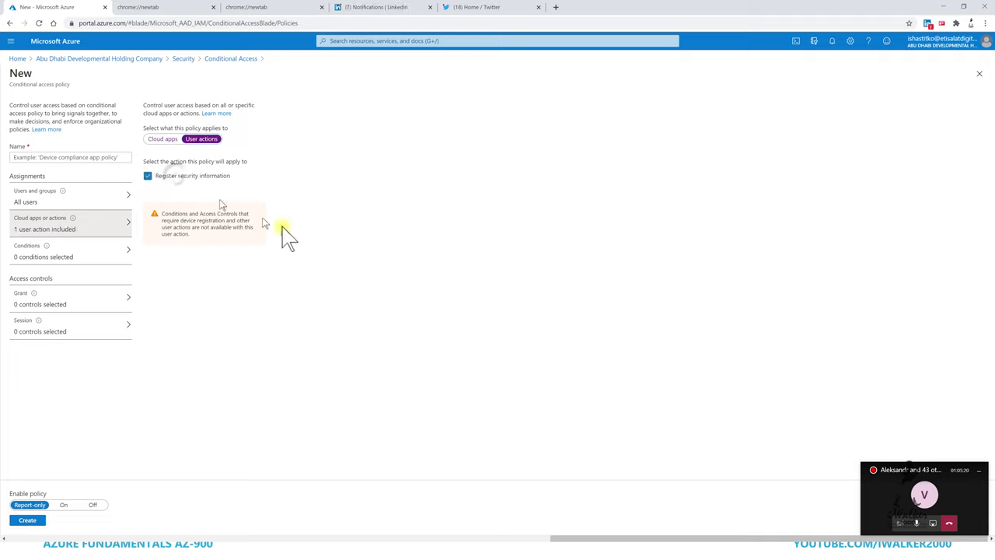
click(168, 177)
click(163, 138)
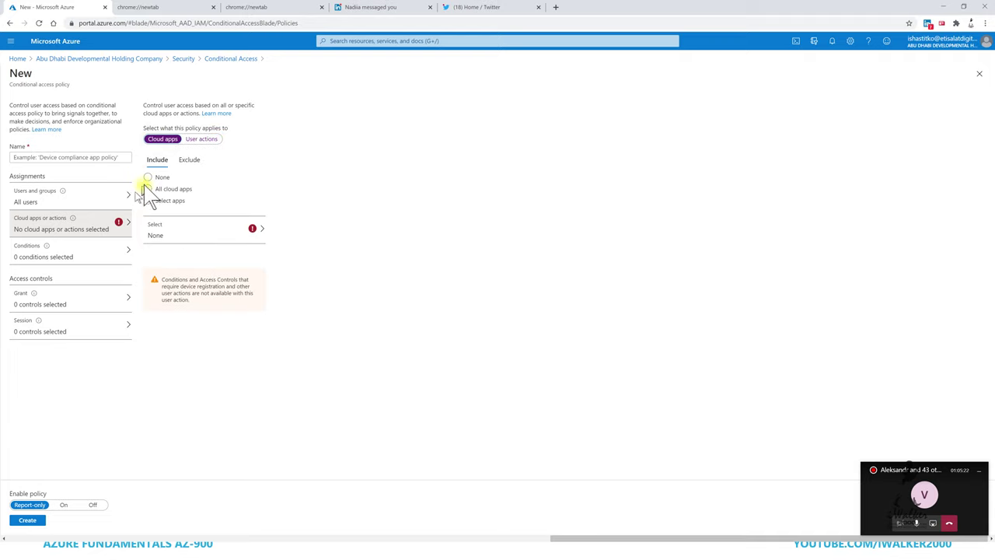
click(151, 179)
Configure the policy's user risk condition with the High risk level.
click(80, 251)
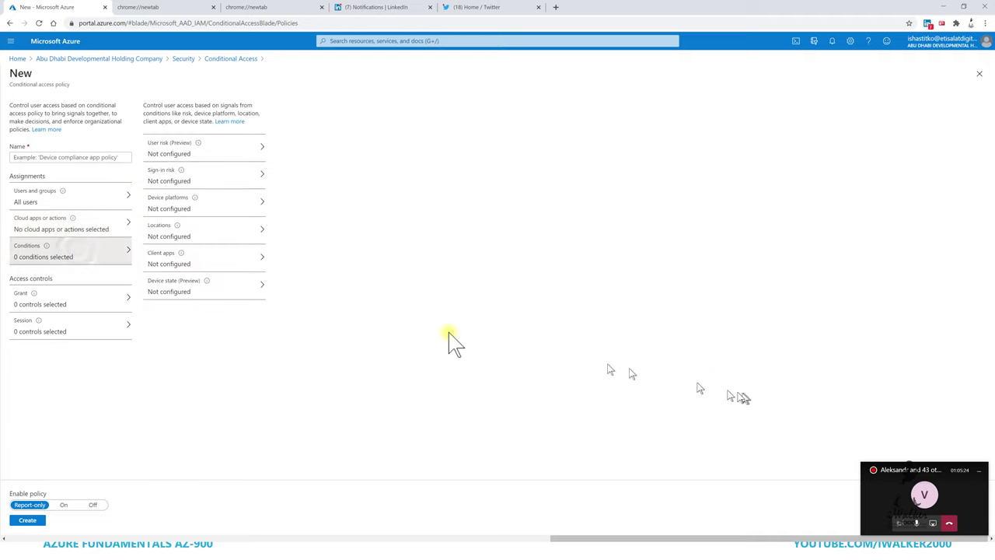
click(224, 159)
click(876, 104)
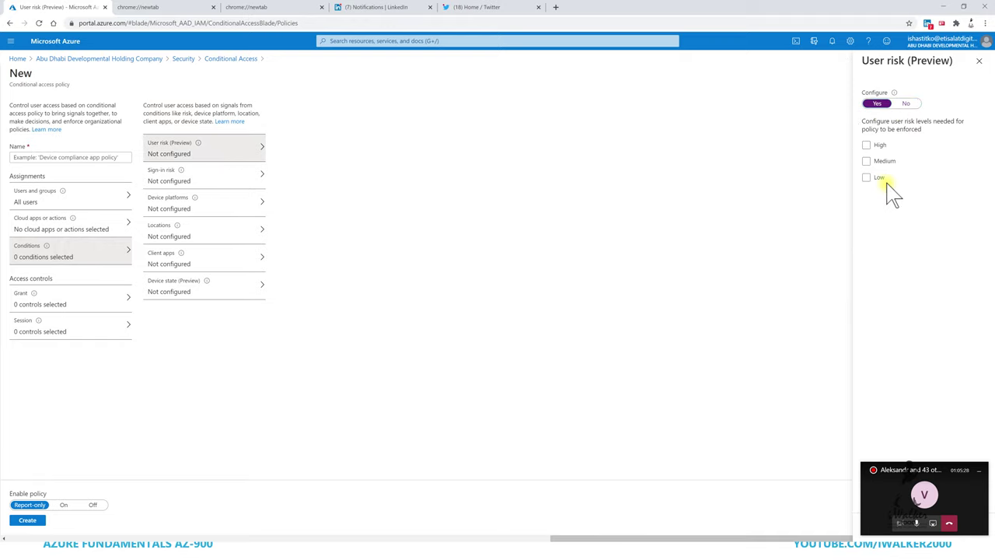
click(867, 146)
click(211, 177)
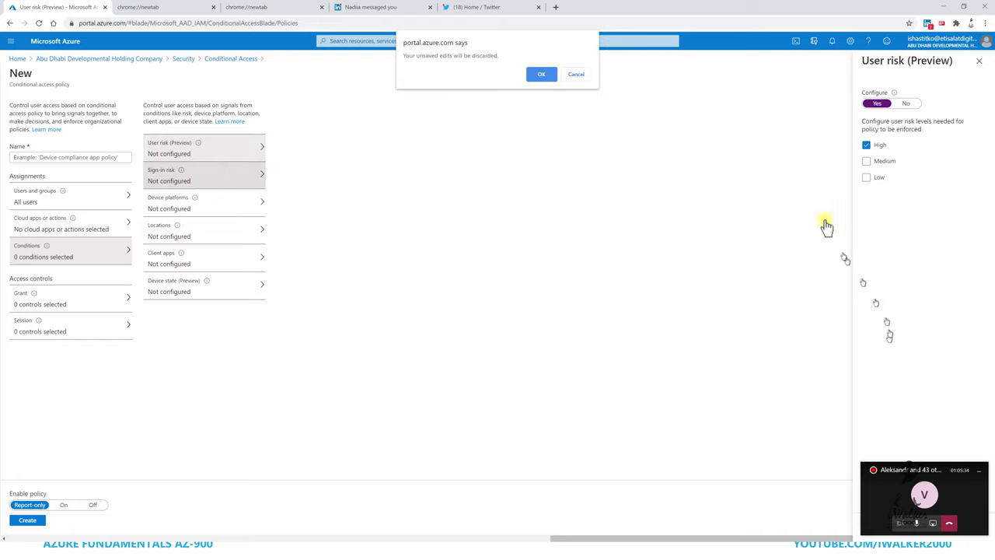
click(577, 74)
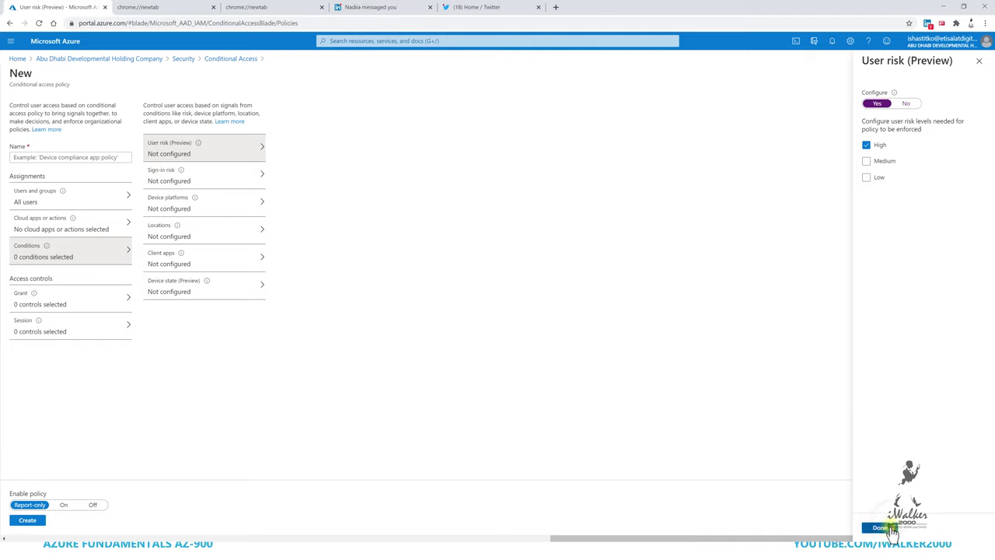
click(886, 529)
Configure the sign-in risk condition to apply to the High and Medium risk levels.
click(182, 178)
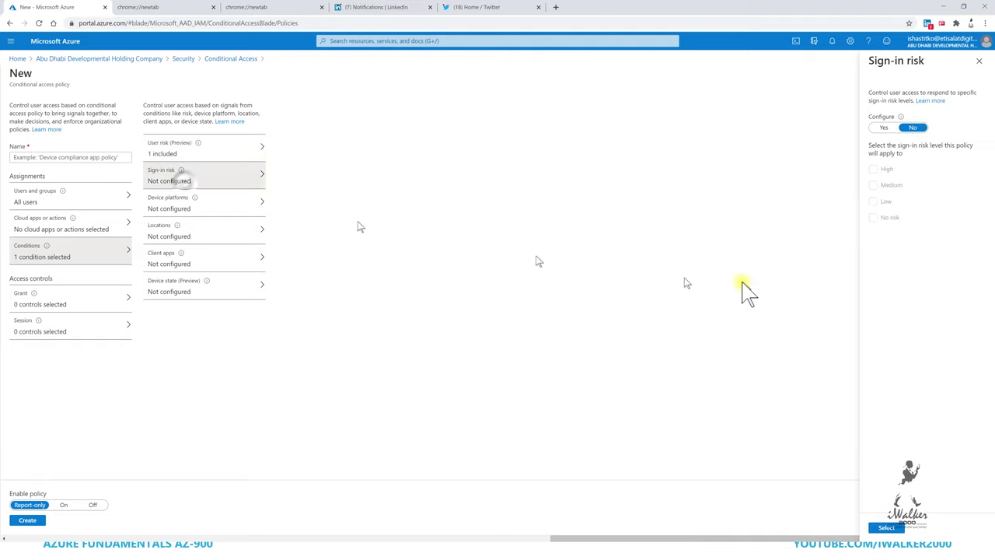
click(885, 128)
click(873, 169)
click(873, 186)
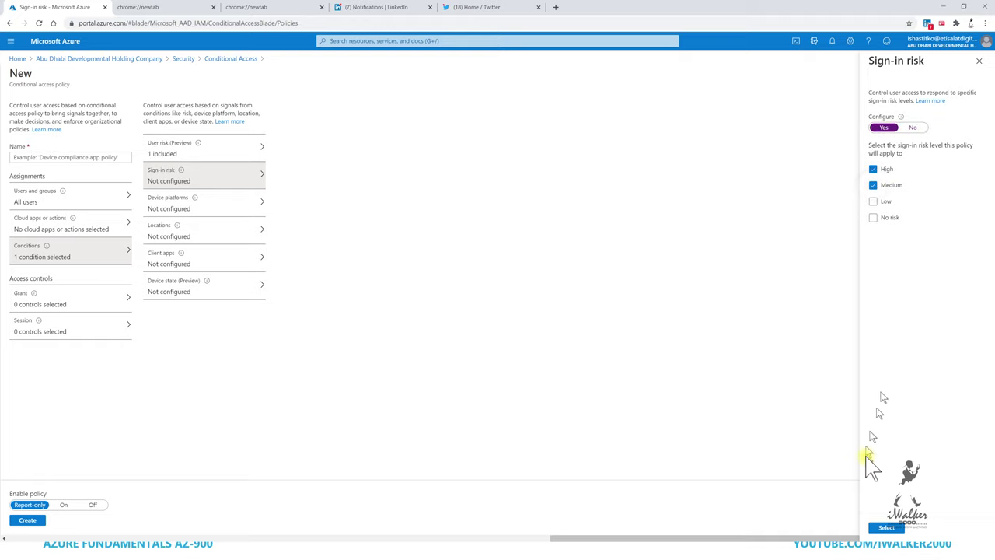
click(886, 527)
Configure the device platforms condition to include only Android and iOS.
click(156, 204)
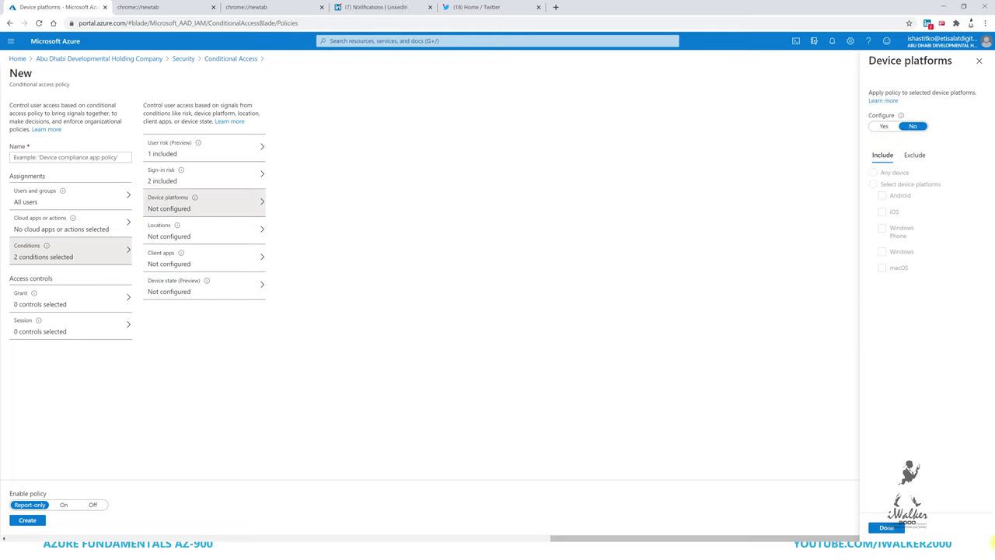
click(884, 126)
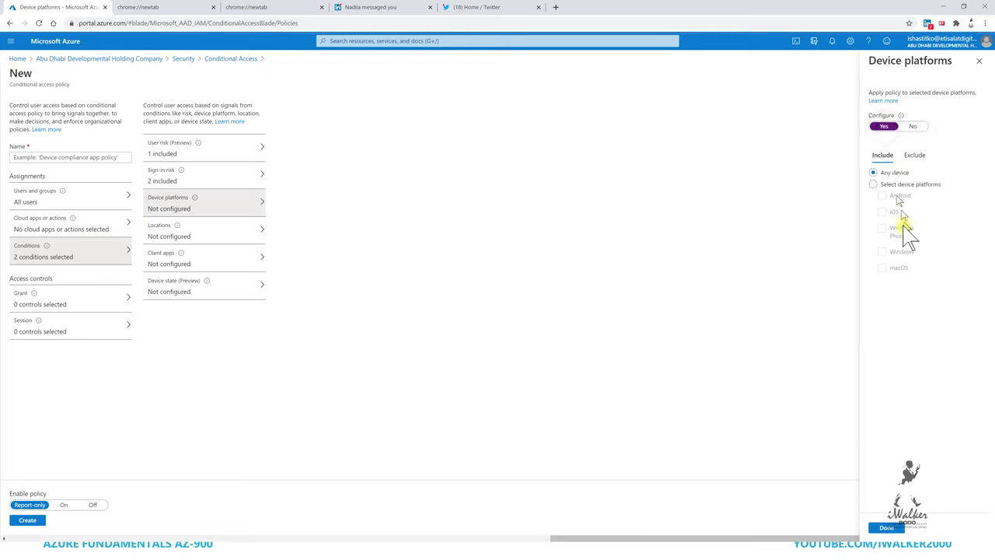
click(875, 184)
click(885, 212)
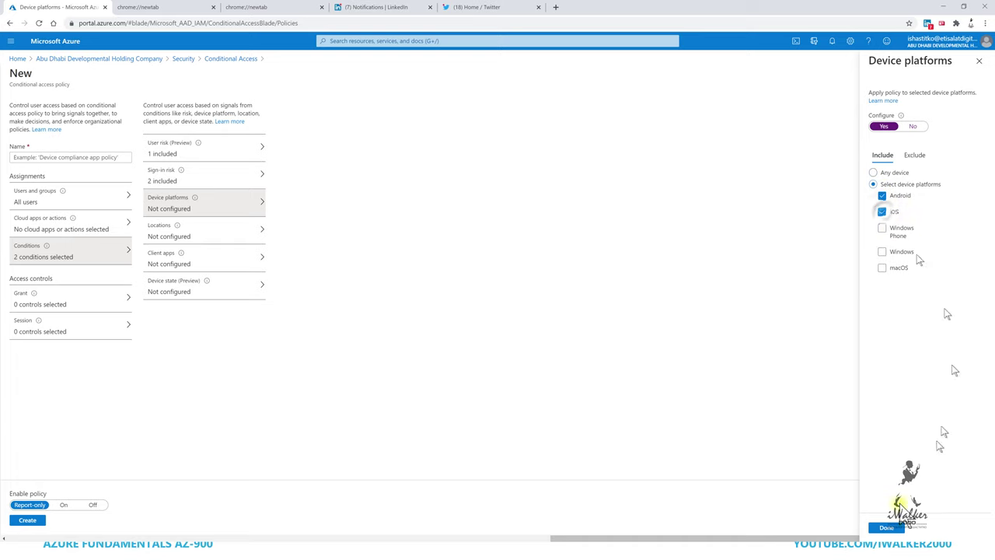
click(894, 528)
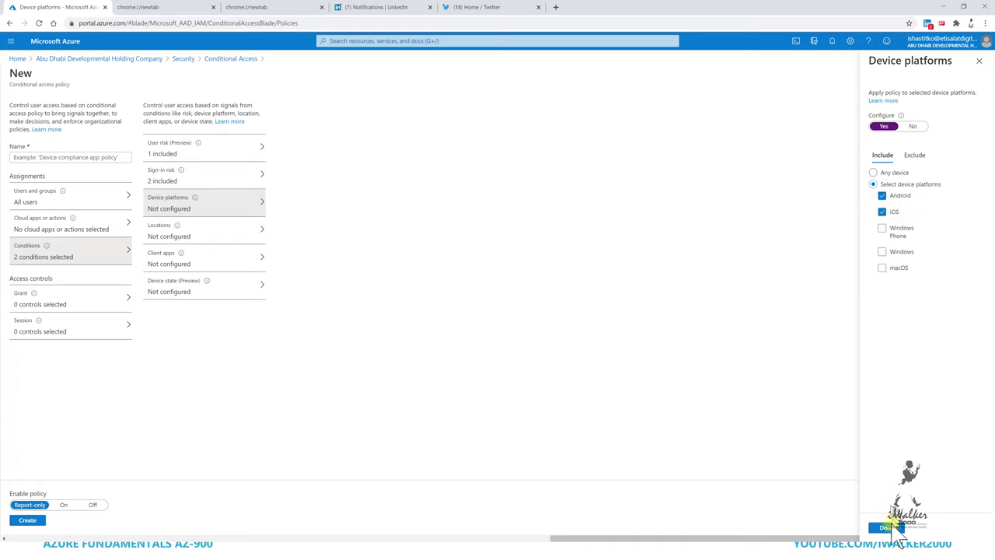
Configure the locations condition to include all trusted locations.
click(222, 236)
click(293, 139)
click(300, 189)
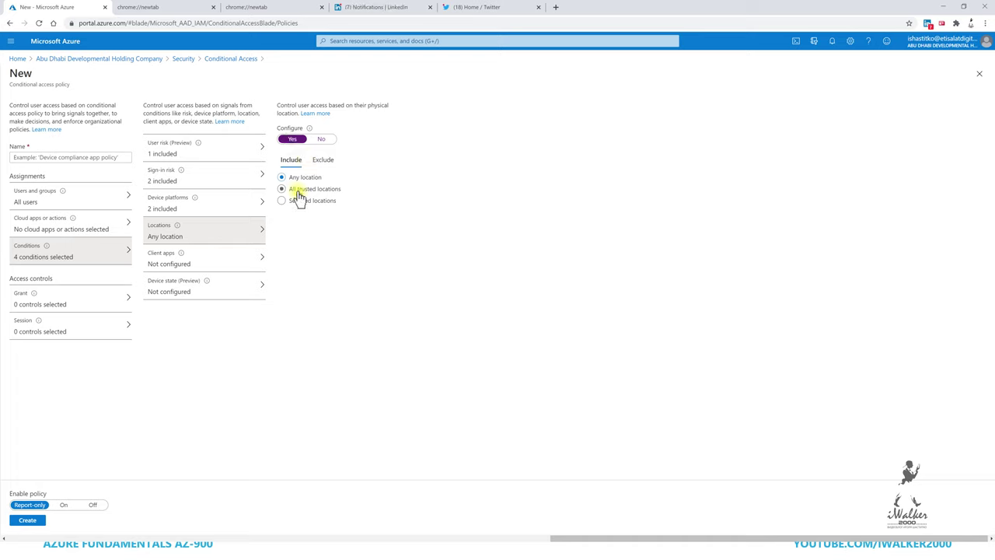
Limit the client apps condition to Browser and Mobile apps and desktop clients, and leave the device state condition unconfigured.
click(210, 268)
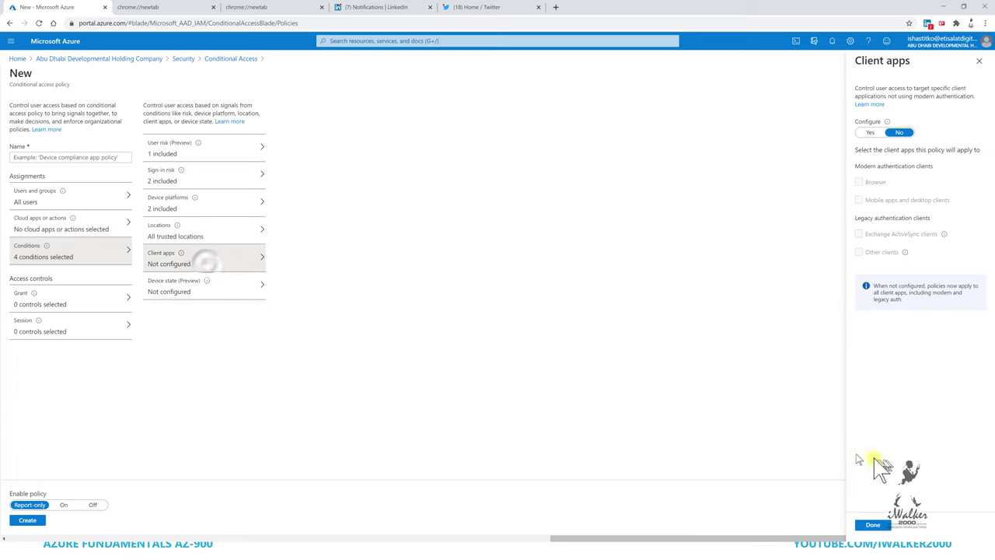
click(870, 132)
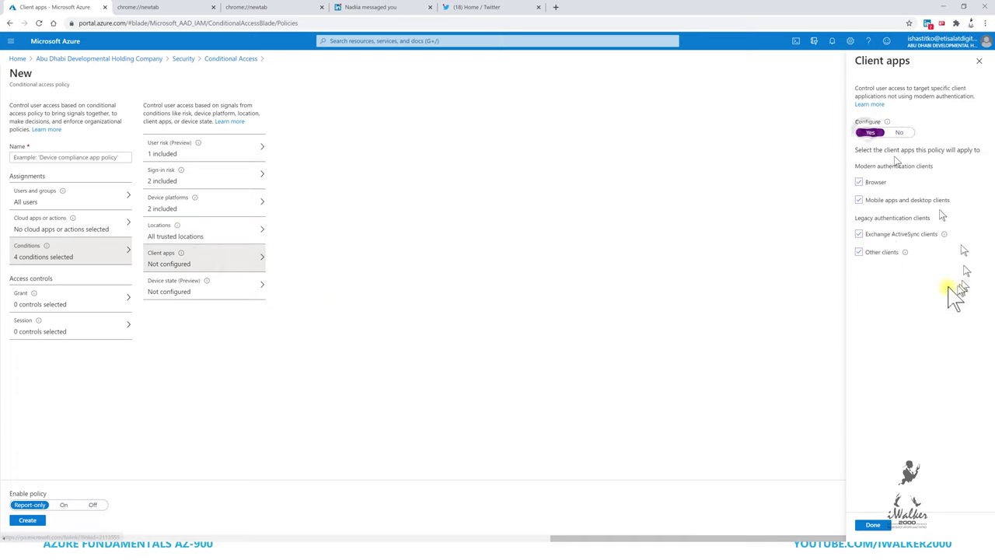
click(857, 252)
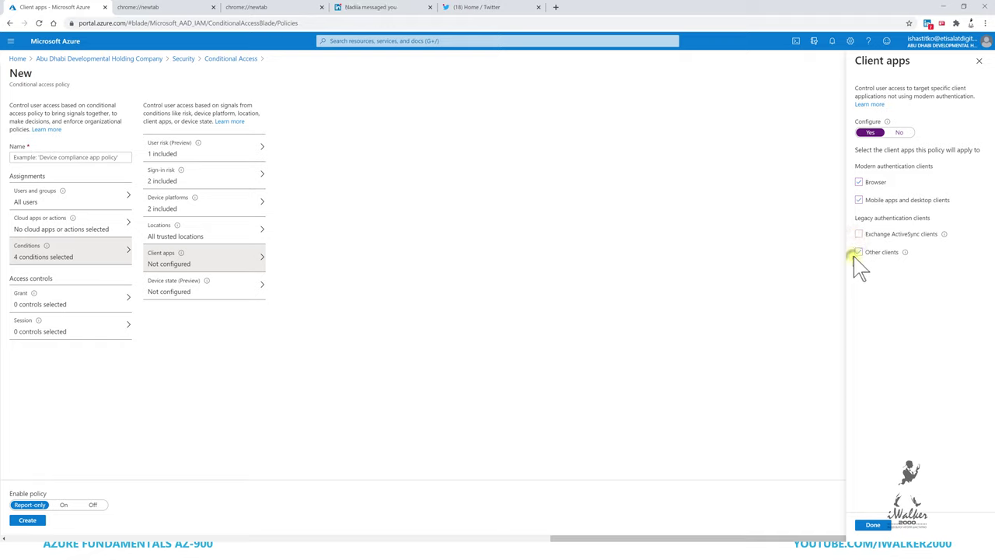
click(859, 252)
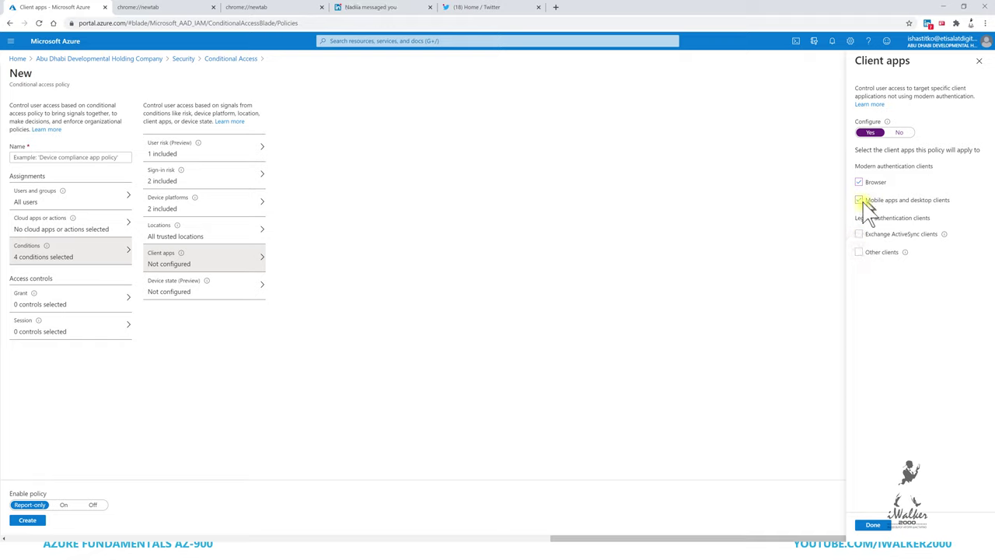
click(873, 525)
click(215, 285)
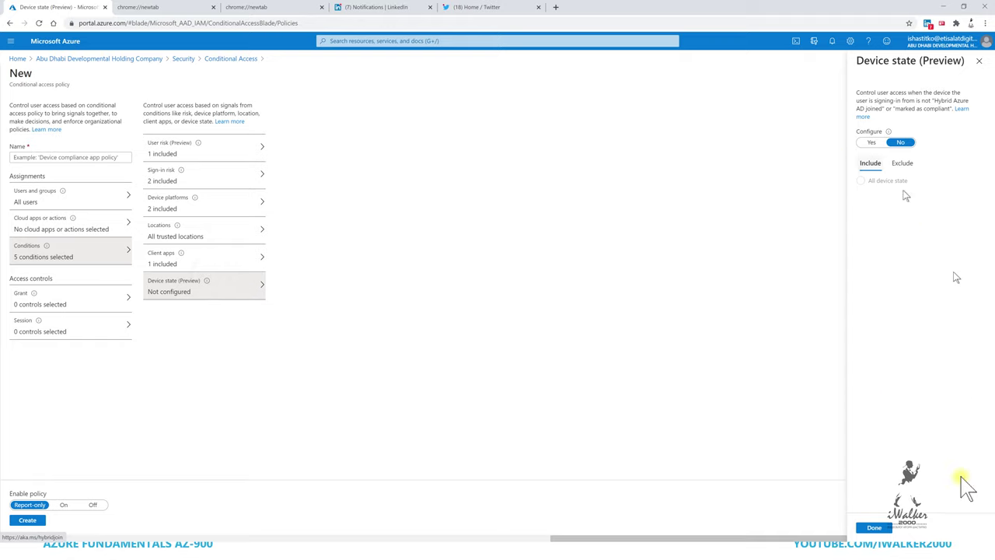
click(874, 527)
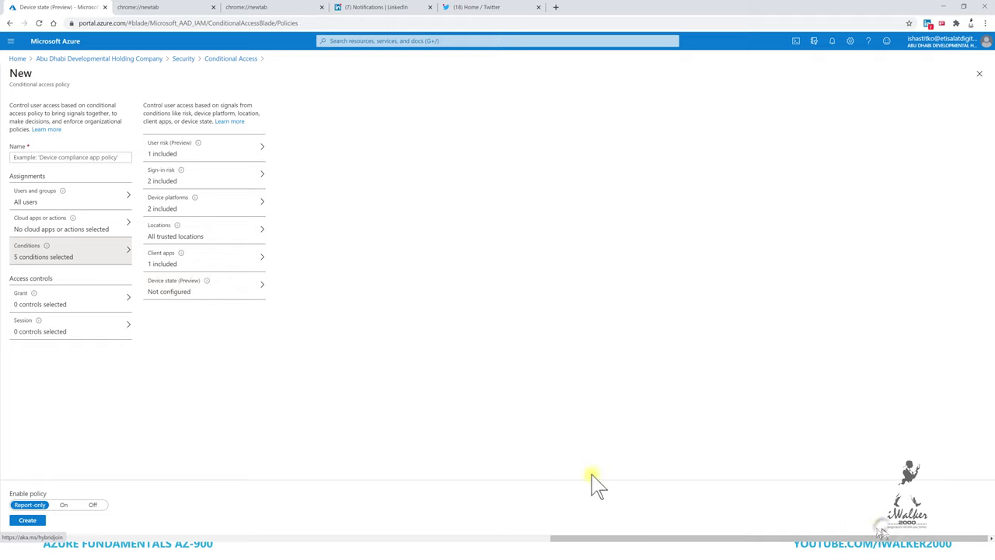
Grant access requiring multi-factor authentication, a device marked as compliant and an approved client app, with all selected controls required.
click(56, 297)
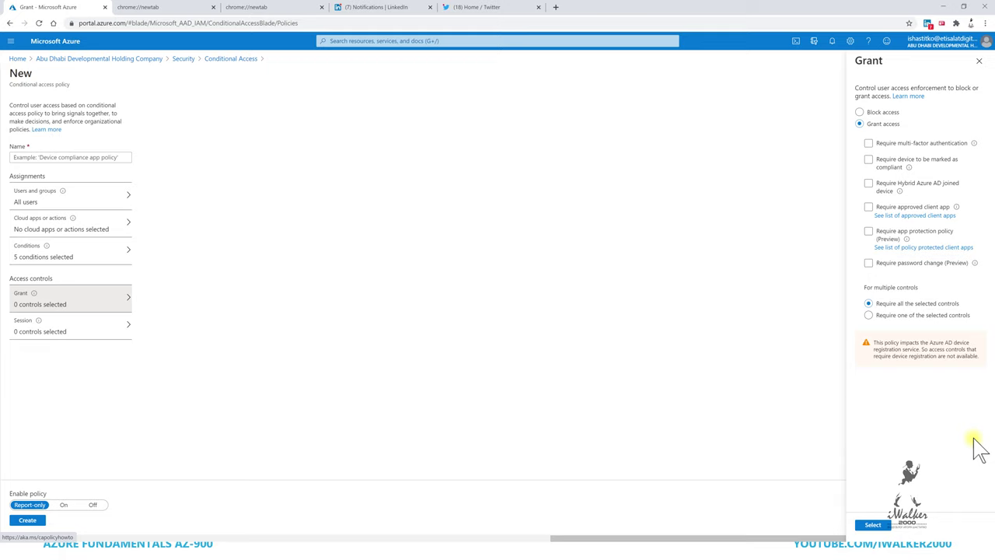
click(894, 161)
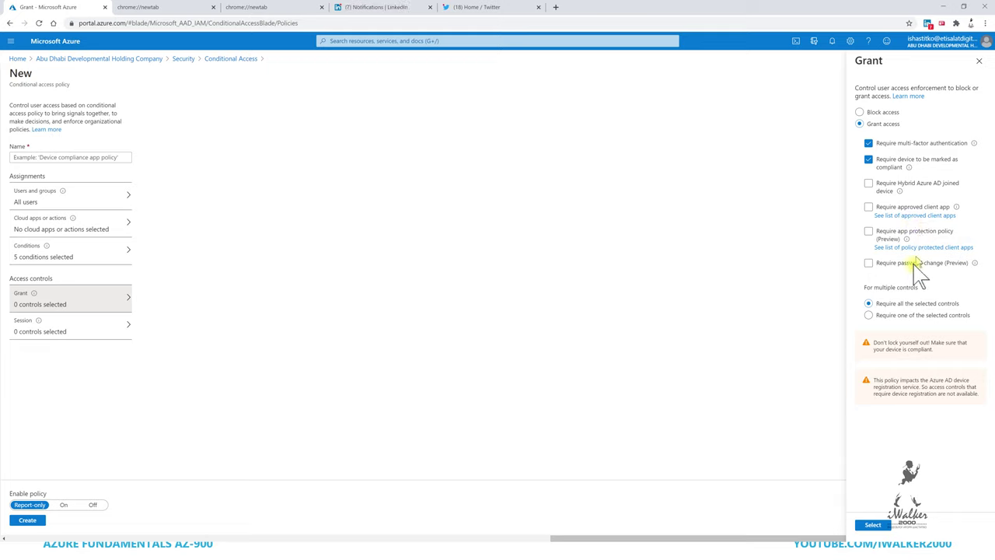
click(878, 206)
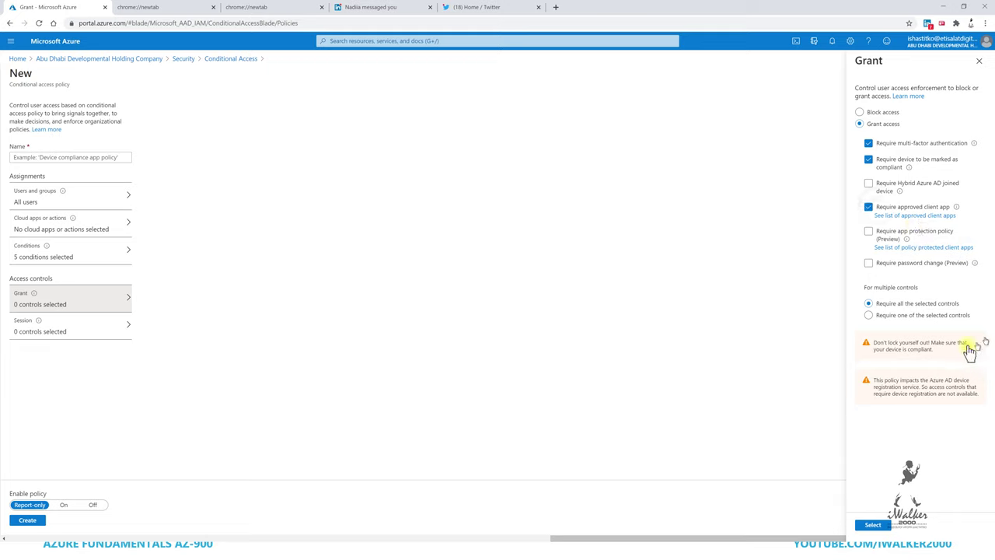
click(871, 526)
Enable Conditional Access App Control in the session controls and set it to Block downloads (Preview).
click(101, 333)
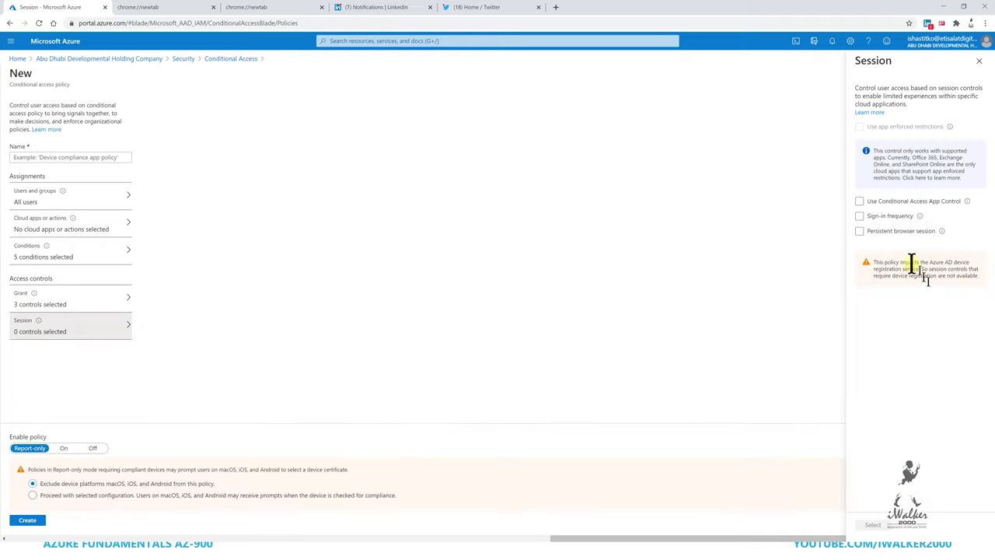
click(906, 204)
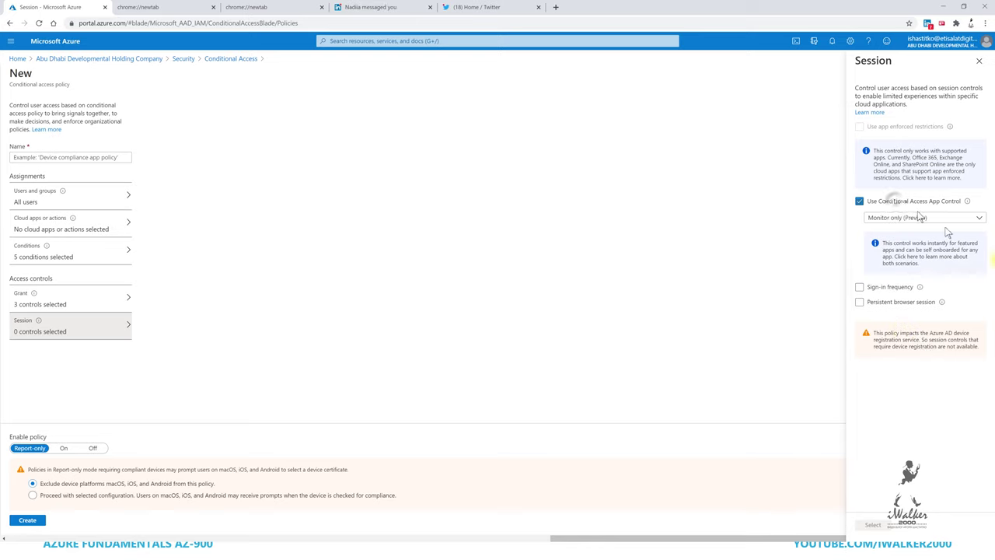
click(928, 220)
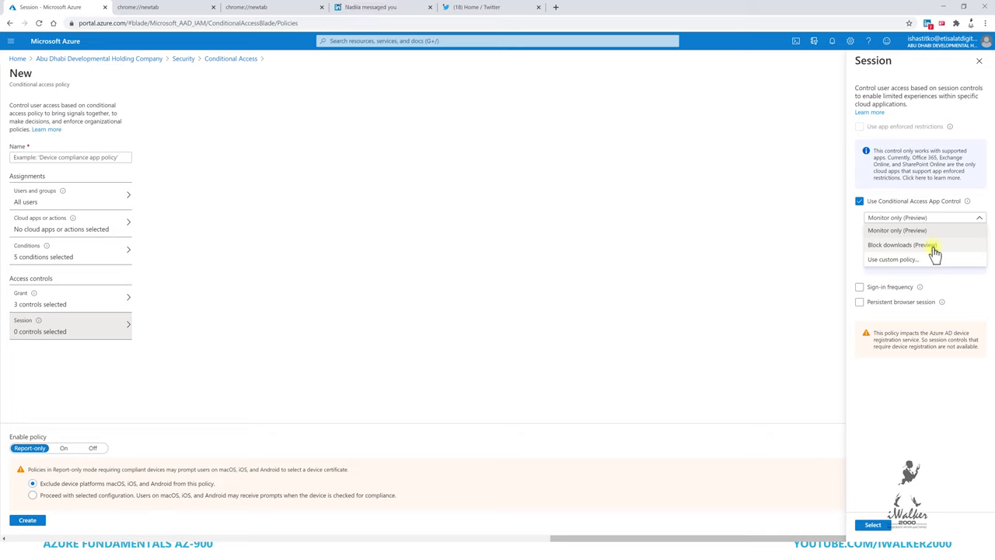
click(933, 246)
Enable a sign-in frequency of 1 hour and apply the session controls to the policy.
click(860, 288)
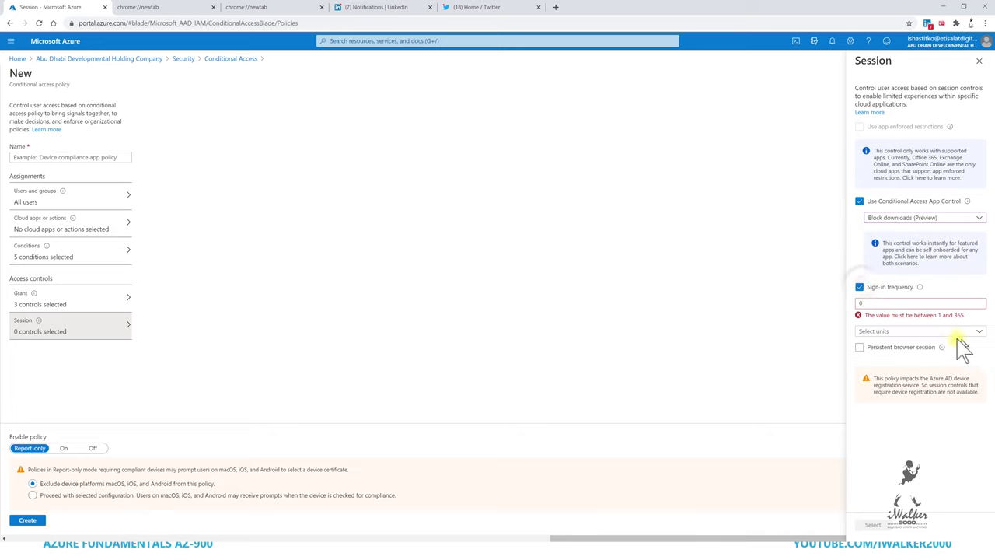
double_click(927, 303)
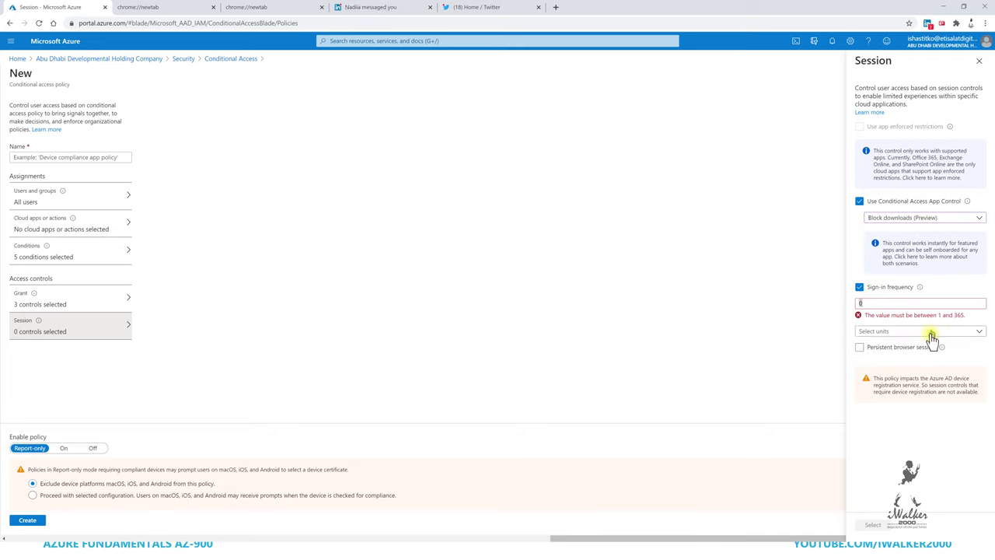
click(931, 338)
click(880, 345)
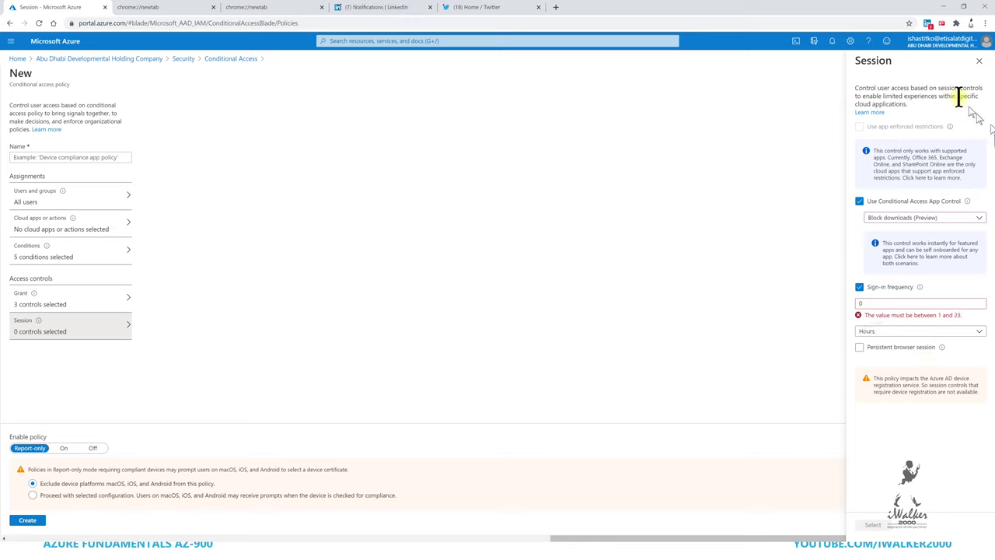
click(979, 60)
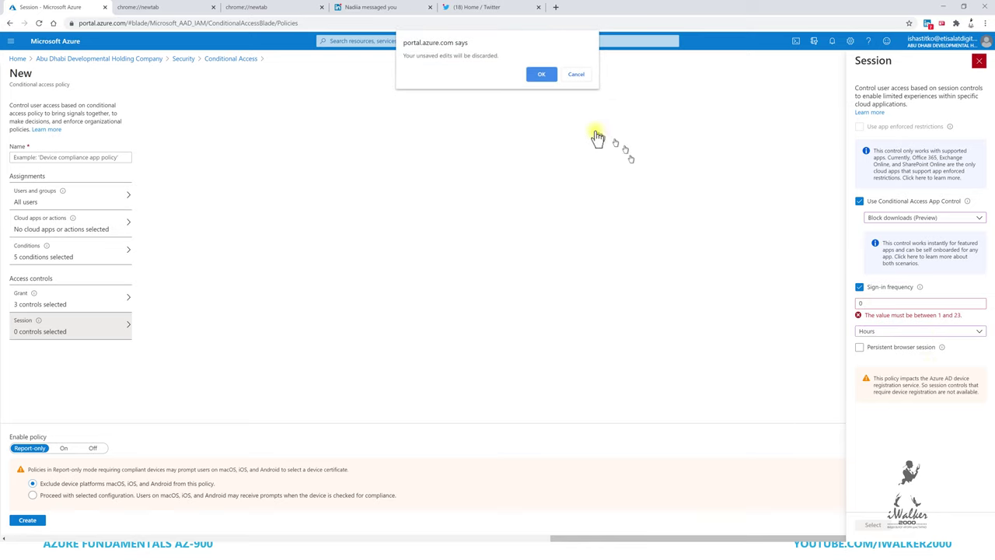
click(581, 77)
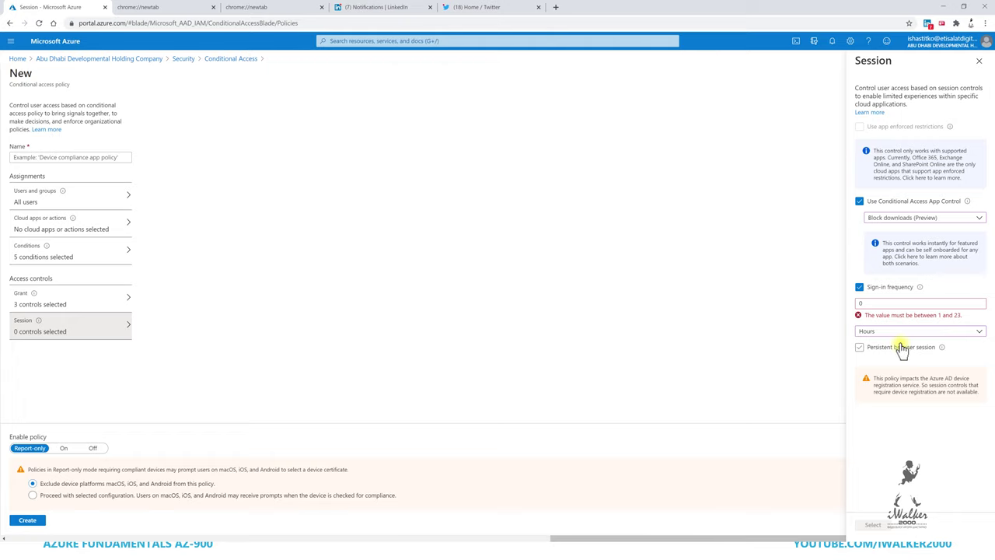
double_click(892, 302)
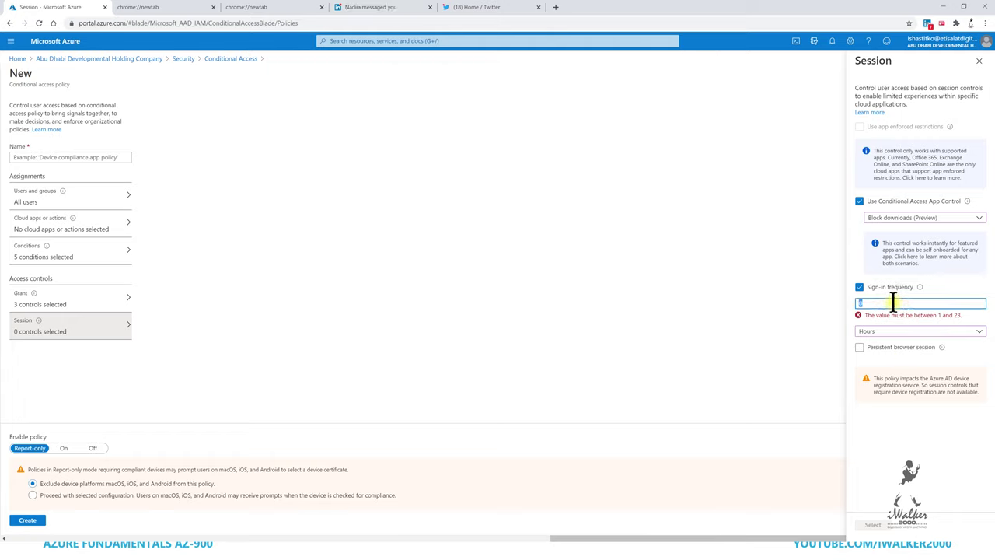
text(1)
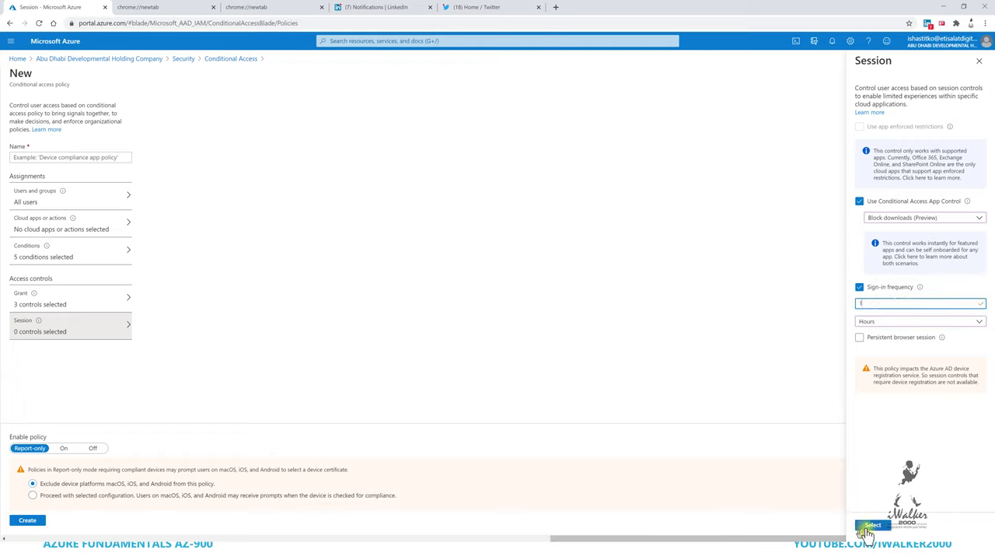
click(873, 525)
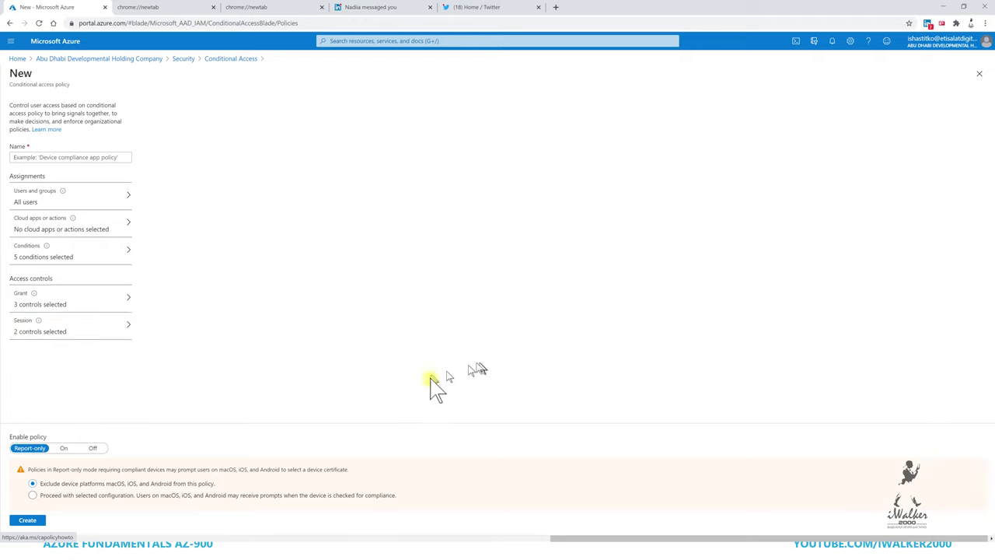
Set the new policy's enforcement to On and close the policy without creating it, discarding the unsaved edits.
click(65, 448)
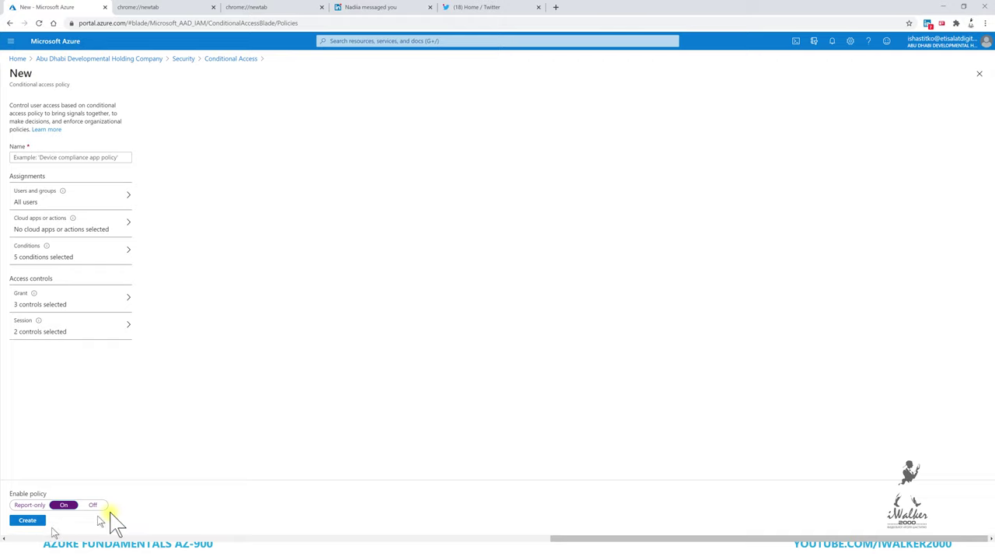
click(979, 73)
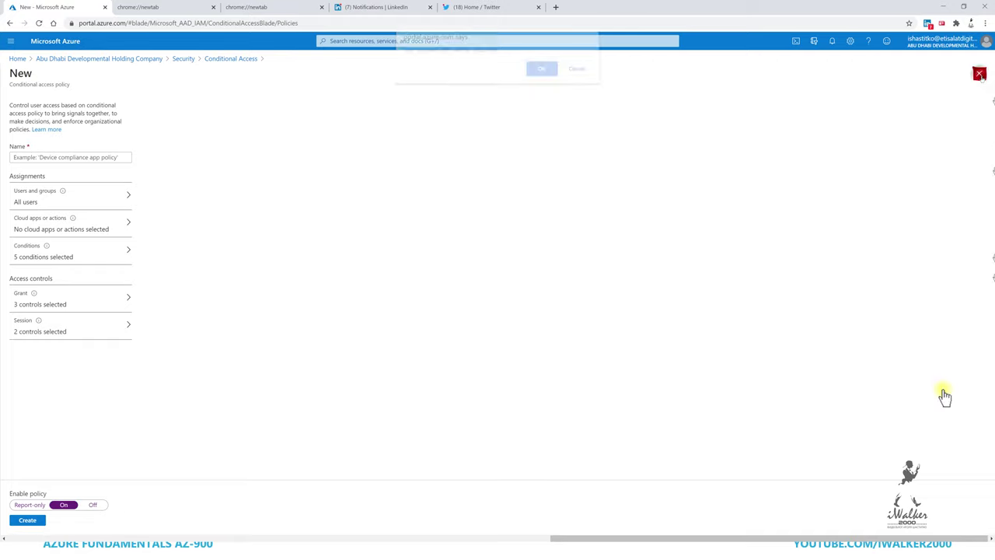
click(540, 73)
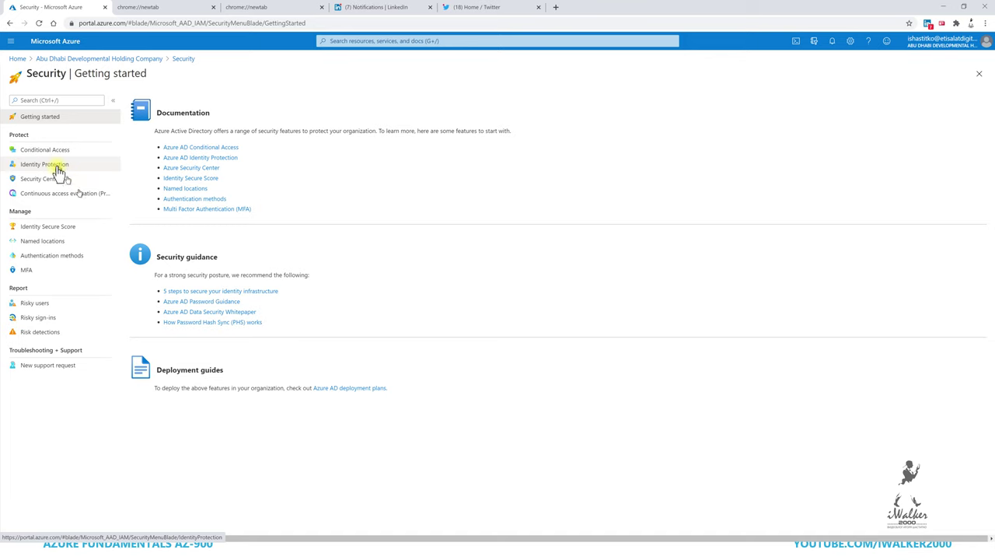
Review the Identity Protection user risk policy, including its user assignment, user risk level and access control options.
click(58, 164)
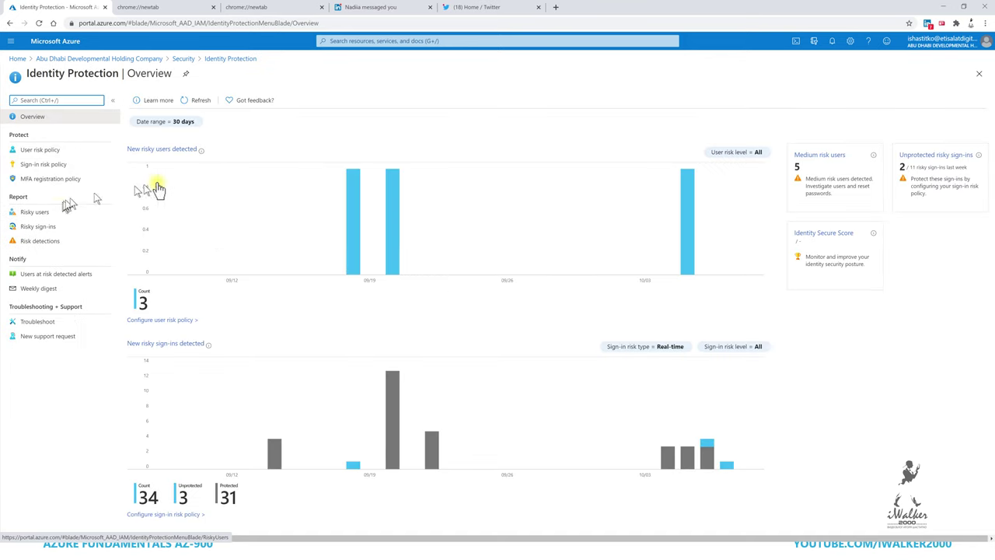
click(47, 149)
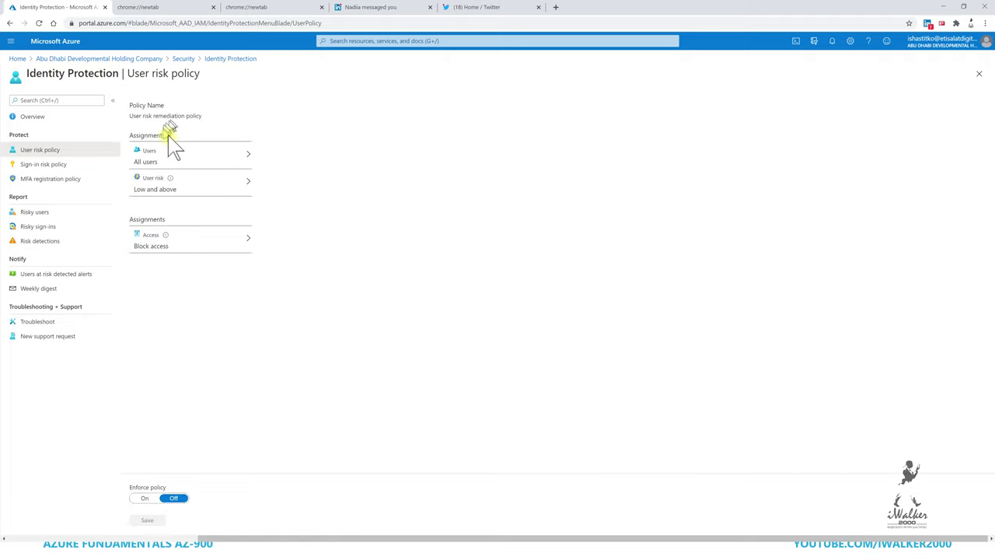
click(225, 162)
click(216, 182)
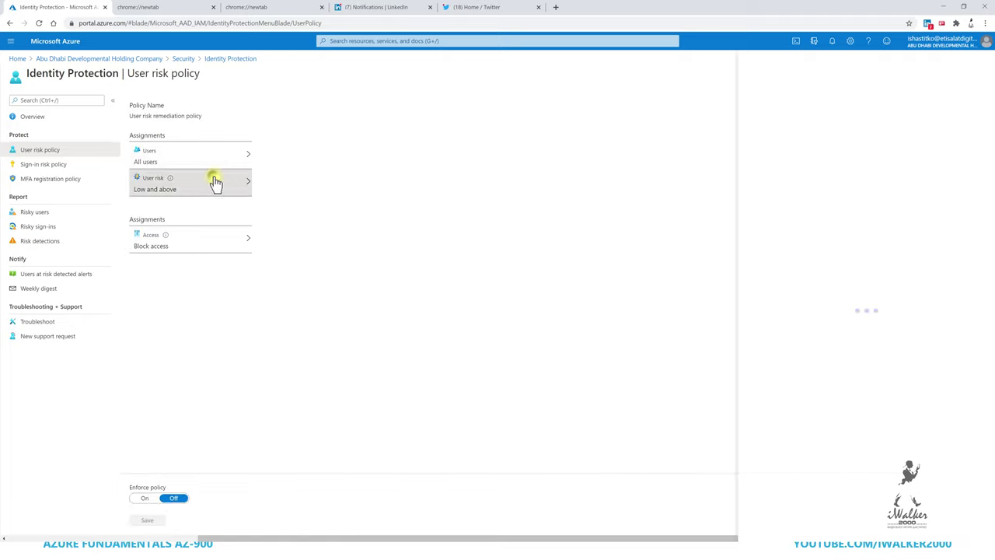
click(234, 258)
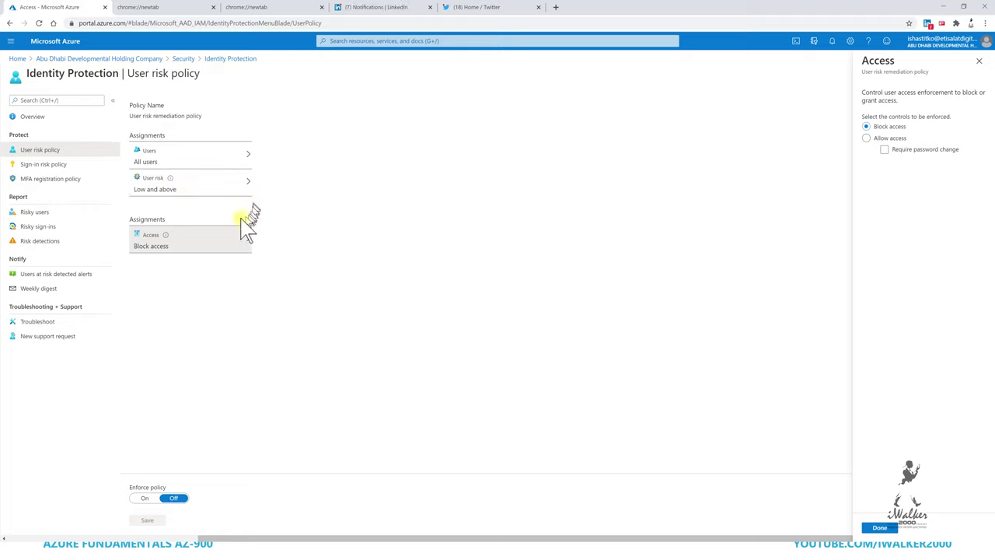
click(195, 184)
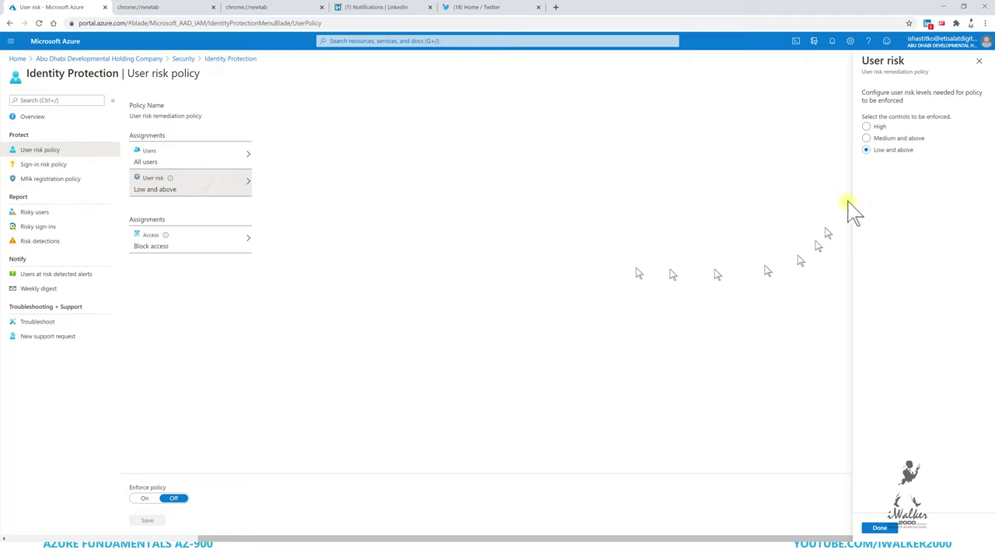
click(222, 236)
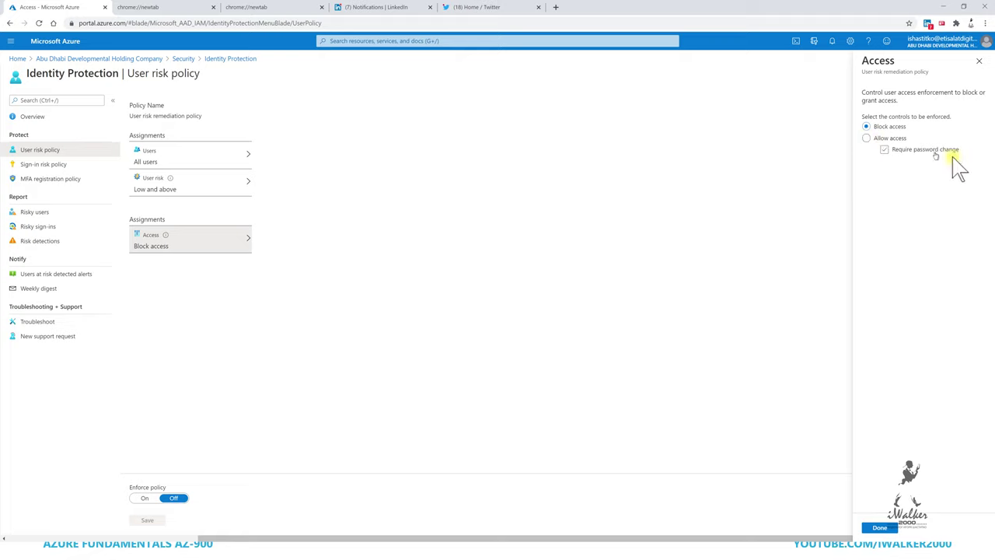
click(979, 62)
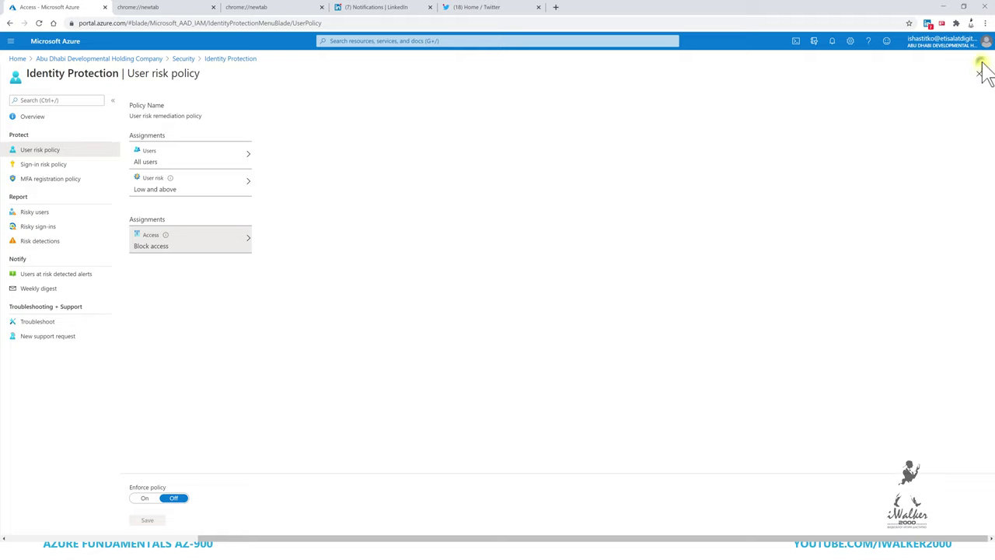
Review the sign-in risk and MFA registration policies in Identity Protection, and return to the Security overview.
click(61, 165)
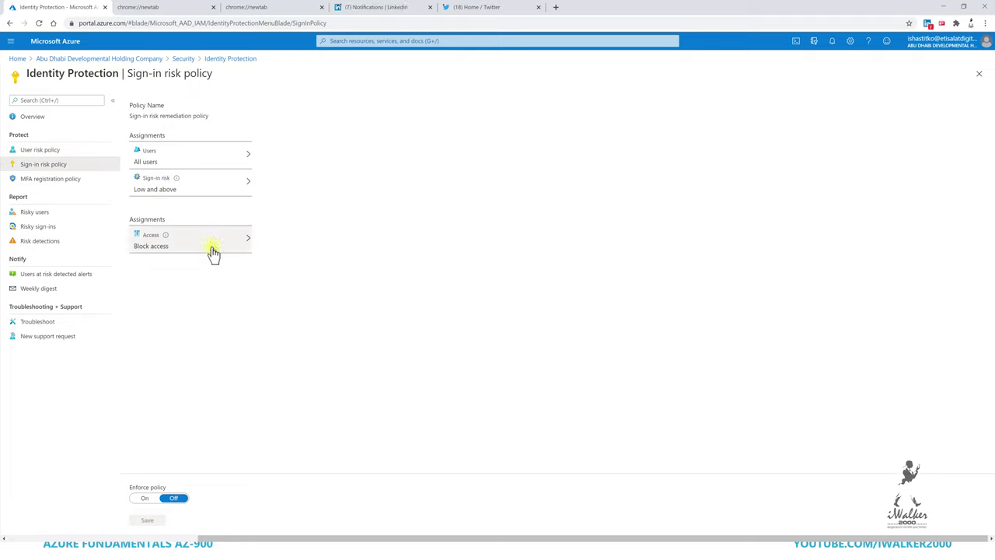
click(68, 179)
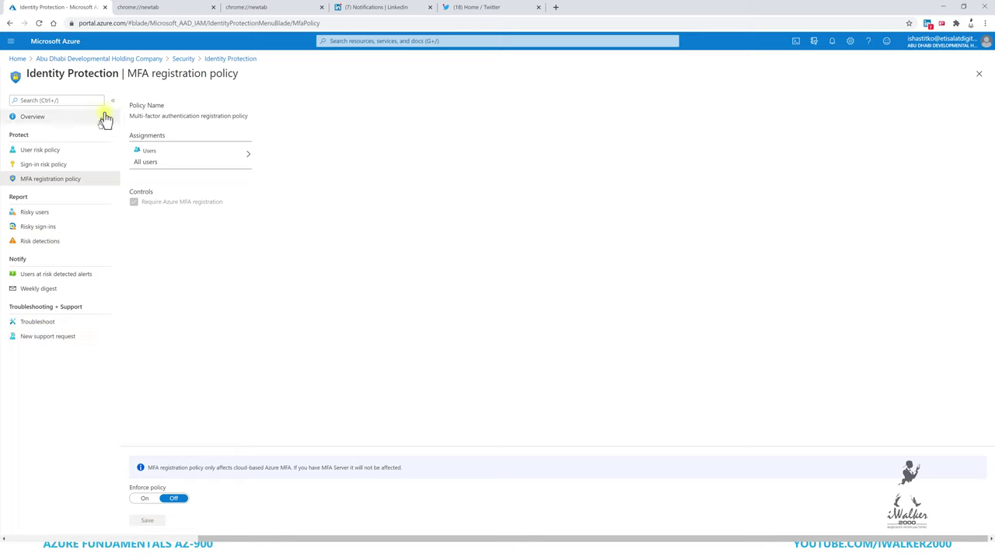
click(183, 59)
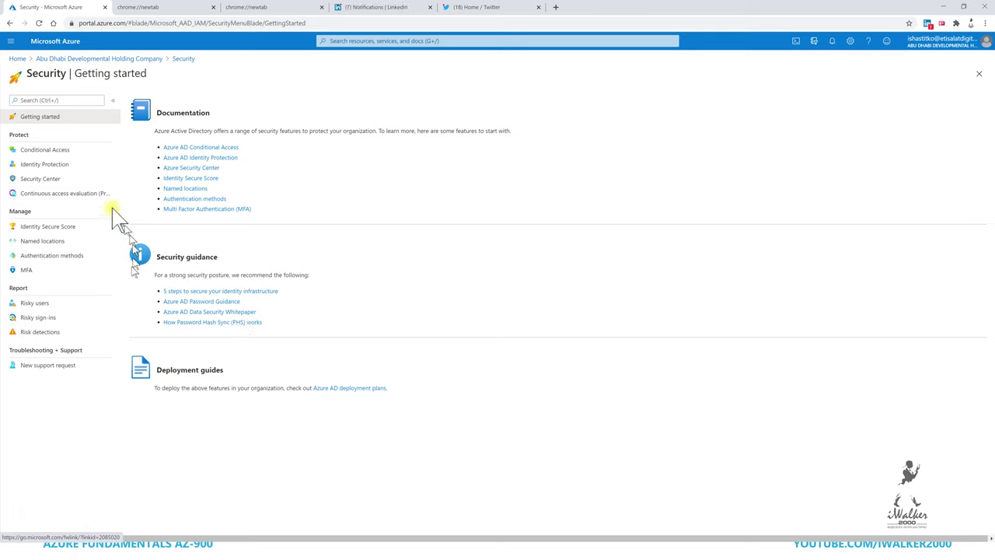
Examine the options for defining a new named location, and close the form without creating one.
click(46, 241)
click(152, 100)
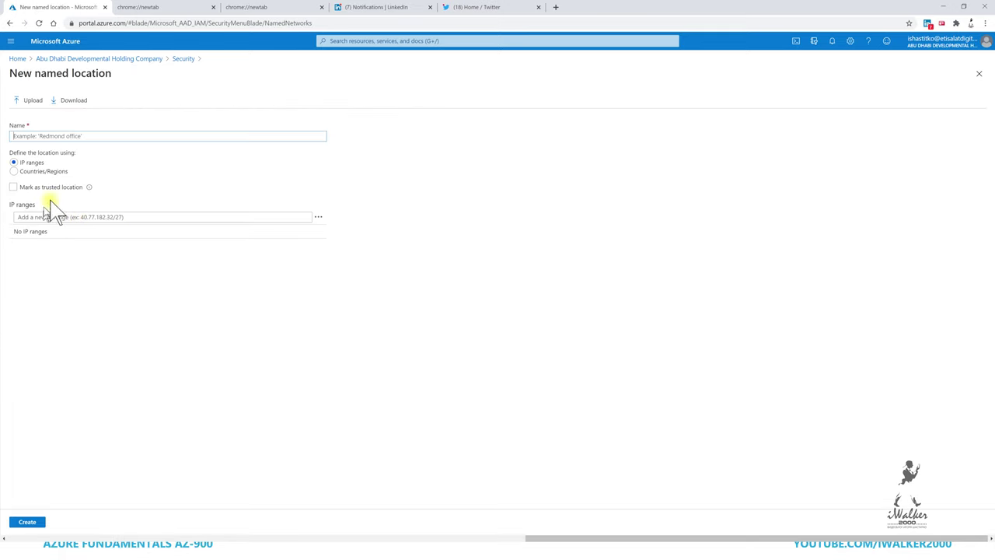
click(980, 75)
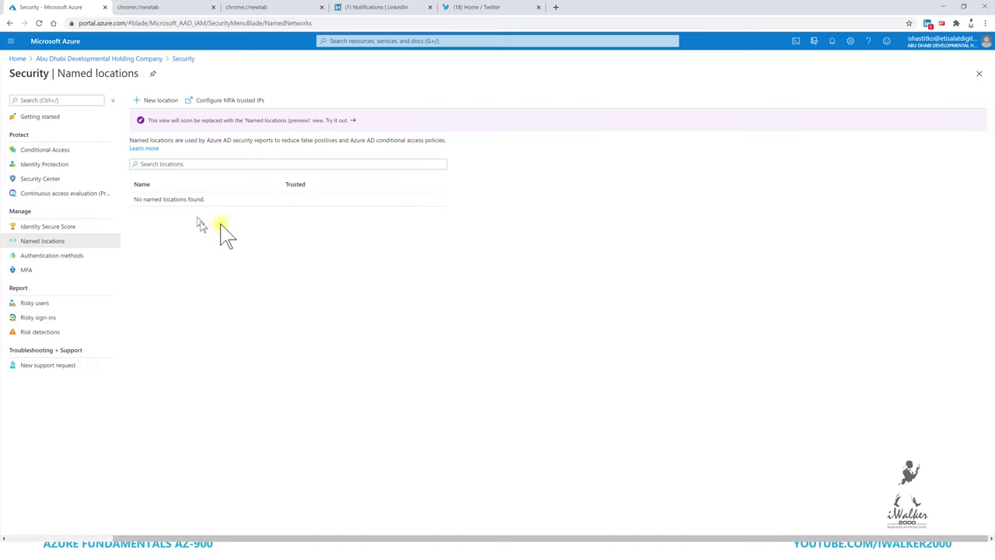
Enable the FIDO2 Security Key authentication method for all users with attestation enforced and key restrictions set to No.
click(50, 257)
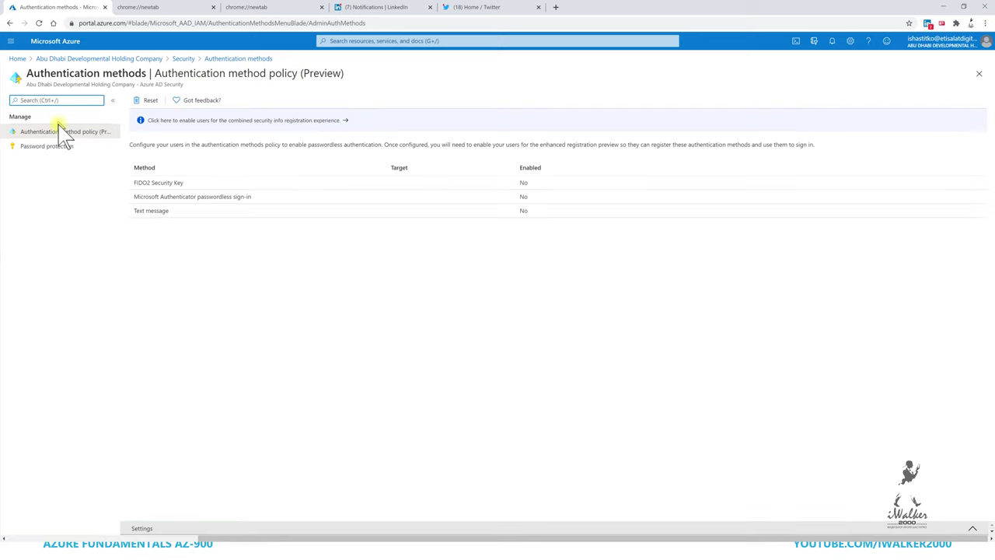
click(170, 187)
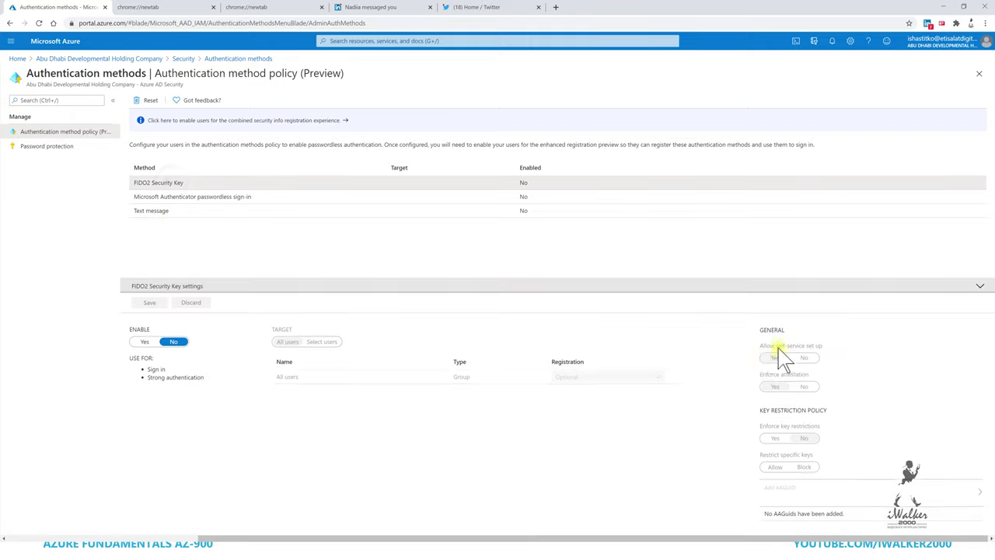
click(147, 332)
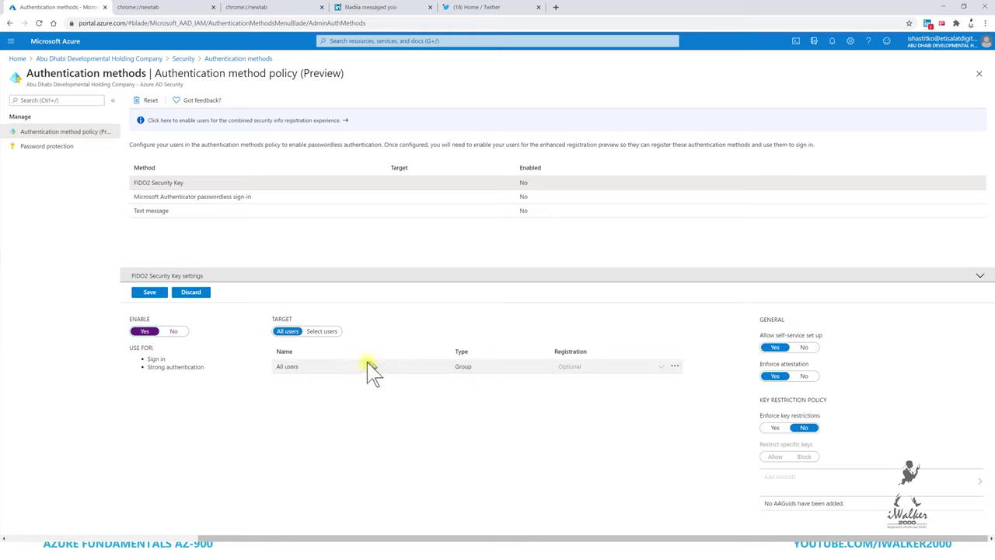
click(776, 377)
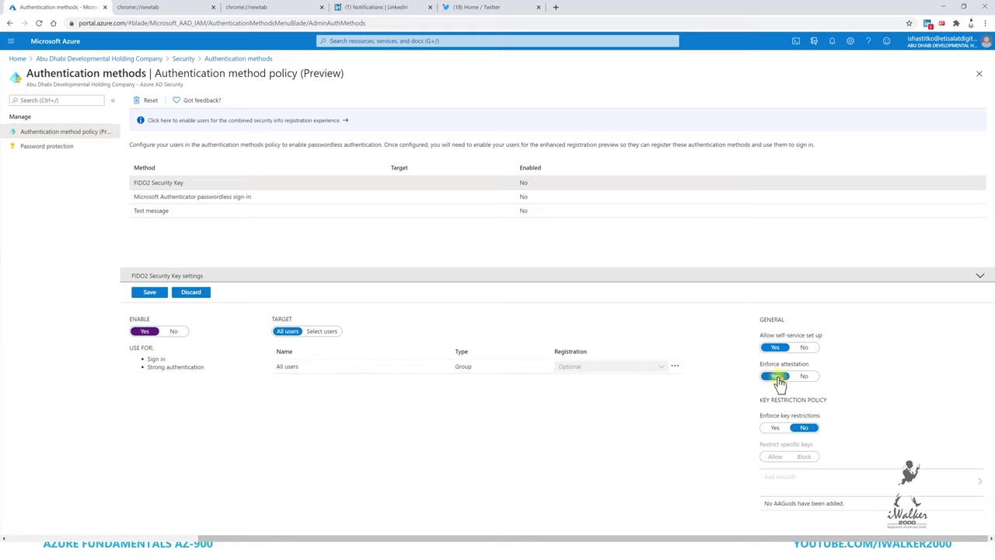
click(780, 430)
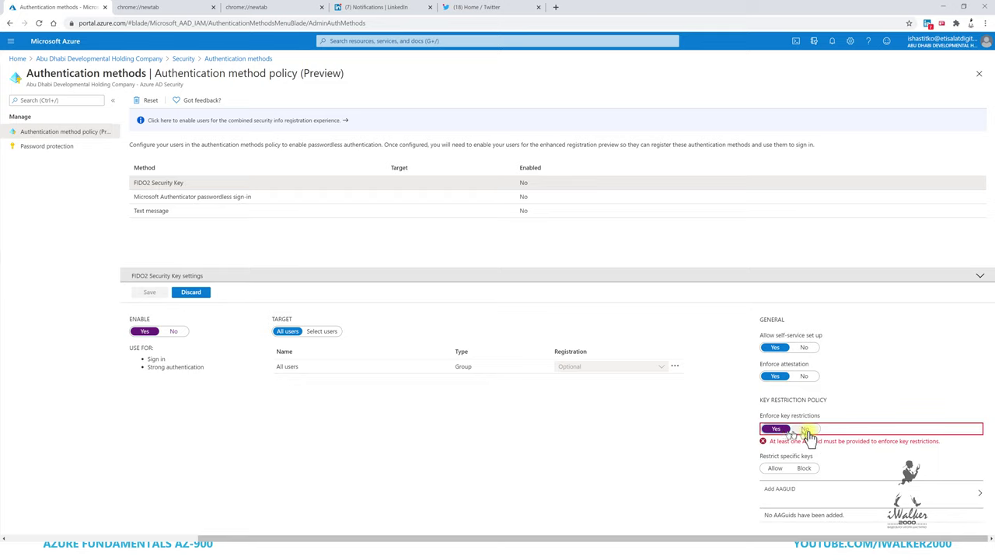
click(805, 429)
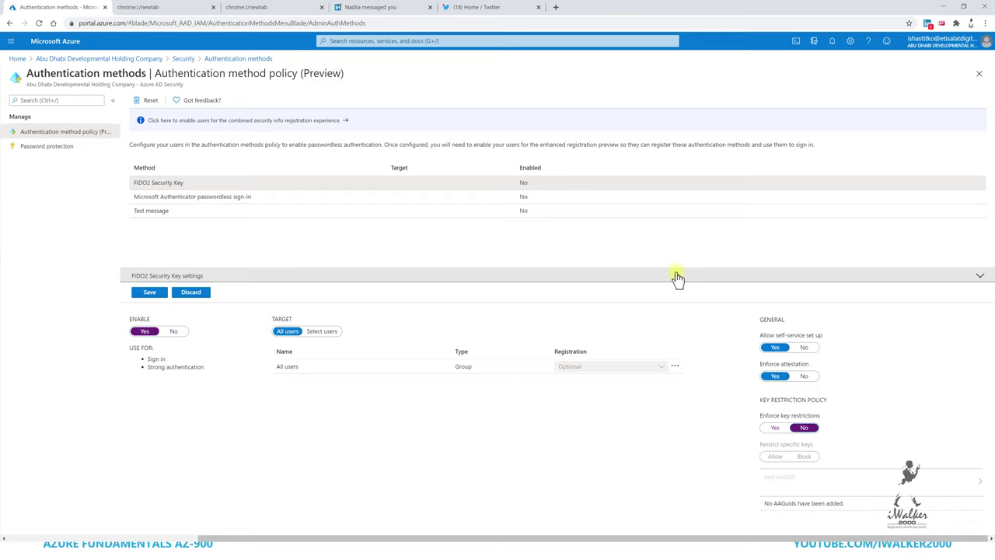
Enable Microsoft Authenticator passwordless sign-in with all users as the target.
click(200, 203)
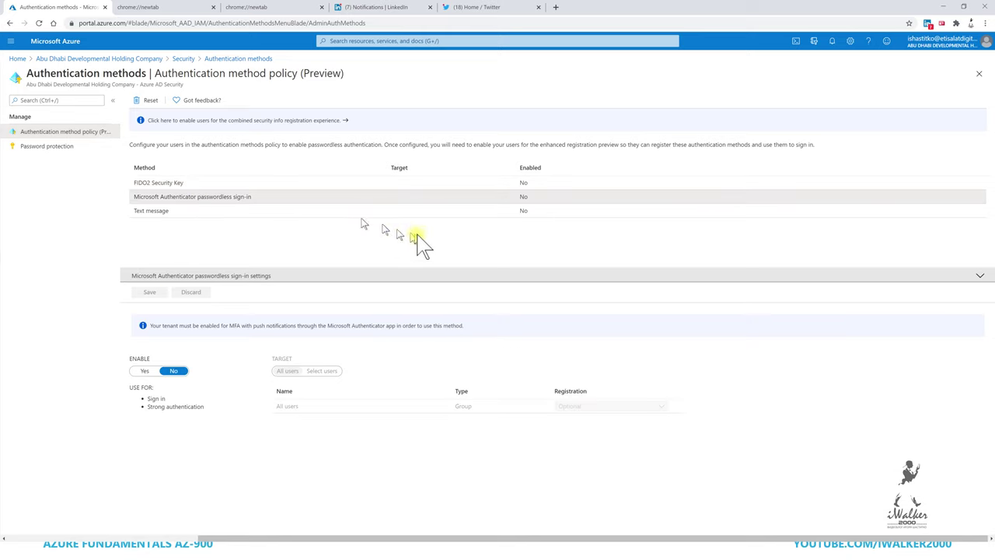
click(144, 371)
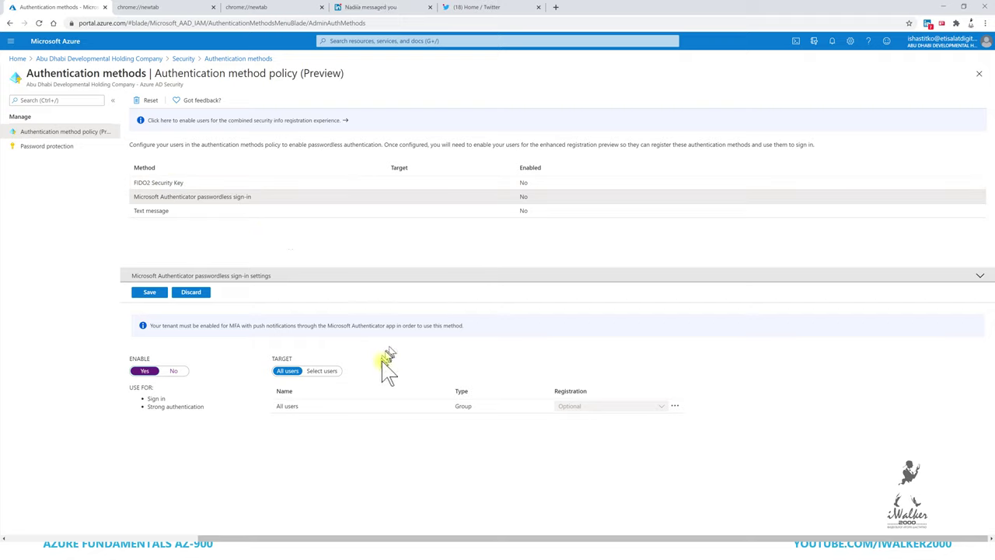
click(322, 371)
click(288, 371)
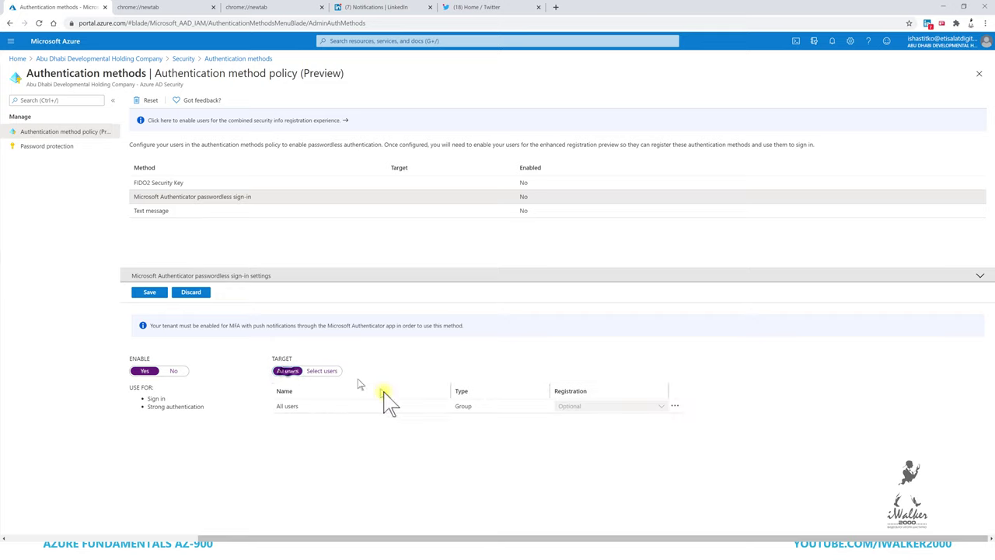
Discard the unsaved authentication method edits, and review the Password protection and Multi-Factor Authentication pages.
click(45, 148)
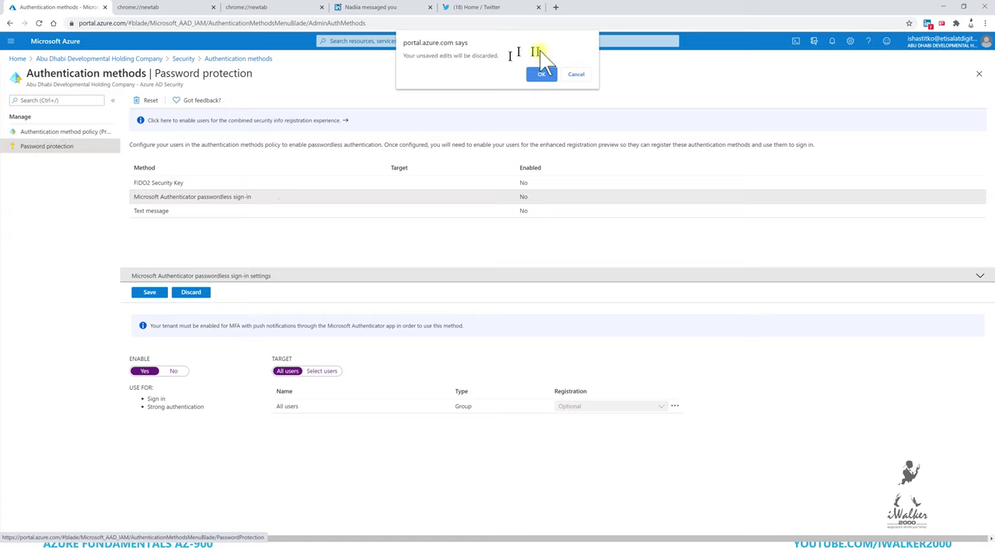
click(536, 71)
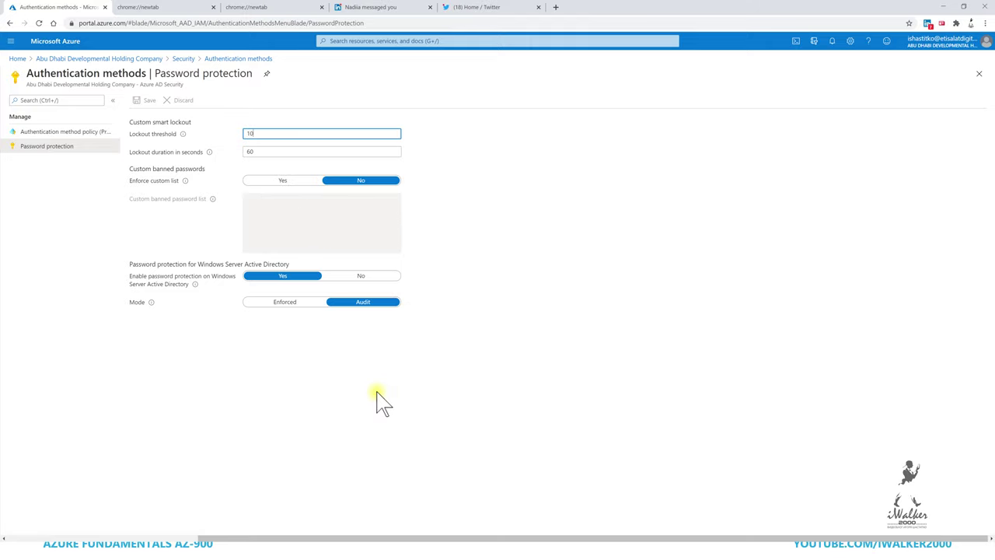
click(183, 59)
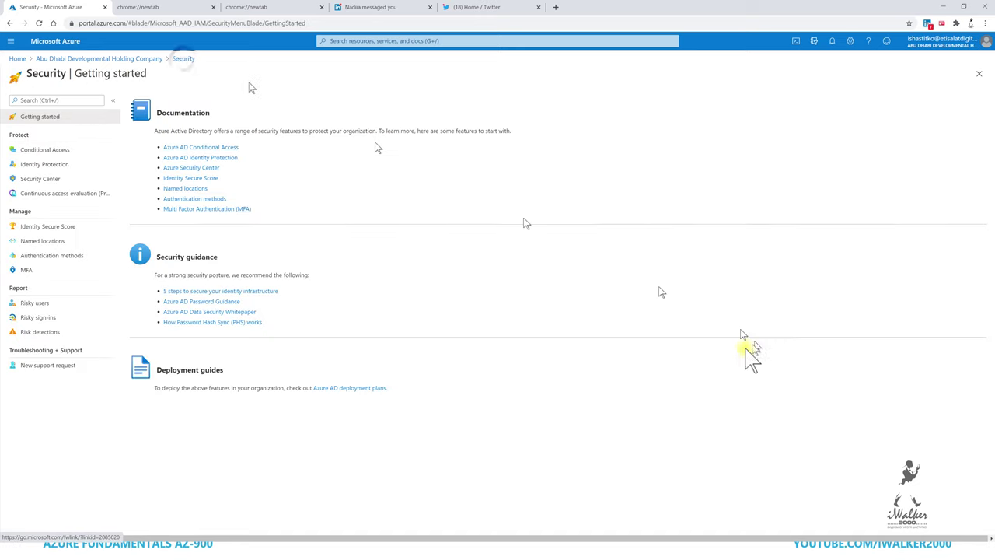
click(41, 269)
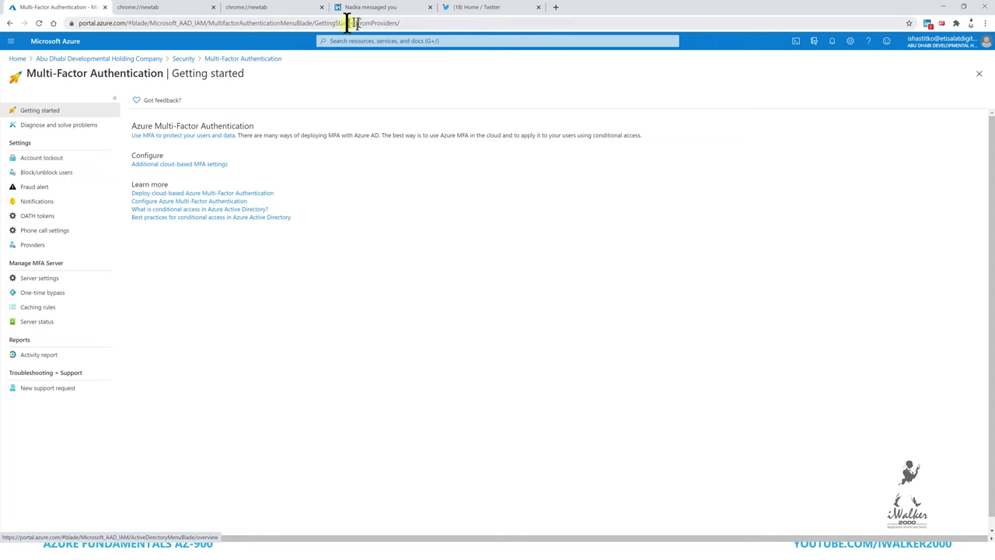
Switch to the other Azure portal browser window and examine the Default Directory overview and its management and monitoring options.
key(alt+Tab)
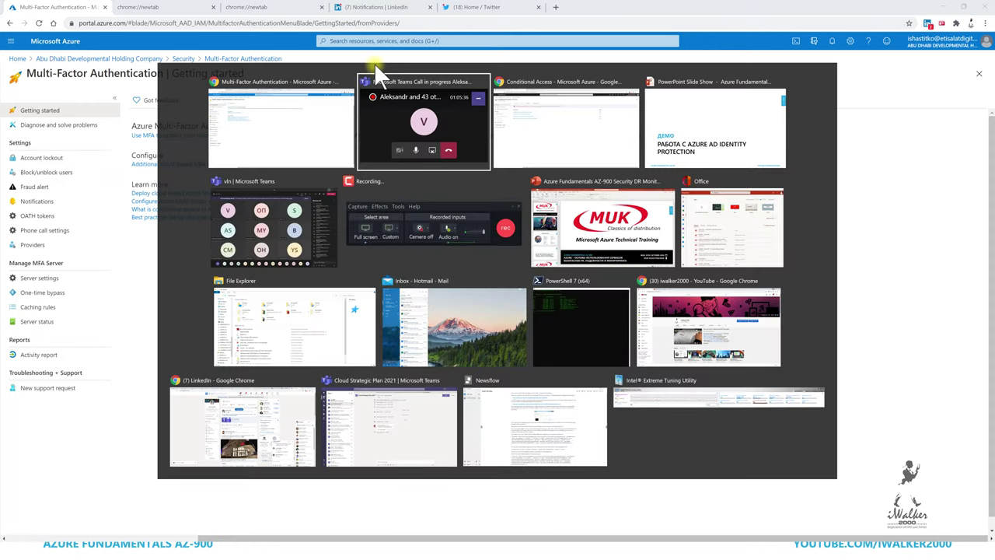
key(alt+Tab)
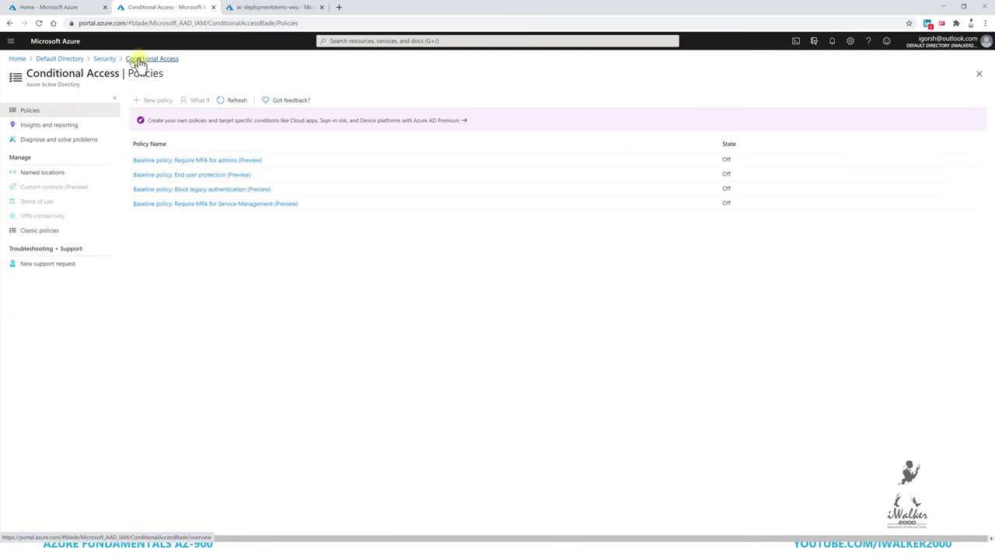
click(50, 59)
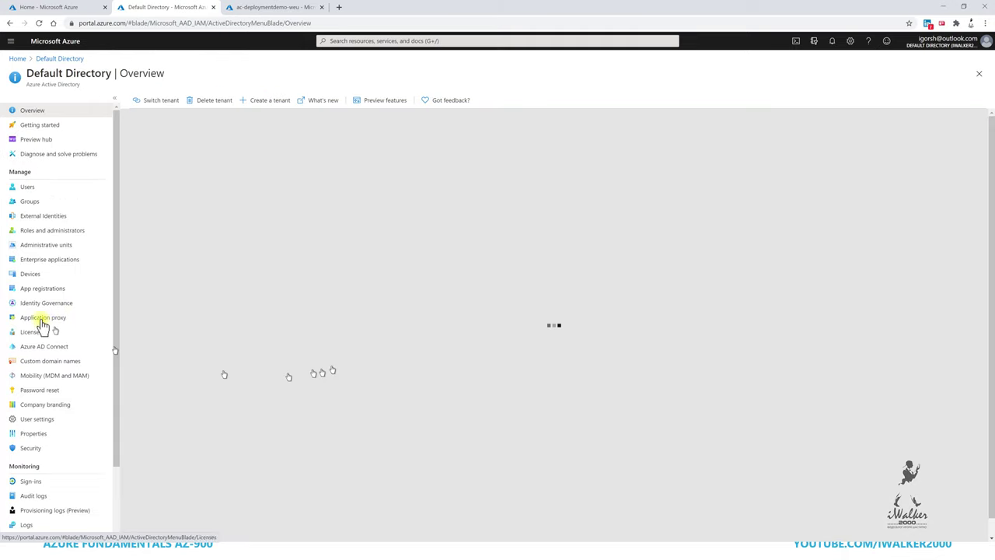
scroll(45, 321, down, 1)
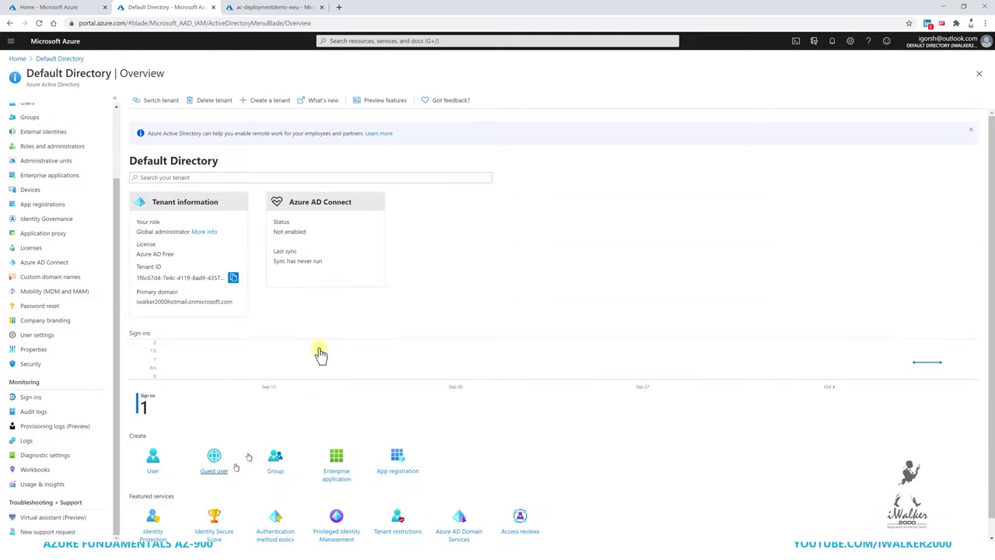
scroll(118, 228, down, 1)
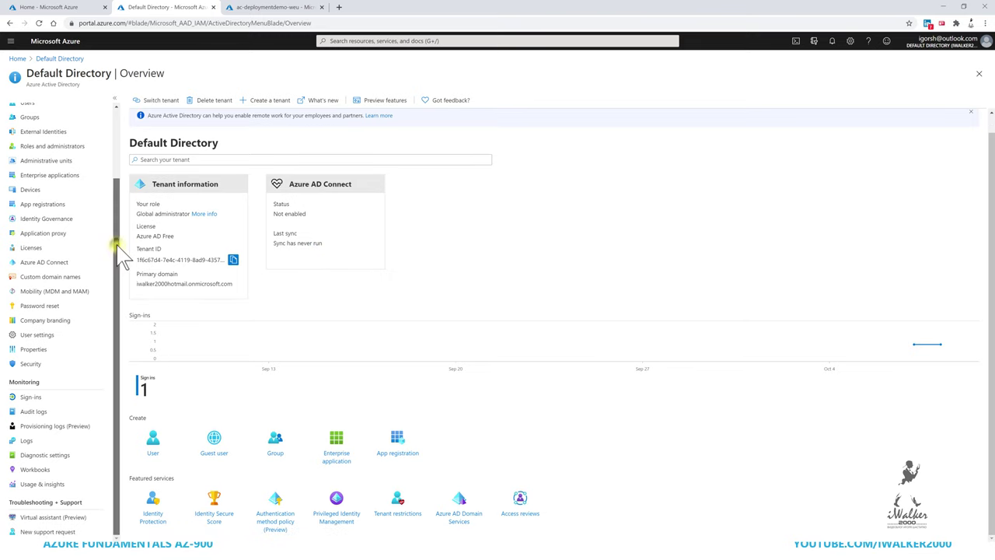
drag(118, 257, 122, 151)
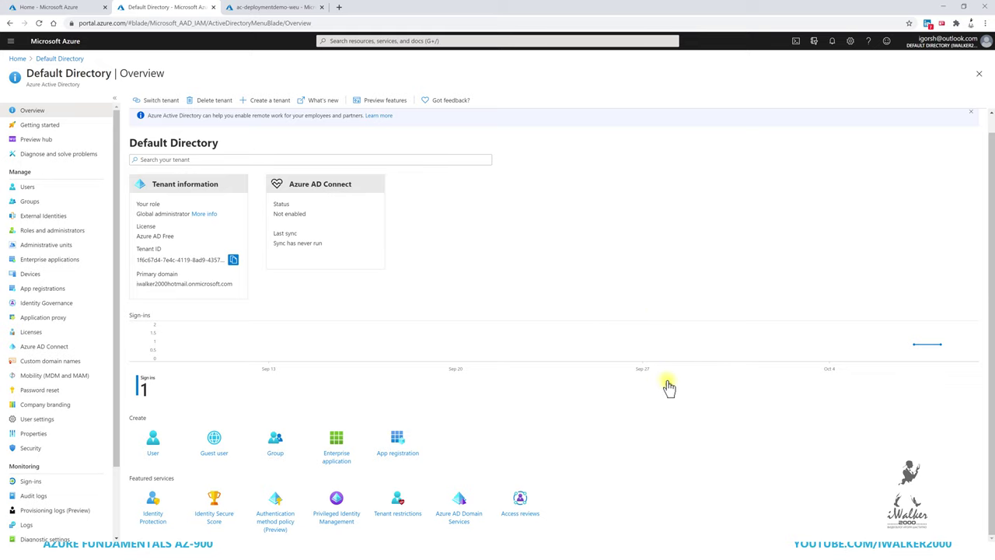
click(115, 264)
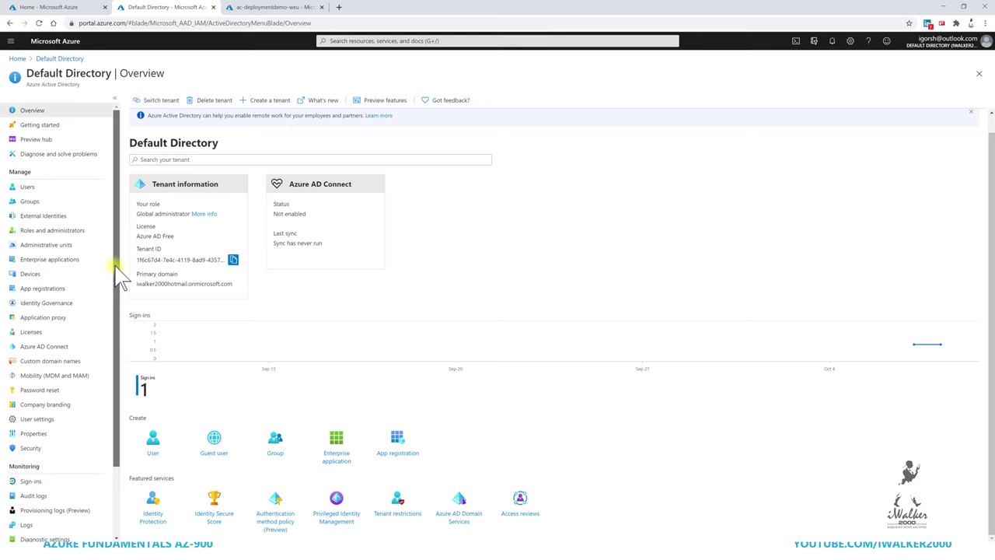
drag(117, 276, 124, 455)
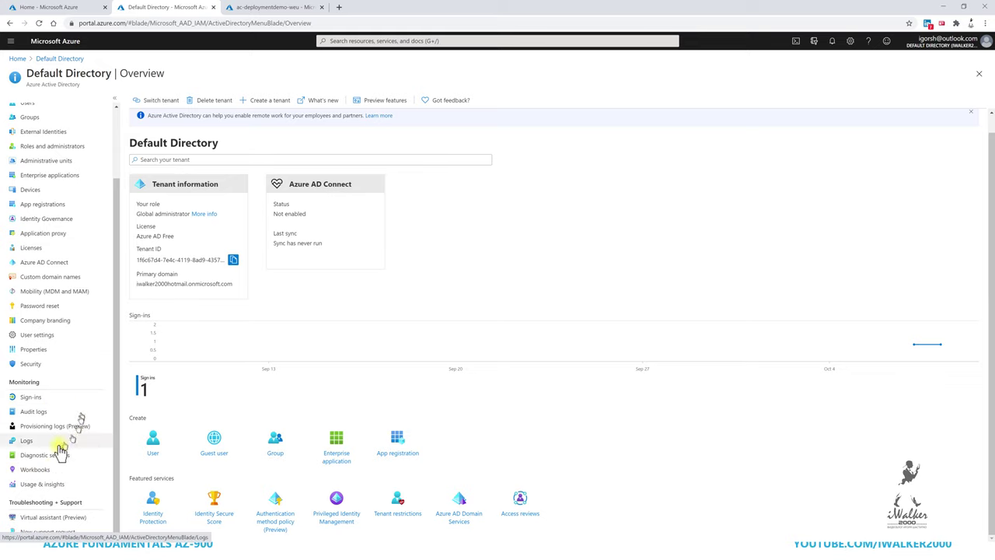
Set Enable Security defaults to Yes in the Default Directory properties, and close the pane without saving.
click(33, 350)
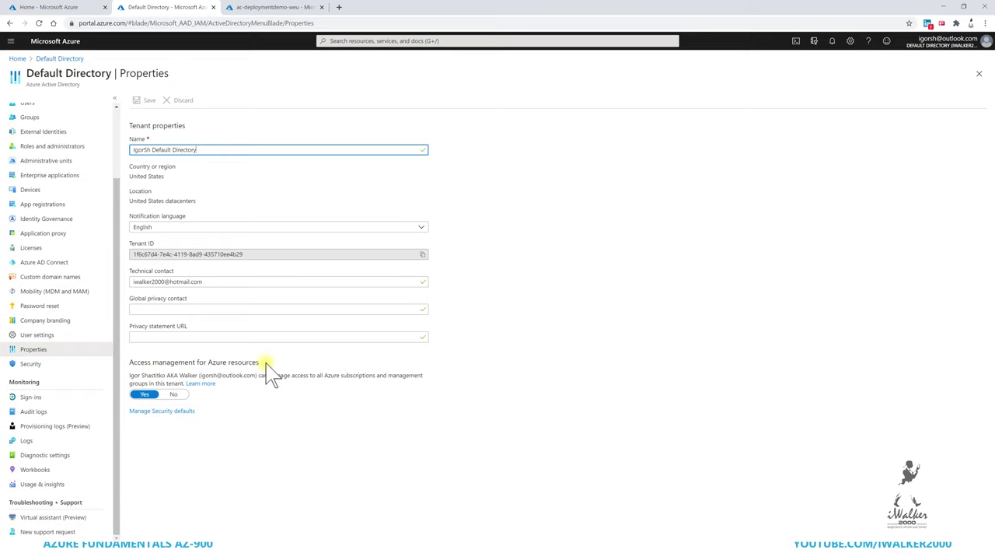
click(167, 413)
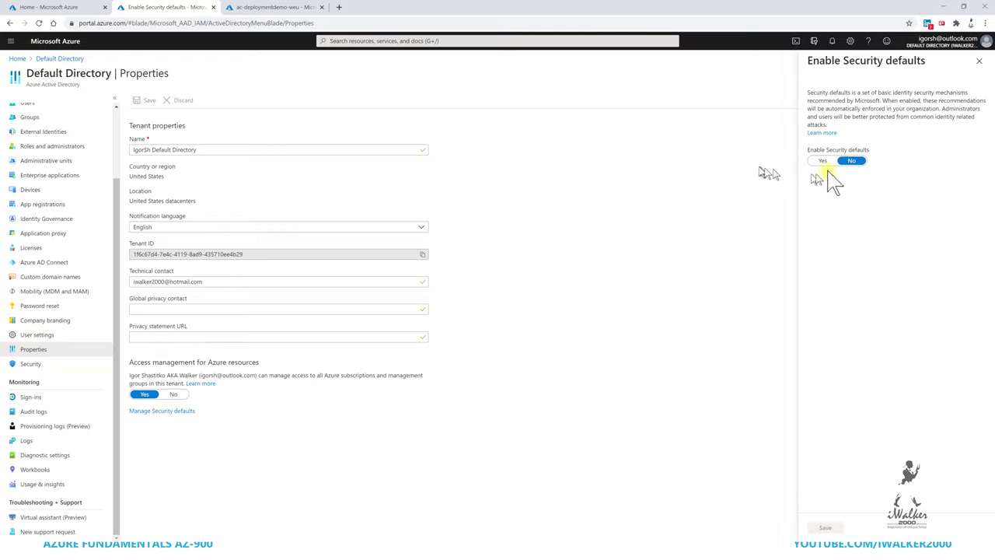
click(824, 161)
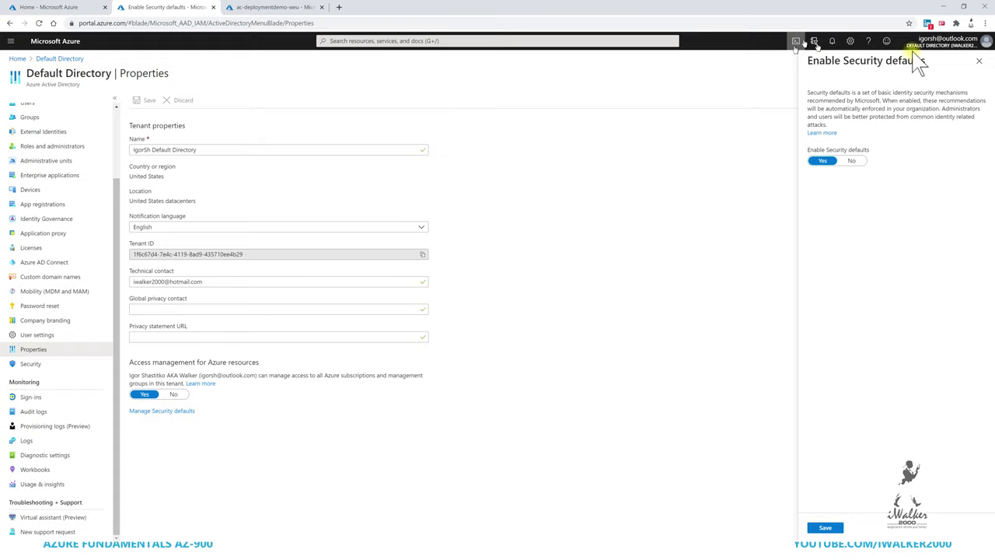
click(978, 61)
Find and open Azure AD Privileged Identity Management in the Default Directory tenant.
click(393, 42)
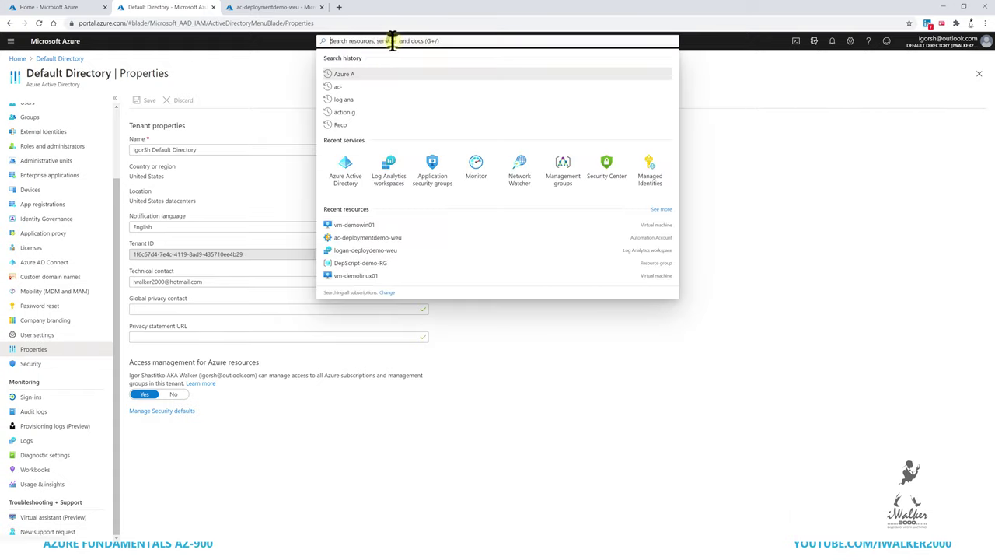
text(Privi)
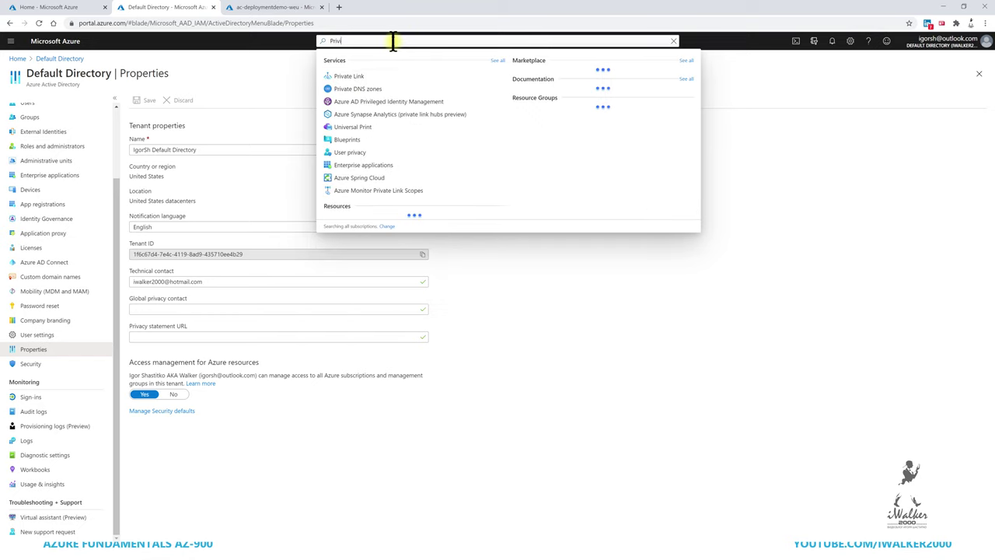
click(386, 77)
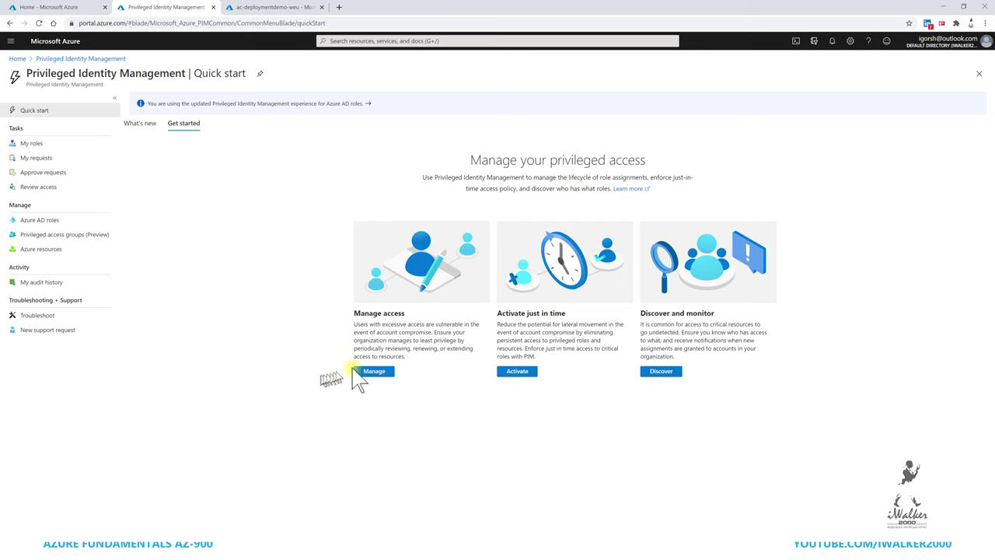
Go to the company tenant's portal home and find and open Azure AD Privileged Identity Management there.
click(69, 7)
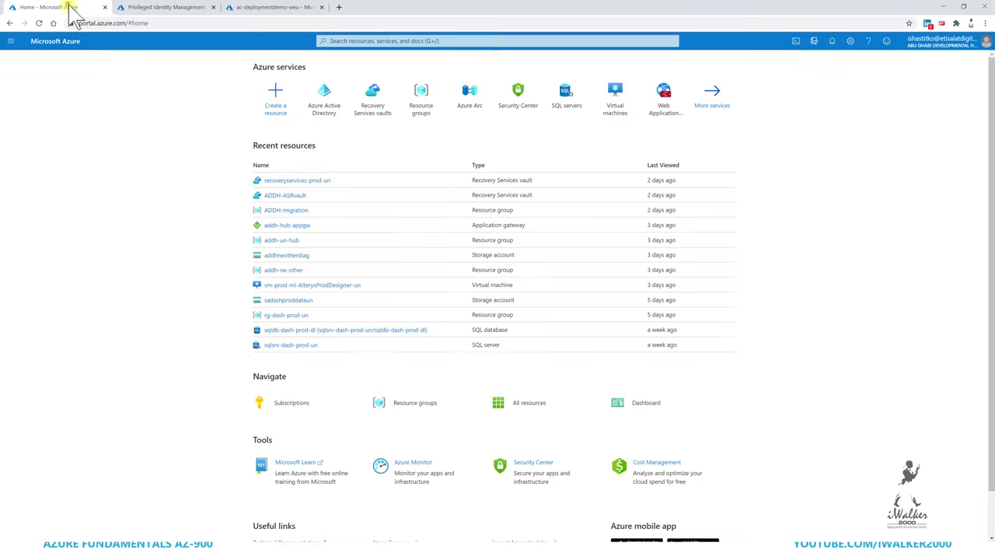
click(483, 38)
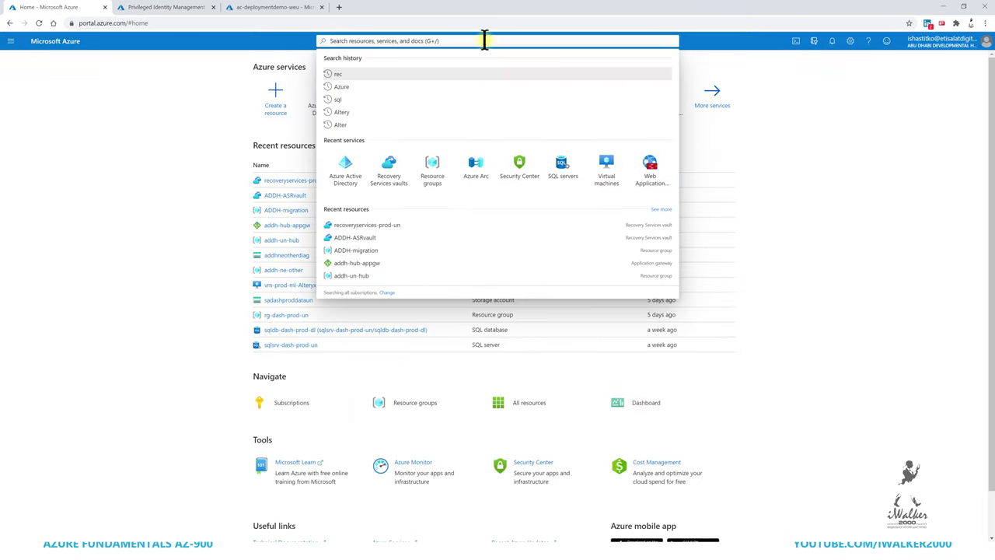
text(privi)
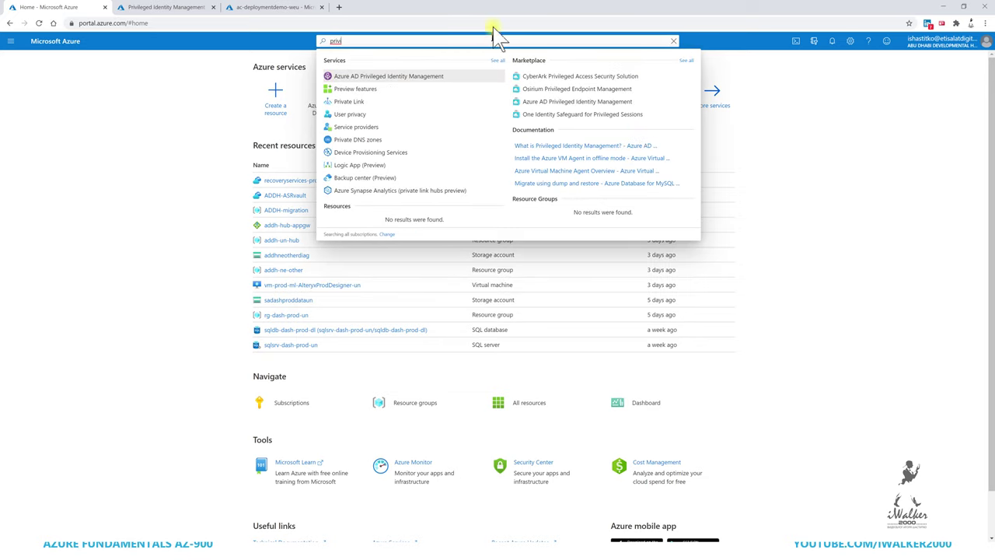
click(412, 76)
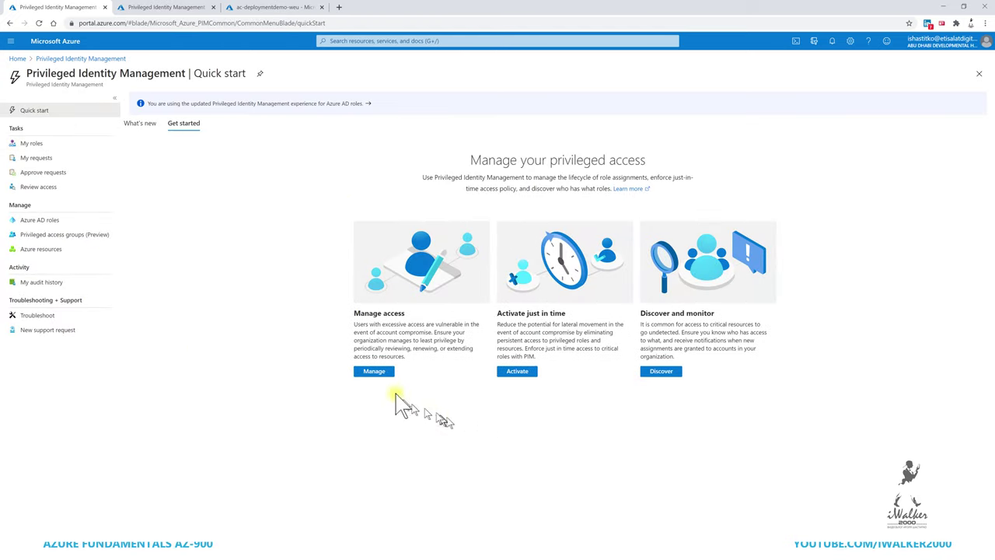
Open access management for Azure AD roles, filter the roles by "Glo", and open the Global Administrator role.
click(377, 371)
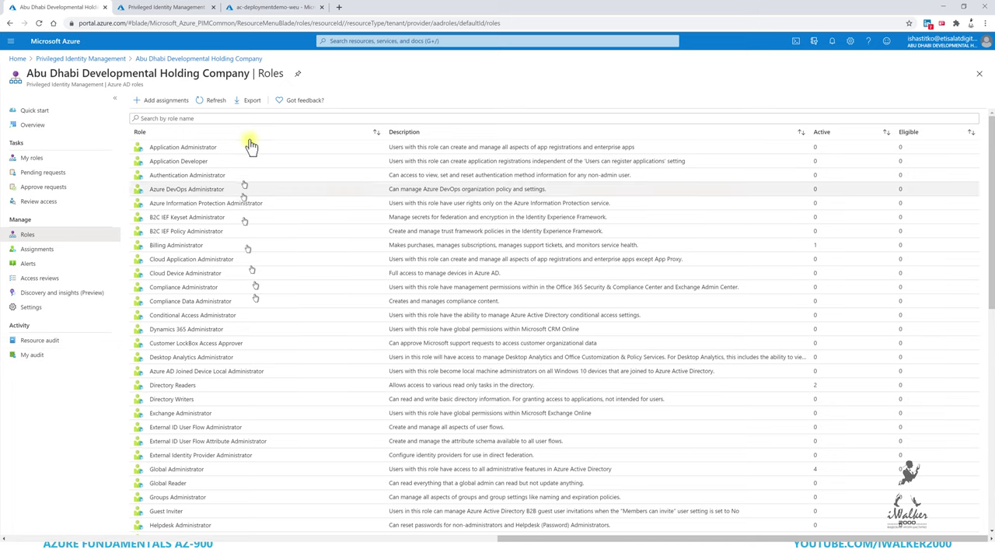
click(238, 116)
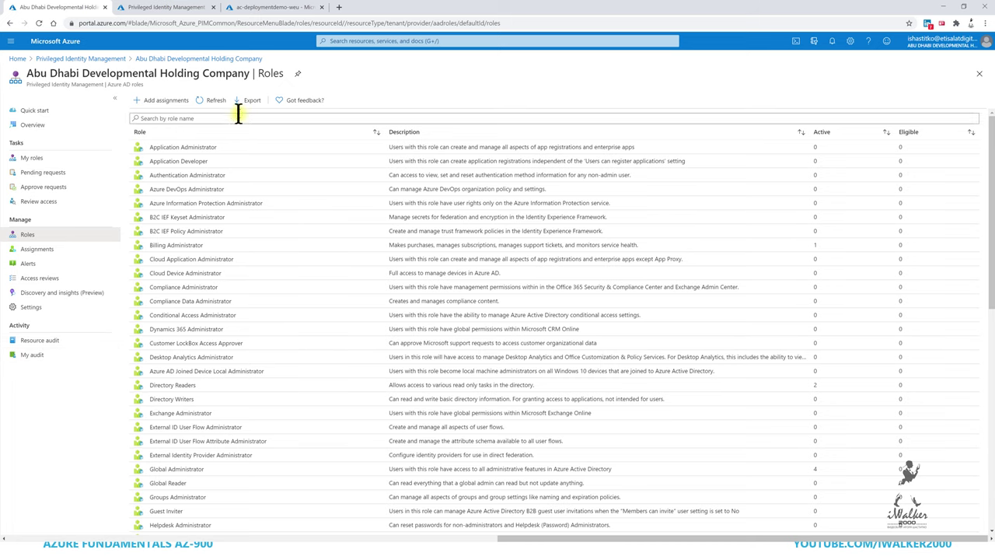
click(238, 117)
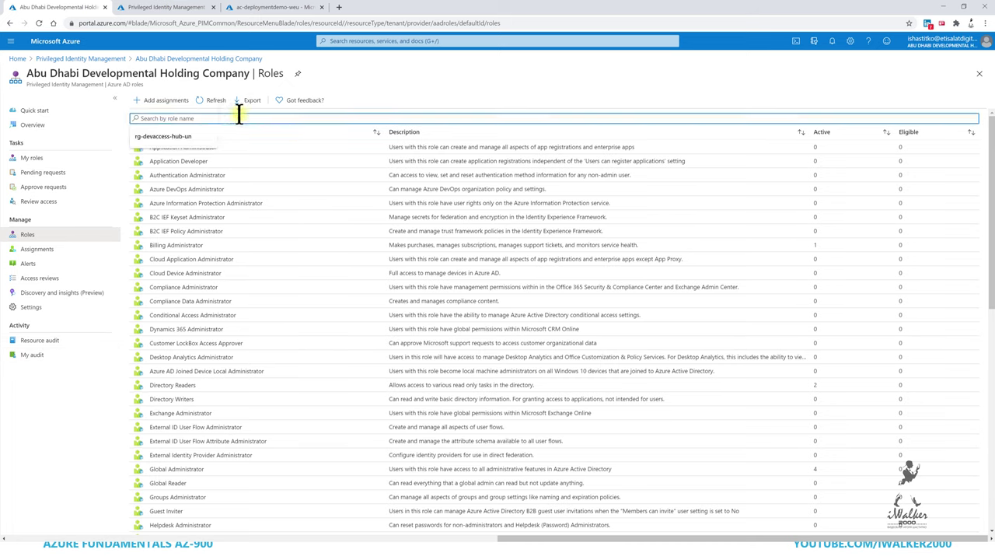
text(Glo)
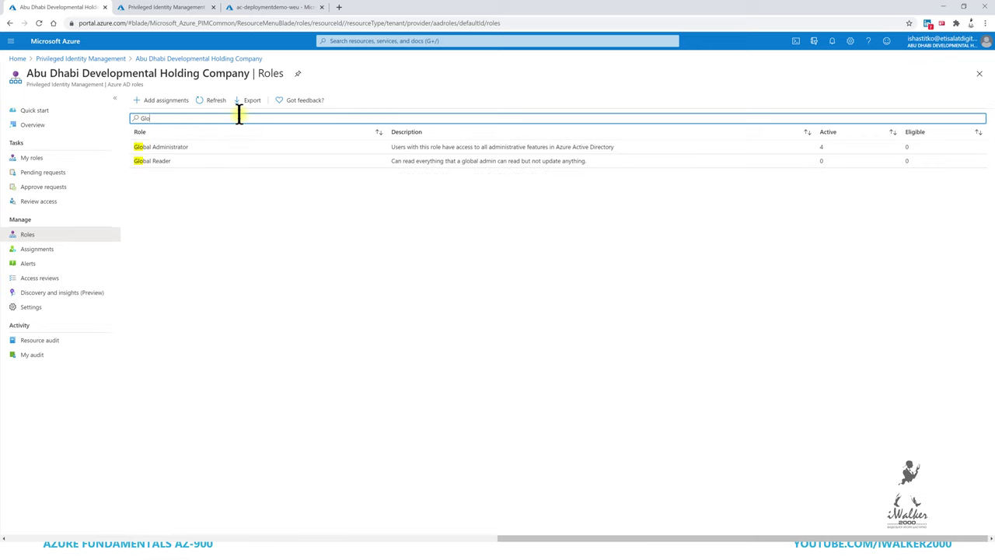
click(153, 148)
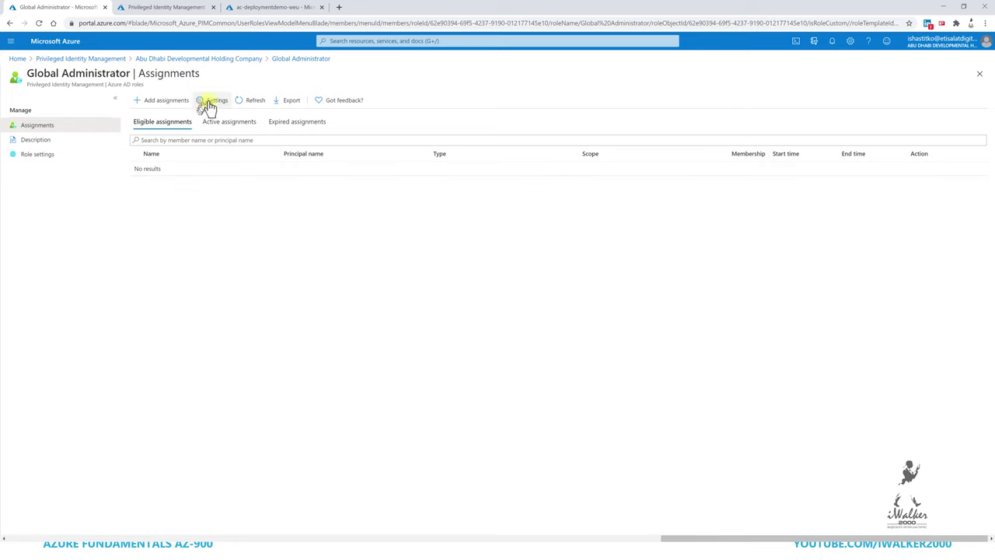
Open the Global Administrator role settings for editing and review the activation and assignment options.
click(20, 155)
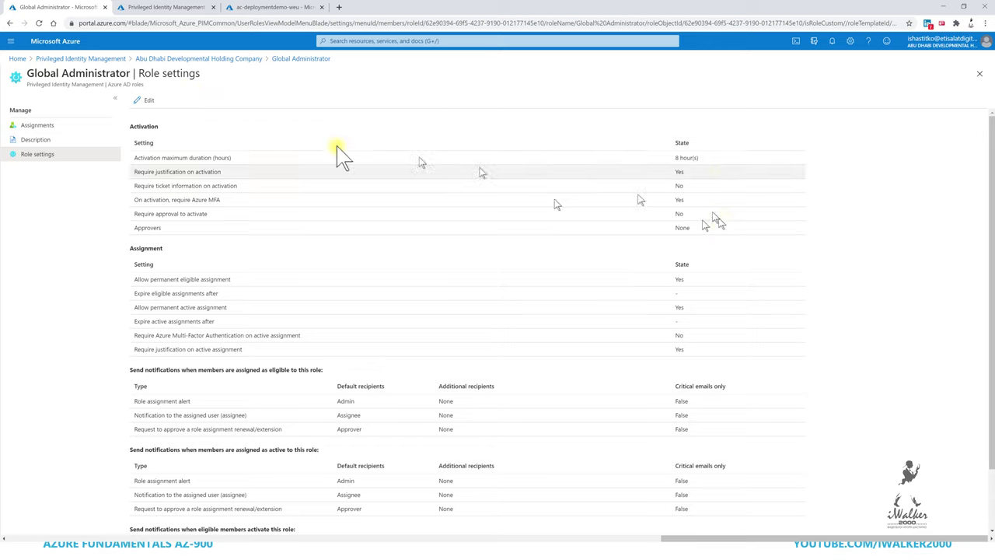
click(142, 100)
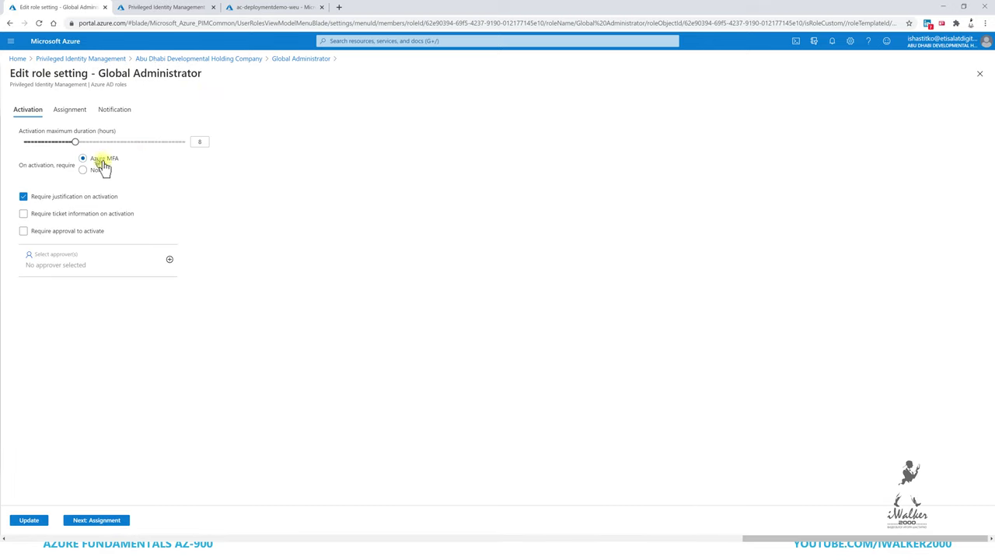
click(66, 110)
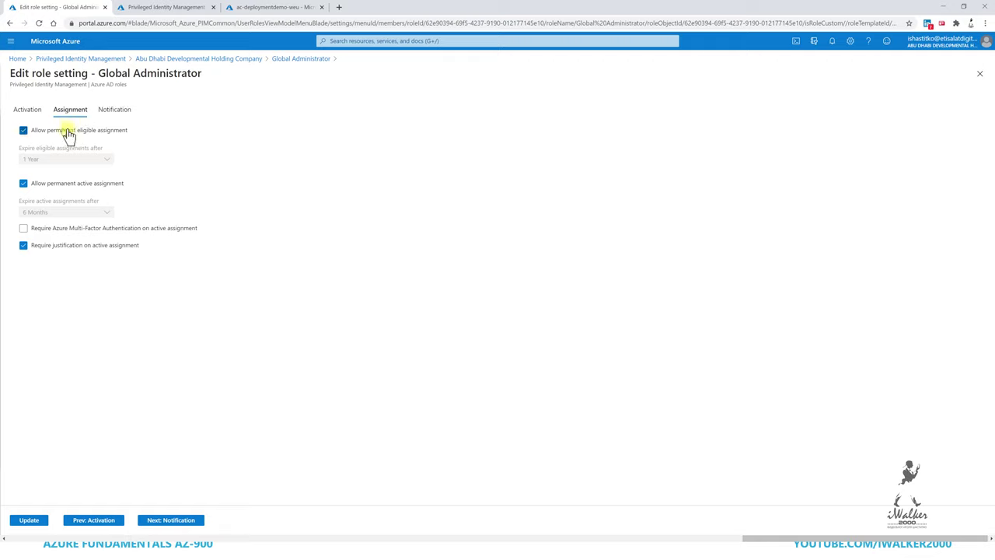
click(27, 111)
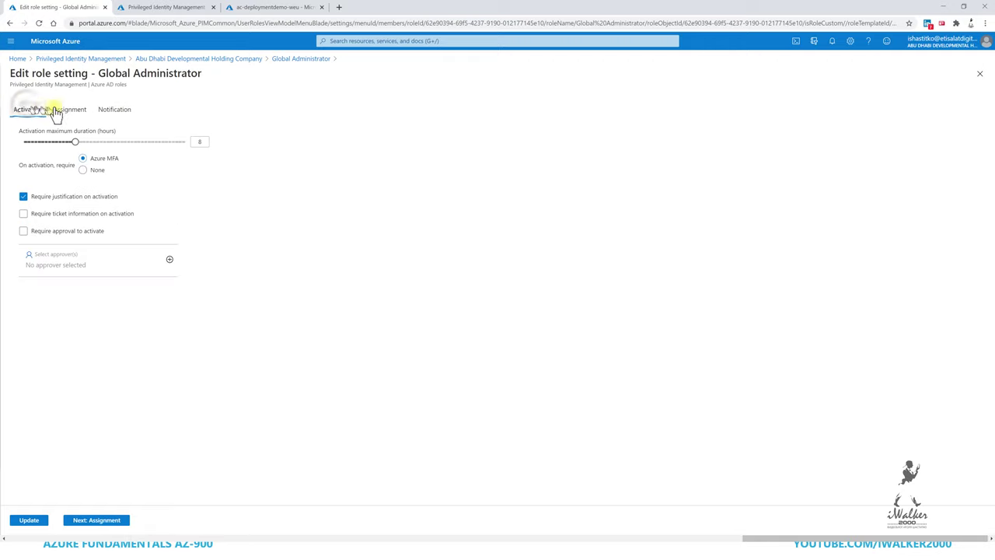
click(70, 109)
click(28, 110)
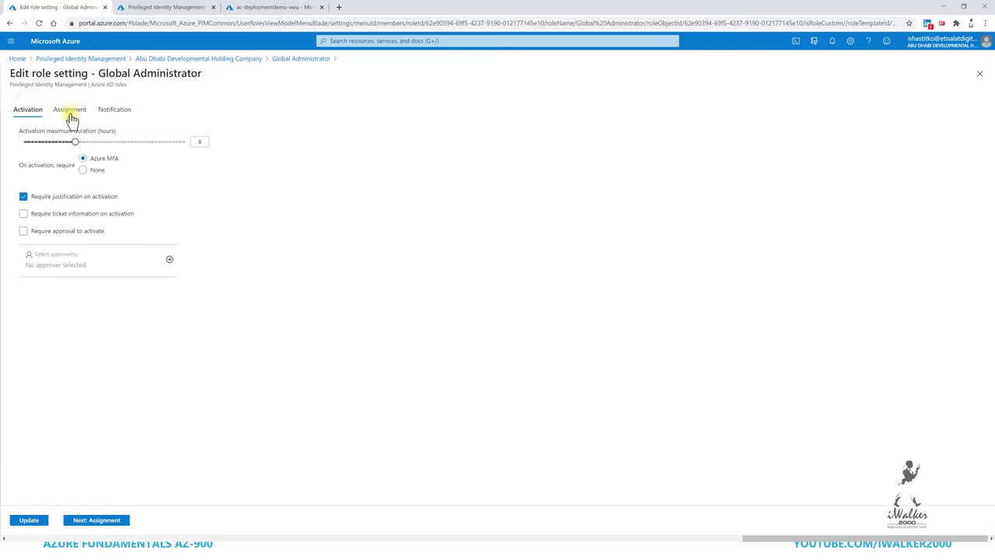
click(70, 110)
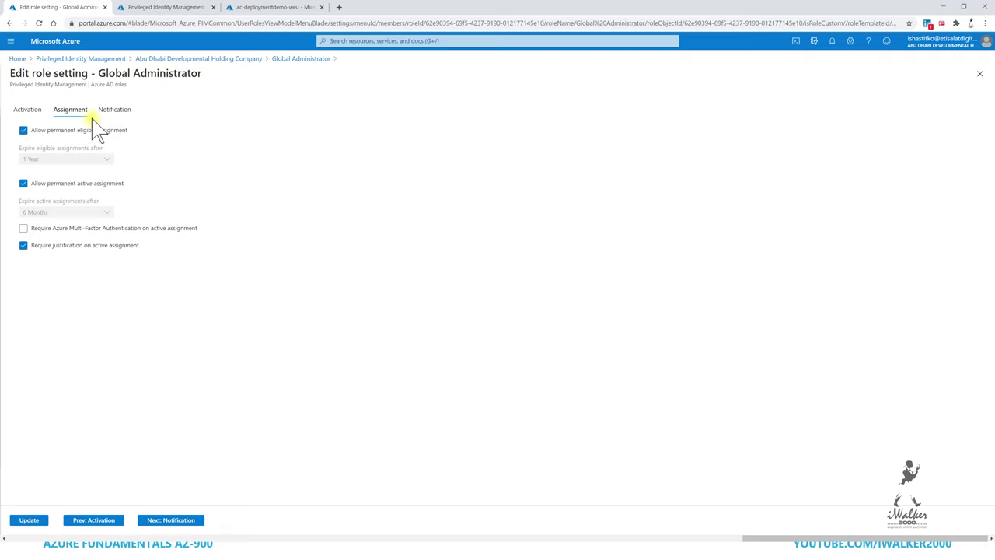
Disallow permanent eligible assignment for the role and examine the expiration periods, leaving 1 Year selected.
click(24, 130)
click(67, 160)
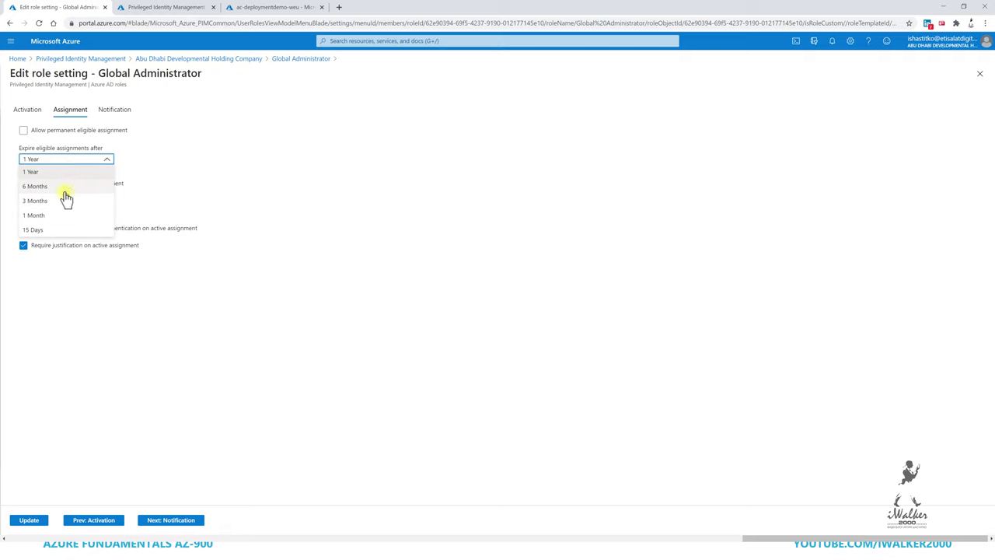
click(284, 152)
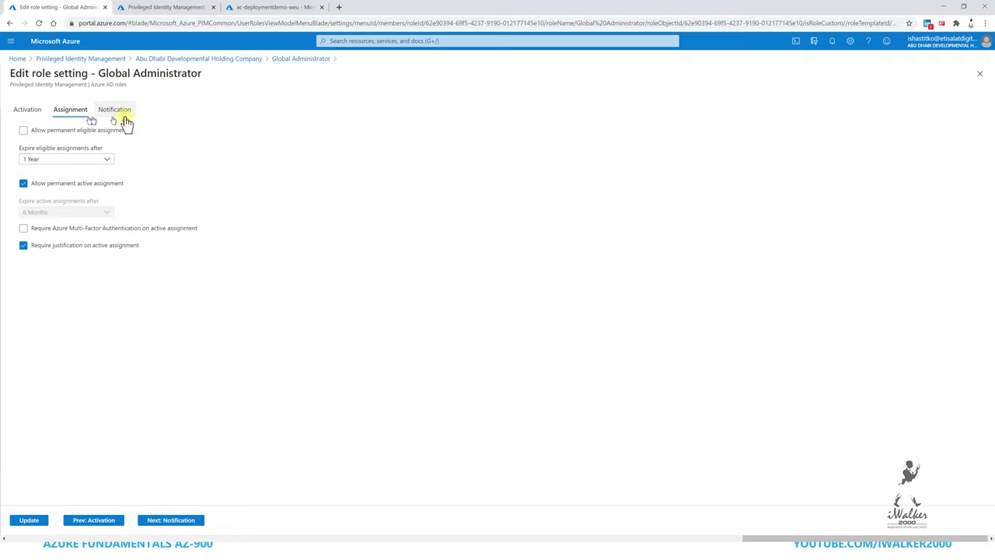
Try requiring approval to activate the Global Administrator role and open the approver list, leaving the role settings without updating them.
click(31, 117)
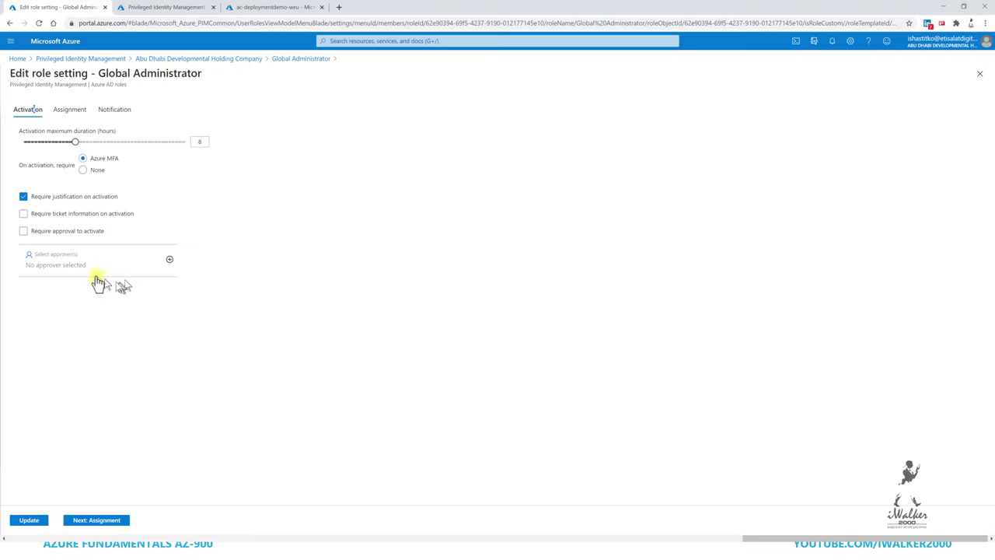
click(26, 232)
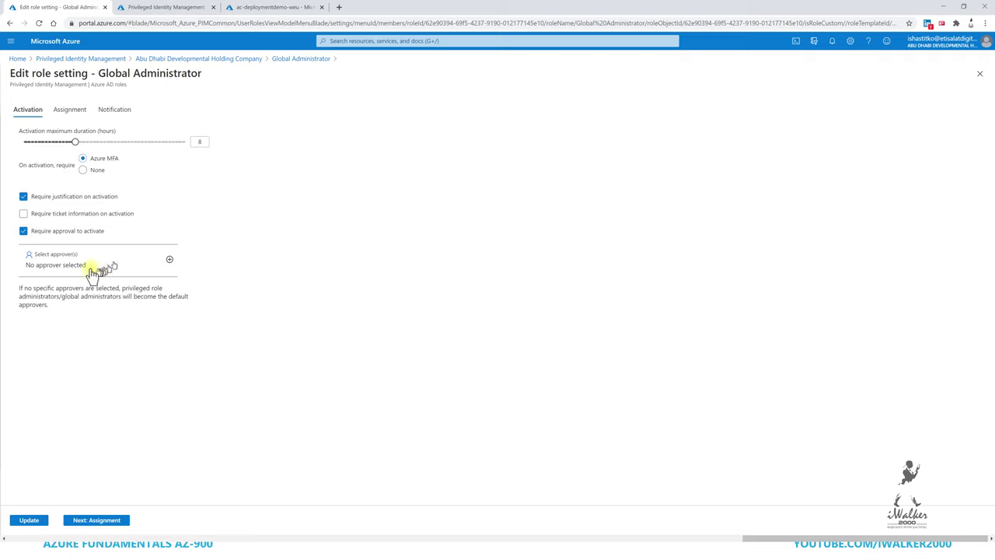
click(77, 266)
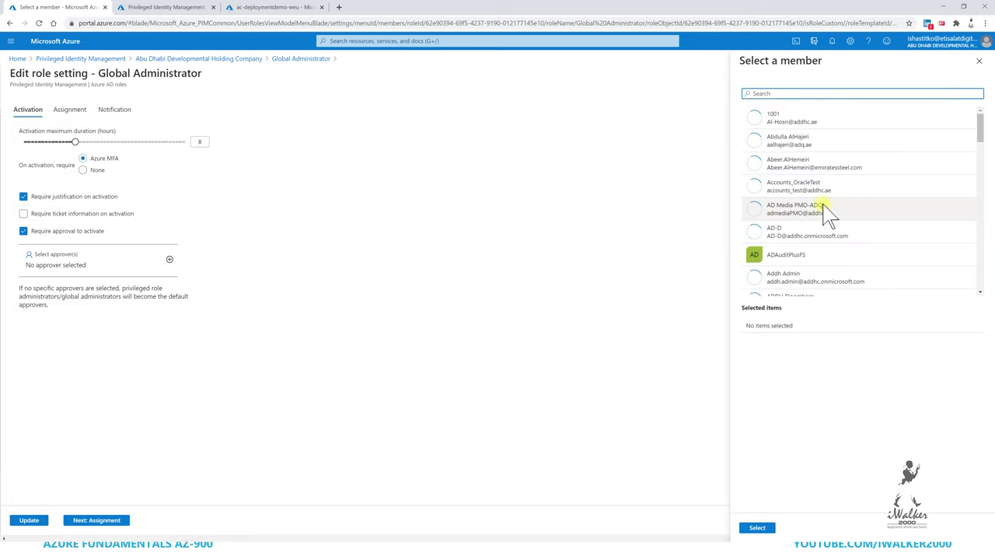
click(179, 59)
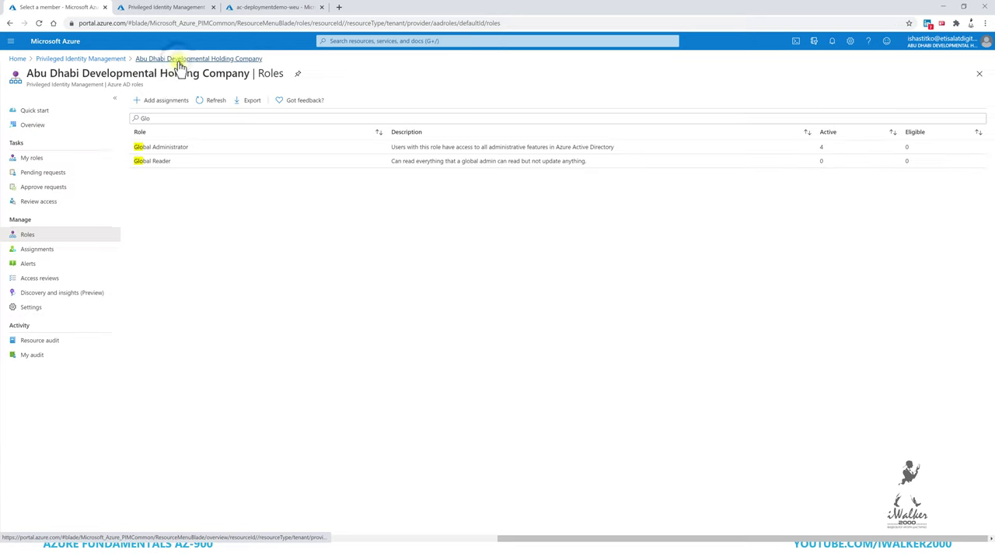
click(111, 60)
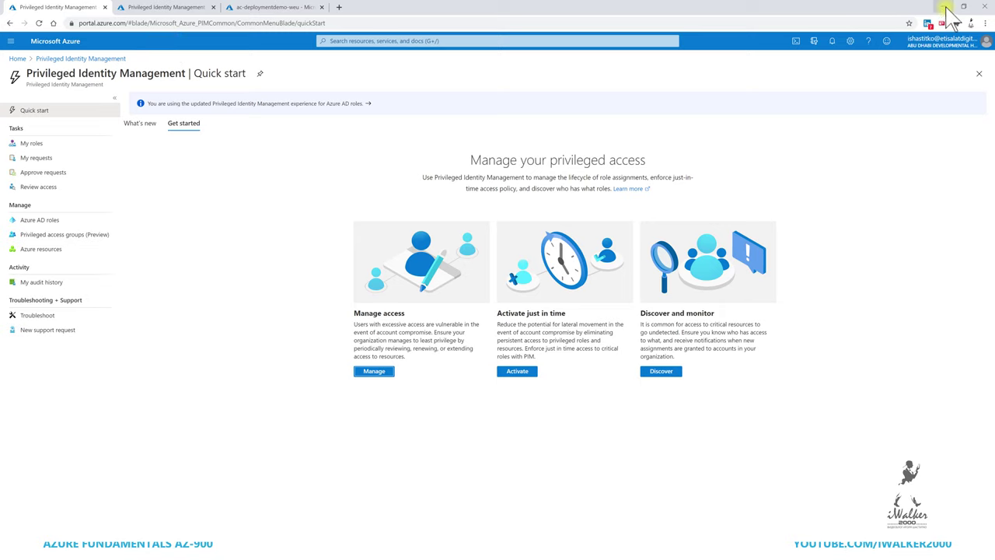
Switch to the PowerPoint slide show and advance to the slide on the Azure management and permissions hierarchy (RBAC).
click(187, 8)
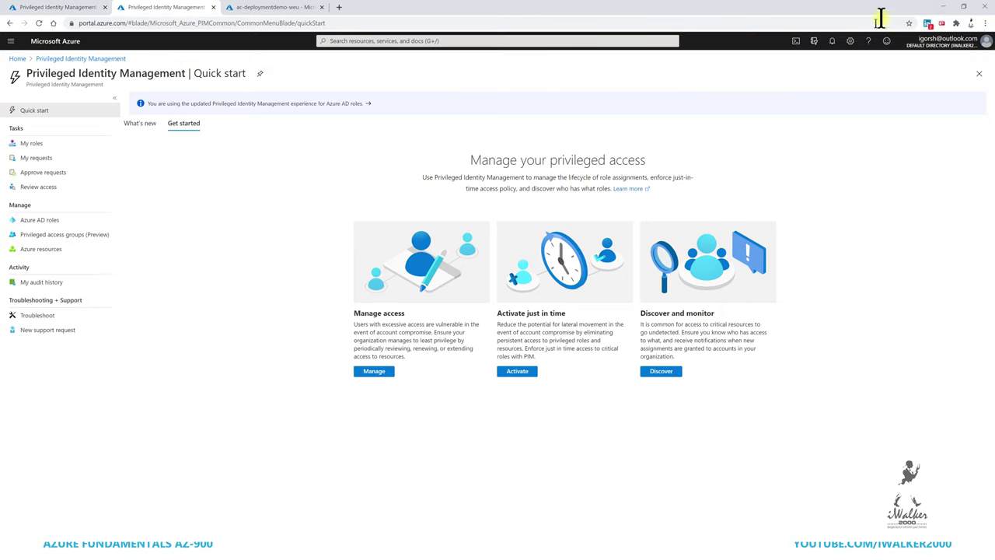
click(944, 7)
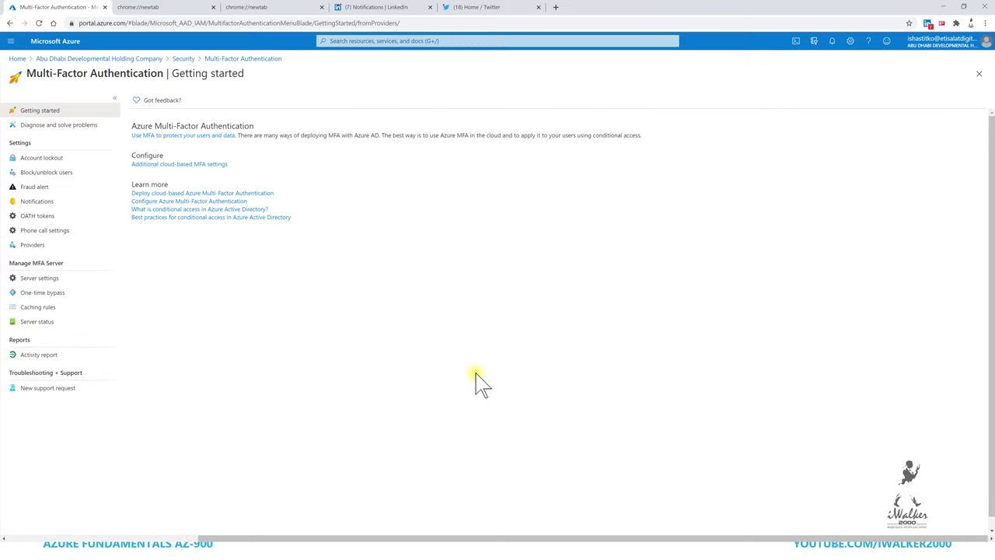
key(alt+Tab)
key(alt+Tab)
key(alt+Tab)
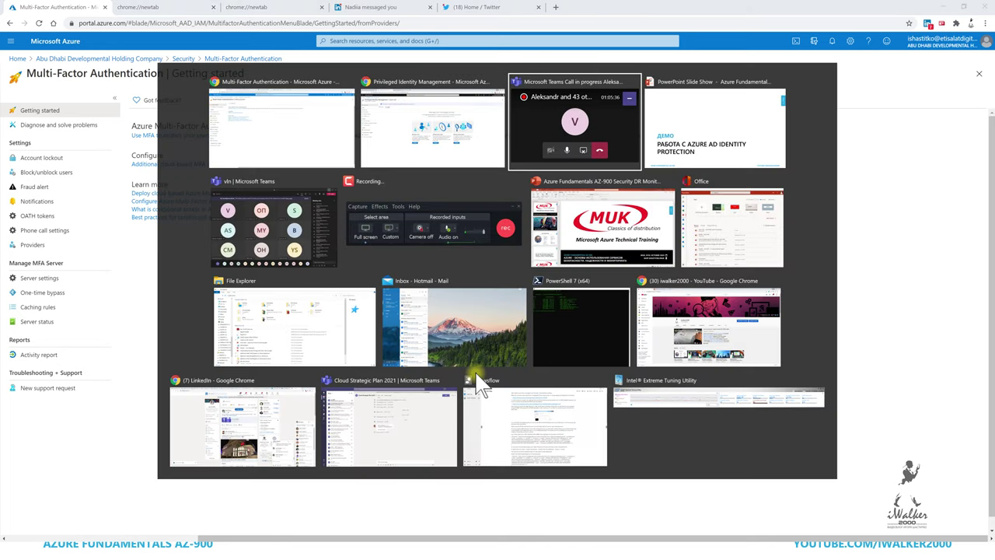
key(Right)
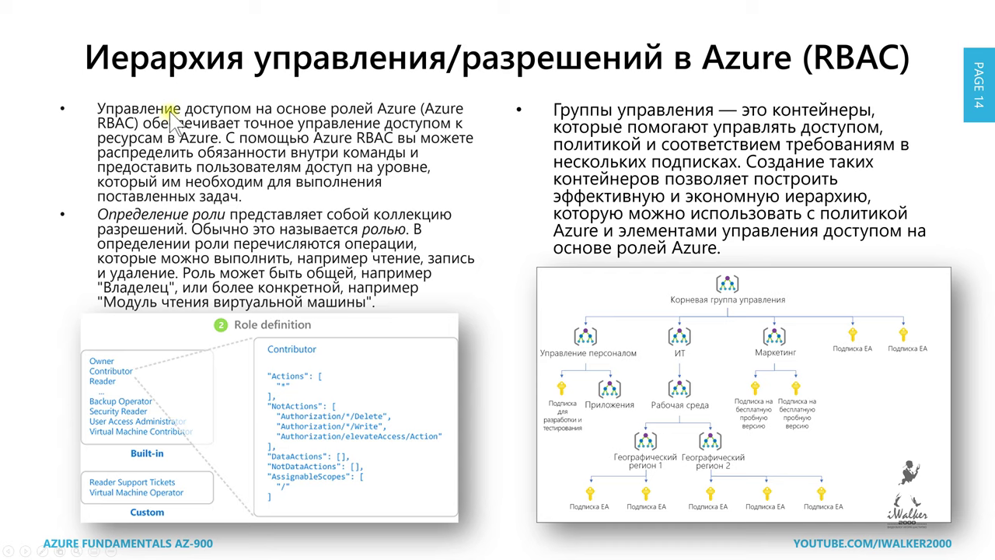
Return to the Default Directory portal in Chrome and open access control (IAM) for the DepScript-demo-RG resource group.
key(alt+Tab)
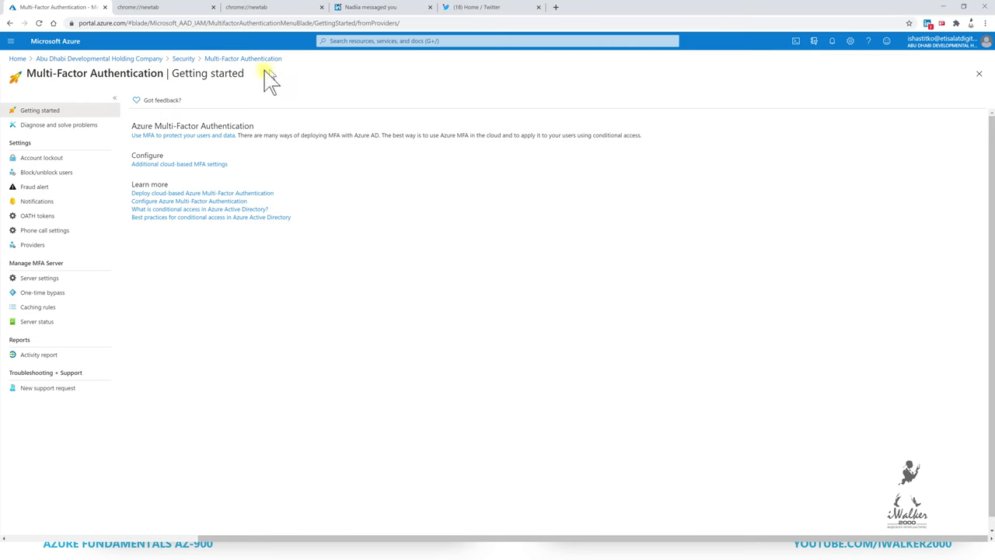
key(alt+Tab)
key(alt+Tab)
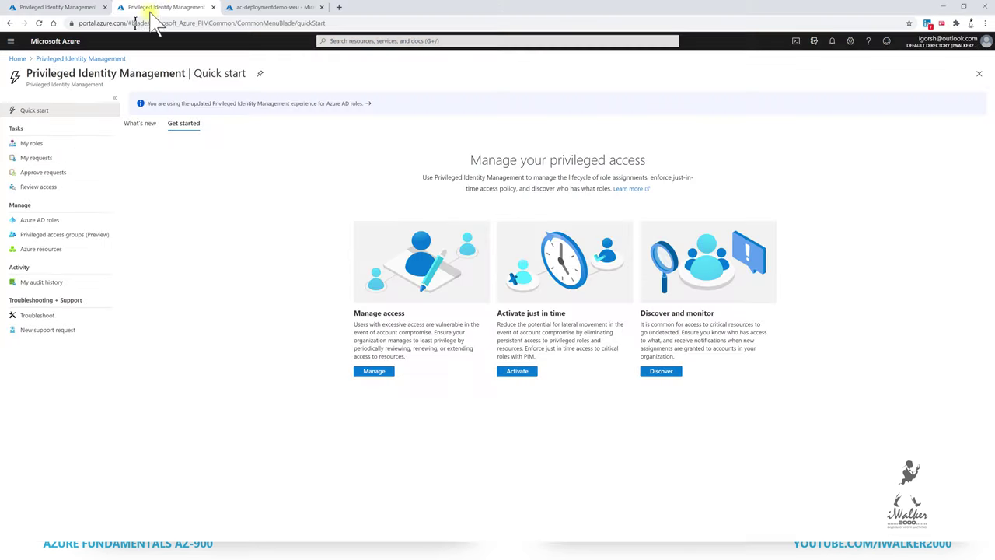
click(17, 59)
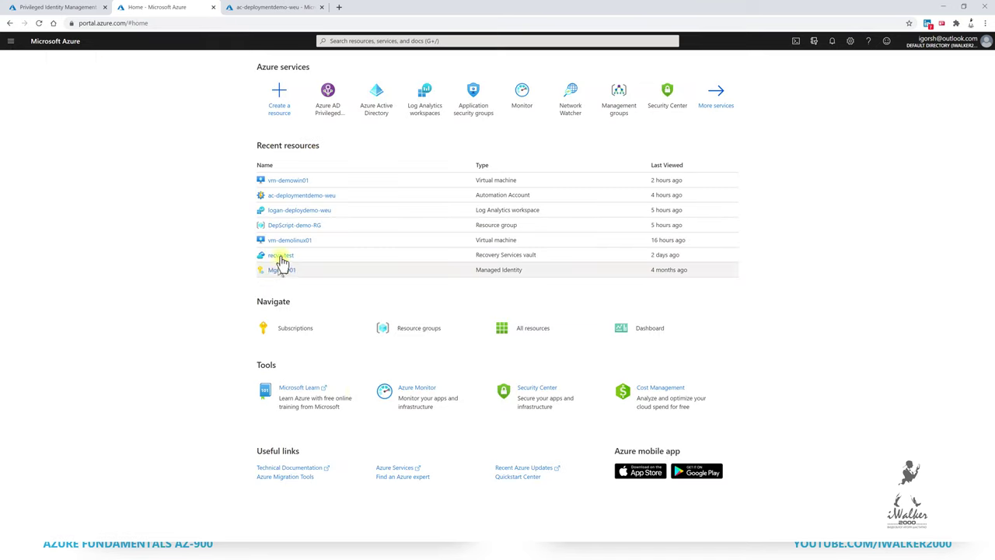
click(292, 224)
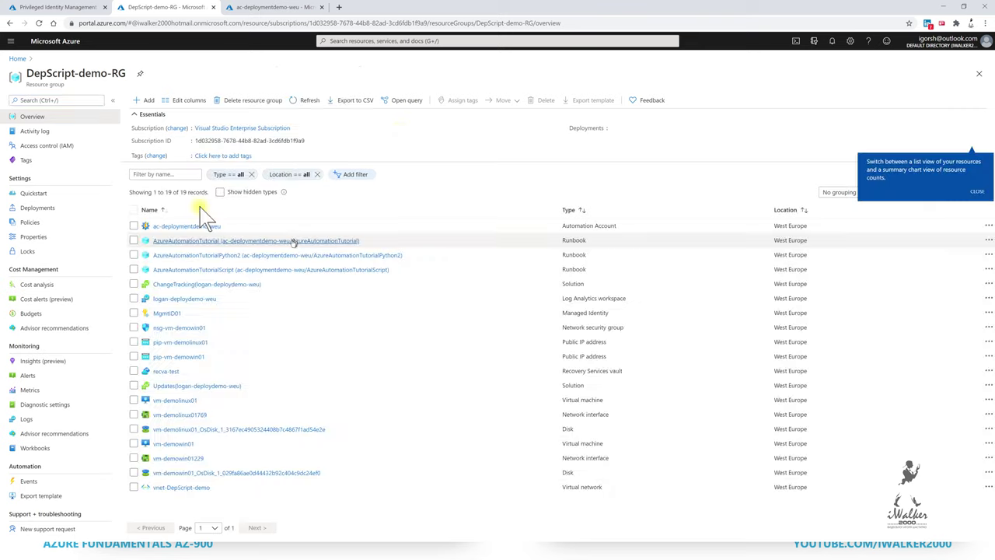
click(62, 149)
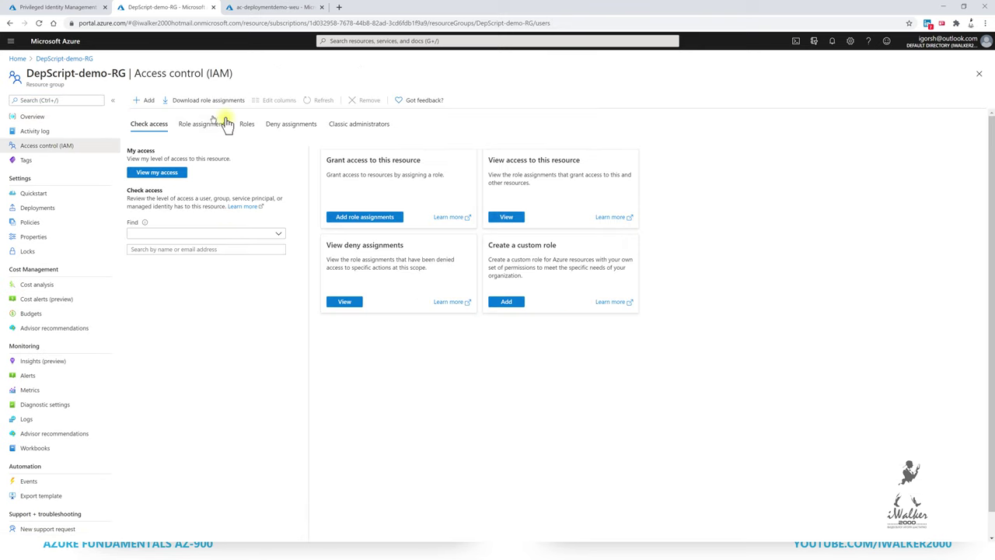
Try adding a Backup Operator role assignment for a user on the resource group, closing the form without saving.
click(145, 100)
click(160, 117)
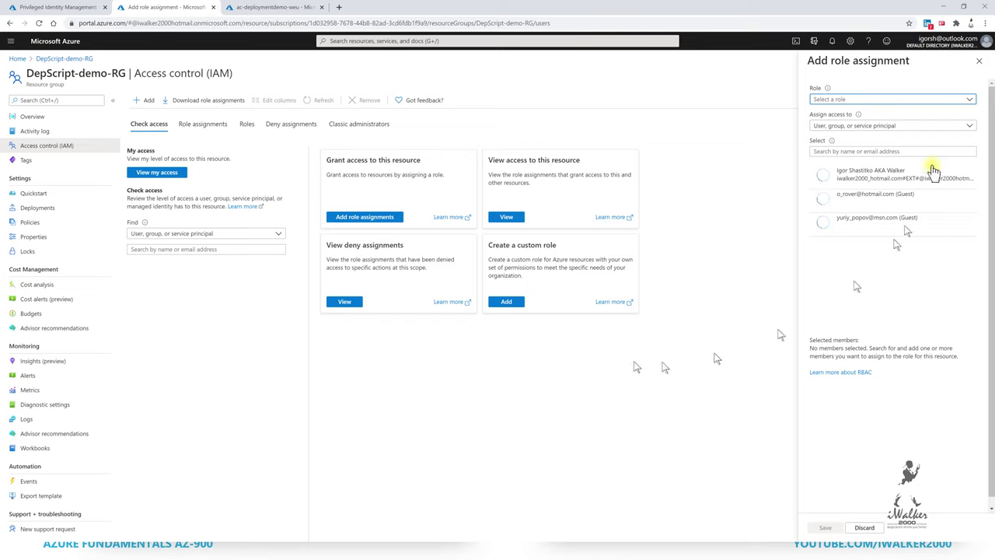
click(879, 102)
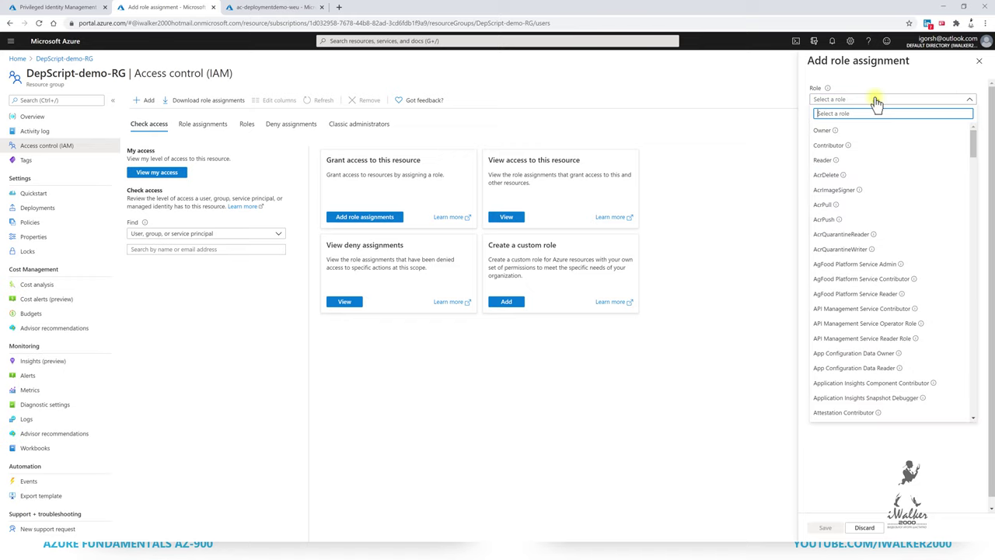
click(974, 137)
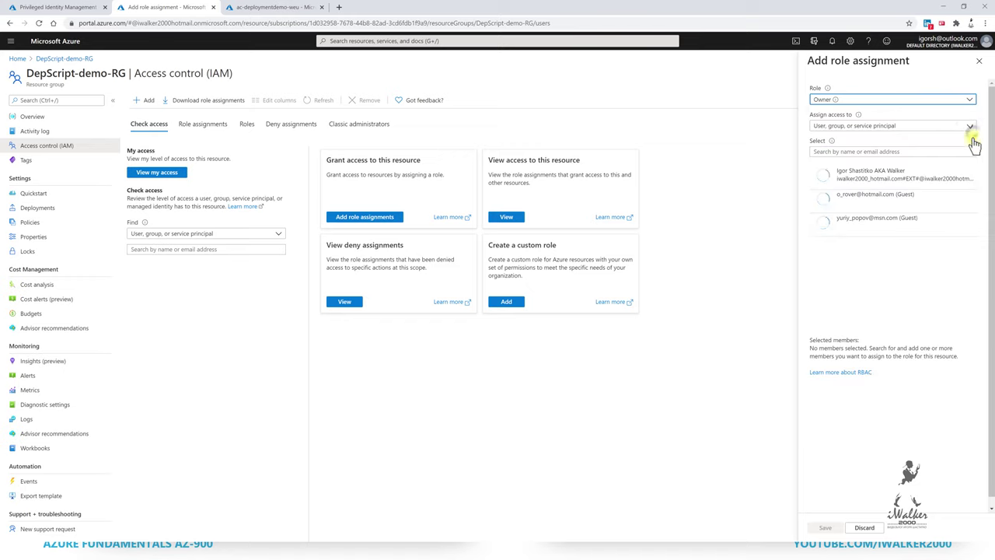
click(937, 100)
drag(972, 150, 971, 201)
click(838, 324)
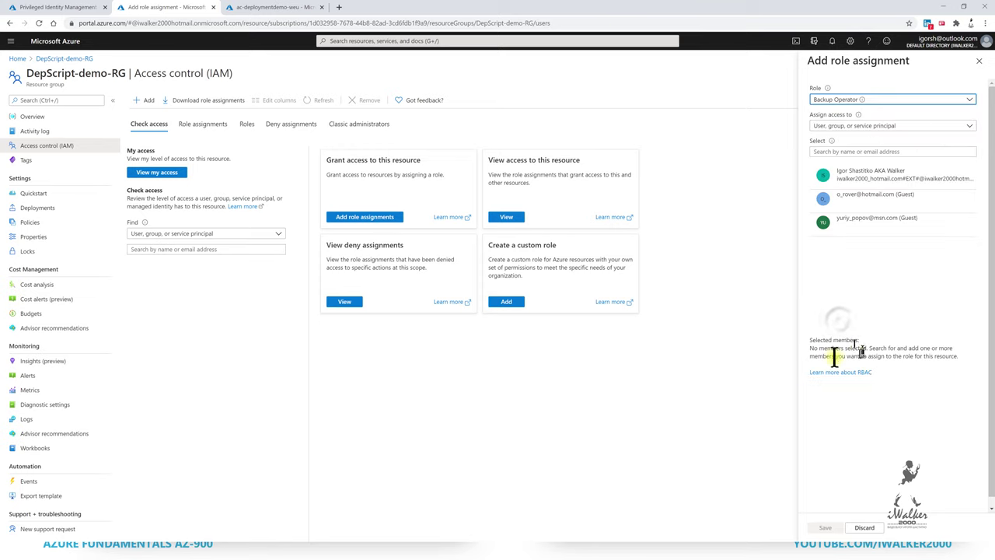
click(874, 183)
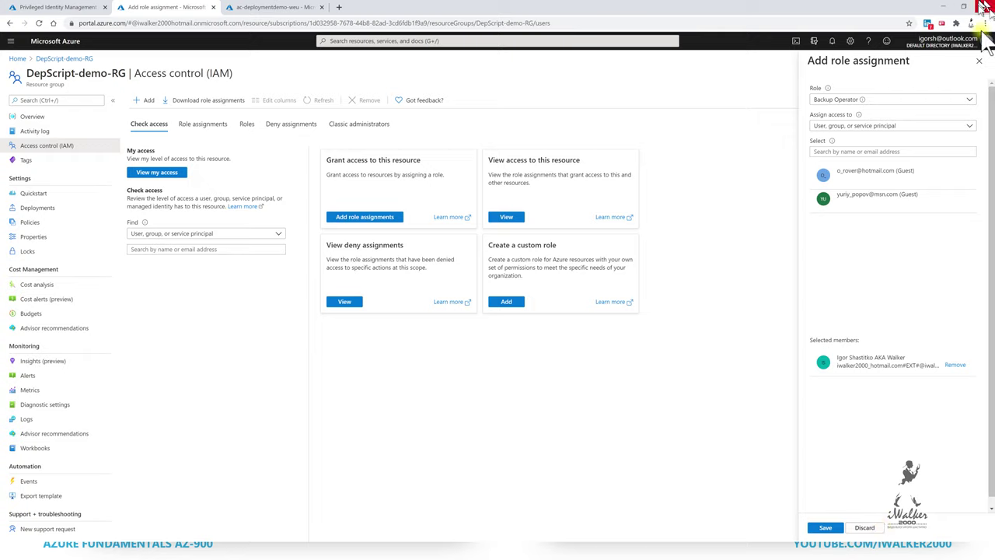
click(979, 61)
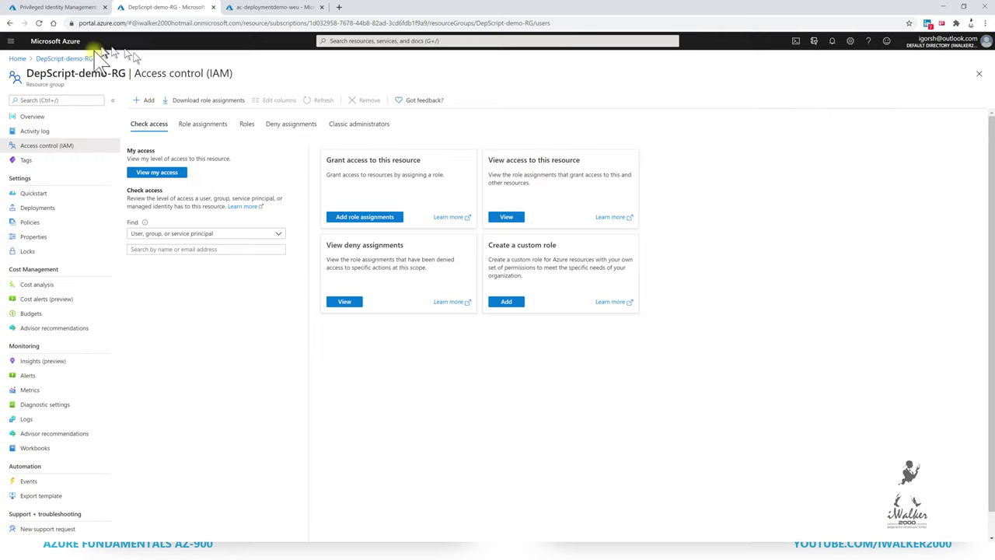
Review the resource group's role assignments and open the Azure Active Directory overview of the Default Directory.
click(206, 125)
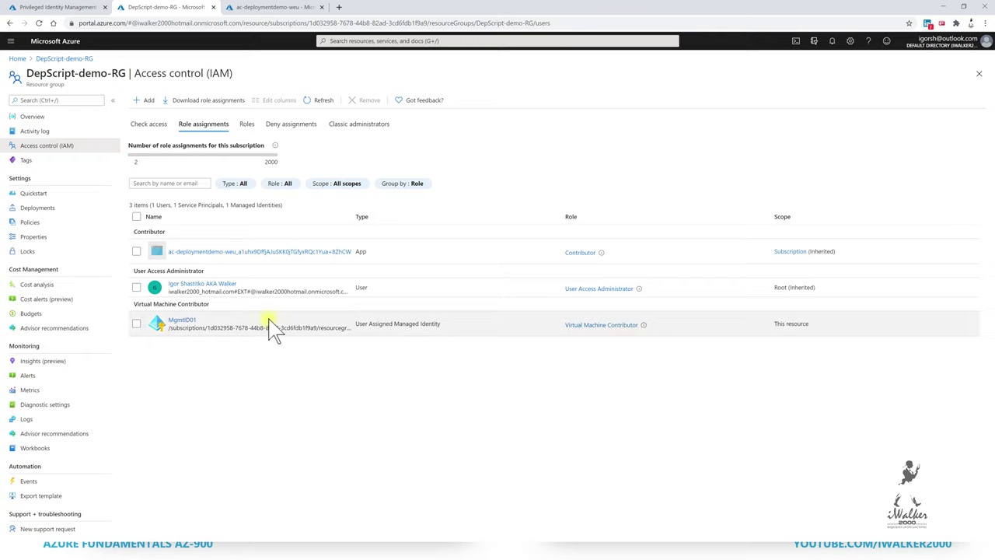
click(11, 41)
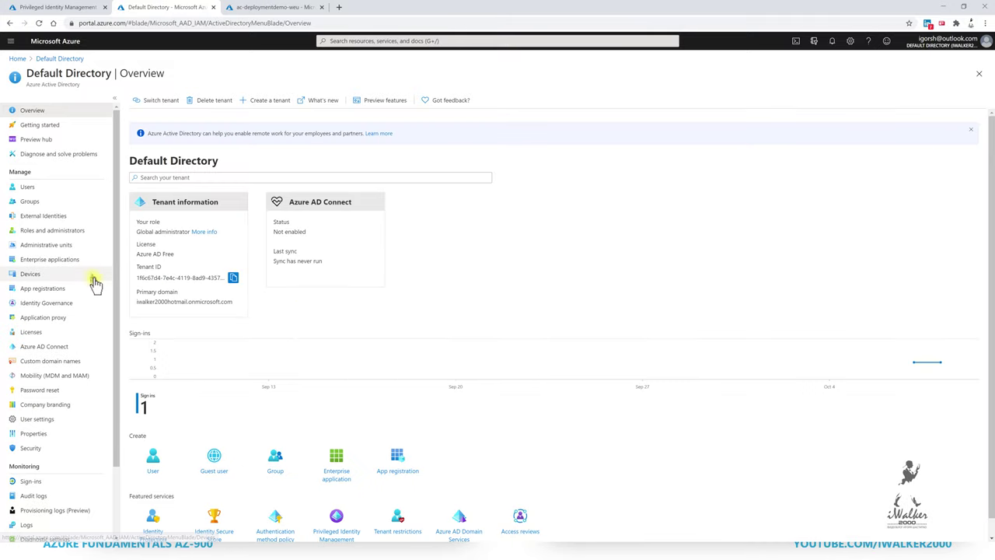
Search the portal for "Managed", open Managed Identities, and view the MgmtID01 identity's overview.
click(404, 42)
text(Managed)
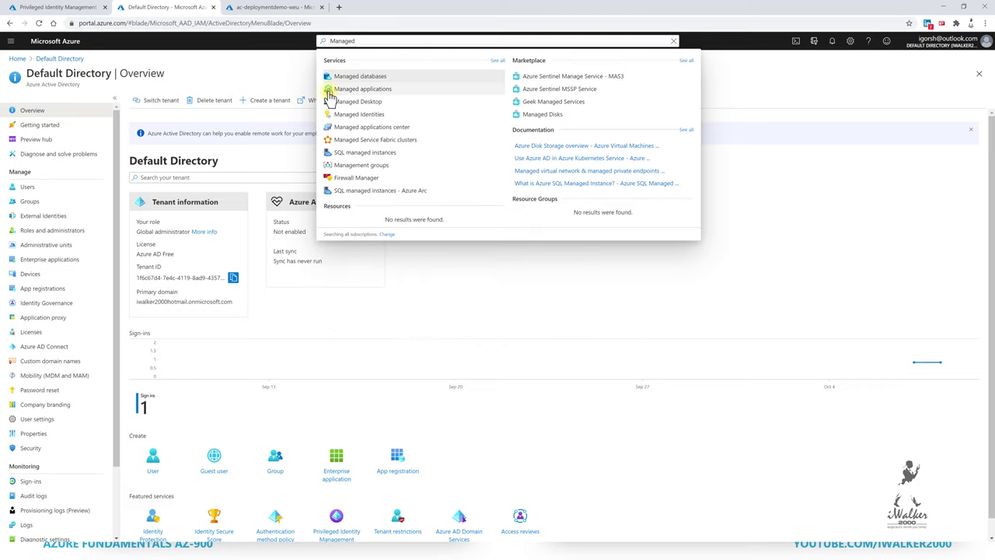
click(339, 115)
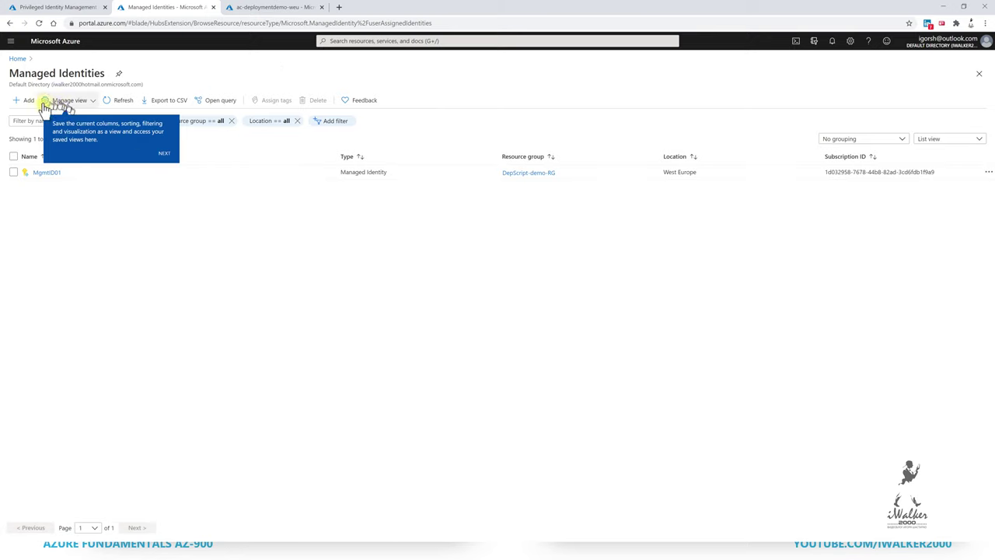
click(162, 155)
click(978, 192)
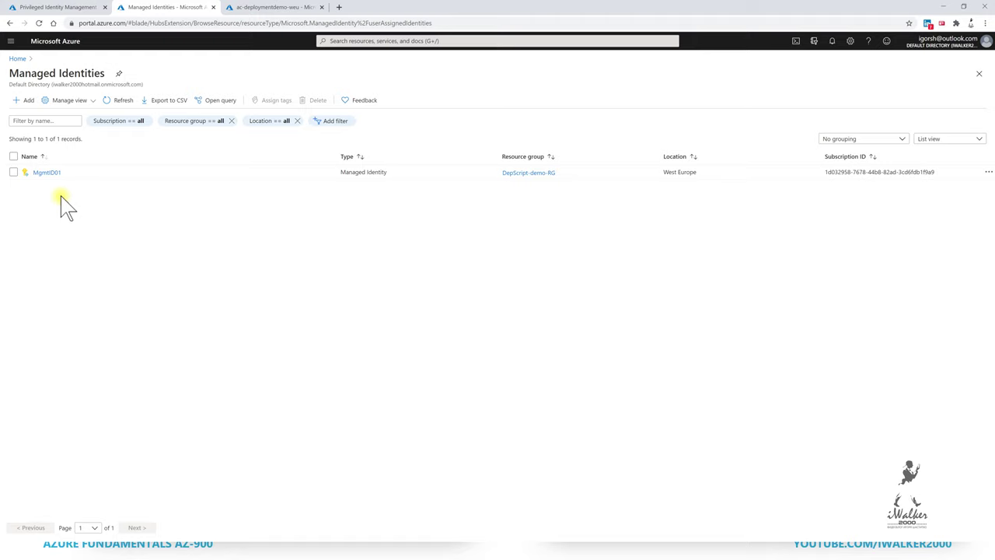
click(45, 172)
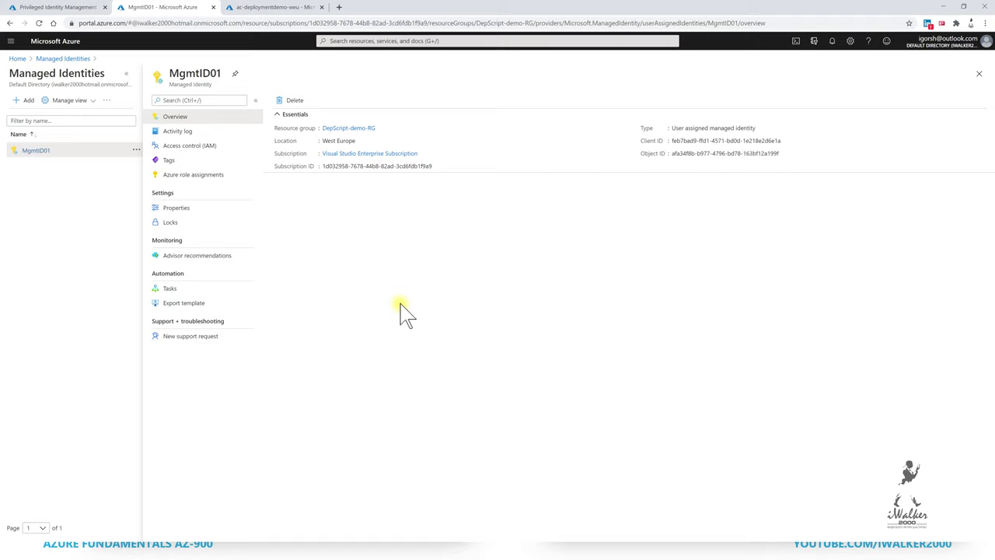
Open App registrations in Azure Active Directory and examine all registered applications.
click(10, 40)
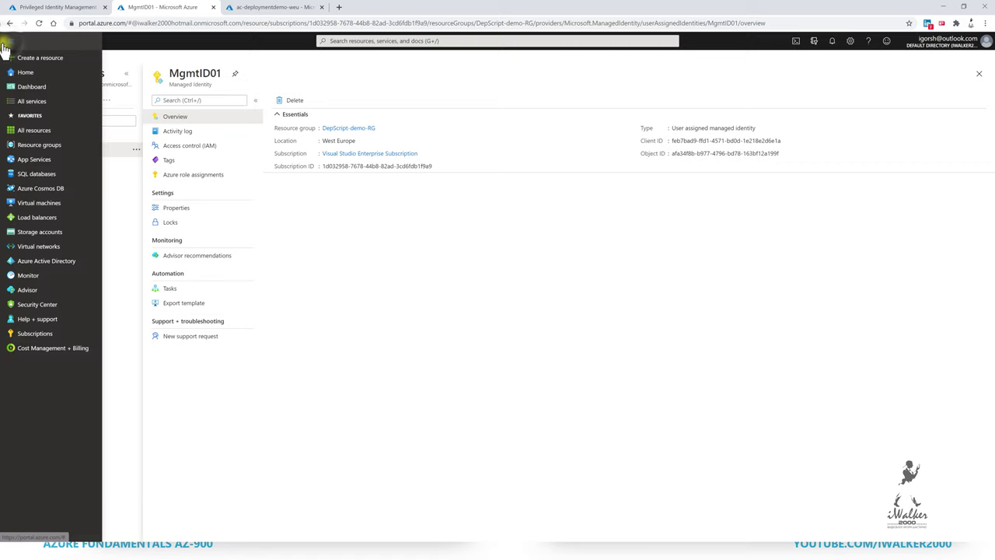
click(46, 261)
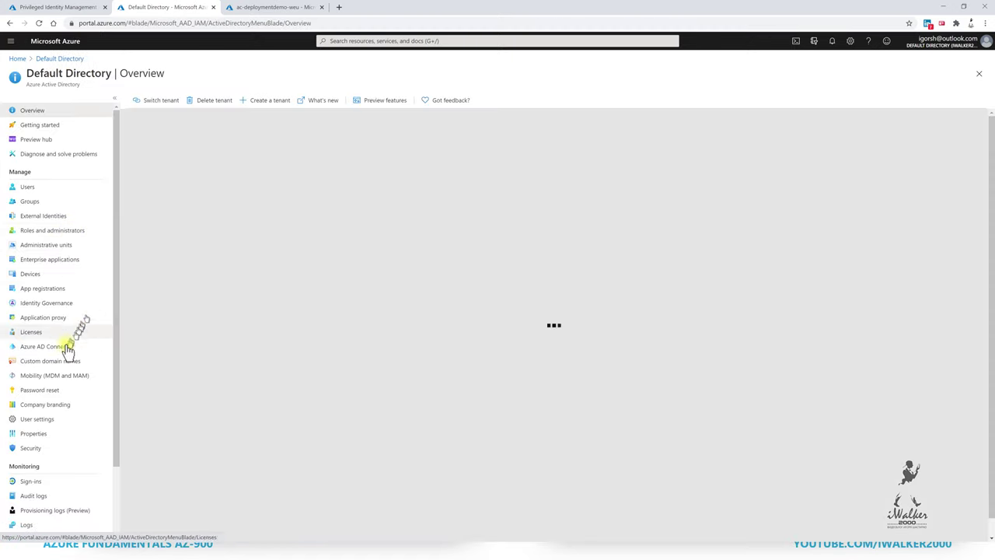
click(54, 290)
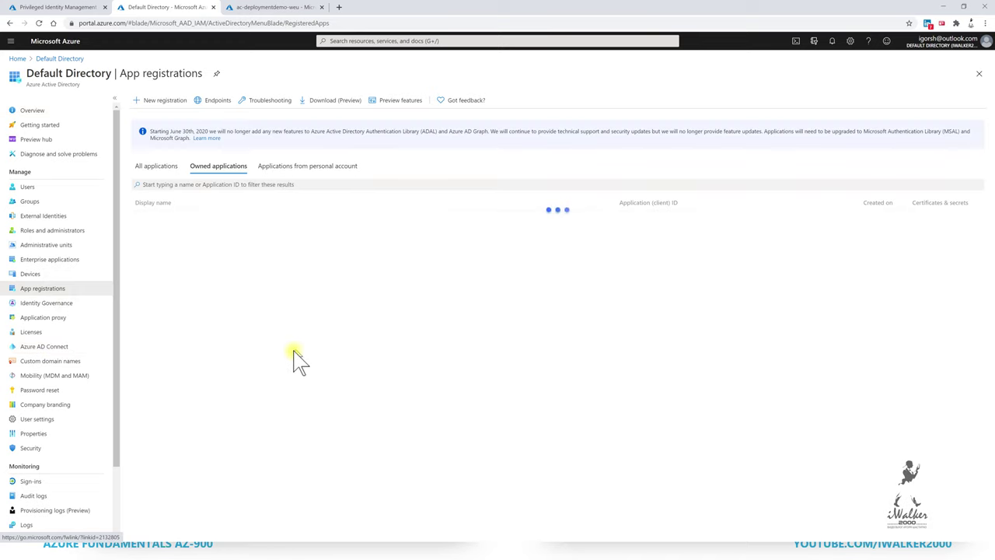
click(156, 166)
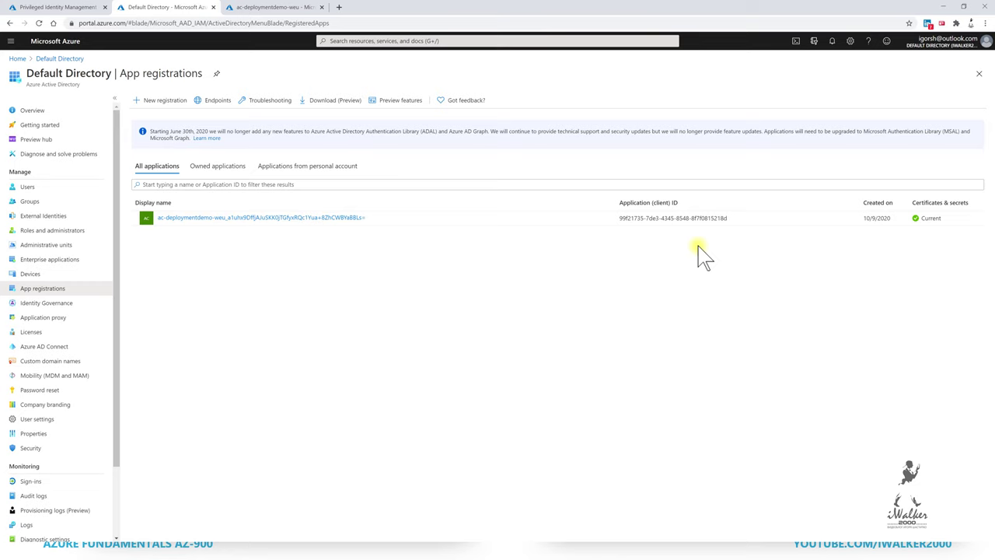
Go to the portal's subscriptions and open access control (IAM) for the Visual Studio Enterprise Subscription.
click(17, 59)
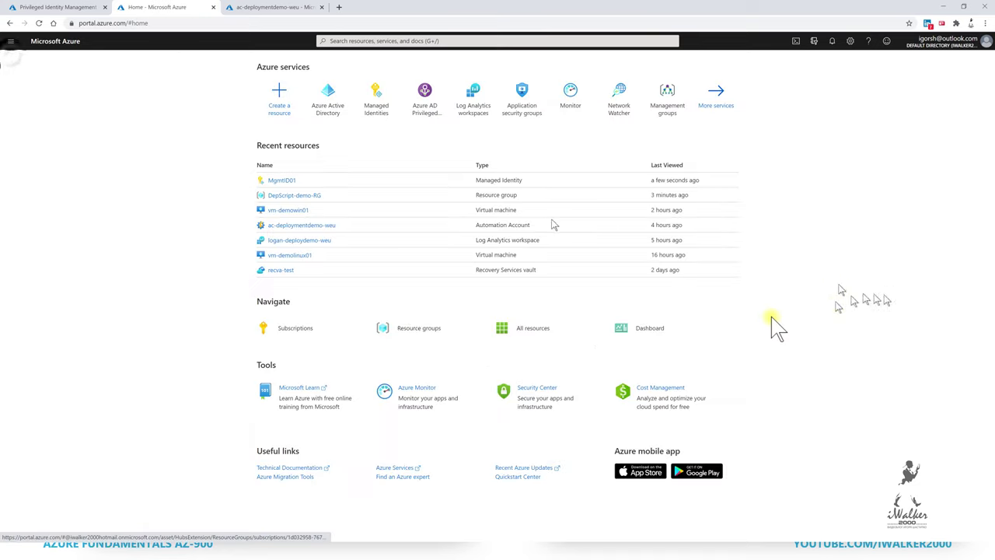
click(314, 195)
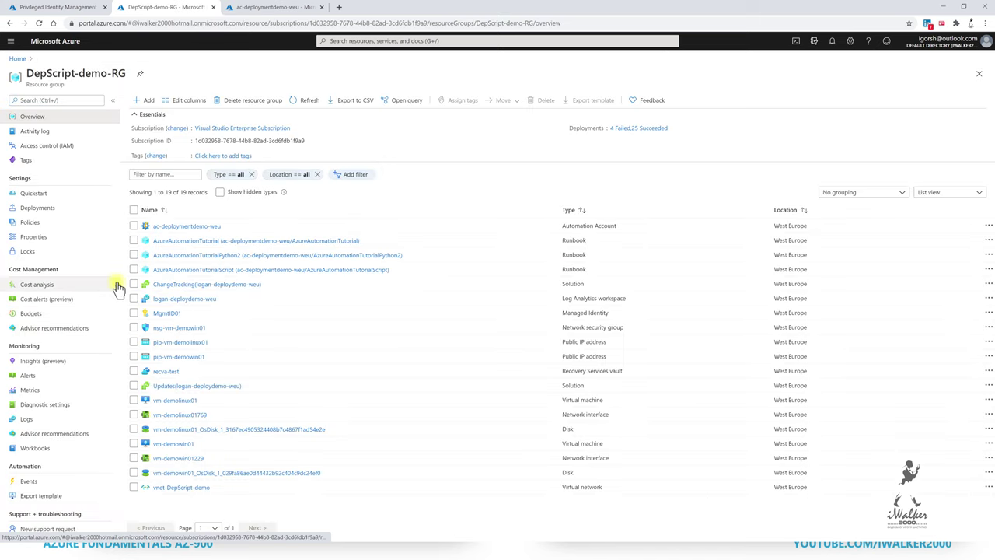
click(24, 53)
click(309, 335)
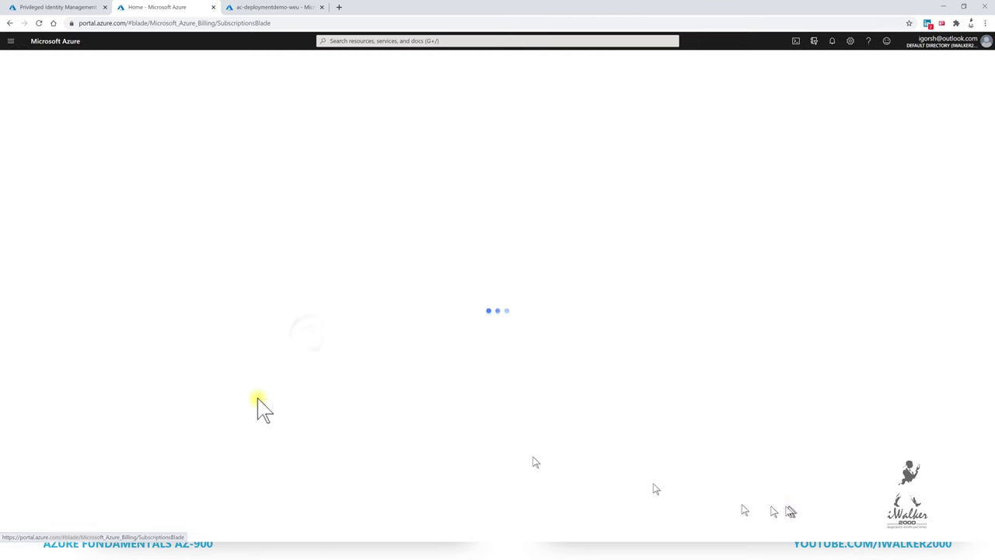
click(69, 215)
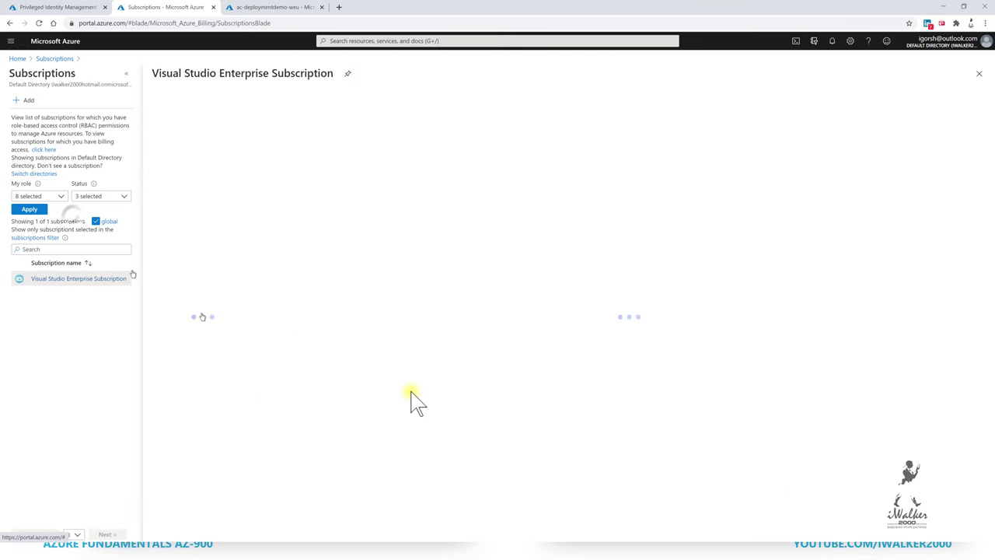
click(220, 148)
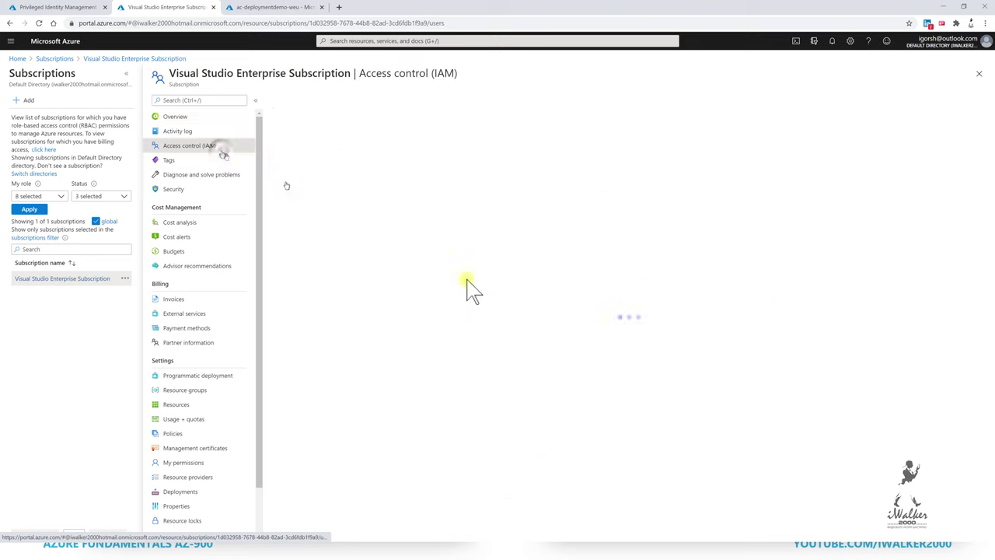
Assign the Owner role on the Visual Studio Enterprise Subscription to the user assigned managed identity MgmtID01 and save the assignment.
click(352, 126)
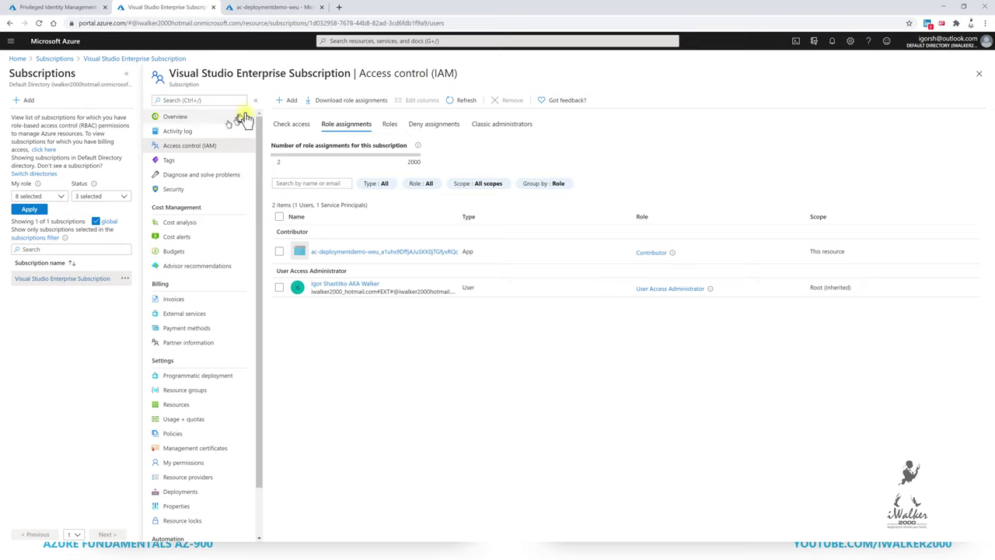
click(280, 102)
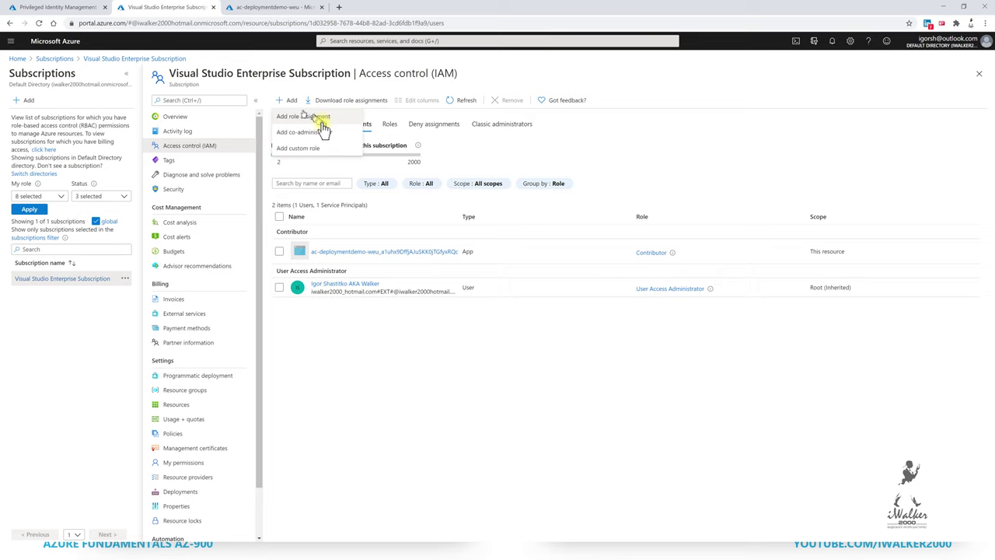
click(305, 117)
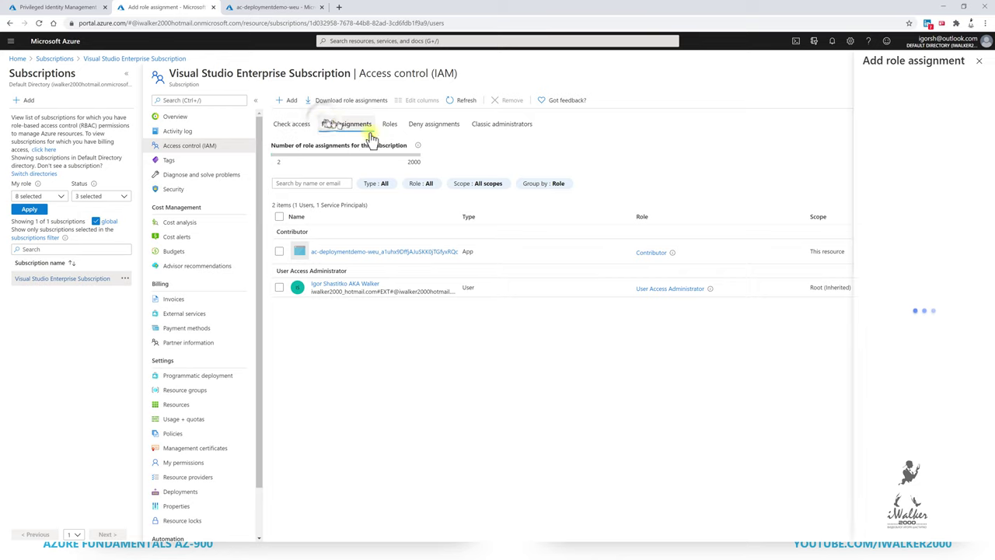
click(894, 102)
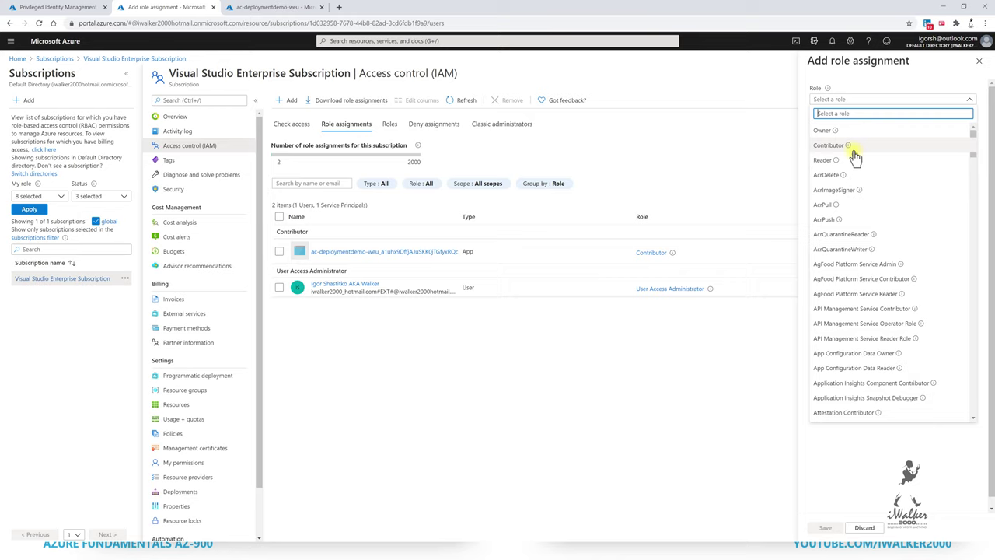
click(855, 132)
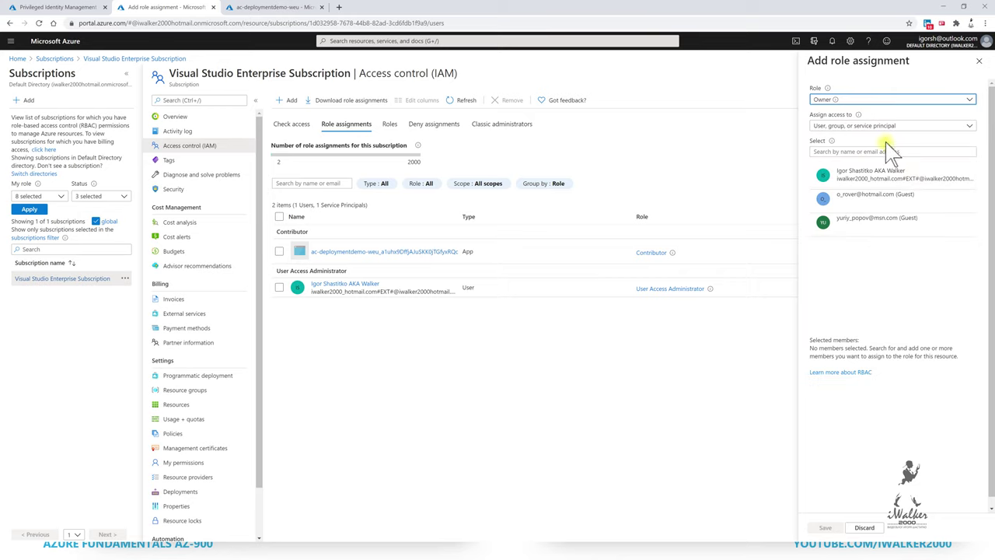
click(903, 128)
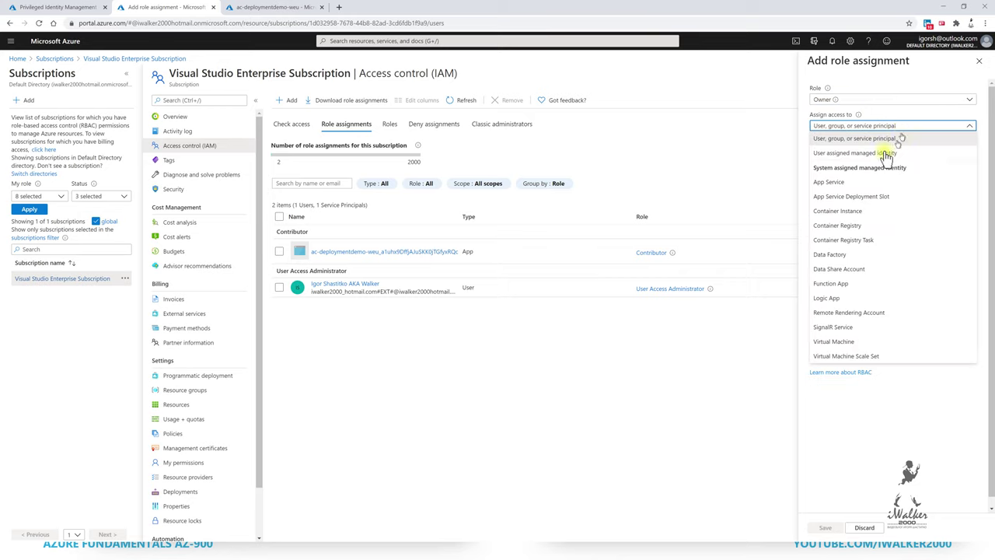
click(887, 153)
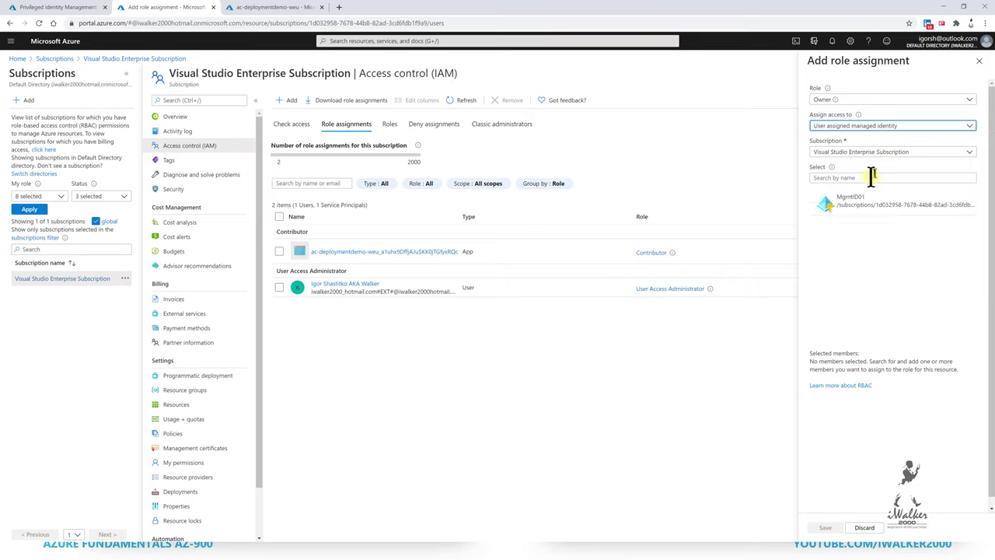
click(855, 201)
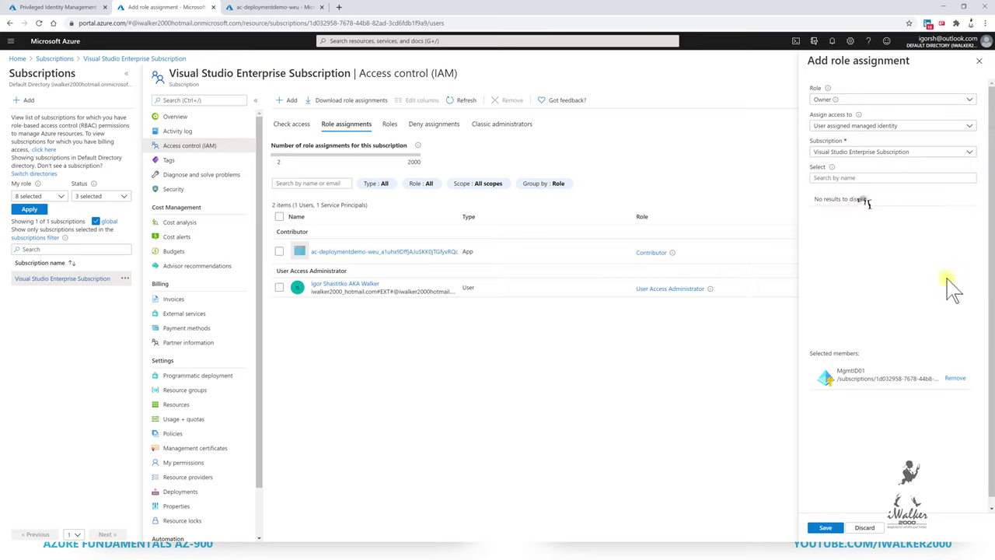
click(826, 528)
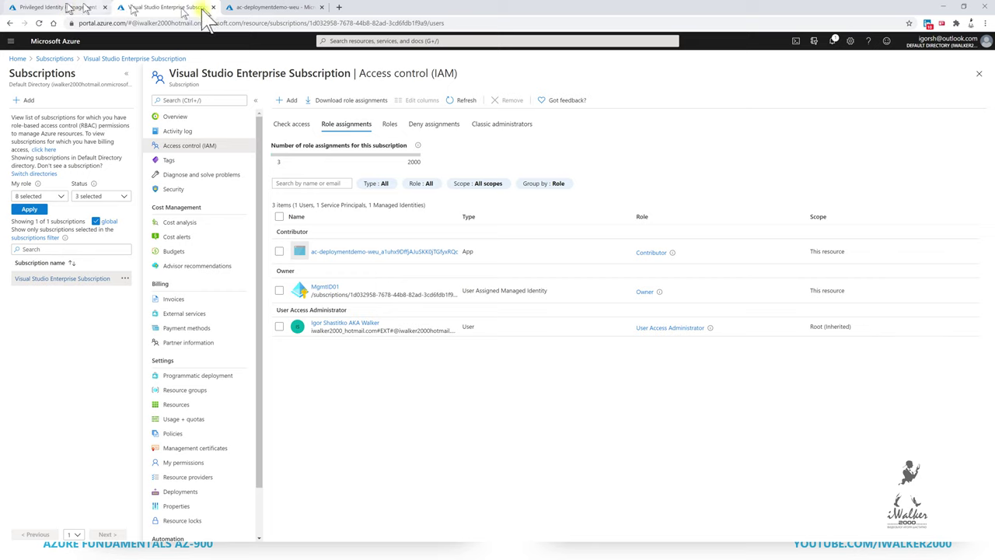
Return to the portal home, open the DepScript-demo-RG resource group, and view its role assignments under access control (IAM).
click(17, 59)
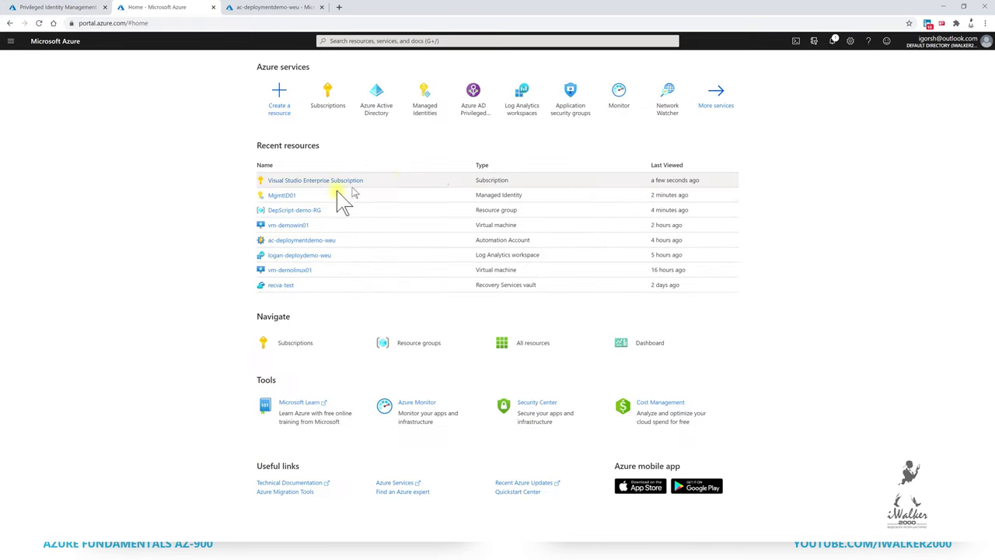
click(305, 210)
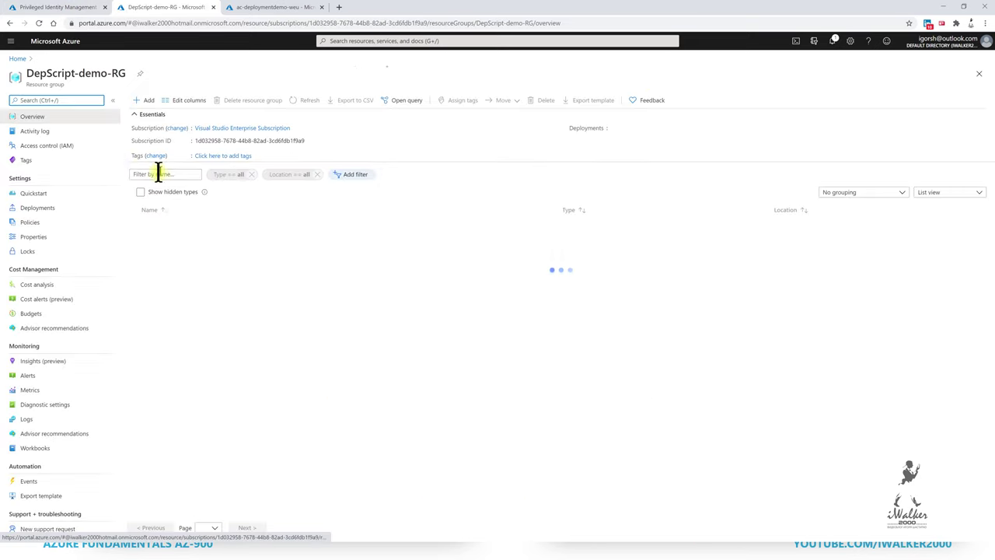
click(43, 146)
click(198, 124)
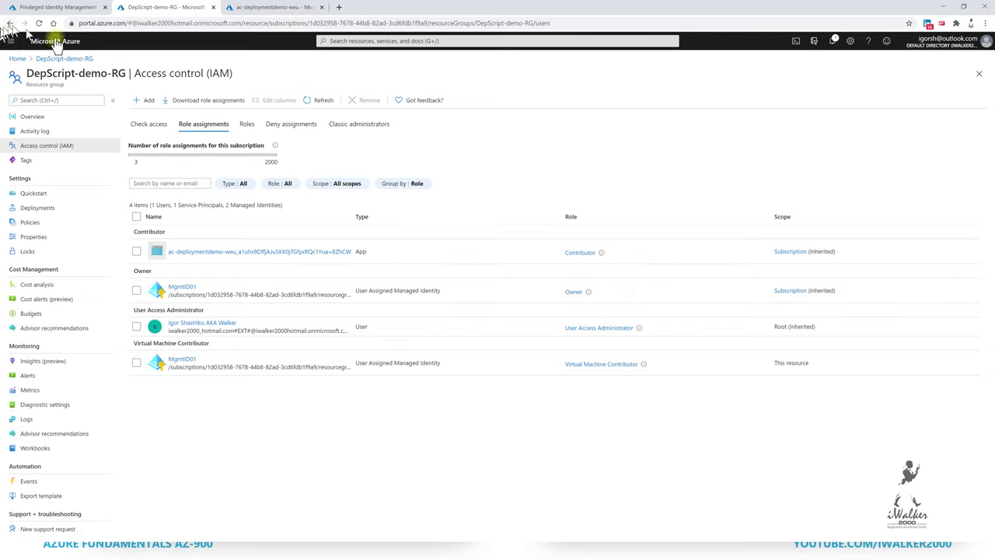
Open the vm-demolinux01 virtual machine from the resource group and view its role assignments under access control (IAM).
click(65, 59)
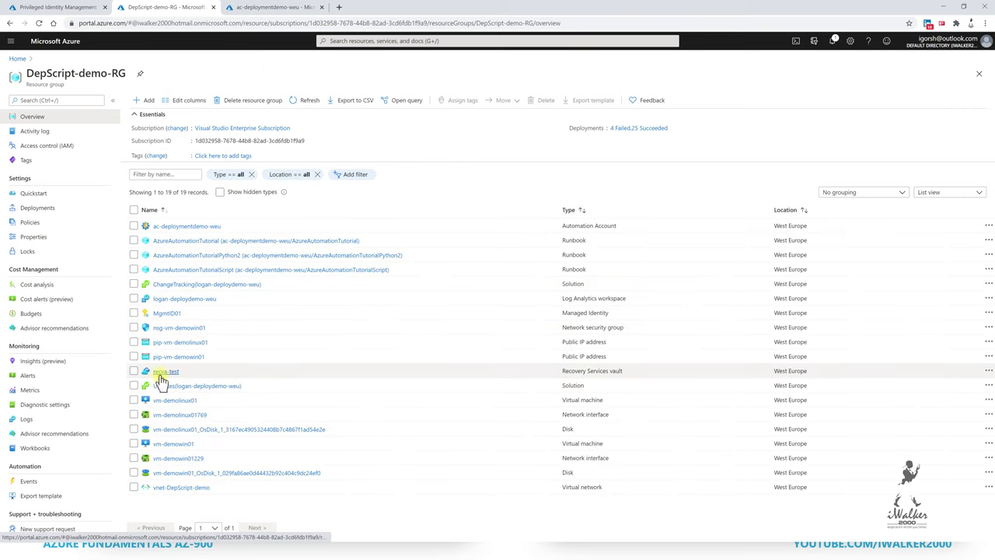
click(177, 400)
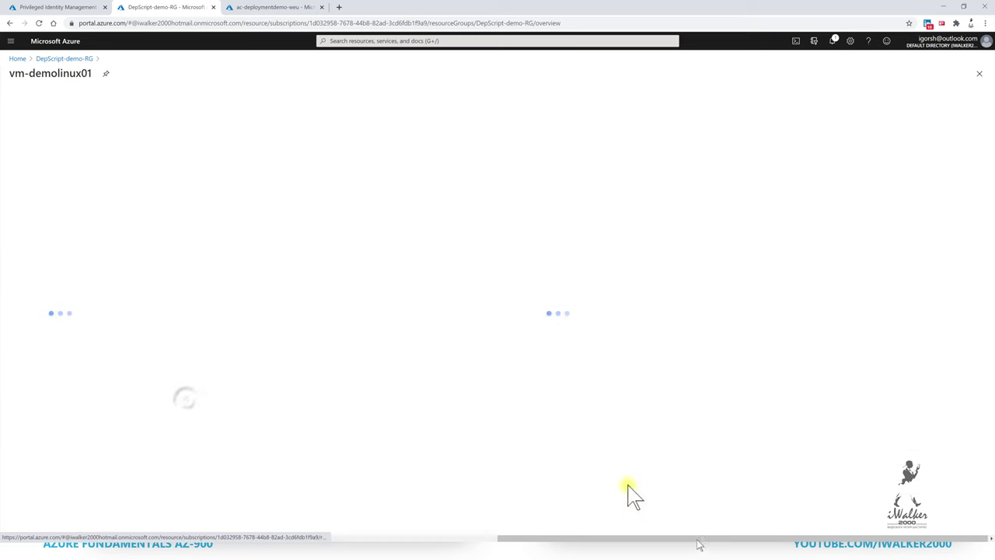
click(49, 148)
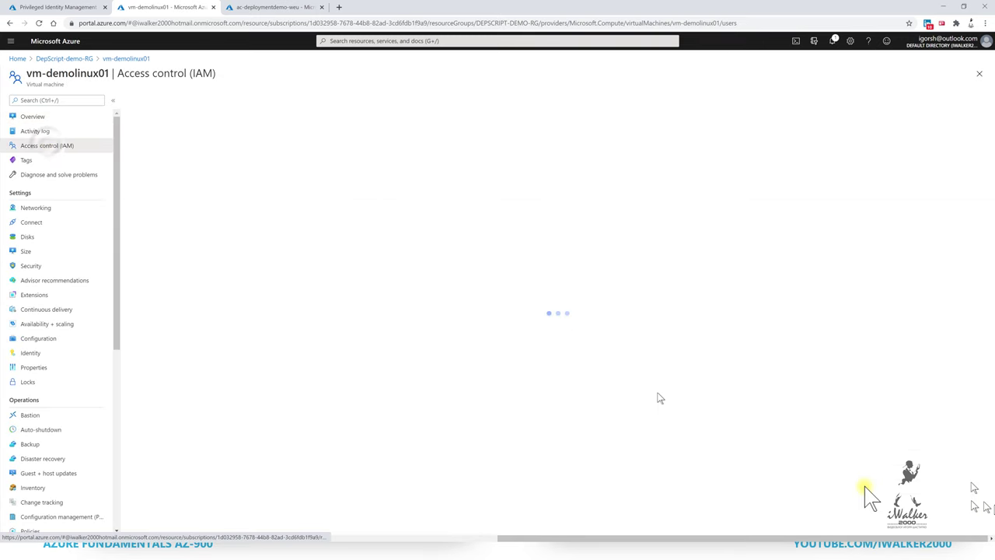
click(203, 126)
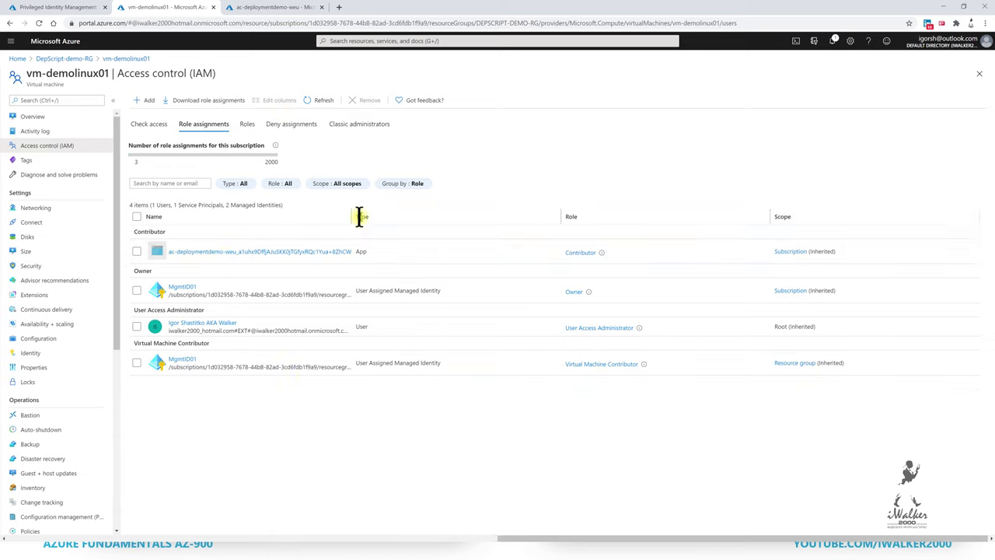
Review the Azure RBAC hierarchy slide in the PowerPoint slide show and return to the Azure portal in Chrome.
key(alt+Tab)
key(alt+Tab)
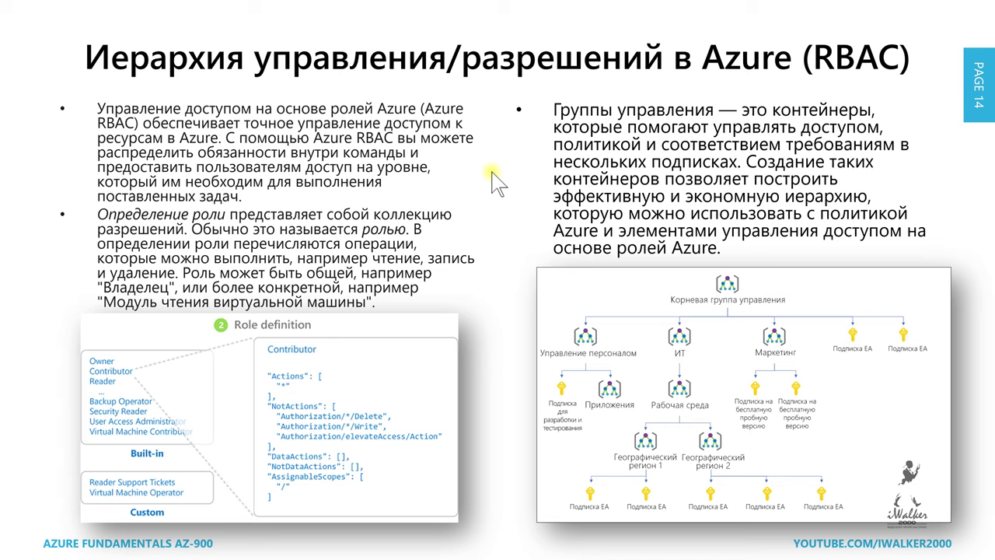
key(alt+Tab)
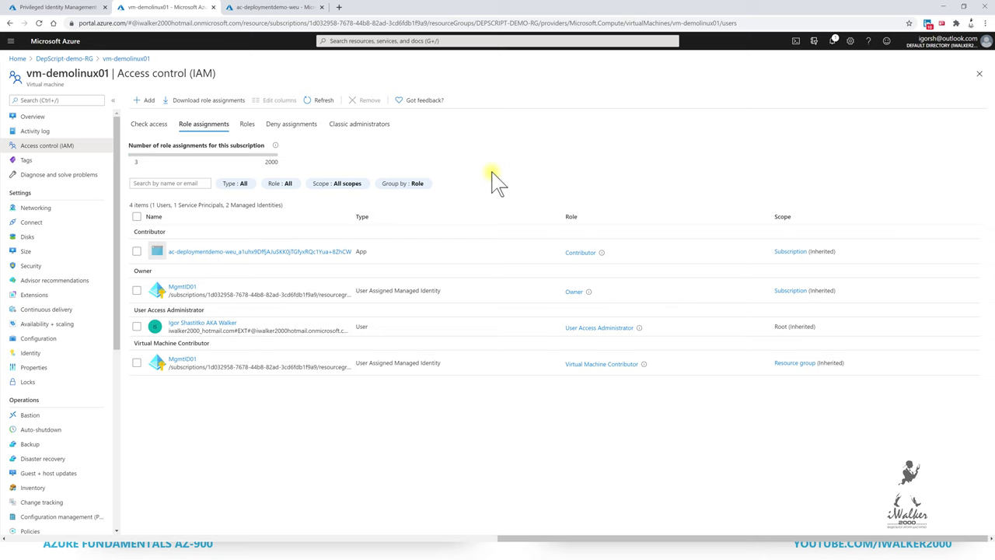
key(alt+Tab)
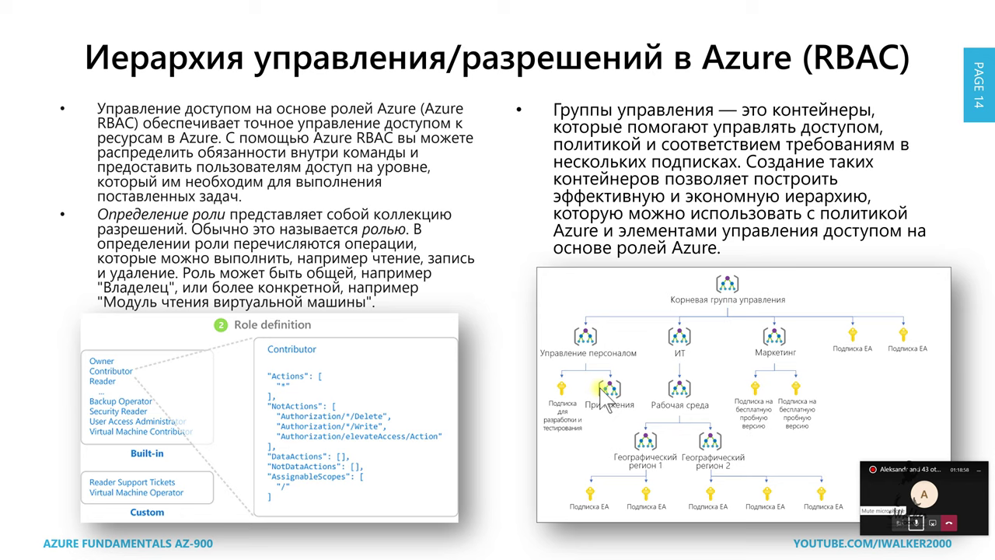
key(alt+Tab)
key(alt+Tab)
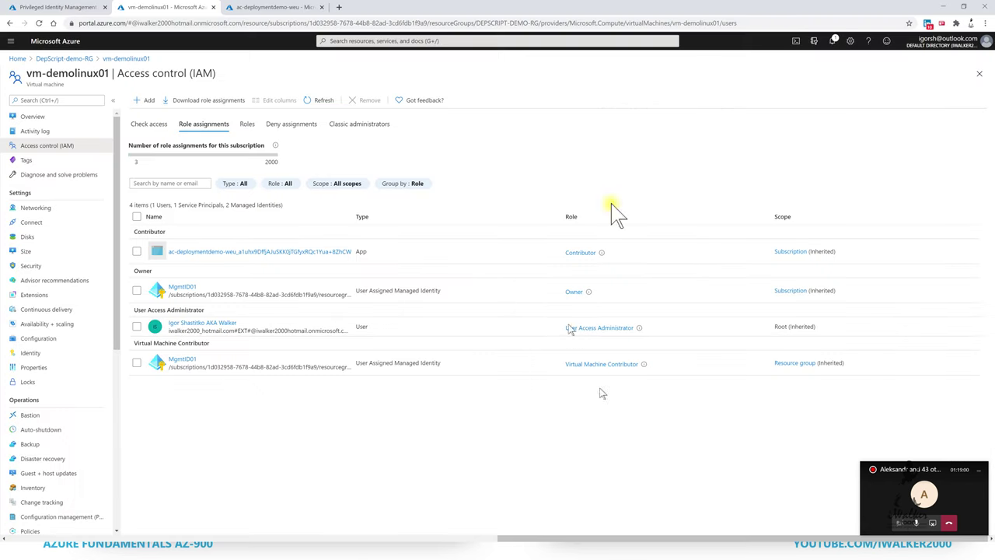
Search the portal for "Mana", open Management groups, and view the Tenant Root Group's details.
click(403, 43)
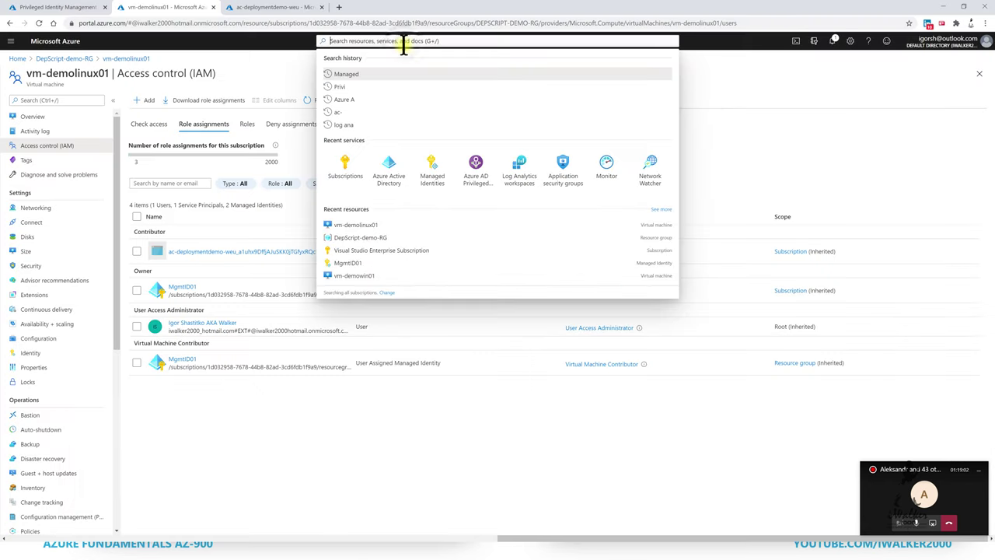
text(Mana)
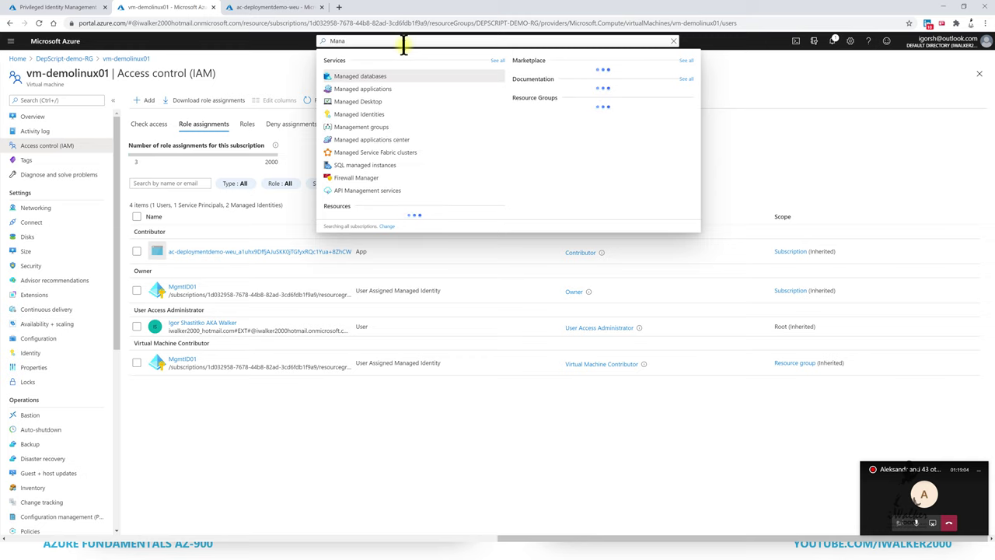
key(Down)
key(Down)
key(Down)
key(Down)
key(Down)
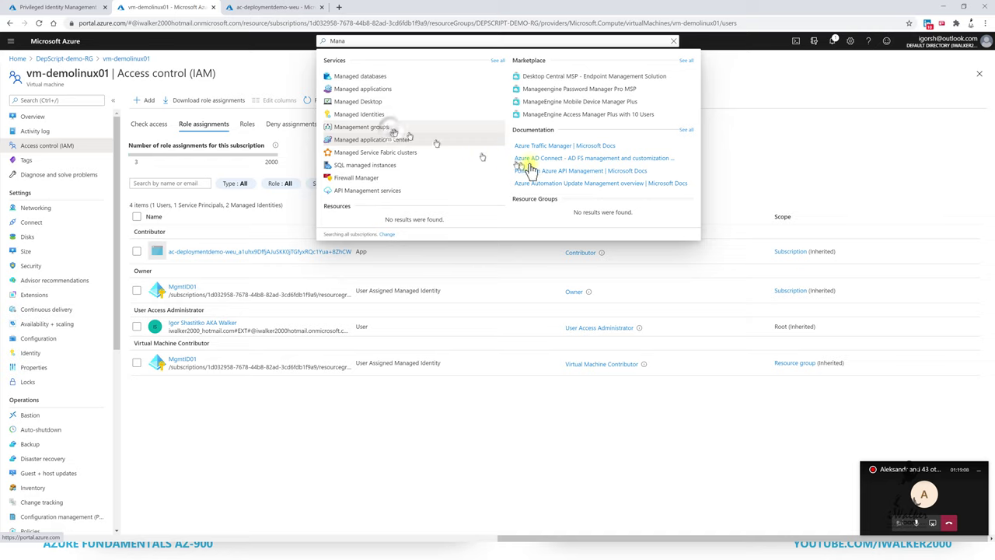
key(Escape)
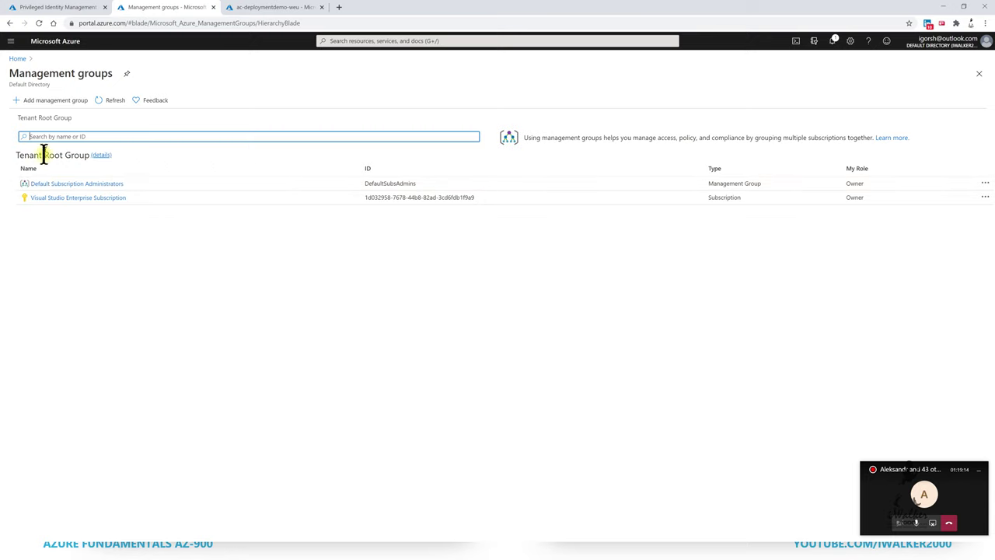
click(101, 156)
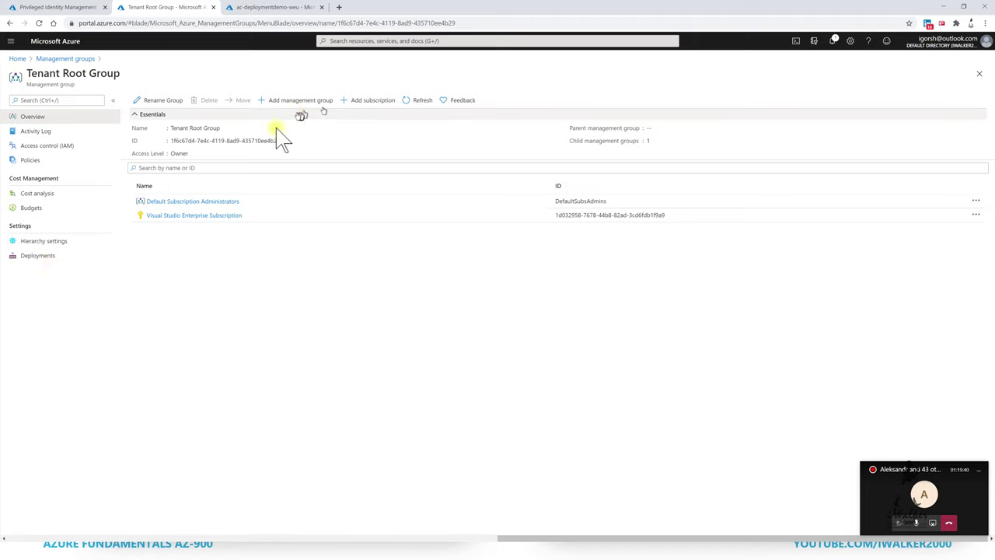
Check which subscriptions can be added to the Tenant Root Group, and open the Default Subscription Administrators management group.
click(361, 104)
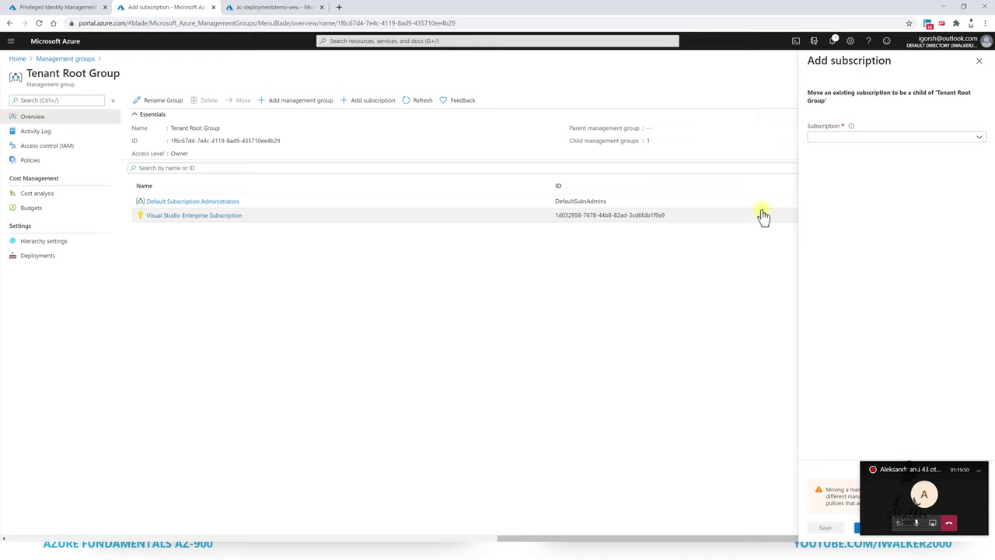
click(981, 140)
click(981, 141)
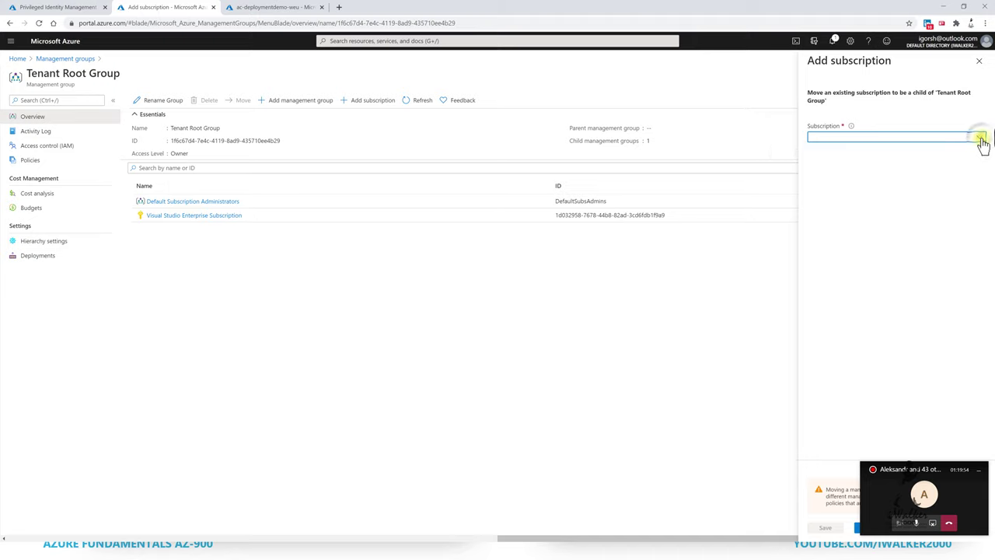
click(978, 60)
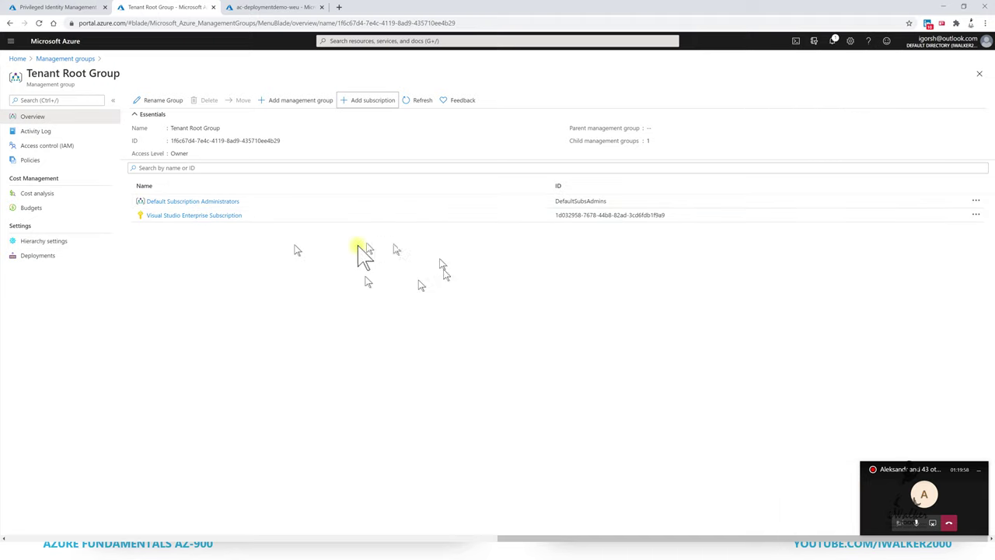
click(219, 203)
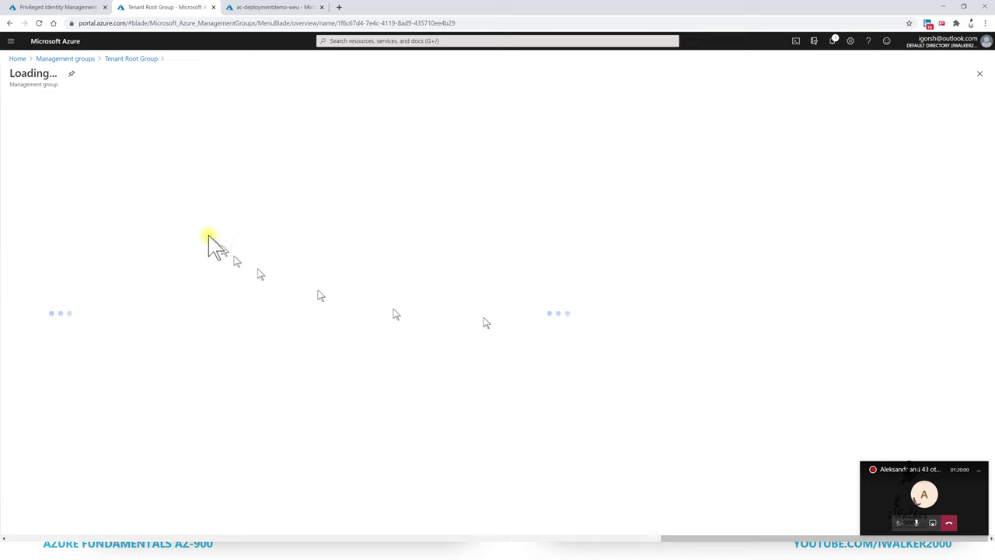
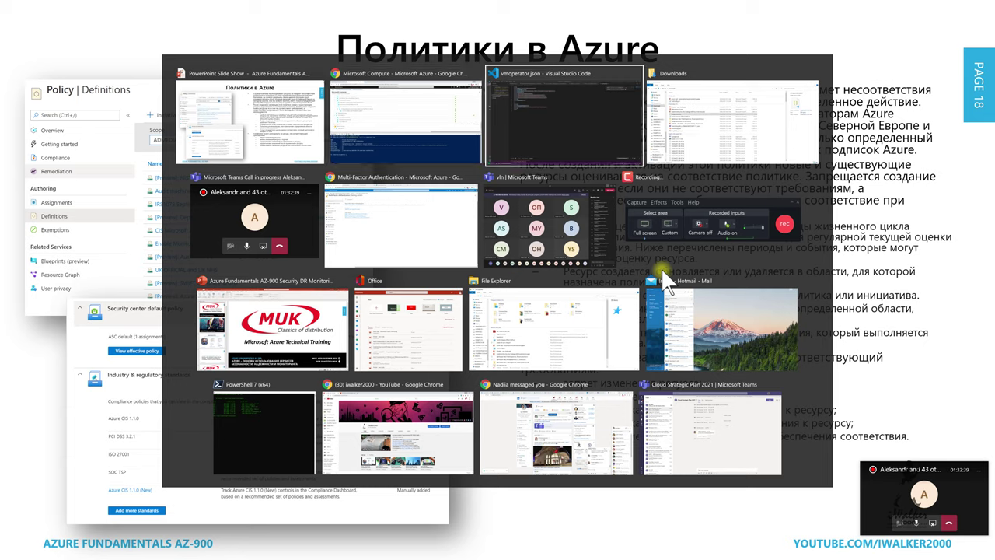
Switch from the PowerPoint slide show to the Chrome window with the Azure Multi-Factor Authentication getting-started page.
key(alt+Tab)
key(alt+Tab)
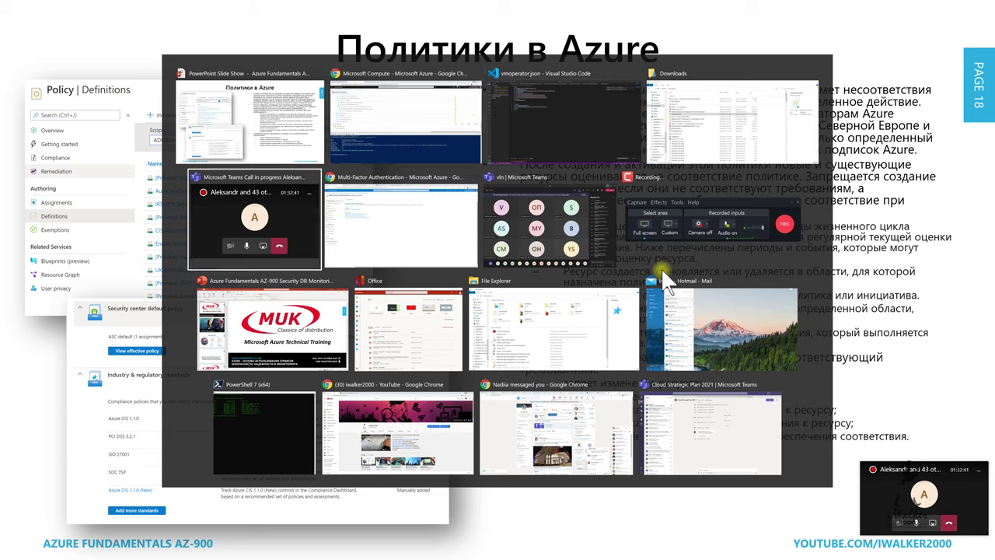
key(alt+Tab)
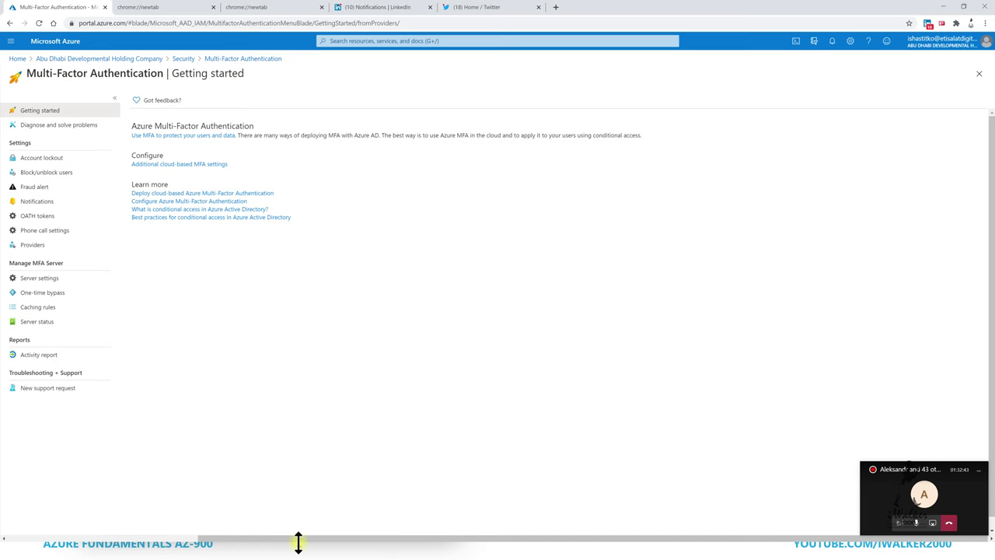
key(alt+Tab)
key(alt+Tab)
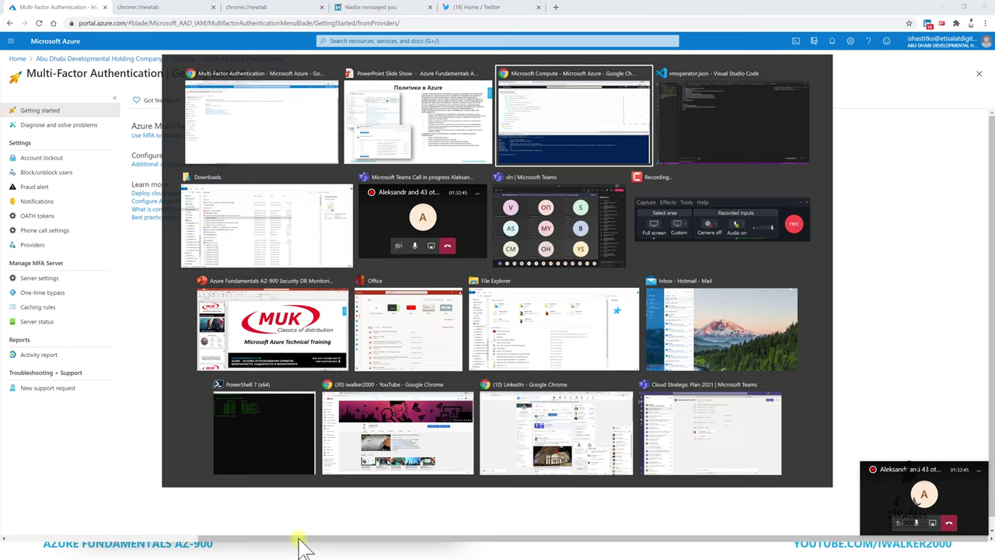
key(alt+Tab)
key(alt+Tab)
key(alt+Tab)
key(alt+Tab)
key(alt+Tab)
key(alt+Tab)
key(alt+Tab)
key(alt+Tab)
key(alt+Tab)
key(alt+Tab)
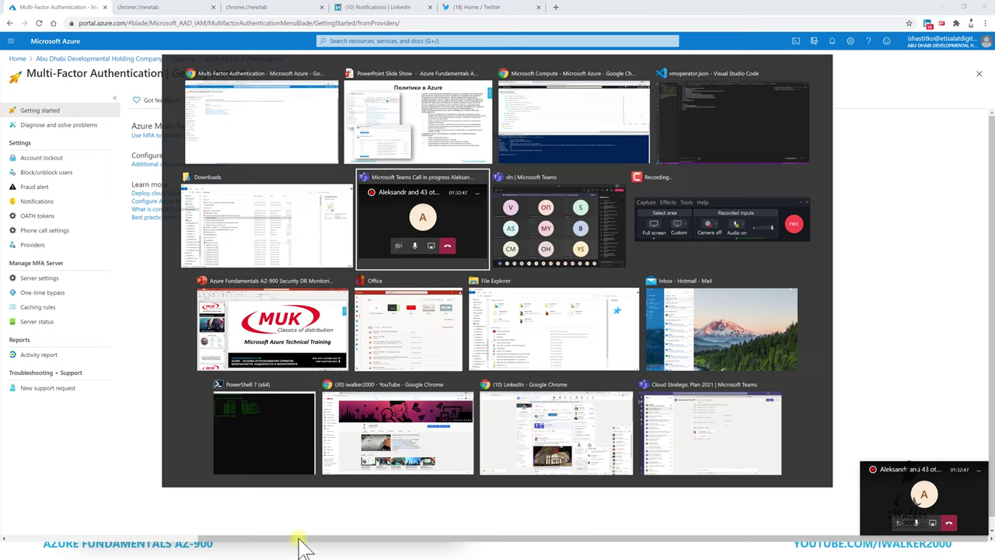
key(alt+Tab)
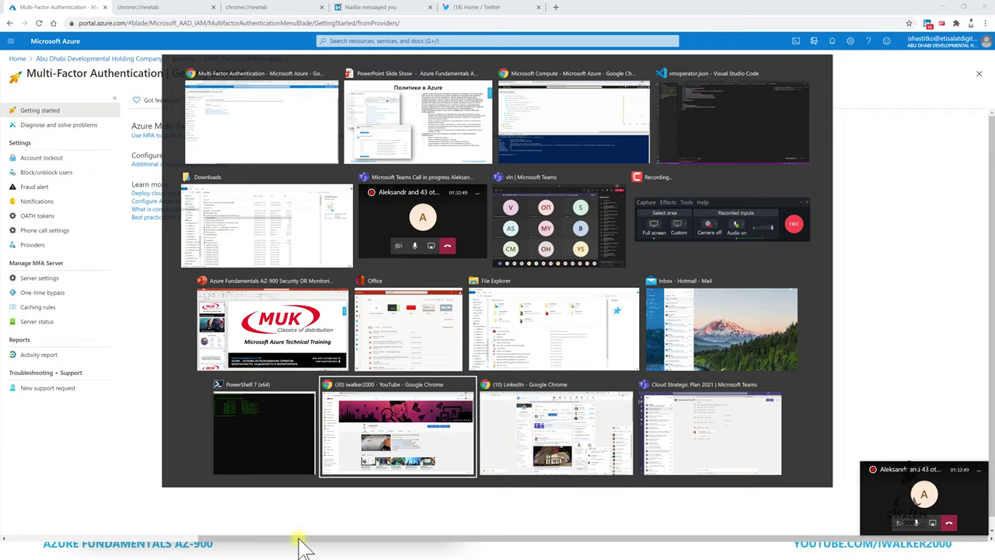
key(alt+Tab)
key(alt+shift+Tab)
click(159, 8)
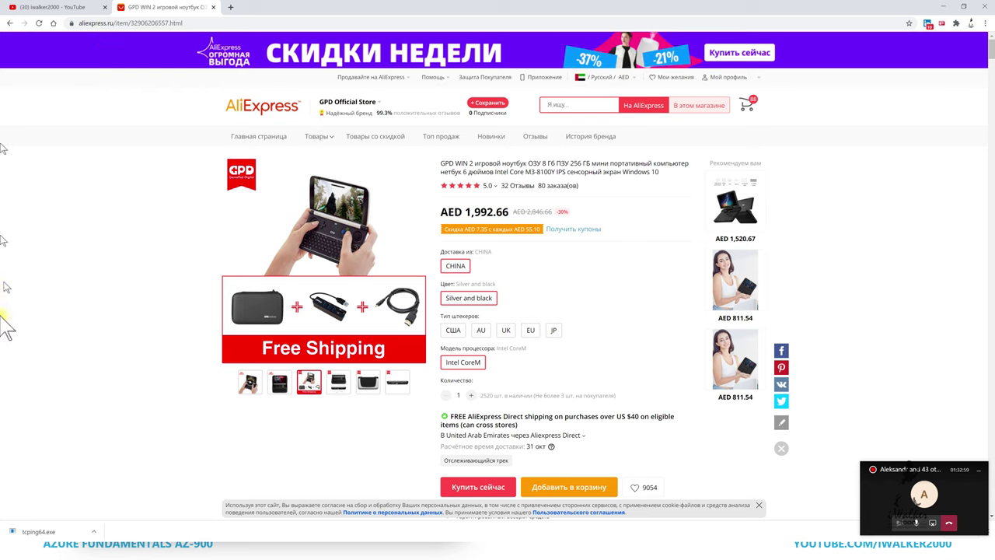
key(alt+Tab)
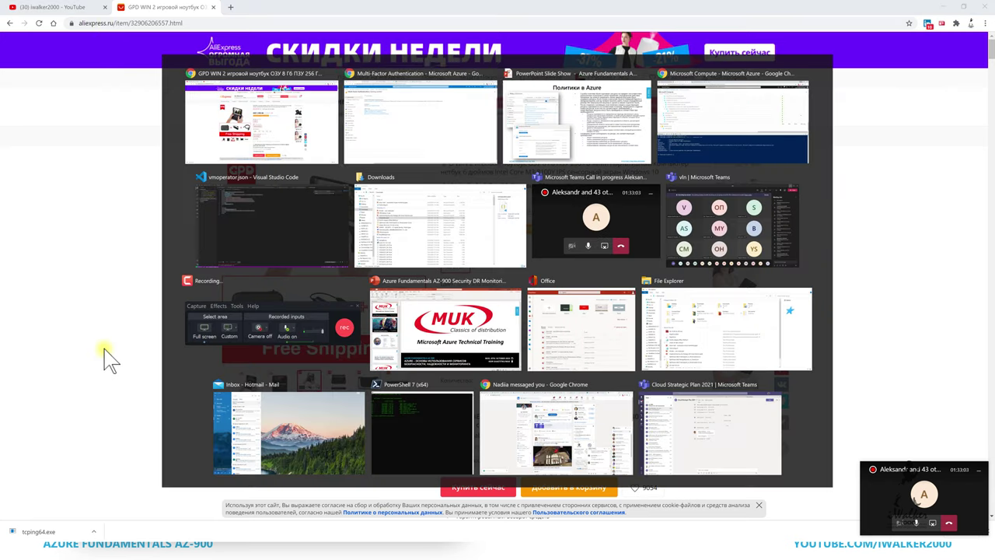
key(alt+Tab)
Switch to the Chrome window showing the LinkedIn feed and bring up its Azure portal page with the vm-web-aznc-uc Insights.
key(alt+Tab)
key(alt+Tab)
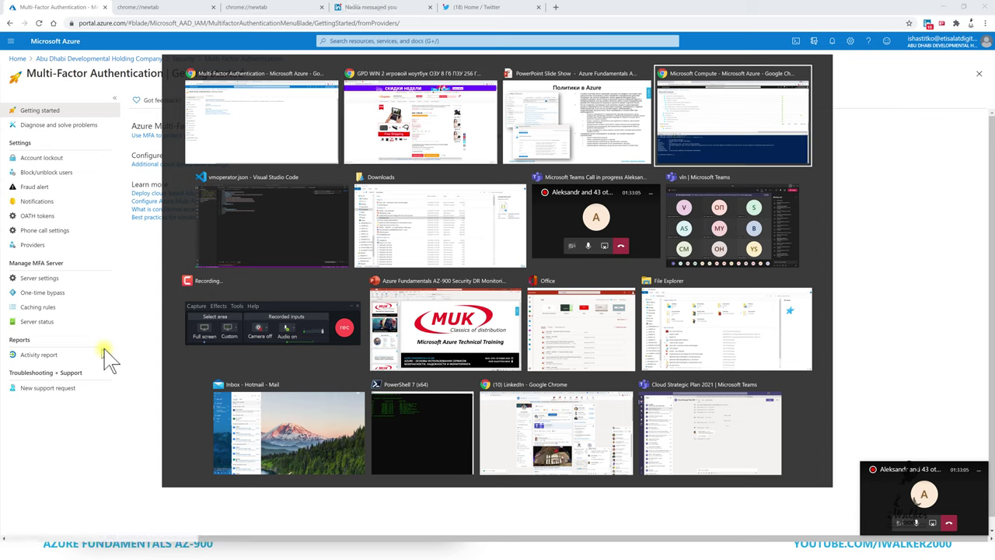
key(alt+Tab)
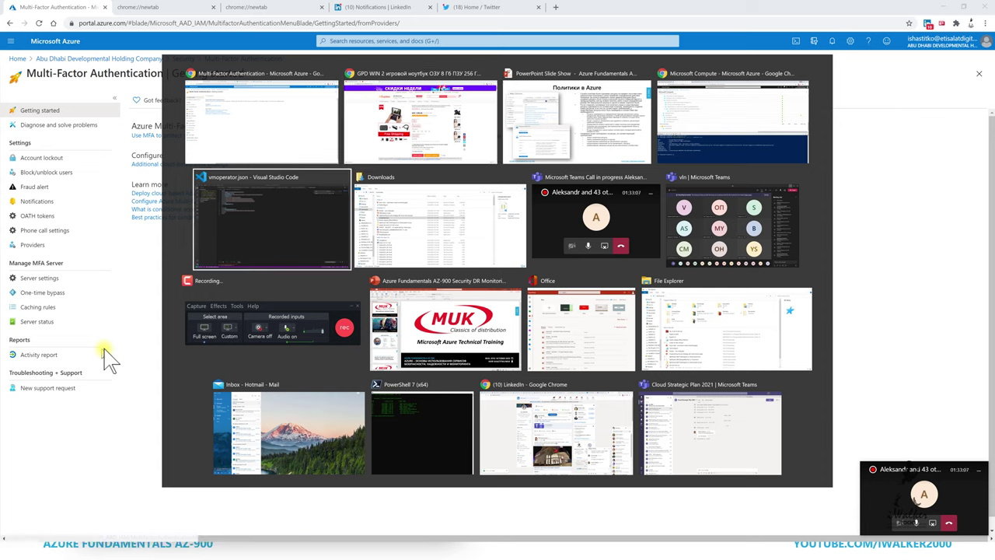
key(alt+Tab)
key(alt+Tab)
key(alt+Tab)
key(alt+Tab)
key(alt+Tab)
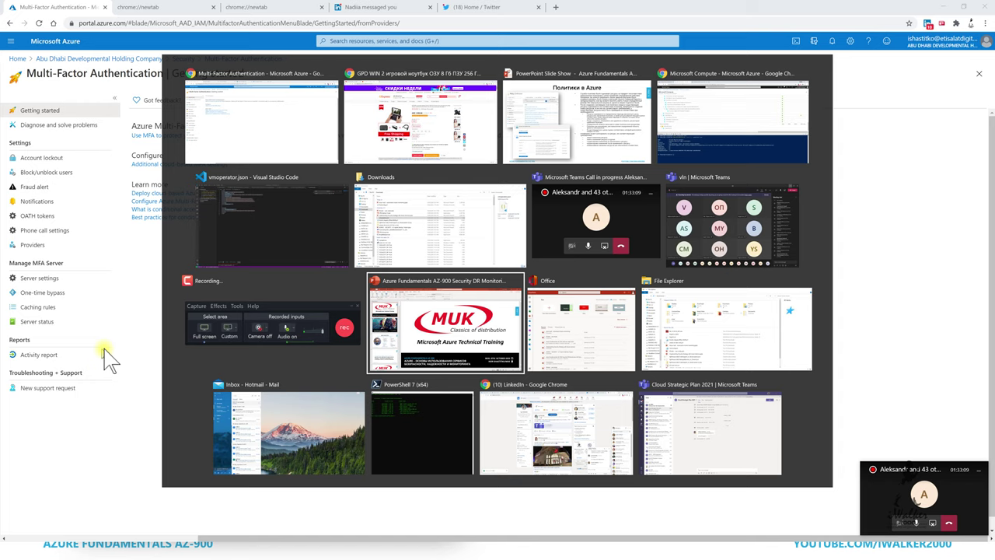
key(alt+Tab)
key(alt+Tab)
key(alt+Tab)
key(alt+Tab)
key(alt+Tab)
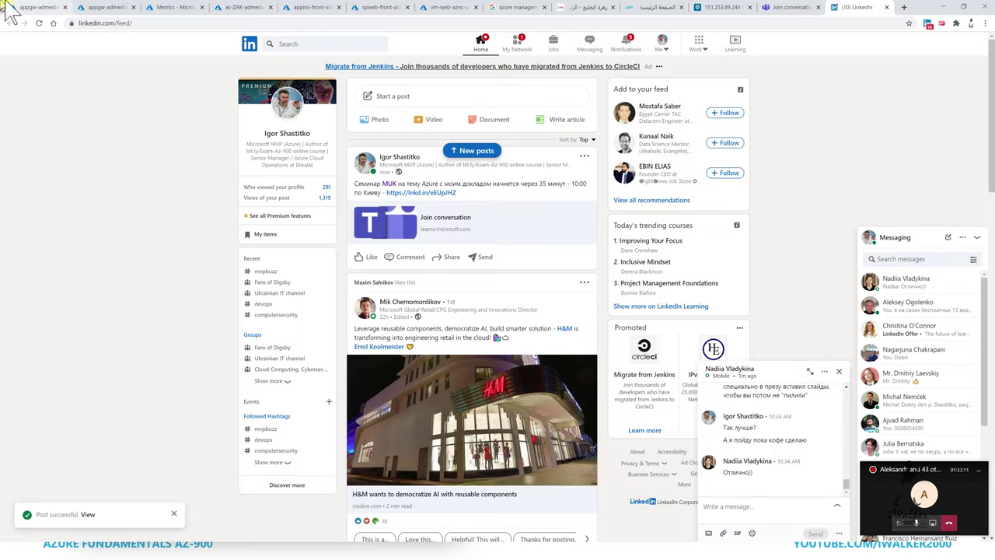
click(11, 6)
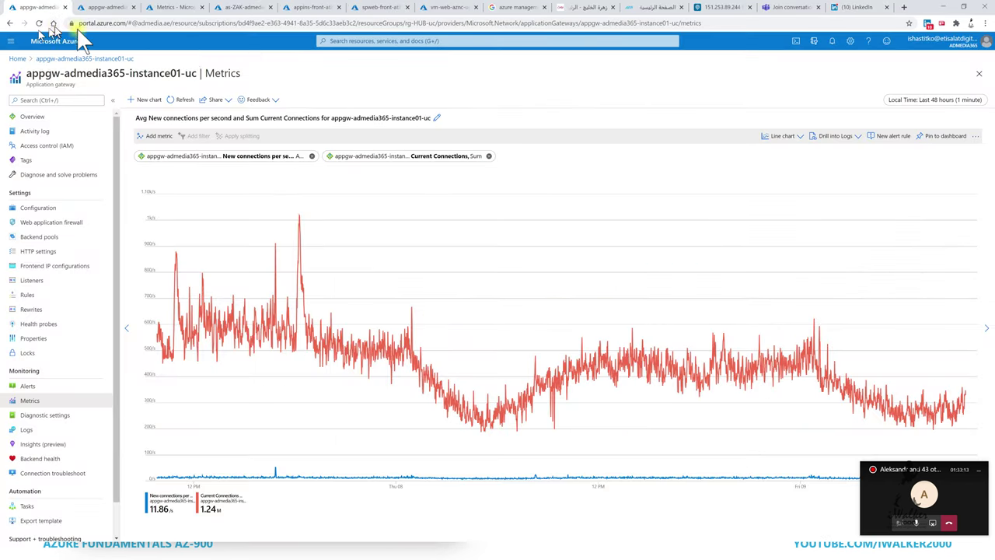
click(448, 7)
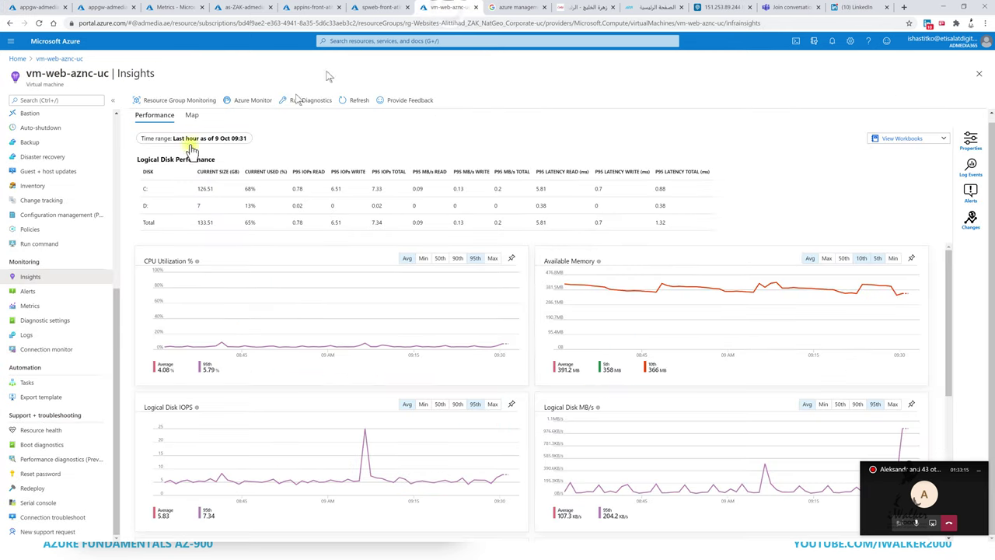
Open the Security Center security policy for the ADMEDIA-WEBSITES-CSP-01 subscription and view its effective policy.
click(8, 41)
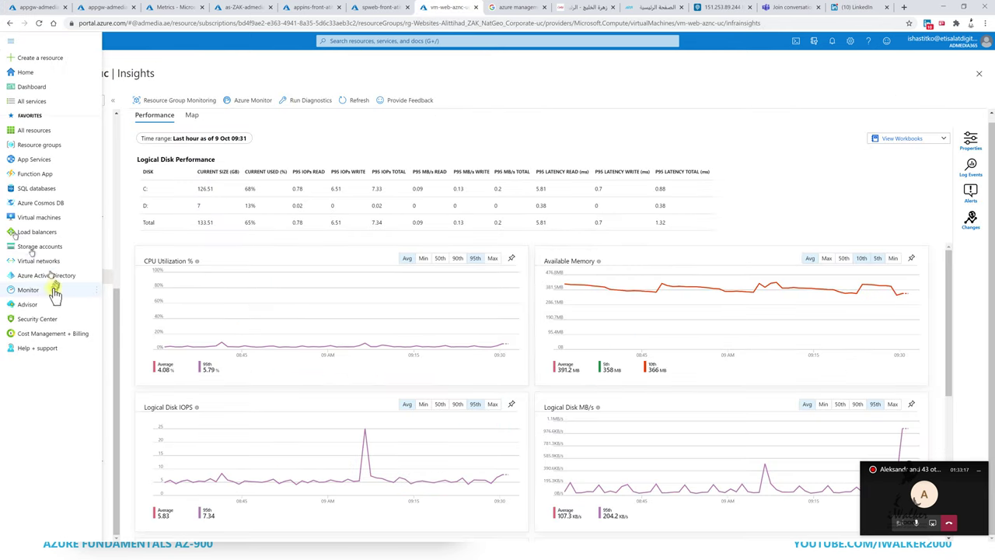
click(409, 40)
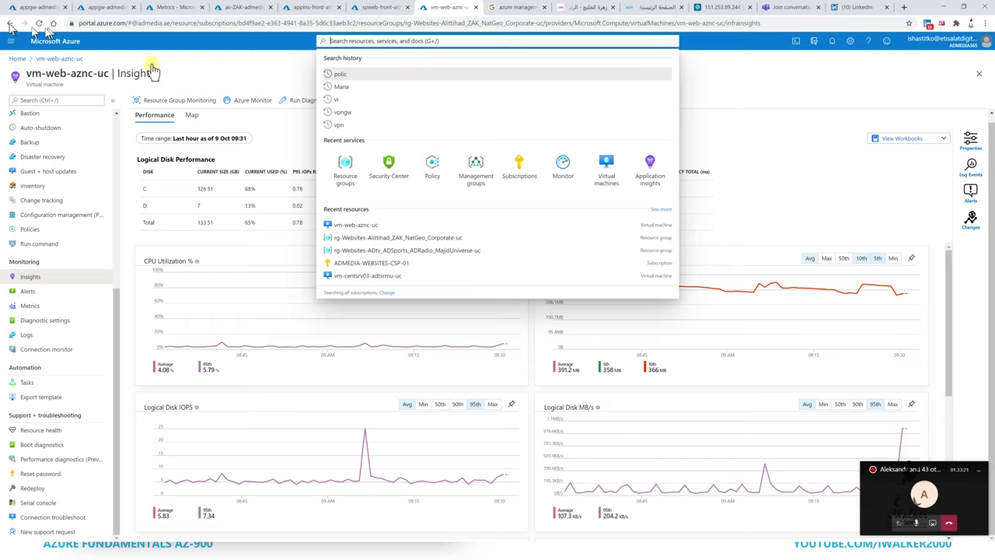
click(389, 168)
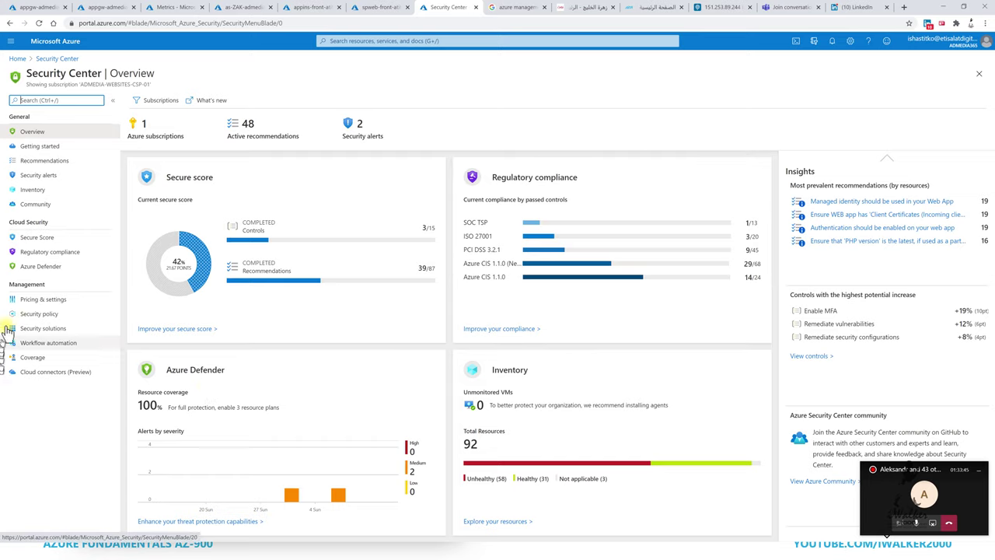
click(55, 315)
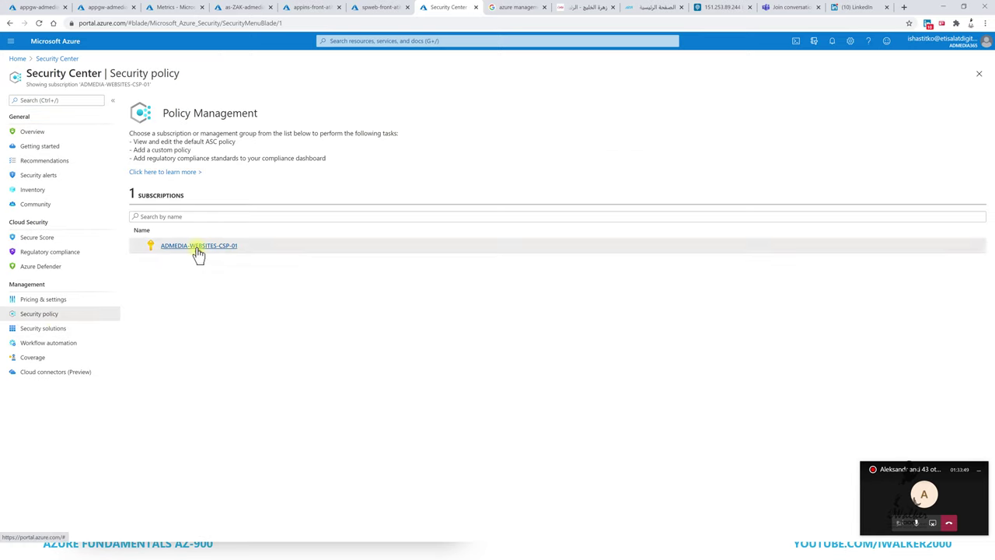
click(198, 247)
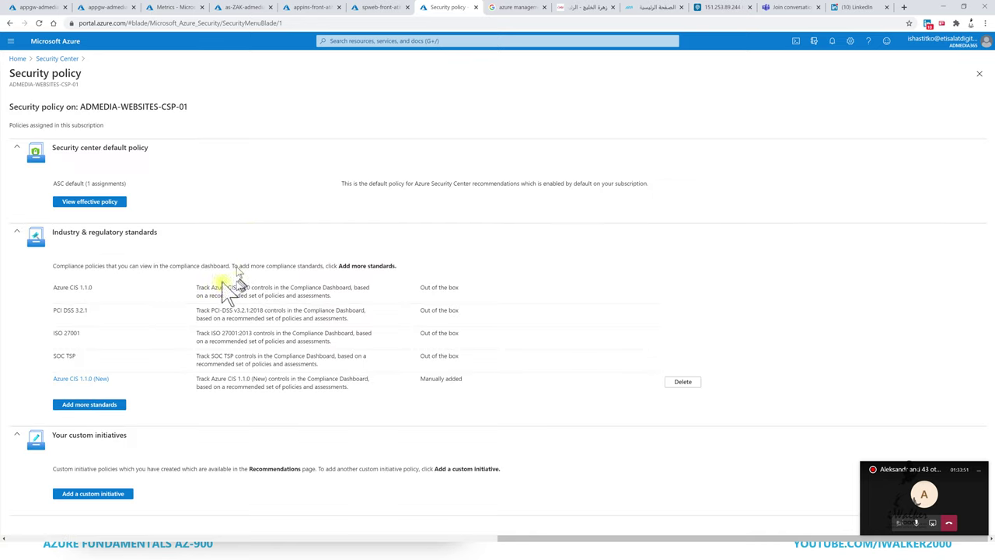
click(108, 205)
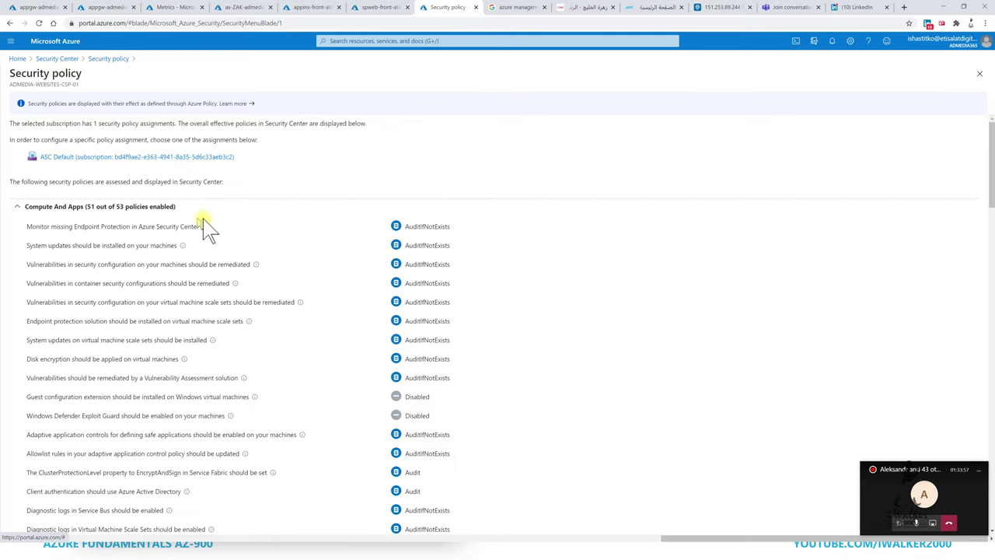
Look through the effective security policies in the Compute And Apps, Network, Data and Identity groups.
scroll(175, 245, down, 7)
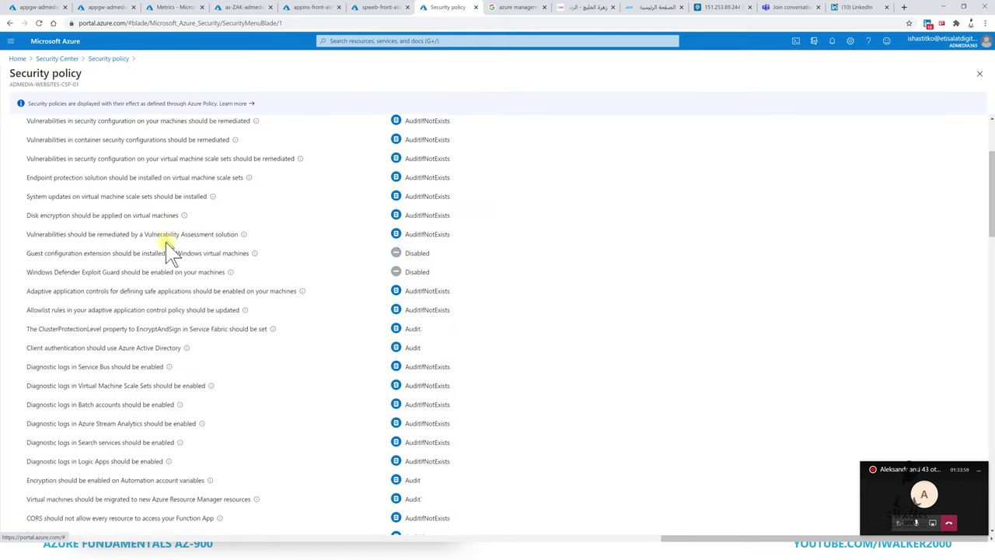
scroll(171, 253, down, 1)
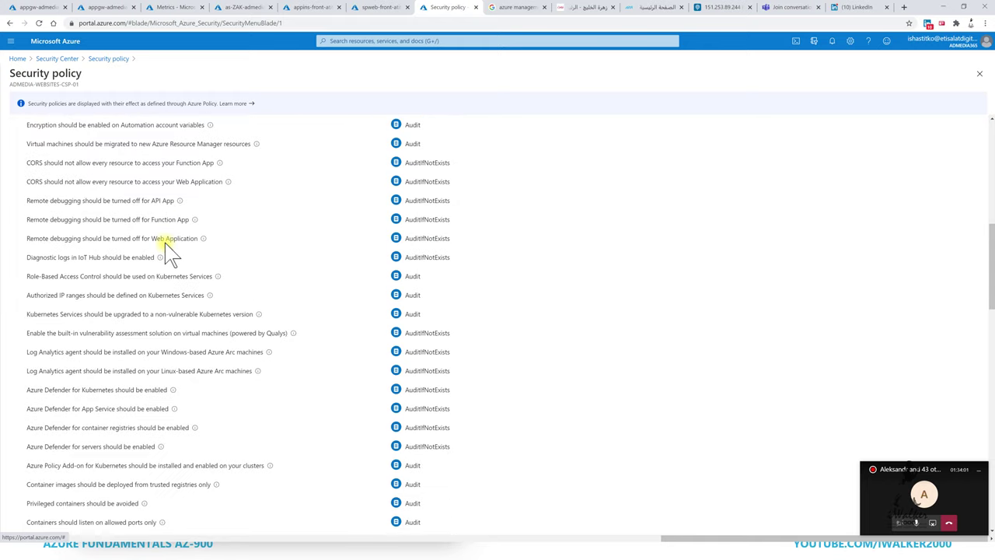
scroll(167, 251, down, 2)
scroll(165, 249, down, 8)
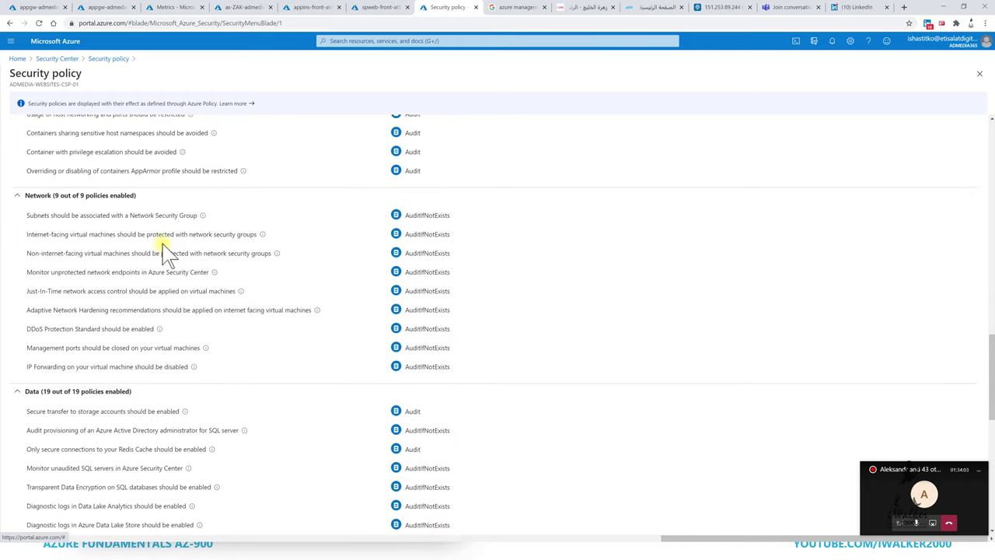
scroll(167, 252, down, 4)
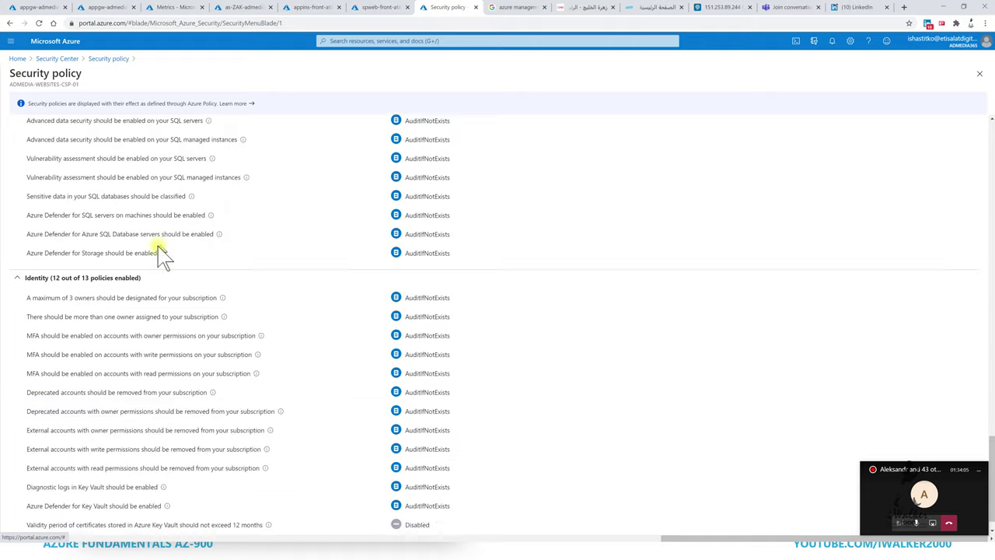
scroll(155, 250, down, 1)
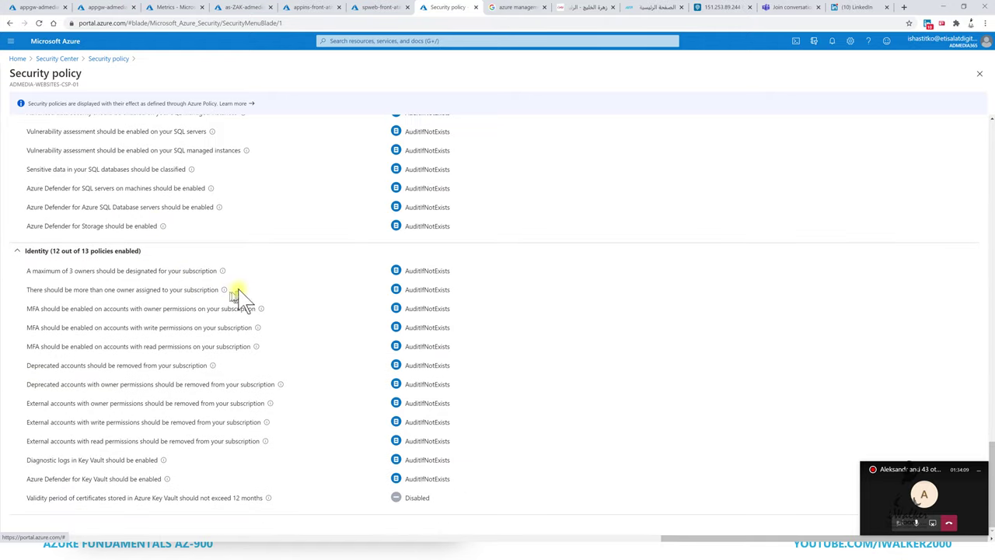
scroll(241, 295, up, 15)
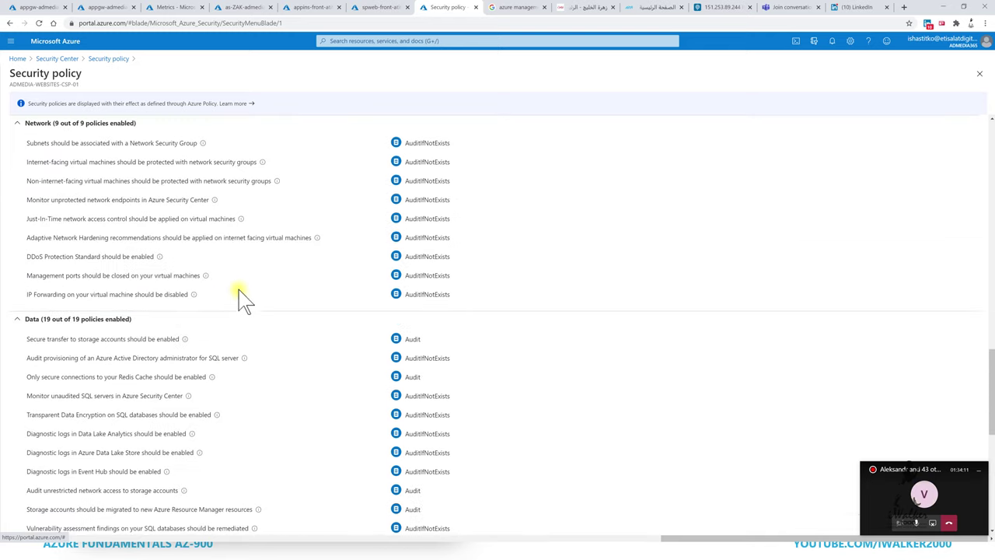
scroll(241, 298, up, 10)
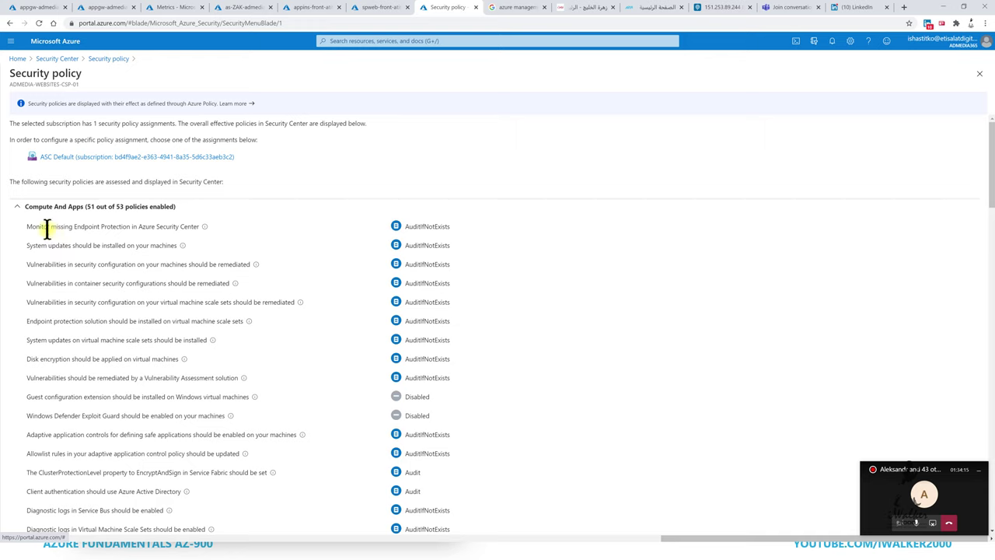
Examine the missing Endpoint Protection and system update policies under Compute And Apps.
drag(51, 226, 139, 226)
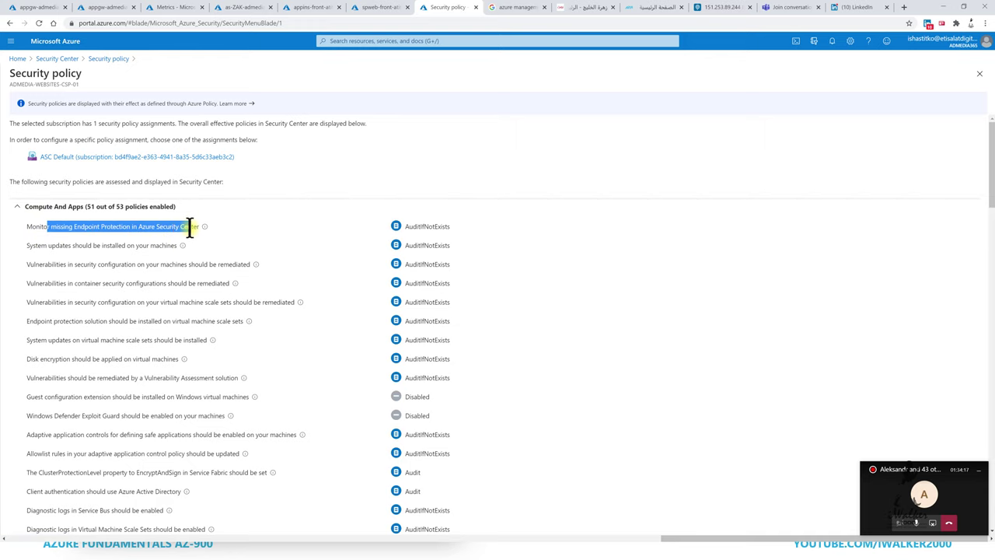
click(141, 230)
drag(80, 226, 171, 226)
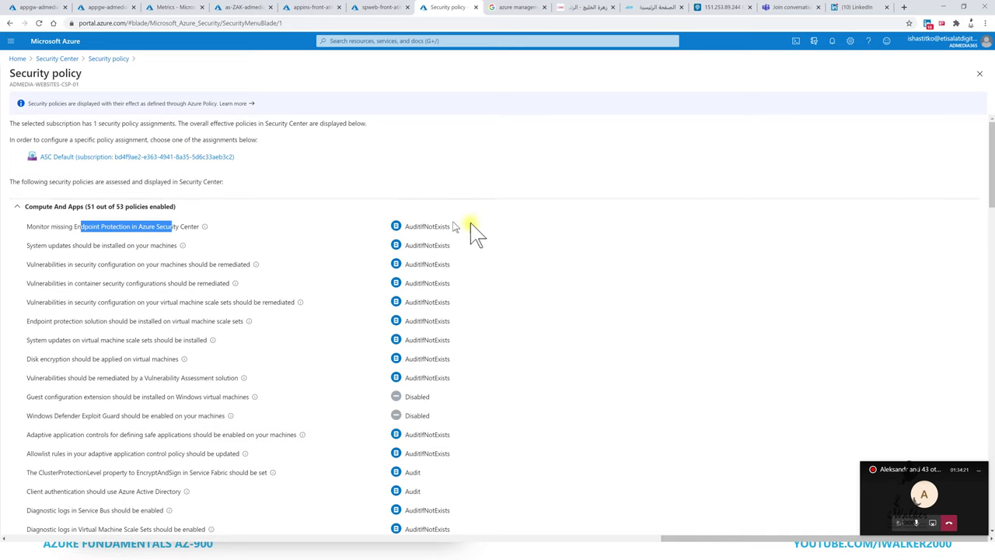
drag(31, 245, 137, 247)
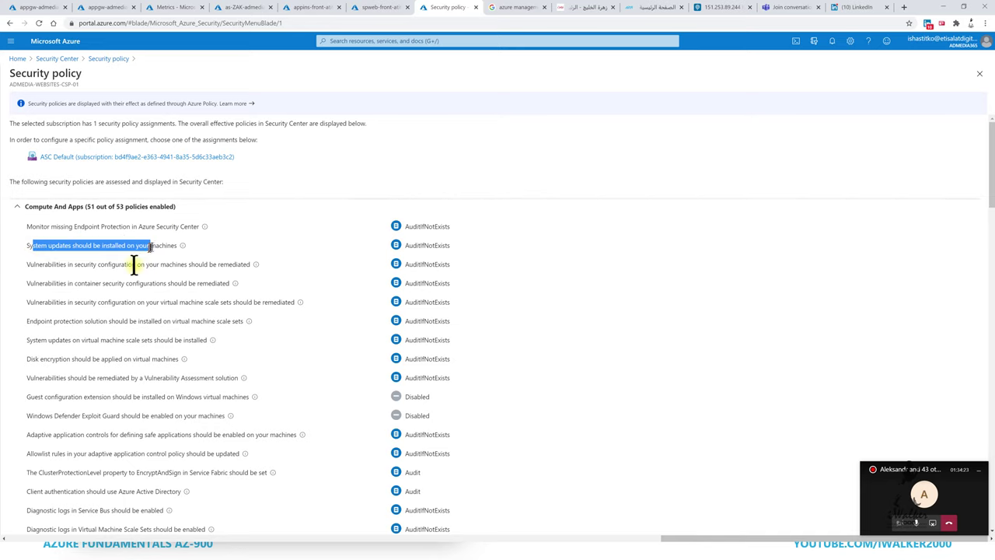
click(126, 279)
scroll(104, 284, down, 4)
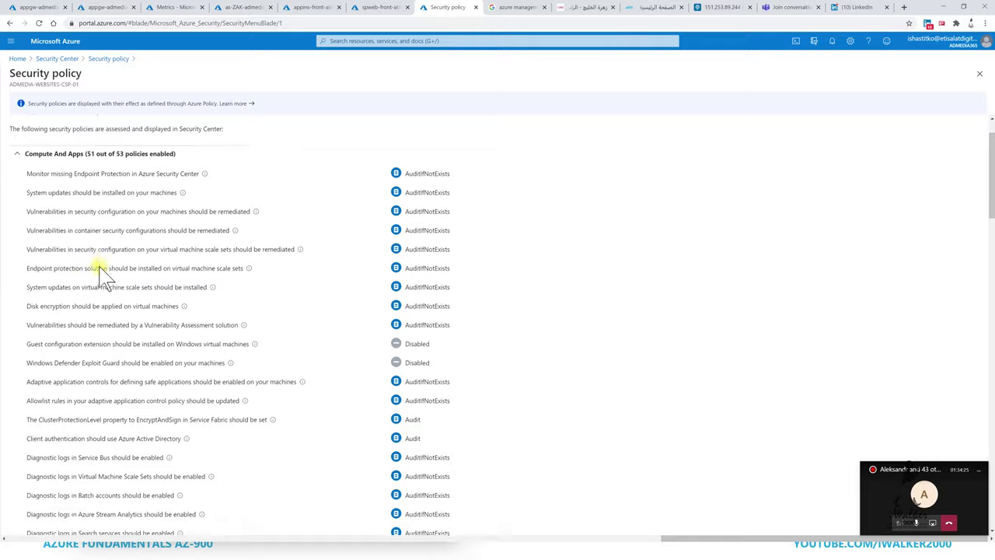
scroll(101, 272, down, 2)
scroll(105, 278, up, 6)
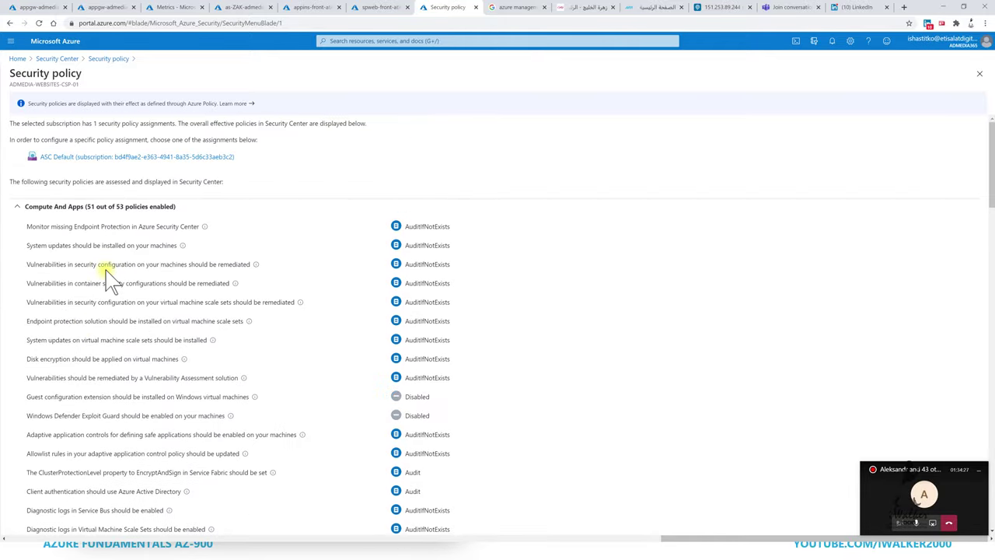
View the ASC Default initiative assignment and return to the subscription's security policy page, discarding any edits.
click(127, 157)
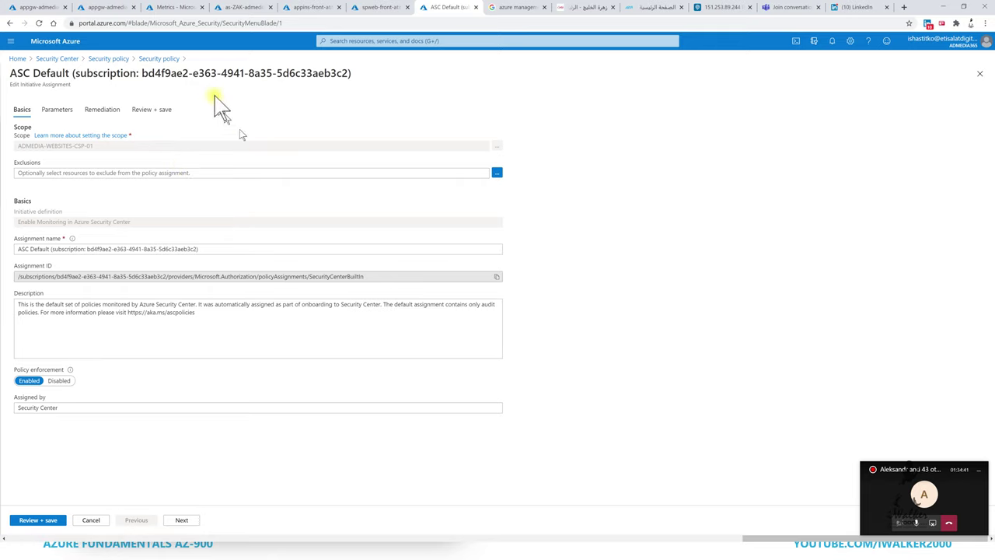
click(121, 61)
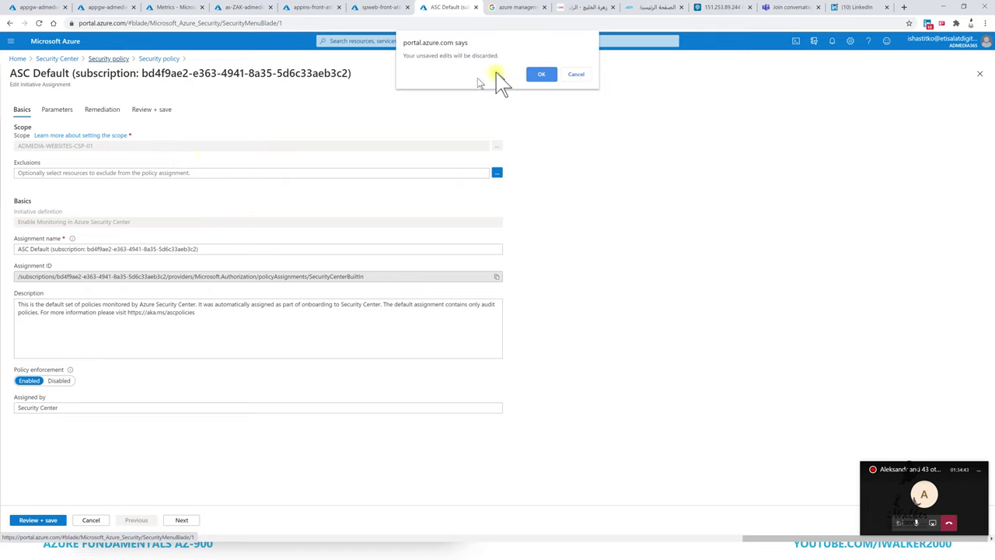
click(536, 74)
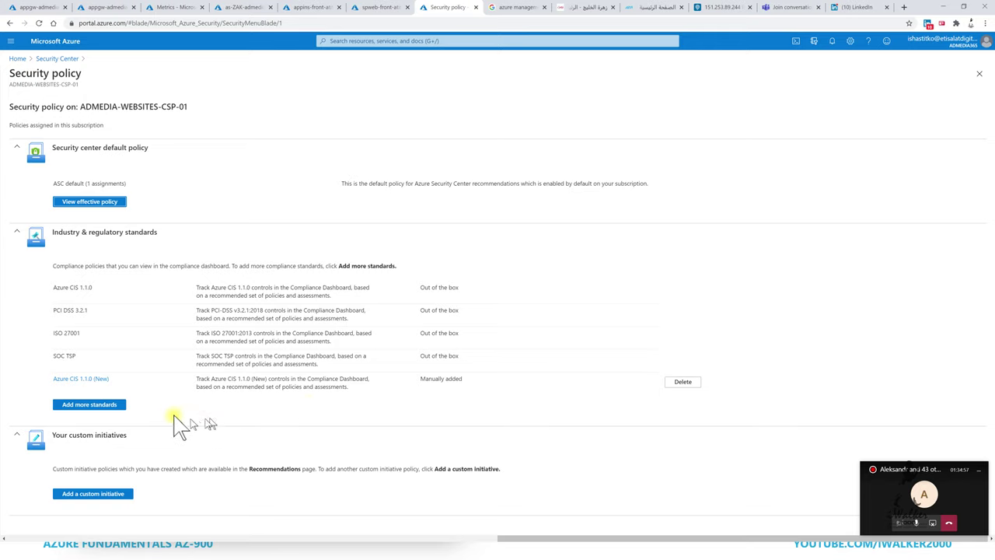
Open the Azure CIS 1.1.0 (New) standard and review the list of policies in its initiative definition.
click(96, 380)
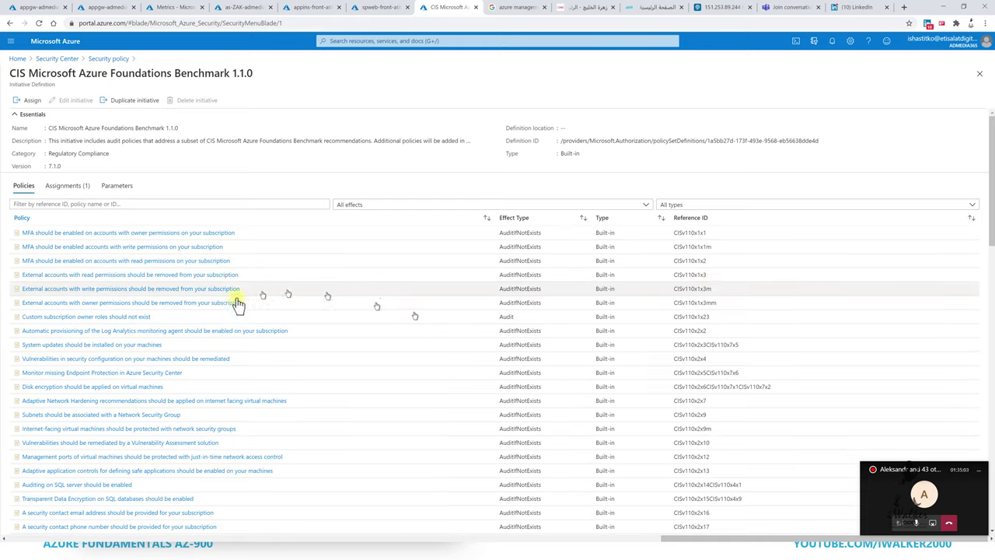
scroll(289, 268, down, 3)
scroll(289, 269, down, 10)
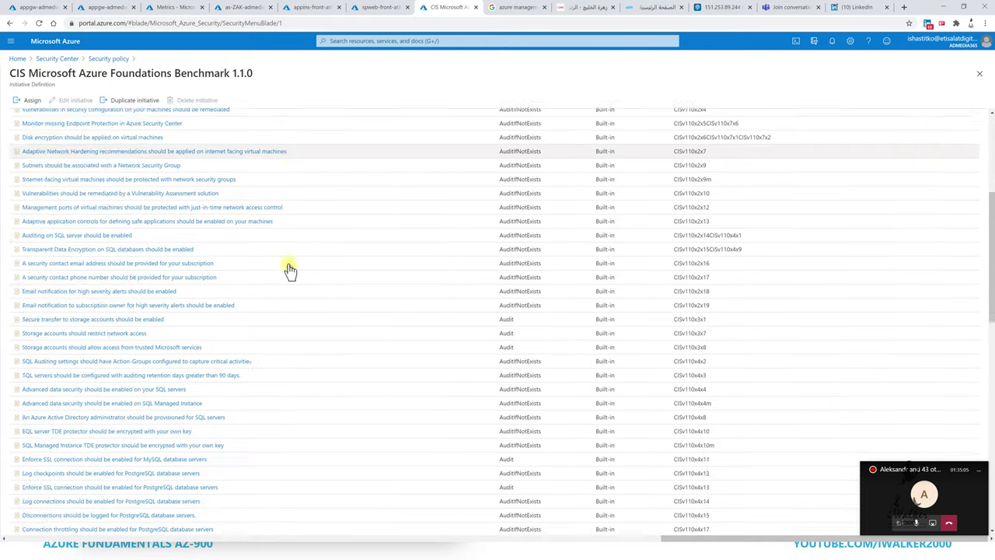
scroll(275, 286, up, 13)
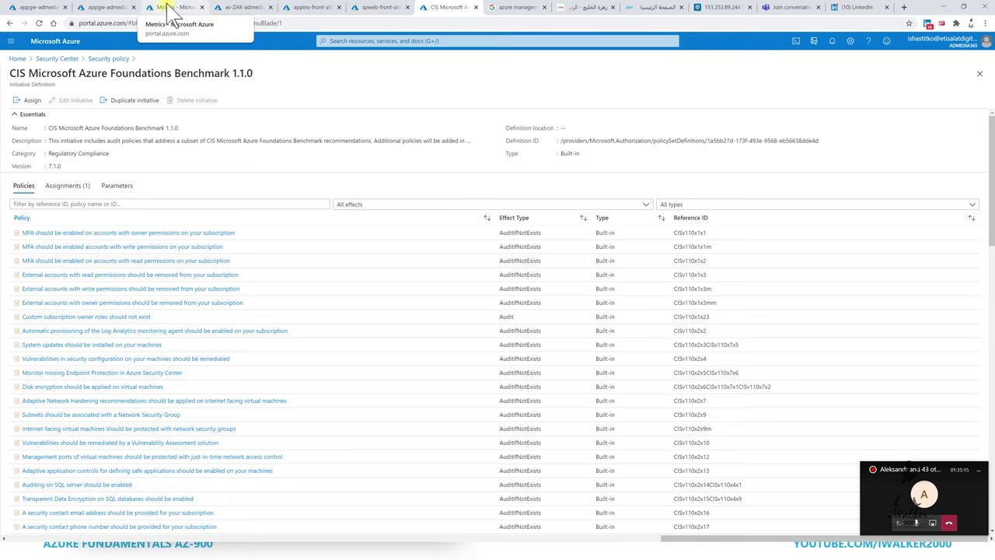
Switch to the browser window with the ac-deploymentdemo-weu automation account and open the Policy service there.
key(alt+Tab)
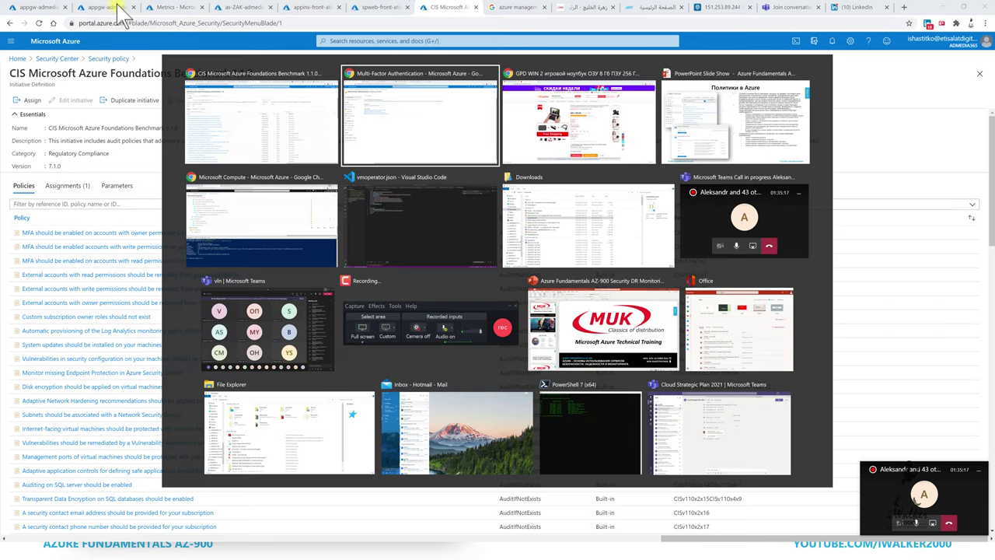
key(alt+Tab)
key(alt+Tab)
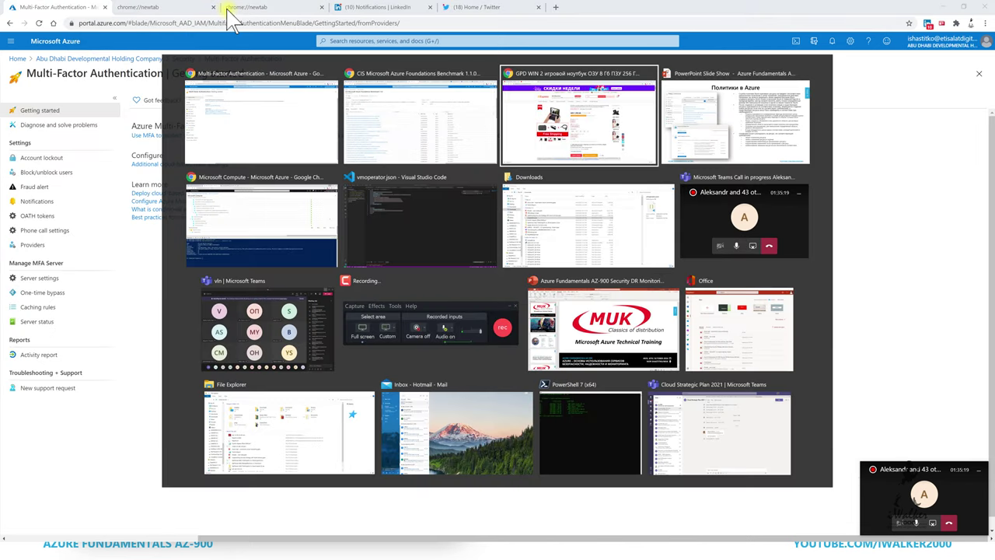
key(alt+Tab)
key(alt+Tab)
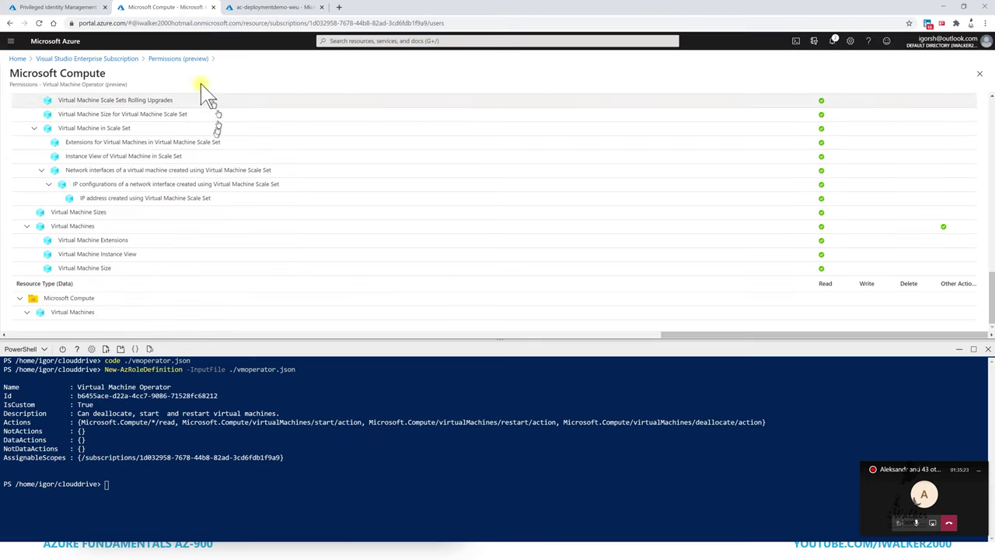
click(264, 7)
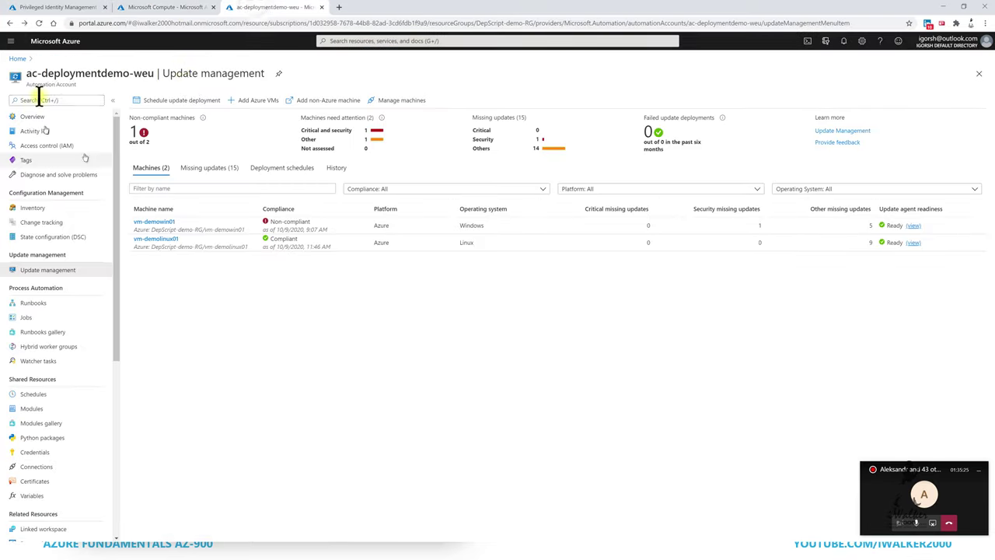
click(388, 41)
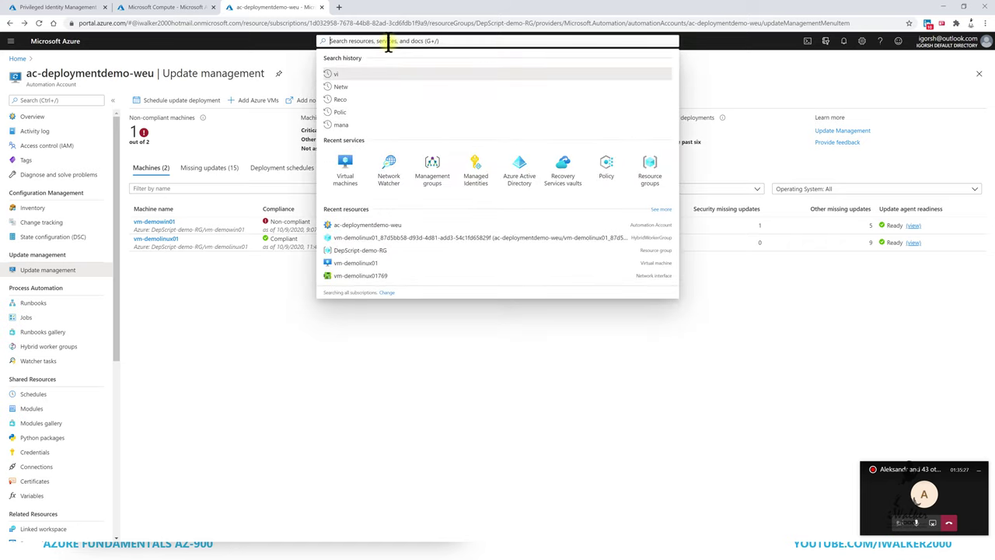
text(po)
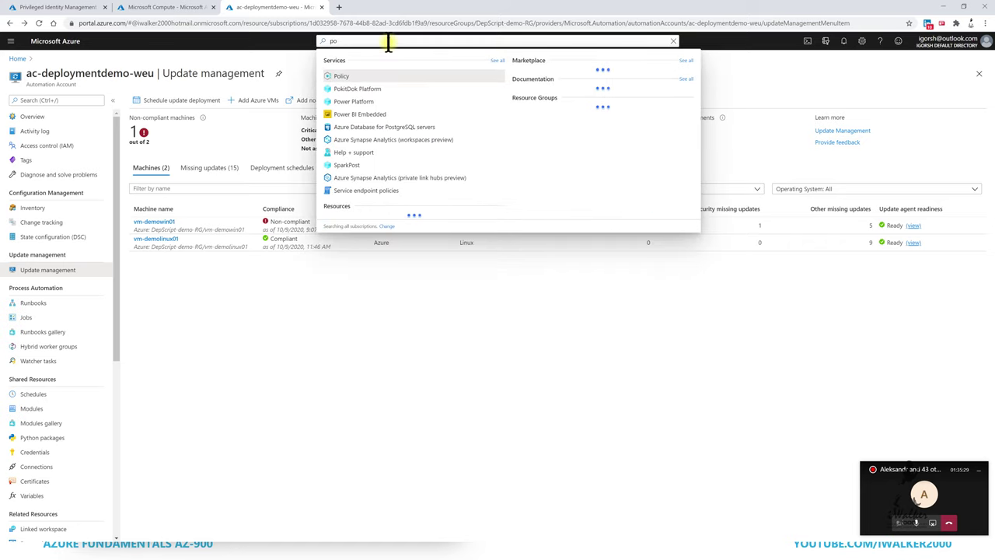
click(340, 77)
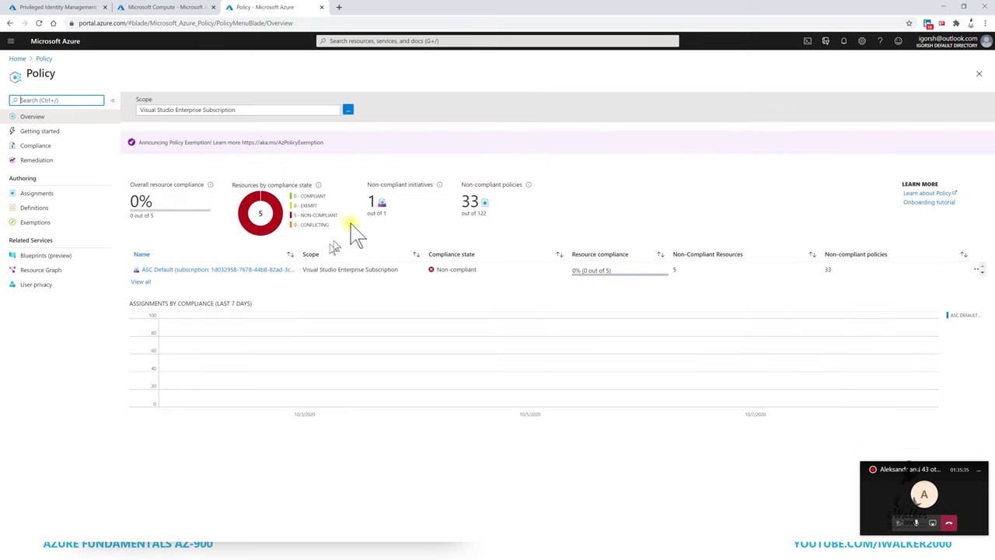
Open the ASC Default initiative's compliance details and look through its list of non-compliant policies.
click(231, 272)
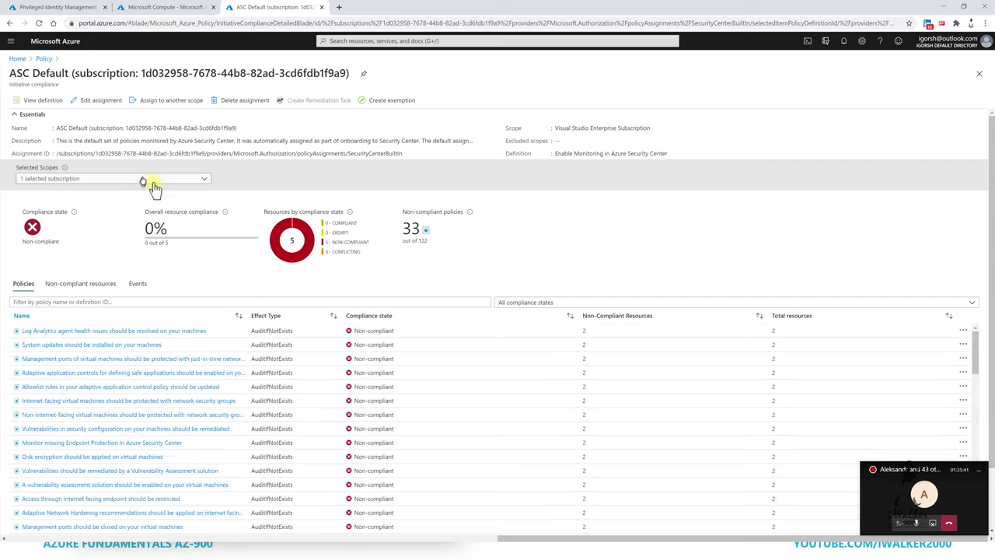
scroll(400, 396, down, 10)
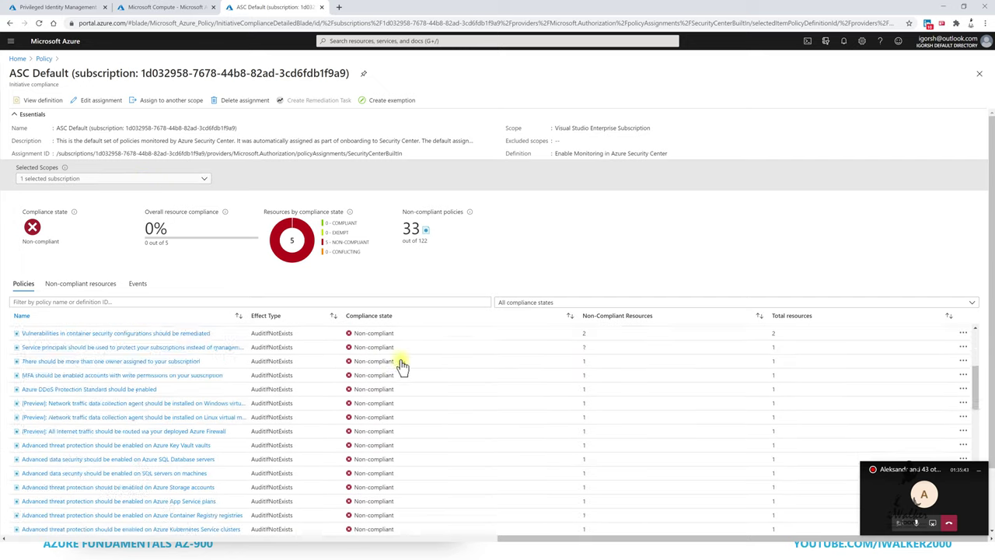
scroll(403, 440, up, 10)
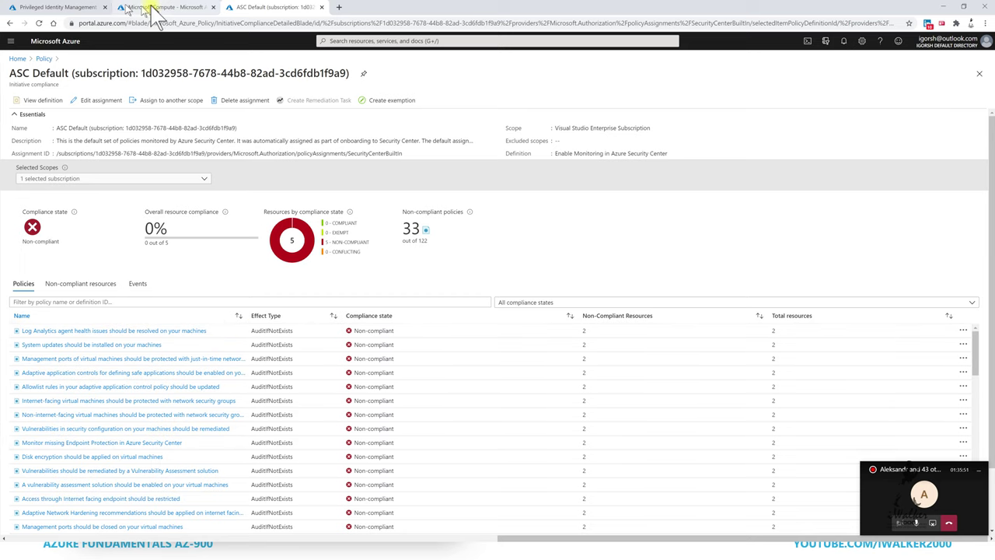
Return to the Policy overview and view the subscription's policy assignments and available definitions.
click(44, 58)
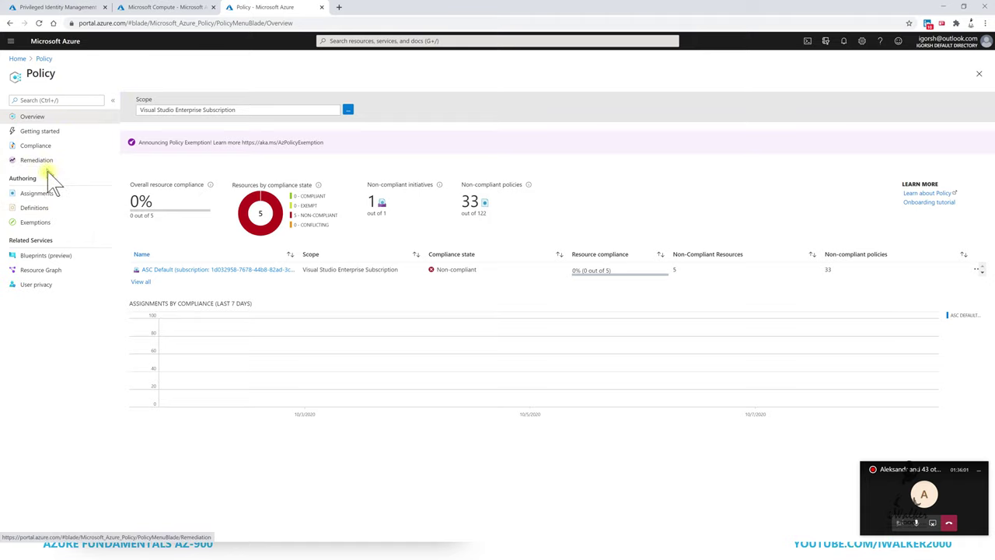
click(43, 196)
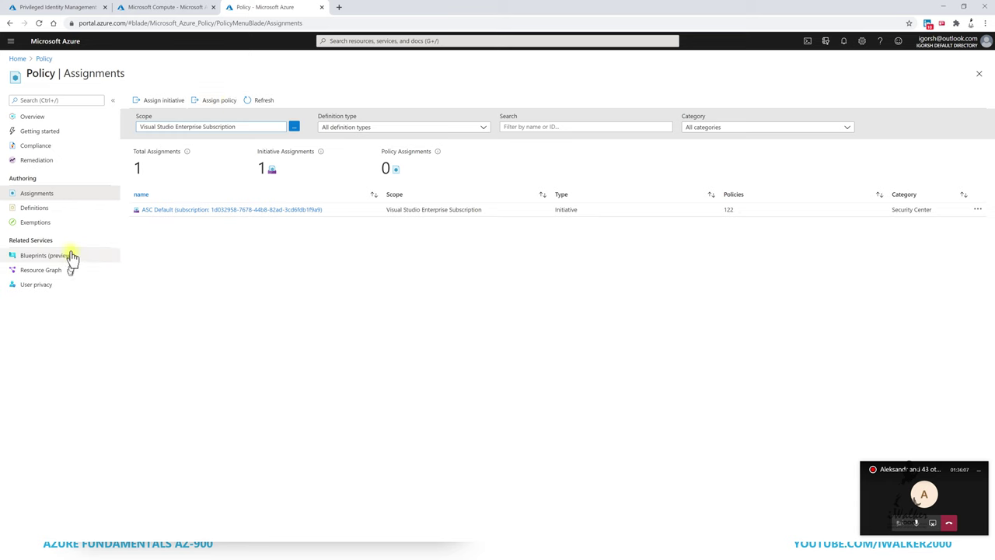
click(41, 209)
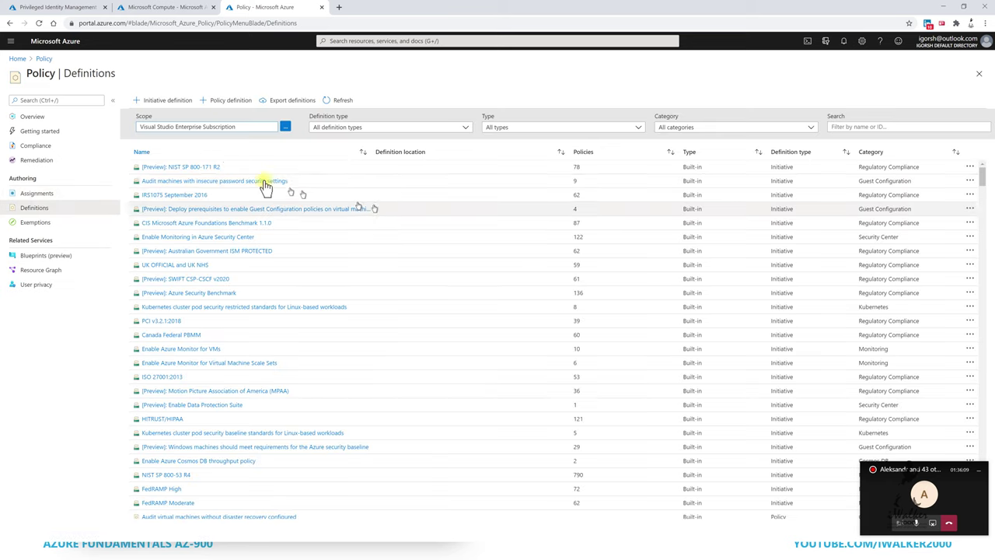
Start a new policy definition and examine the allowed-locations template JSON in its policy rule.
click(221, 107)
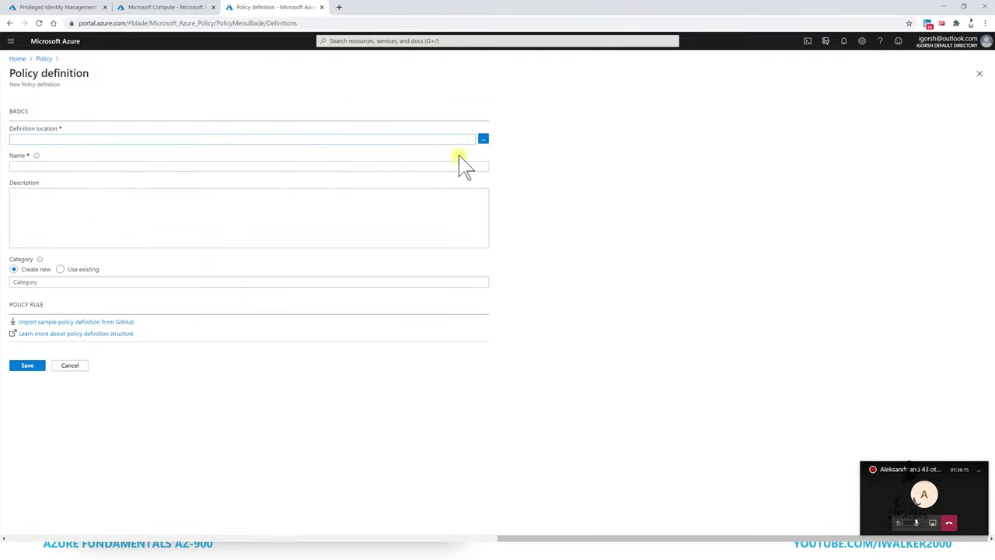
scroll(671, 282, down, 2)
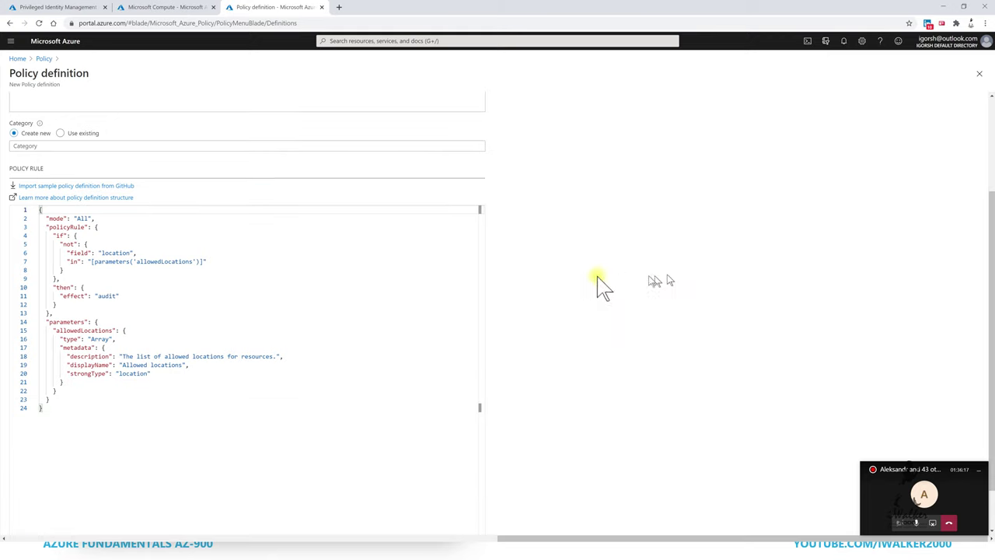
scroll(655, 295, down, 1)
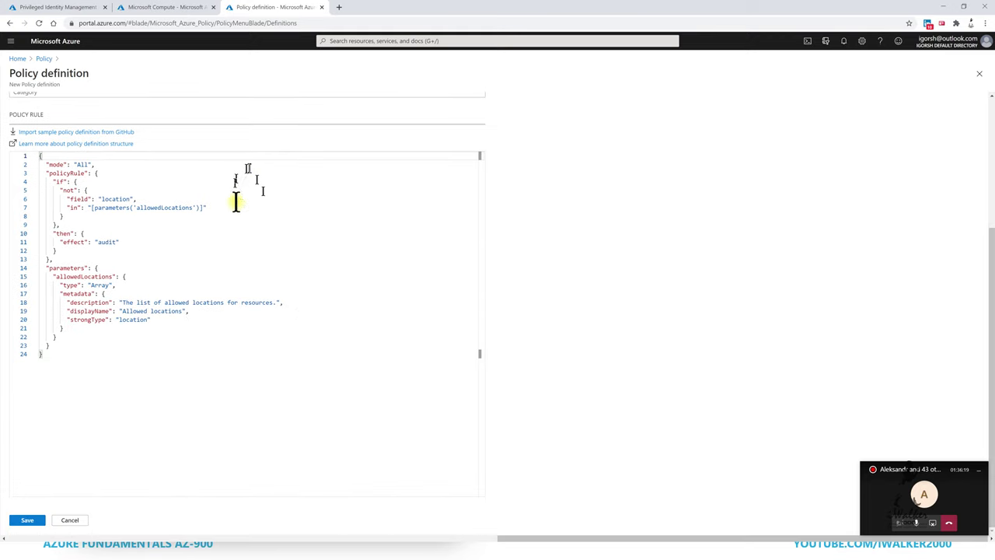
click(179, 328)
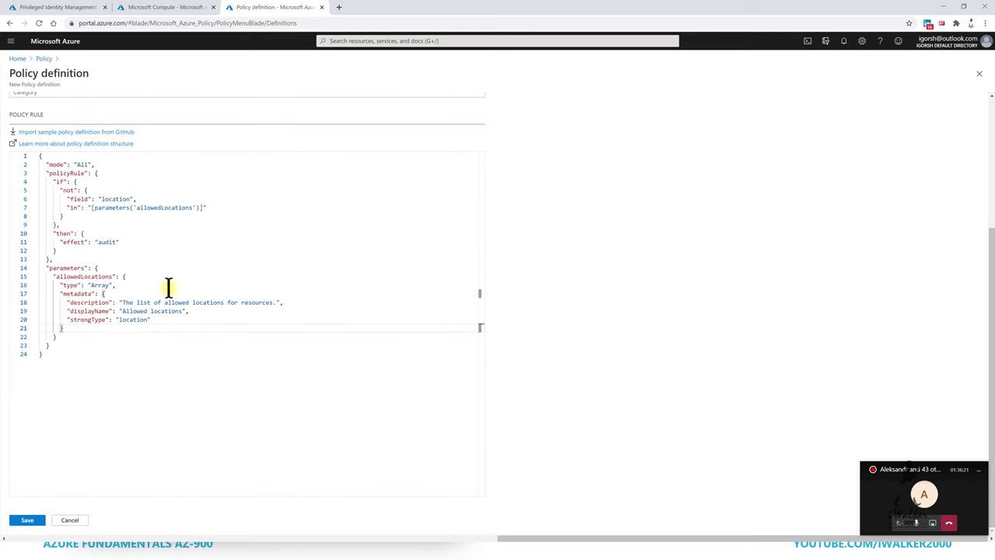
scroll(167, 288, up, 3)
scroll(234, 315, down, 2)
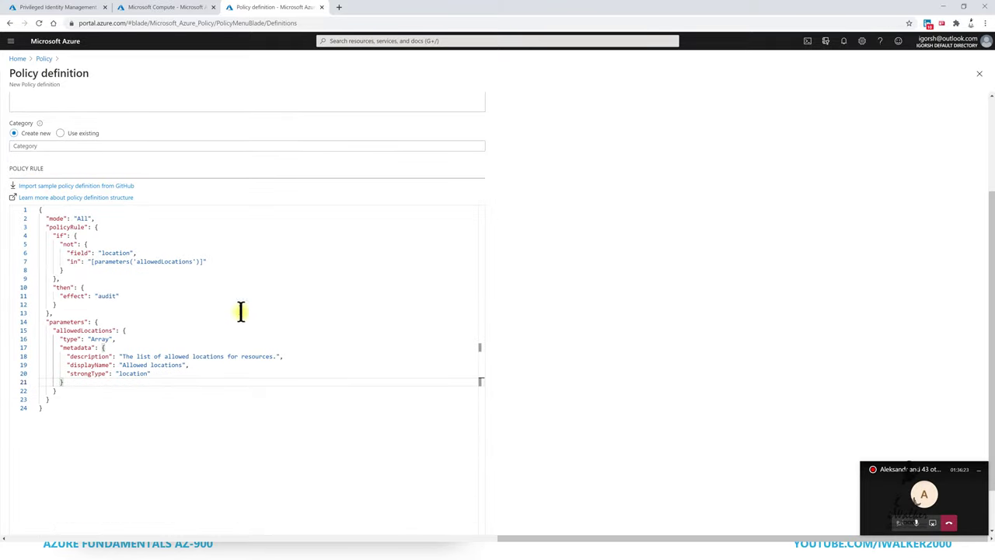
drag(77, 402, 39, 211)
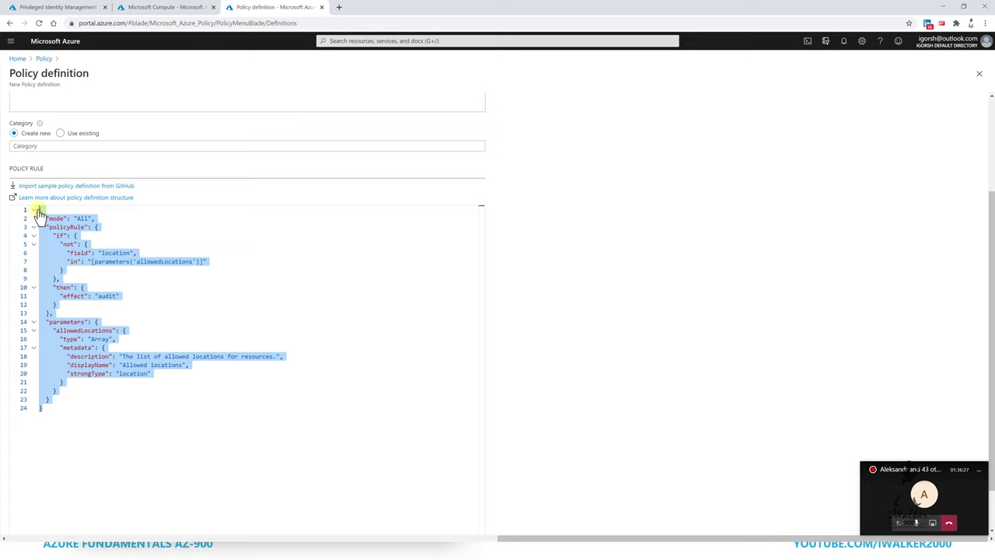
click(133, 303)
drag(62, 400, 45, 207)
click(276, 288)
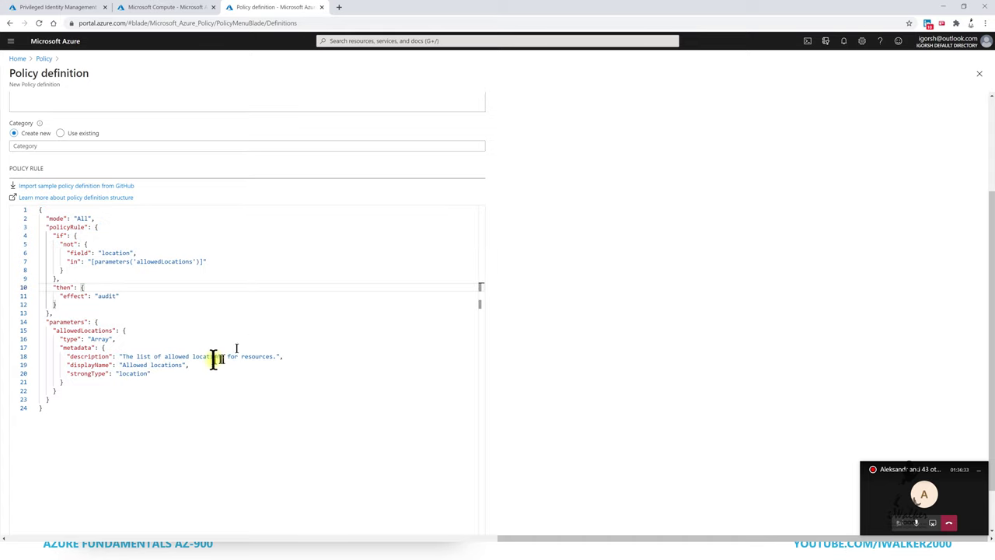
Set the new policy definition's category to the existing Network category.
scroll(201, 335, up, 1)
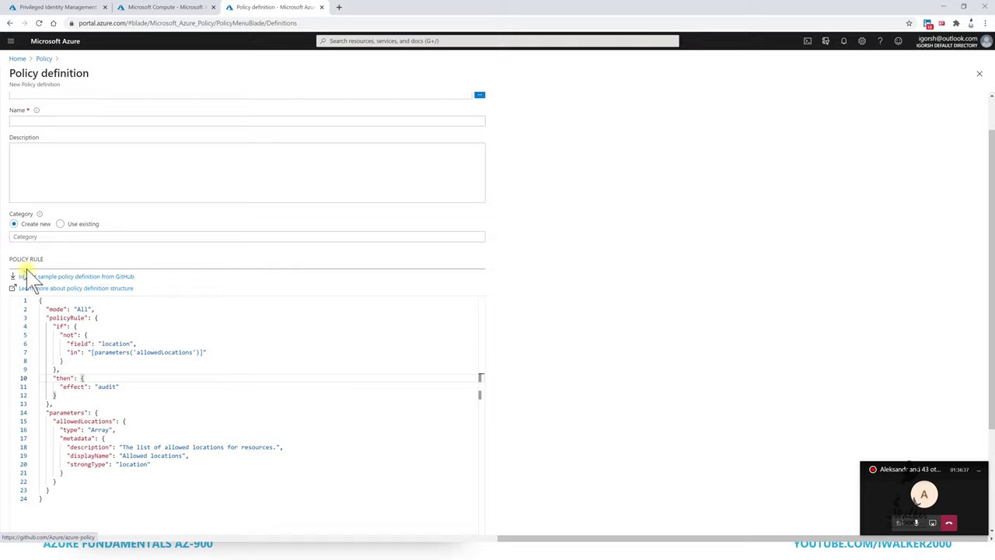
click(53, 238)
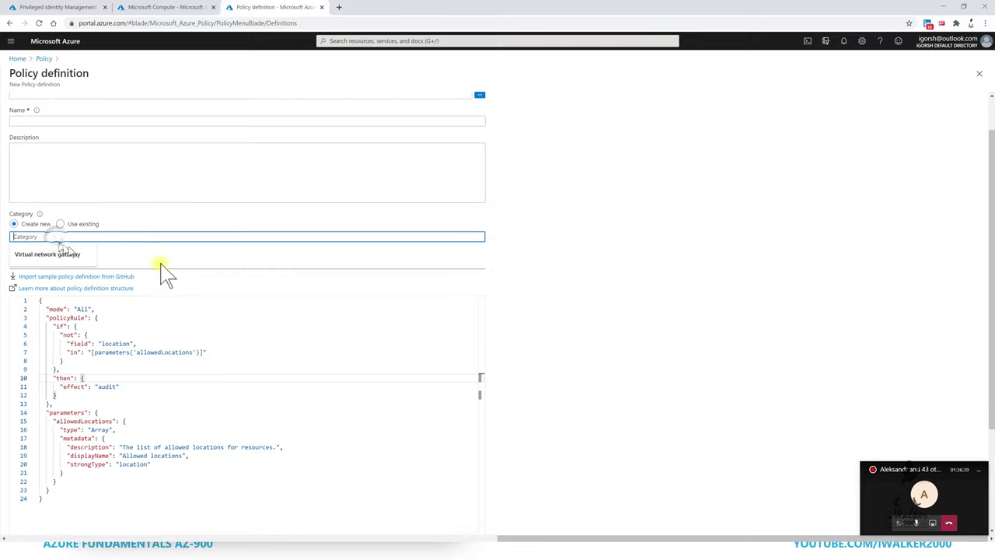
click(94, 224)
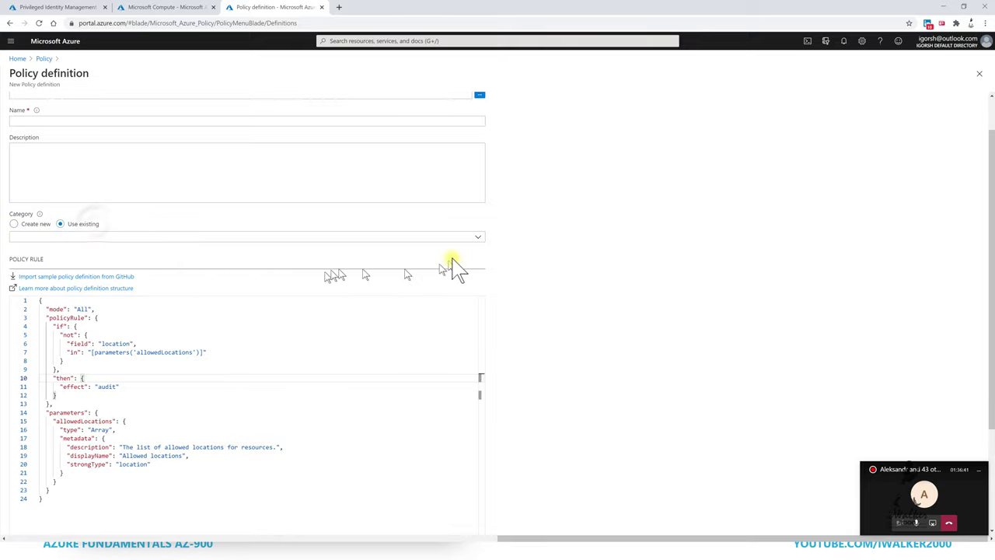
click(475, 238)
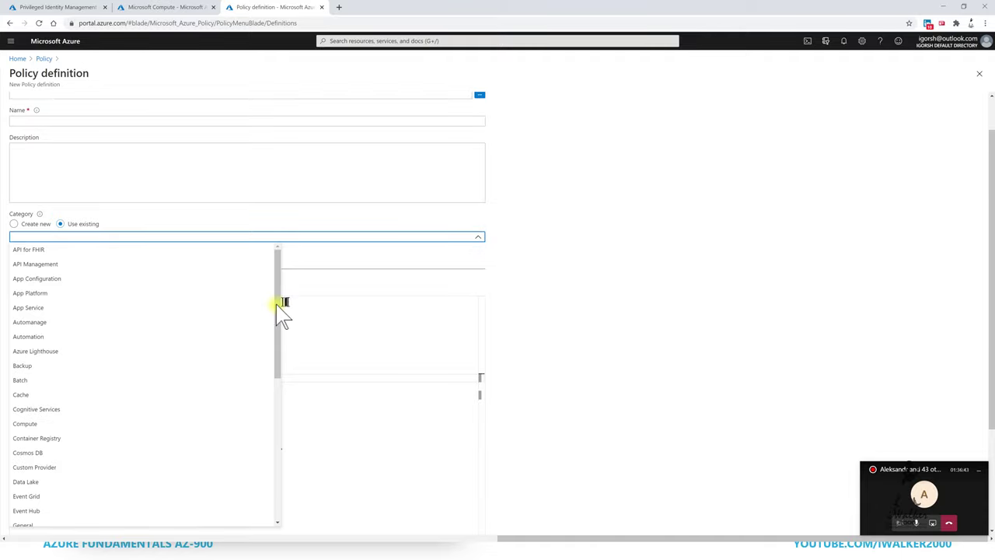
drag(283, 318, 241, 500)
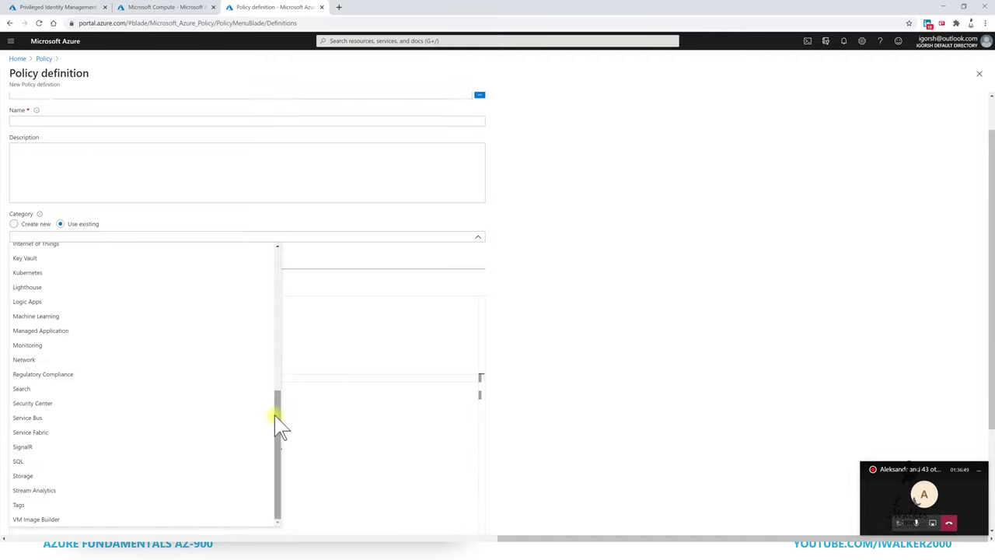
drag(275, 414, 278, 382)
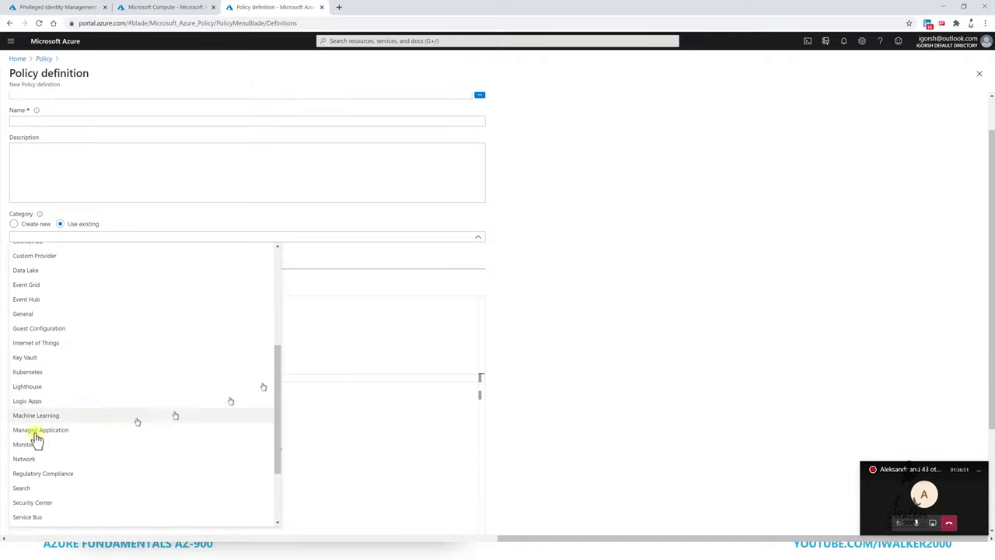
click(23, 460)
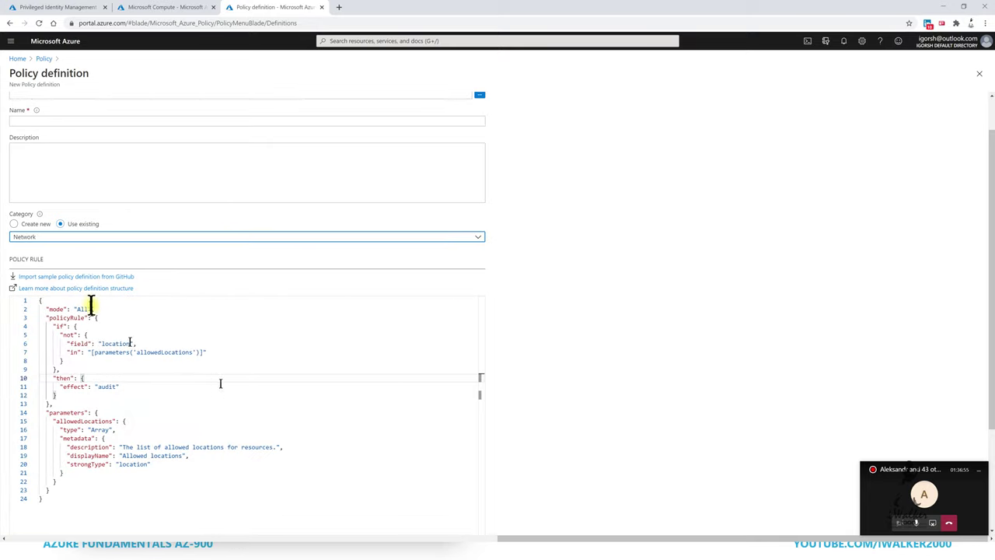
View the Azure/azure-policy sample repository on GitHub, and discard the unsaved policy definition in the portal.
click(91, 278)
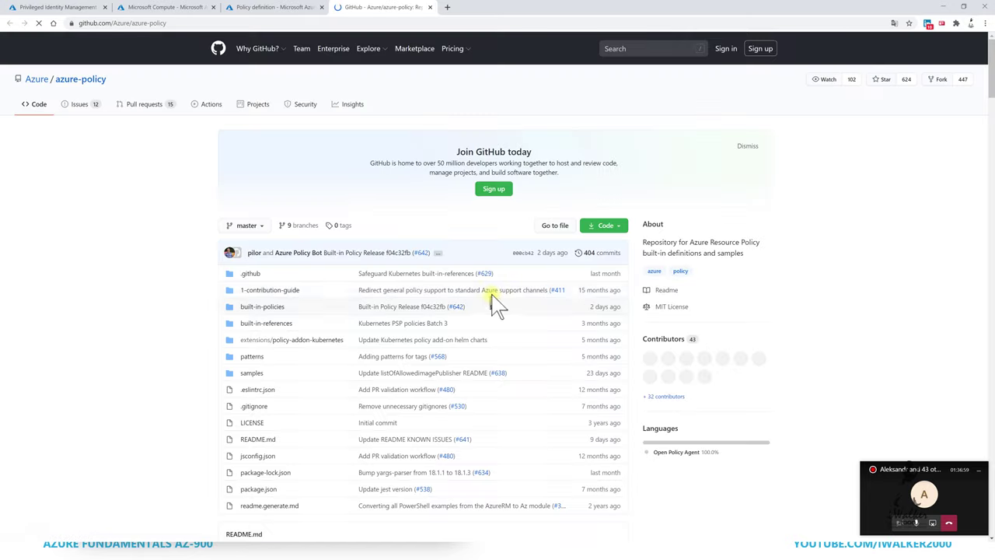
scroll(98, 284, down, 1)
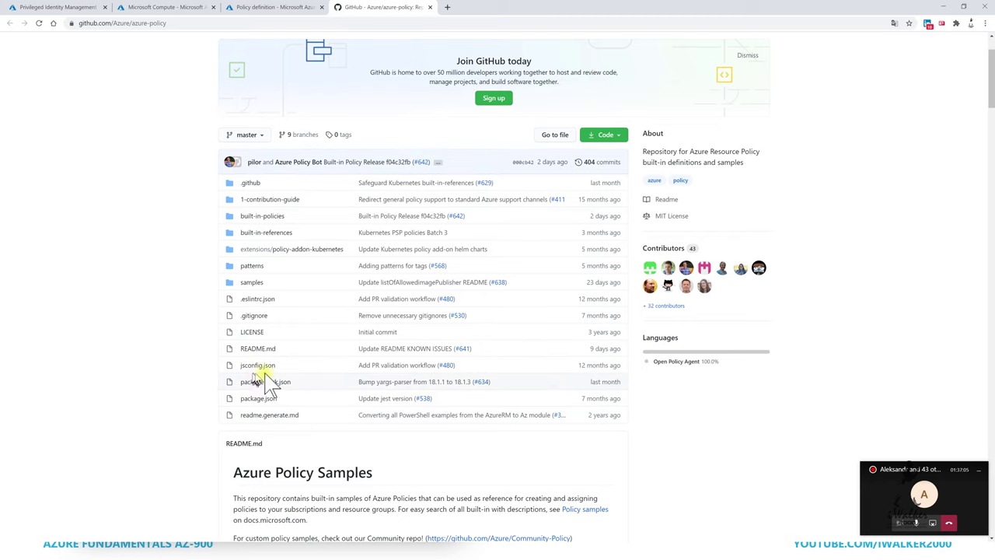
click(267, 7)
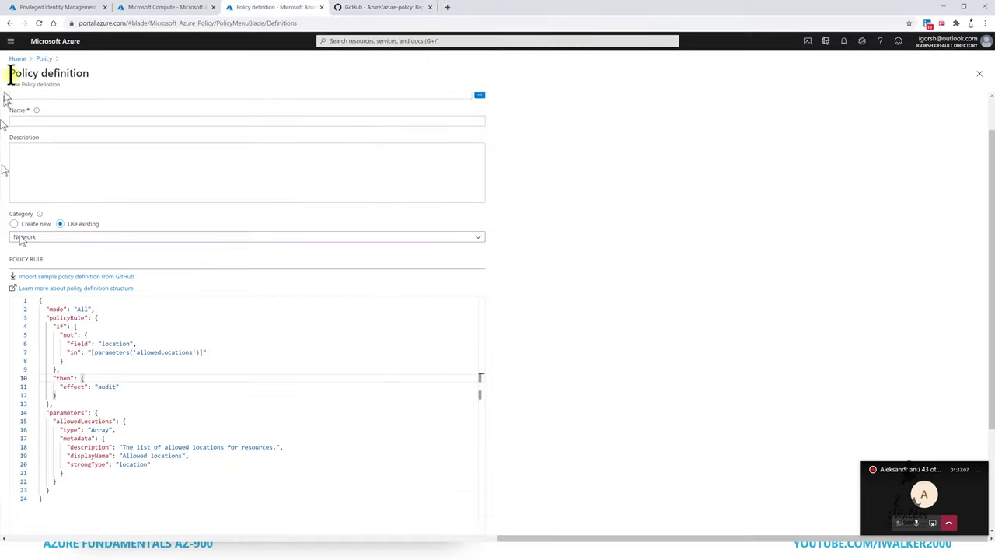
click(40, 61)
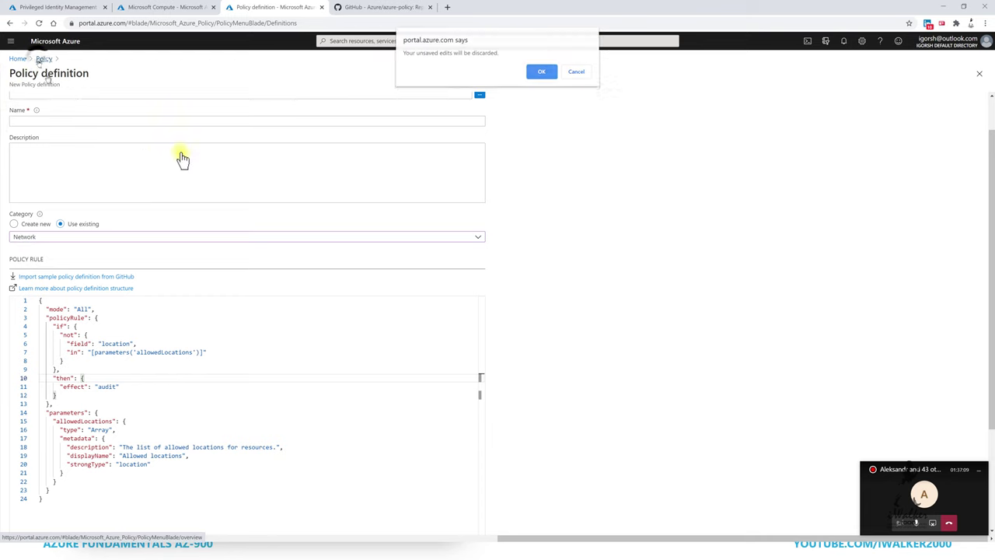
click(540, 70)
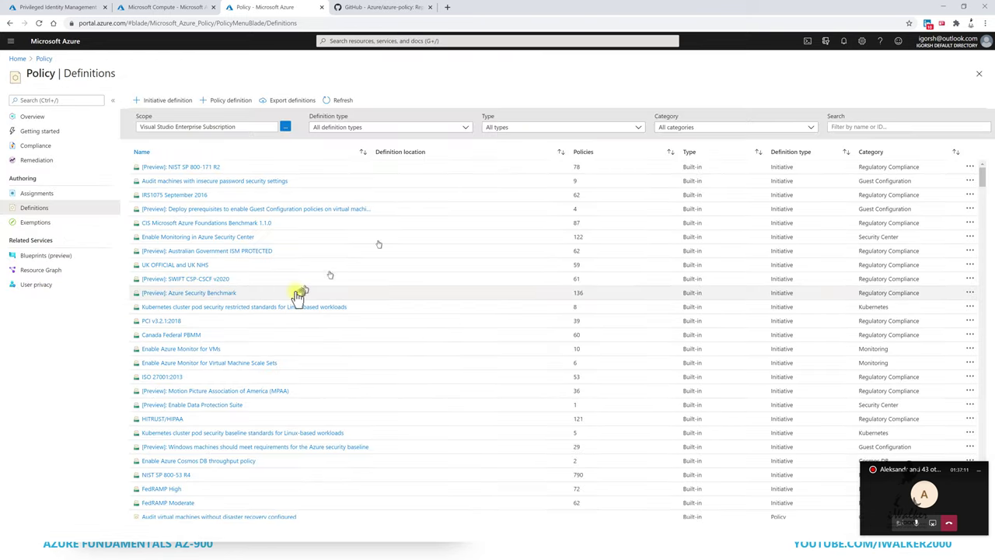
Start a new initiative definition for the Visual Studio Enterprise Subscription and name it RDPcheck.
click(171, 103)
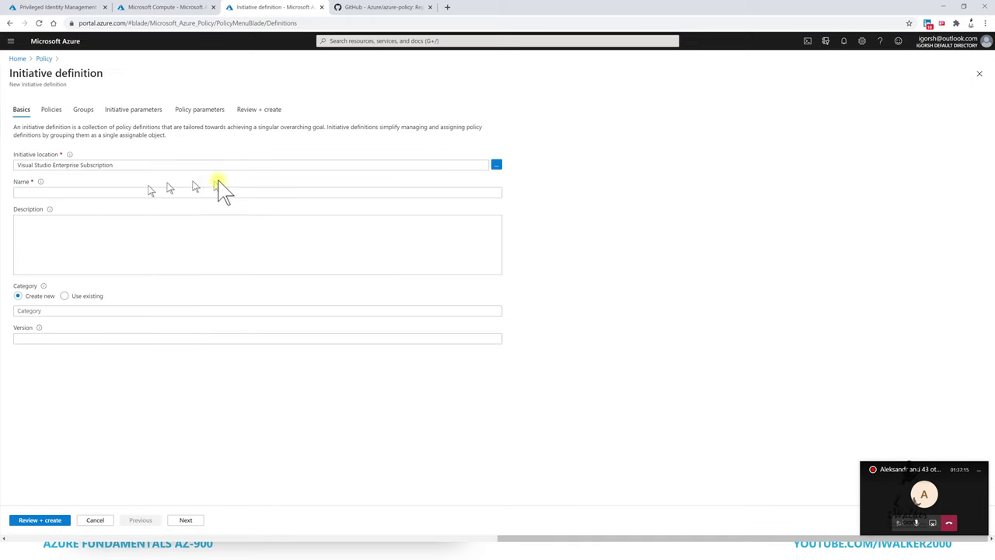
click(103, 190)
click(101, 191)
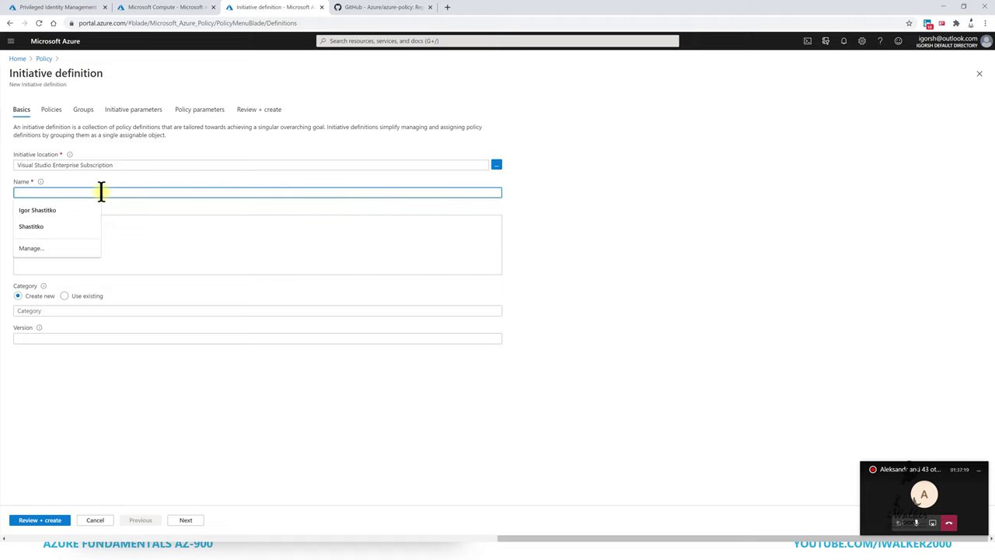
text(RDPcheck)
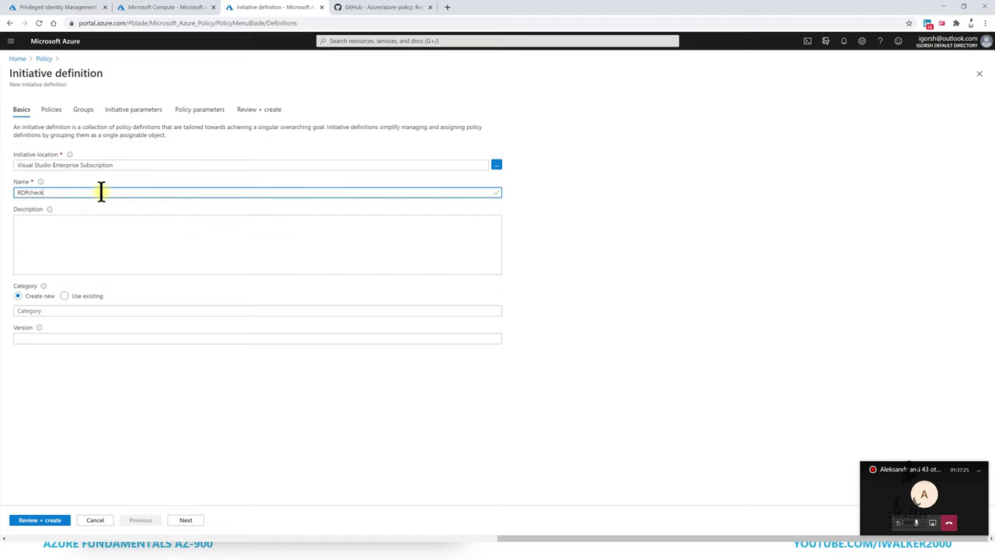
key(Tab)
click(71, 298)
click(98, 316)
click(80, 312)
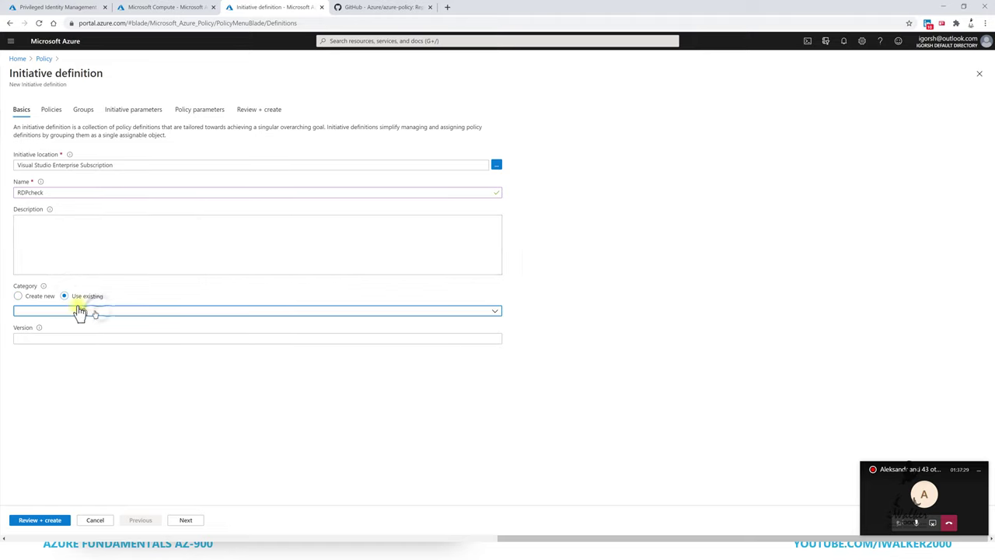
click(19, 297)
click(70, 297)
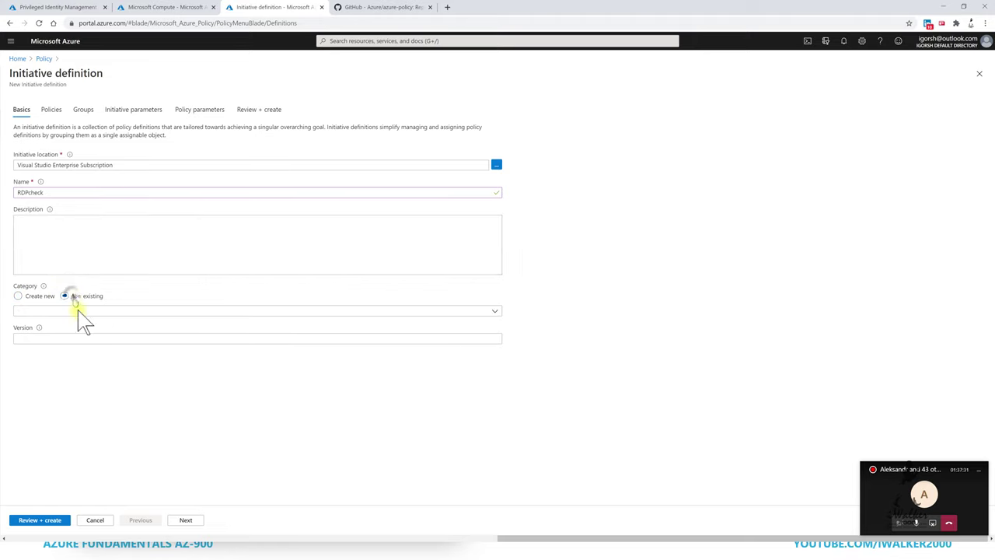
click(87, 312)
click(286, 120)
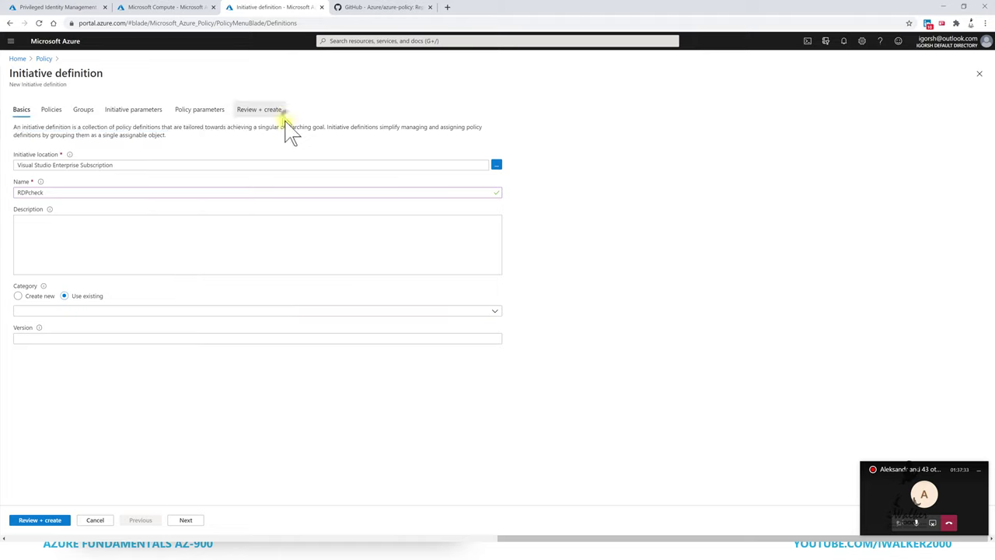
drag(288, 132, 286, 139)
Create a new category named Security RDP for the initiative and set its version to 1.0.0.
click(18, 297)
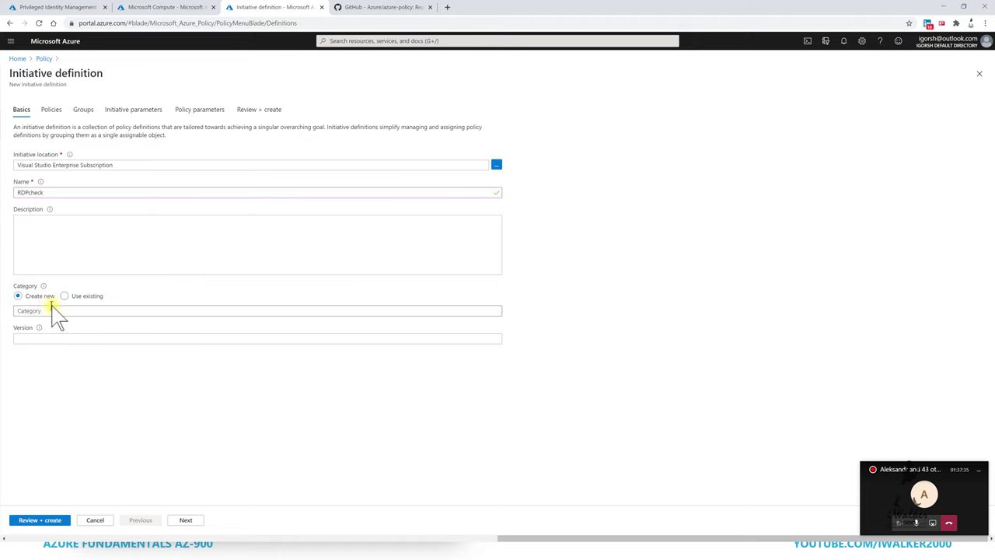
click(52, 311)
text(Security)
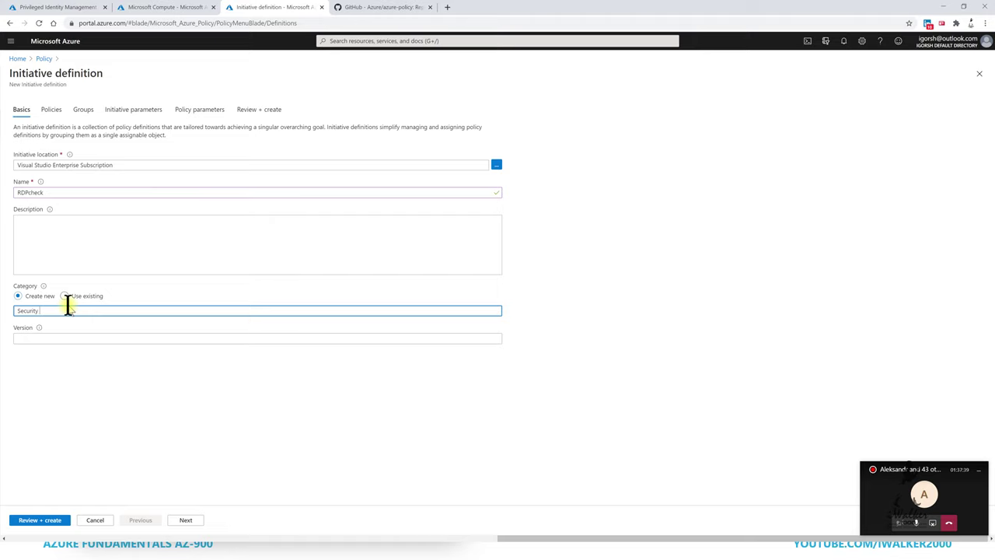
text( RDP)
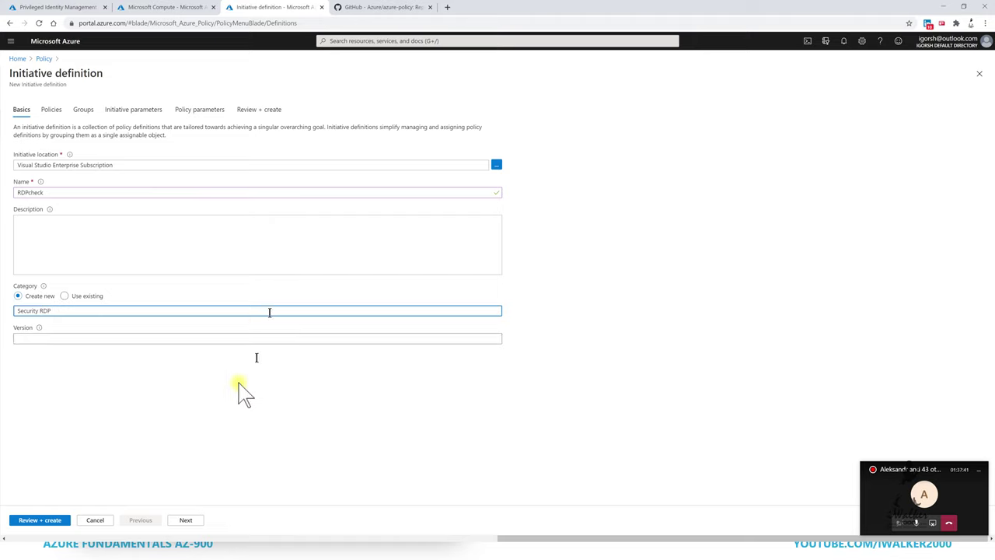
click(80, 337)
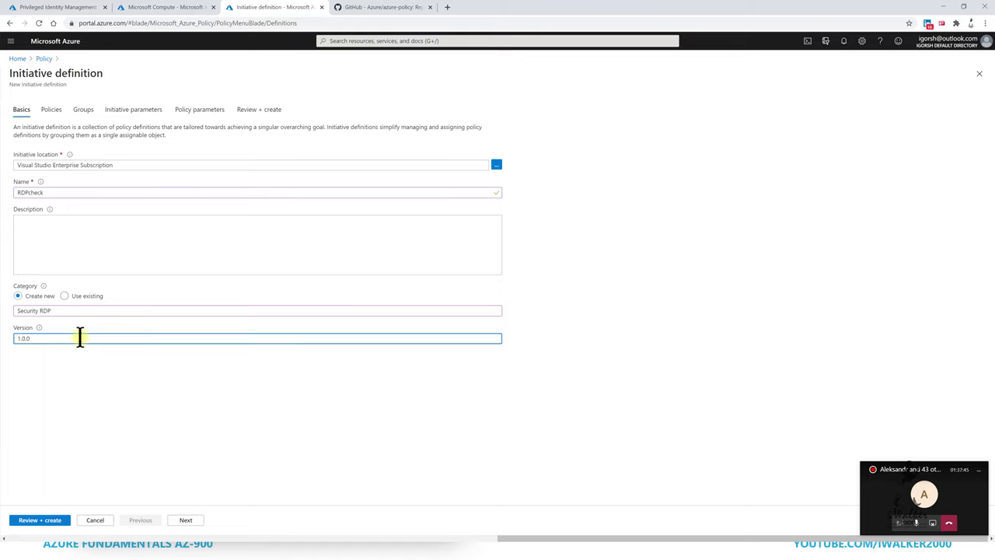
Search the automated policy definitions for Remote and for RDP, and select "RDP access from the Internet should be blocked" for the initiative.
click(185, 520)
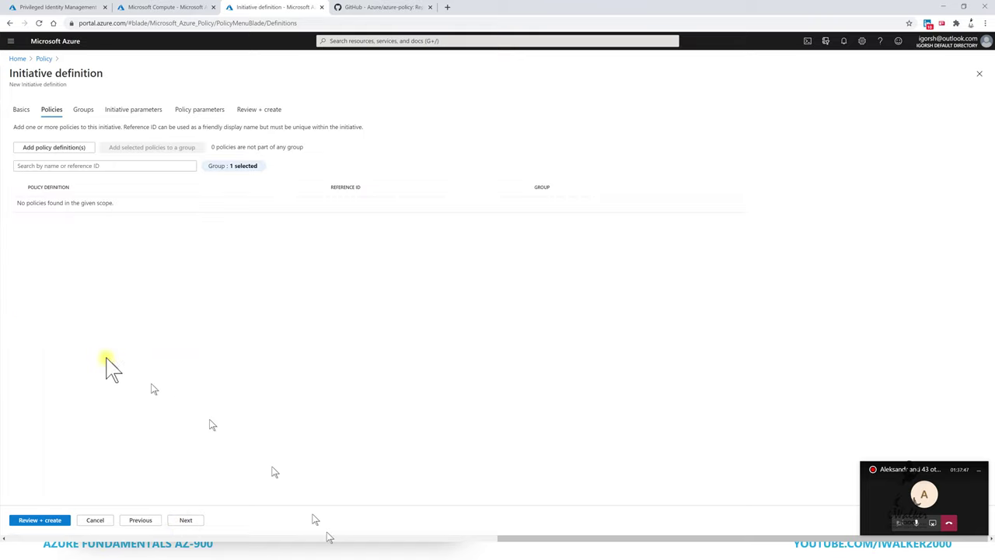
click(66, 153)
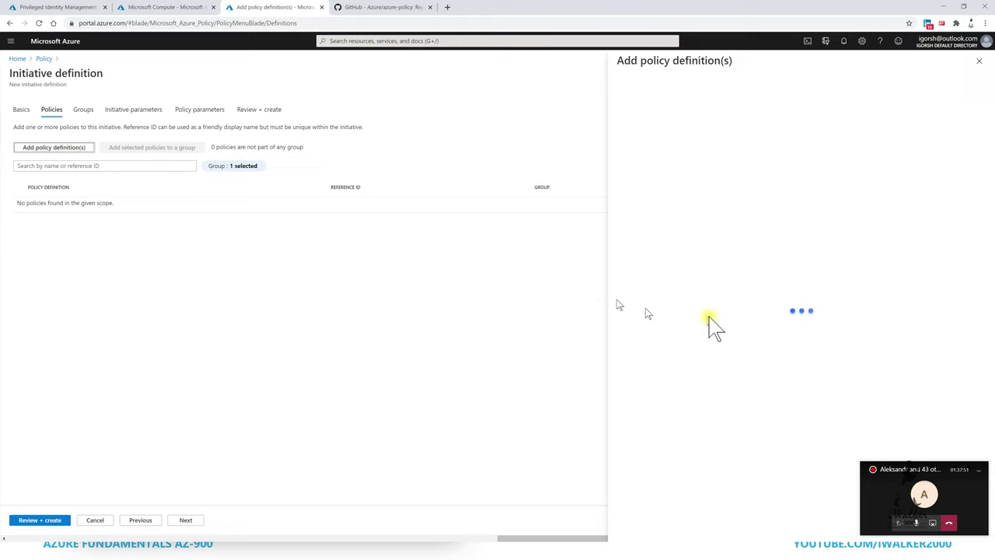
click(685, 152)
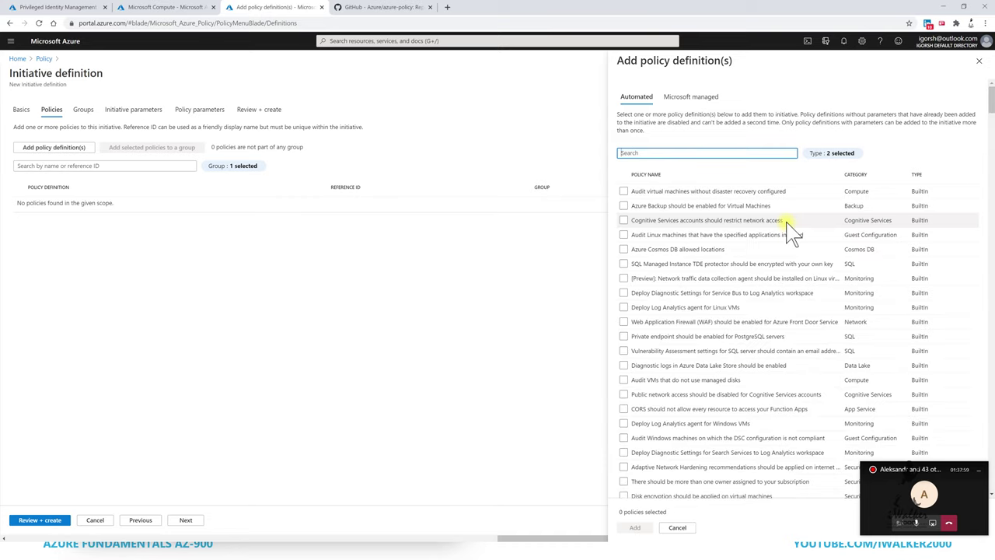
text(emote)
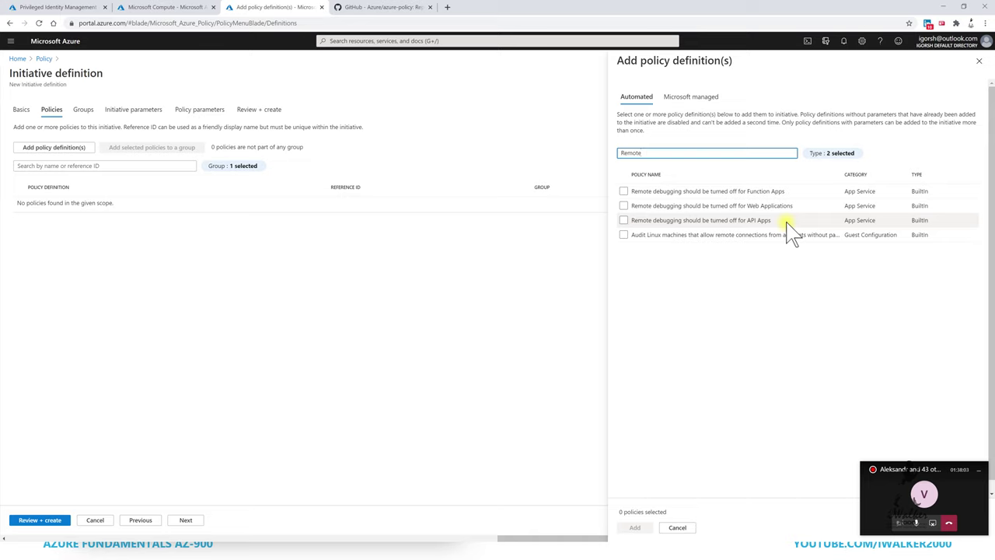
key(BackSpace)
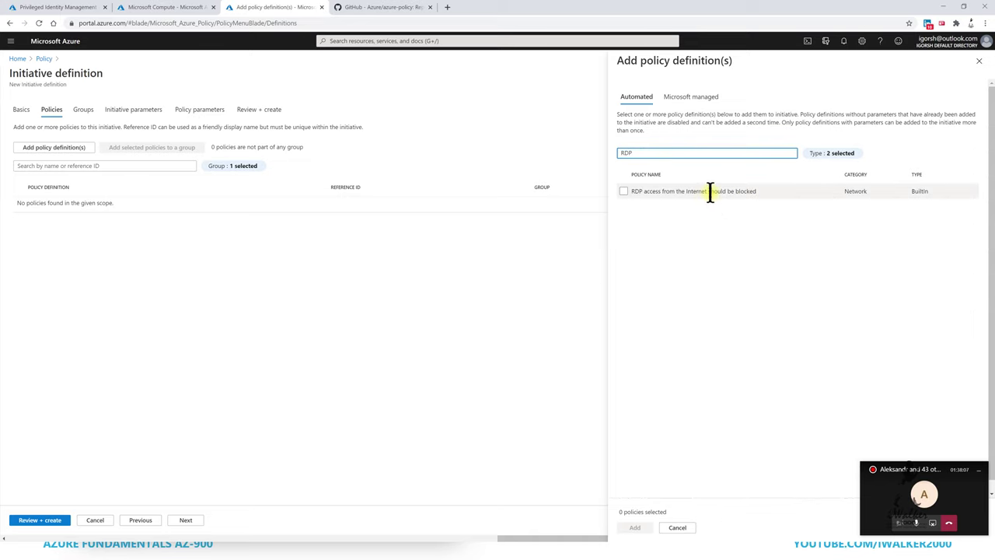
mouse_move(714, 194)
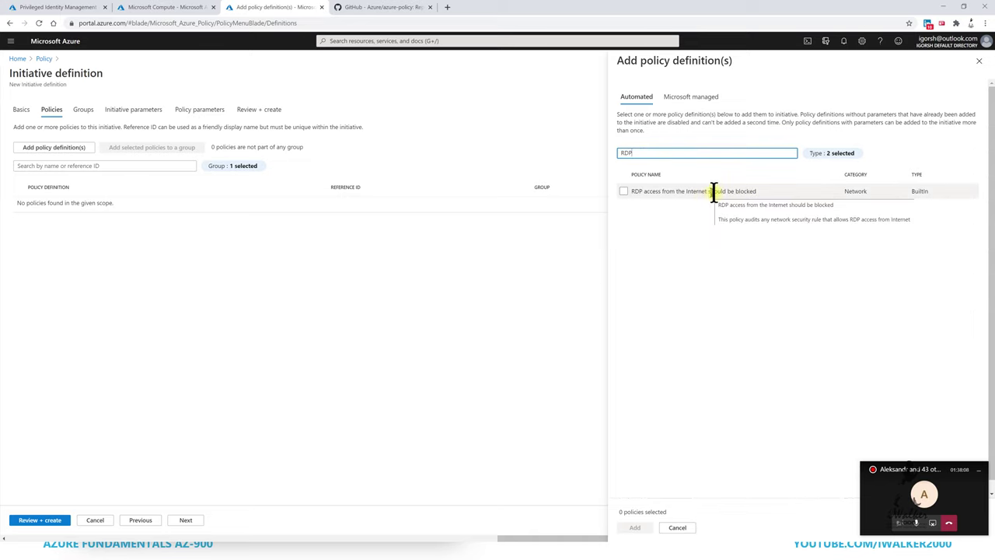
click(624, 191)
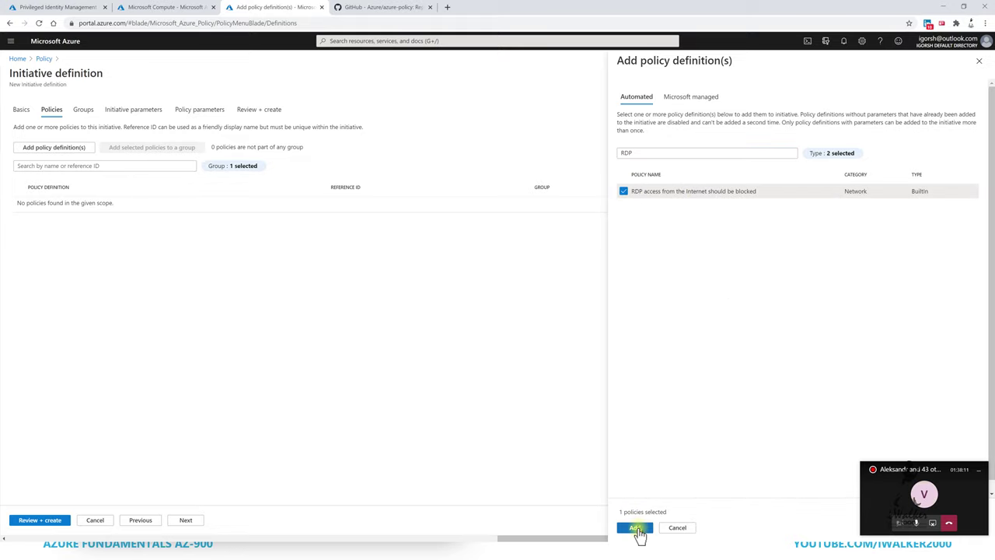
Search the Microsoft managed policy definitions for RDP as well, and add the selected RDP access policy to the initiative.
click(691, 96)
click(694, 134)
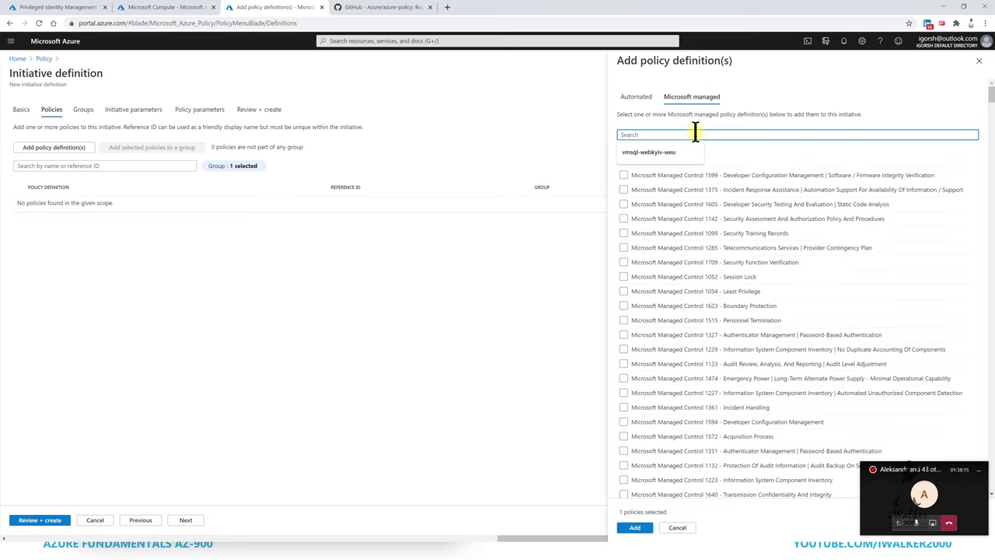
text(RDP)
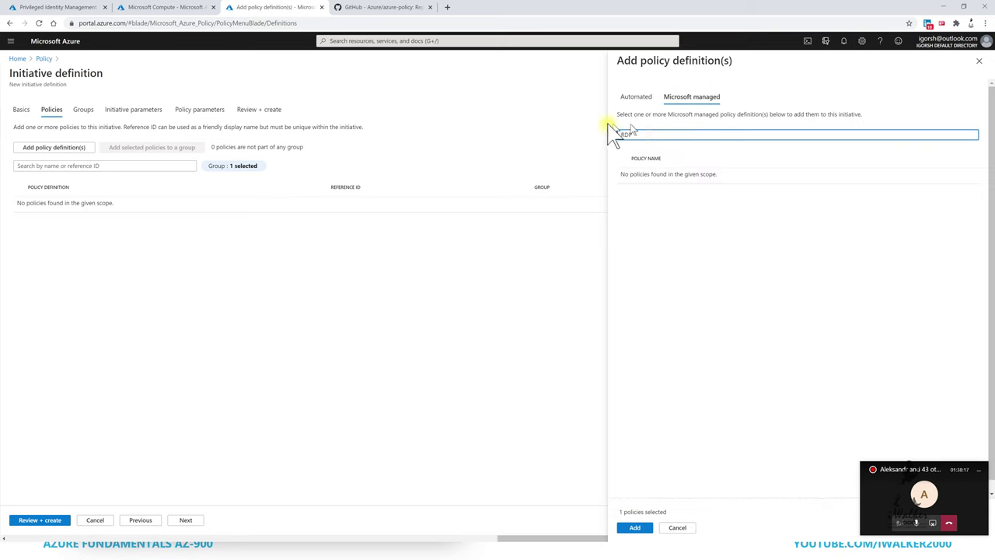
double_click(641, 136)
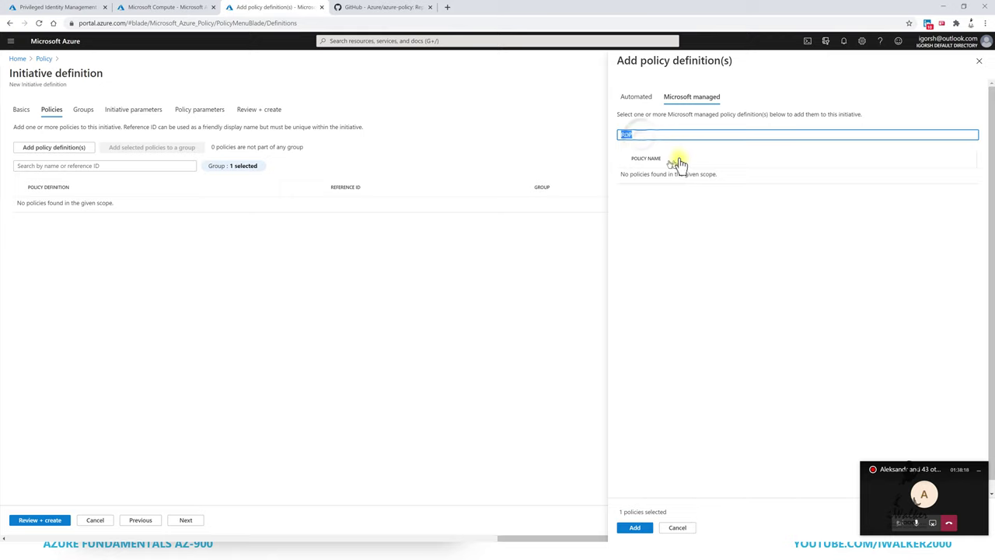
click(637, 98)
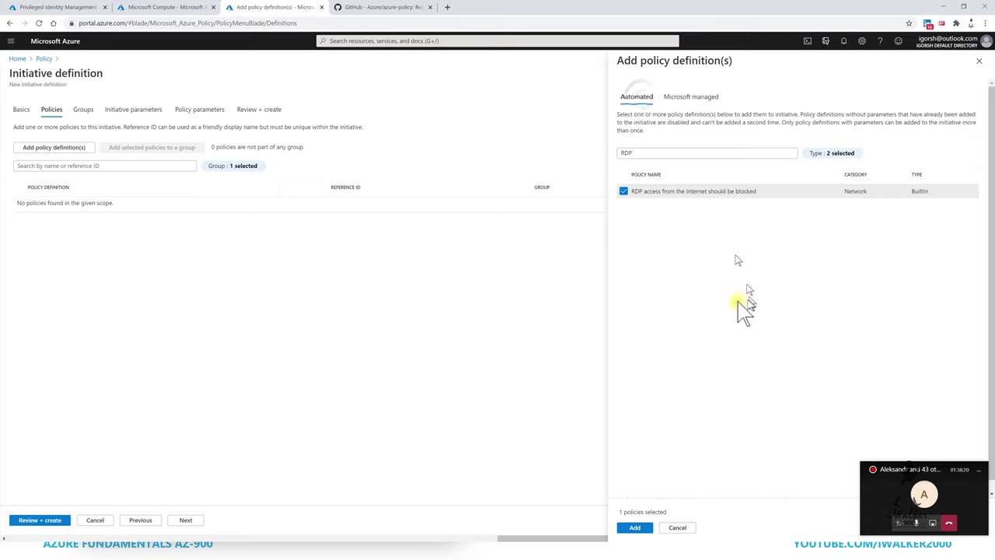
click(637, 528)
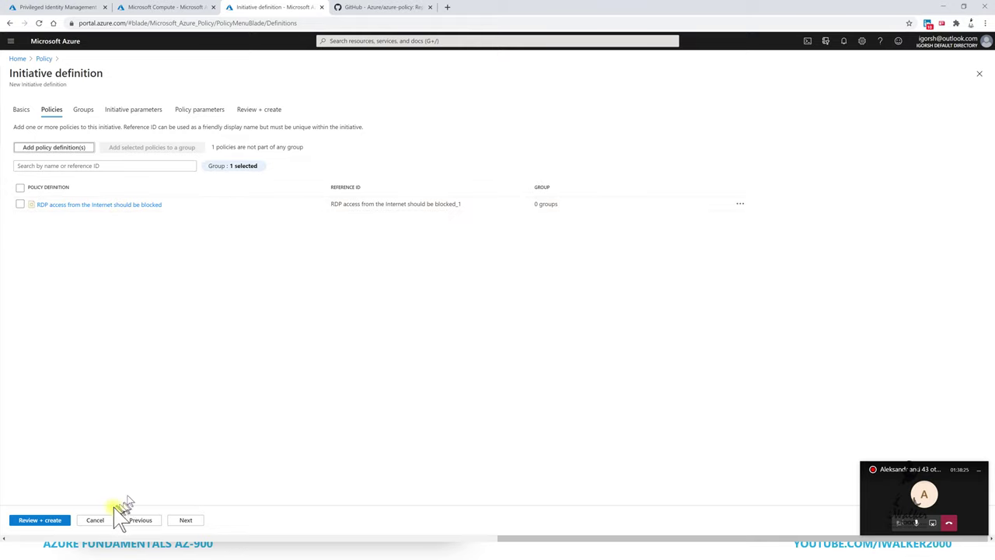
View the initiative's groups and initiative parameters, including the blank form for creating a parameter, without creating anything.
click(185, 520)
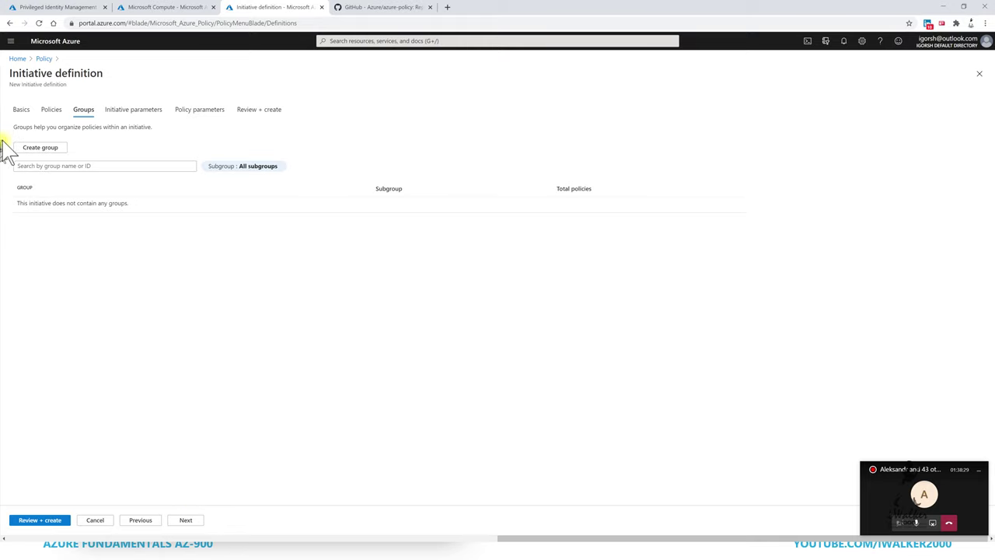
click(193, 520)
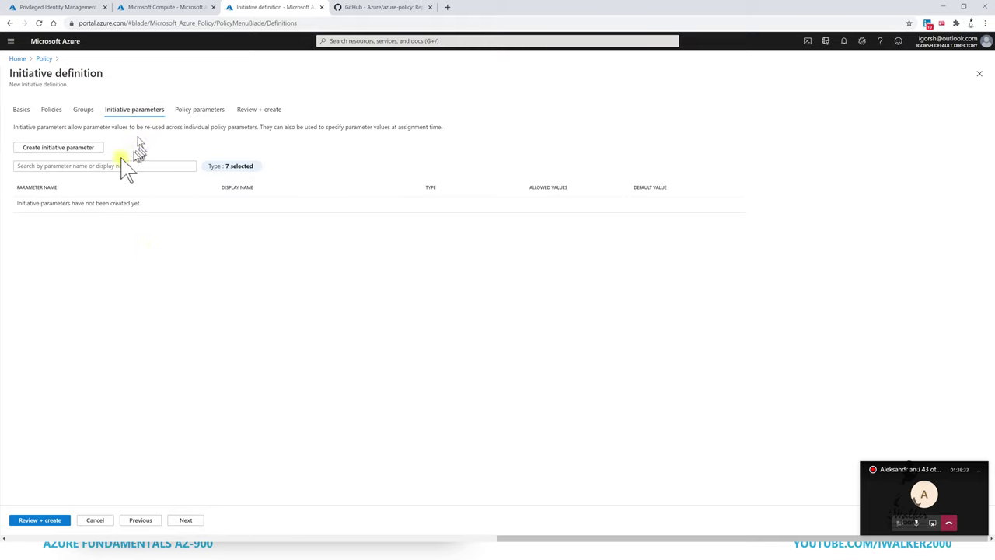
click(75, 151)
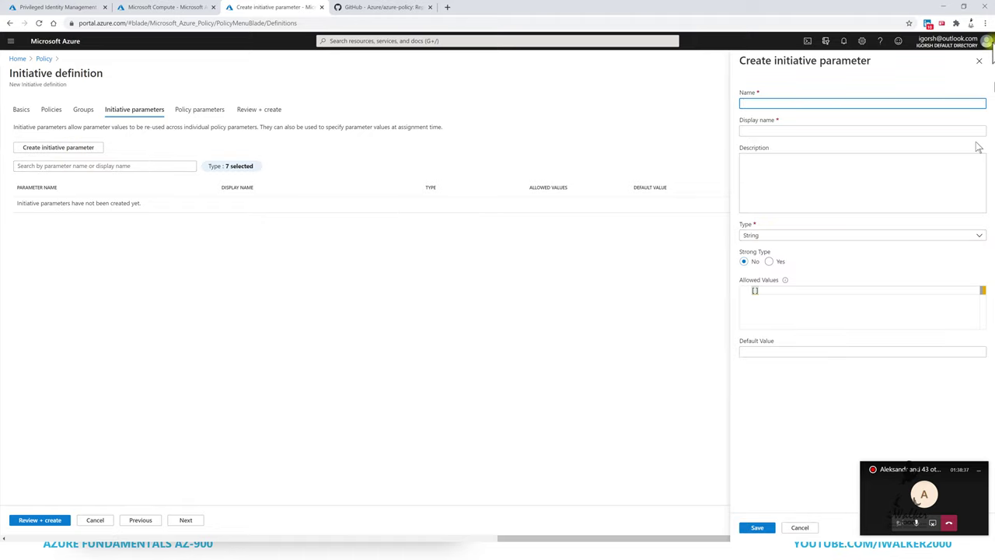
click(977, 63)
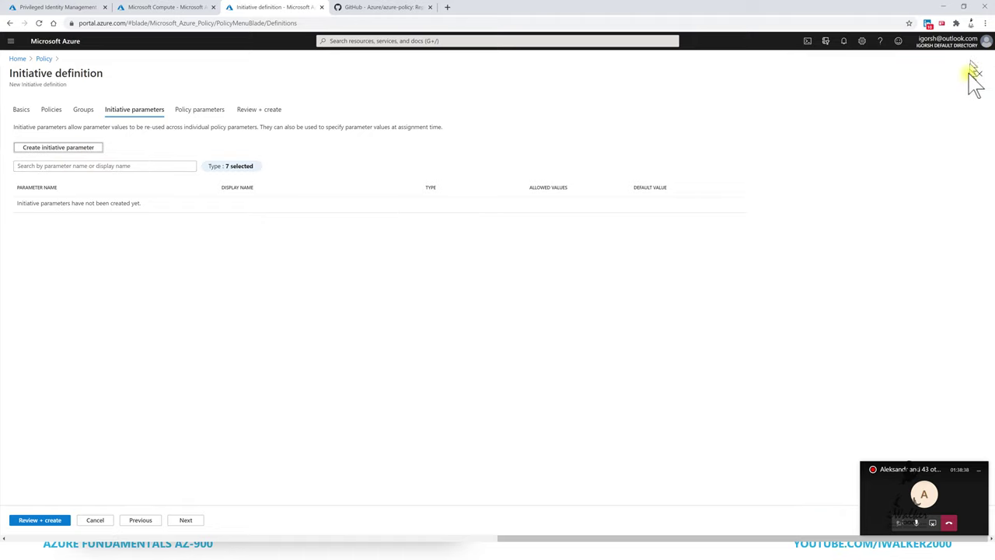
Give the RDP policy's Effect parameter a set value of Disabled.
click(191, 521)
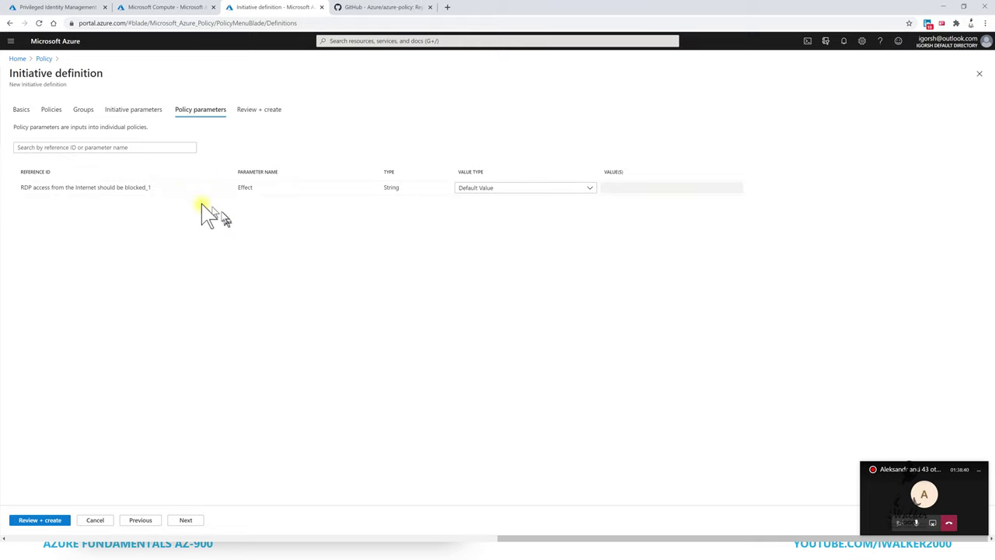
click(556, 189)
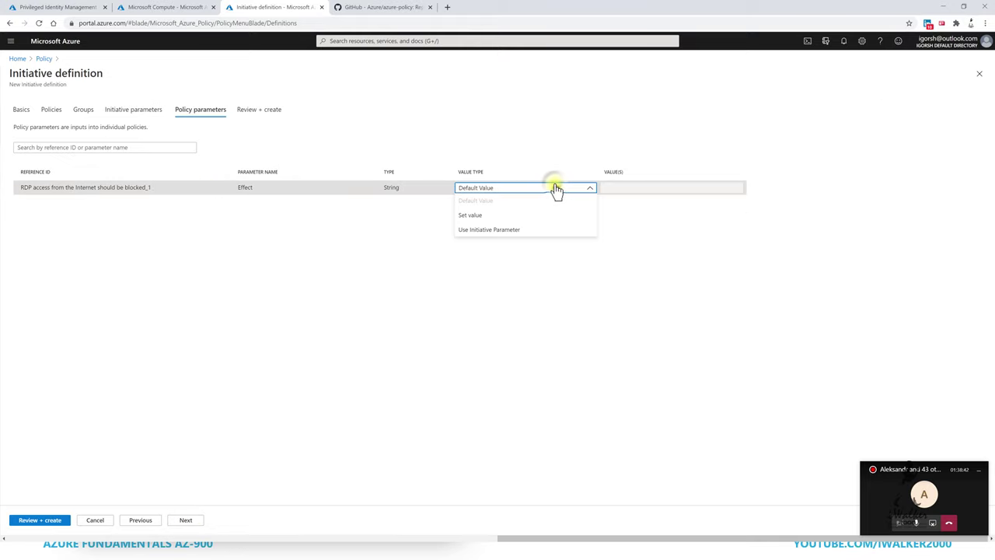
click(476, 217)
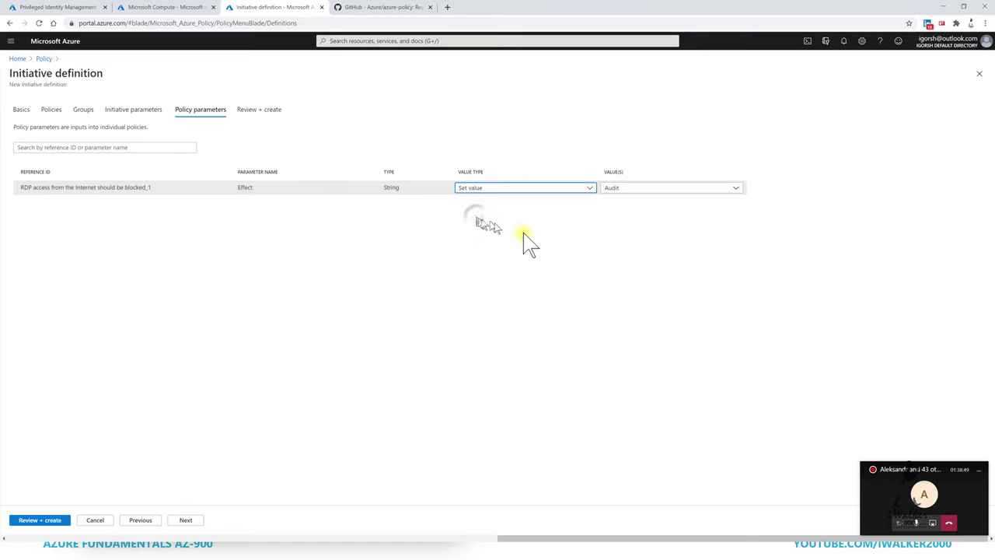
click(669, 191)
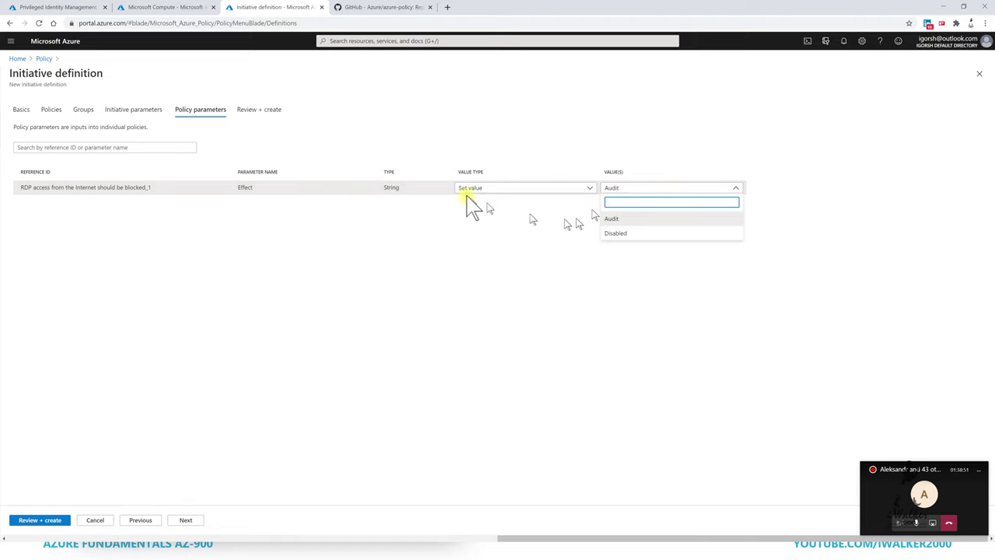
click(622, 234)
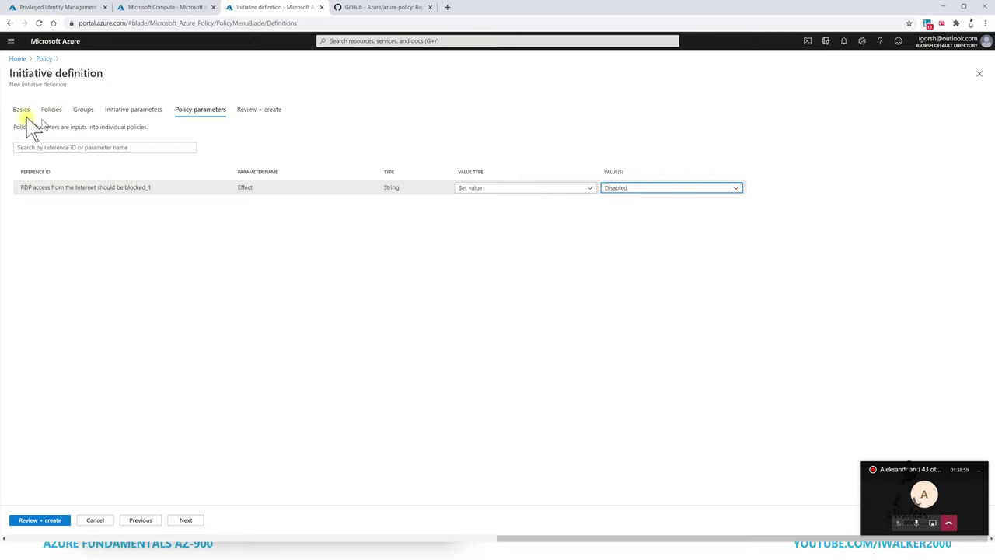
Search the automated policy definitions for Access and look through the matching policies for another one to include in the initiative.
click(50, 110)
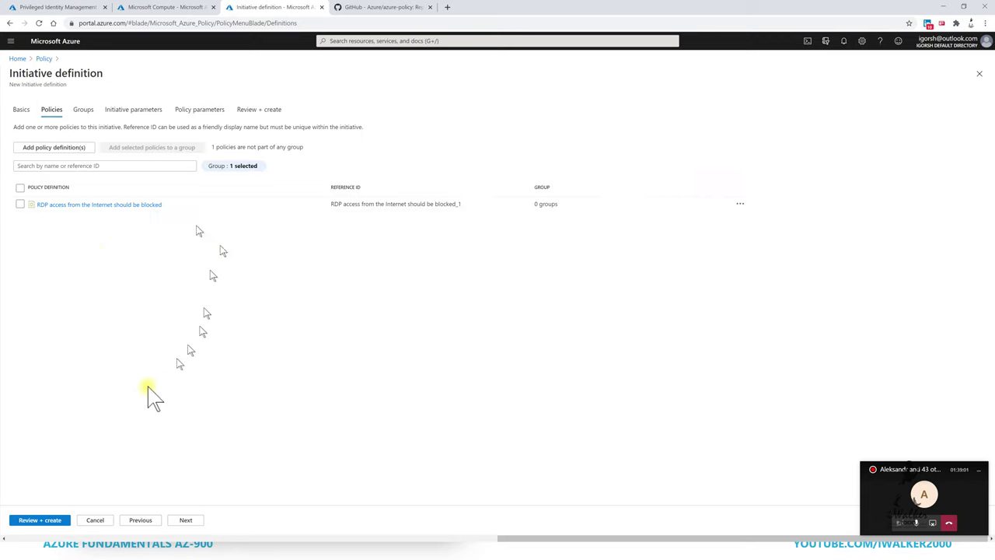
click(72, 148)
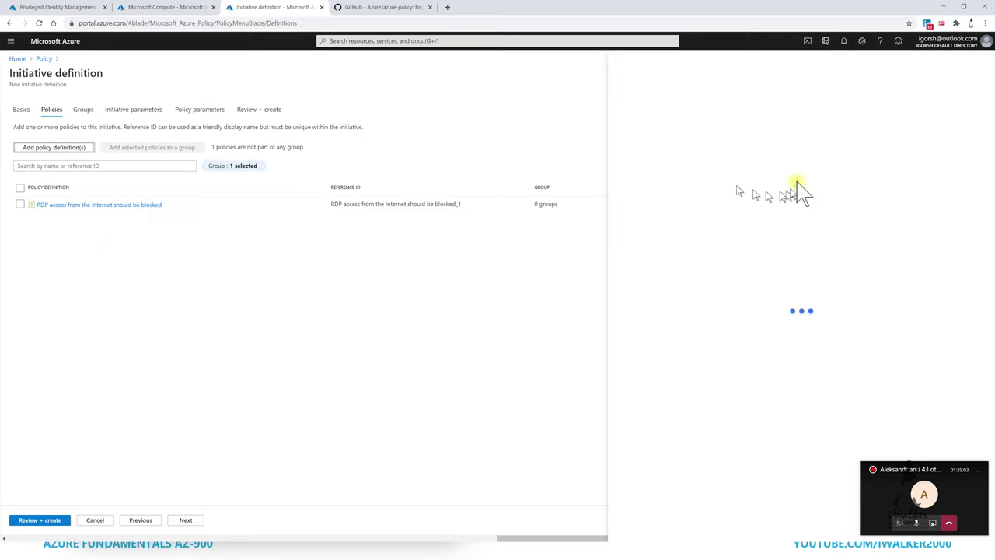
click(725, 152)
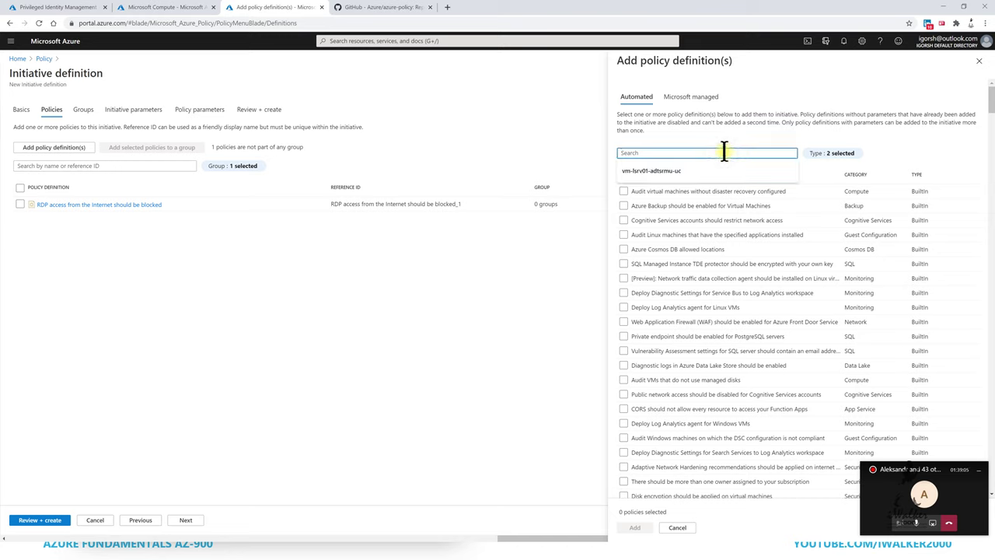
key(Escape)
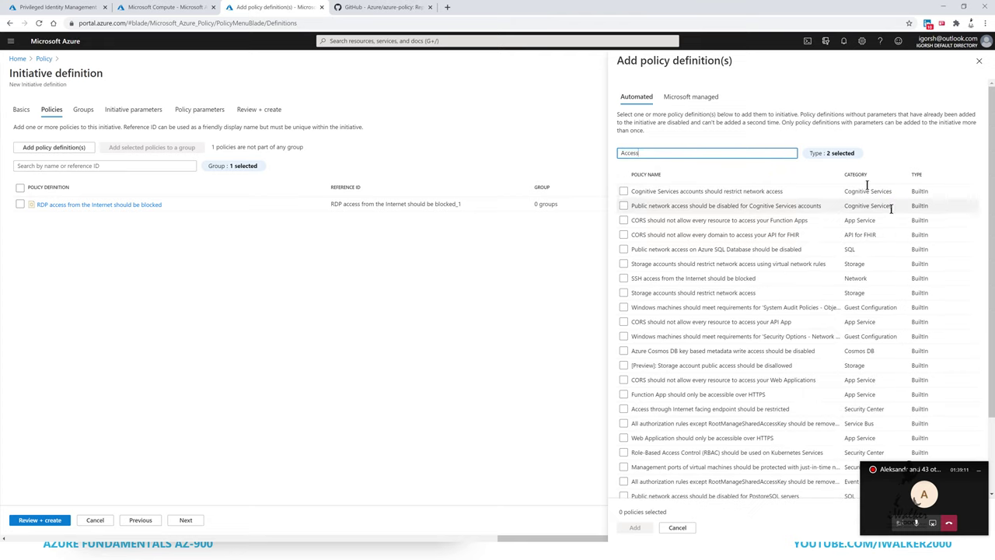
scroll(724, 275, down, 1)
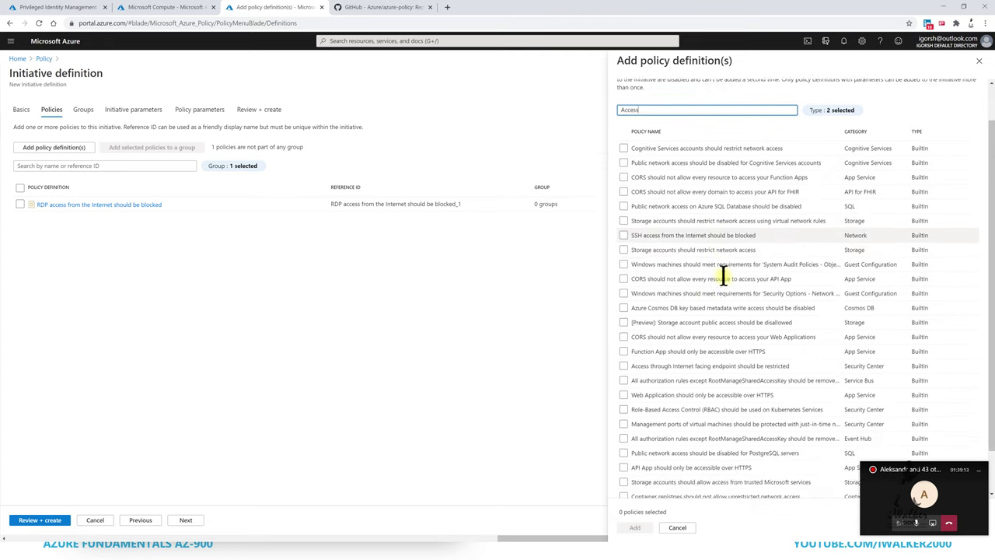
scroll(714, 364, down, 1)
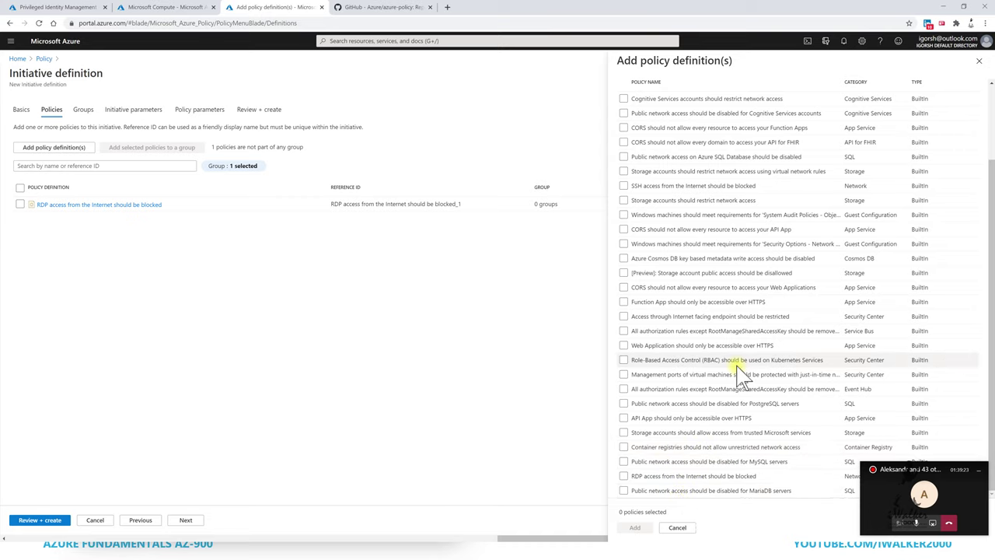
scroll(738, 378, up, 1)
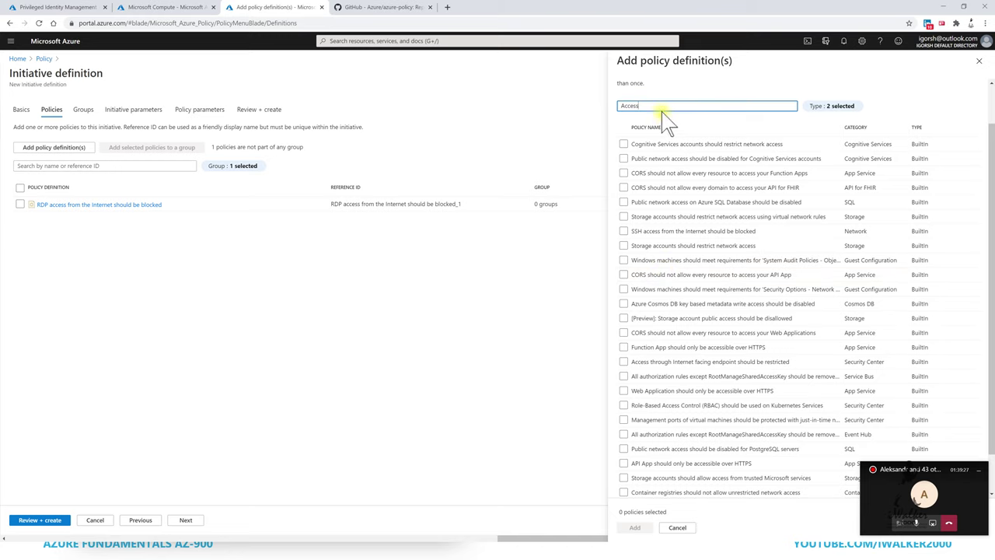
Search the automated policy definitions for Backup and add "Azure Backup should be enabled for Virtual Machines" to the initiative.
key(ctrl+a)
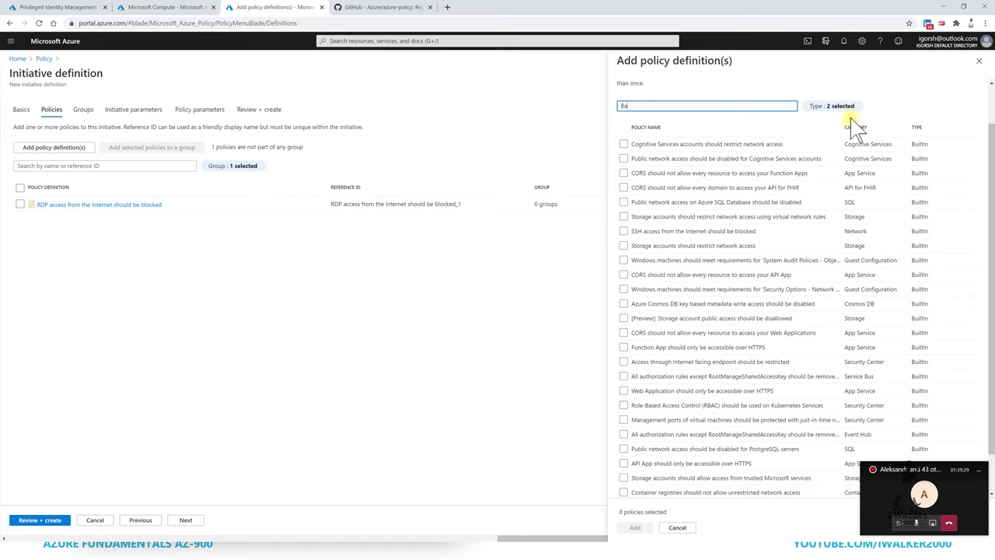
text(Backup)
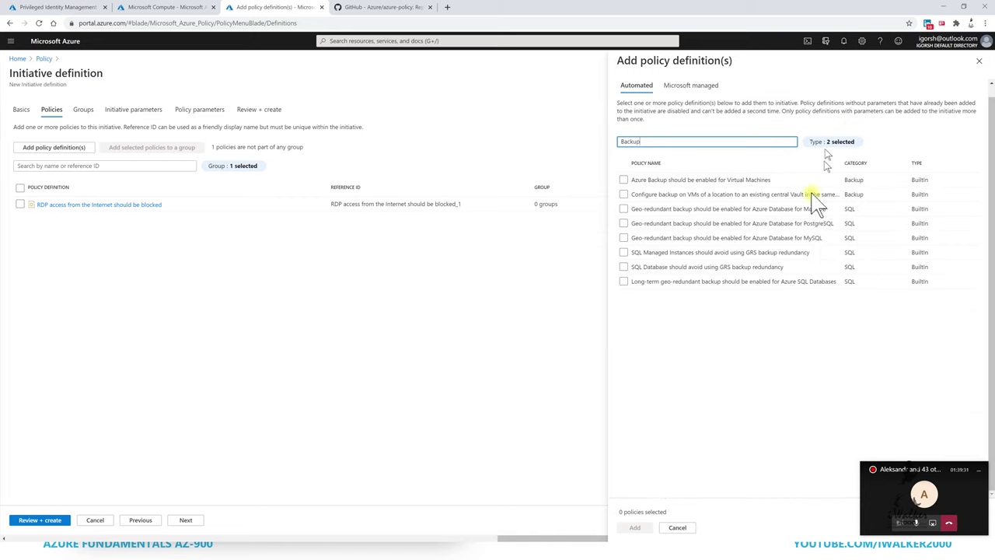
click(698, 180)
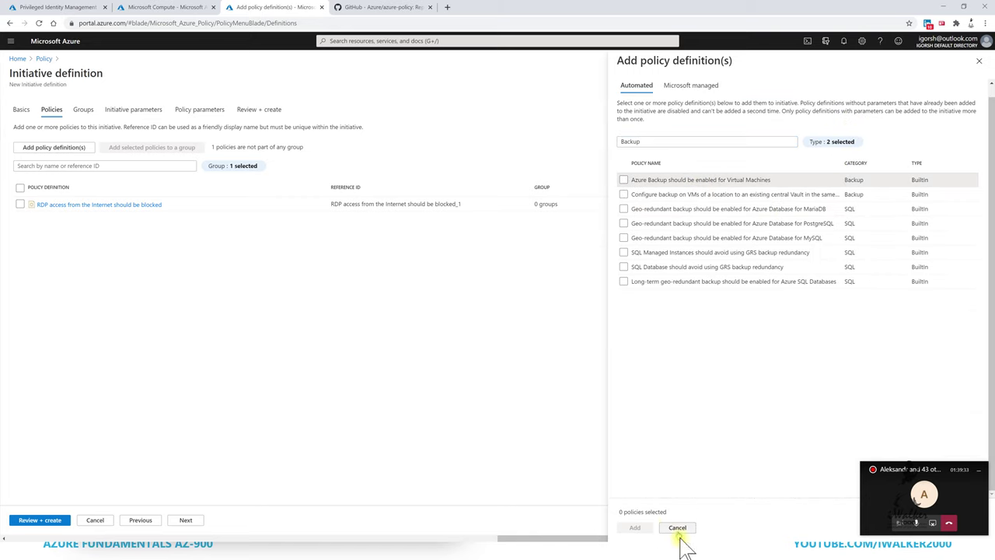
click(624, 181)
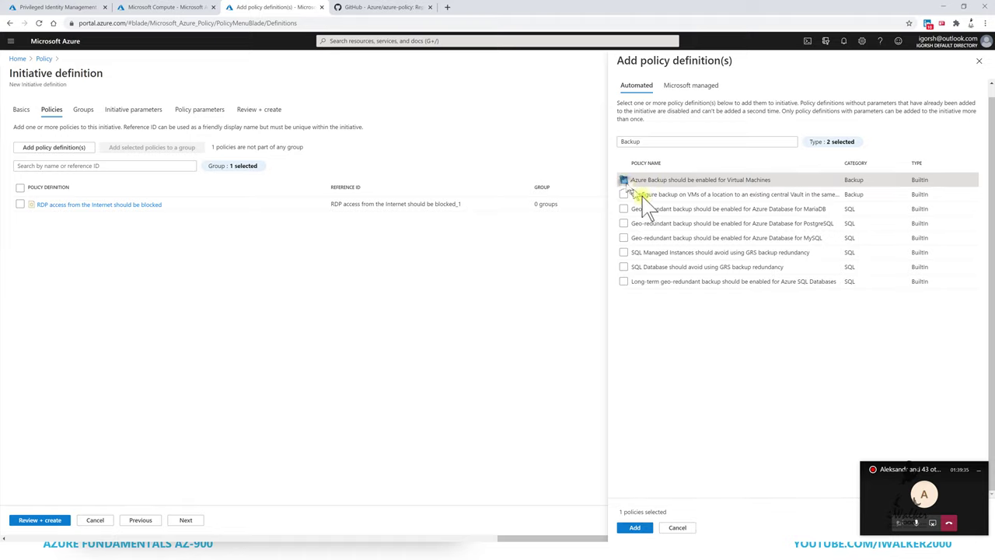
click(637, 528)
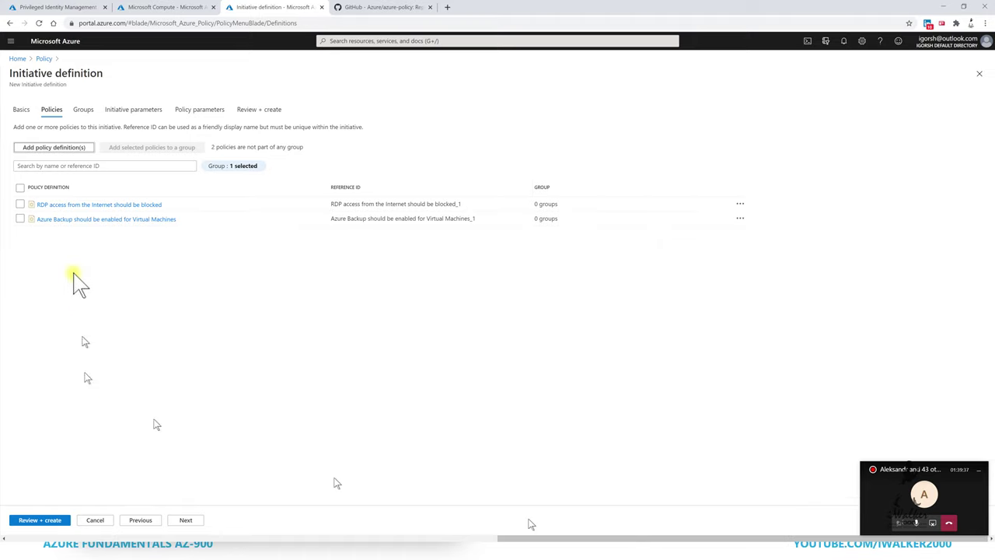
Give the Azure Backup policy's Effect parameter a set value of AuditIfNotExists.
click(191, 522)
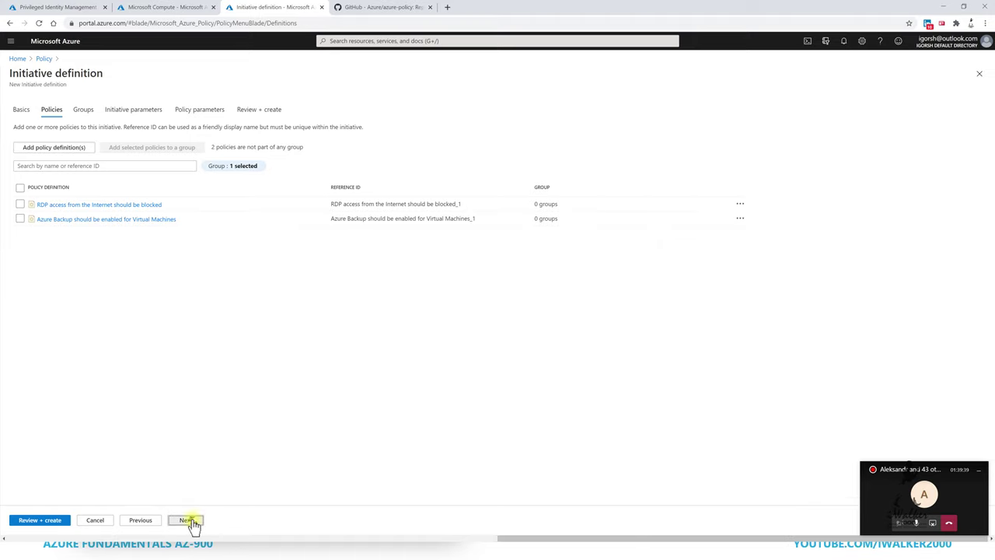
click(192, 522)
click(192, 522)
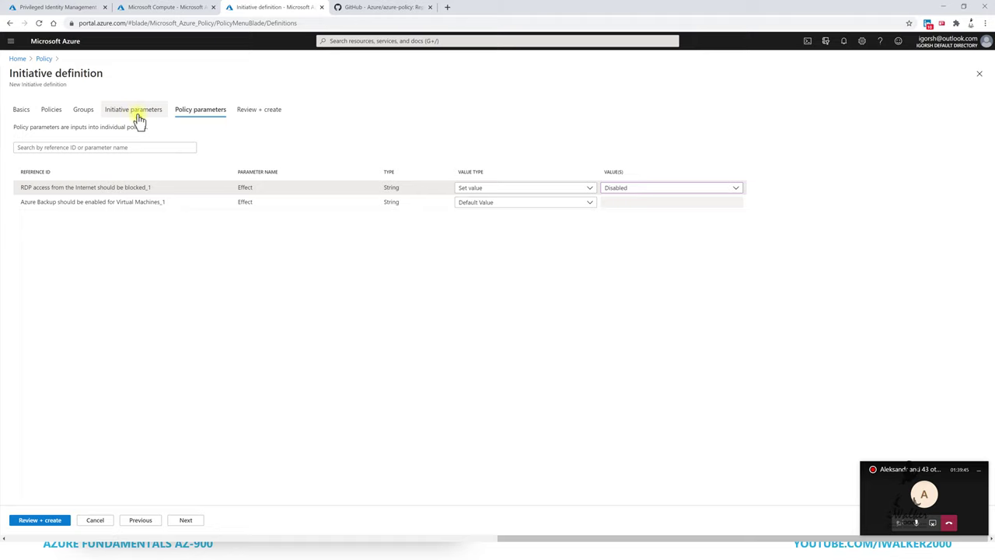
click(501, 204)
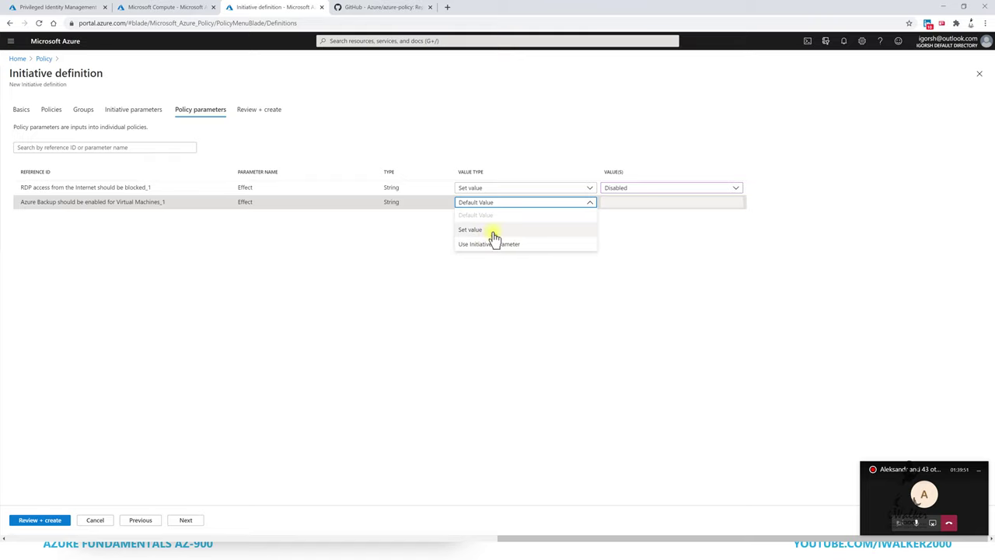
click(493, 232)
click(665, 204)
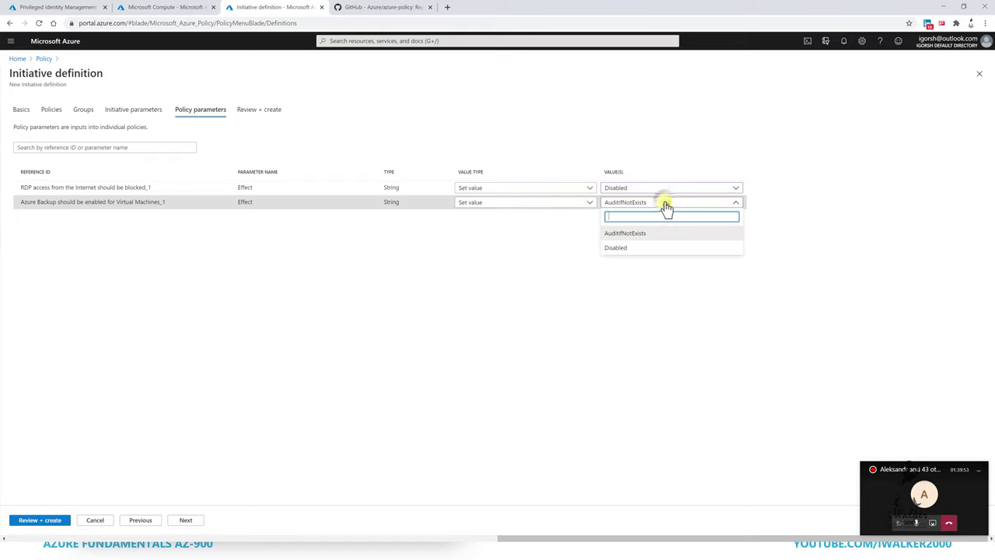
click(652, 247)
click(669, 204)
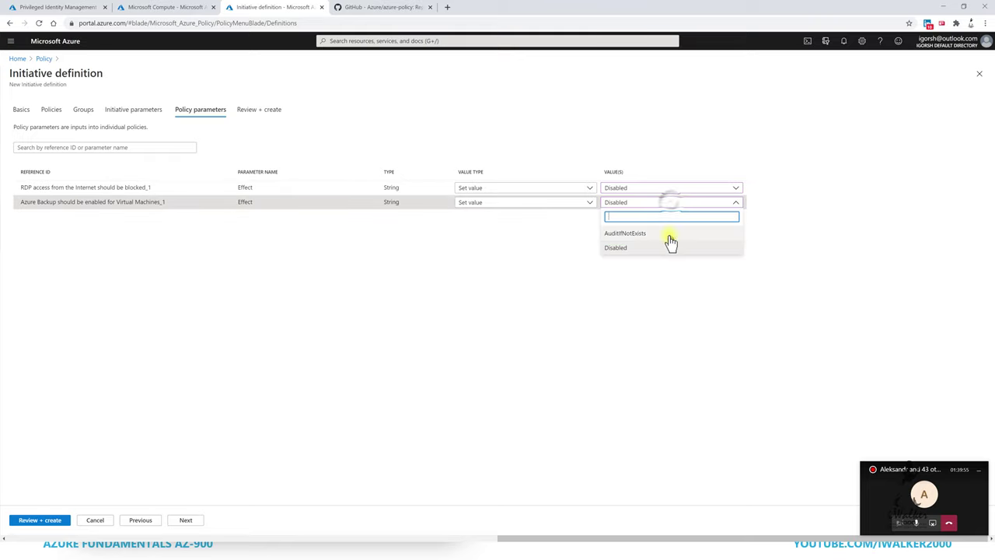
click(662, 233)
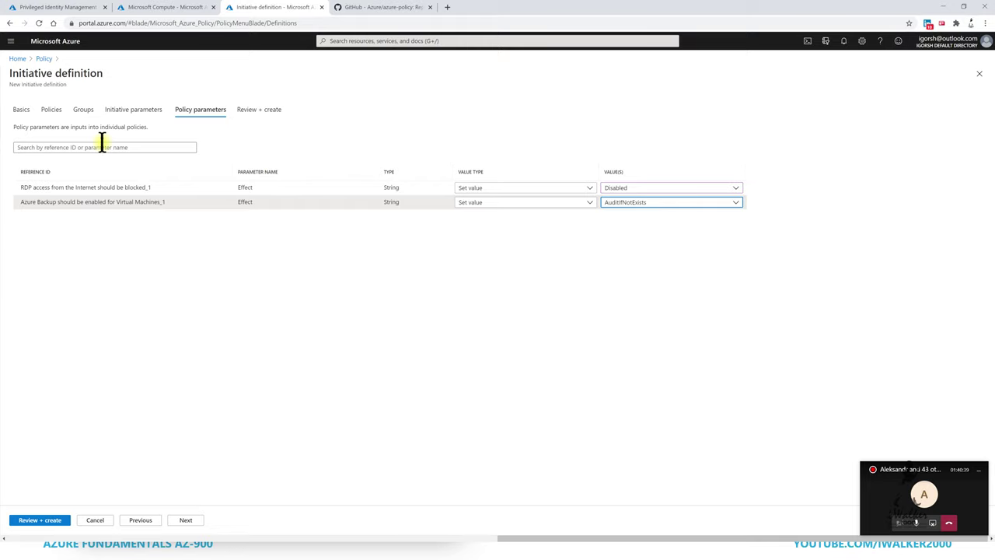
Search the automated policy definitions for Resourc and add the "Allowed resource types" policy to the initiative.
click(51, 110)
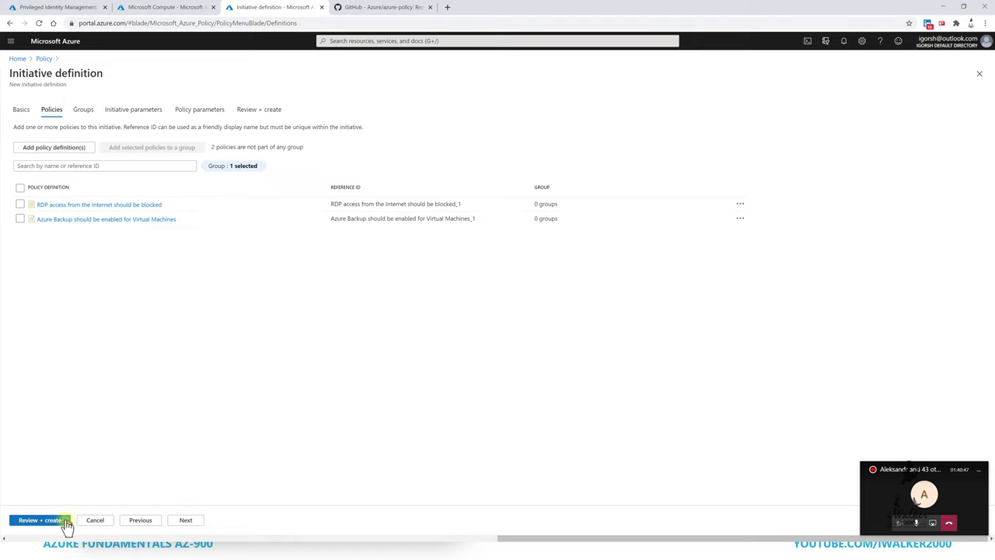
click(53, 147)
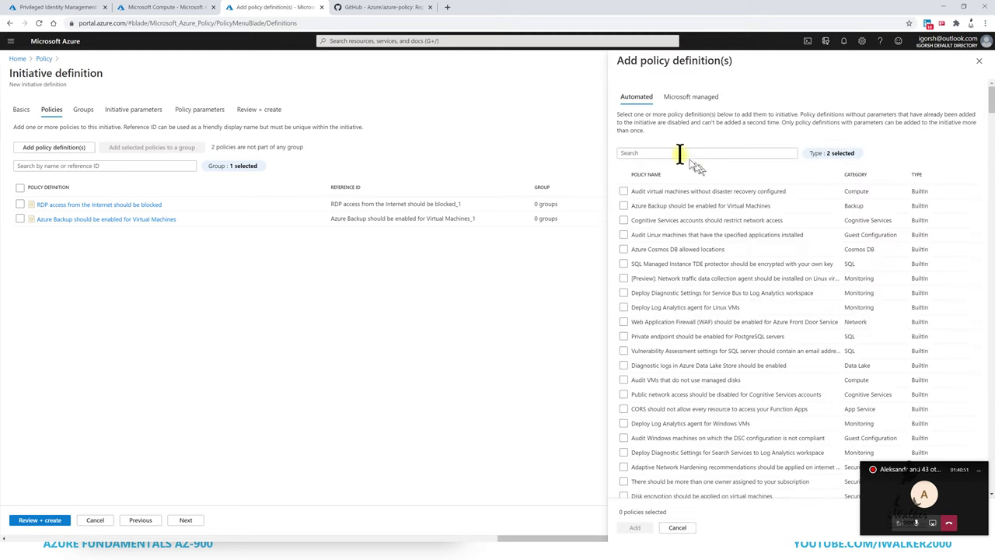
click(678, 153)
text(Res)
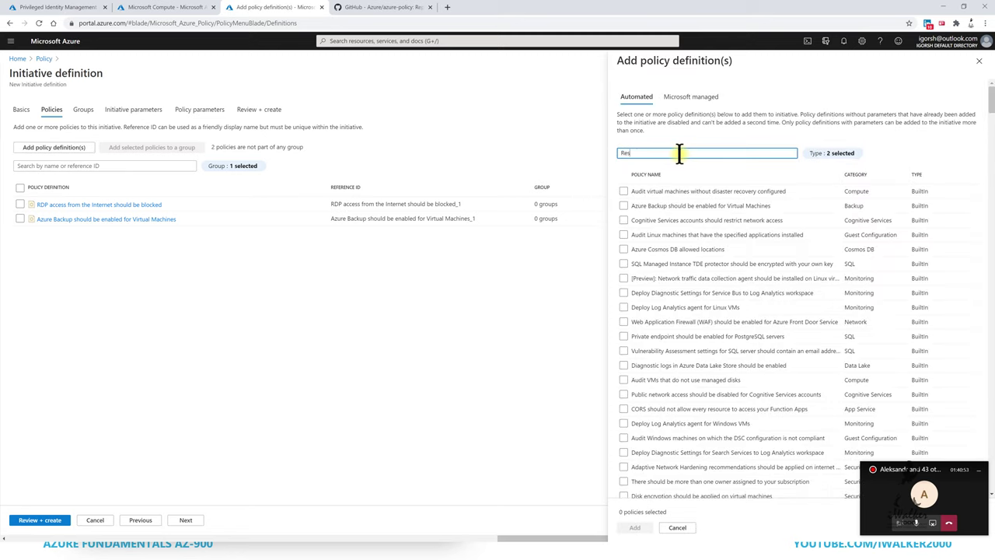
text(ourc)
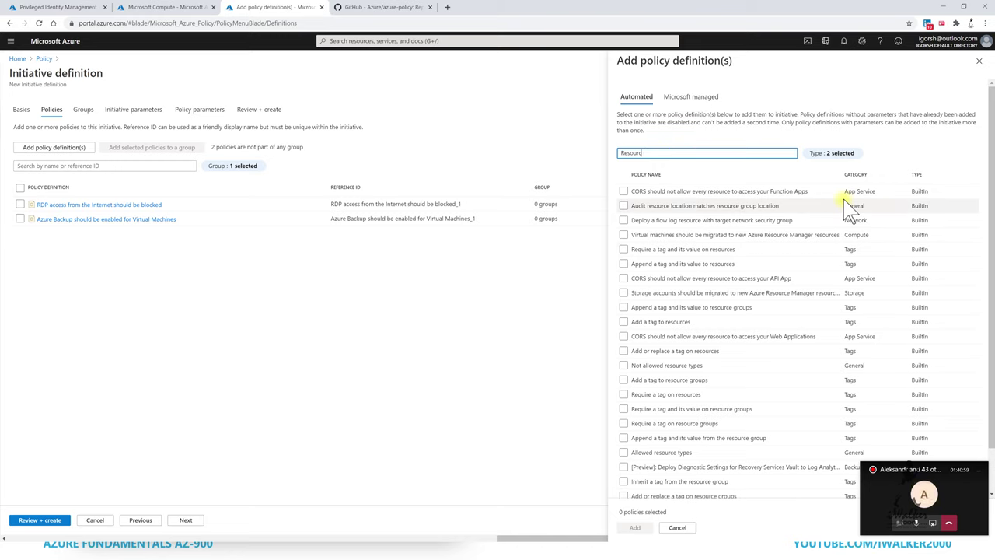
click(624, 452)
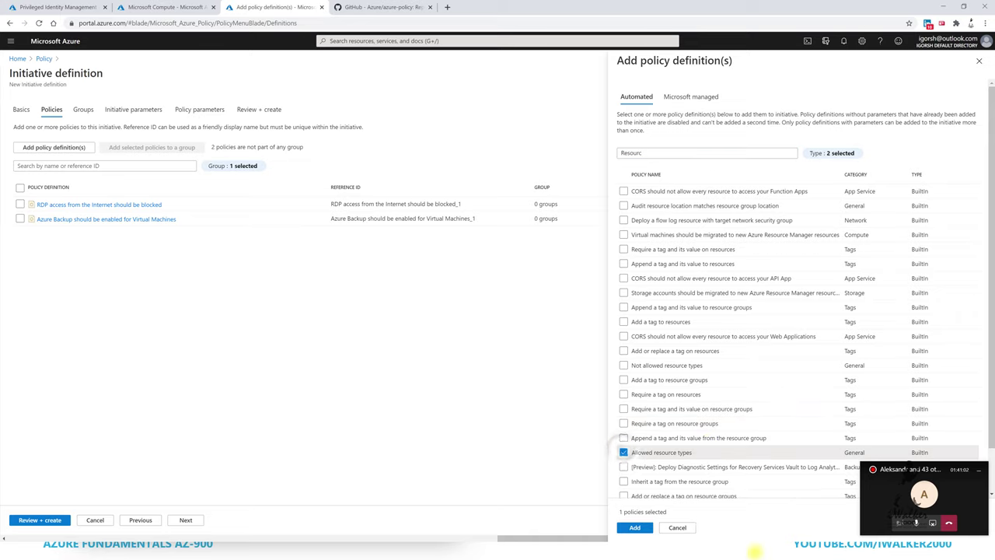
click(636, 529)
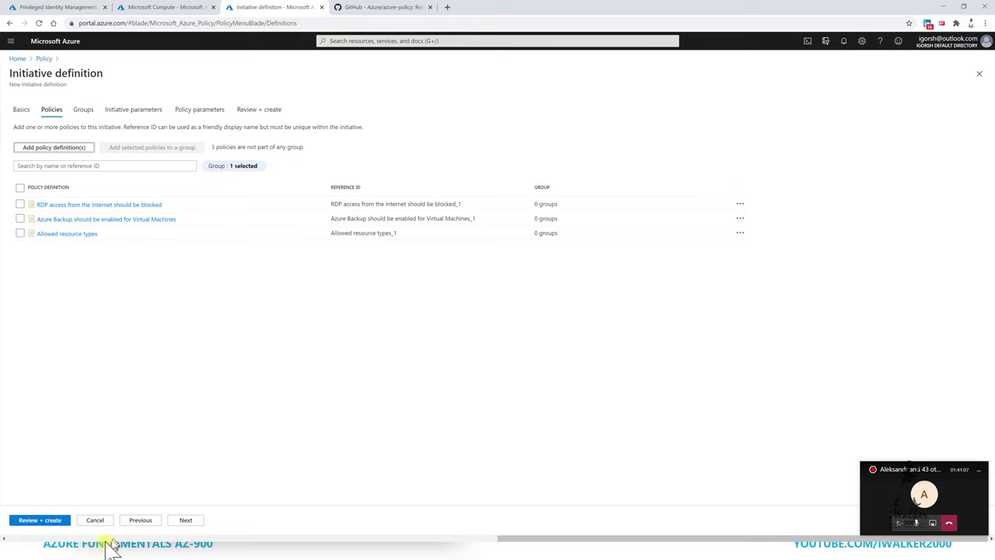
Keep Set value for the Allowed resource types policy parameter and filter its available resource types by Virtua.
click(185, 521)
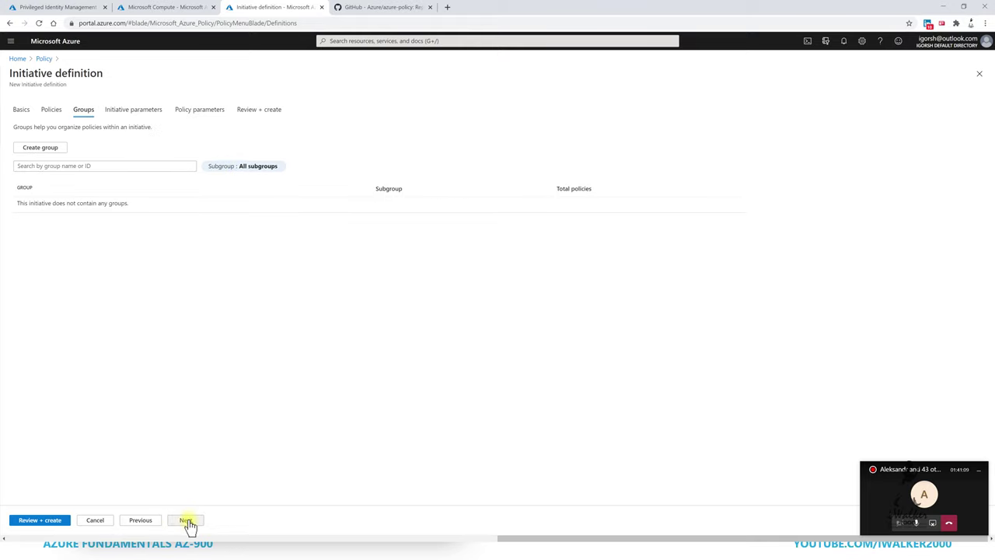
click(188, 523)
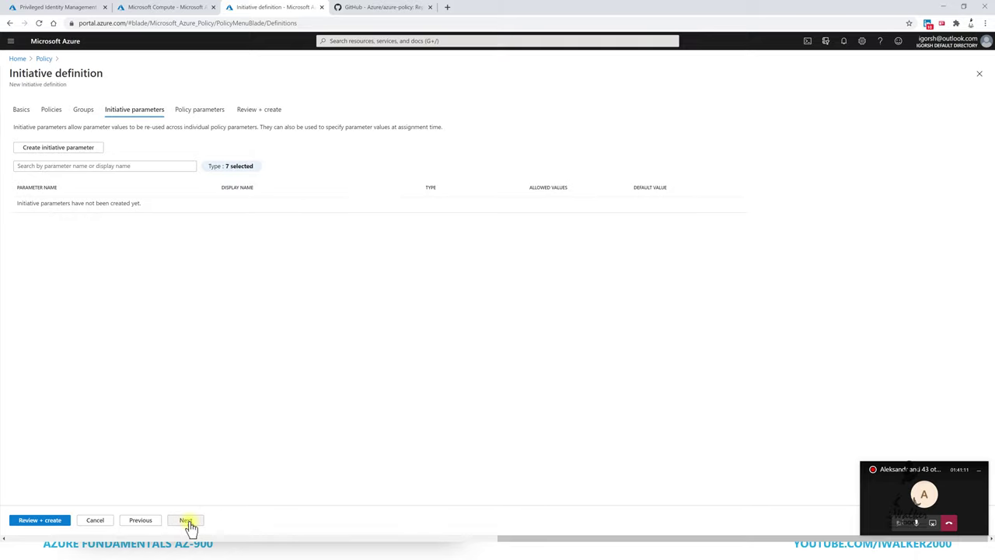
click(186, 521)
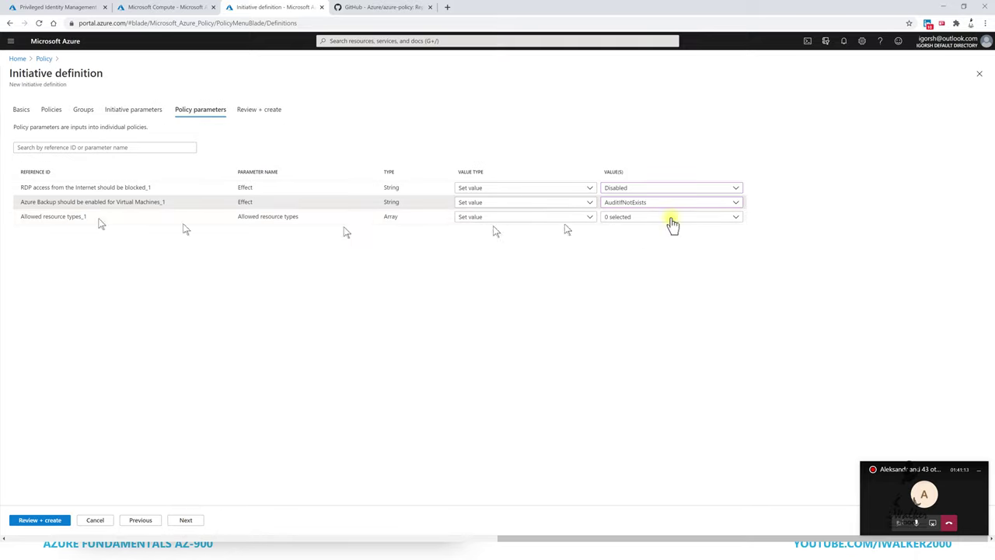
click(592, 220)
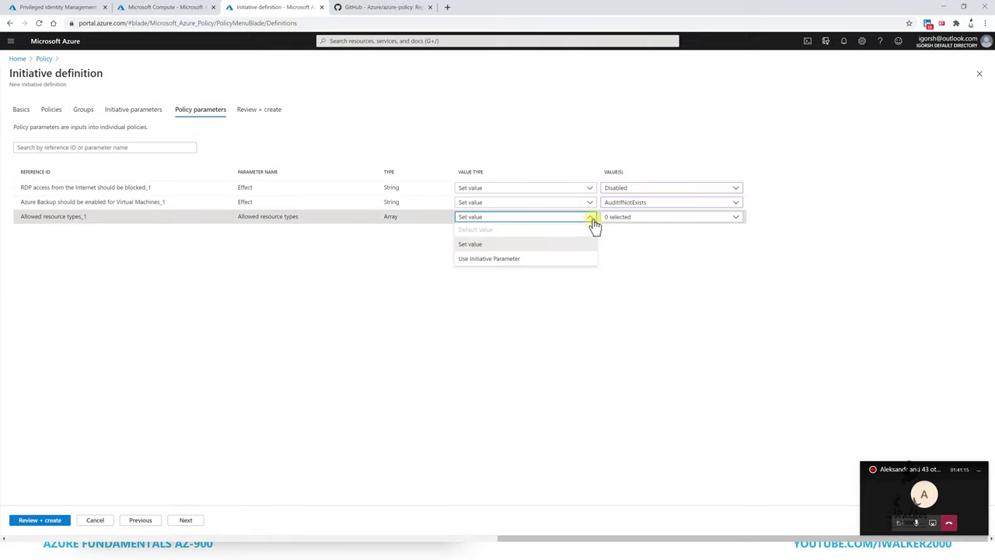
click(593, 221)
click(640, 221)
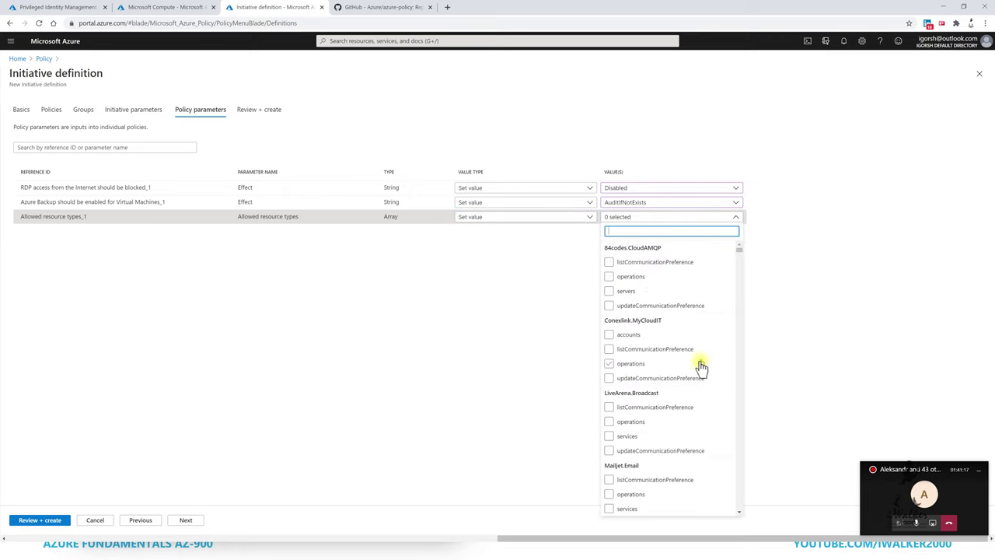
text(Vir)
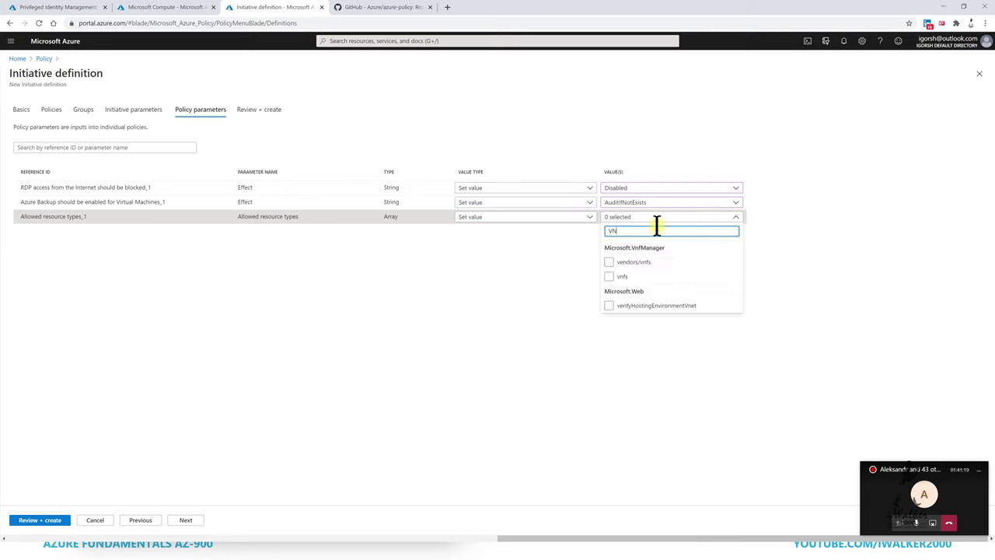
key(BackSpace)
key(BackSpace)
text(irtu)
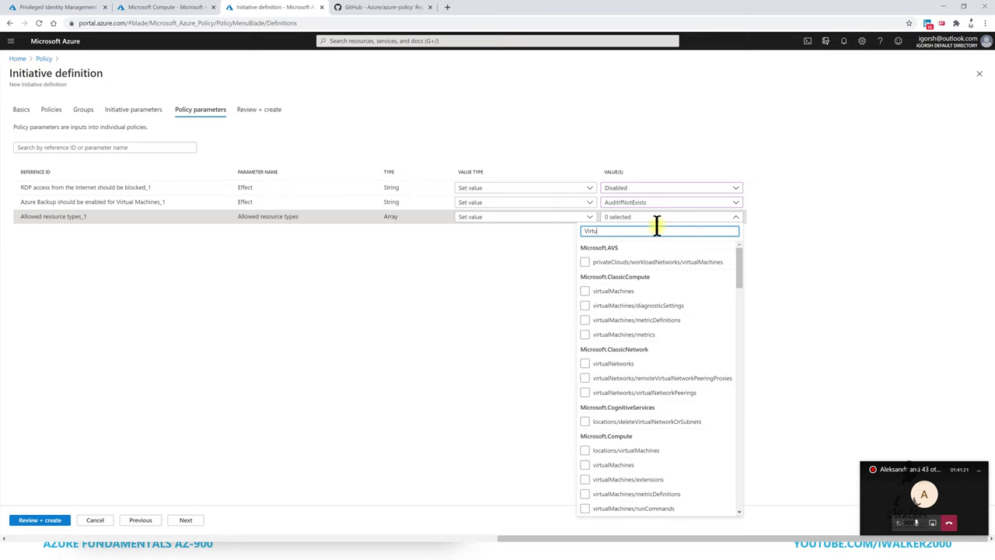
text(a)
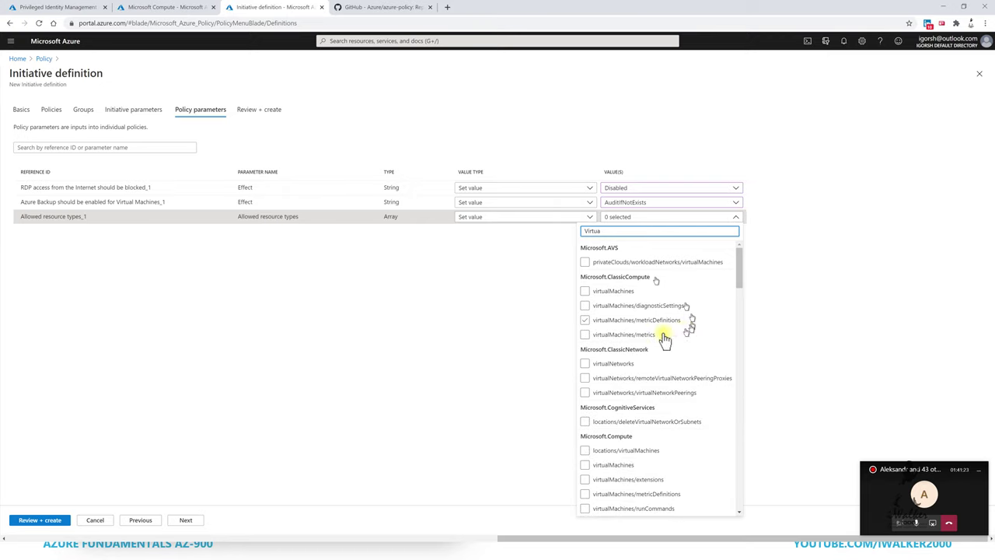
Choose virtualMachines under Microsoft.Compute as the allowed resource type, leaving the Microsoft.ClassicCompute virtualMachines entry unselected.
click(585, 291)
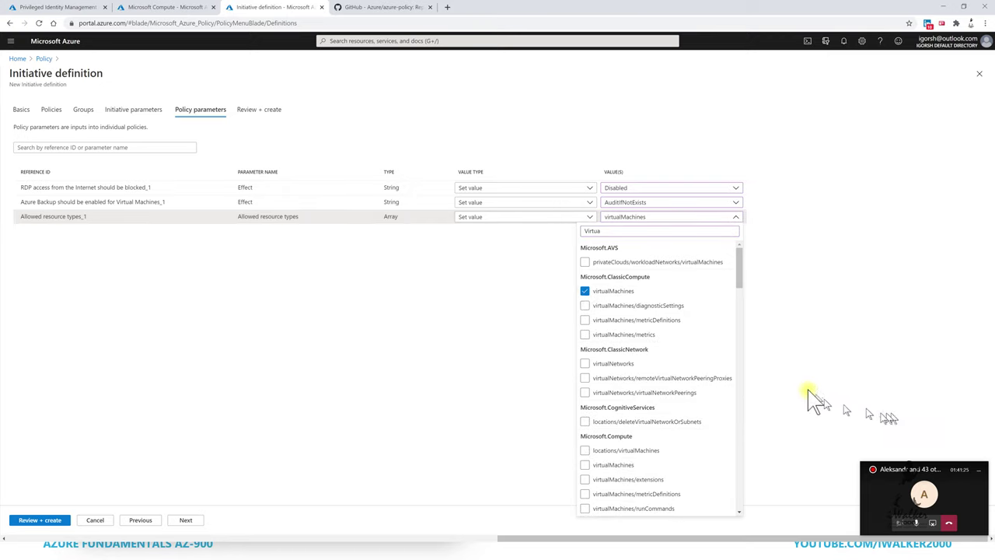
click(584, 291)
scroll(744, 280, down, 2)
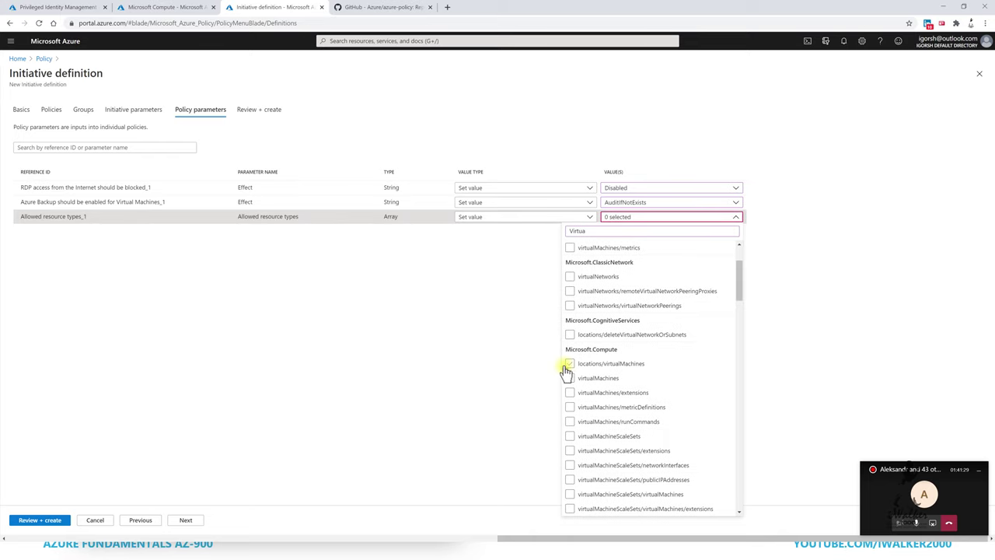
click(572, 380)
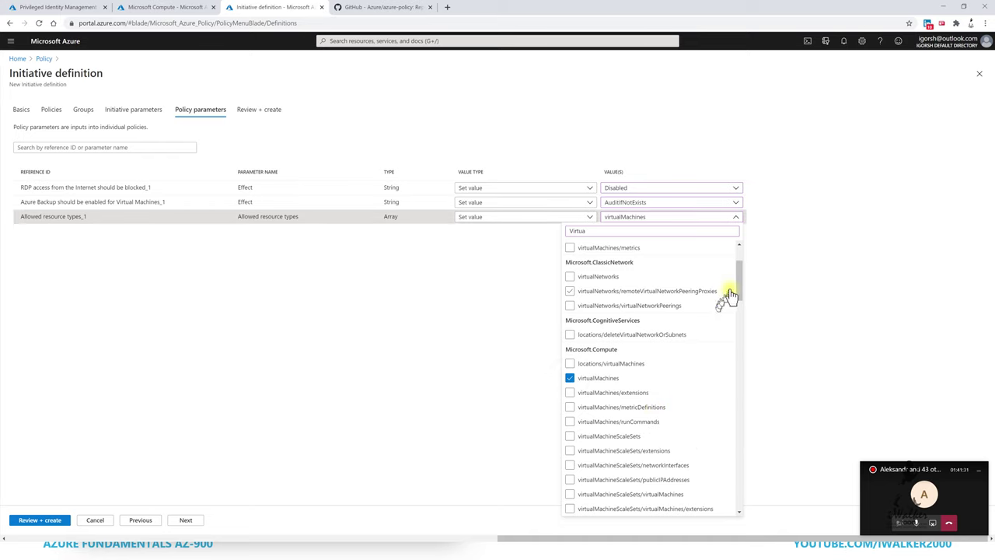
Look through the resource types filtered by Virtua and close the list, keeping only Microsoft.Compute virtualMachines selected.
drag(744, 295, 725, 278)
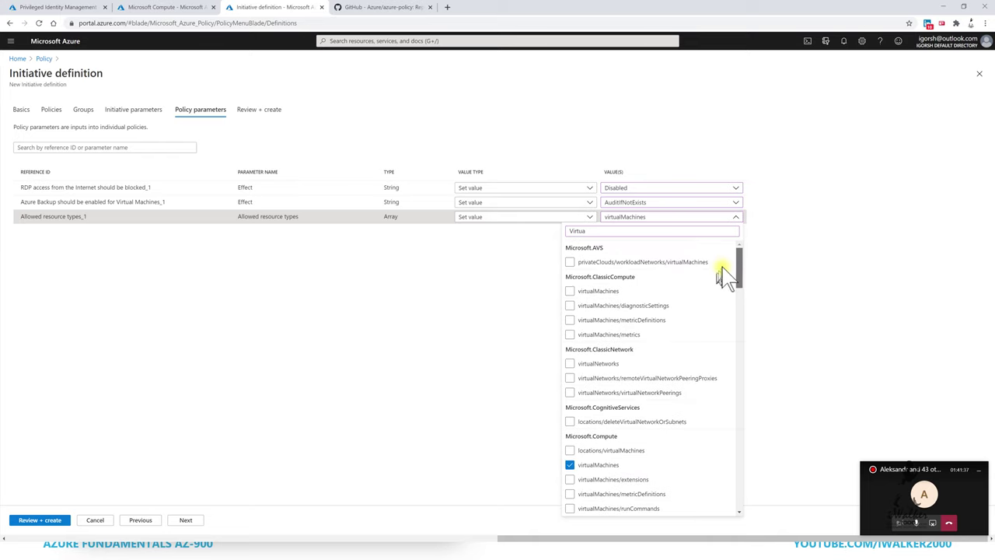
click(686, 292)
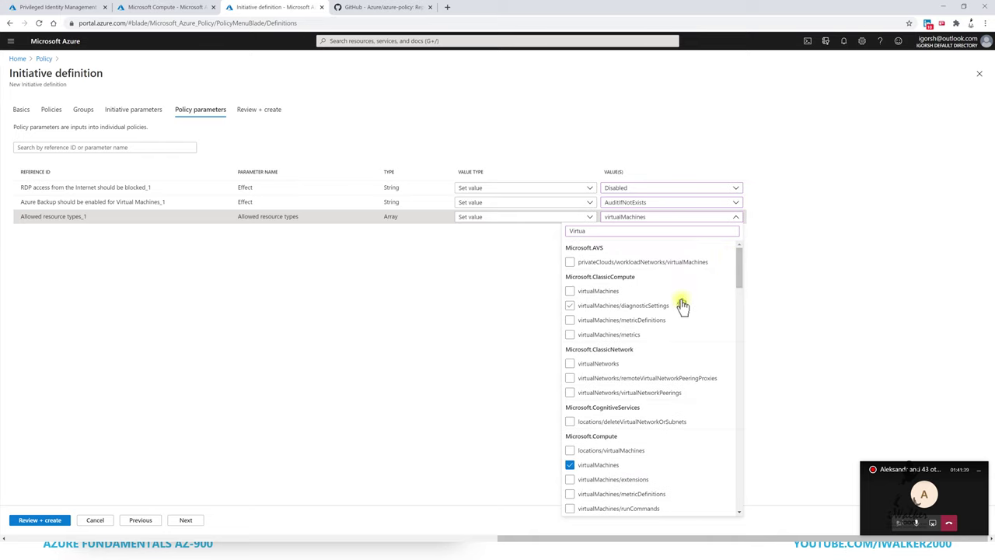
click(682, 305)
click(717, 288)
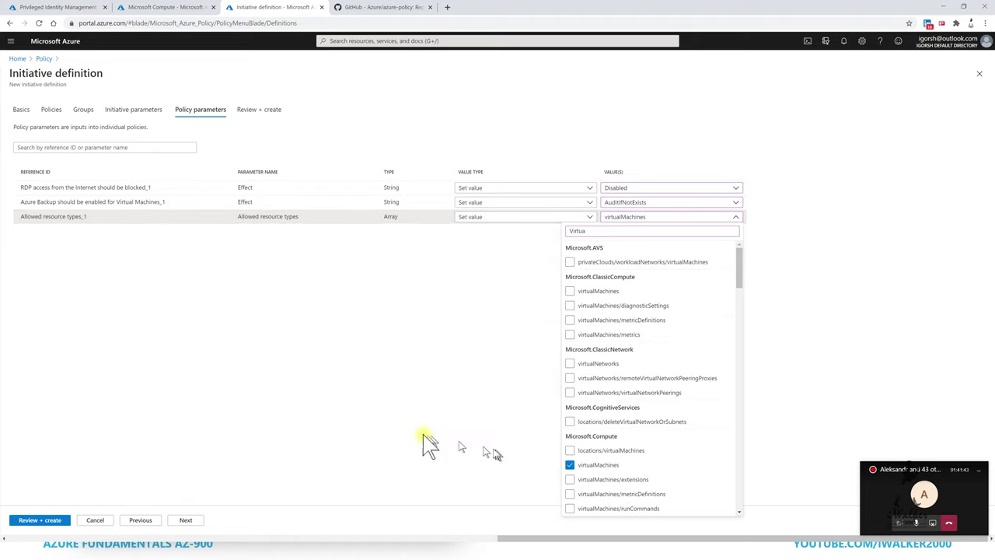
click(302, 358)
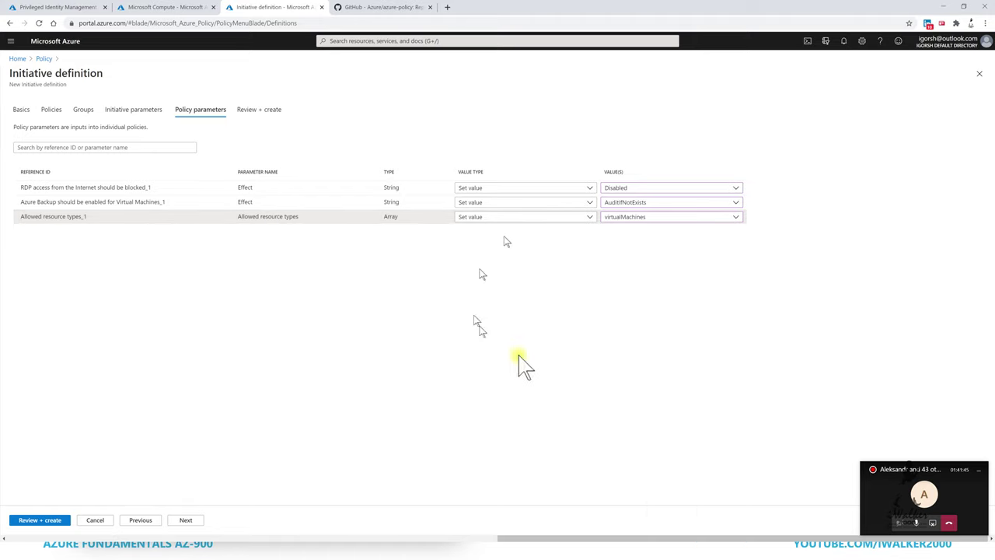
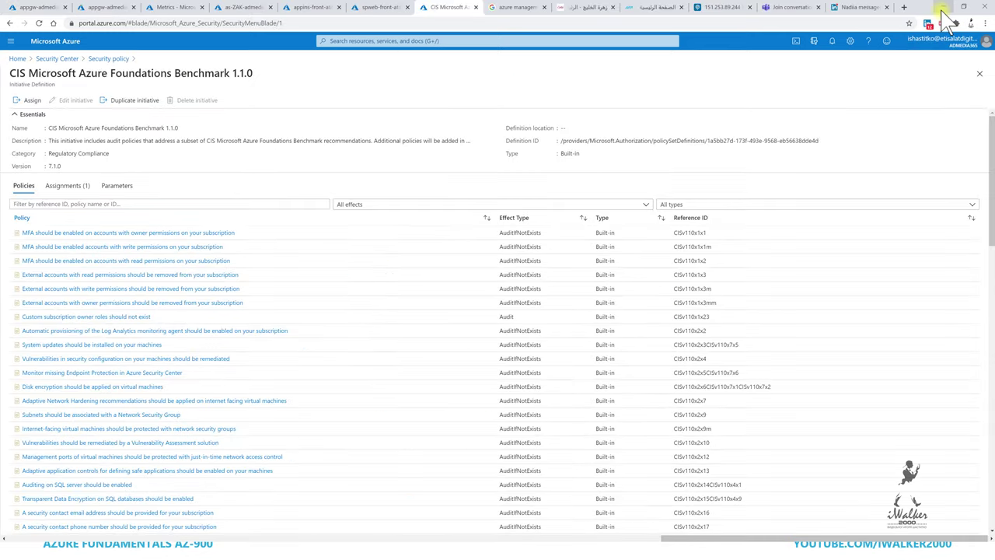
click(941, 8)
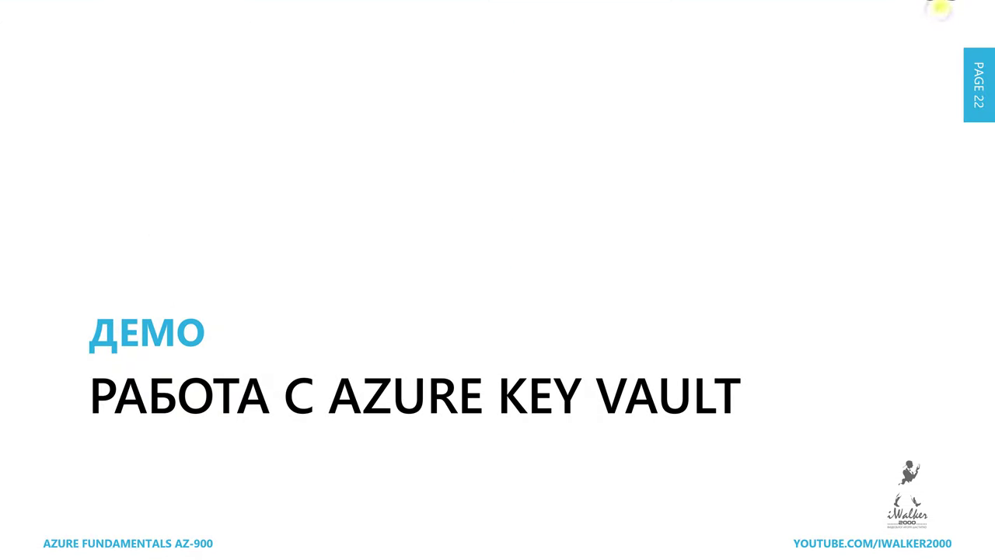
click(664, 154)
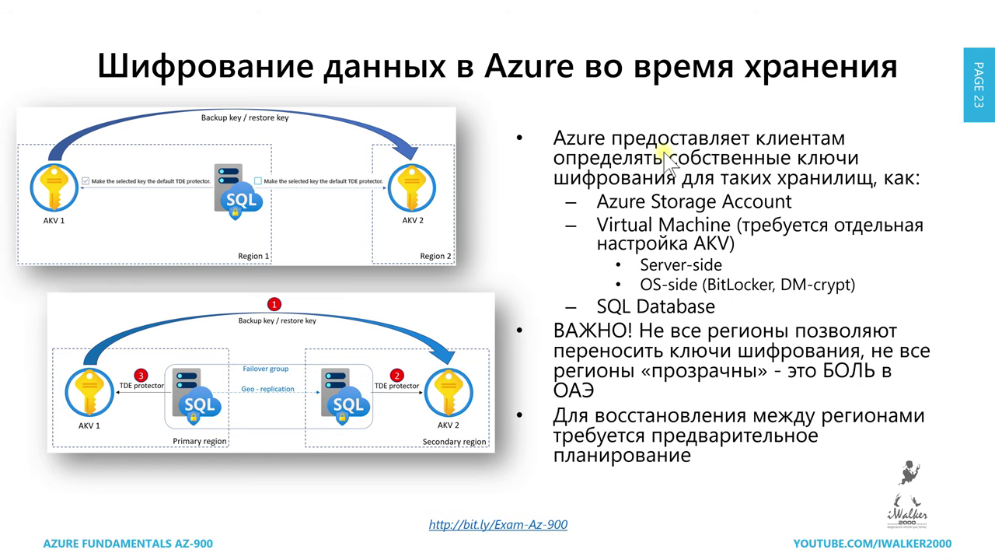
Switch to the Chrome window with the Azure portal home page, search for sa and open the sadashproddataun storage account.
key(alt+Tab)
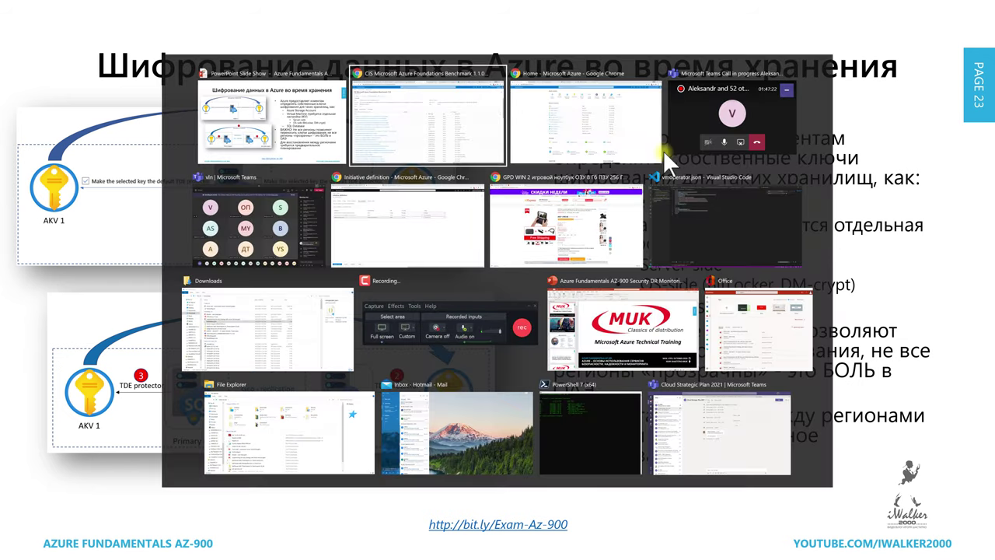
key(alt+Tab)
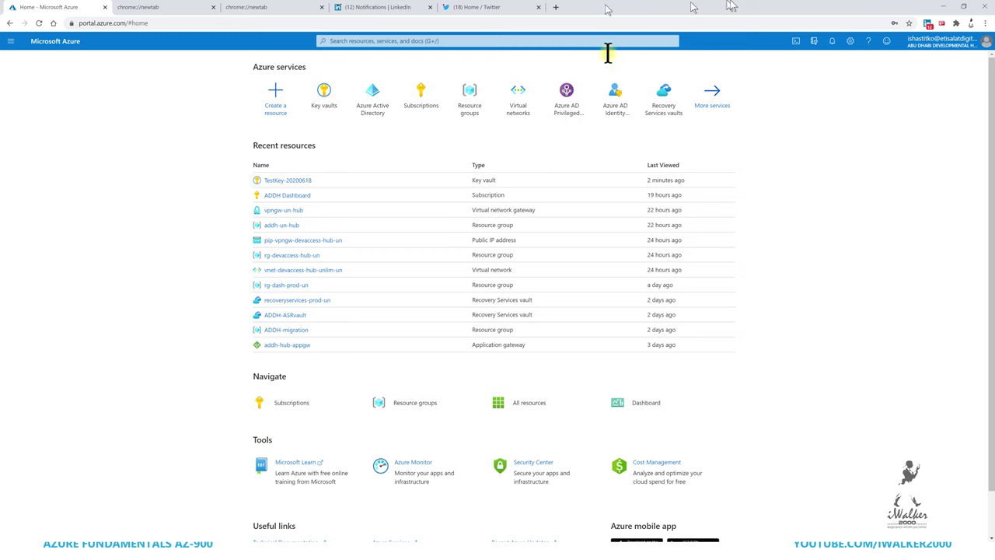
click(432, 41)
text(sa)
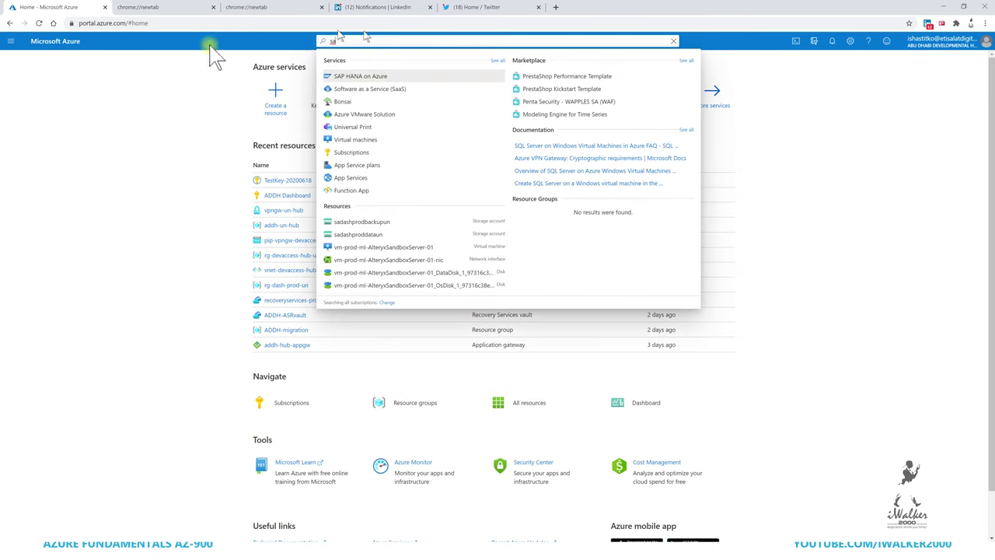
click(382, 237)
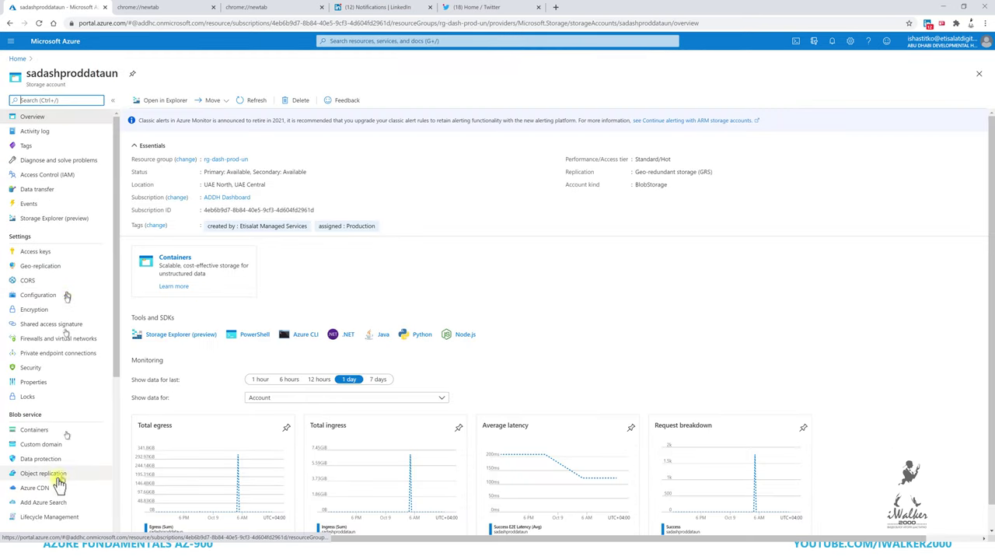
Review the storage account's Data protection options and its Security recommendations.
click(40, 459)
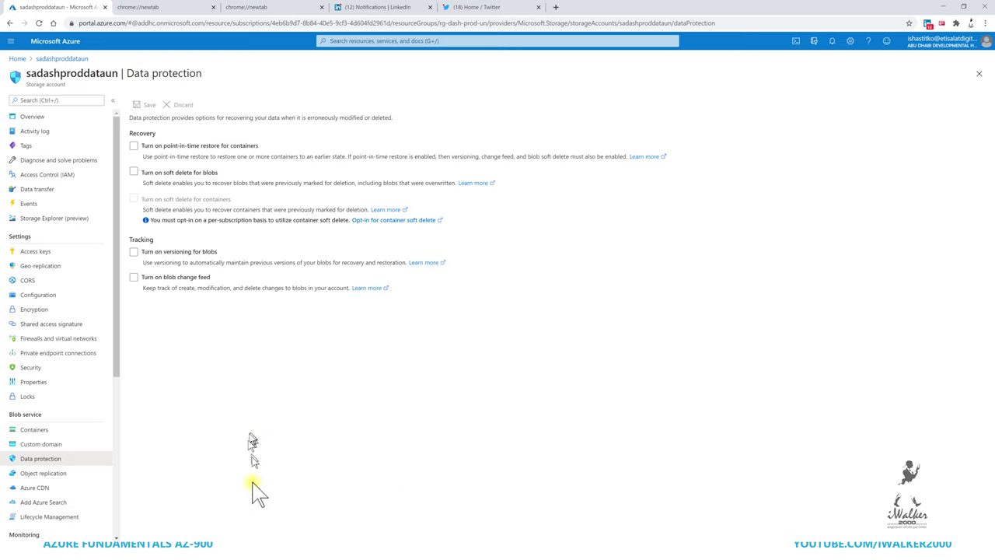
scroll(80, 423, down, 1)
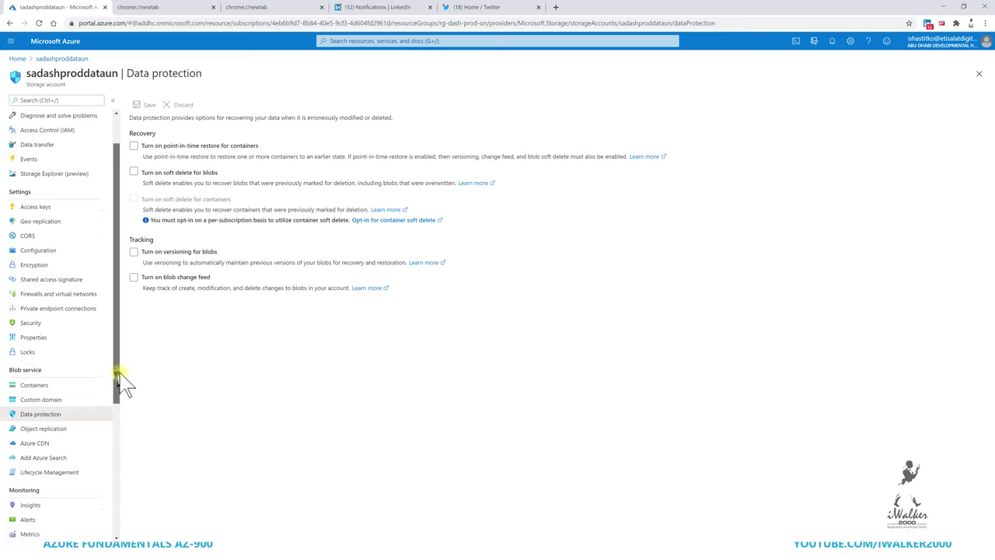
scroll(78, 379, up, 1)
click(28, 335)
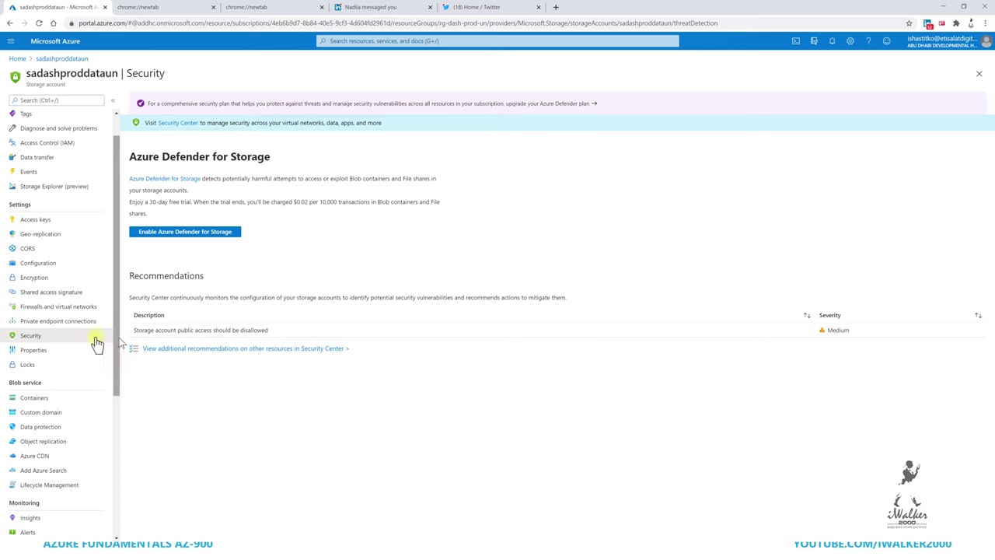
Examine the storage account's Encryption settings, including the encryption type, current key, automated key rotation and key version in use.
click(34, 278)
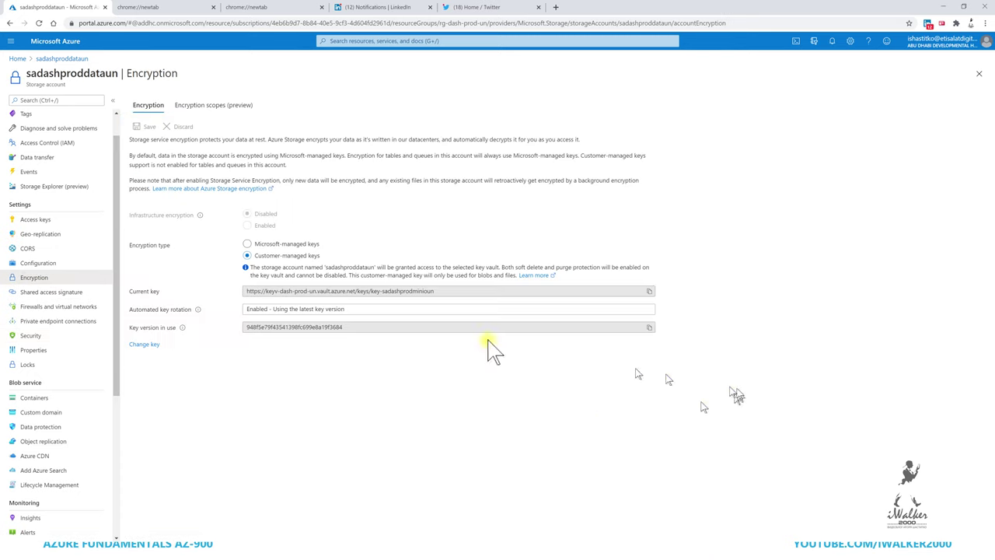
click(278, 327)
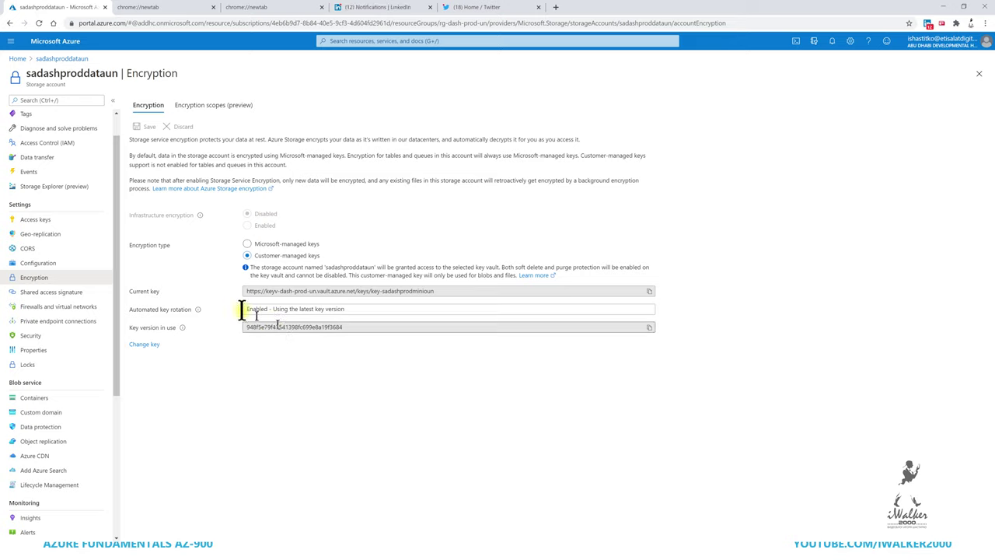
click(420, 328)
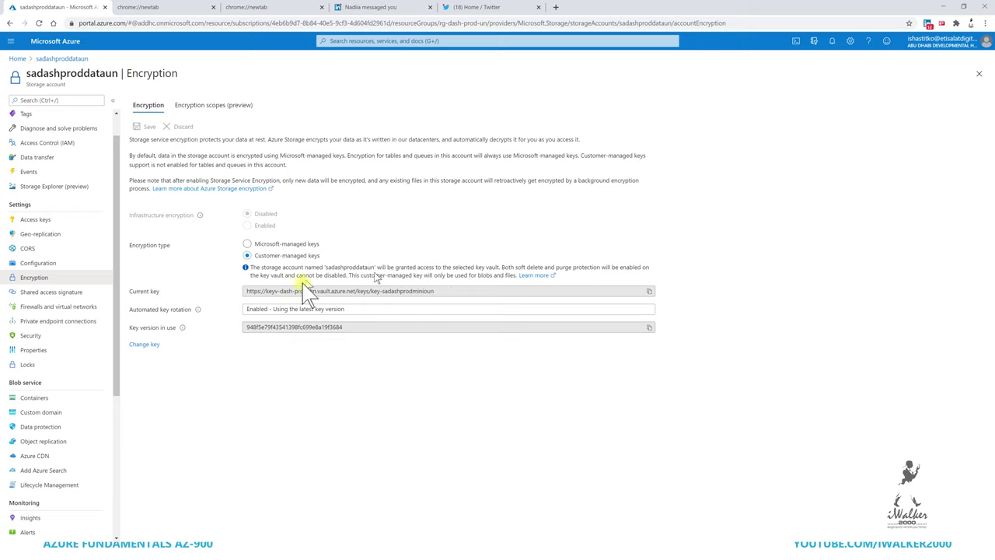
Search the portal for sql, open the sqldb-stg-dl database and check its Transparent data encryption settings.
click(393, 42)
text(sql)
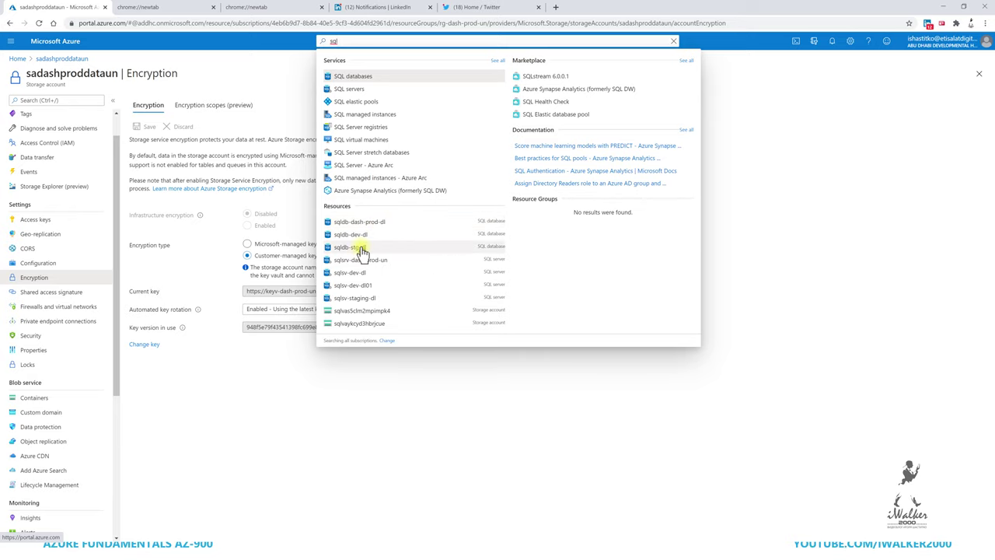
click(362, 249)
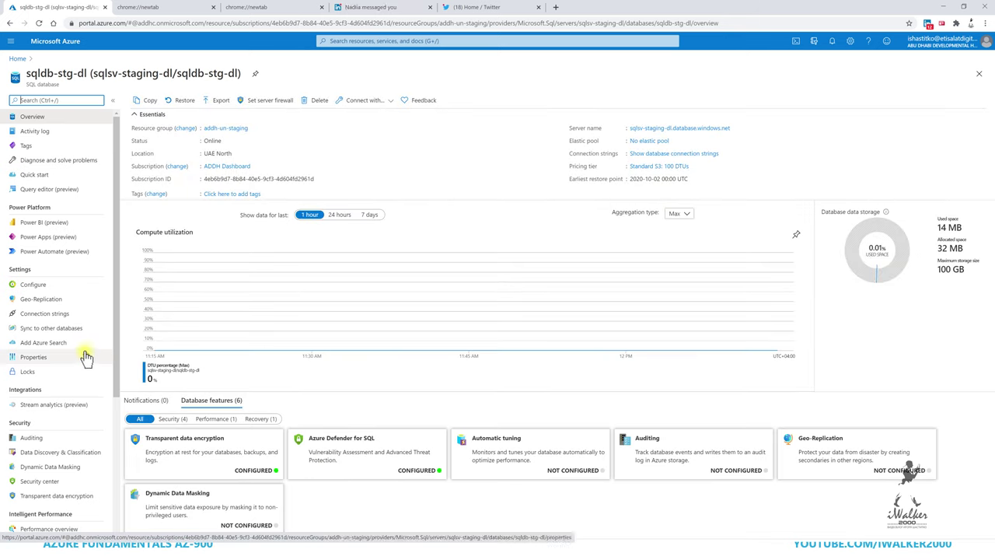
scroll(86, 356, down, 2)
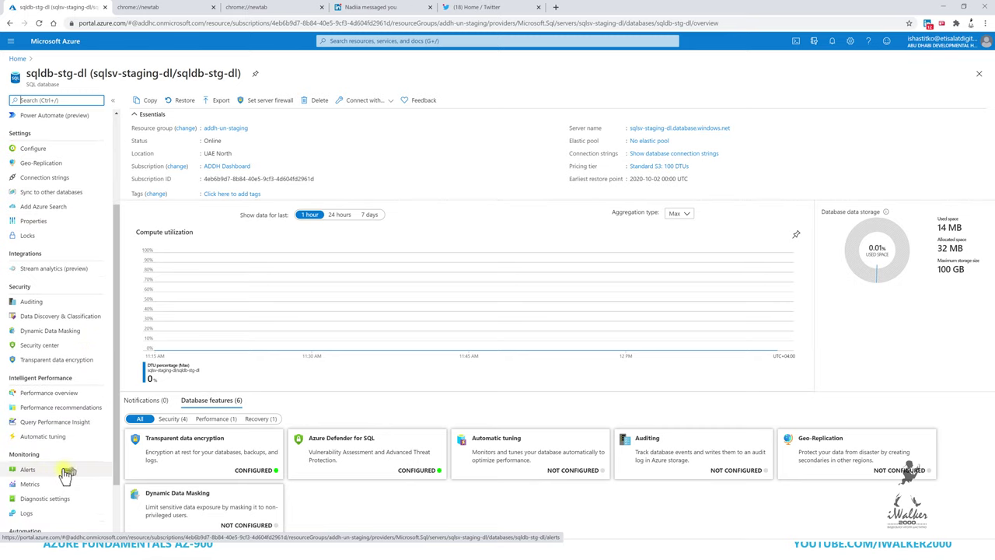
click(54, 359)
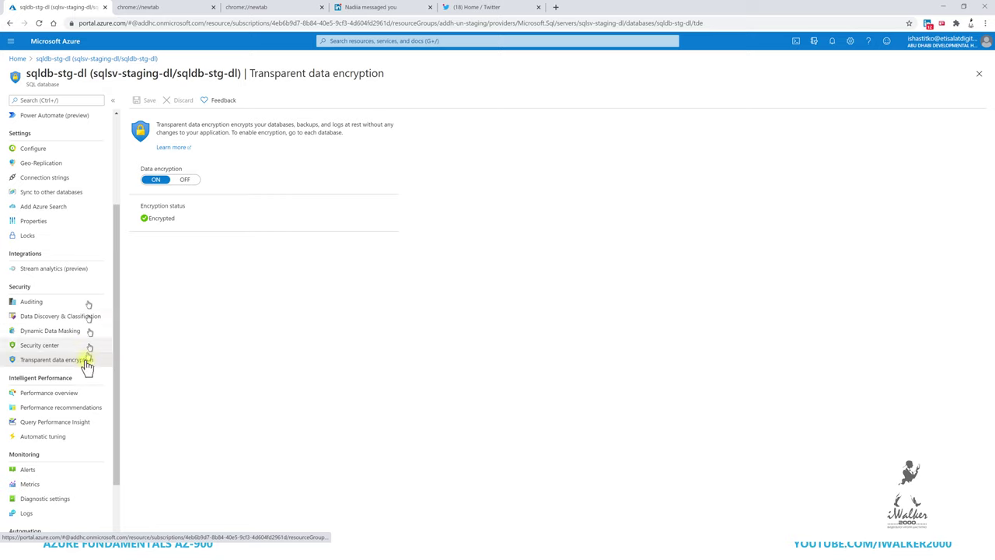
Go from the database overview to its server sqlsv-staging-dl and inspect the server's Transparent data encryption key settings.
scroll(87, 336, up, 3)
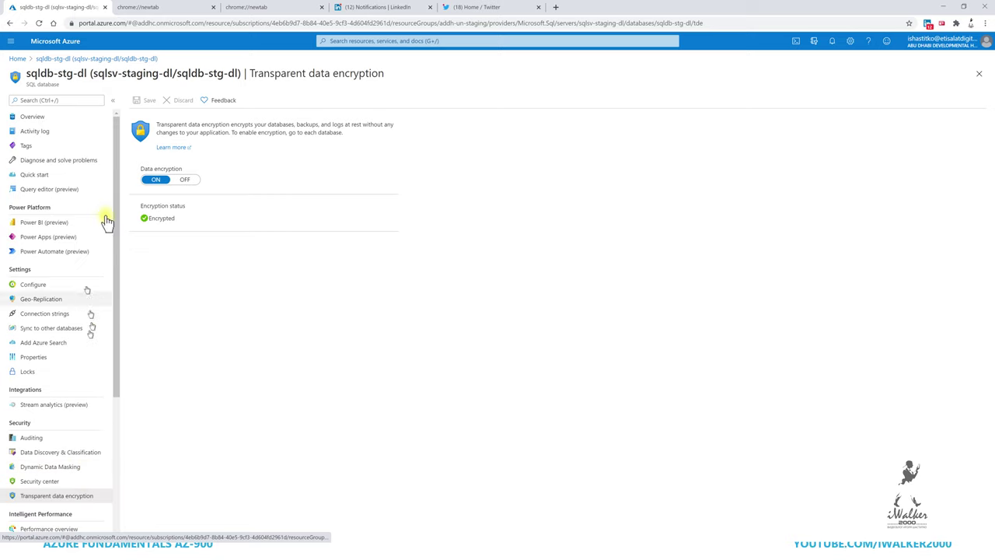
click(78, 116)
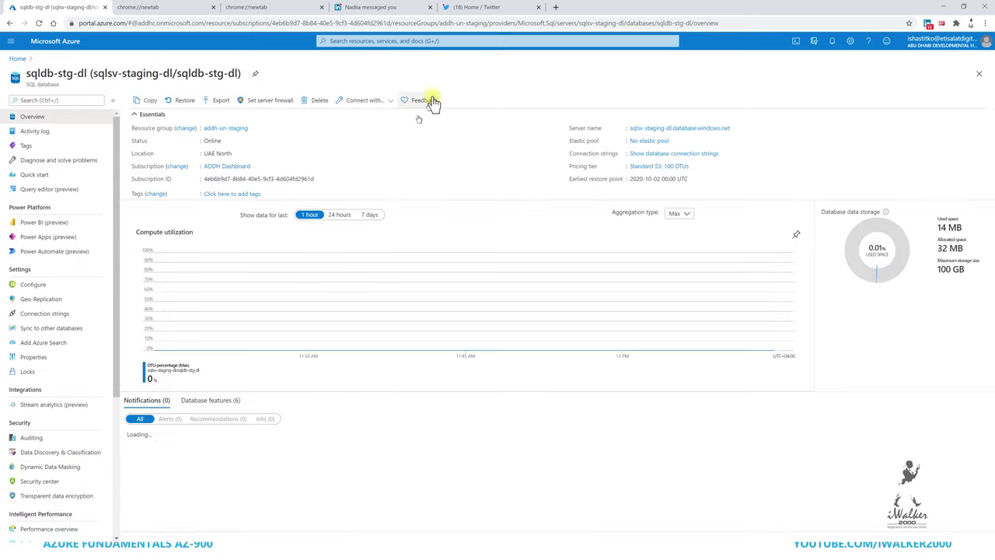
click(677, 129)
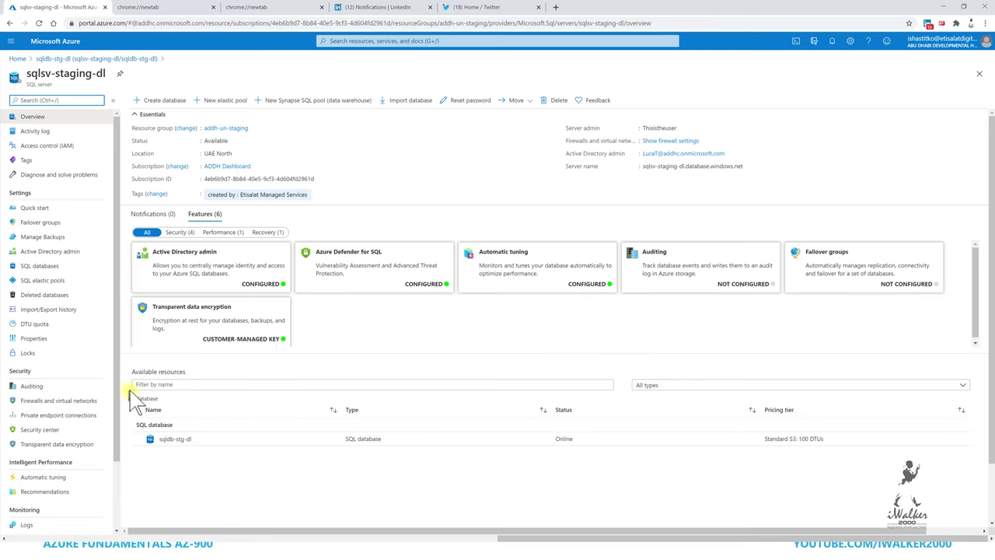
click(61, 447)
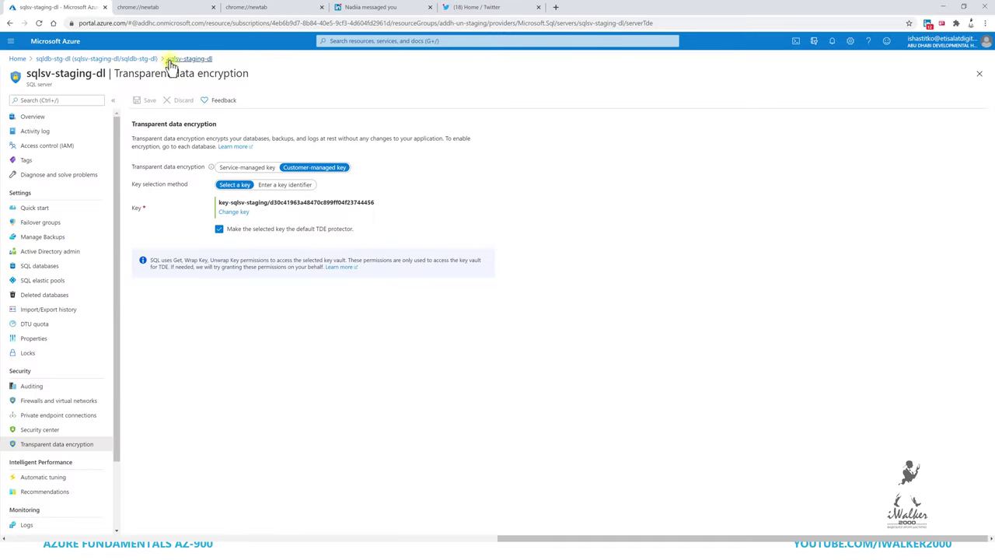
Return to the portal home page and search the resources for vm.
click(18, 59)
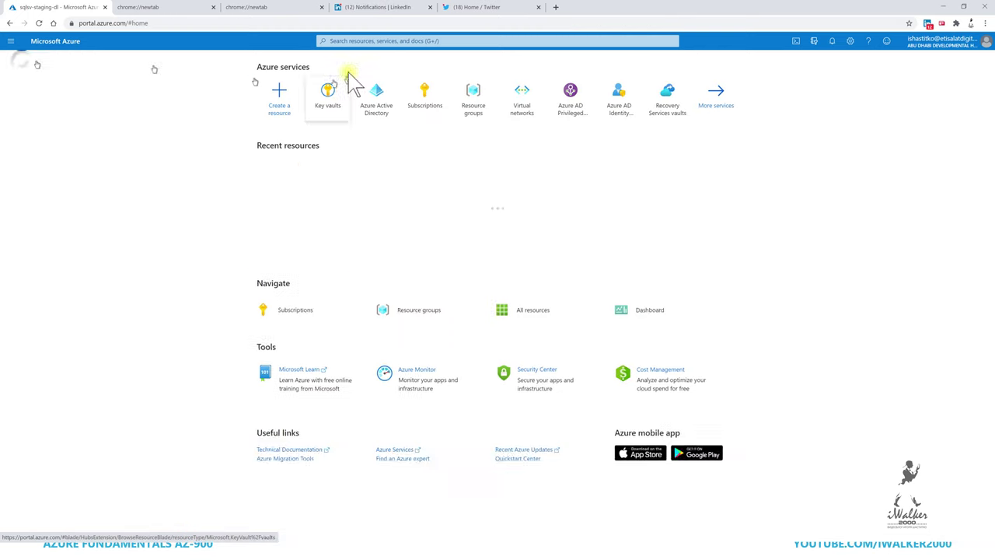
click(410, 41)
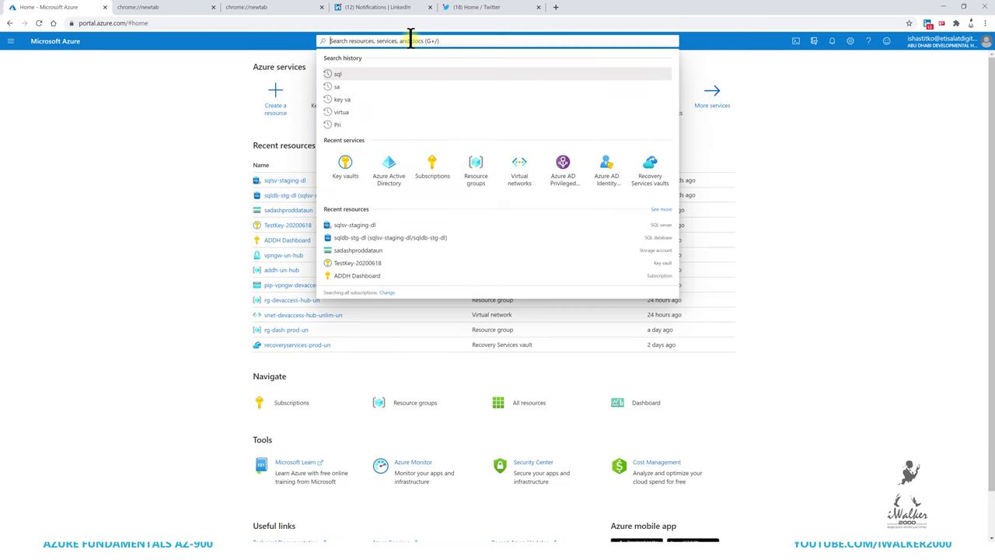
text(vm)
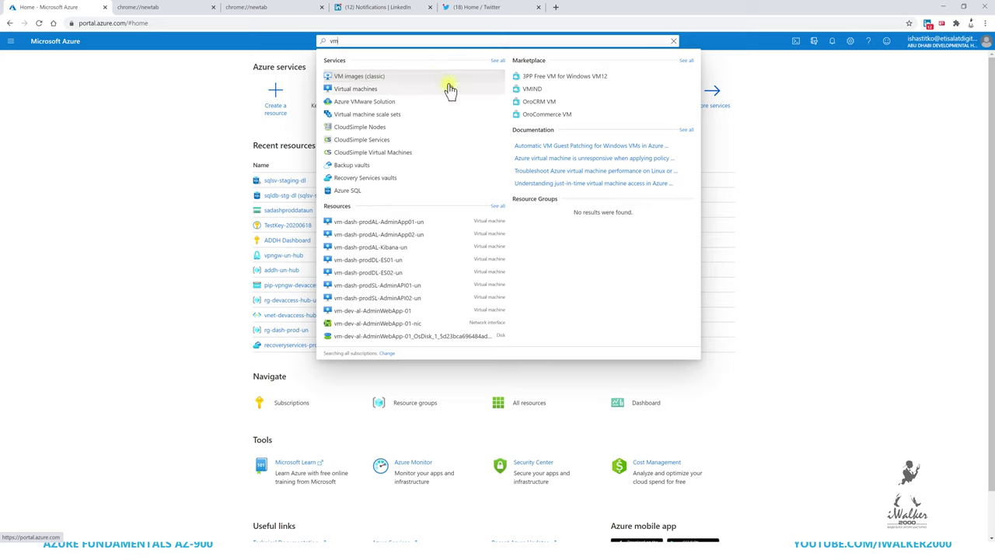
text(-pu)
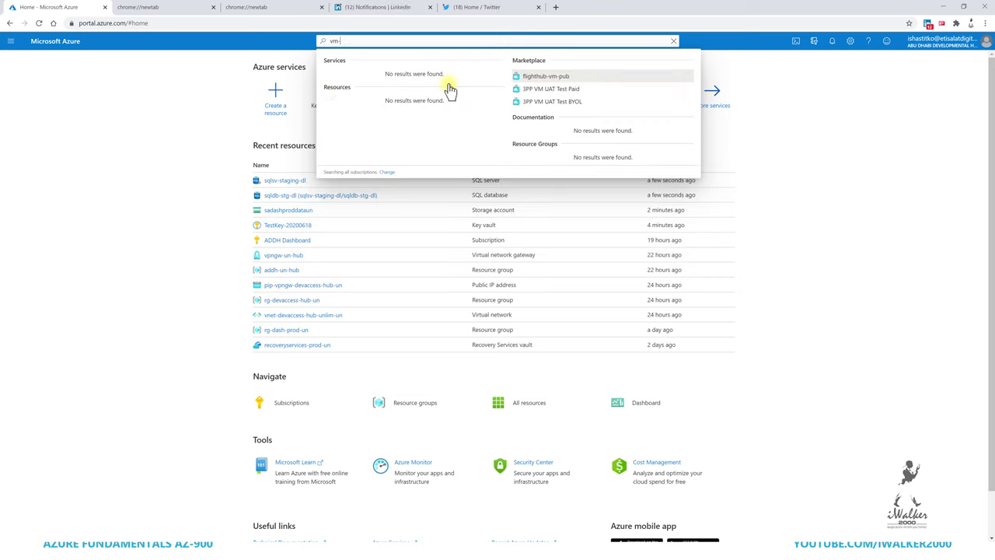
key(BackSpace)
text(jump)
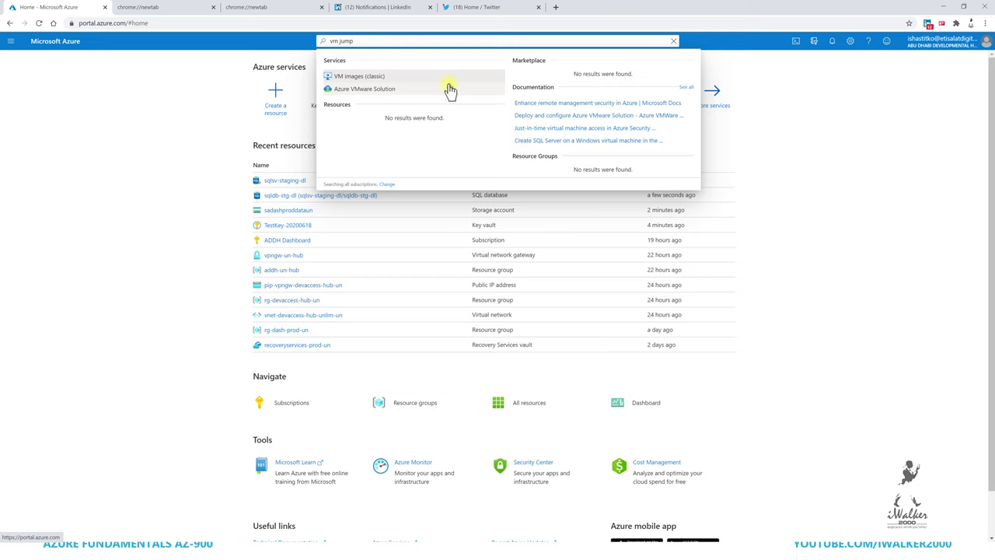
key(BackSpace)
key(BackSpace)
key(BackSpace)
key(BackSpace)
key(BackSpace)
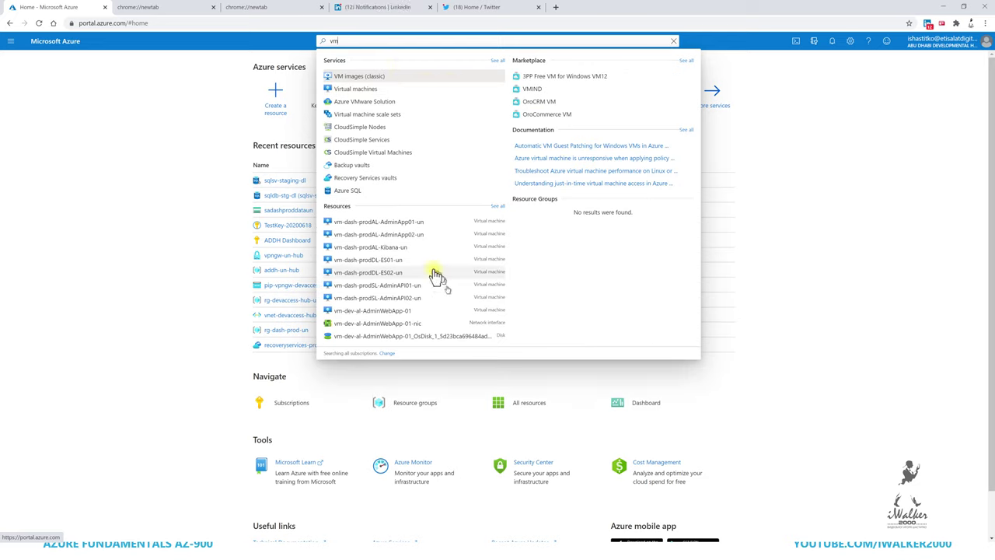
Open the vm-dash-prodAL-Kibana-un virtual machine and examine its OS disk's encryption type and the explanation of the encryption options.
click(416, 253)
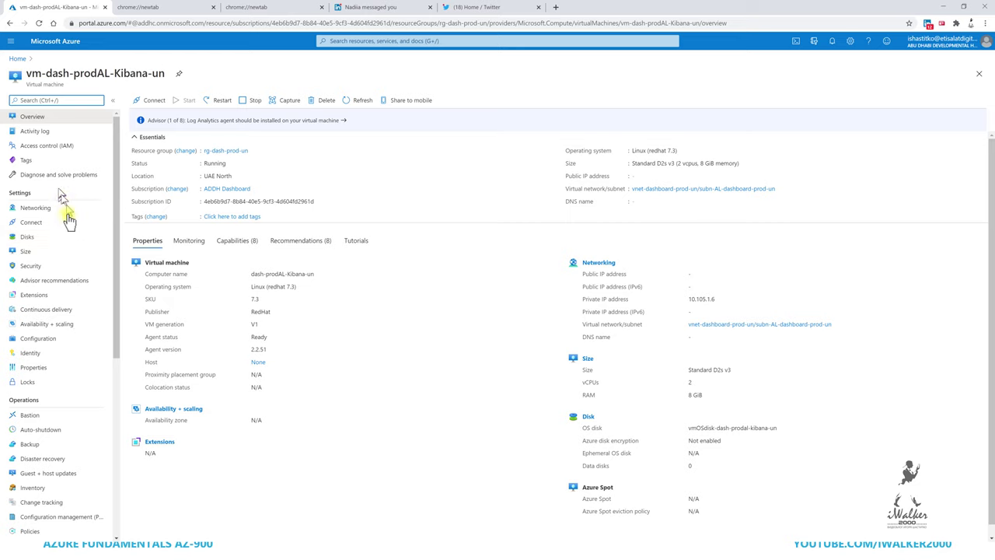
click(59, 233)
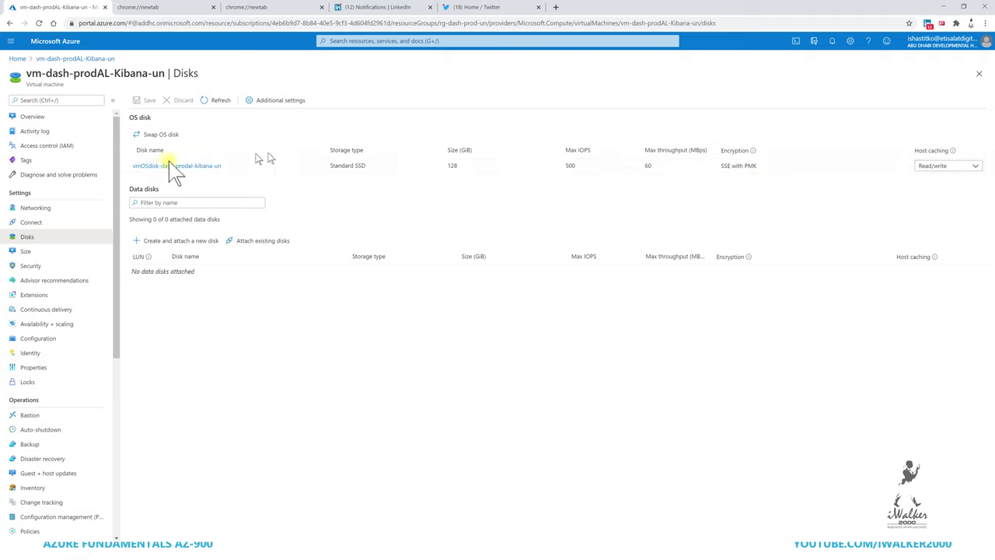
drag(137, 171, 731, 167)
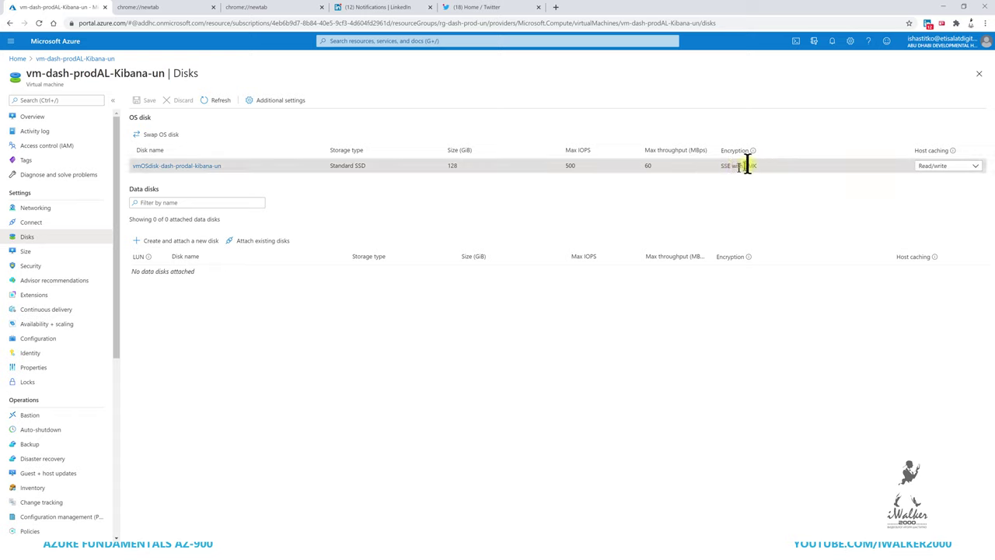
mouse_move(752, 152)
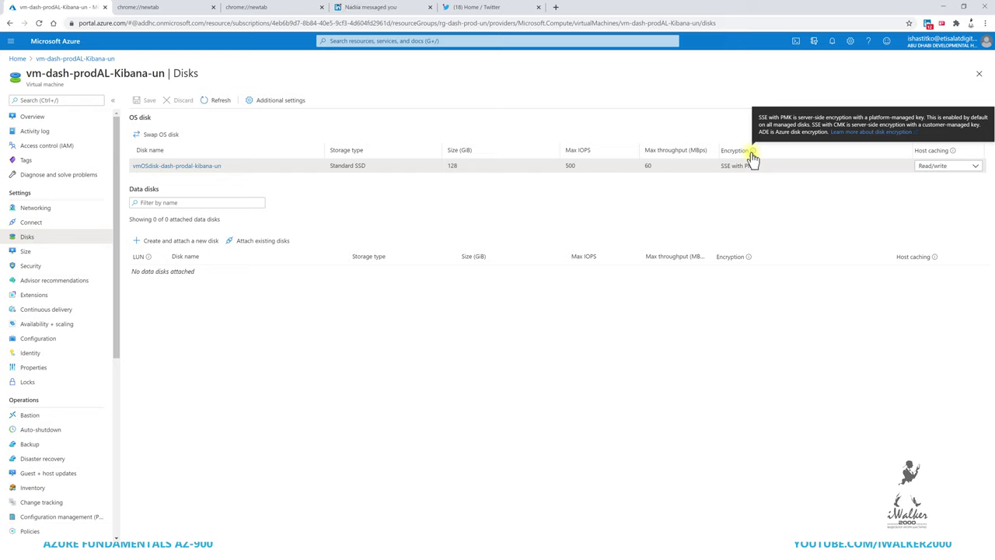
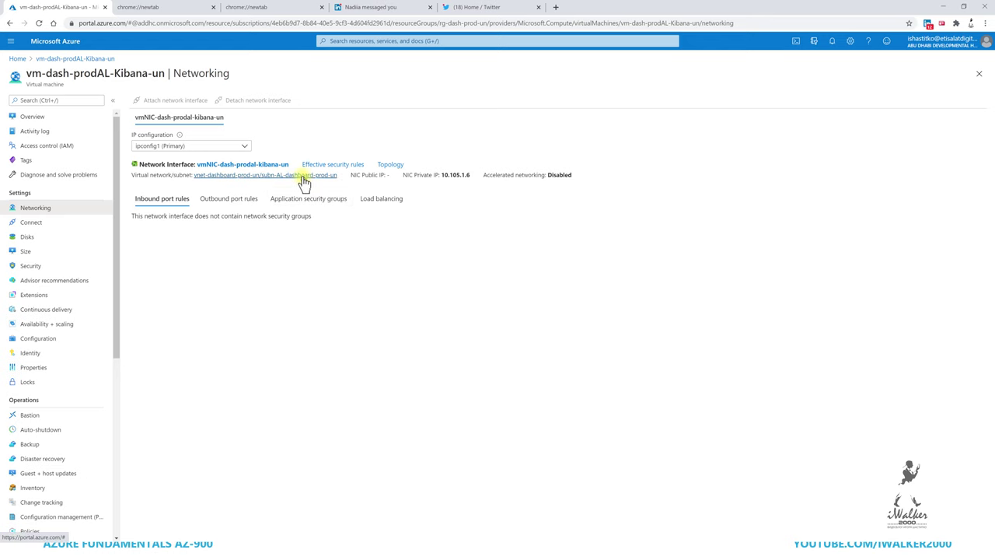
Open the virtual machine's virtual network, go to its subnets and inspect the settings of subn-AL-dashboard-prod-un without changing them.
click(304, 176)
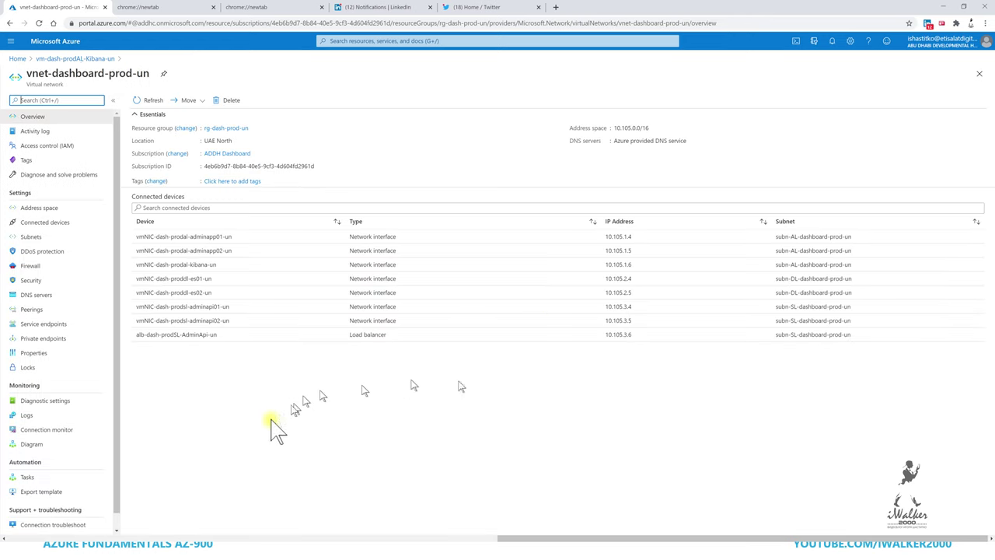
click(20, 237)
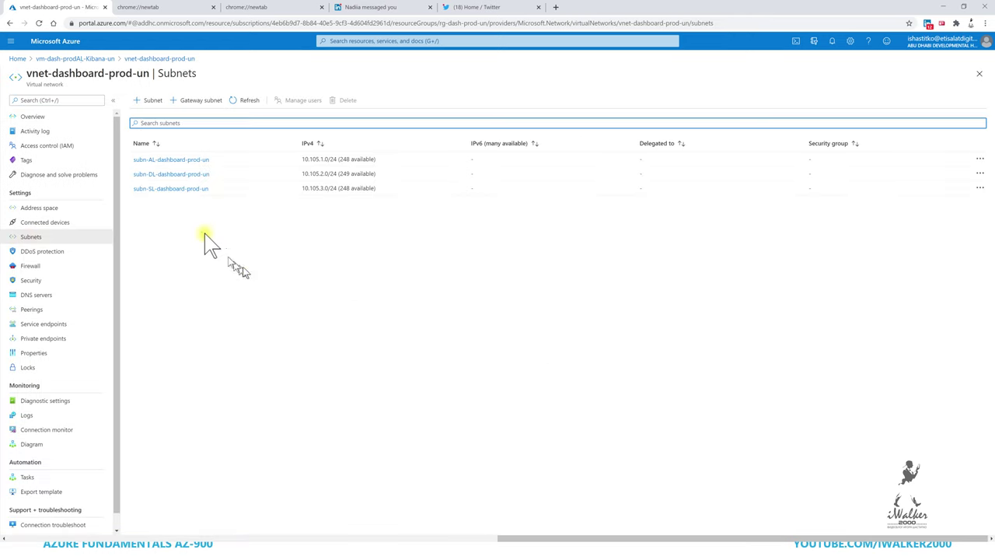
click(178, 160)
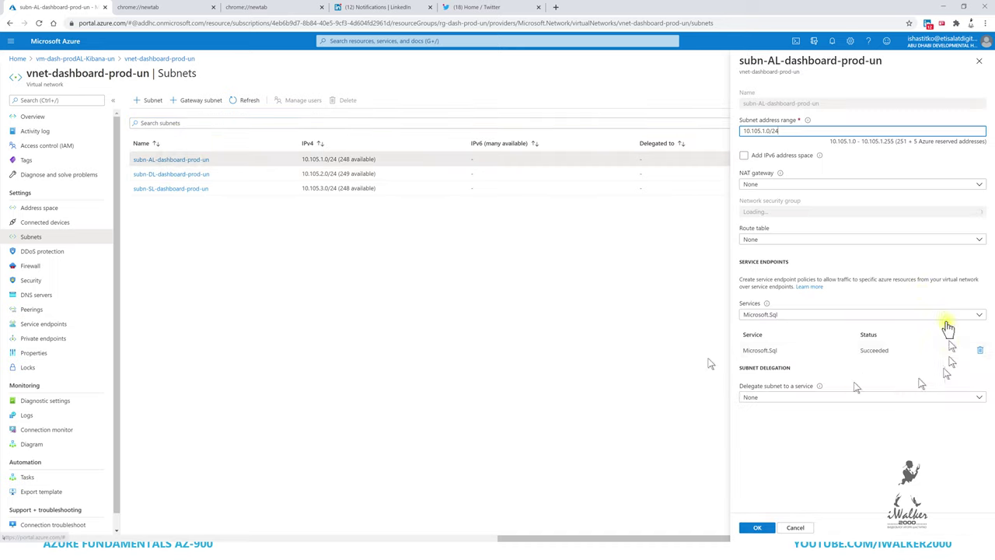
click(978, 61)
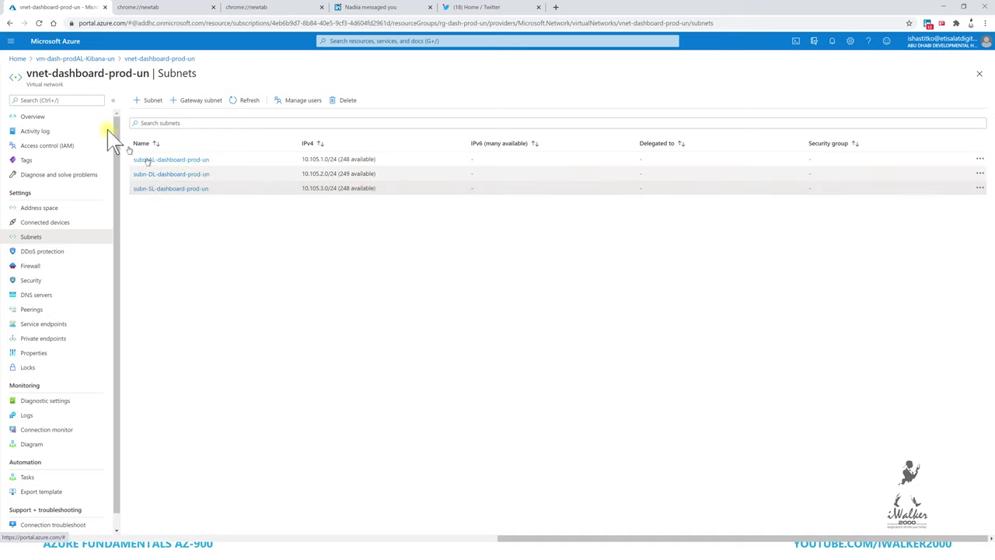
Return to the portal home page, view the resource groups, search for nsg and open the nsg-AL-staging-un network security group.
click(18, 58)
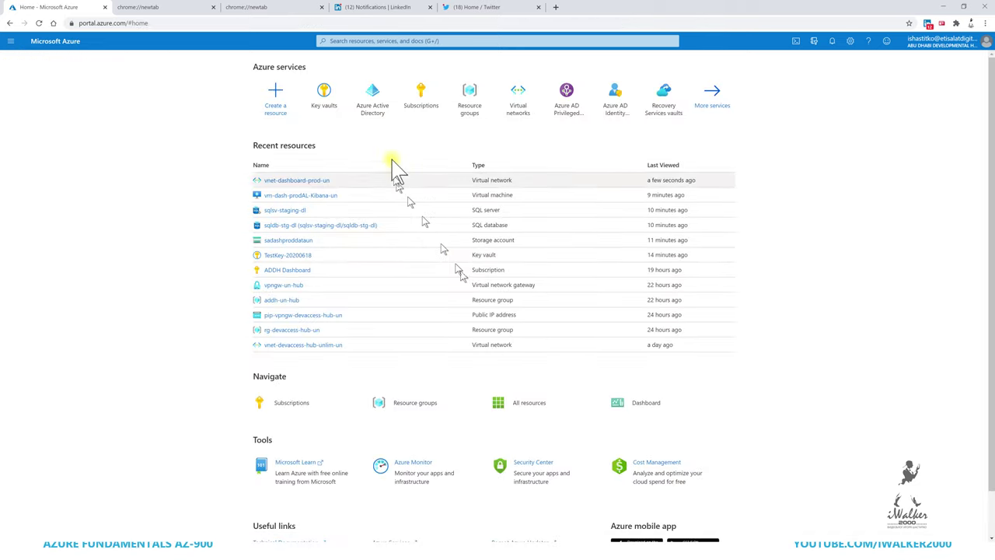
click(471, 99)
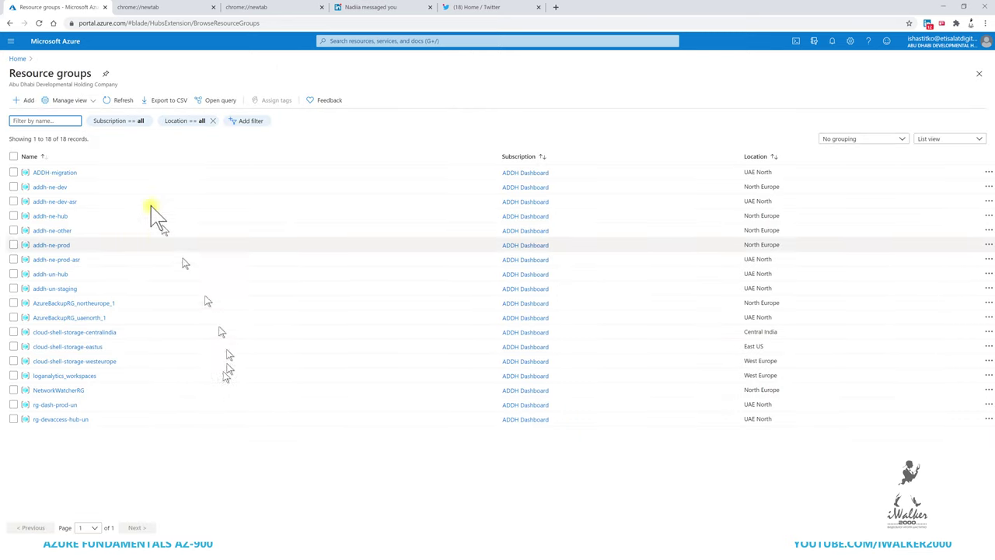
click(430, 43)
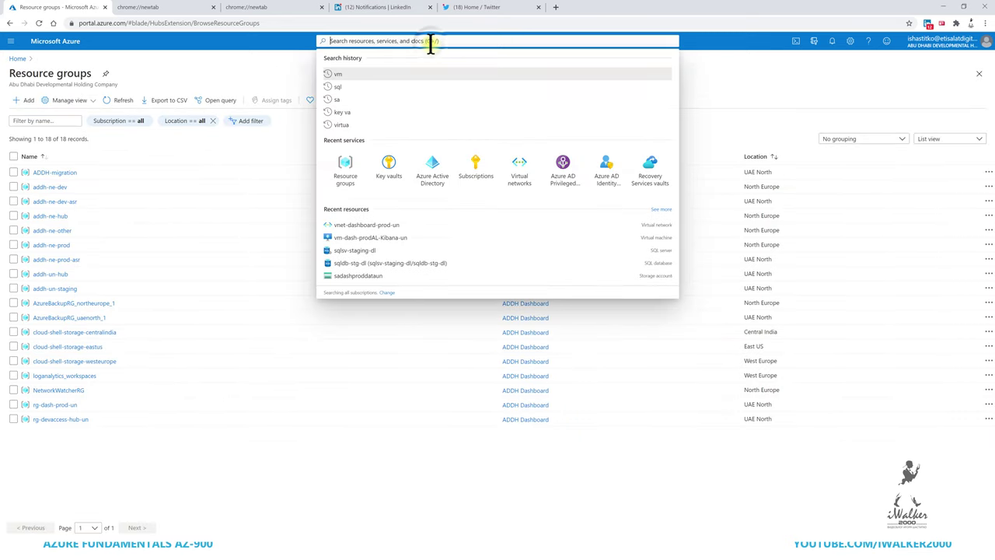
text(nsg)
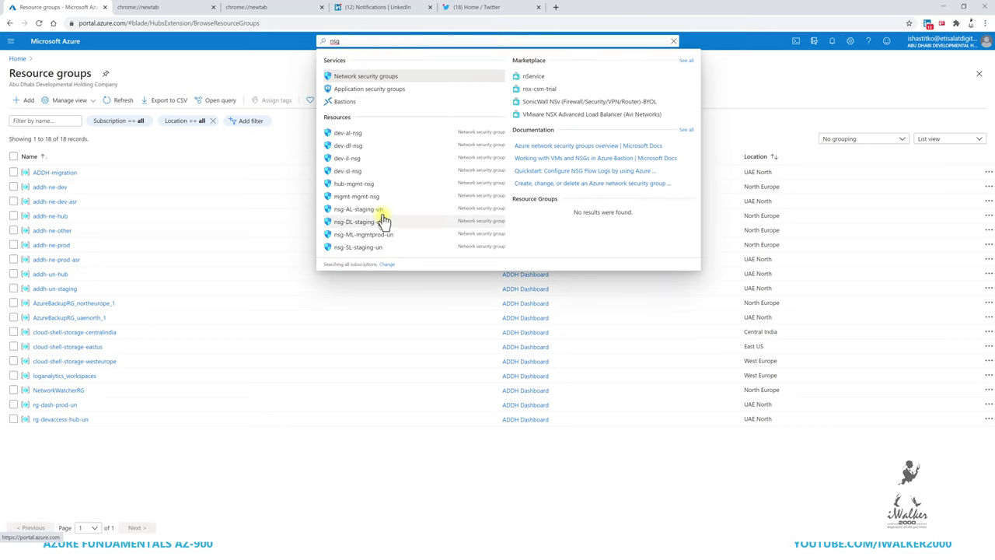
click(379, 210)
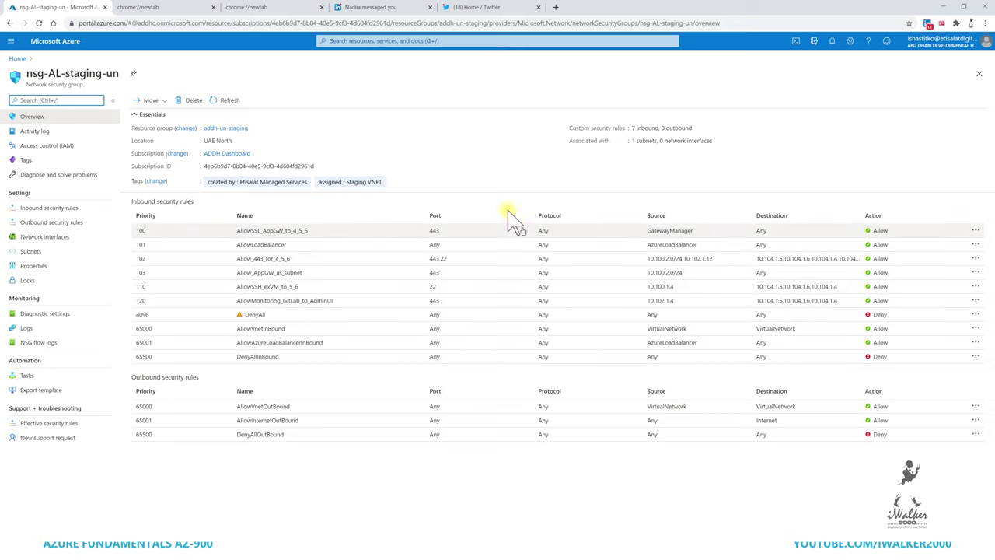
Review the source types and service tags available for the AllowSSL_AppGW_to_4_5_6 inbound rule, and close the rule discarding any edits.
click(473, 235)
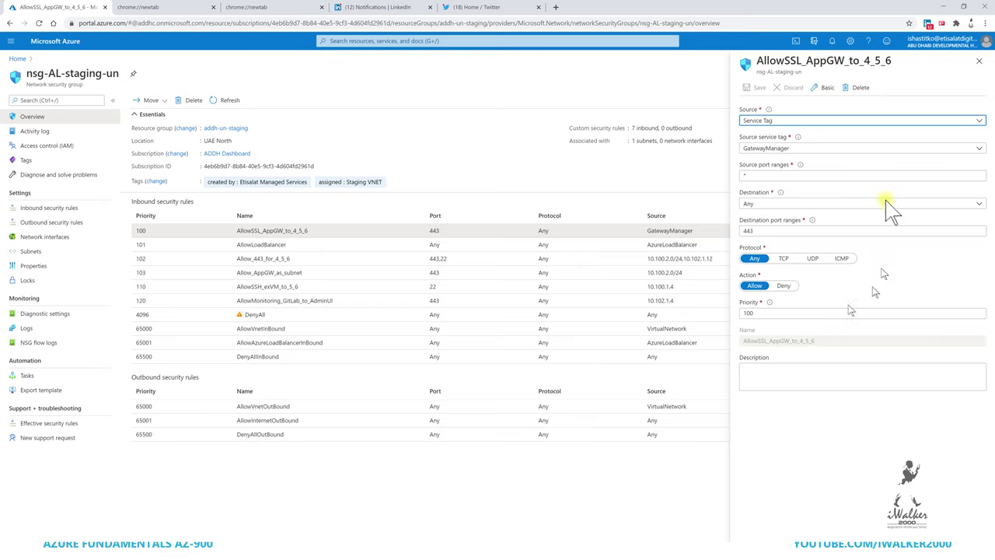
click(819, 123)
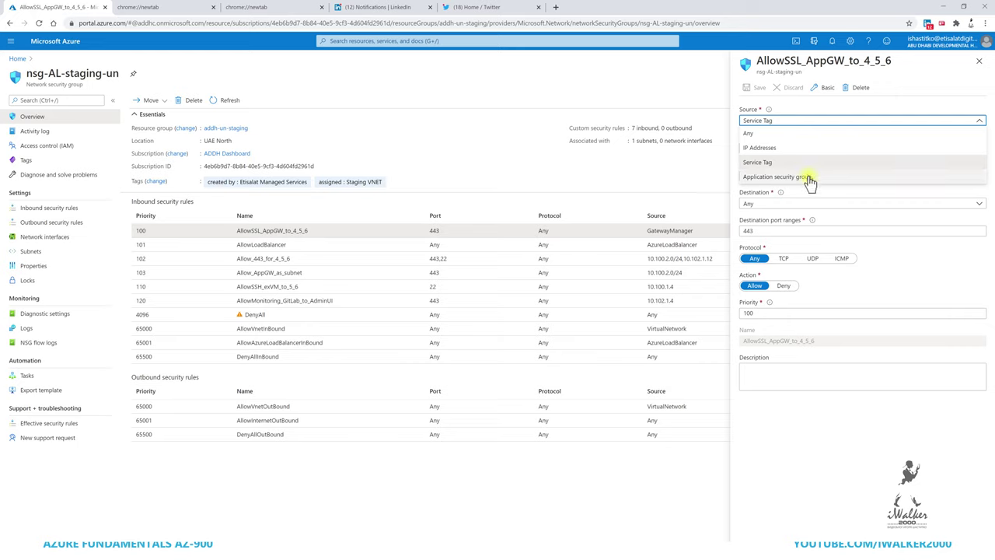
click(877, 109)
click(830, 148)
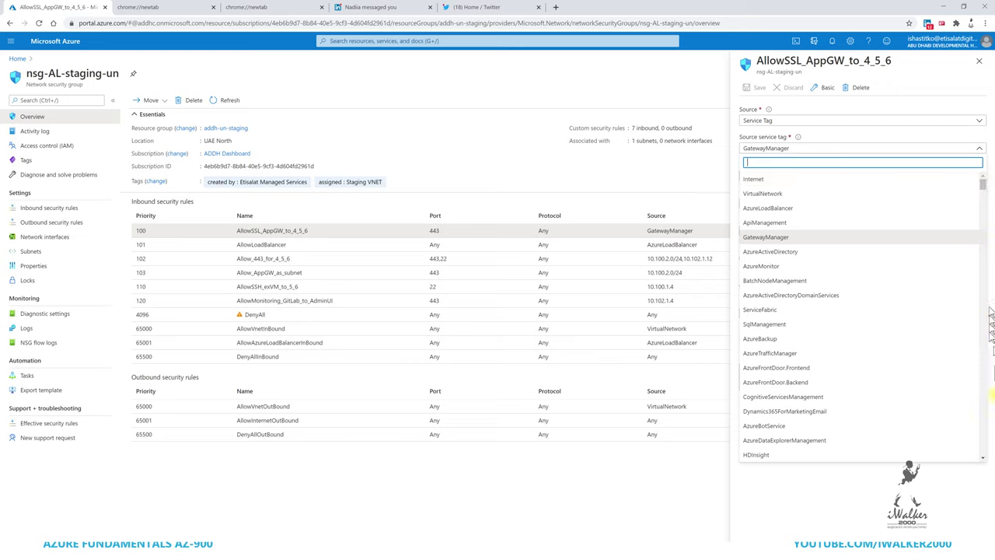
click(984, 411)
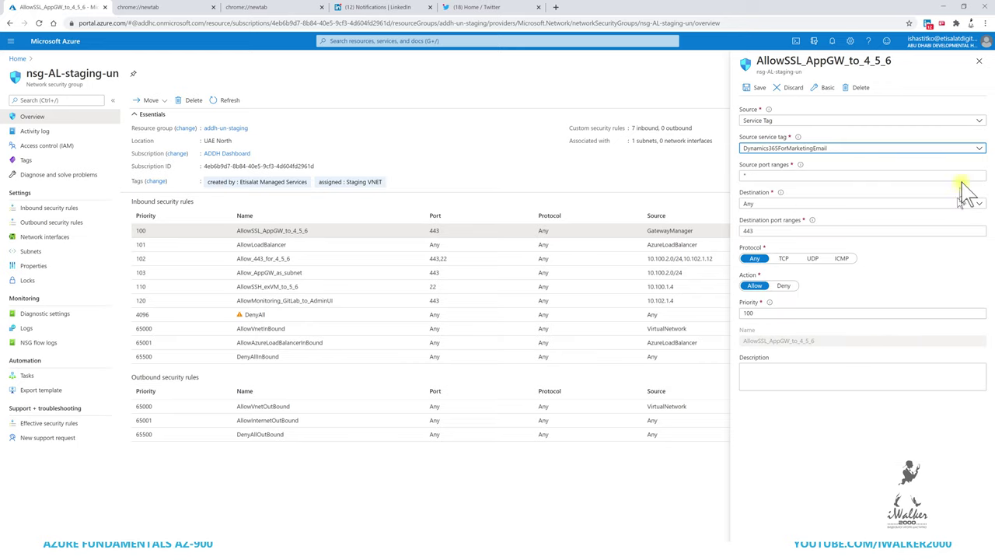
click(969, 149)
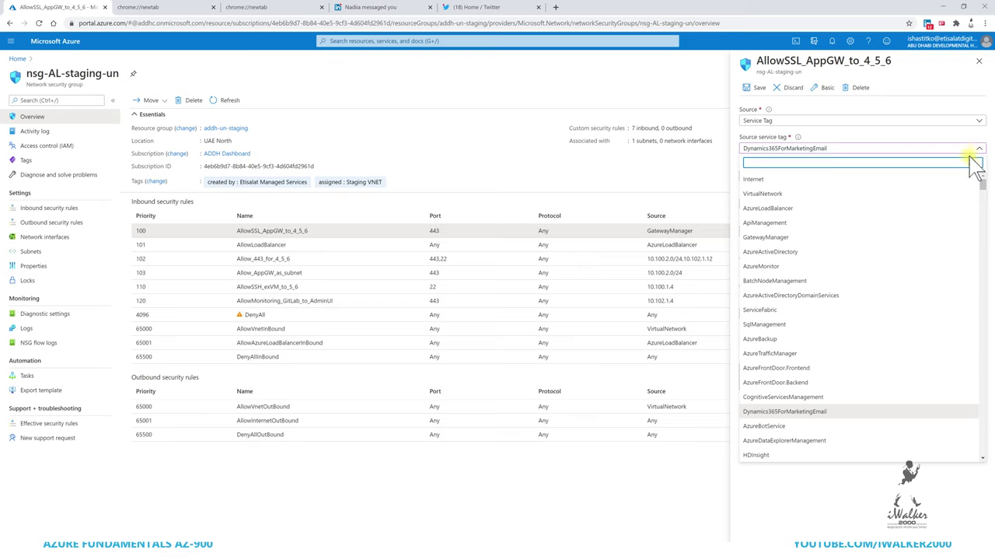
key(Escape)
key(Escape)
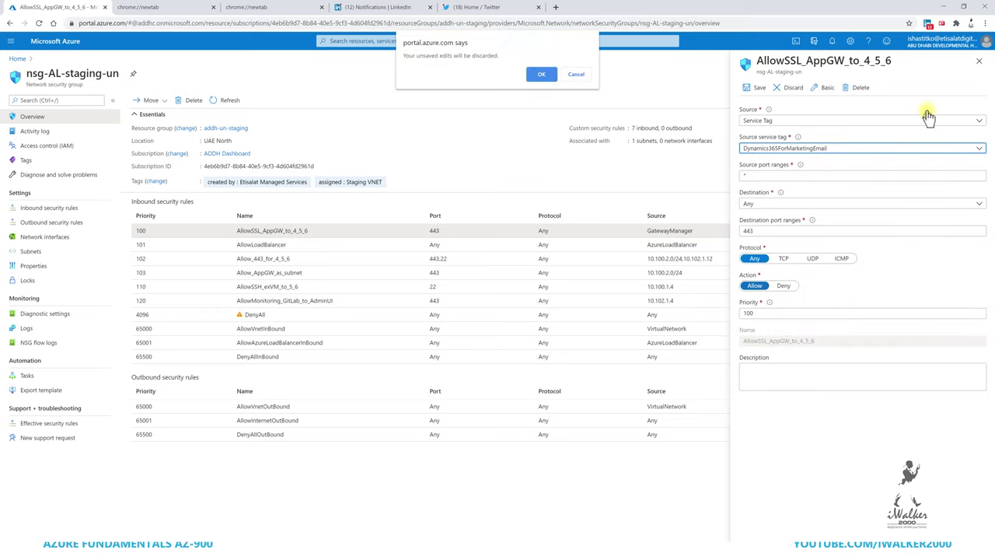
click(544, 75)
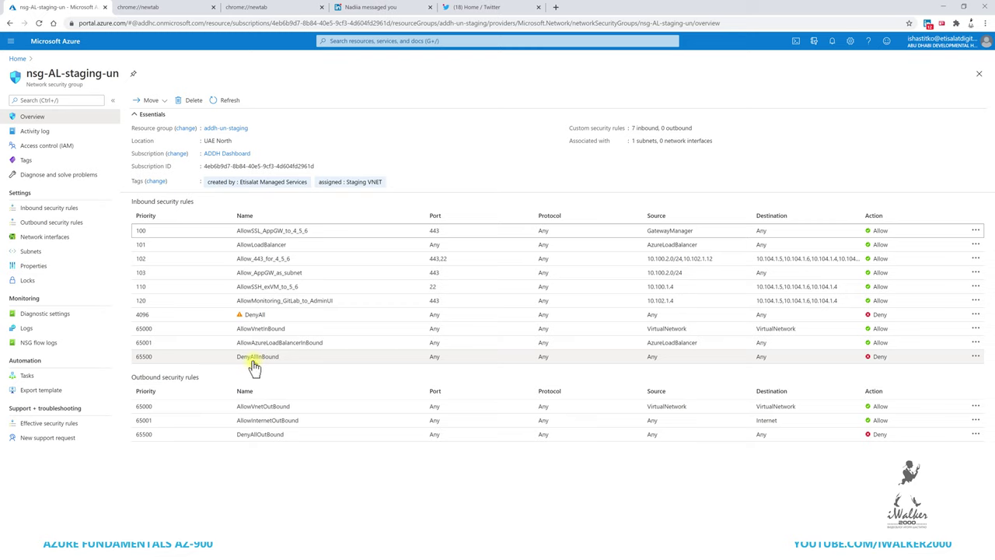
Check the network interfaces and subnets associated with nsg-AL-staging-un, and try to open staging-al-subnet.
click(117, 322)
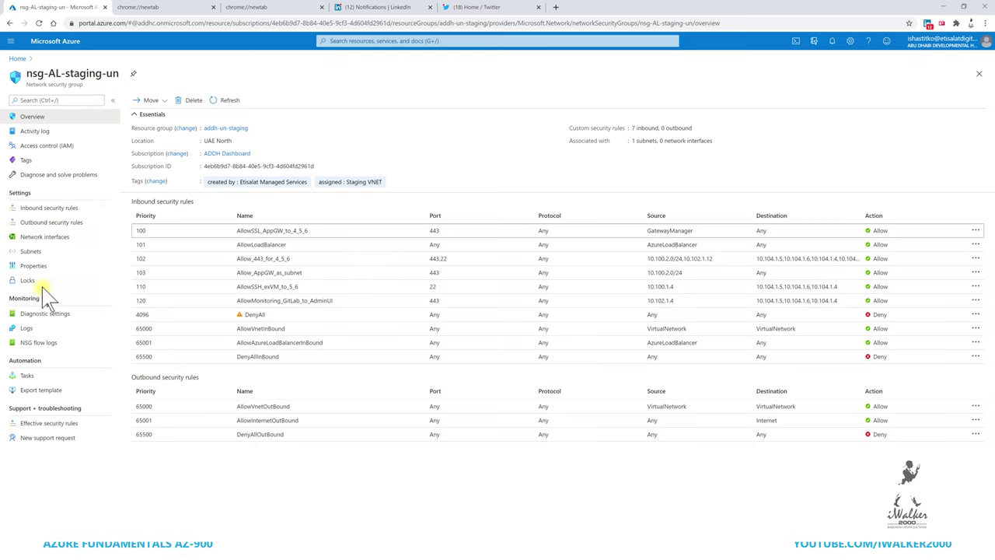
click(53, 237)
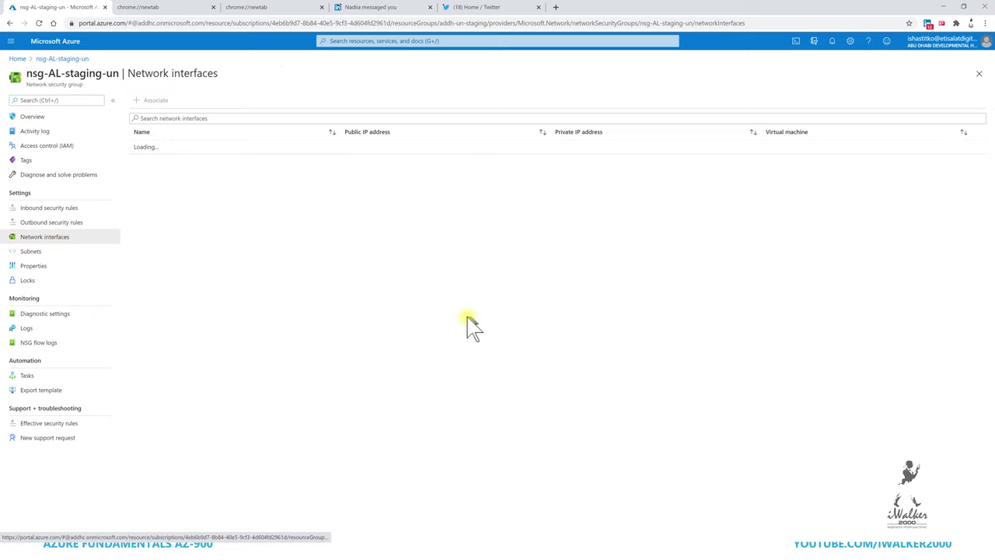
click(35, 253)
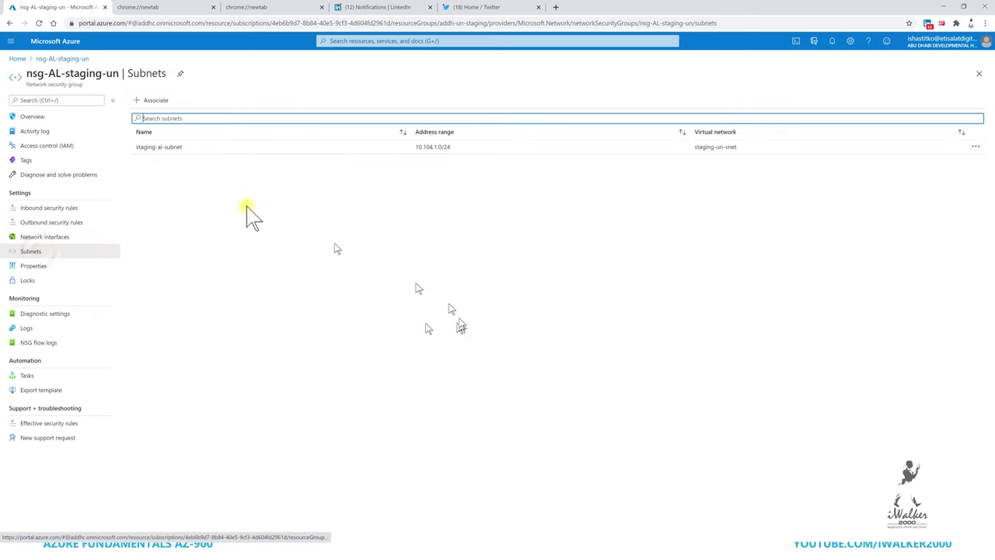
click(178, 150)
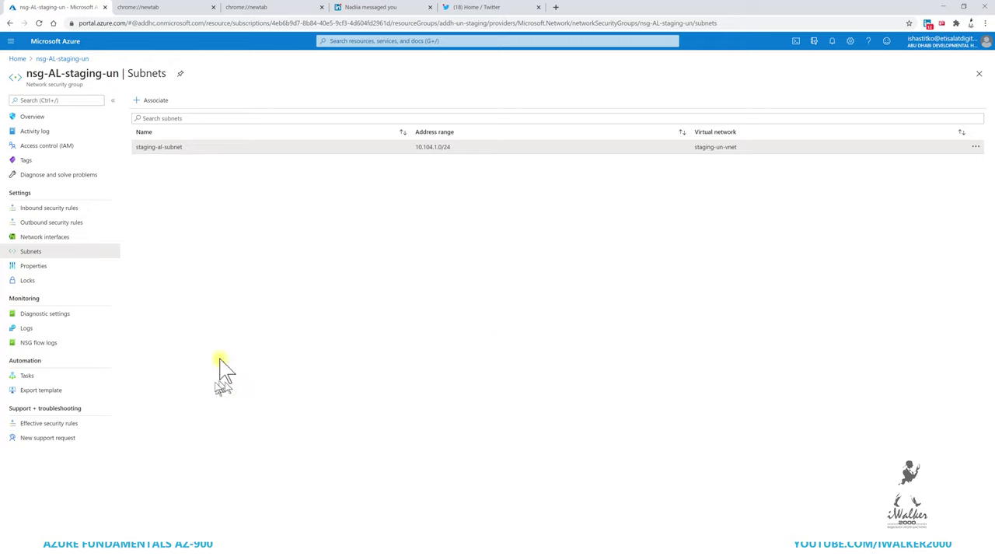
Copy the name staging-al-subnet from the subnet list, search the portal for it and clear the search.
click(160, 149)
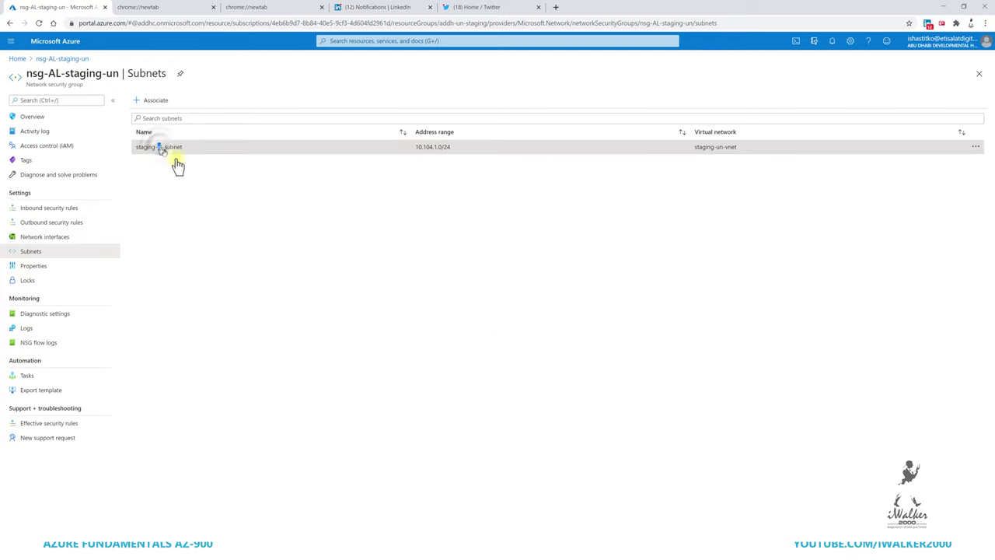
drag(187, 150, 135, 151)
key(ctrl+c)
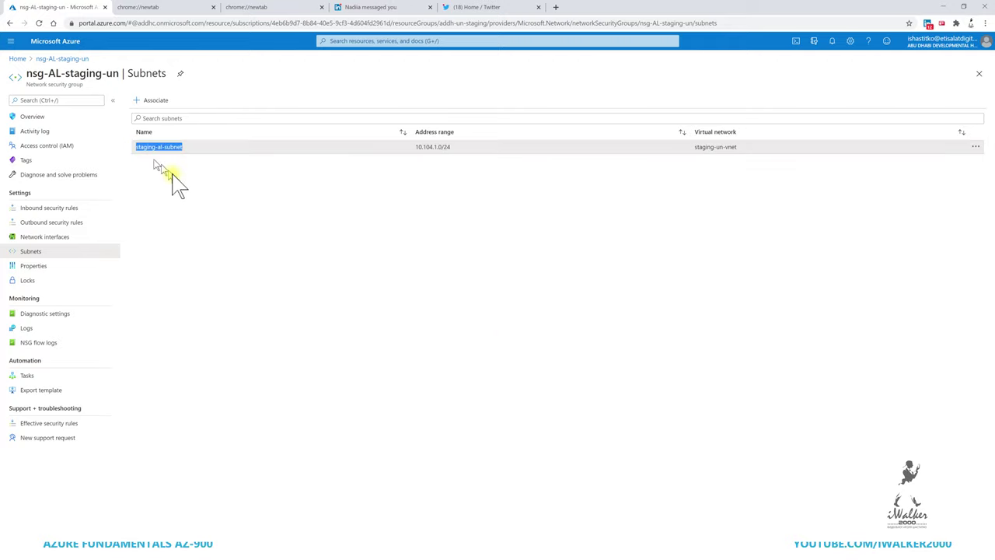
click(362, 41)
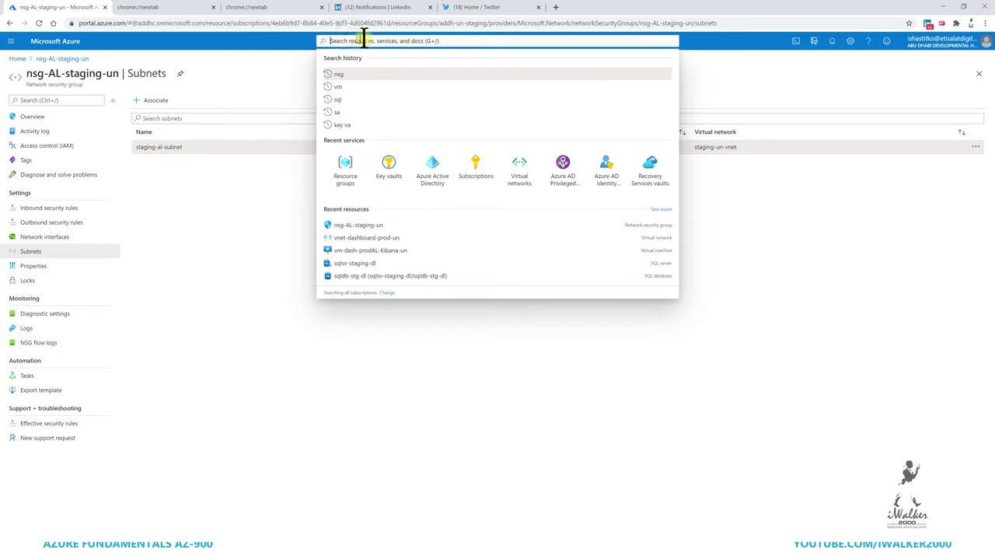
key(ctrl+v)
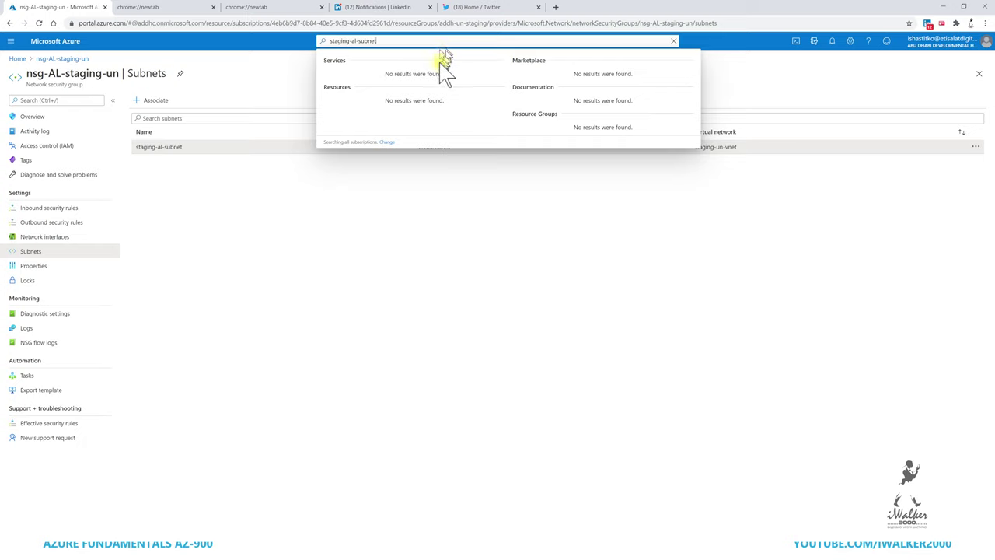
drag(407, 41, 287, 55)
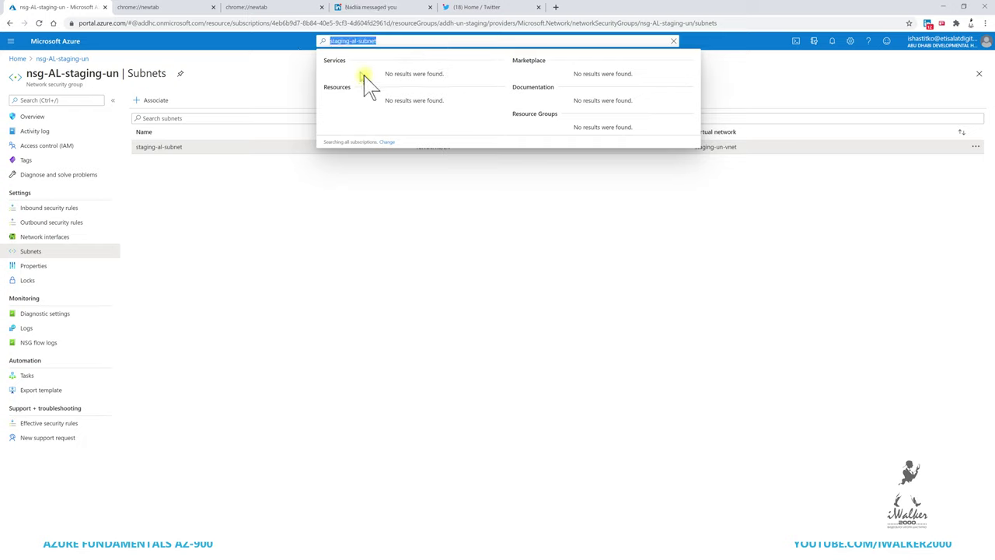
key(BackSpace)
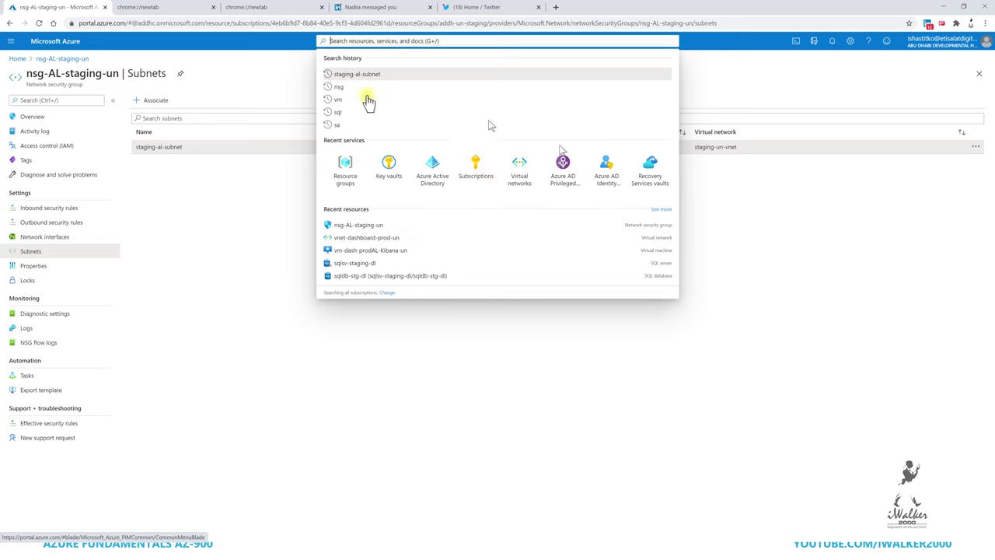
Open the virtual network staging-un-vnet, select its vm-staging-al-kibana625 network interface and view the effective security rules.
click(522, 186)
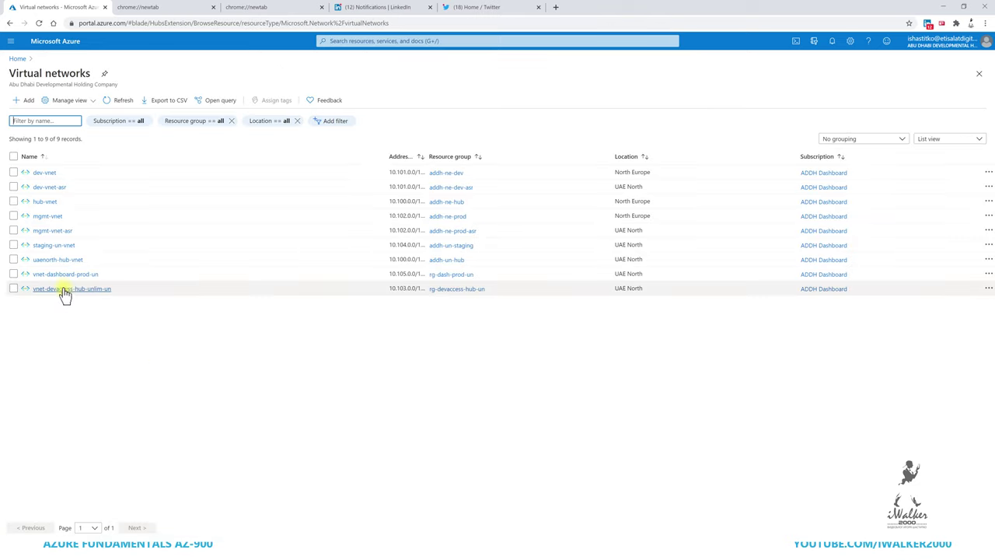
click(67, 247)
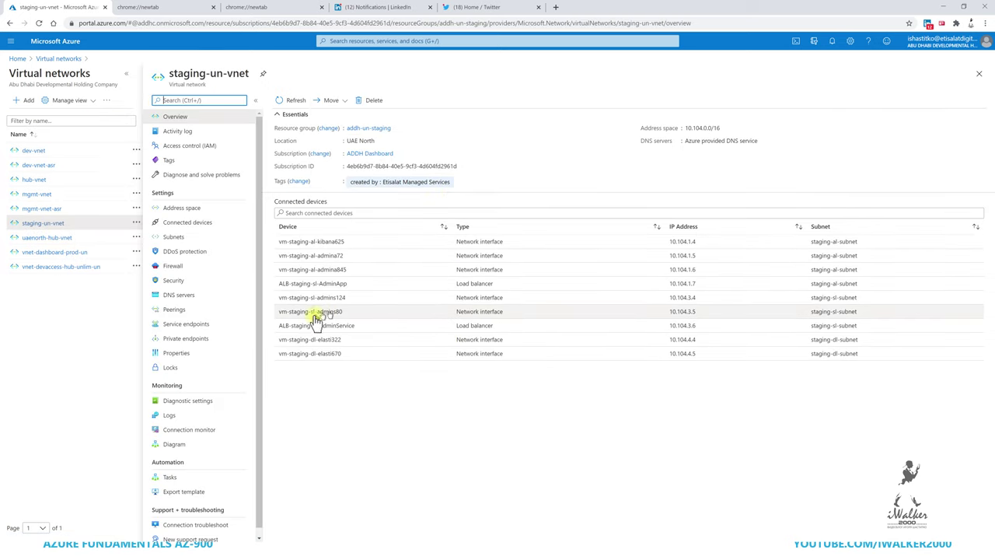
click(325, 244)
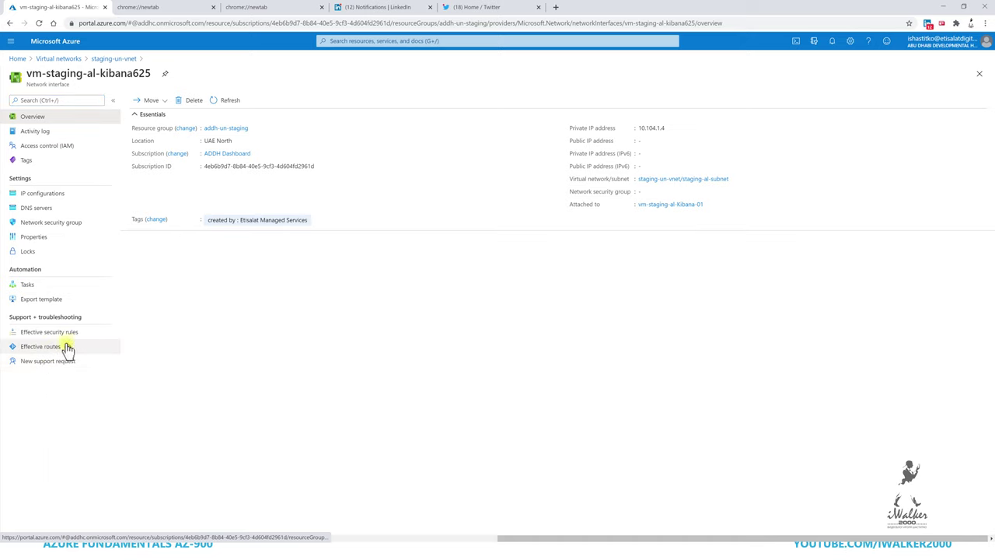
click(65, 333)
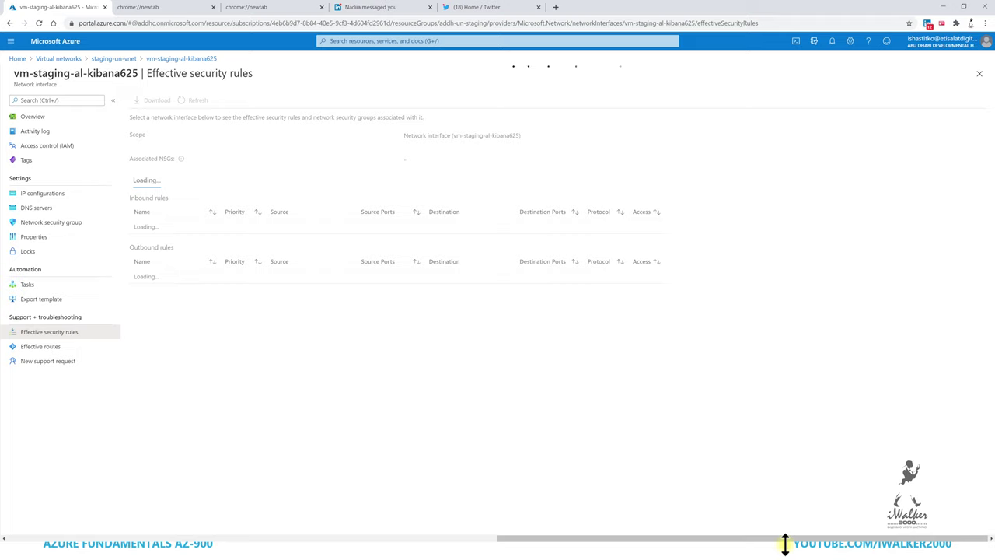
Switch to the browser window with Security Center and open the Adaptive network hardening recommendation from Azure Defender's advanced protection.
key(alt+Tab)
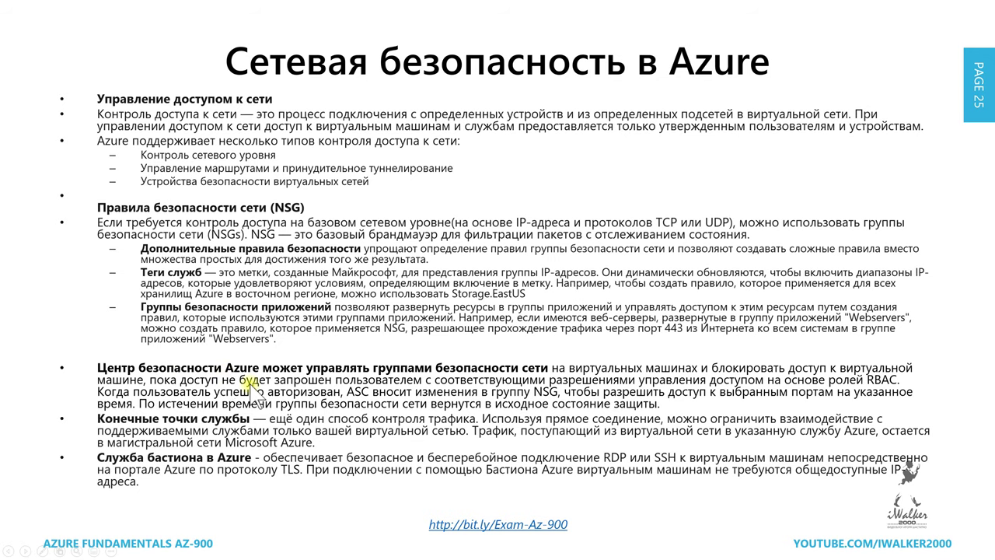
key(alt+Tab)
key(alt+Tab)
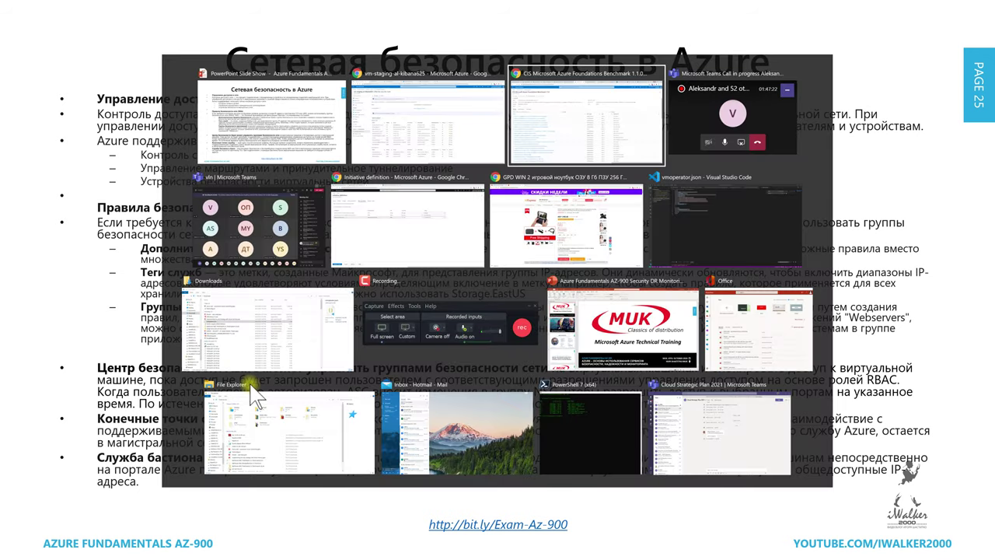
click(62, 59)
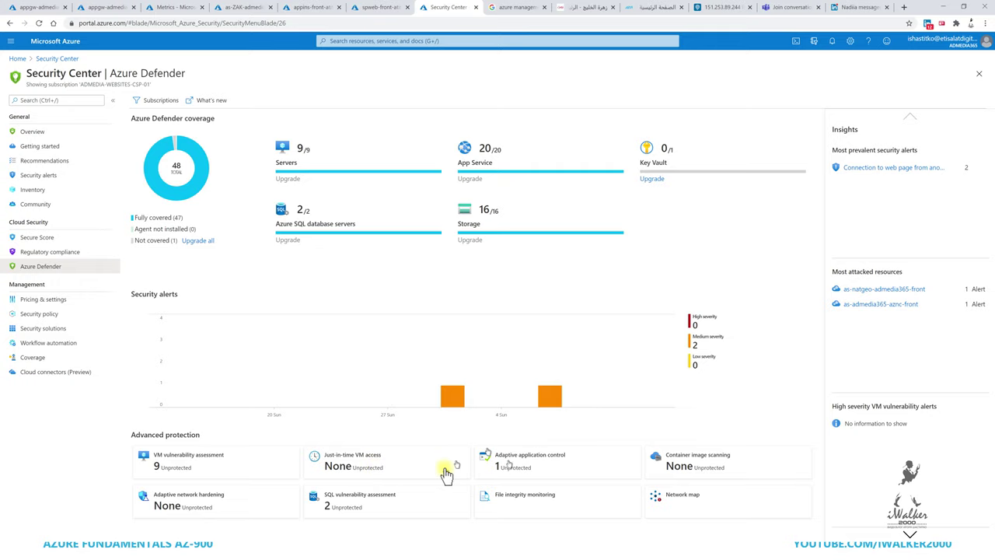
click(214, 502)
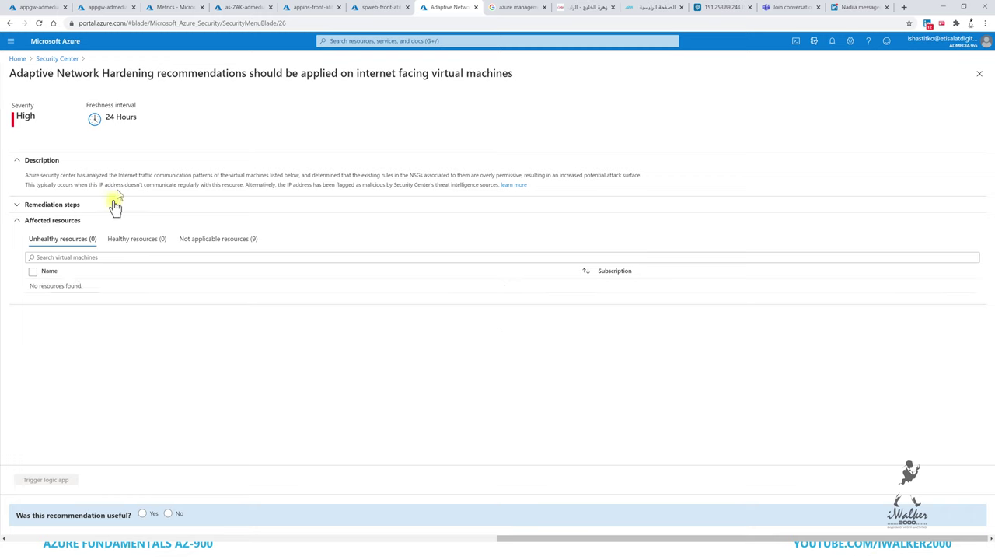
Return to Security Center, then switch to the browser window showing the effective security rules of vm-staging-al-kibana625.
click(56, 58)
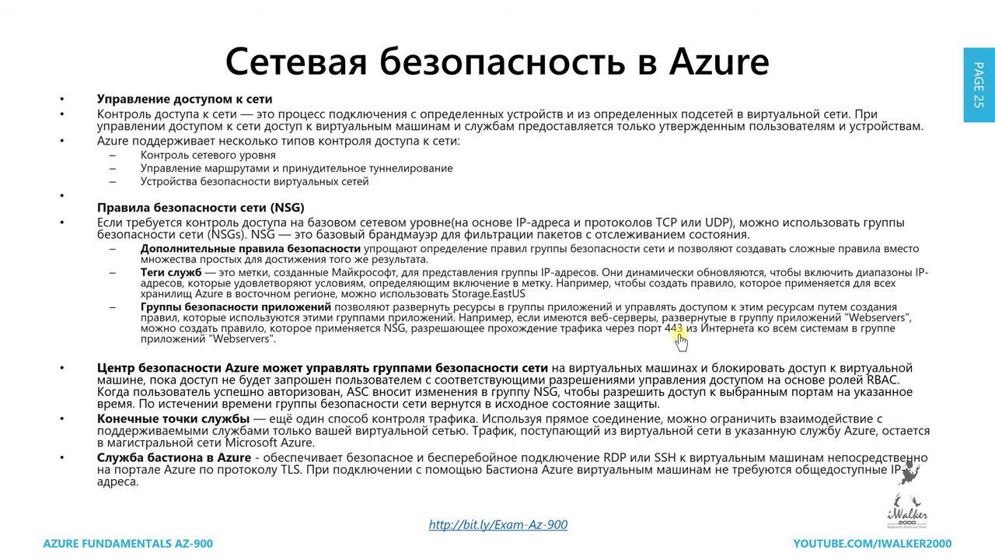
key(alt+Tab)
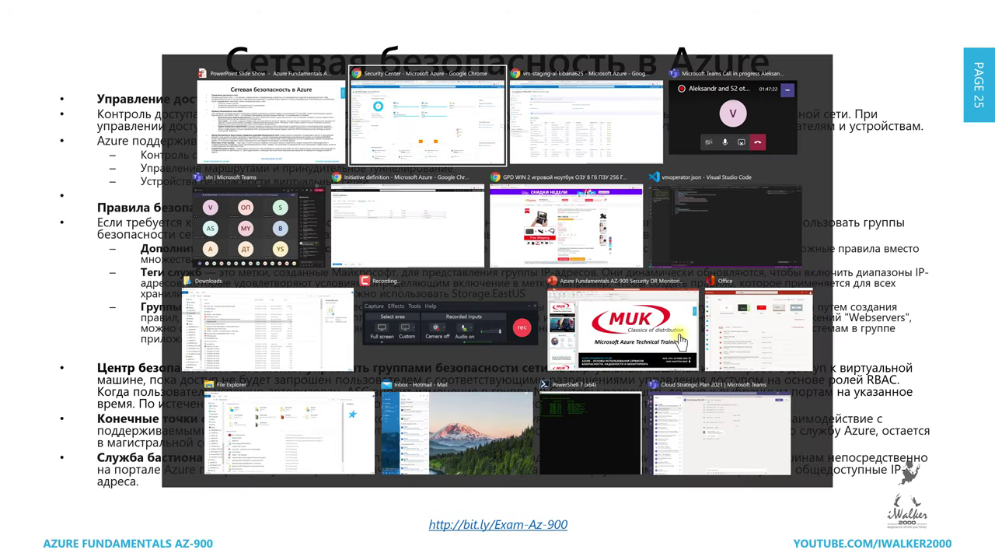
key(alt+shift+Tab)
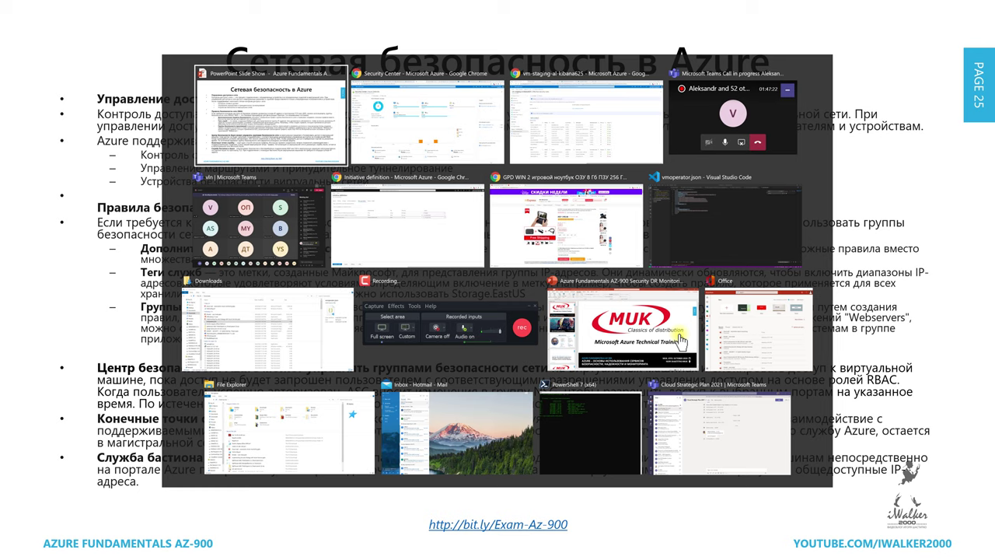
key(alt+Tab)
key(alt+Tab)
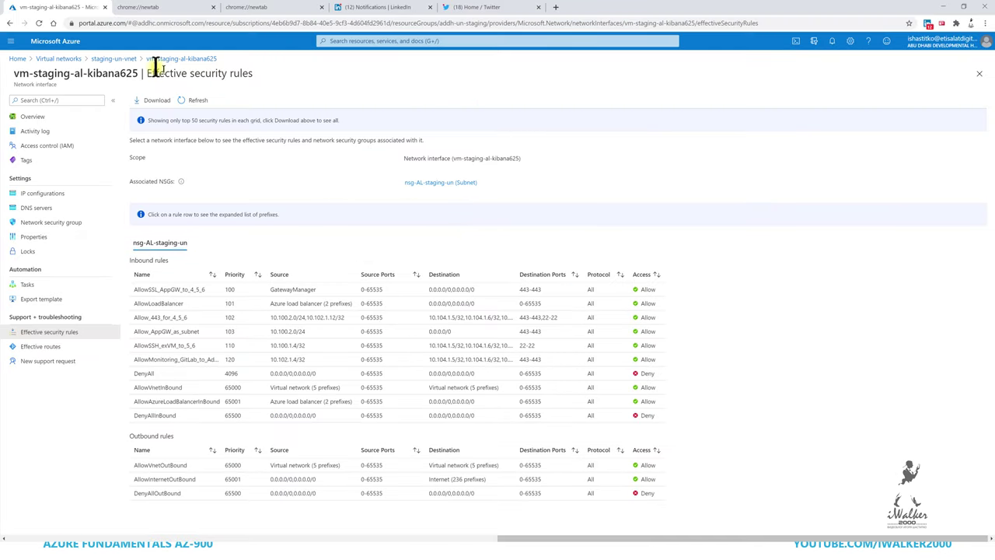
Search the portal for sql, list the SQL servers and open the server sqlsv-dev-dl.
click(385, 44)
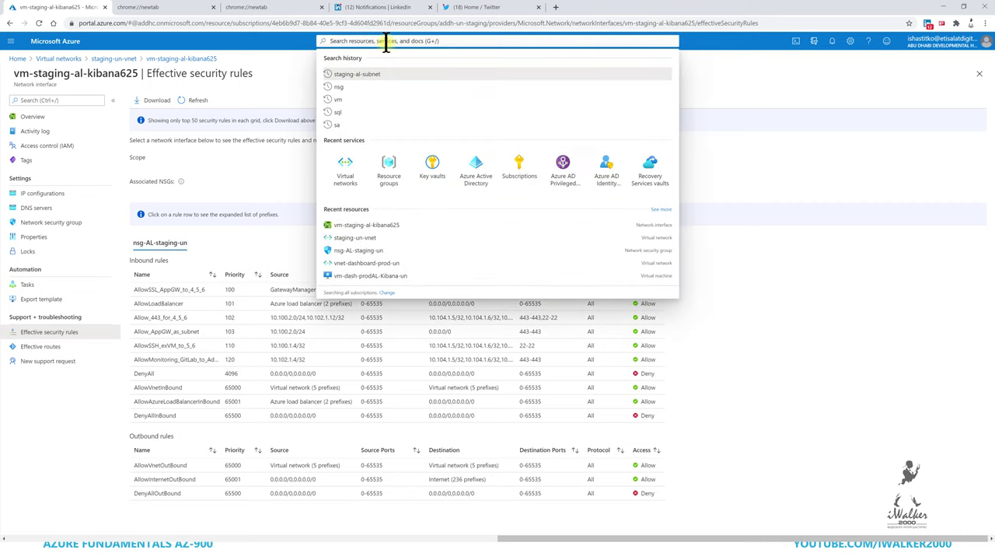
text(sql)
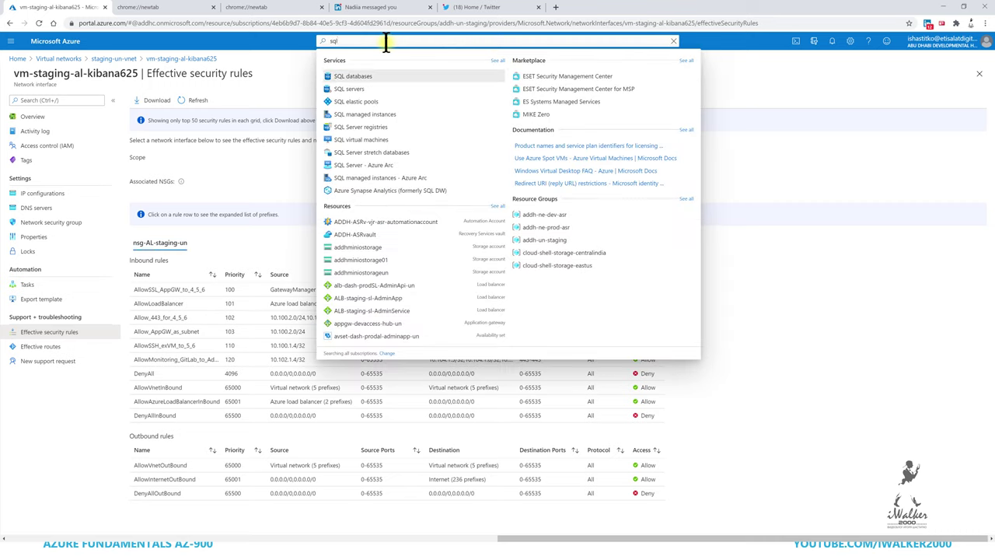
click(371, 91)
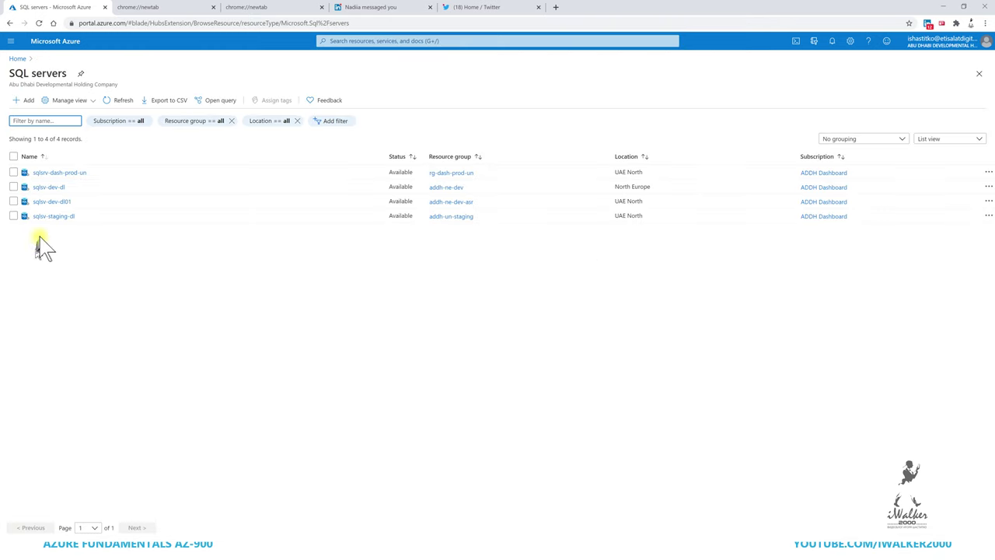
click(48, 190)
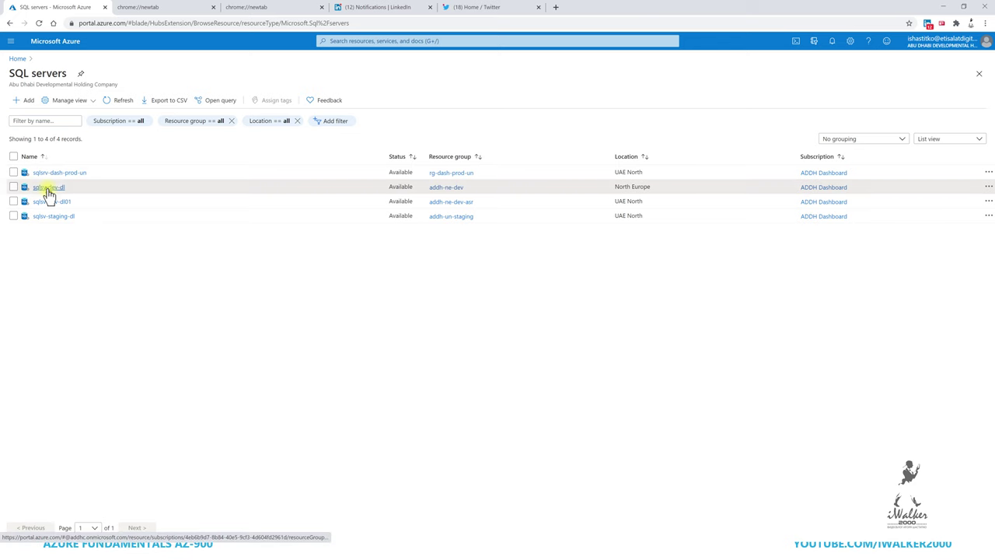
click(48, 189)
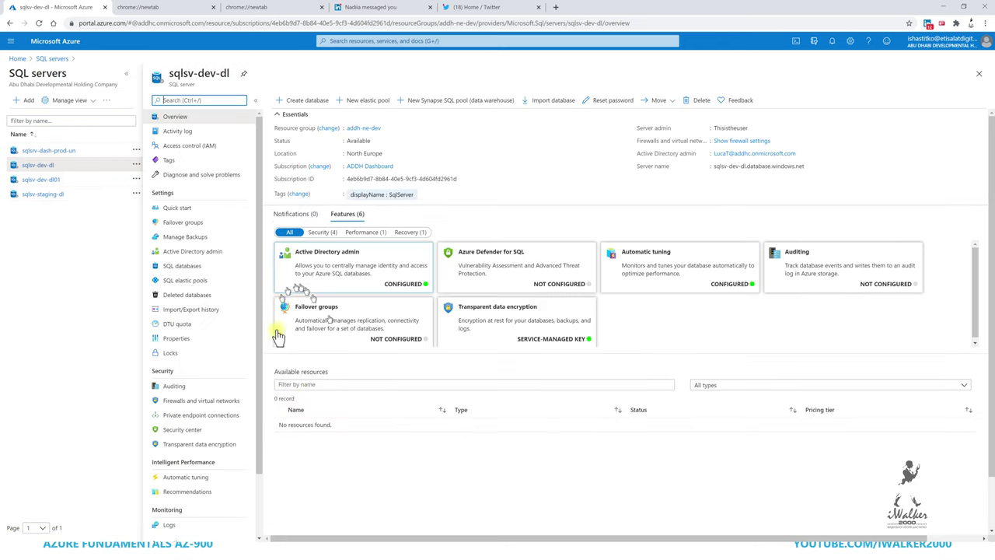
Review the firewall and virtual network settings of sqlsv-dev-dl and open its private endpoint connections.
click(187, 403)
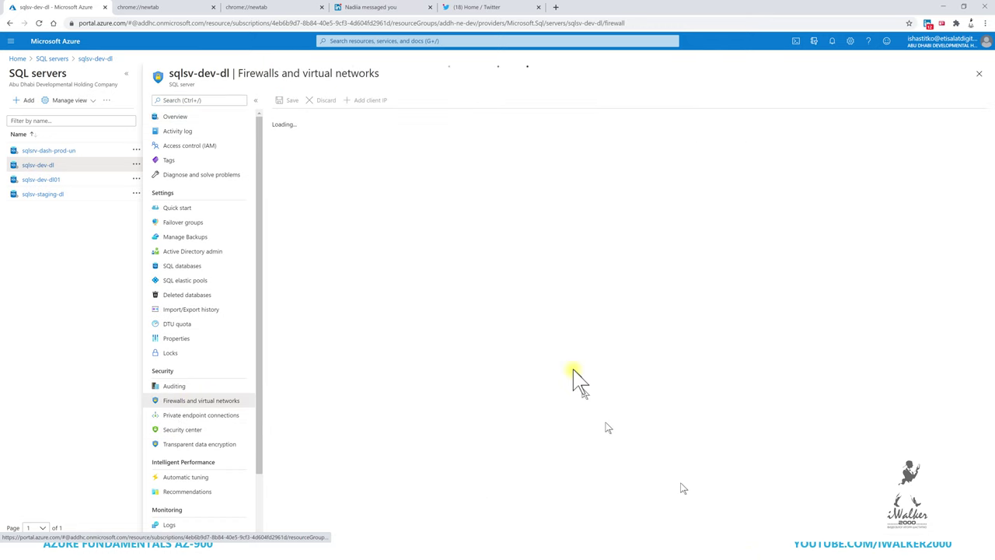
scroll(644, 310, down, 1)
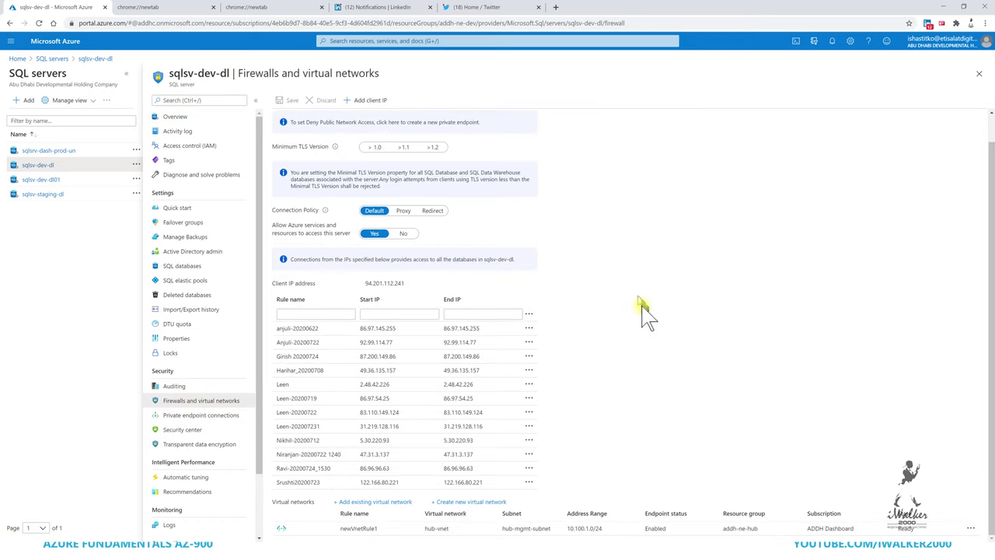
scroll(629, 261, up, 1)
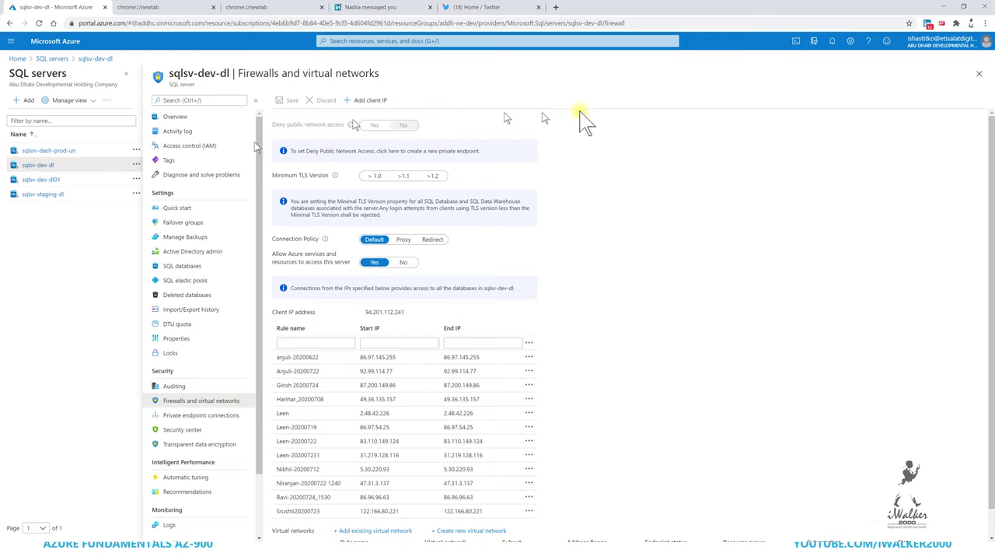
scroll(642, 288, down, 1)
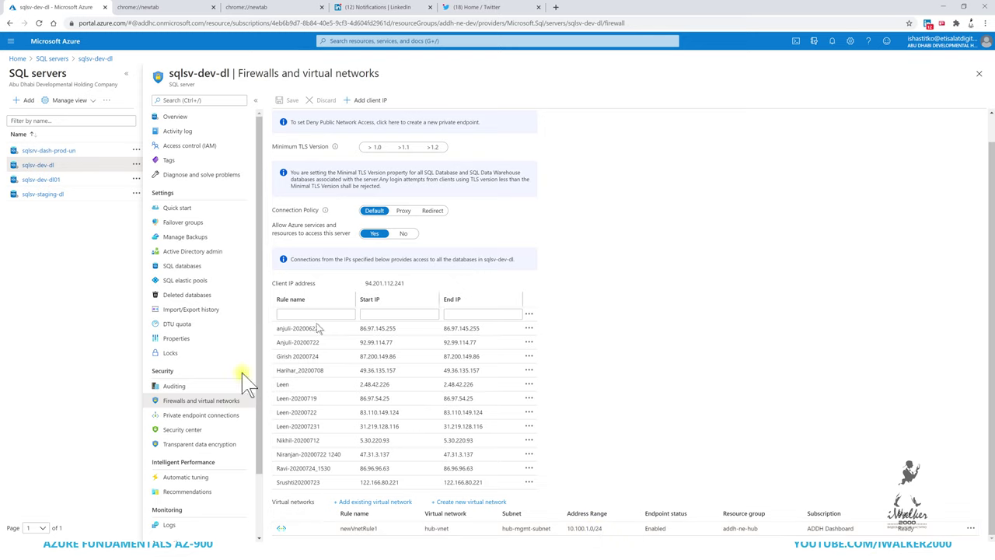
click(203, 416)
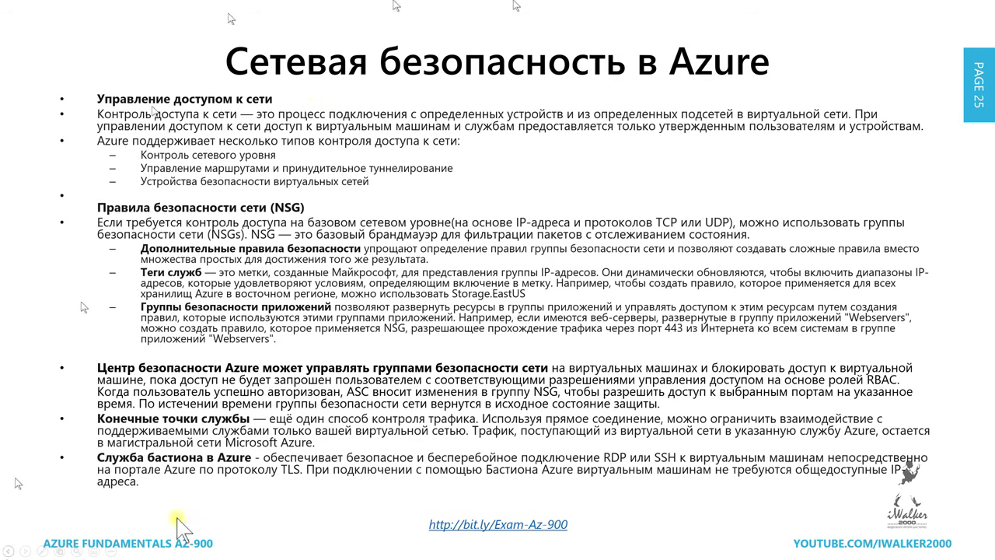
Switch from the slide show to the browser window holding the unsaved policy initiative definition.
key(alt+Tab)
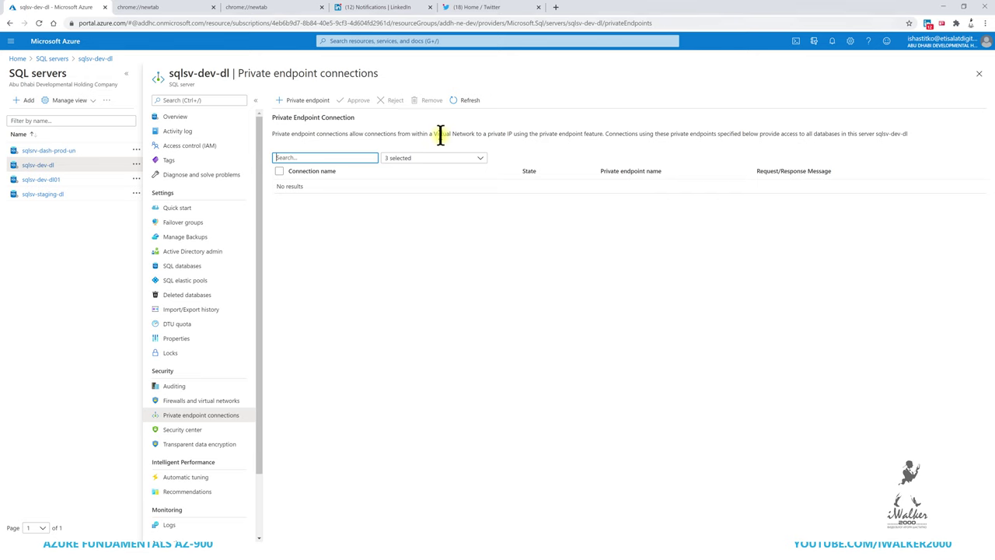
key(alt+Tab)
key(Tab)
key(alt+Tab)
key(Tab)
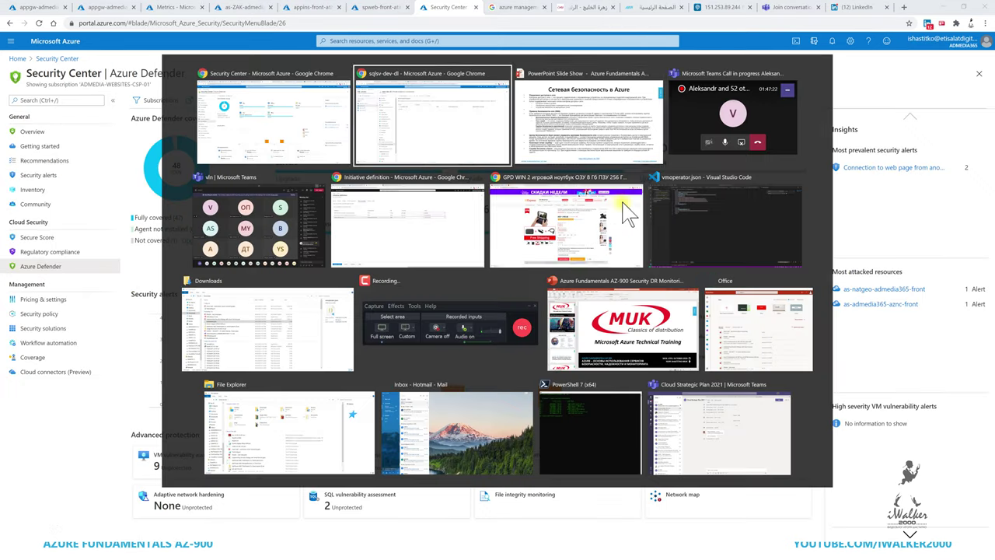
key(alt+Tab)
key(alt+Tab)
key(alt+Tab)
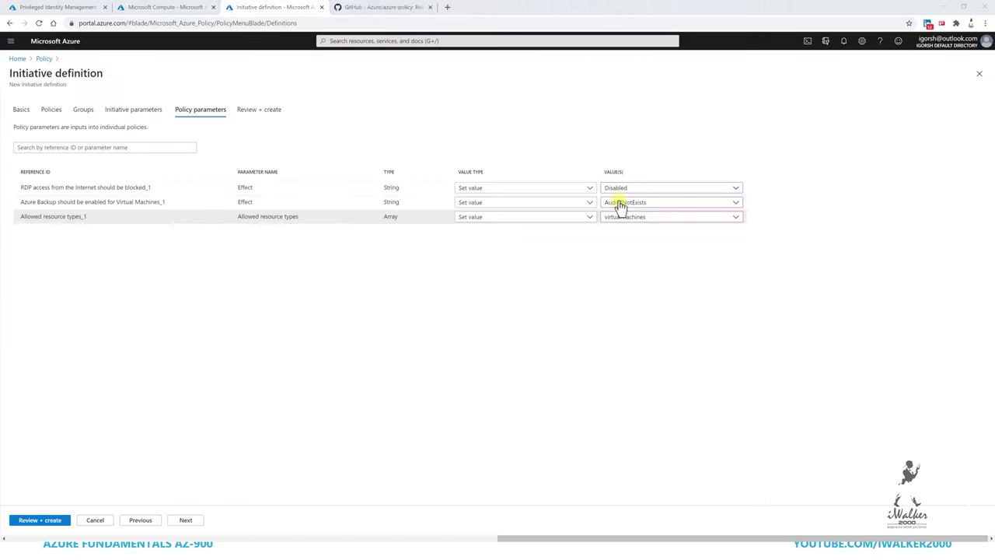
Leave the initiative definition for the portal home page, discarding the unsaved edits, and open the virtual machines list.
click(17, 58)
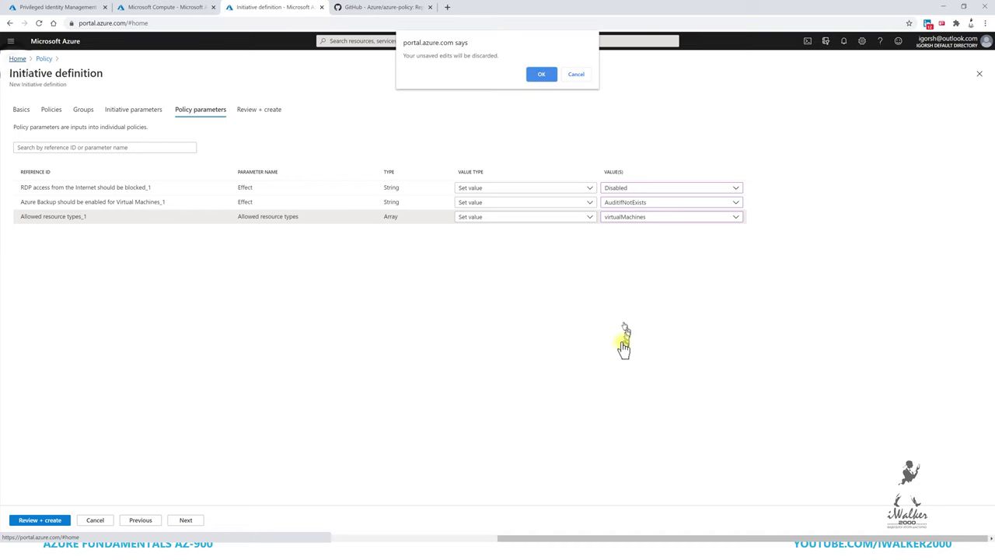
click(539, 74)
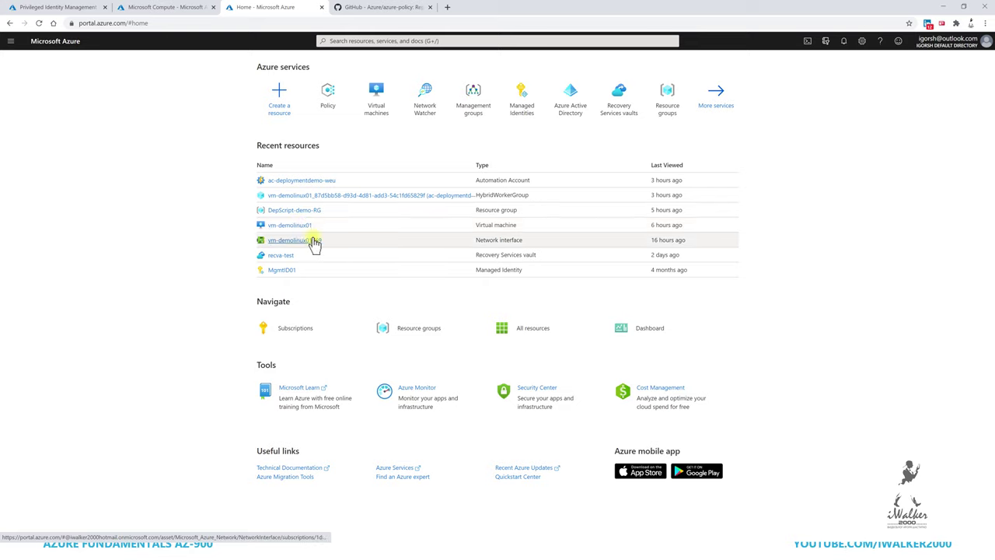
click(374, 97)
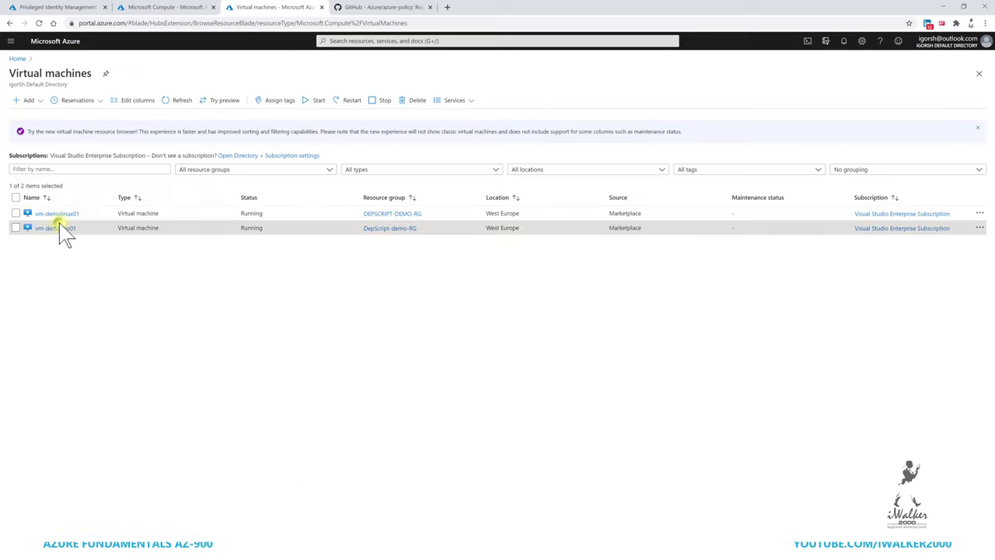
Inspect the networking settings of vm-demowin01, including the source options of the default-allow-rdp inbound rule, leaving the rule unchanged.
click(56, 229)
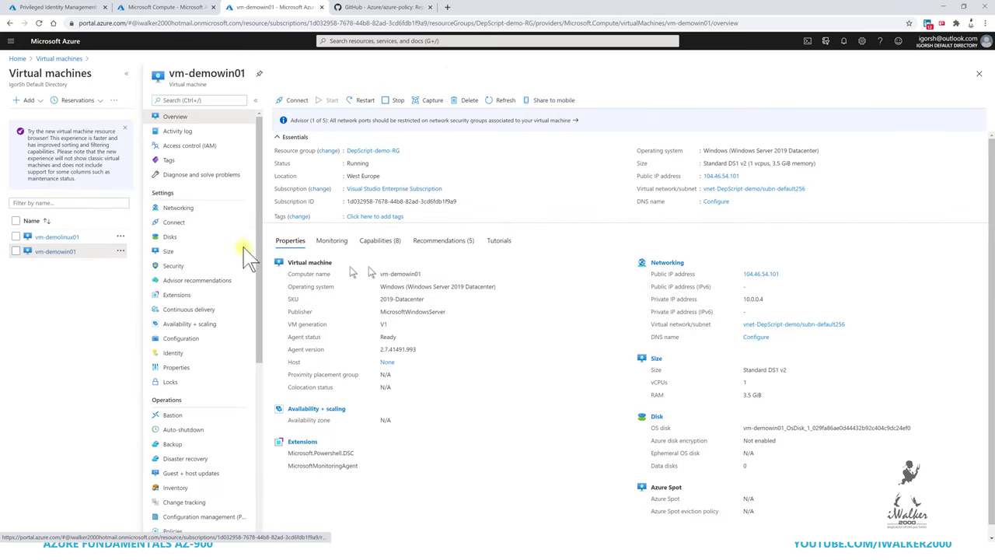
click(179, 207)
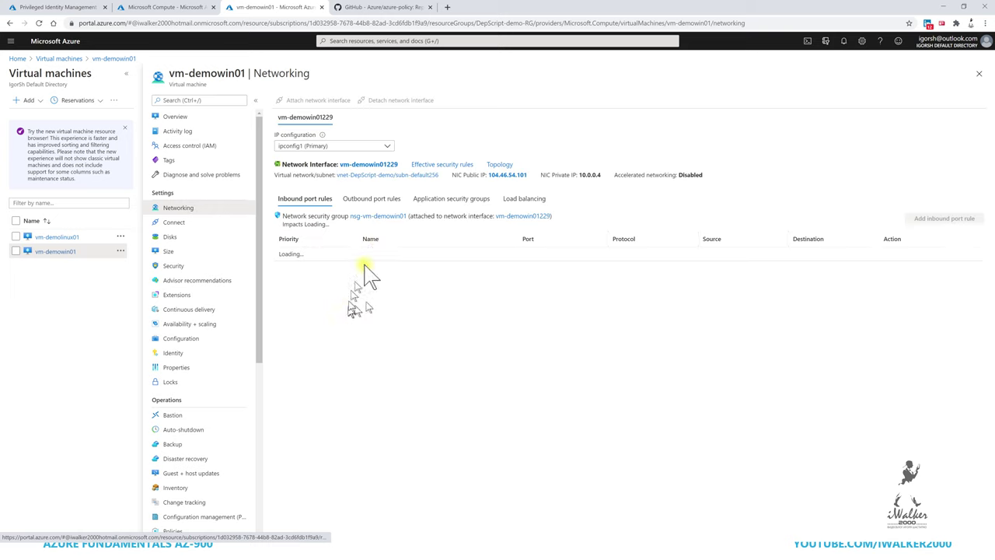
click(402, 257)
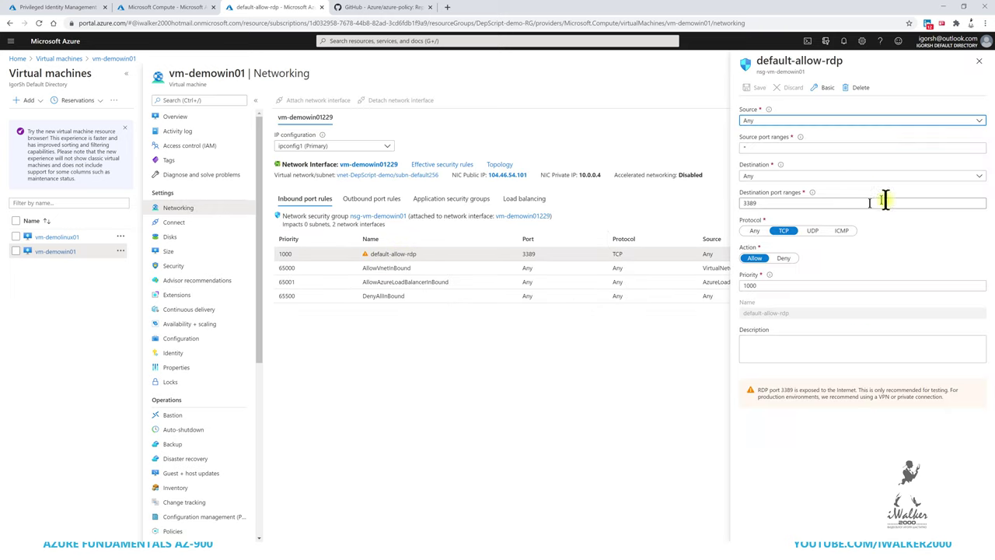
click(781, 123)
click(782, 132)
click(470, 385)
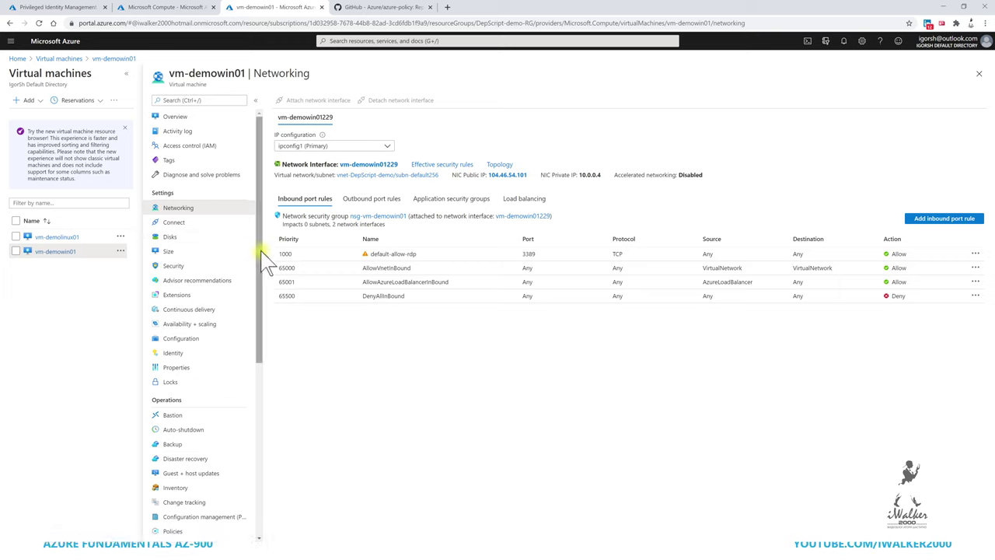
drag(261, 251, 282, 295)
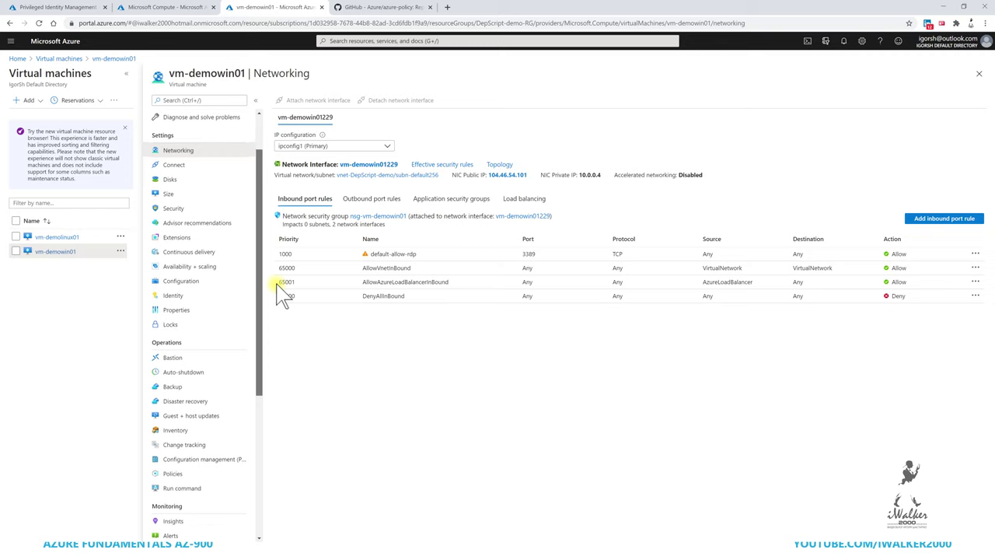
drag(277, 284, 272, 238)
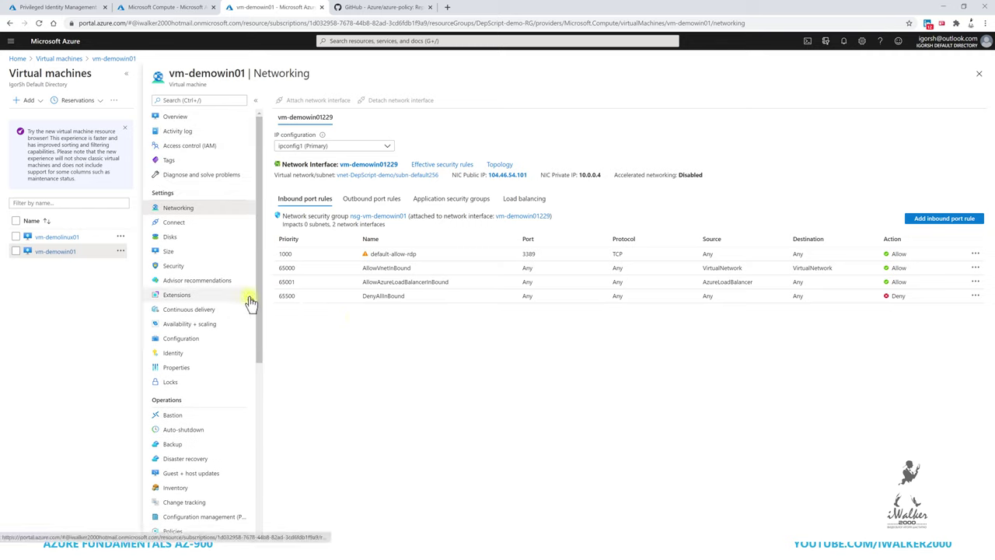
Find the Bastions service through the portal search and start creating a new Bastion.
click(393, 40)
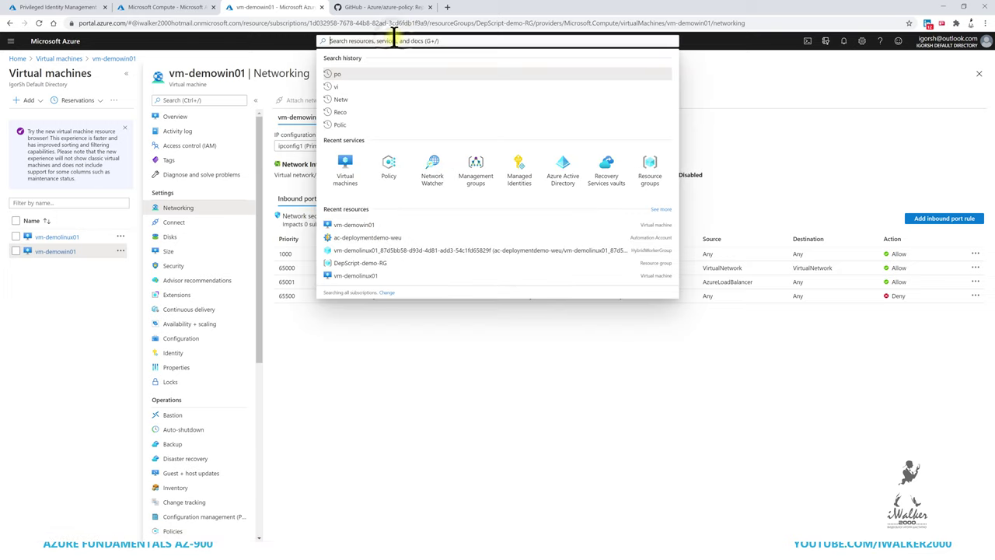
text(Bats)
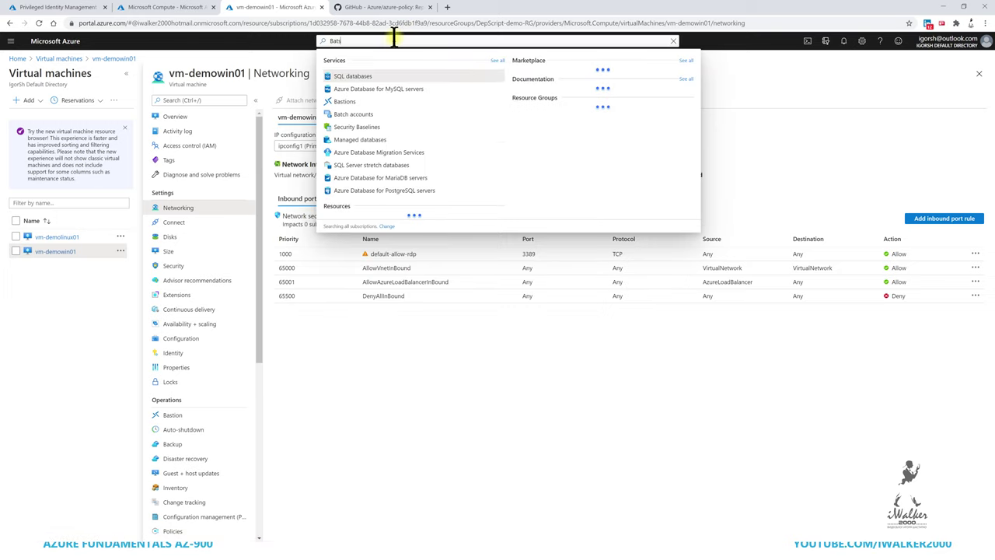
key(Down)
key(Down)
key(Down)
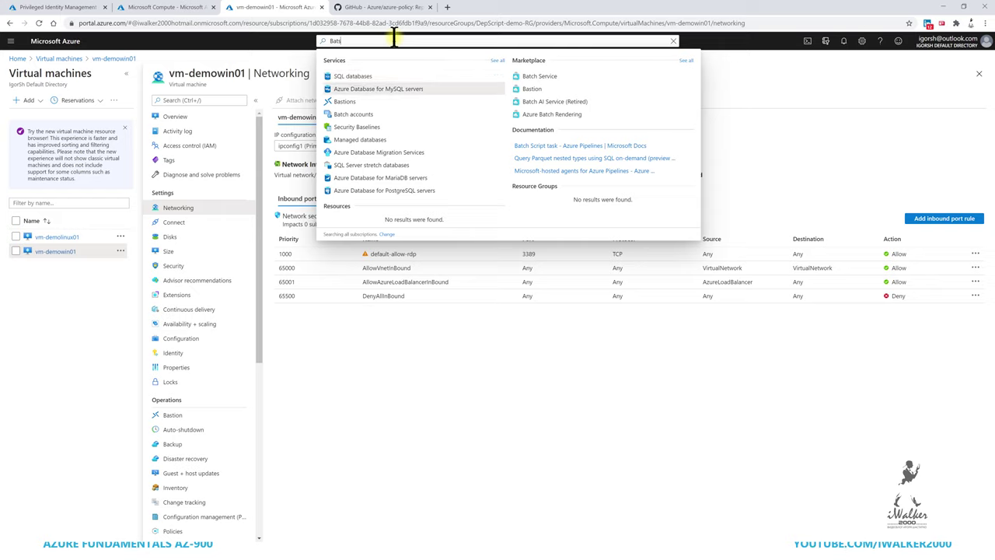
key(Return)
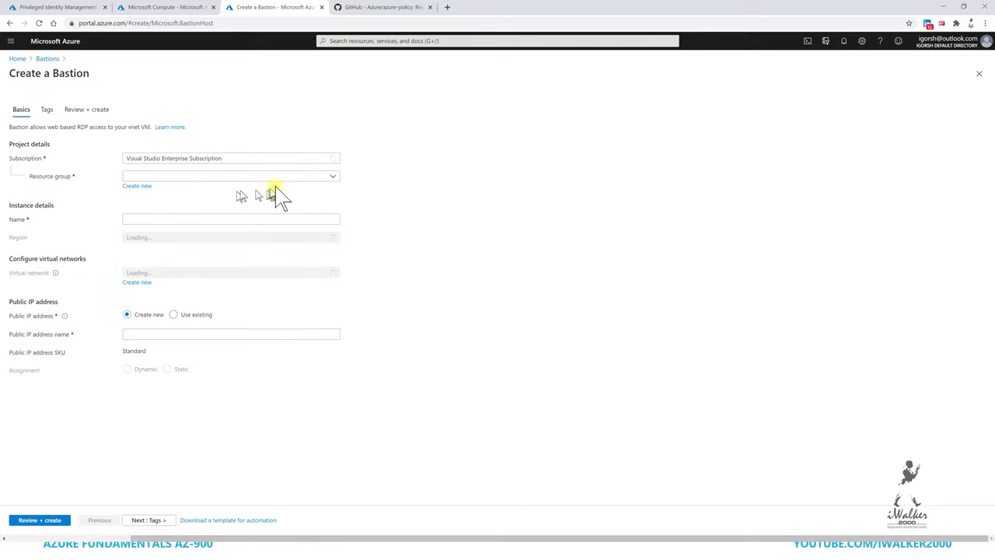
Assign the Bastion to resource group DepScript-demo-RG and name it bast-DeployDemo-weu.
click(305, 178)
click(238, 222)
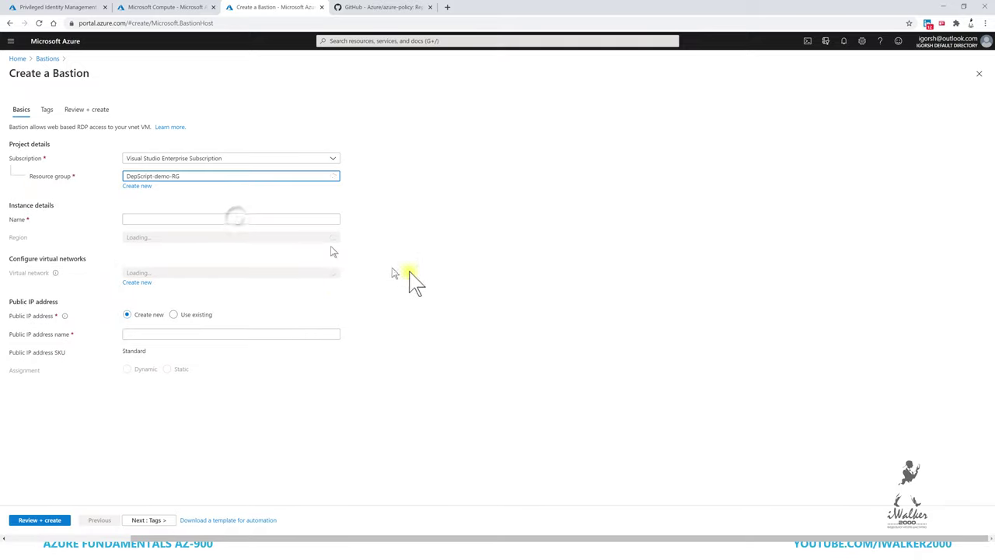
click(231, 218)
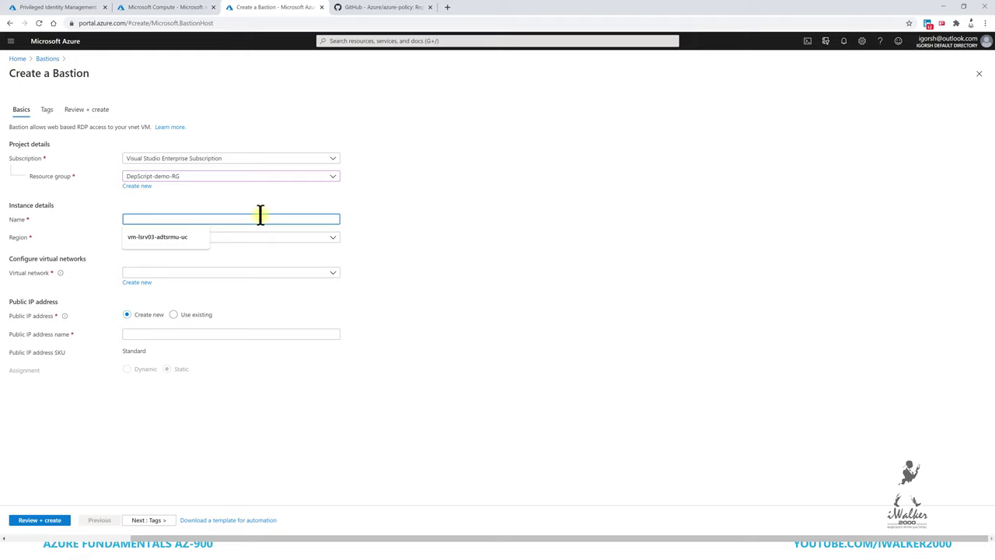
text(bast-DeployDemo-weu)
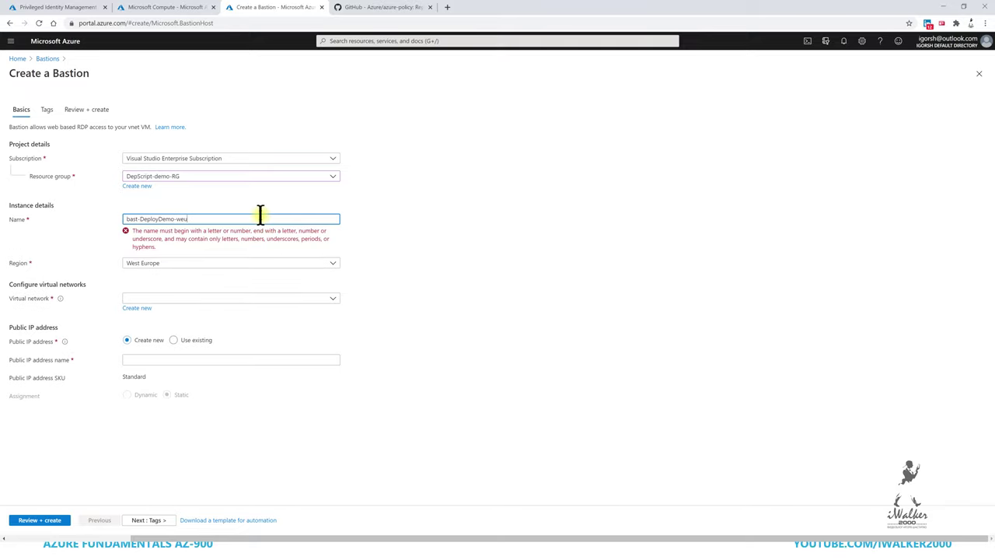
key(Tab)
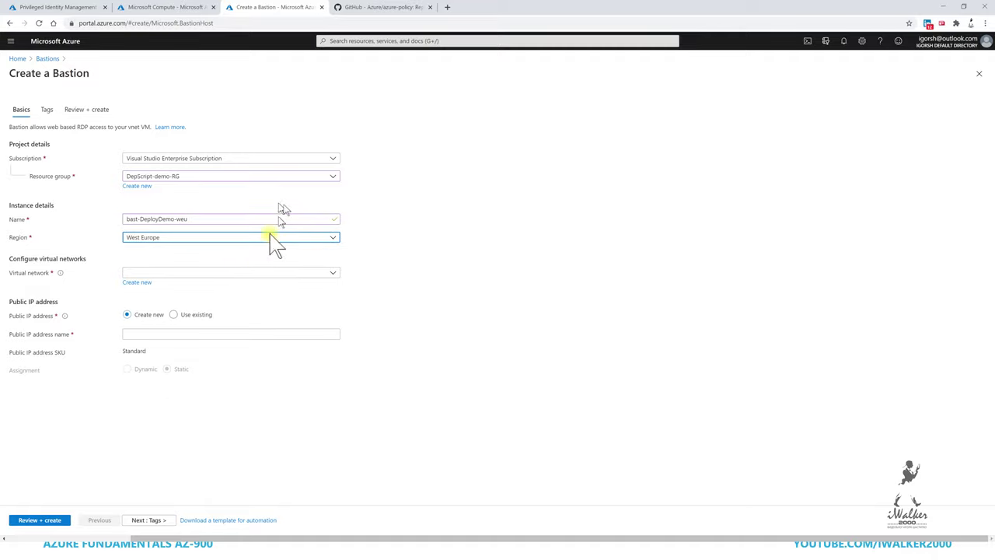
Choose vnet-DepScript-demo as the Bastion's virtual network and check for a selectable subnet.
click(277, 274)
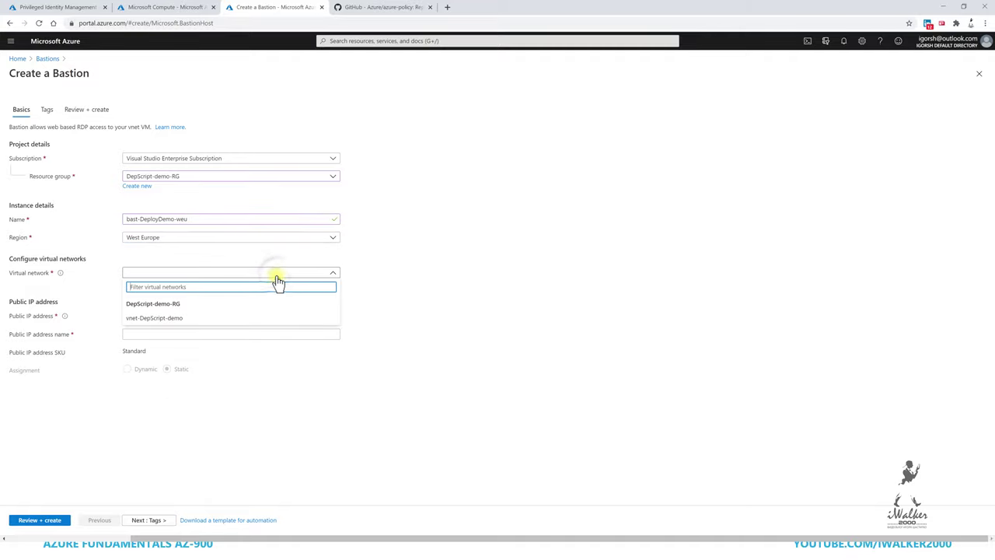
click(207, 320)
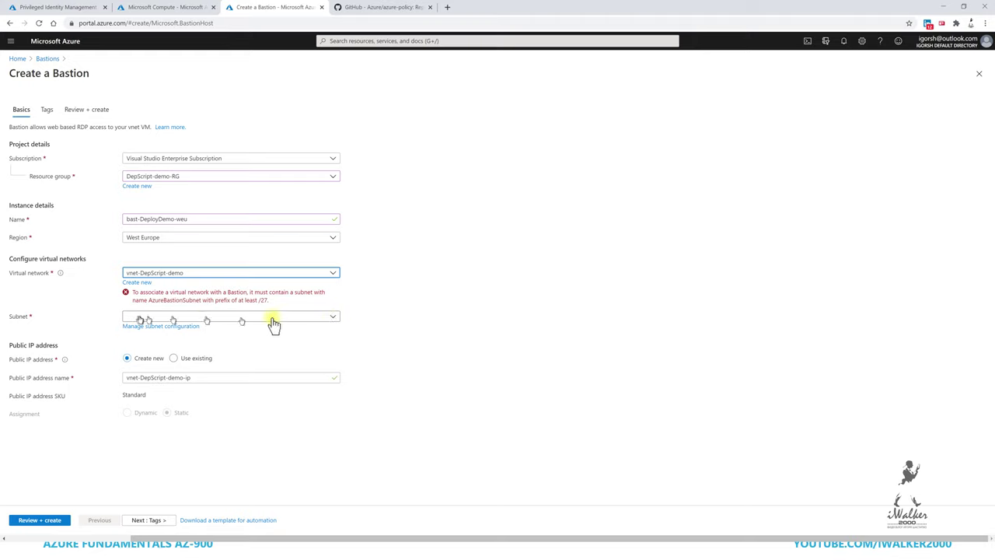
click(332, 319)
click(332, 320)
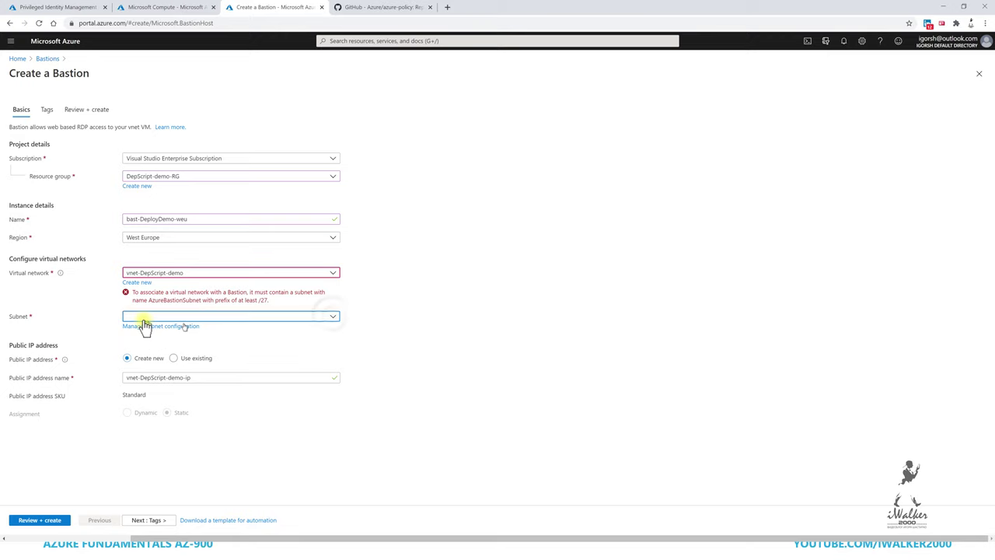
Add a subnet named BastionSubnet with address range 10.0.1.0/24 to vnet-DepScript-demo through the subnet configuration.
click(163, 328)
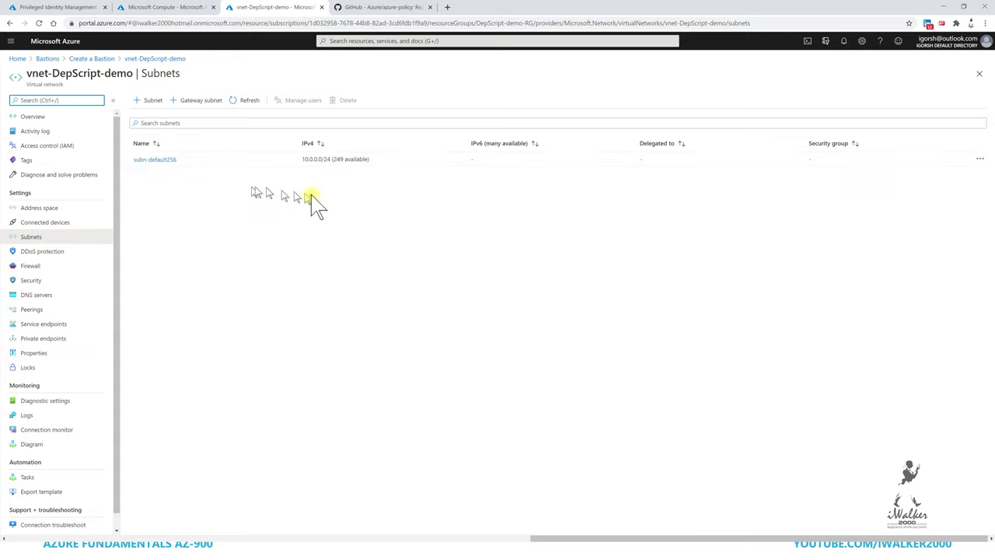
click(145, 111)
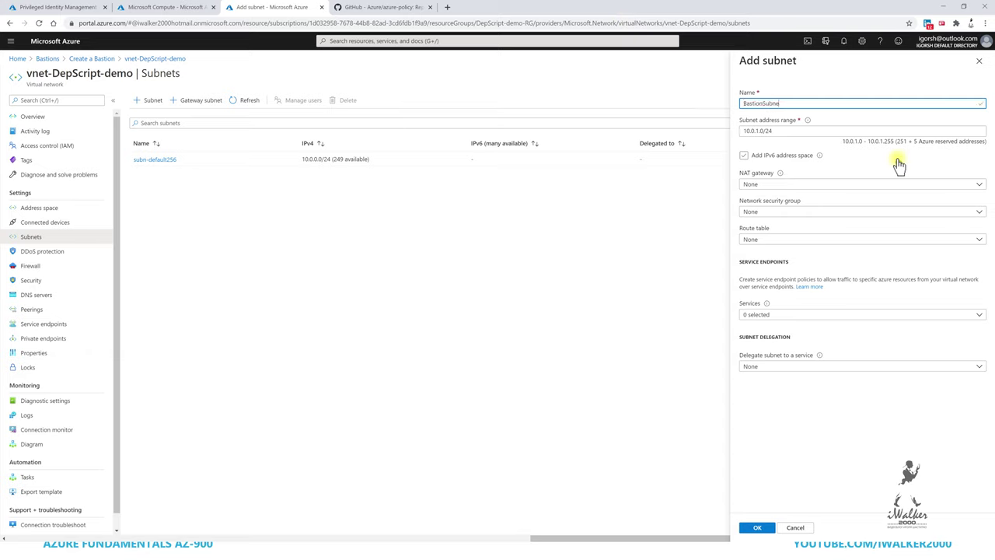
key(Tab)
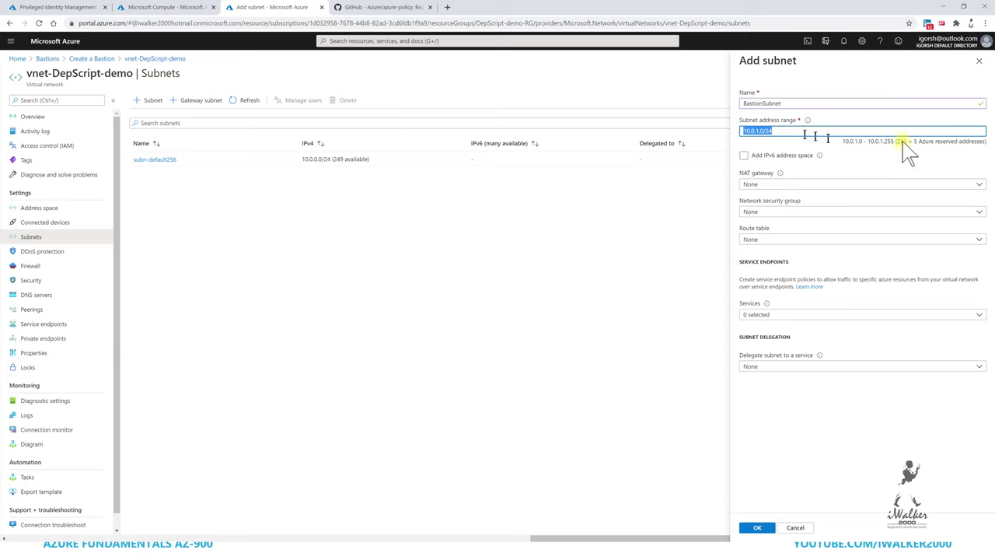
click(760, 528)
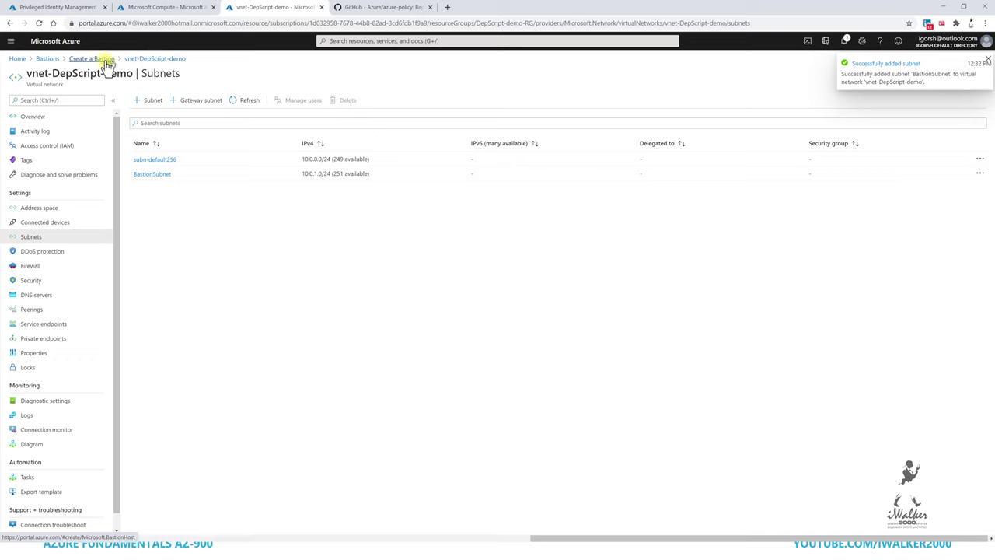
Return to the Bastion creation form and check which subnets of vnet-DepScript-demo can be selected.
click(151, 60)
click(94, 59)
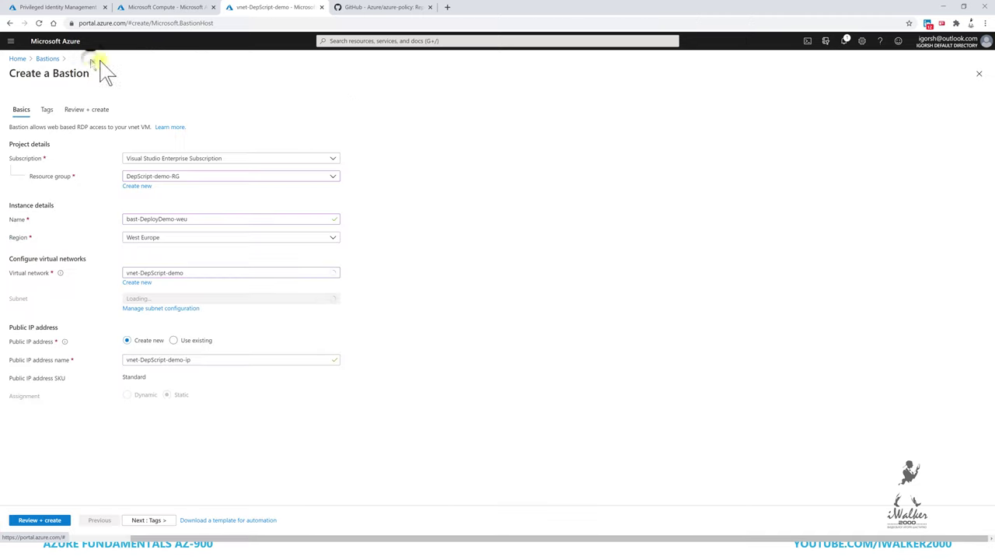
click(321, 318)
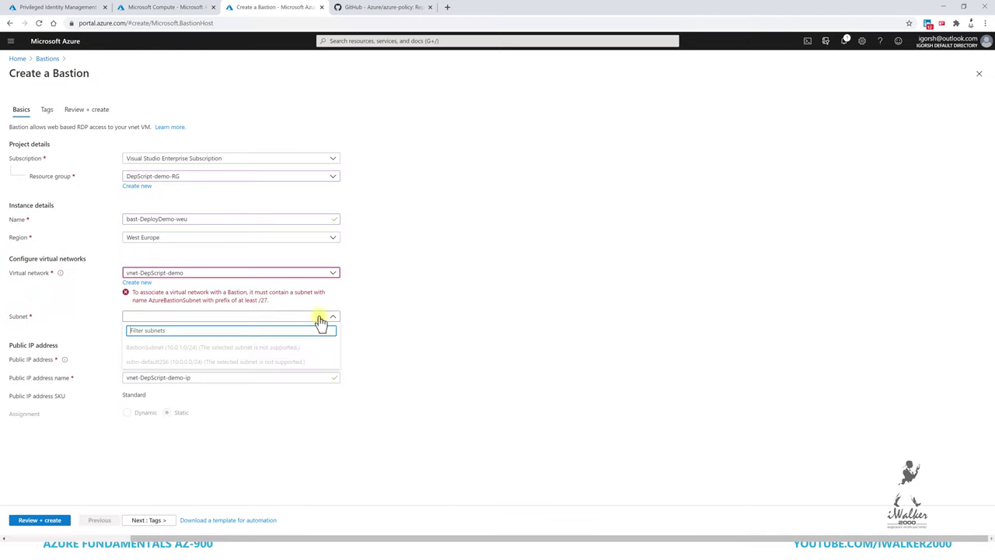
click(500, 347)
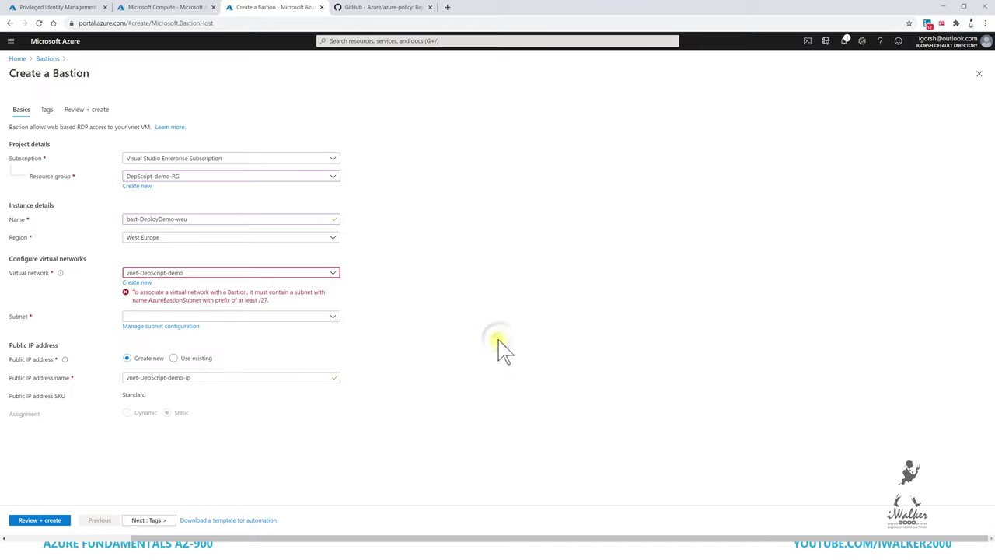
Reopen the subnet configuration of vnet-DepScript-demo and try to delete BastionSubnet.
click(171, 327)
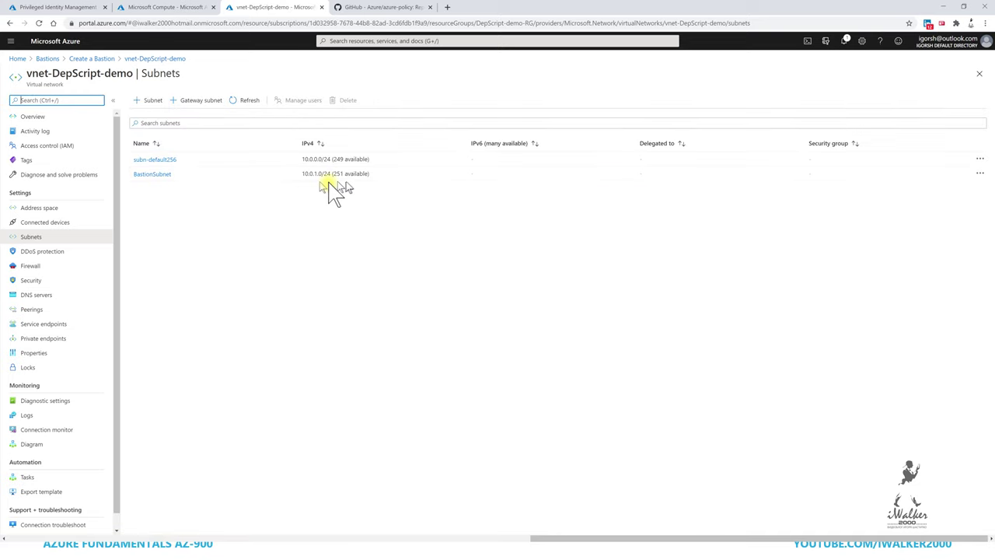
click(154, 175)
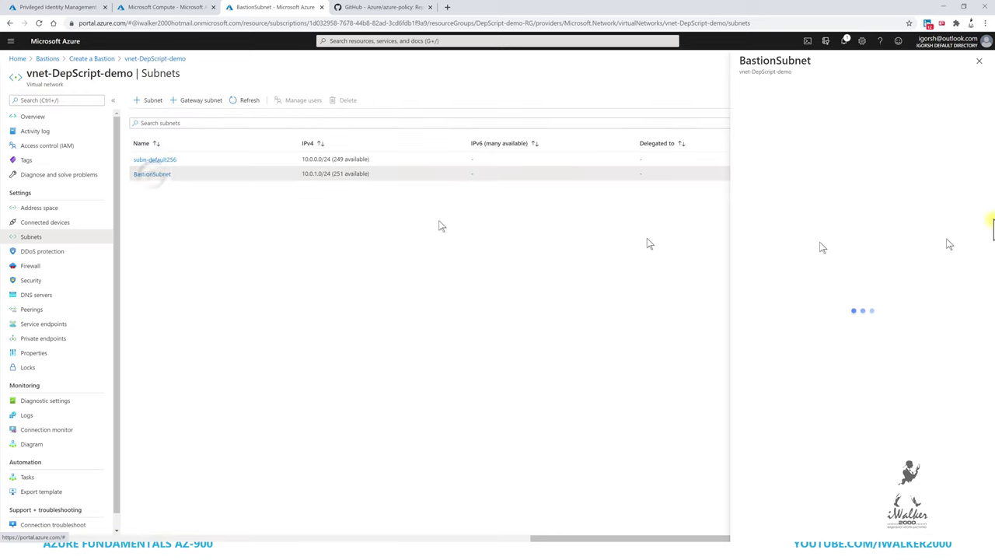
click(979, 60)
click(980, 173)
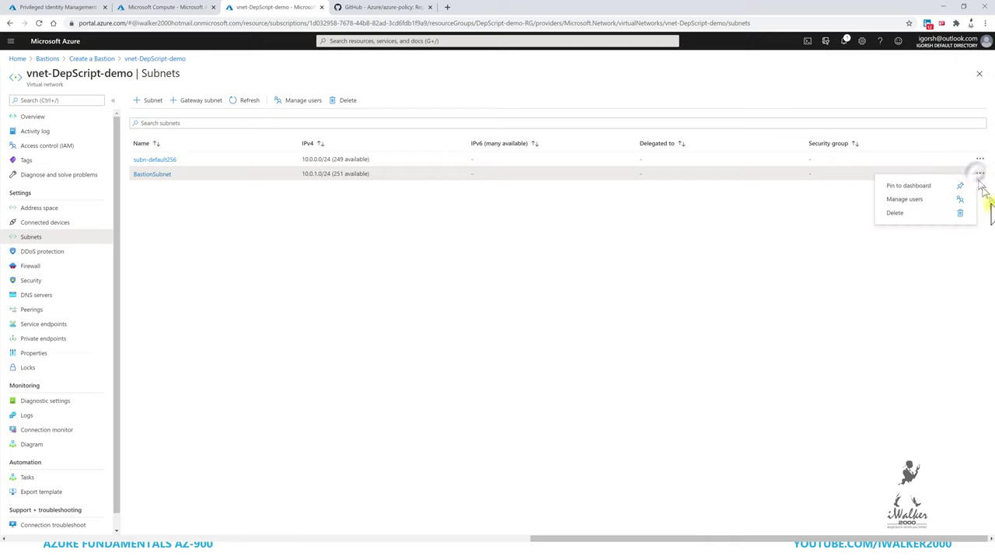
click(940, 212)
click(846, 159)
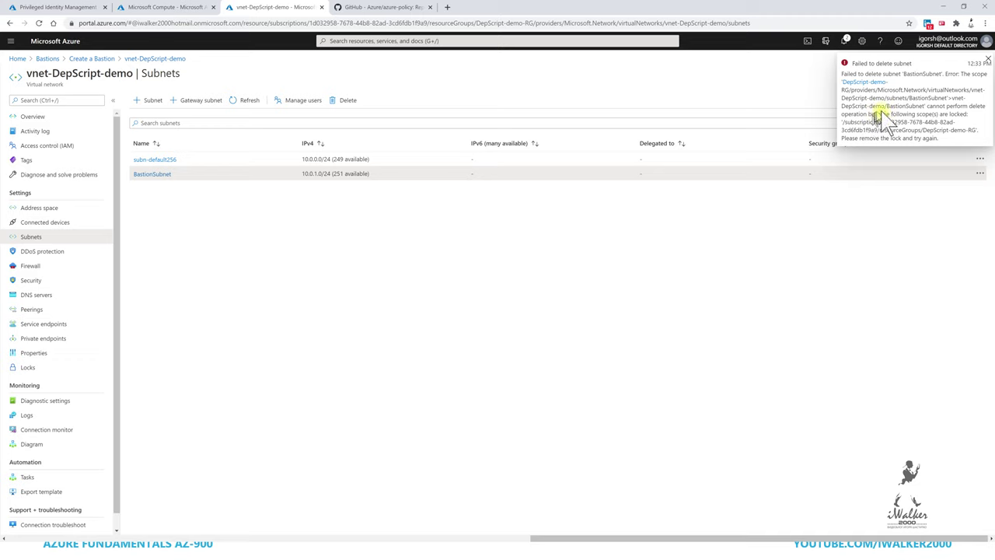
Add a subnet named AzureBastionSubnet with address range 10.0.2.0/24 to vnet-DepScript-demo.
click(155, 99)
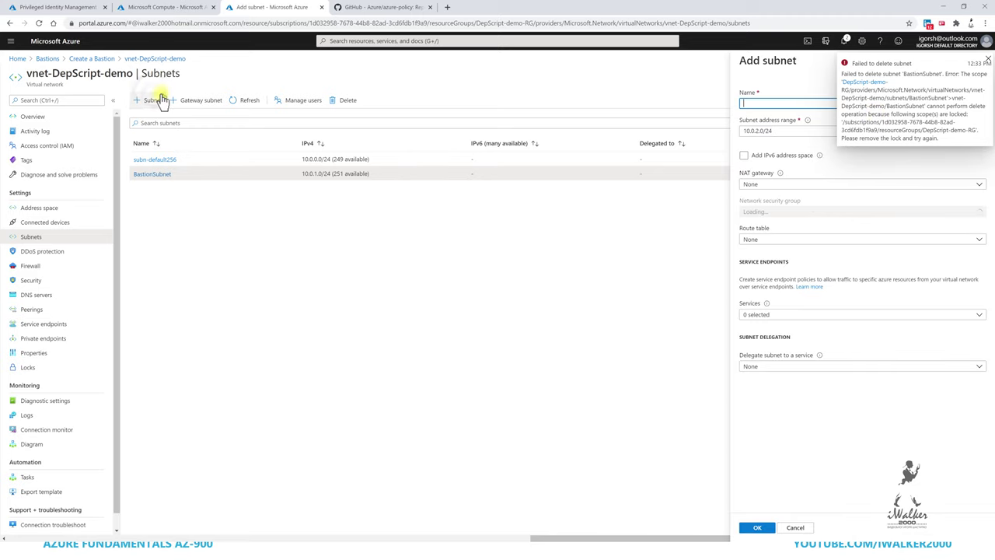
click(989, 61)
click(761, 103)
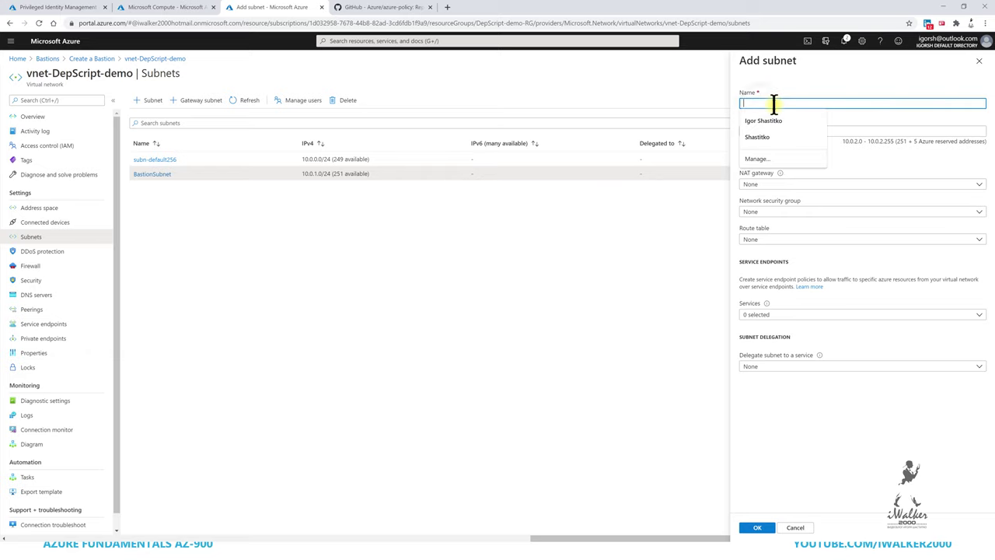
text(Az)
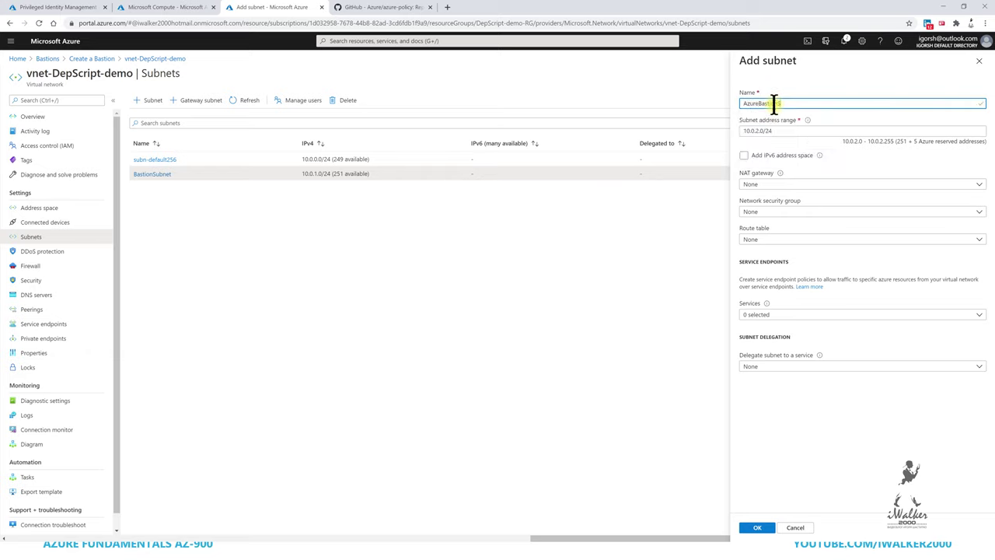
text(ureBastionSubnet)
key(Tab)
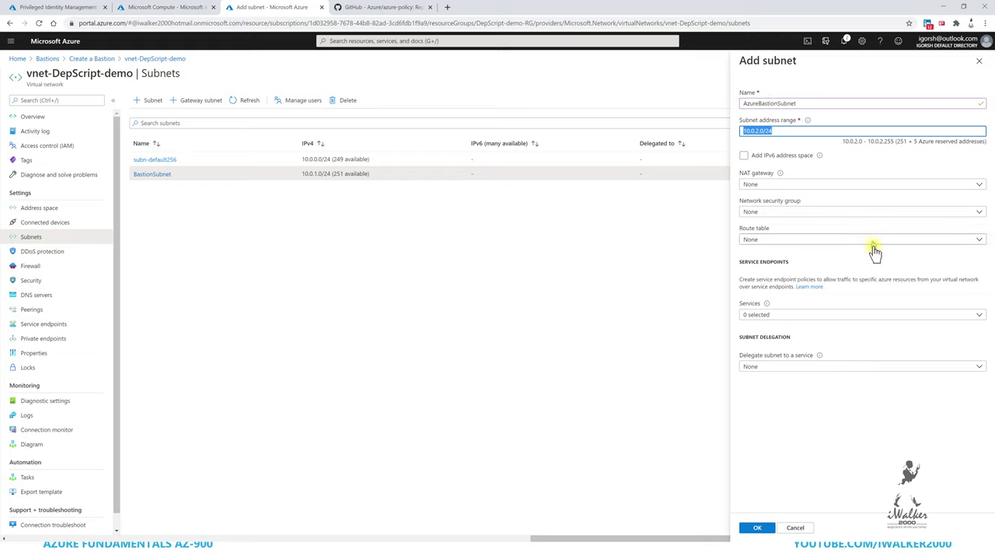
click(759, 528)
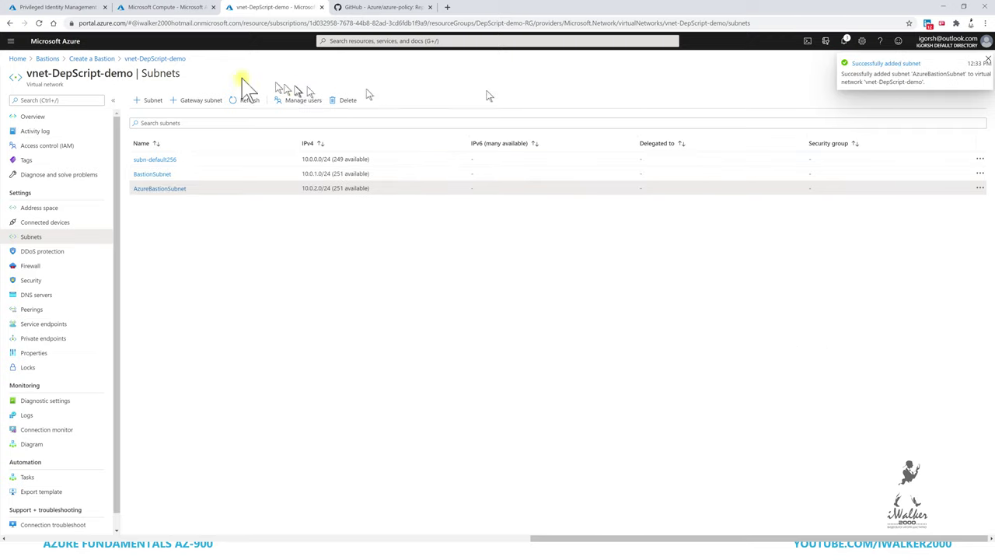
Return to the Bastion creation form, keep AzureBastionSubnet without tags, then review and create the bast-DeployDemo-weu Bastion.
click(91, 59)
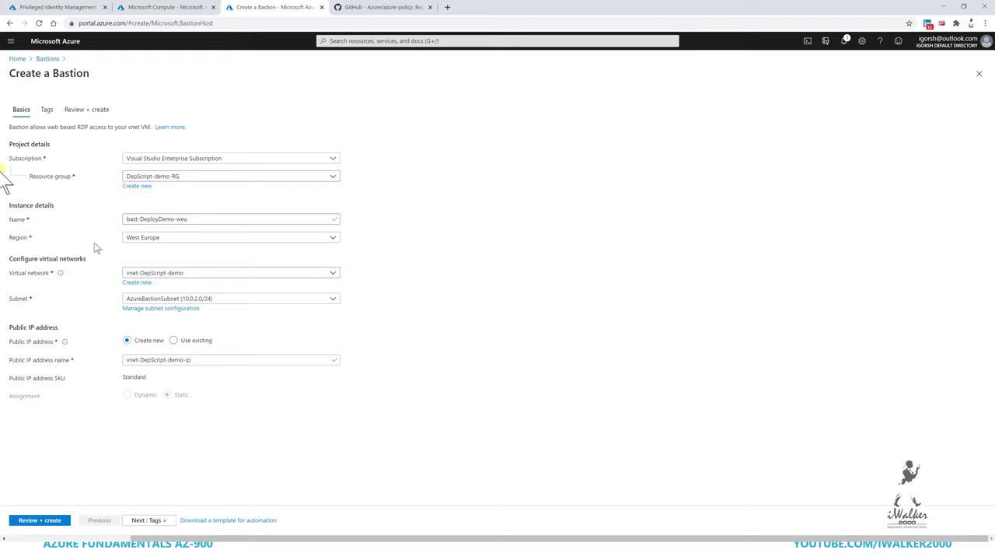
click(148, 520)
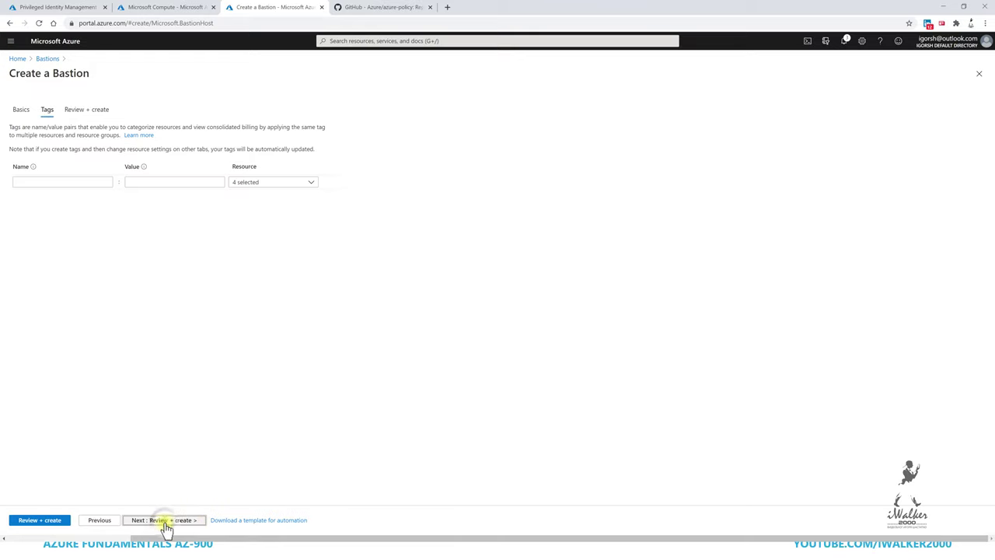
click(175, 521)
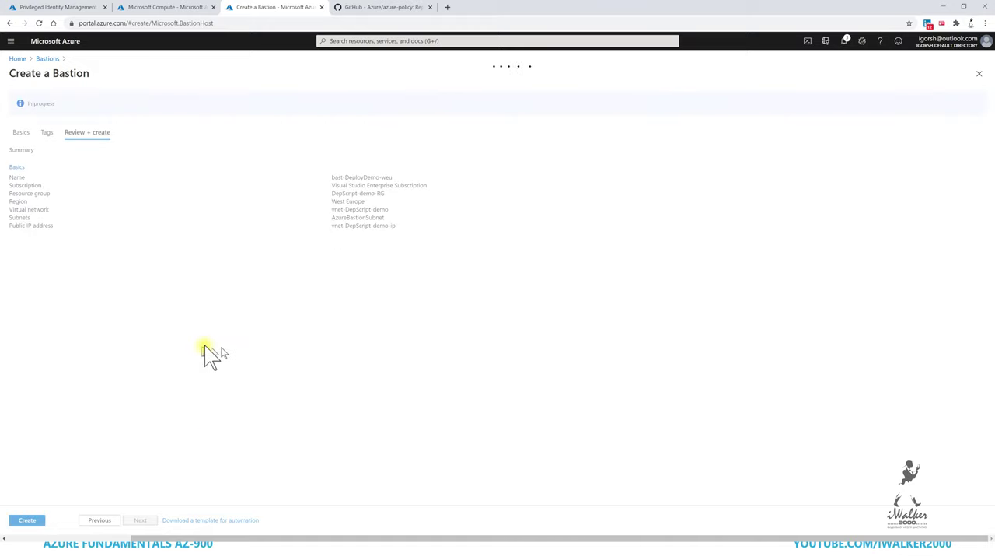
click(27, 520)
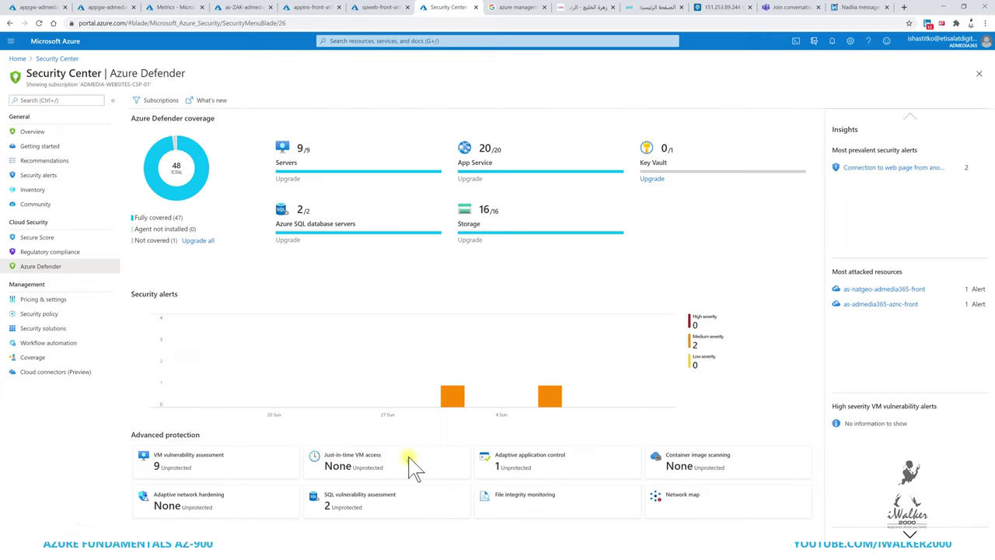
Switch to the presentation, advance to the Network Watcher demo slide and return to the Azure portal.
key(alt+Tab)
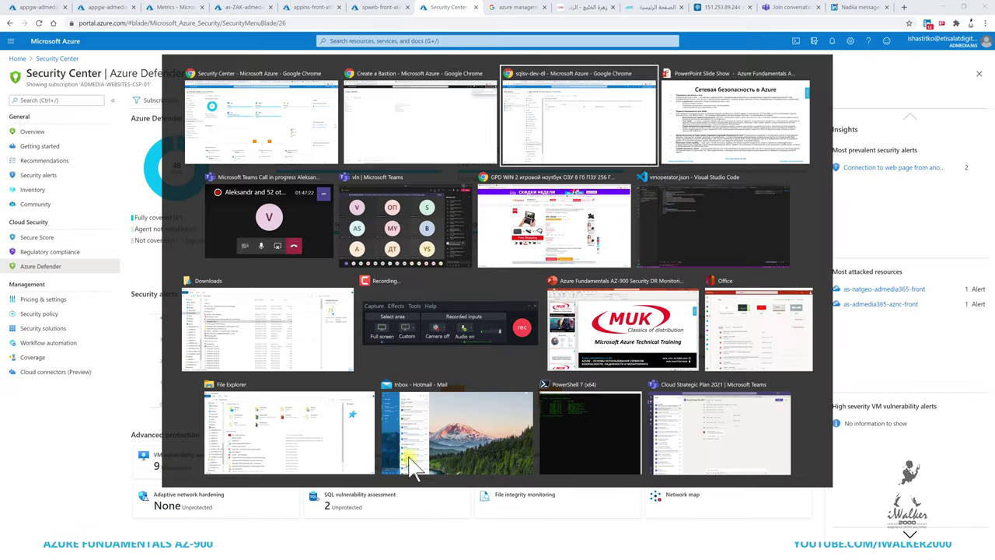
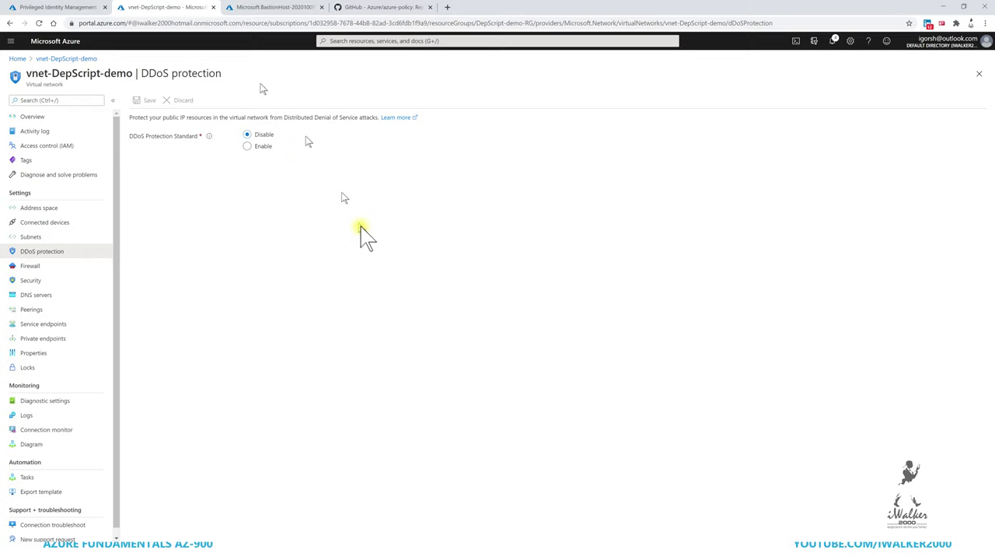
key(alt+Tab)
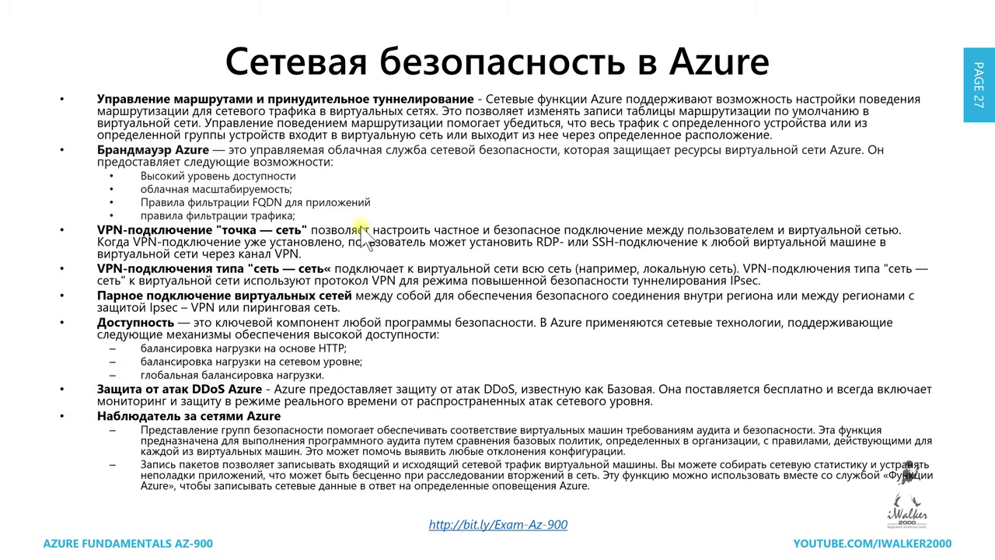
click(363, 232)
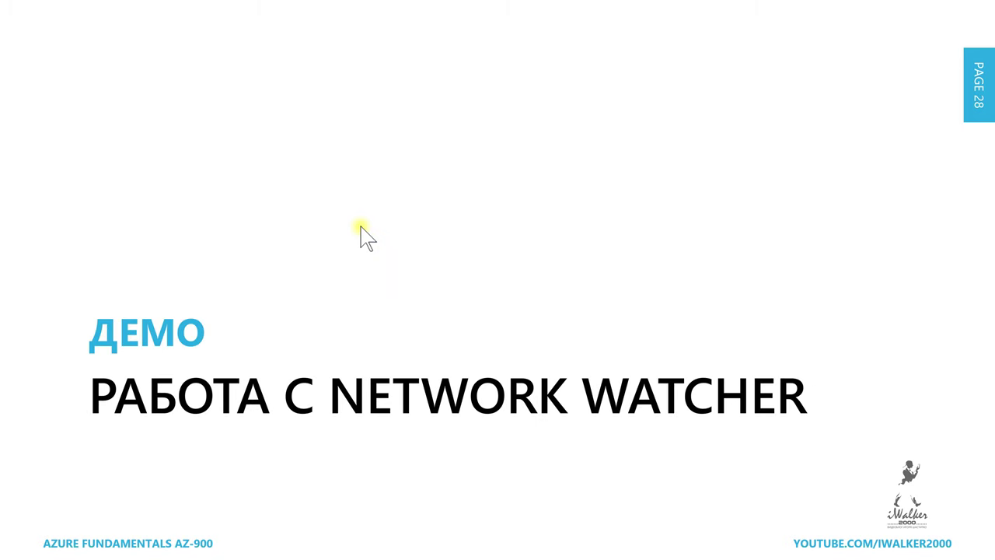
key(super+Tab)
click(422, 111)
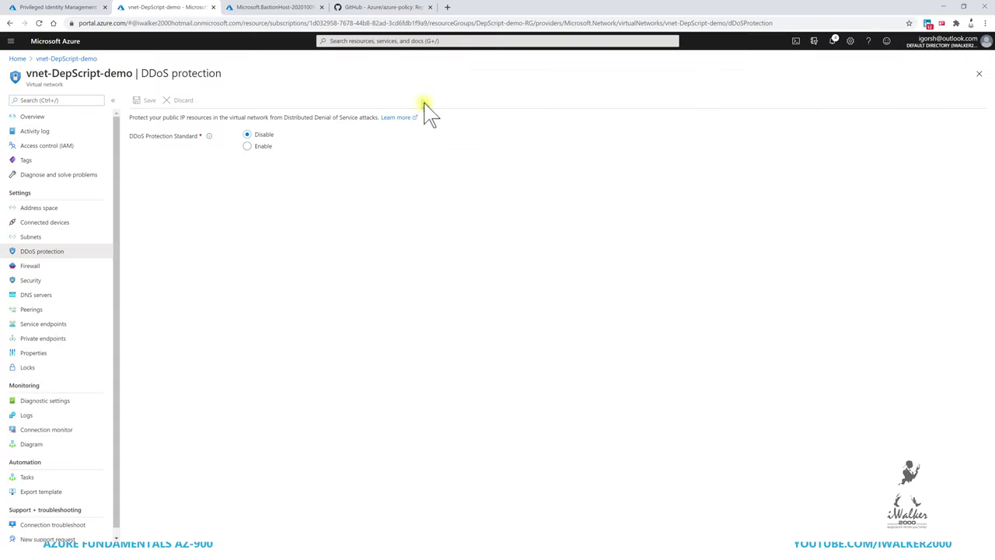
Search the portal for "network" and open Network Watcher.
click(417, 40)
text(network)
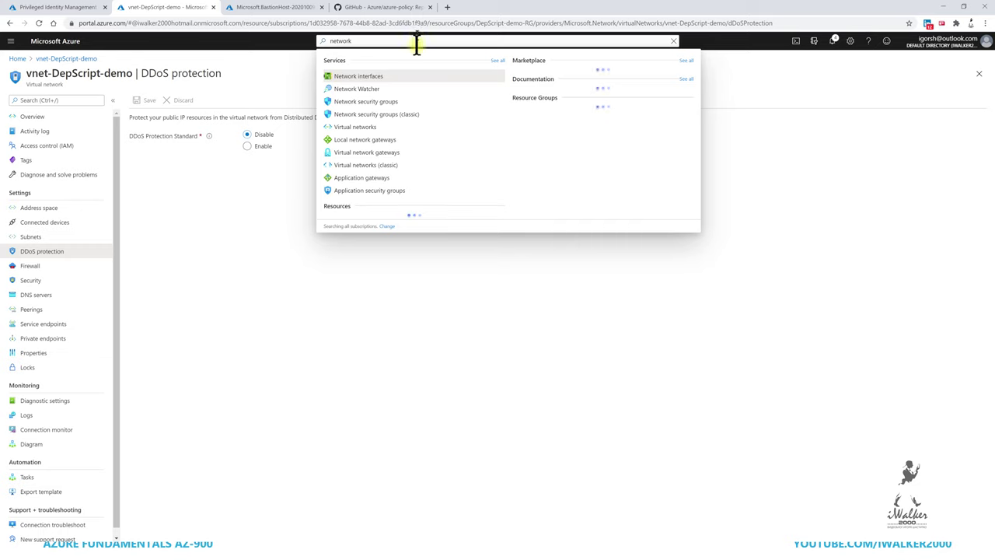
click(402, 90)
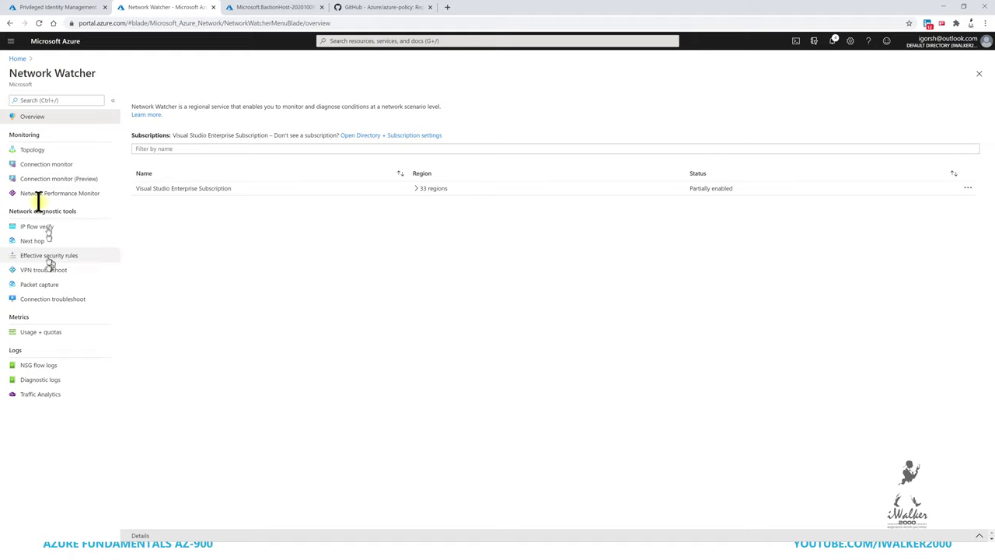
Display the Network Watcher topology for resource group DepScript-demo-RG.
click(32, 150)
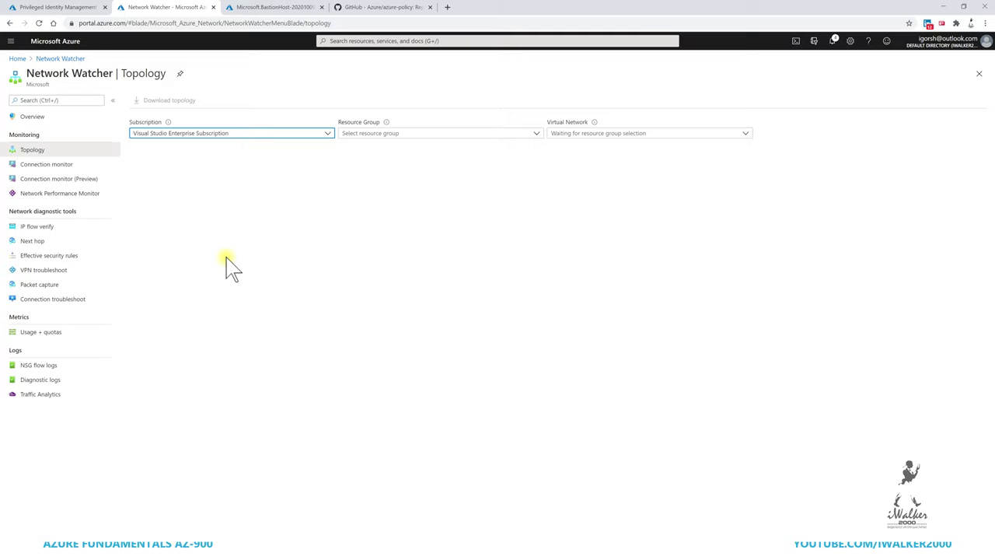
click(420, 135)
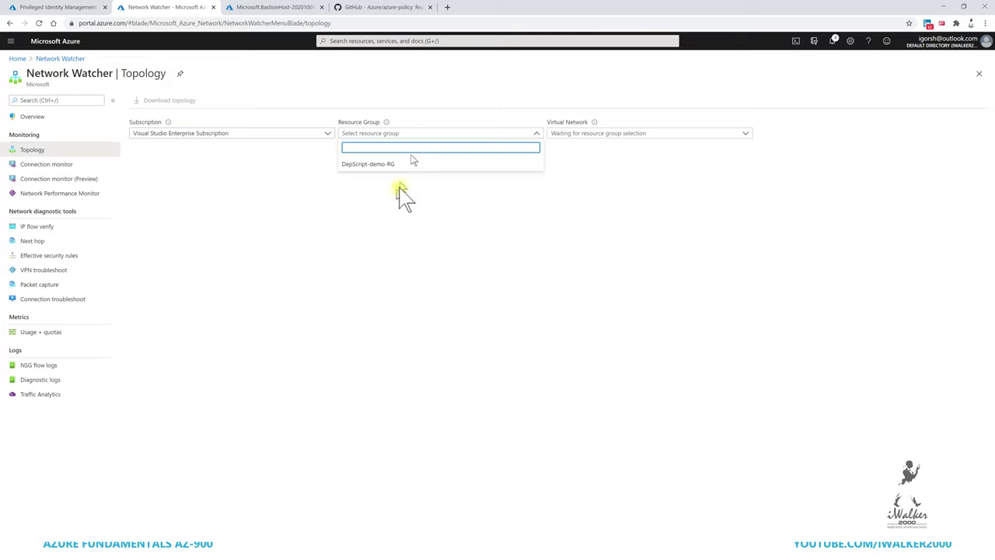
click(403, 165)
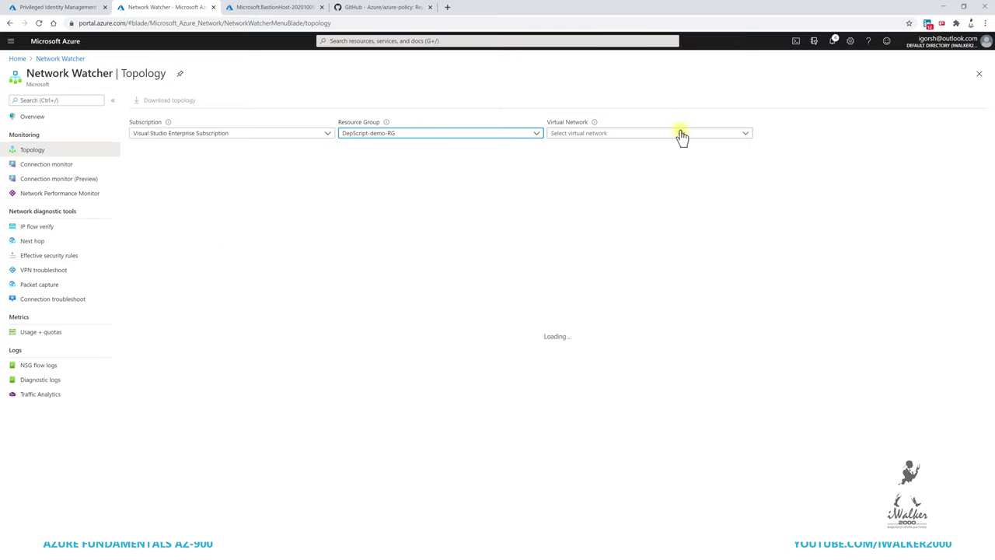
click(681, 134)
click(681, 134)
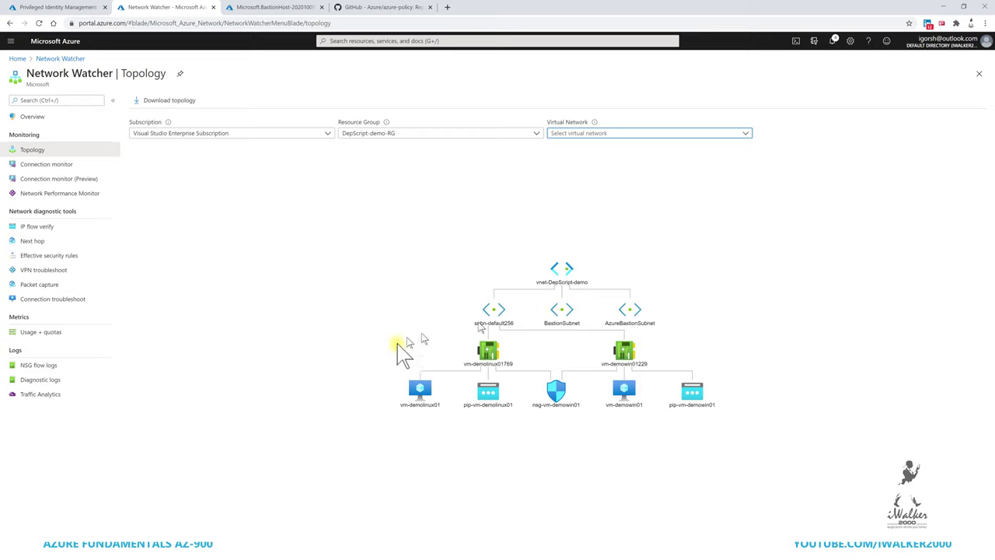
Start a new connection monitor with vm-demolinux01 as the source and vm-demowin01 as the destination.
click(42, 166)
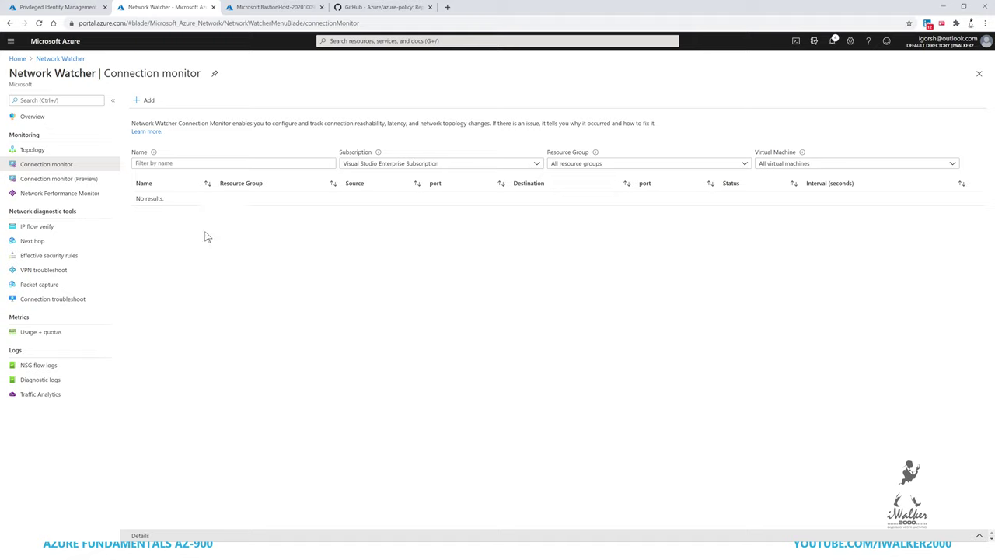
click(152, 102)
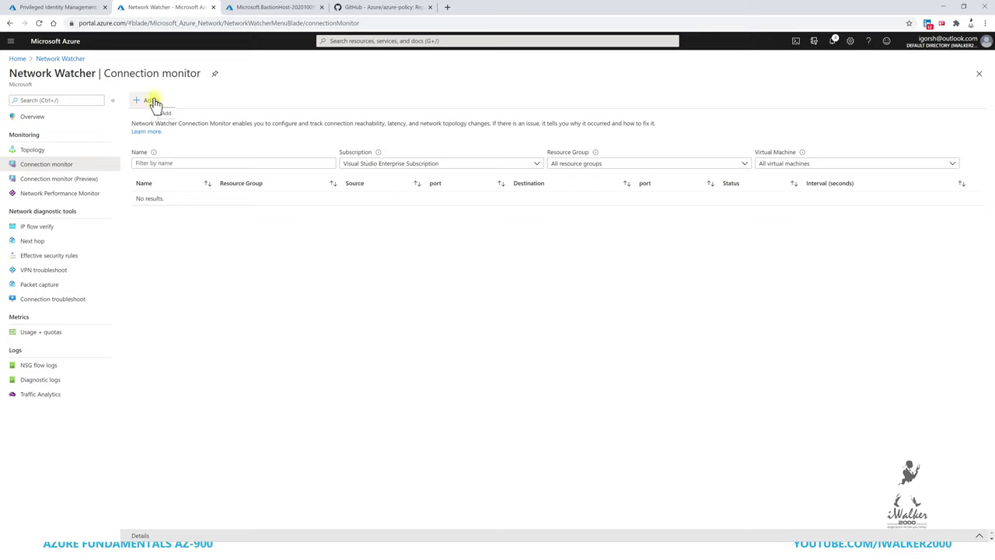
click(152, 101)
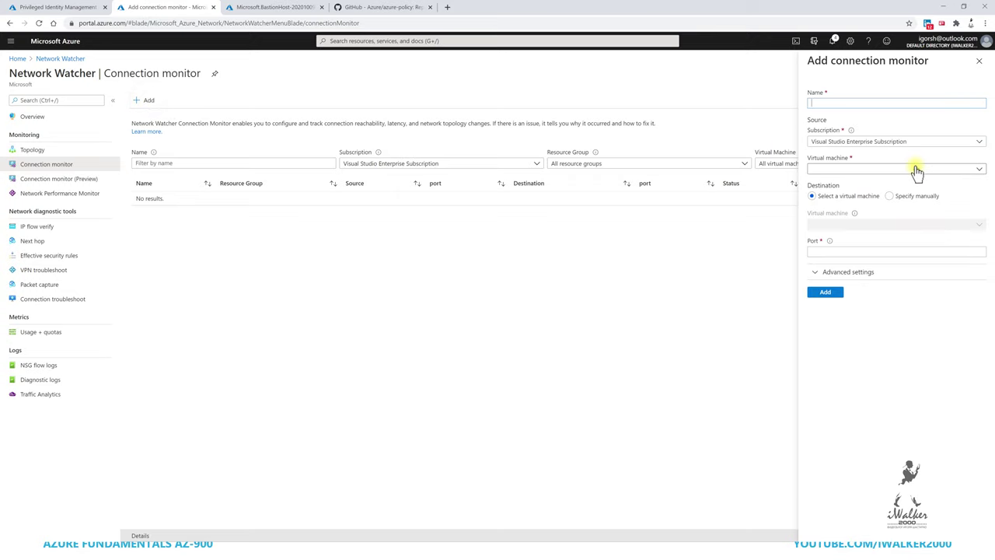
click(917, 169)
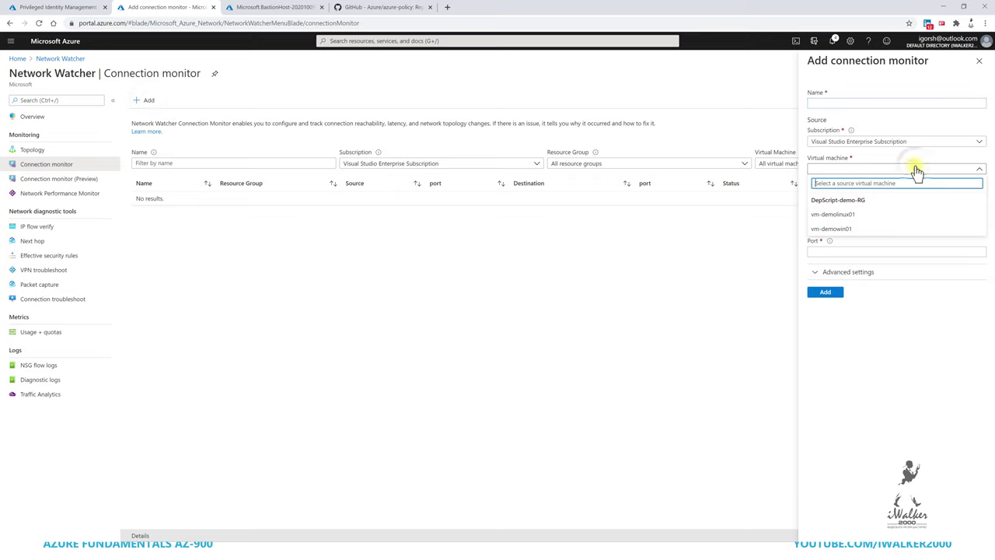
click(859, 214)
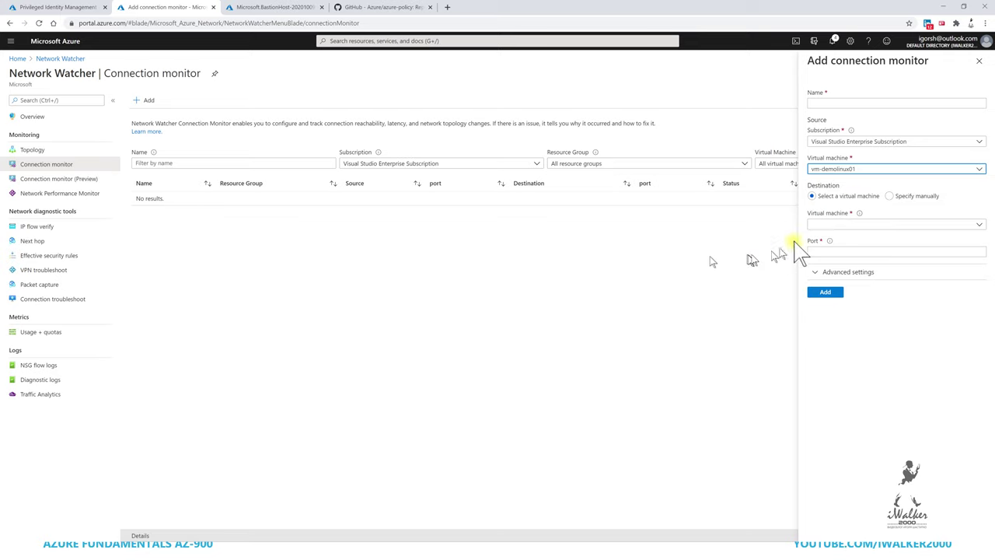
click(885, 225)
click(846, 282)
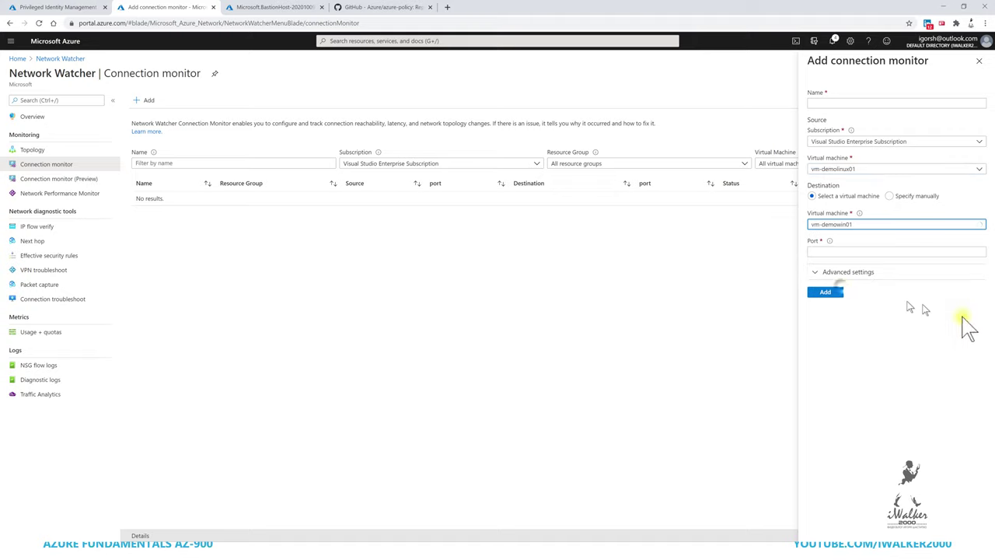
Set the connection monitor's destination port to 3389 and its probing interval to 30 seconds.
click(867, 249)
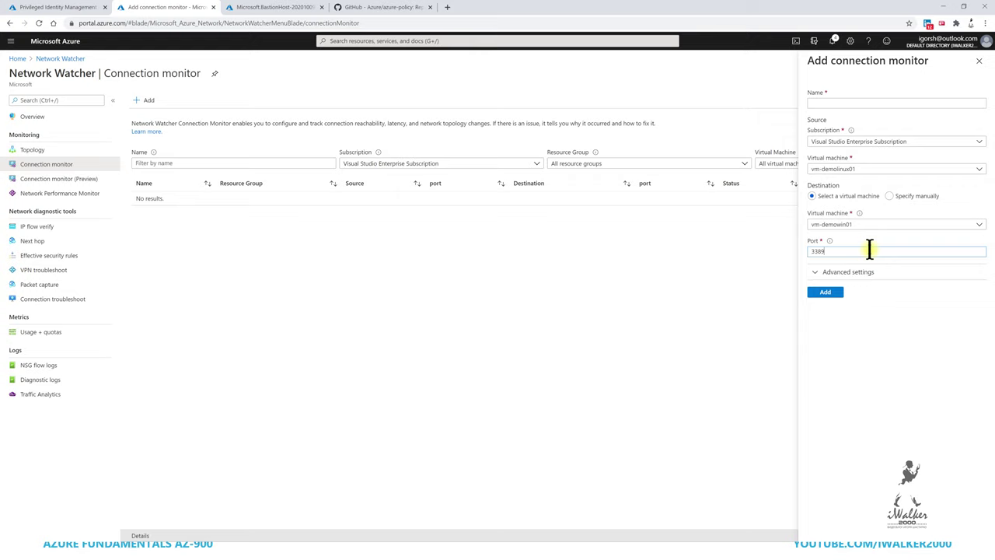
click(827, 271)
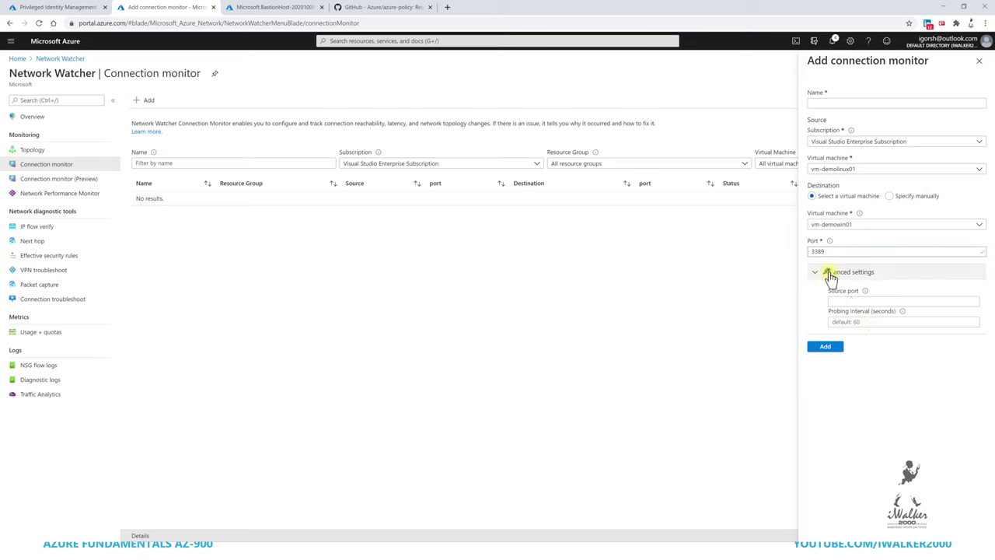
click(871, 321)
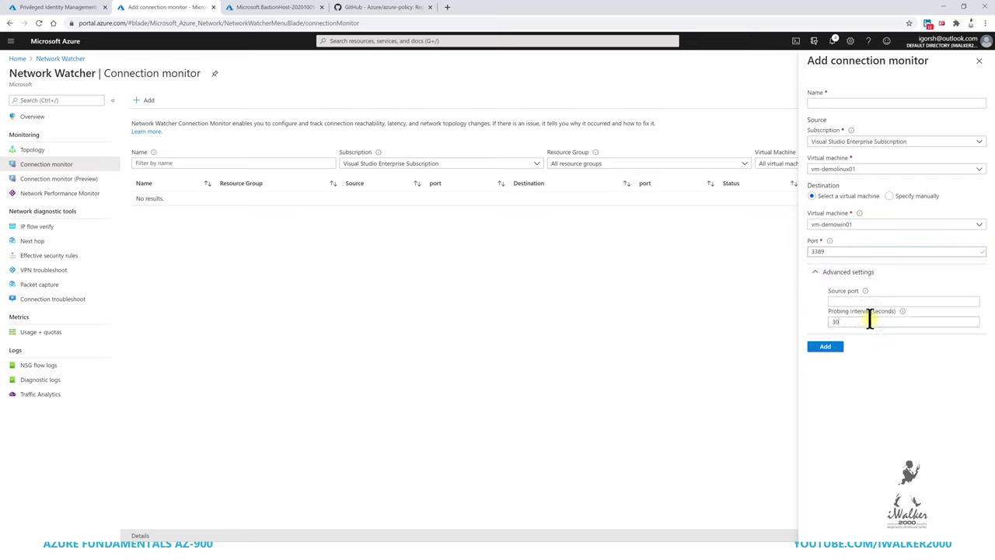
click(819, 343)
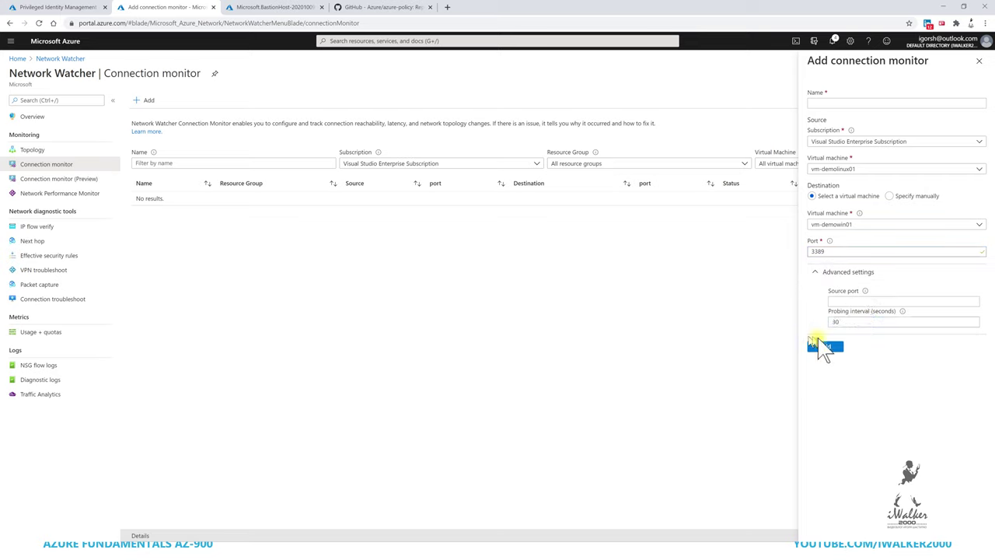
Name the connection monitor nw-netmon-demo2vm and create it.
click(839, 100)
text(nw-netmon-demo2vm)
click(825, 346)
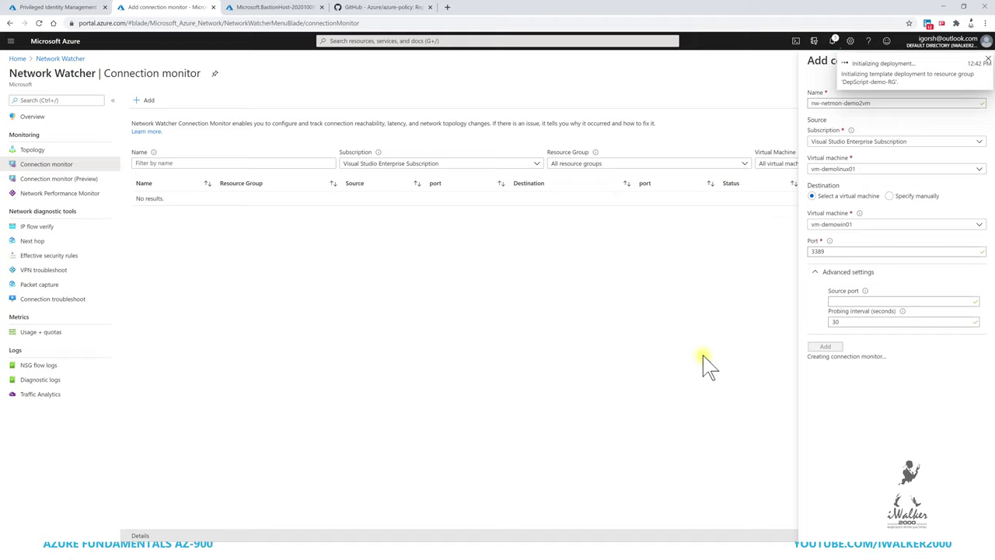
Create a Network Performance Monitor solution on the Log Analytics workspace logan-deploydemo-weu.
click(50, 194)
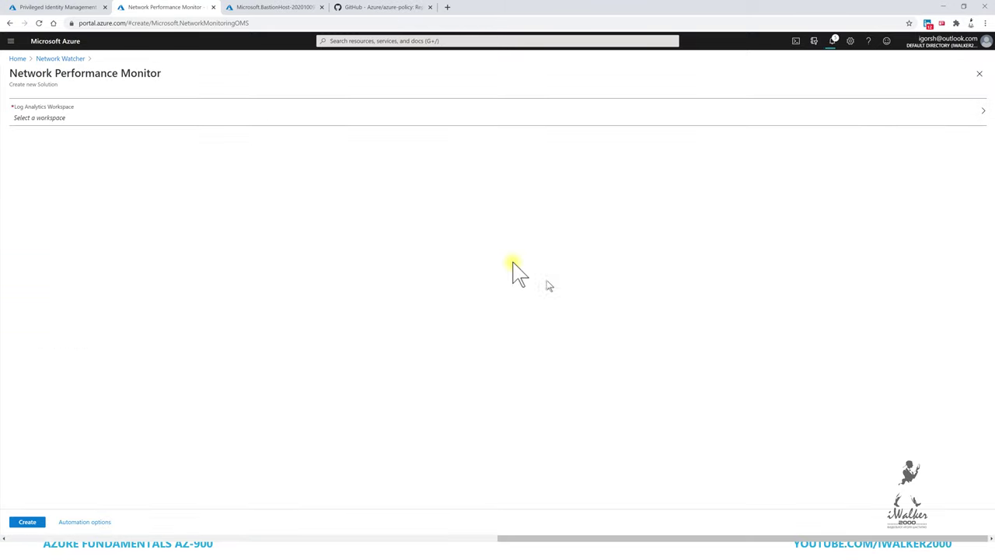
click(76, 118)
click(53, 140)
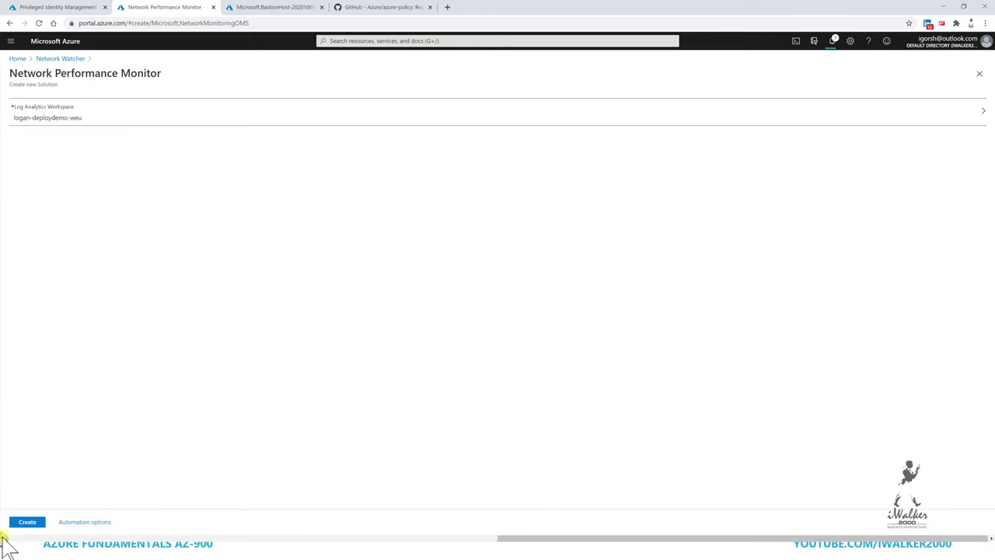
click(27, 521)
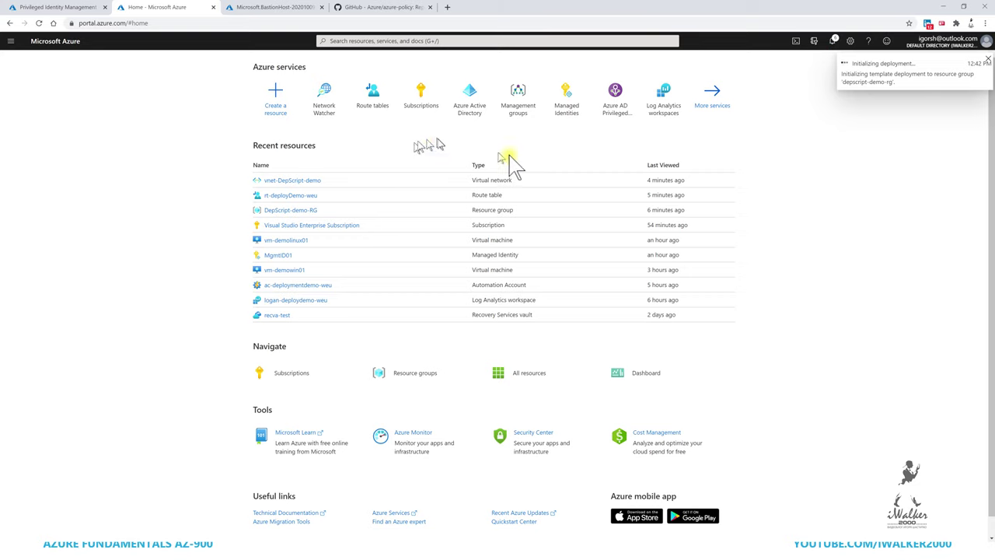
Search for "net" to reopen Network Watcher and check the workspaces listed under Network Performance Monitor.
click(425, 40)
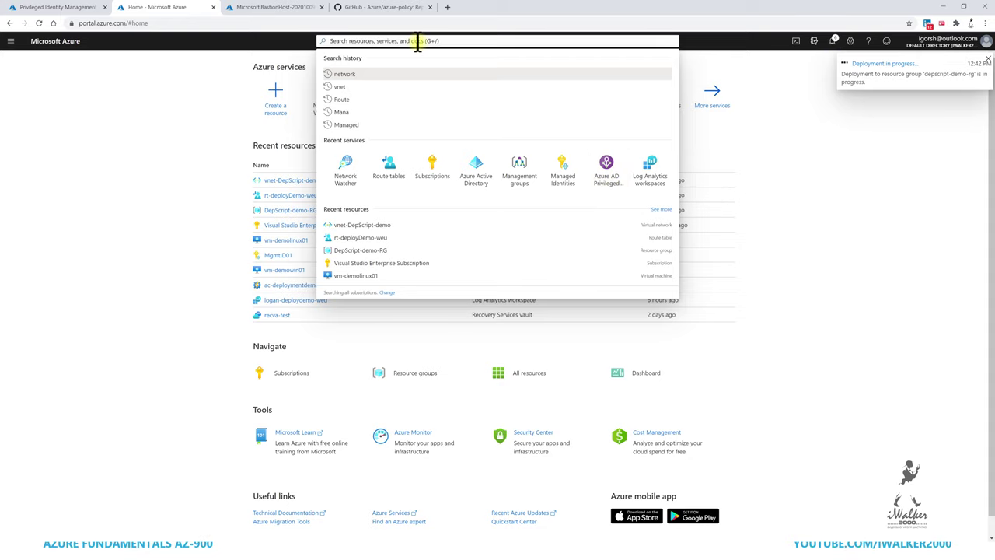
text(net)
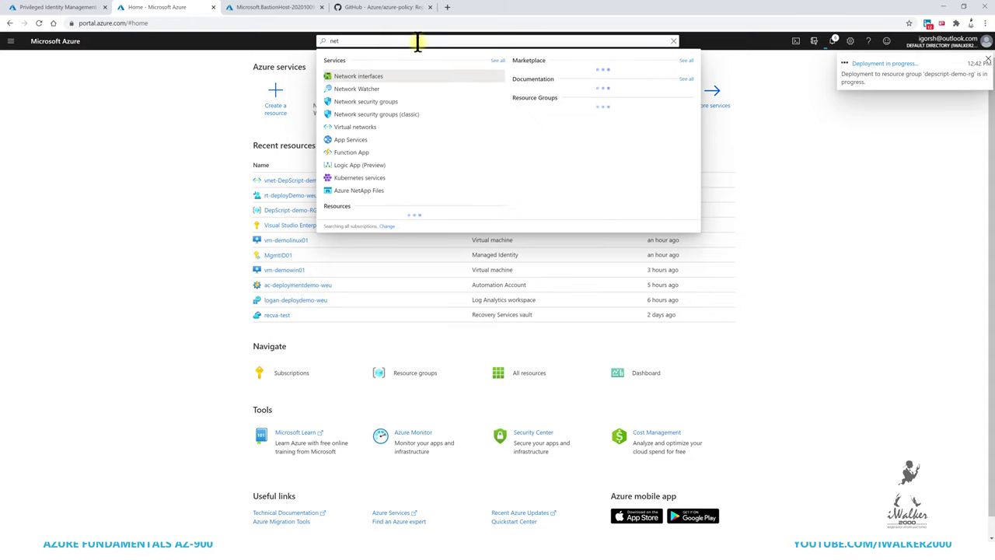
key(Down)
key(Down)
key(Up)
key(Return)
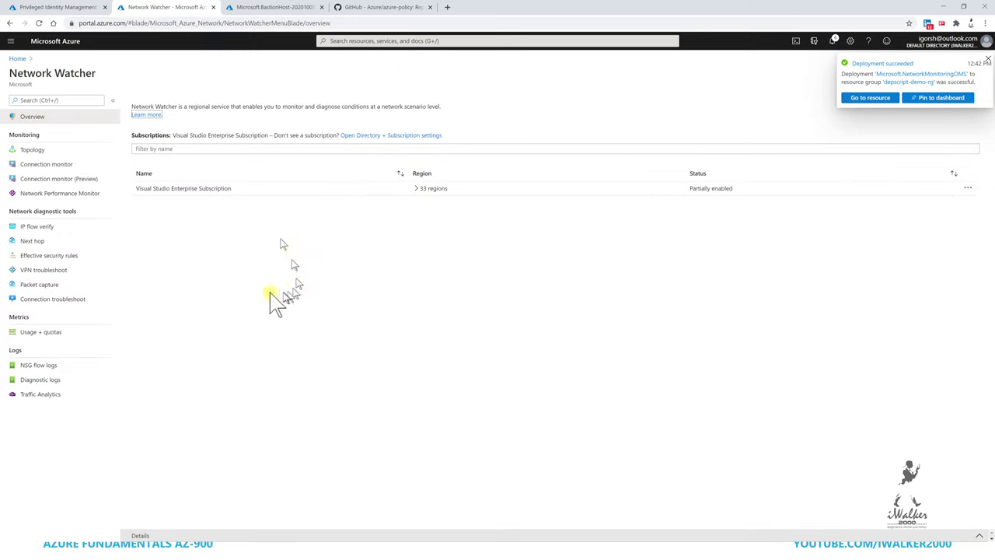
click(49, 194)
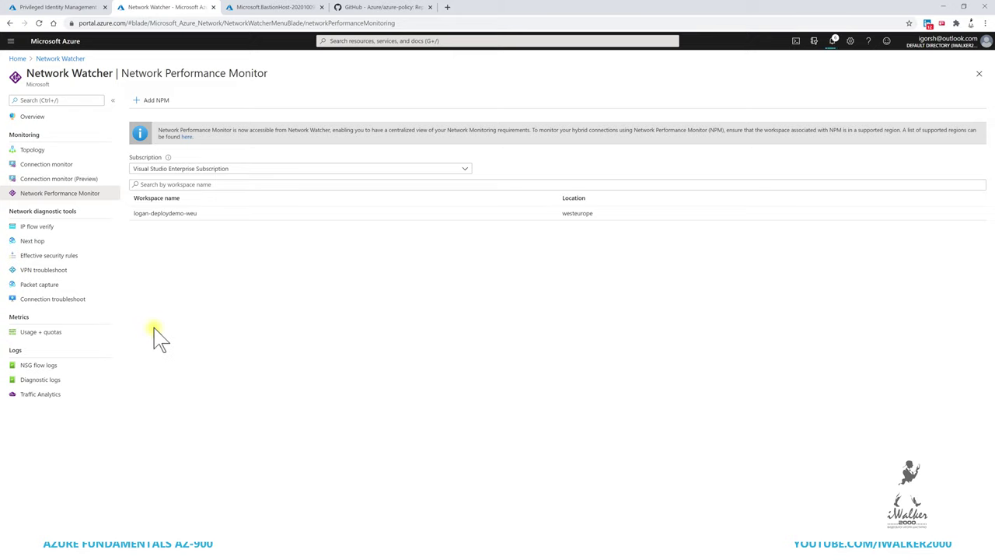
Open IP flow verify and select virtual machine vm-demolinux01 with network interface vm-demolinux01769.
click(65, 229)
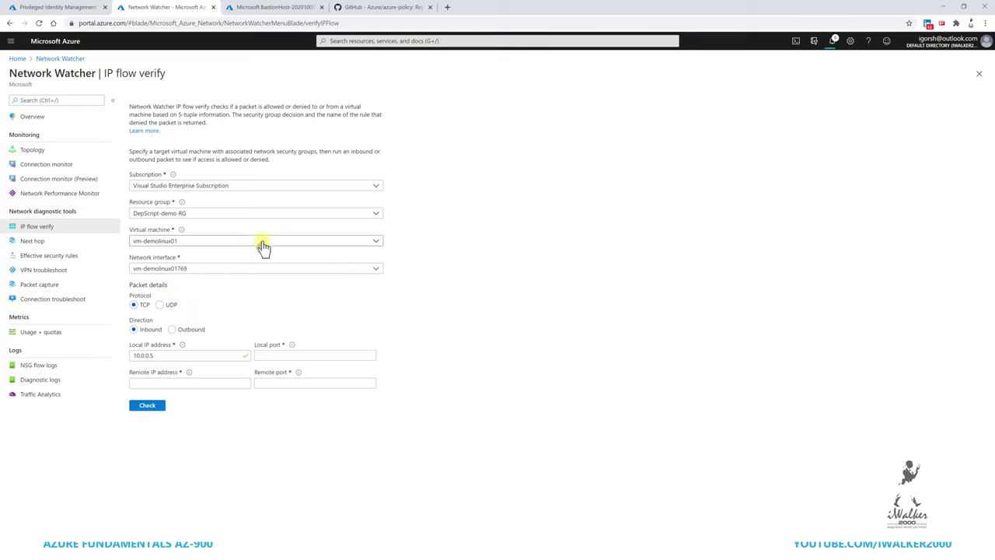
click(195, 247)
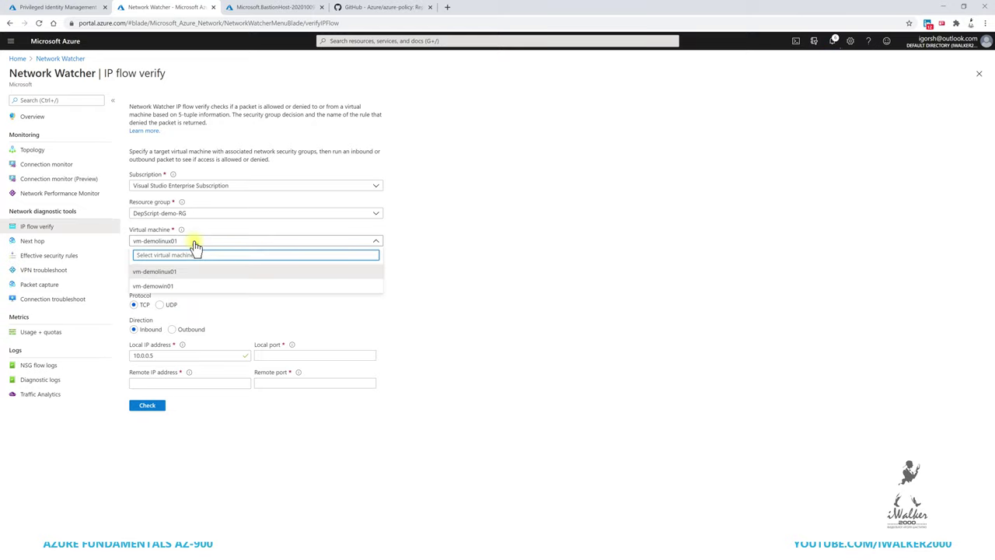
click(217, 272)
click(223, 272)
click(222, 297)
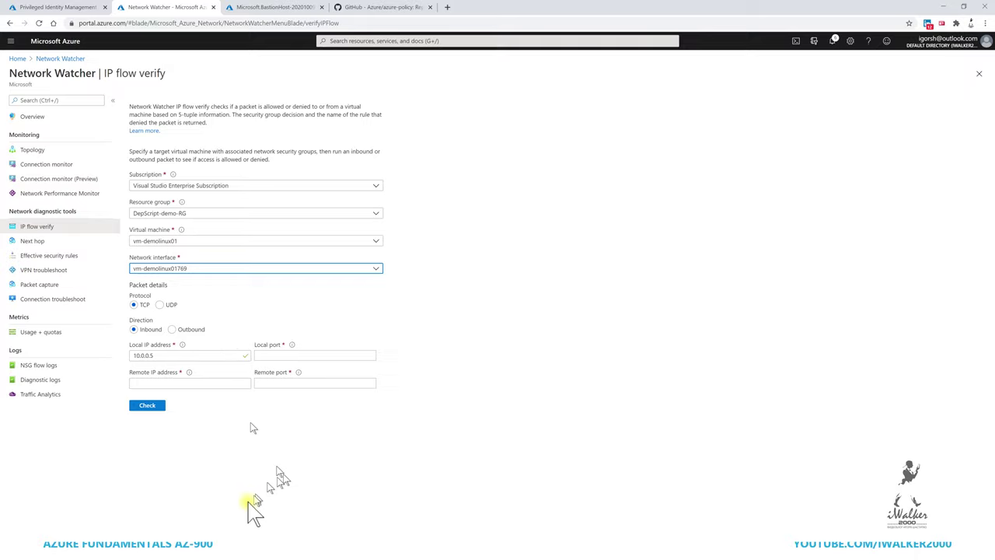
Examine Network Watcher's Next hop, Effective security rules, VPN troubleshoot and Packet capture tools.
click(30, 240)
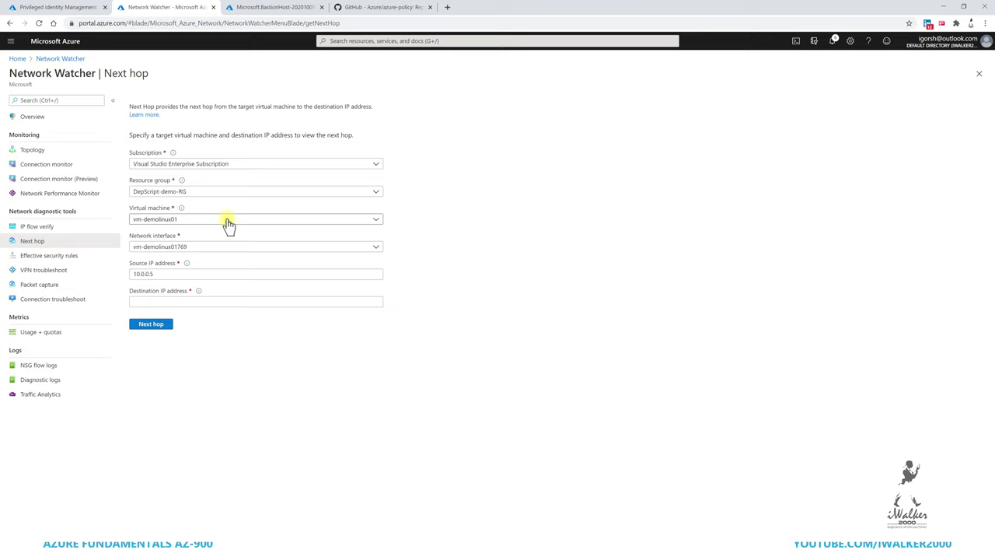
click(76, 255)
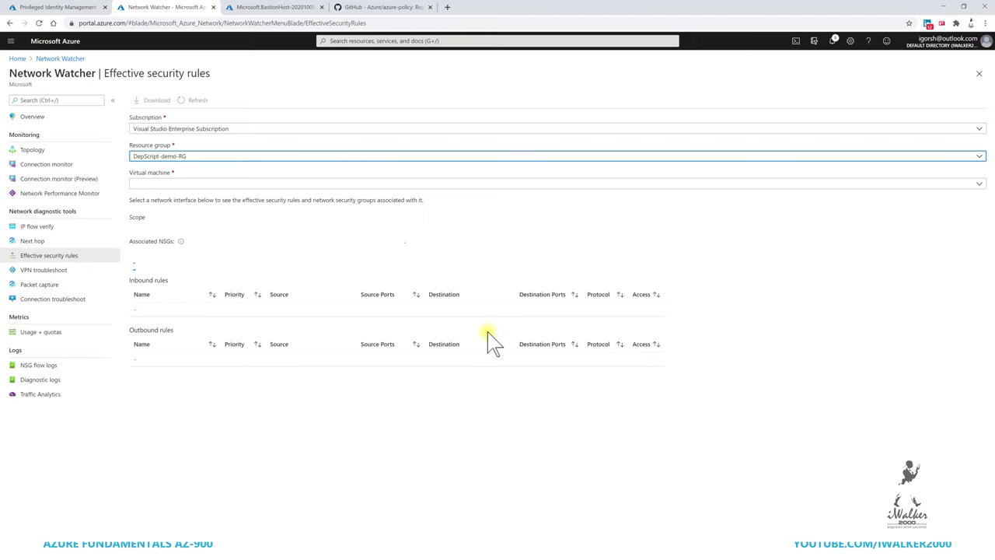
click(42, 271)
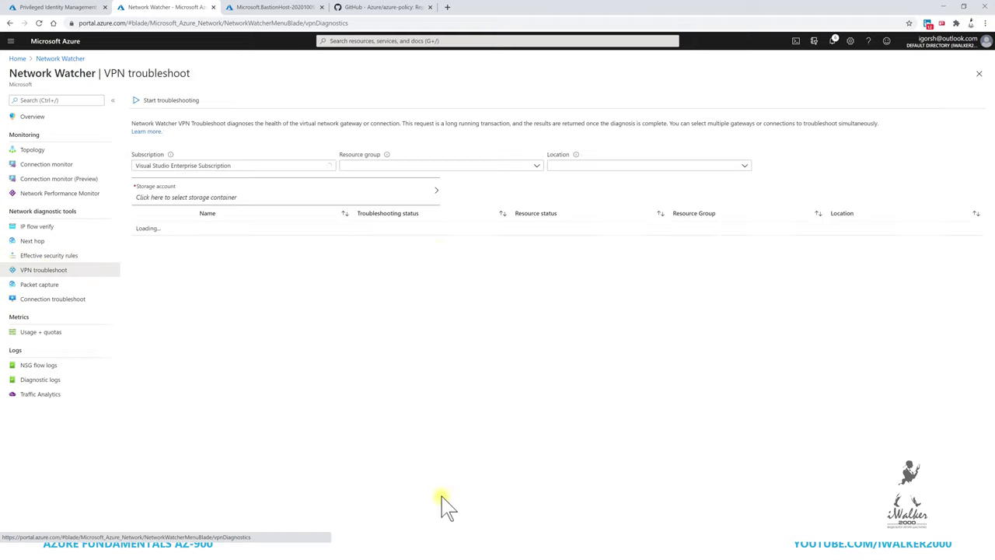
click(43, 286)
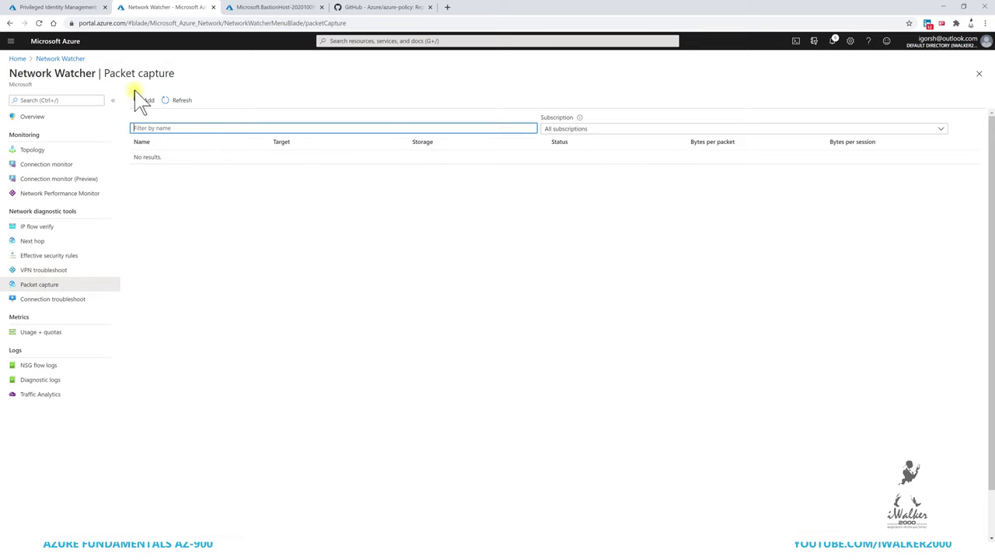
Begin adding a packet capture with vm-demowin01 as the target virtual machine, and discard it without saving.
click(144, 100)
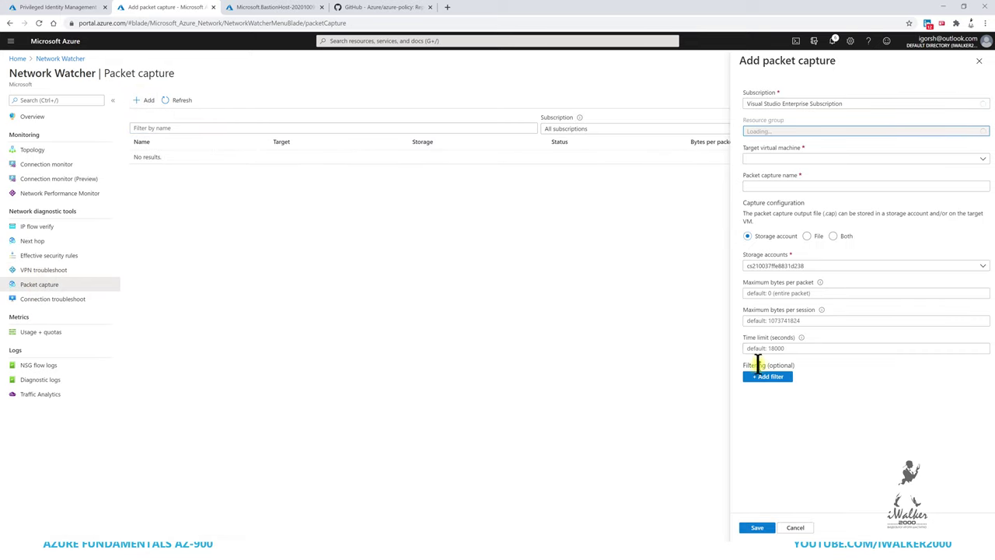
click(811, 159)
click(785, 203)
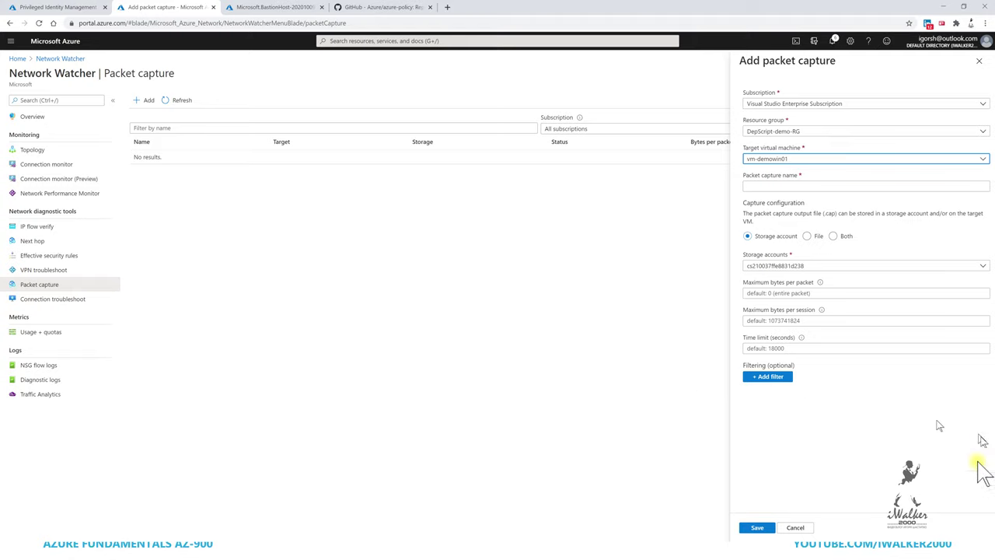
click(795, 527)
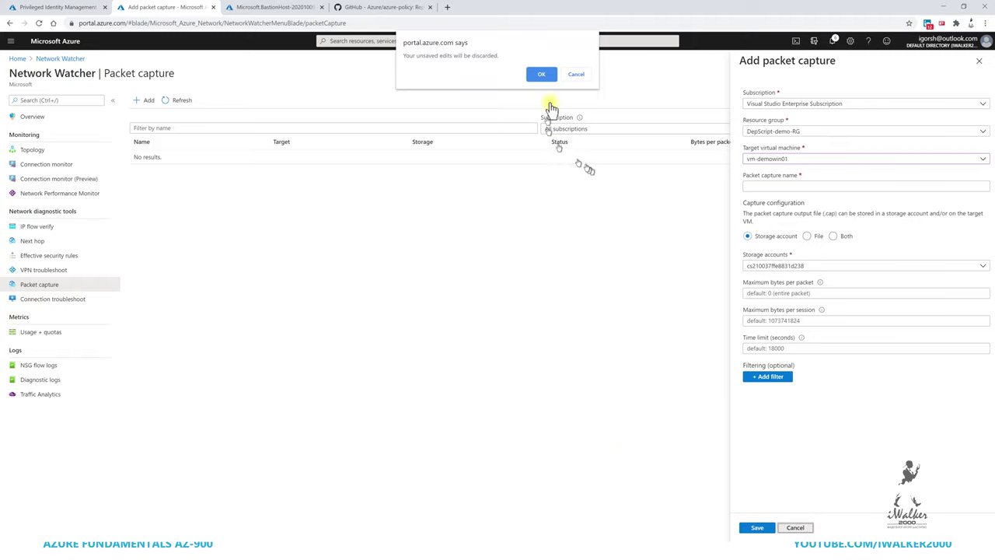
click(542, 75)
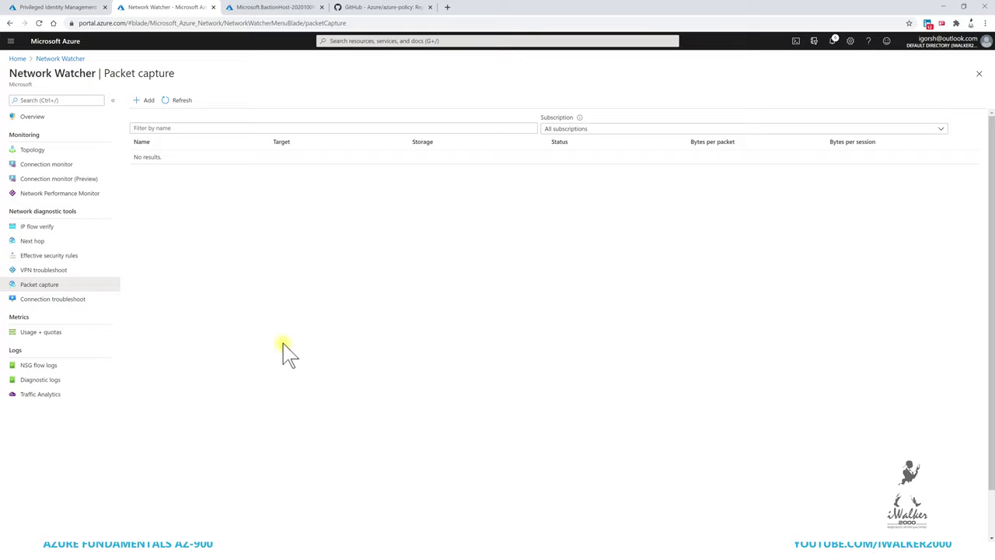
Turn on NSG flow logs for nsg-vm-demowin01 and set the flow logs version to Version 2.
click(77, 366)
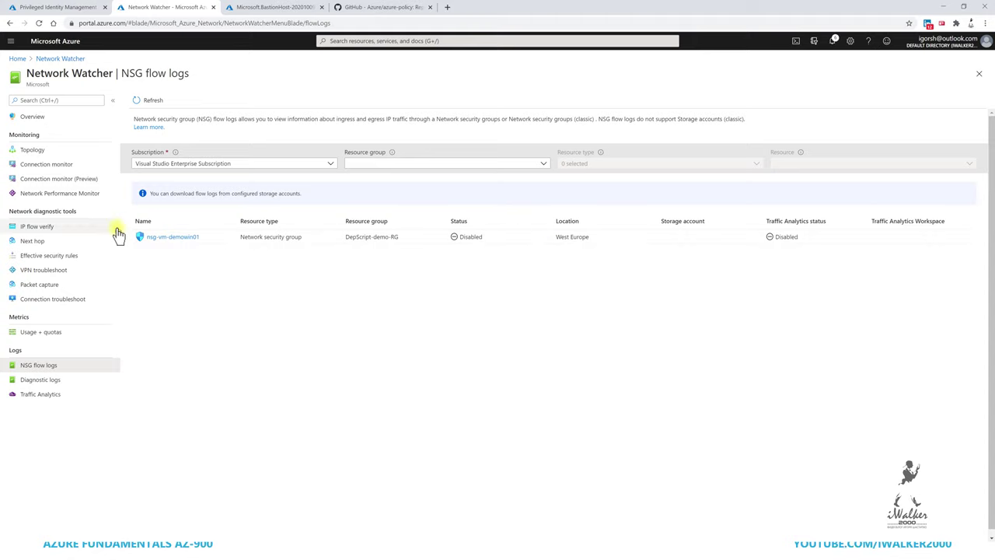
click(177, 240)
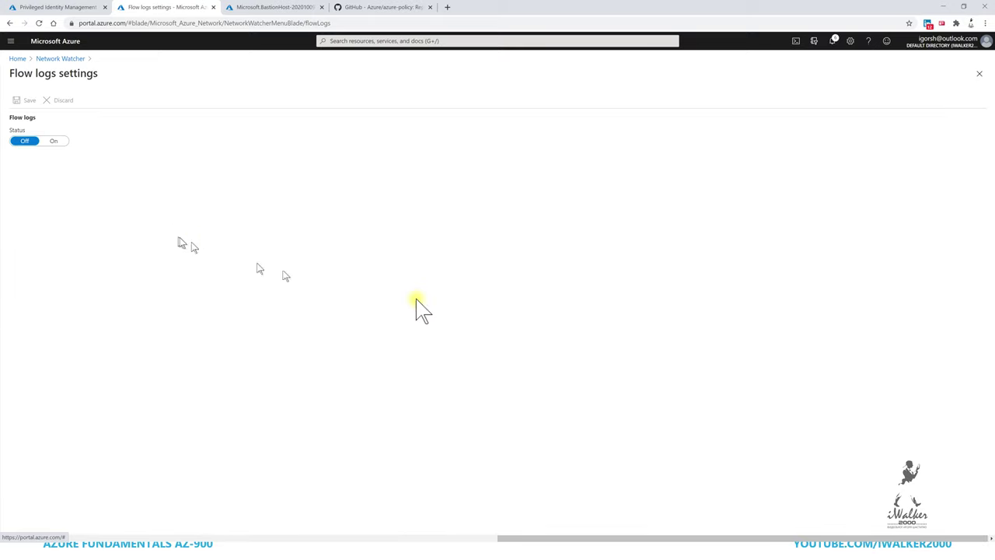
click(53, 140)
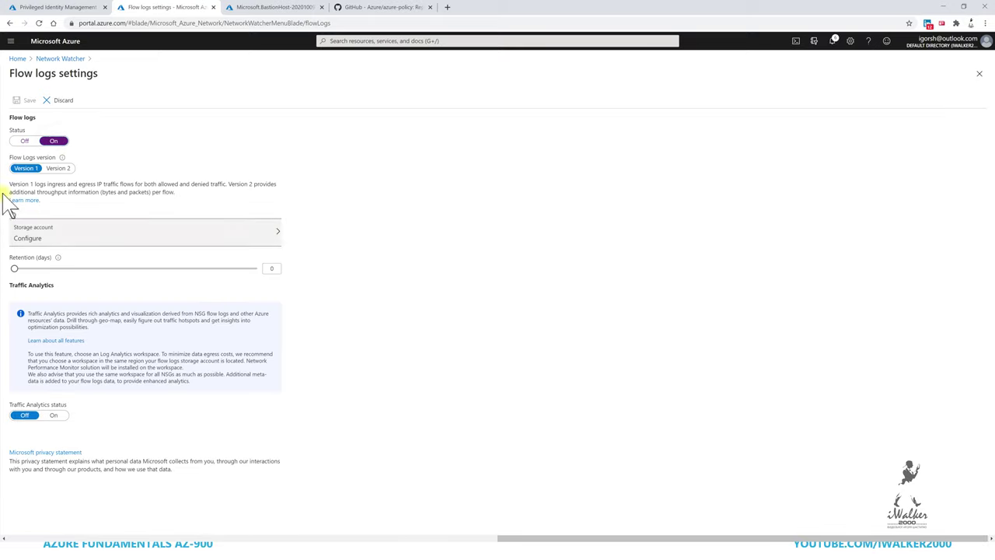
click(59, 168)
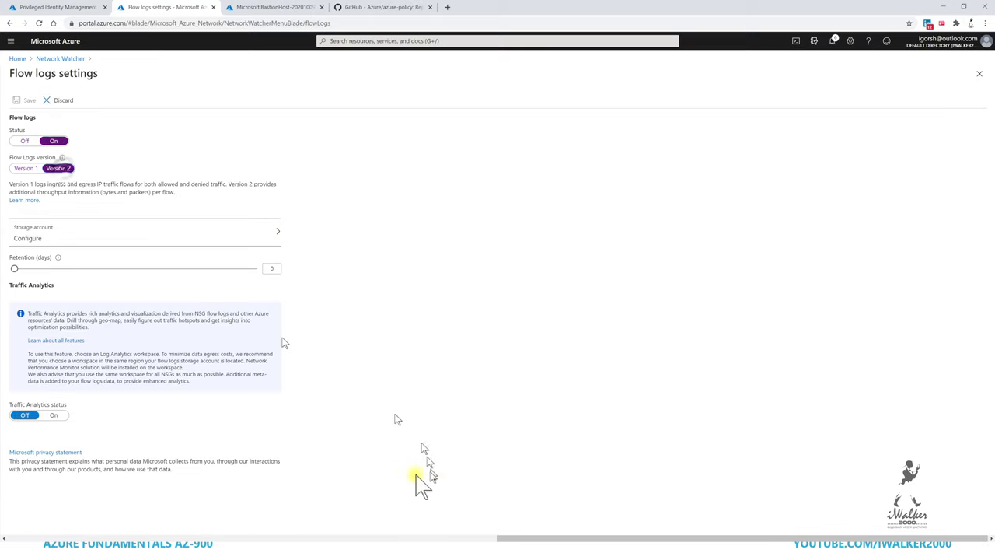
Check which storage accounts can be selected for the flow logs, and return to the flow logs settings.
click(116, 239)
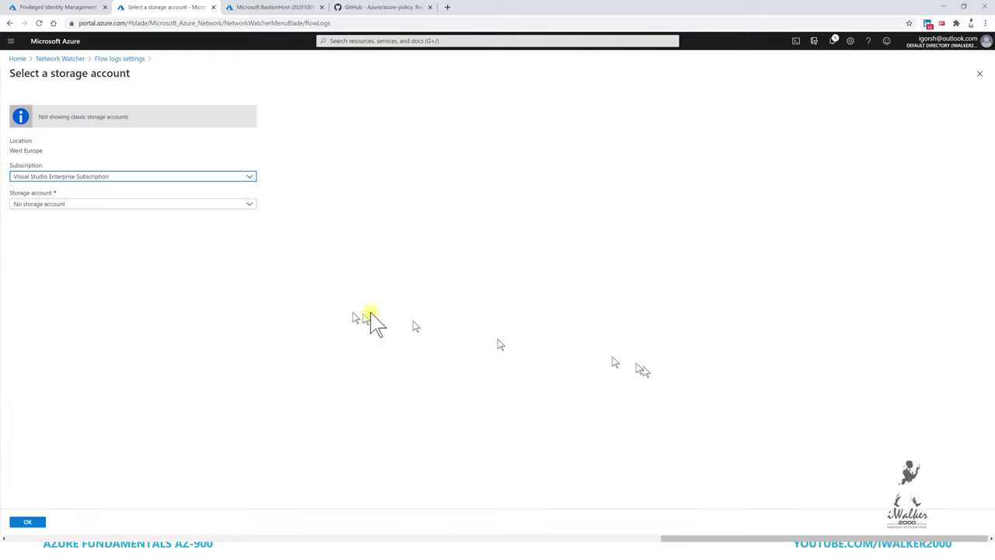
click(153, 206)
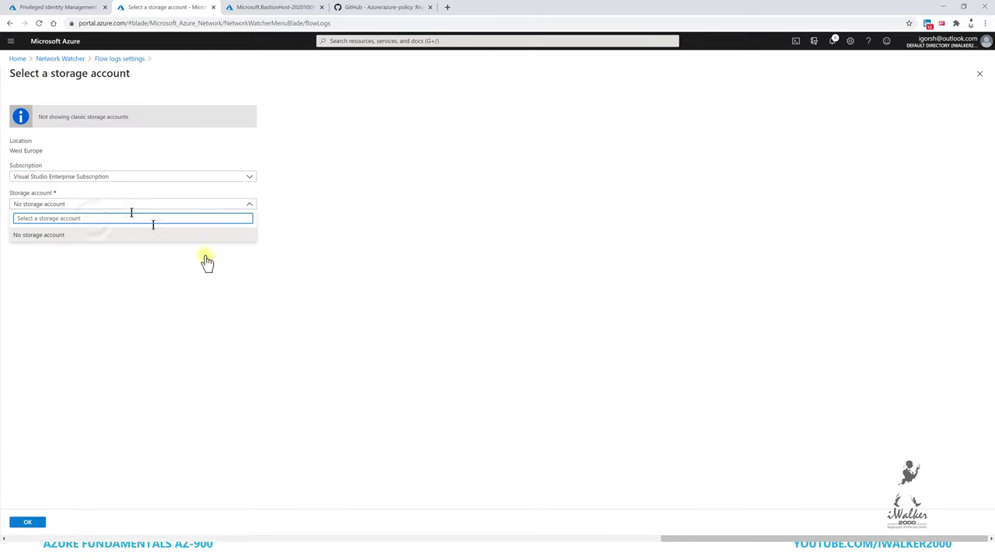
click(117, 59)
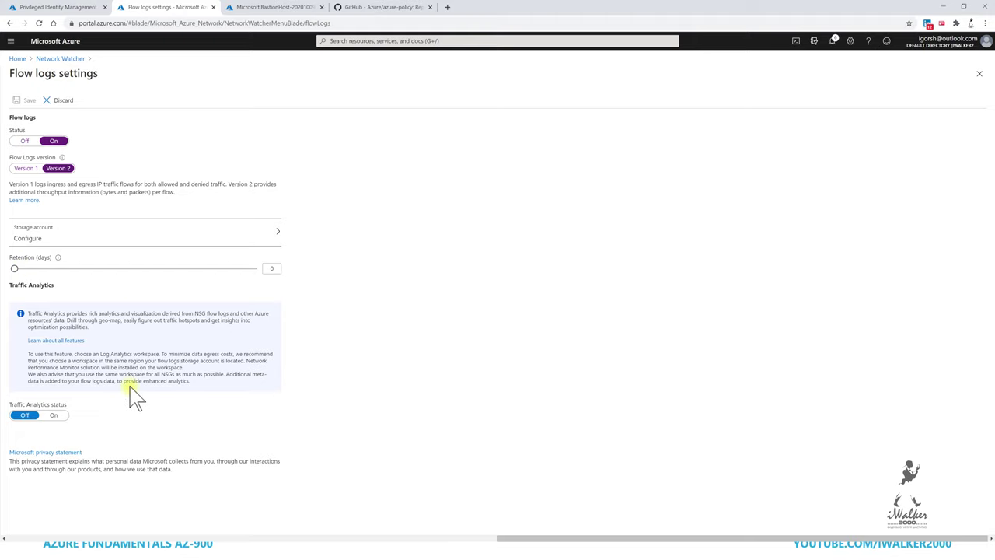
Turn on Traffic Analytics with processing every 10 mins and the Log Analytics workspace logan-deploydemo-weu.
click(56, 416)
click(128, 450)
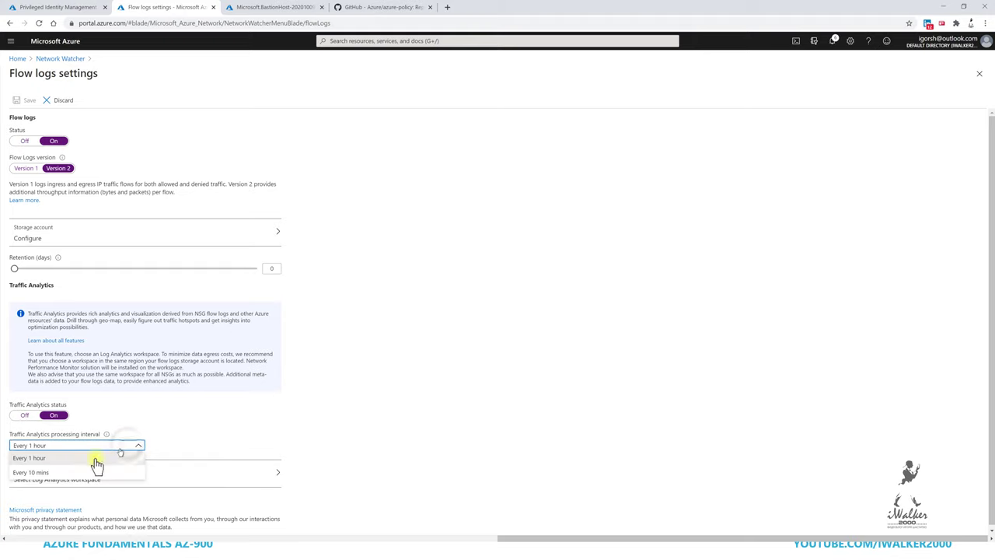
click(82, 473)
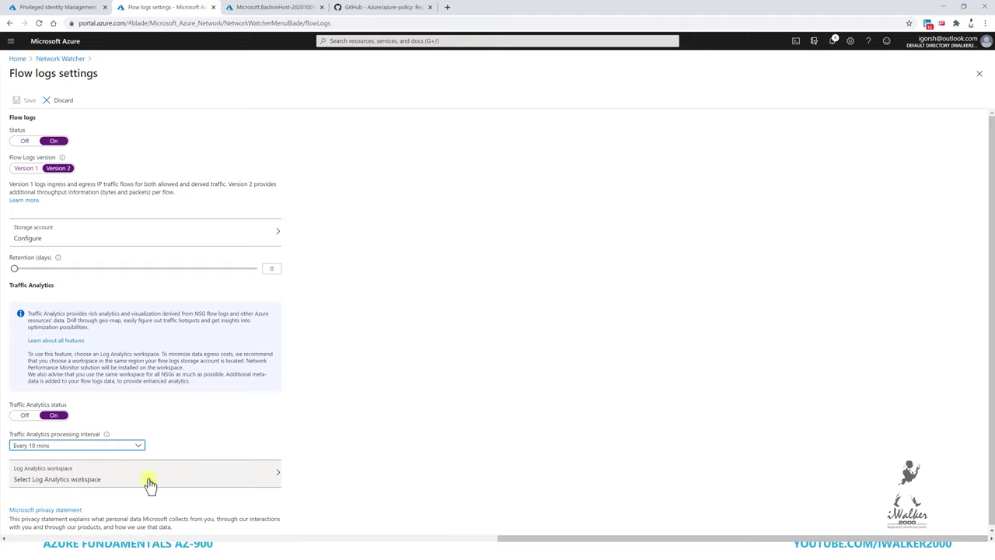
click(150, 485)
click(38, 134)
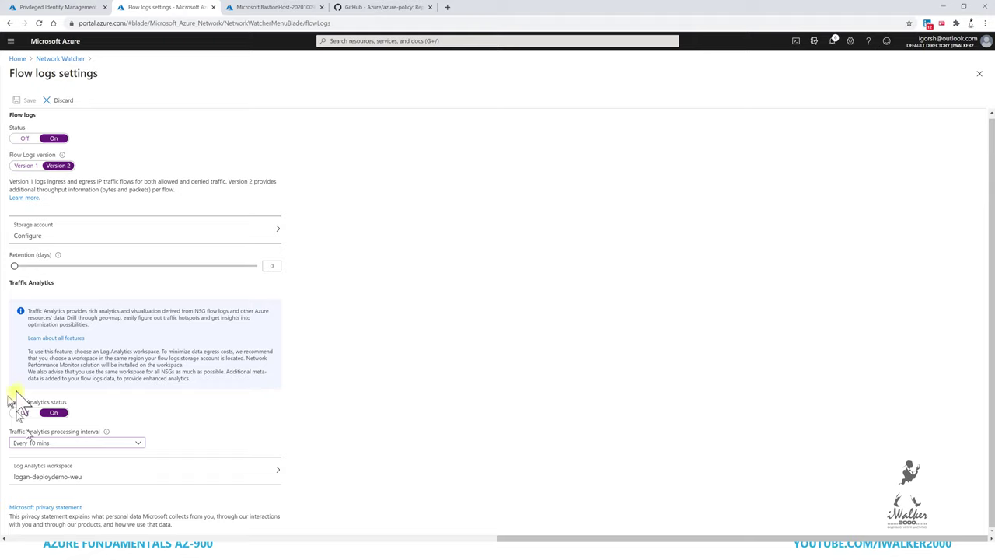
Set the flow log retention to 15 days, and leave the flow logs settings discarding the unsaved edits.
mouse_move(16, 268)
mouse_down()
mouse_move(55, 265)
mouse_move(23, 268)
mouse_up()
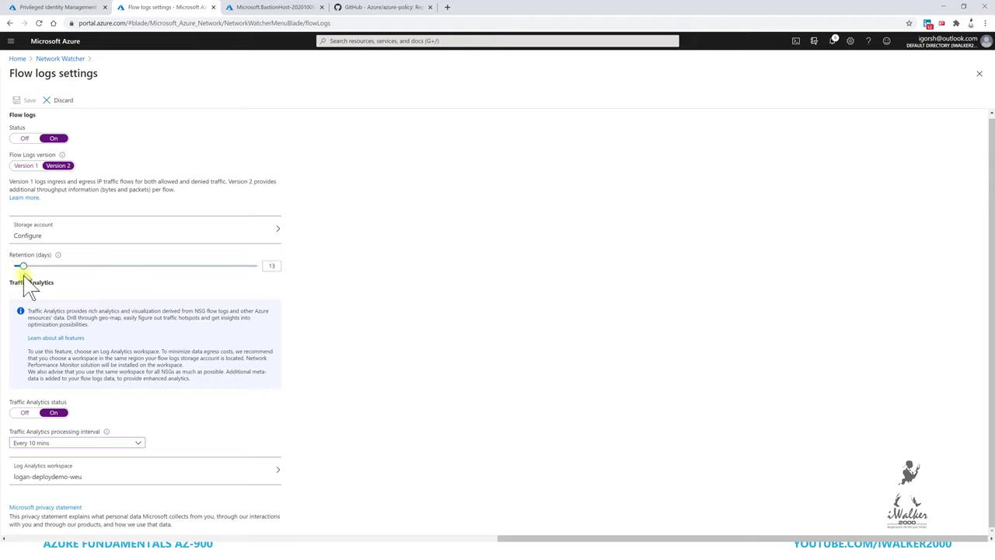
key(Left)
key(Left)
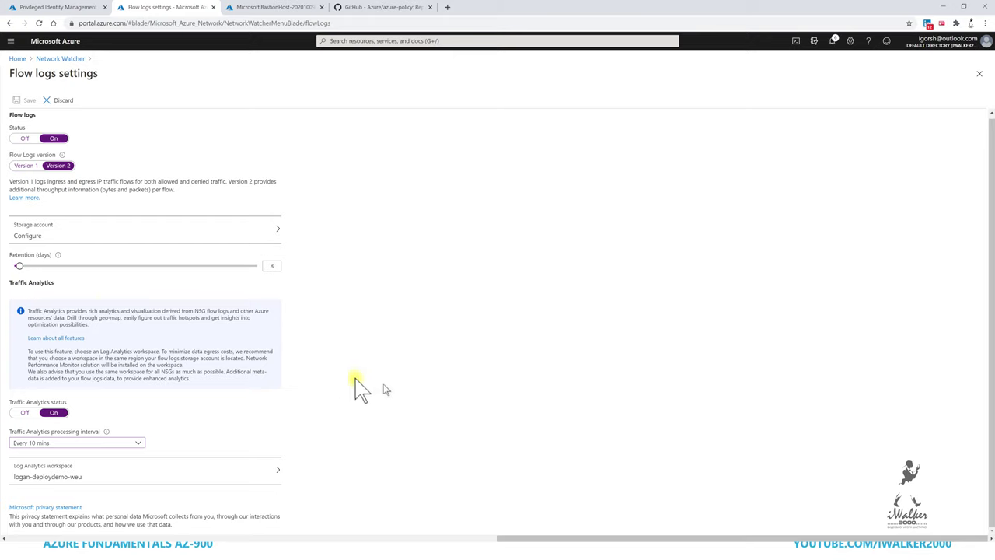
drag(20, 270, 25, 269)
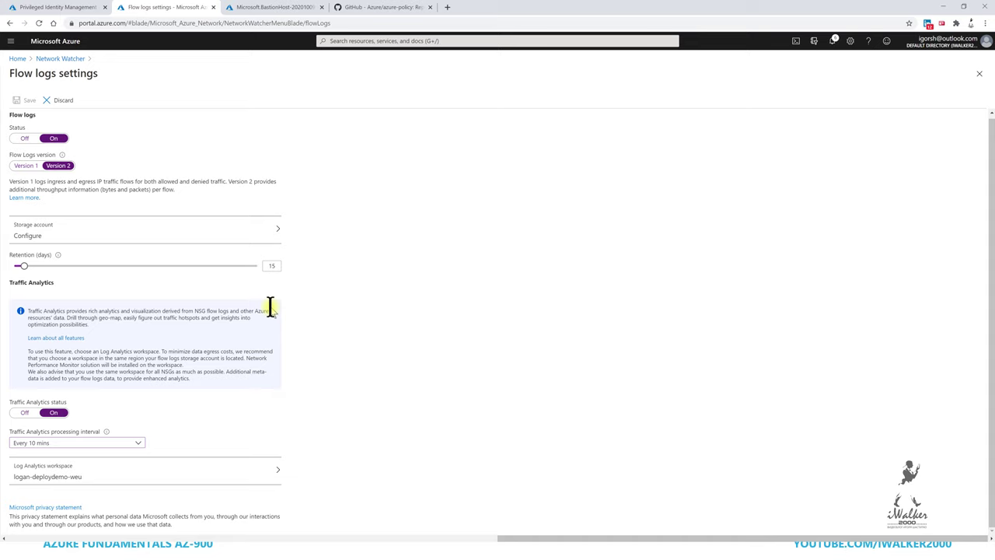
click(43, 60)
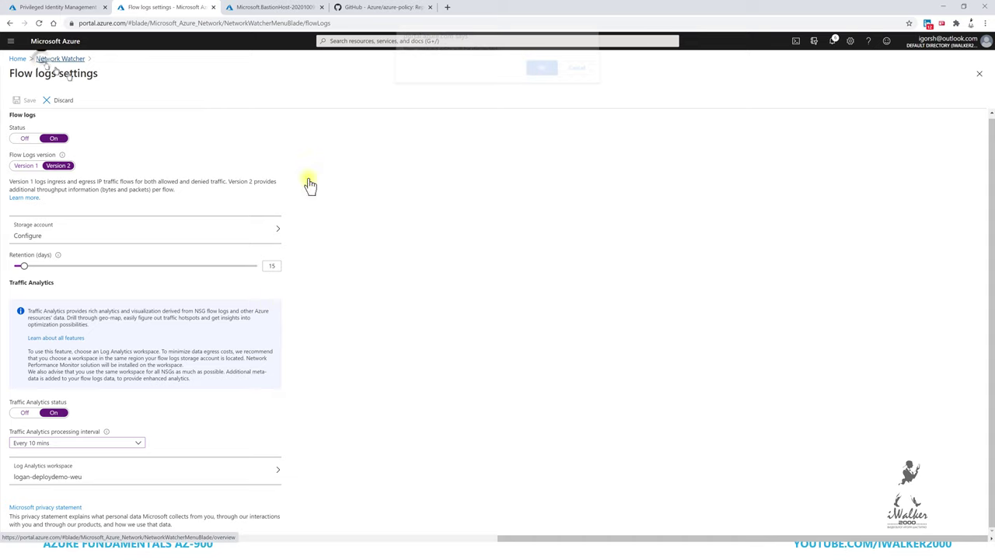
click(539, 75)
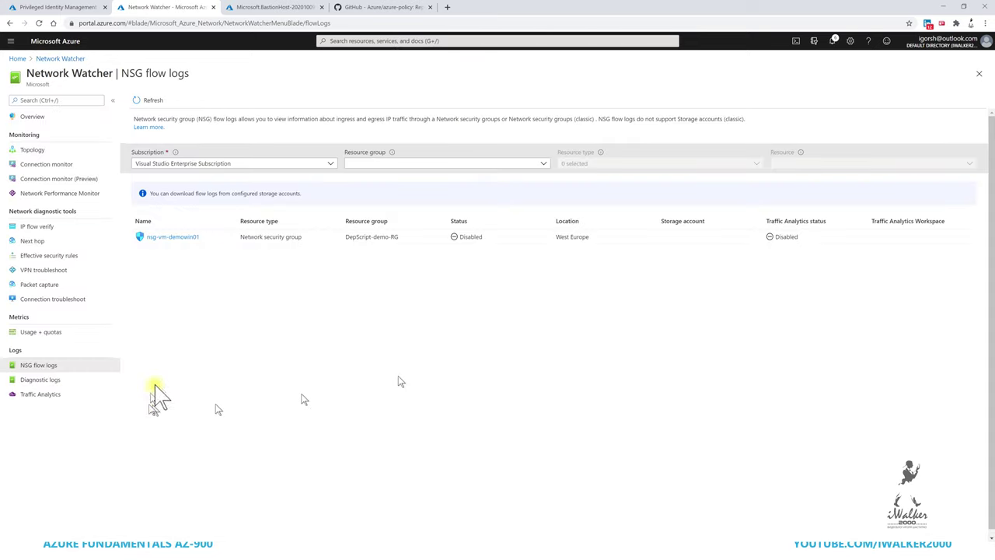
Examine Network Watcher's Diagnostic logs and Traffic Analytics, including its flow logs configuration, and return to the overview.
click(88, 384)
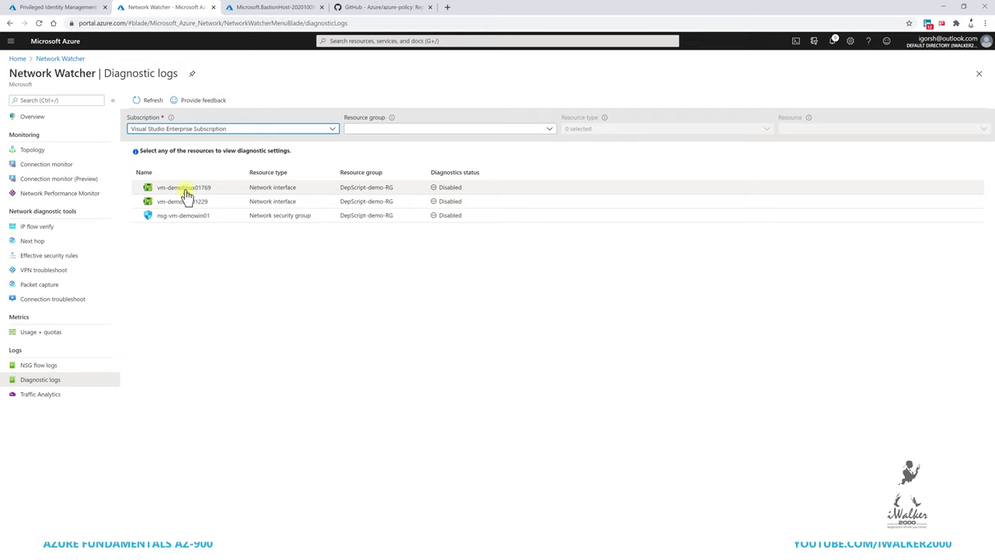
click(31, 398)
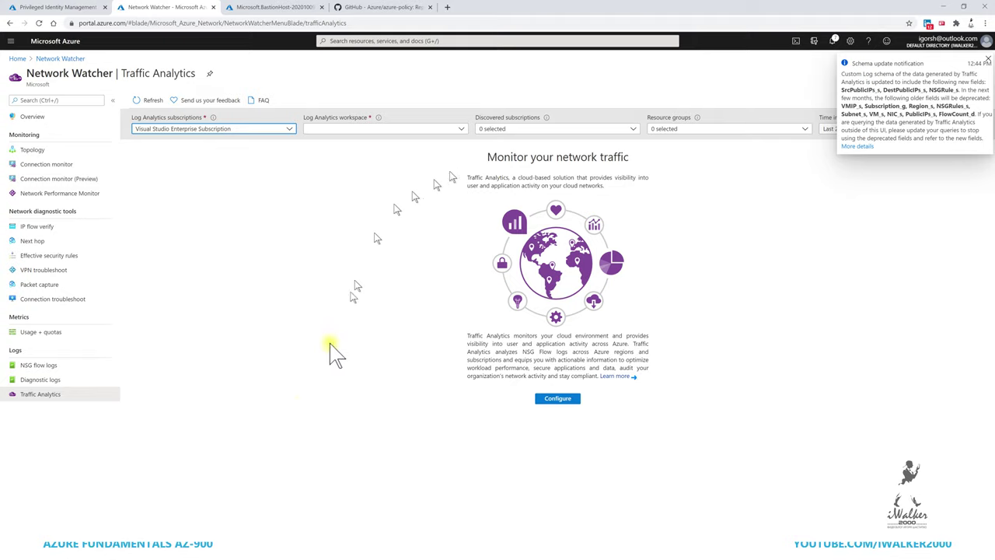
click(558, 401)
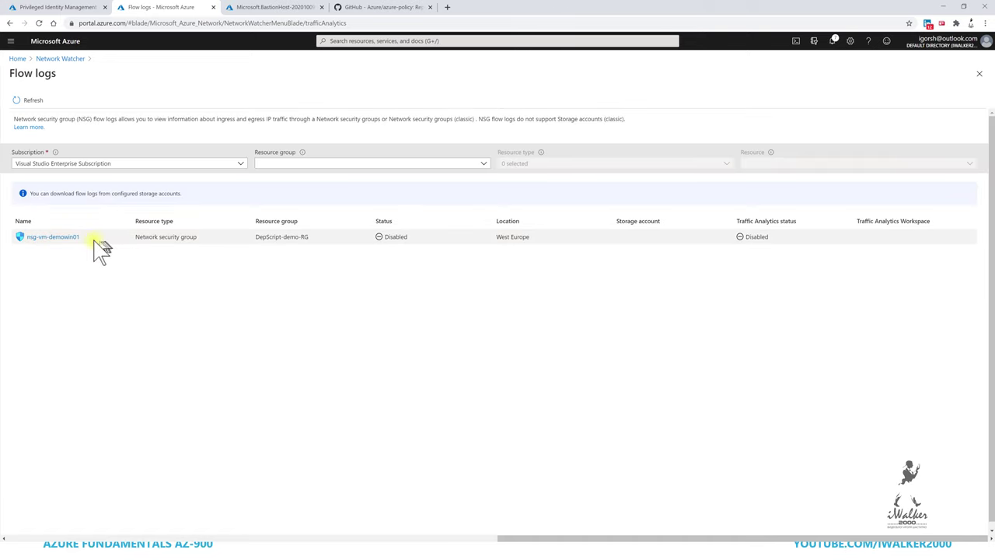
click(51, 60)
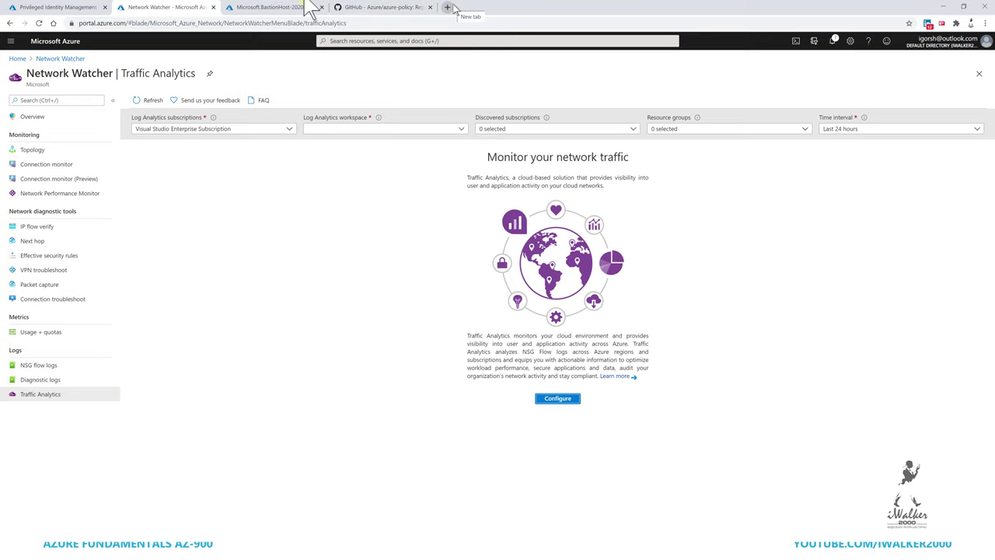
click(49, 58)
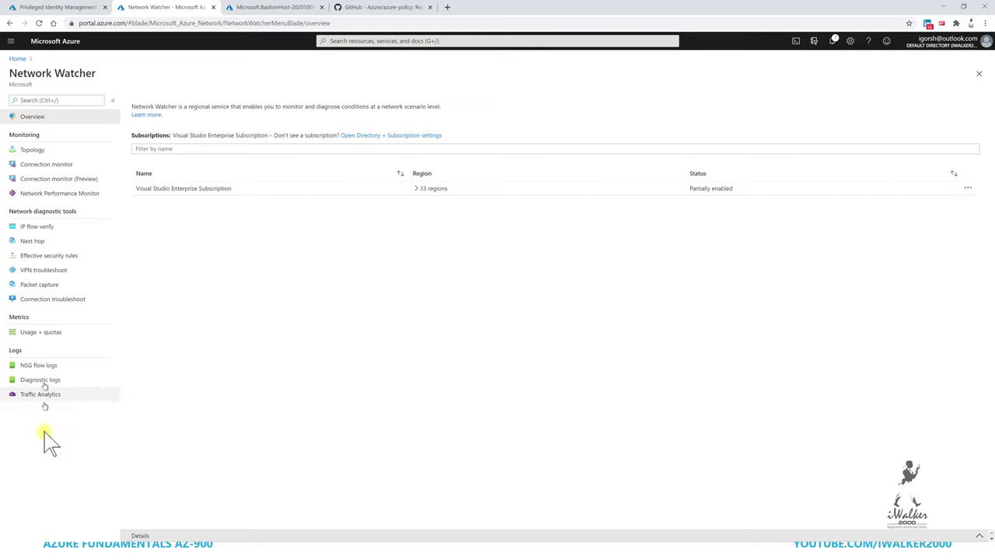
Switch to the presentation and go back to the Azure network security slide on page 27.
click(941, 9)
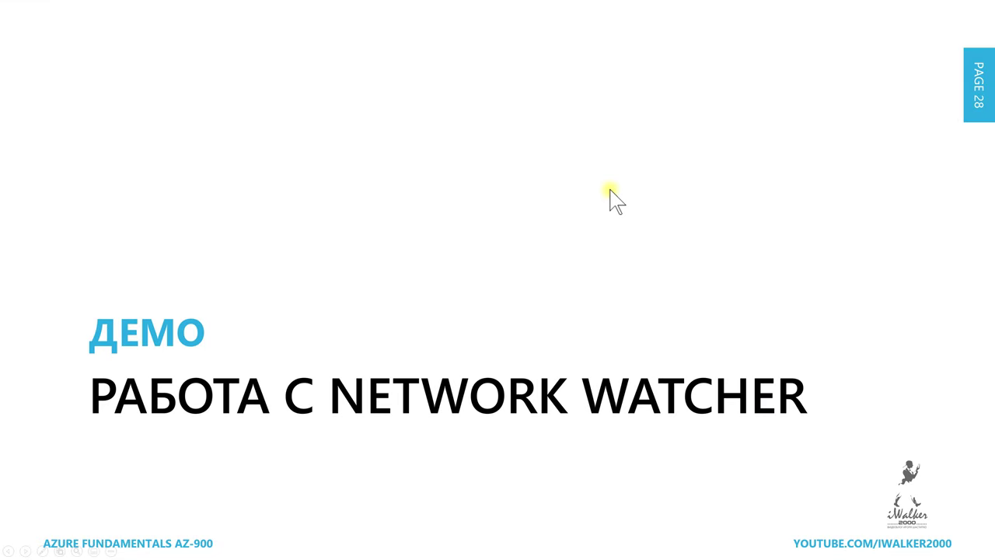
key(Left)
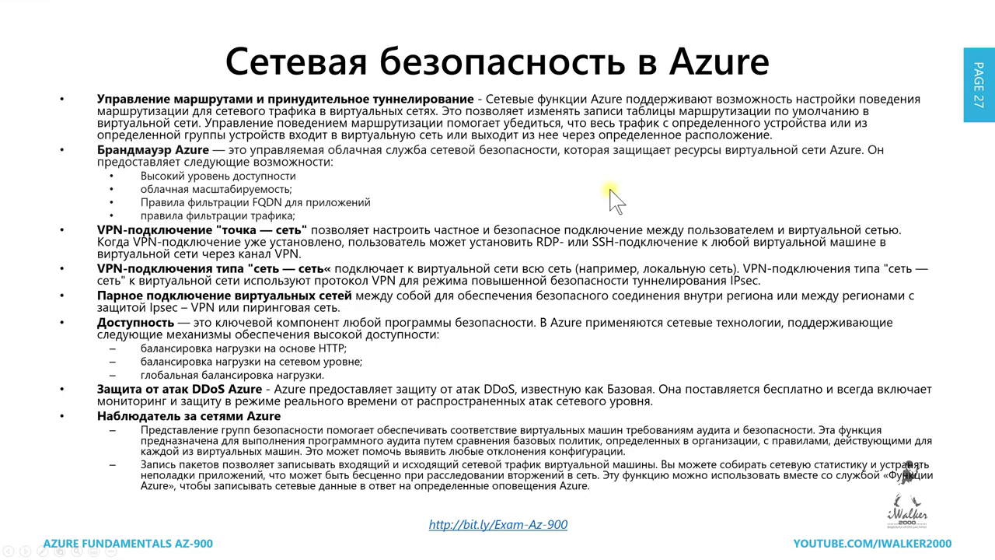
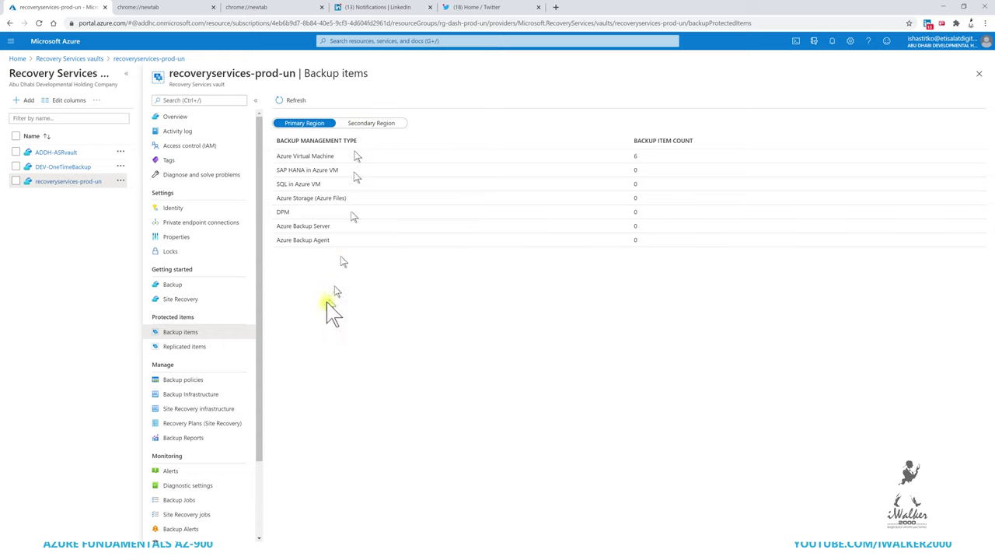
Review the Backup Configuration in the vault's properties, including storage replication type and Cross Region Restore, and close it.
click(193, 239)
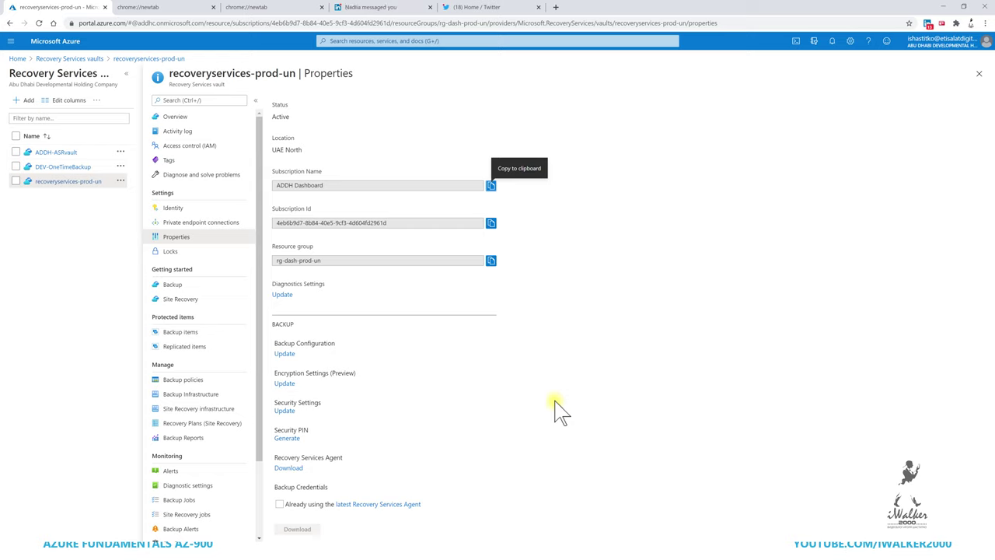
click(285, 355)
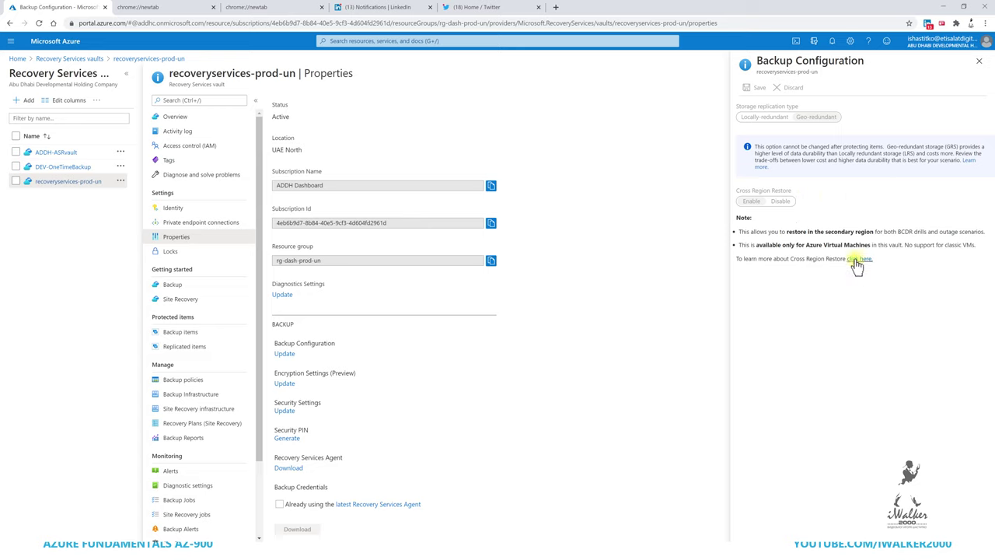
click(978, 60)
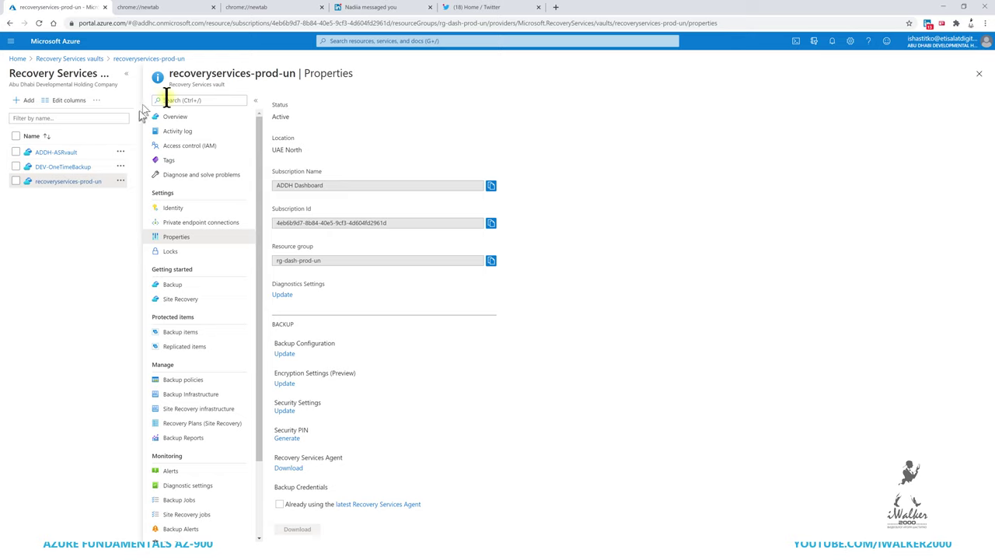
Compare the recoveryservices-prod-un vault's backup items between the primary region and the secondary region.
click(199, 332)
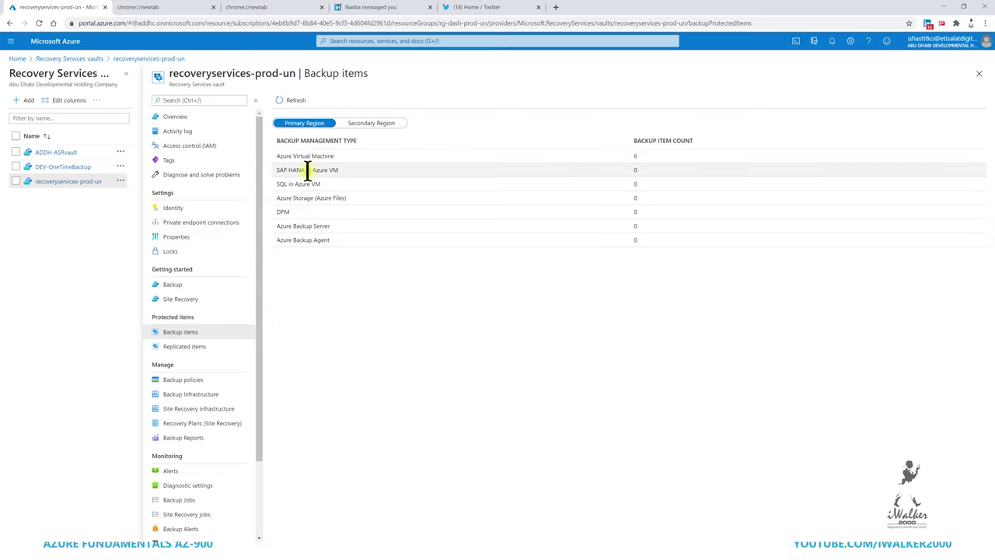
click(372, 125)
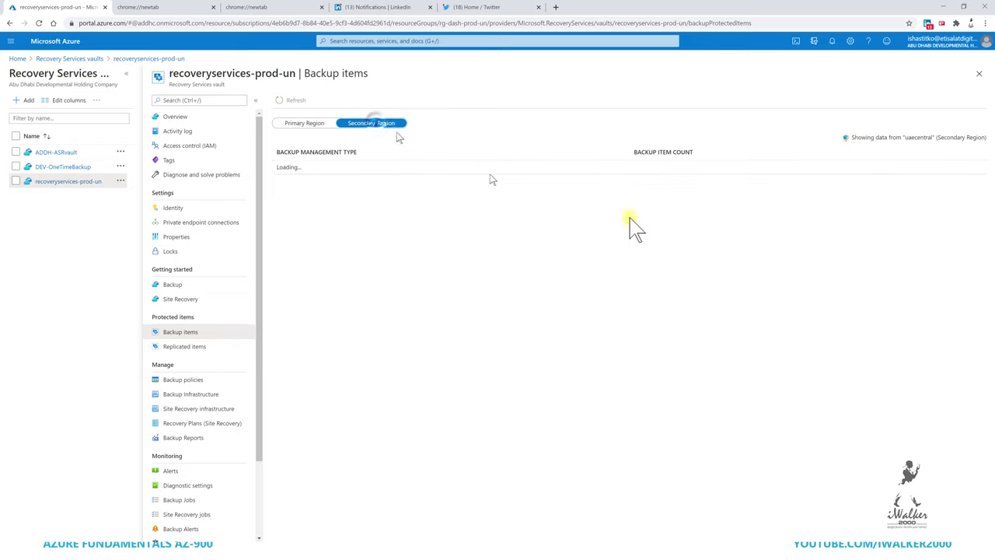
click(315, 123)
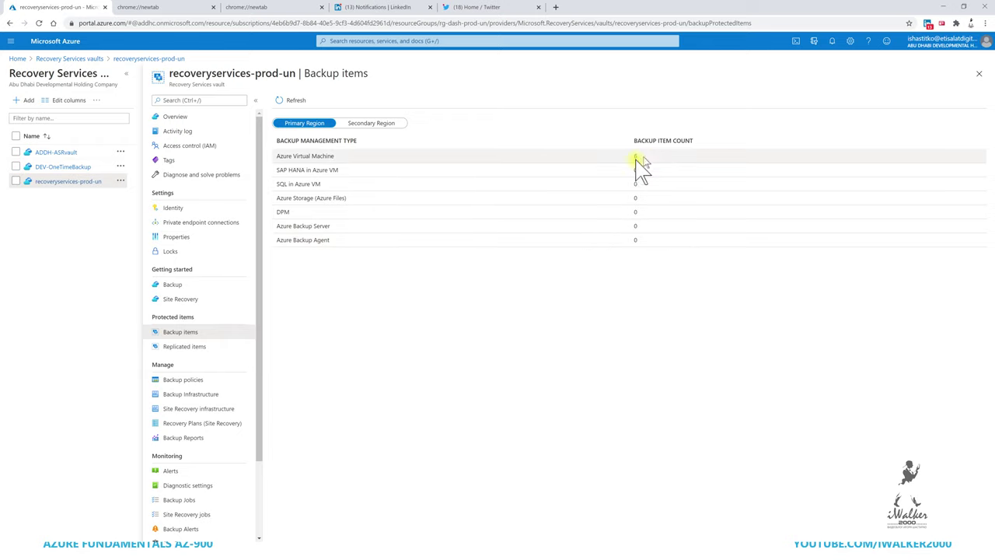
click(364, 125)
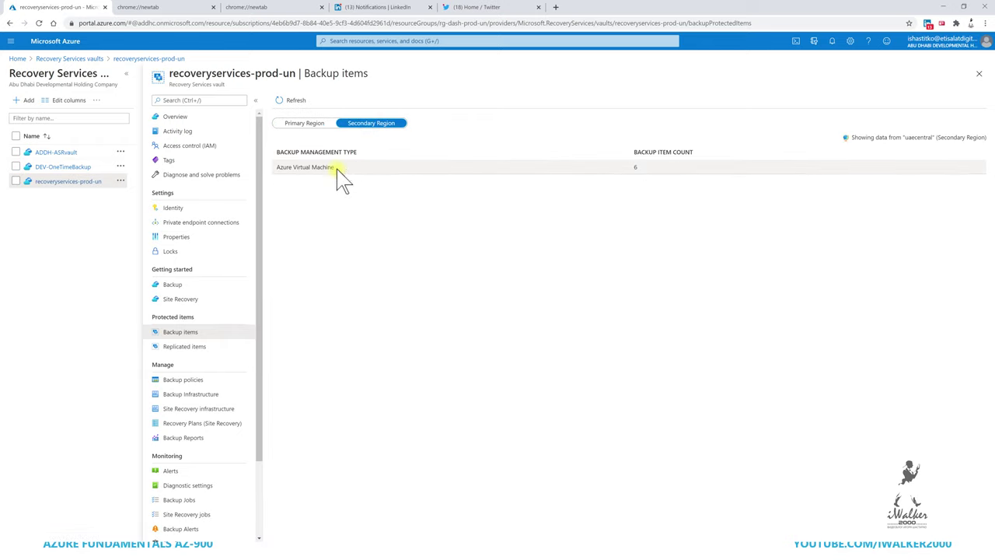
Inspect the secondary-region virtual machine backup vm-prod-ml-AlteryxProdServer-un and its restore points, and return to the vault's backup items.
click(324, 168)
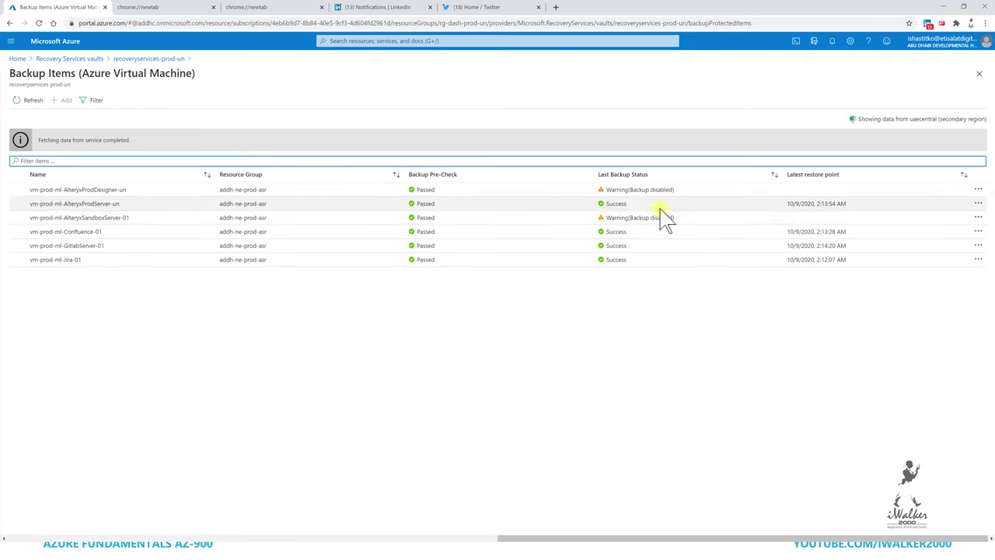
click(71, 204)
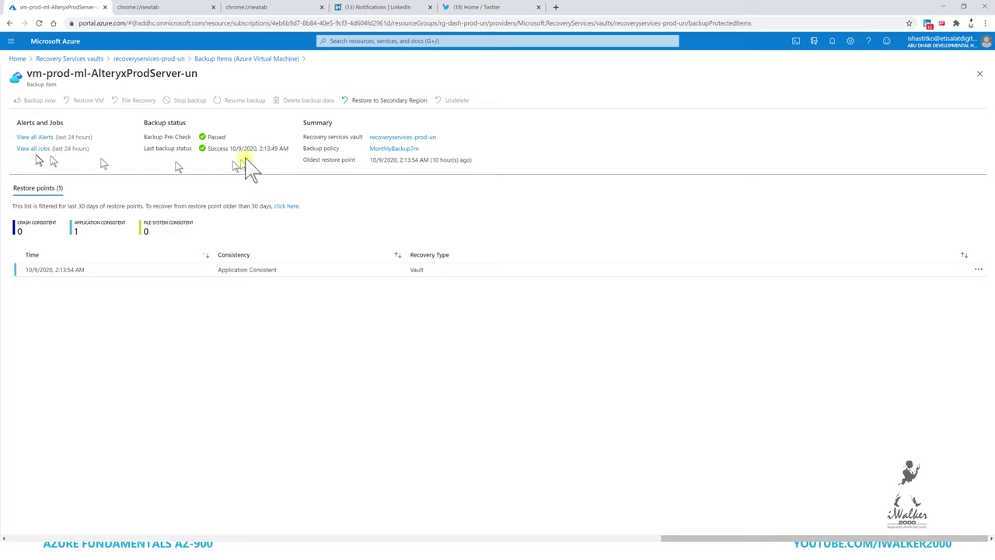
click(265, 61)
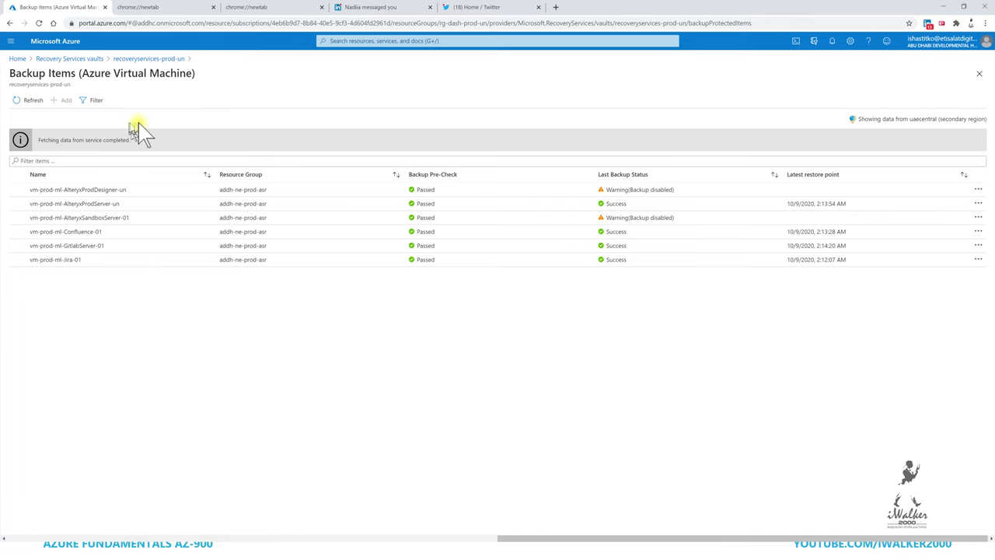
click(146, 62)
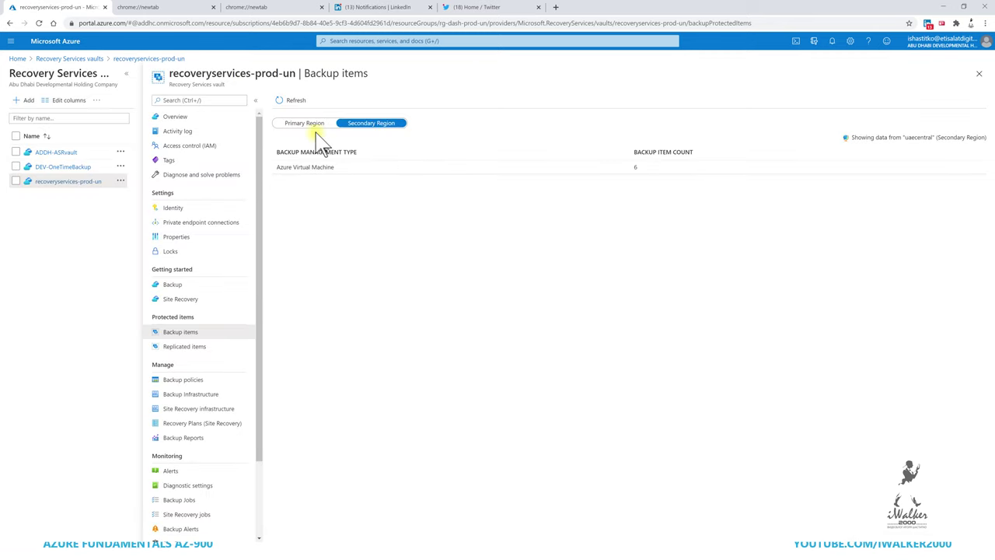
View the primary-region Azure Virtual Machine backup items, and reopen recoveryservices-prod-un from the list of Recovery Services vaults.
click(317, 127)
click(306, 156)
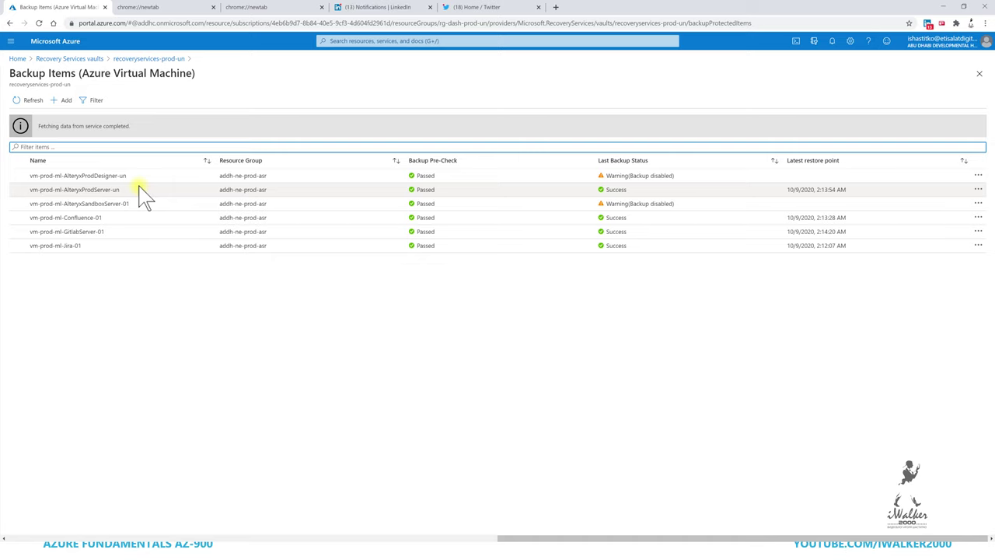
click(80, 59)
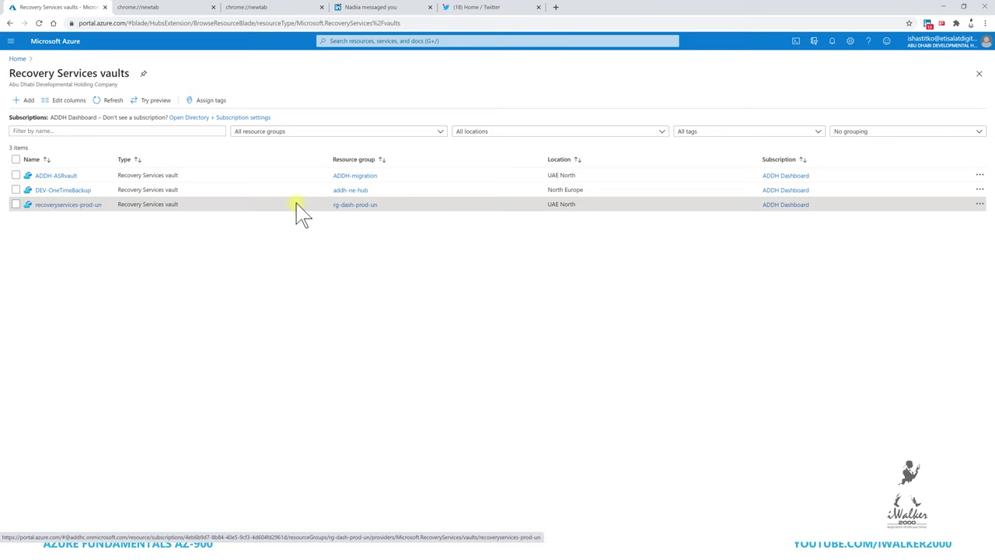
click(71, 205)
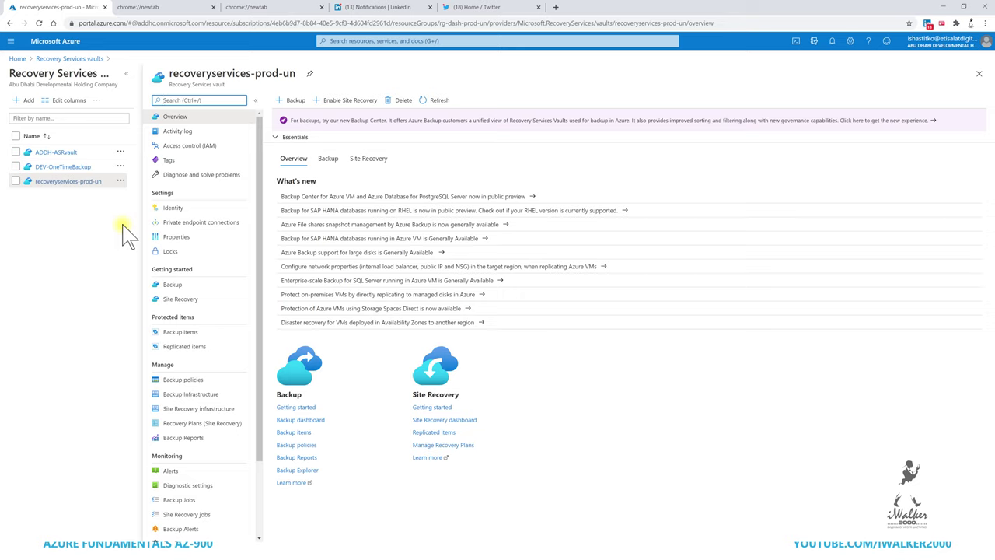
Search the portal for "sa", open the storage account sadashproddataun and examine its geo-replication locations.
click(442, 40)
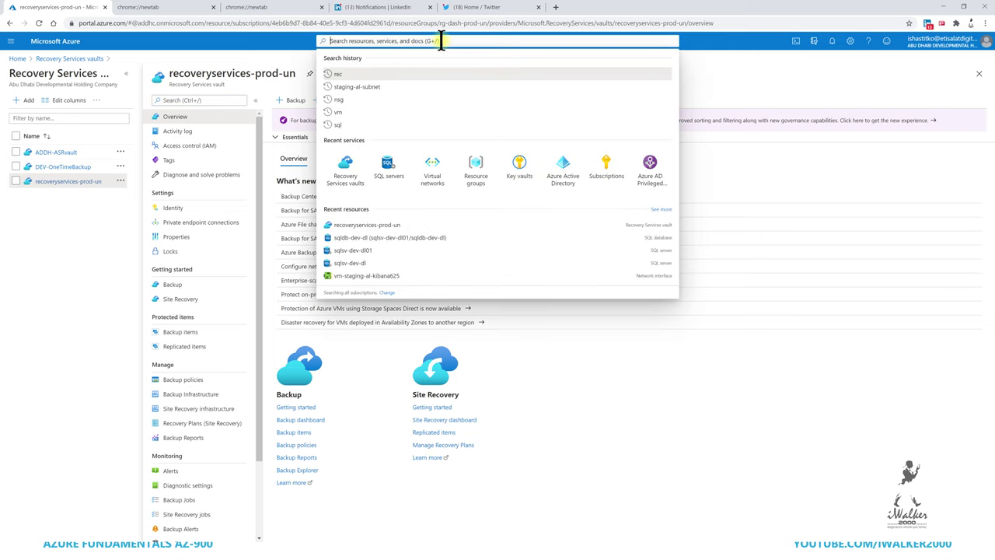
text(sa)
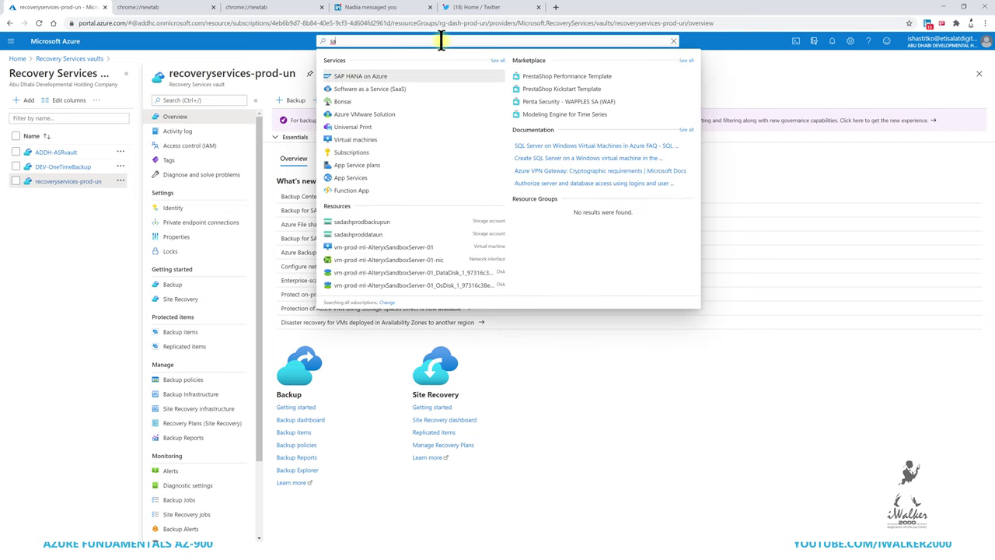
click(364, 234)
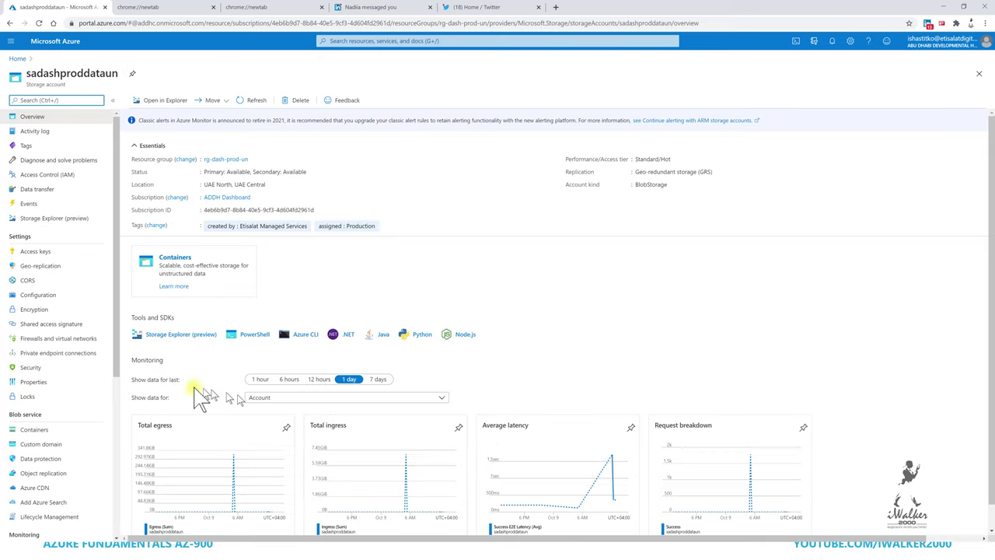
click(56, 267)
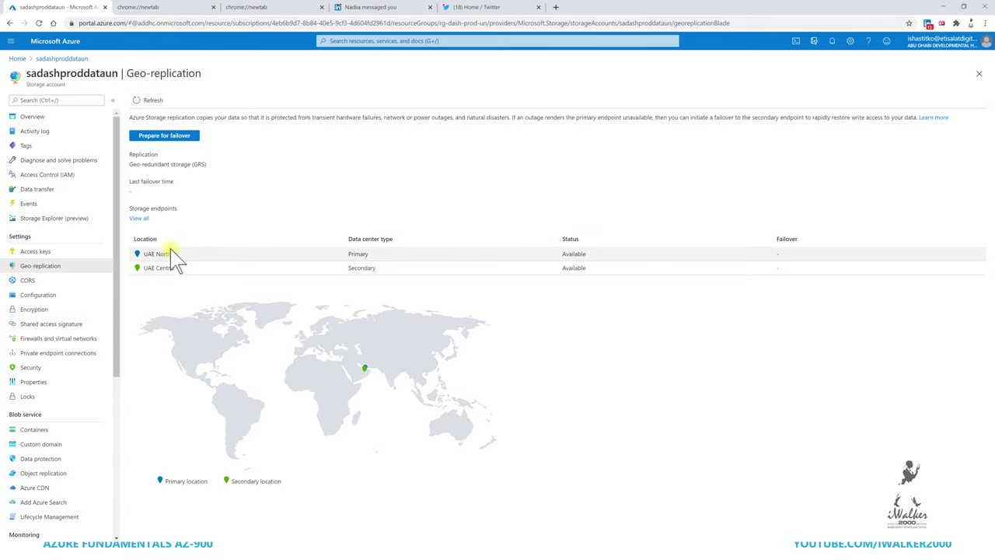
Check the storage account's properties and the replication options in its configuration, keeping the current replication.
click(60, 383)
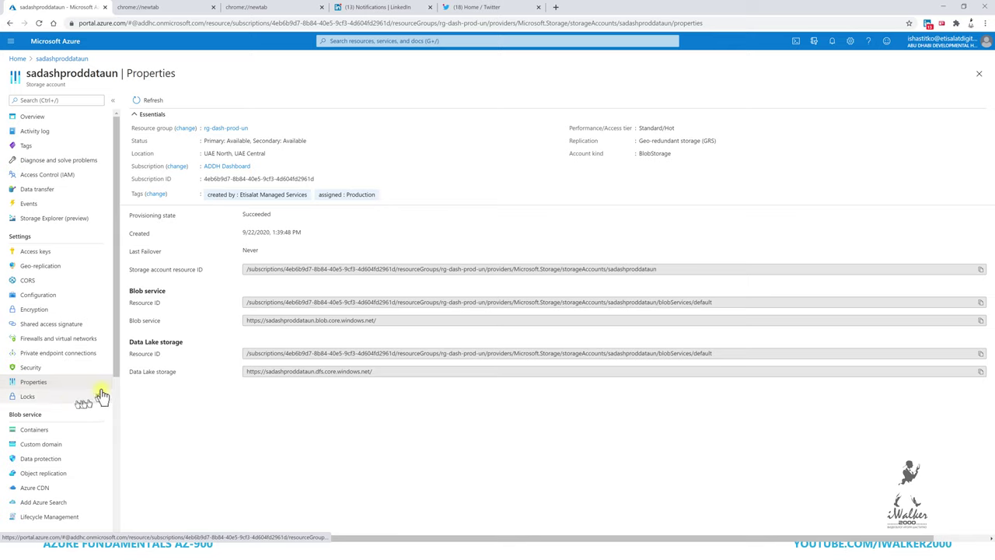
click(67, 299)
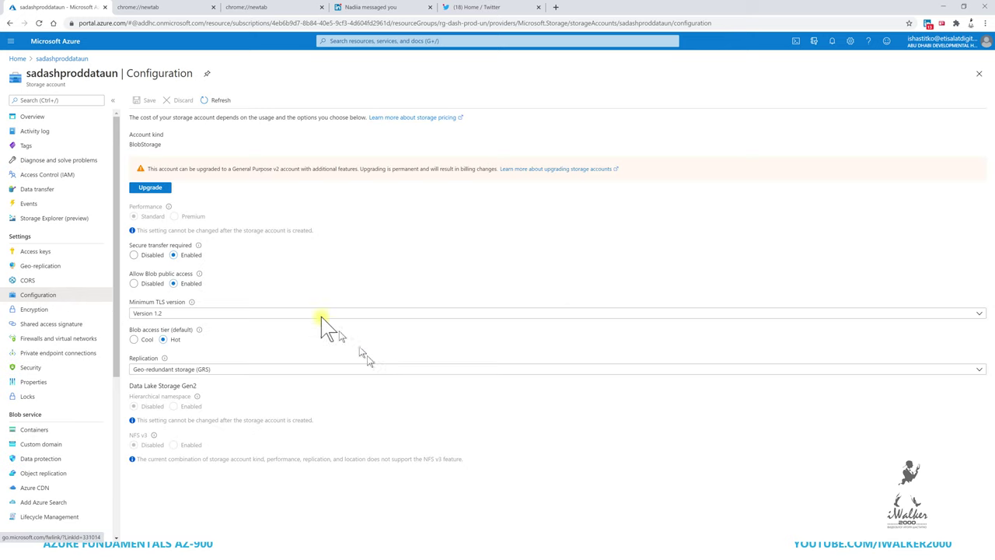
click(255, 375)
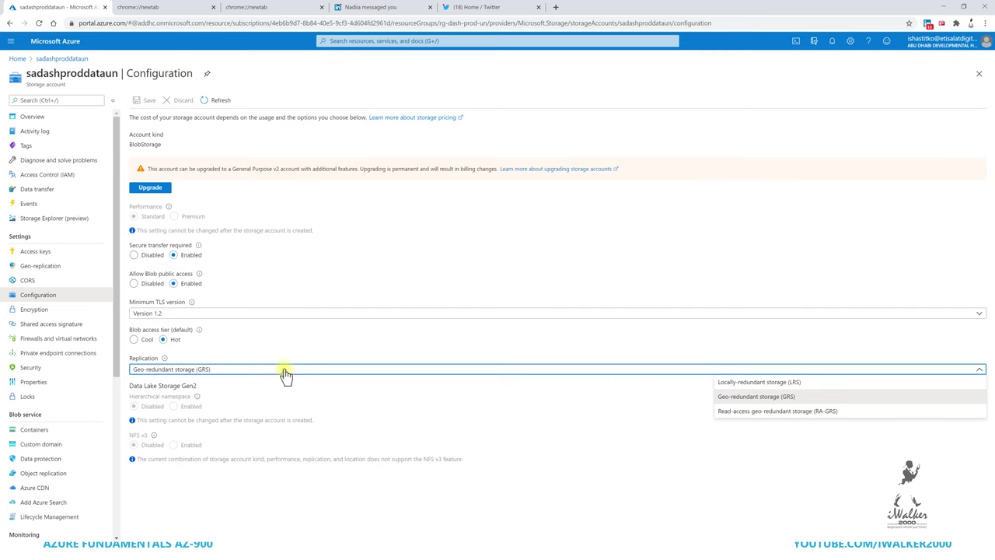
click(405, 504)
Switch to the PowerPoint slide show and advance to the Azure Monitor slide on page 44.
key(alt+Tab)
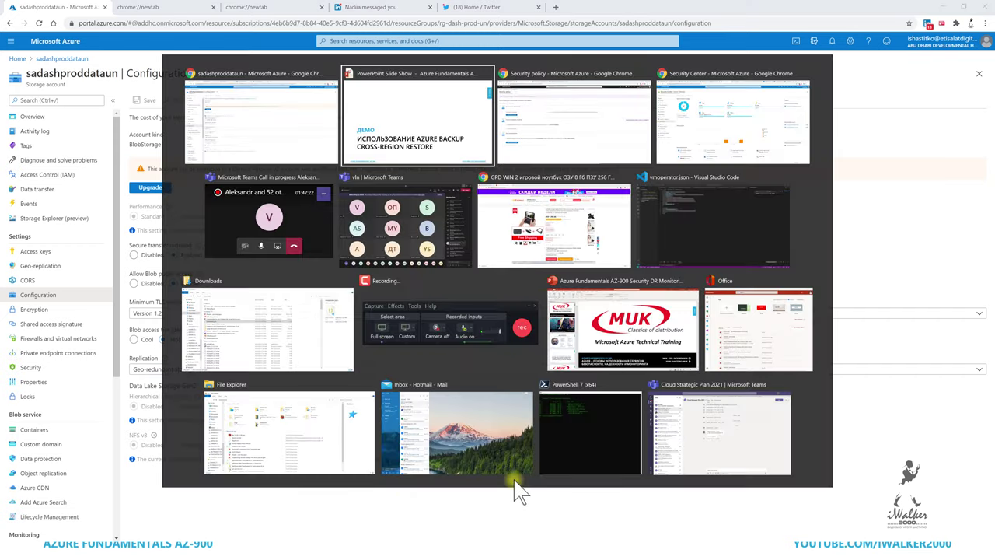
key(Right)
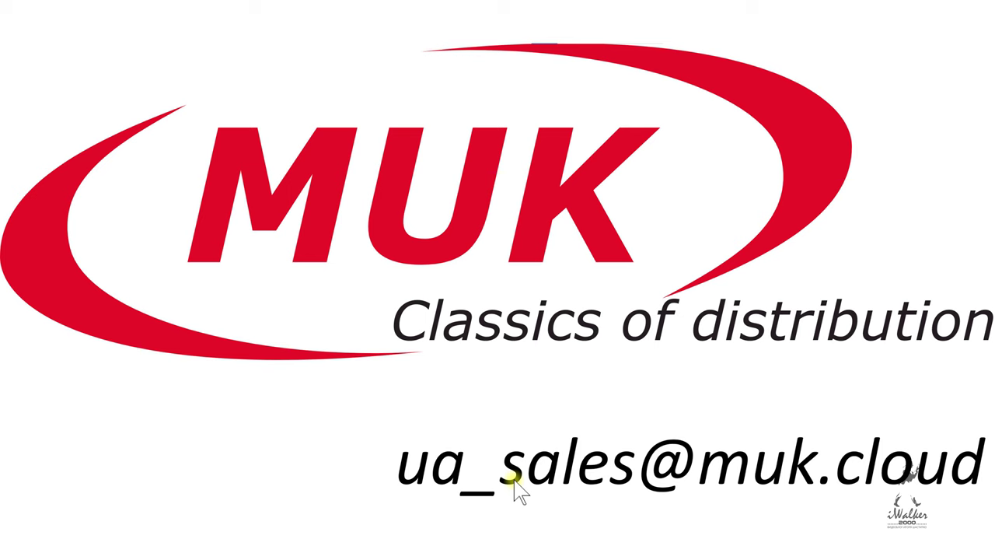
key(Right)
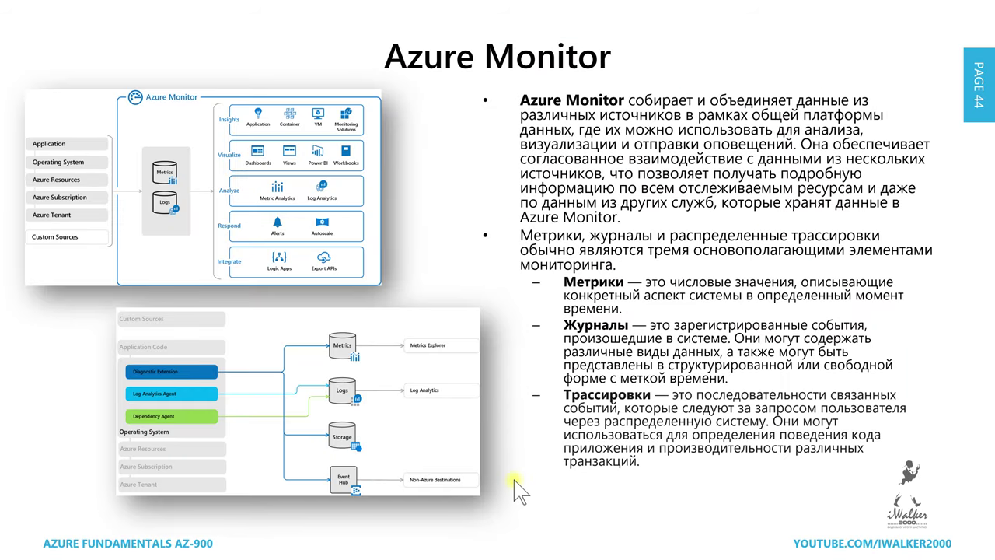
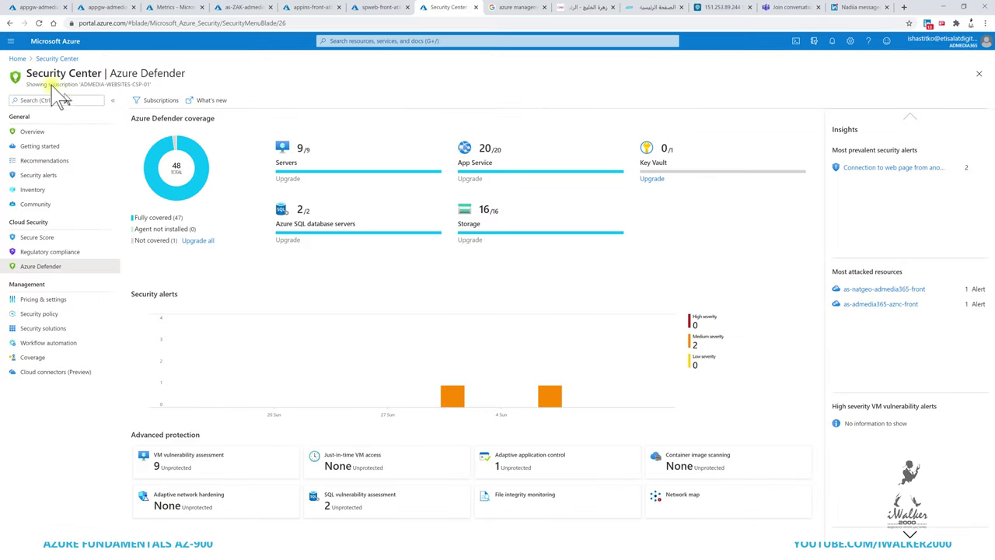
Open Service Health from Azure Monitor and show its health alerts.
click(9, 45)
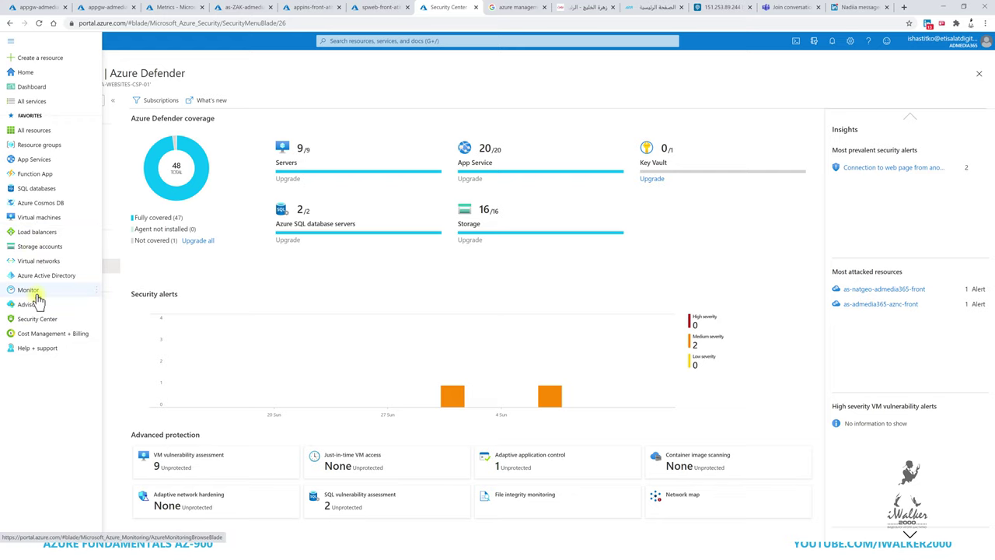
mouse_move(36, 299)
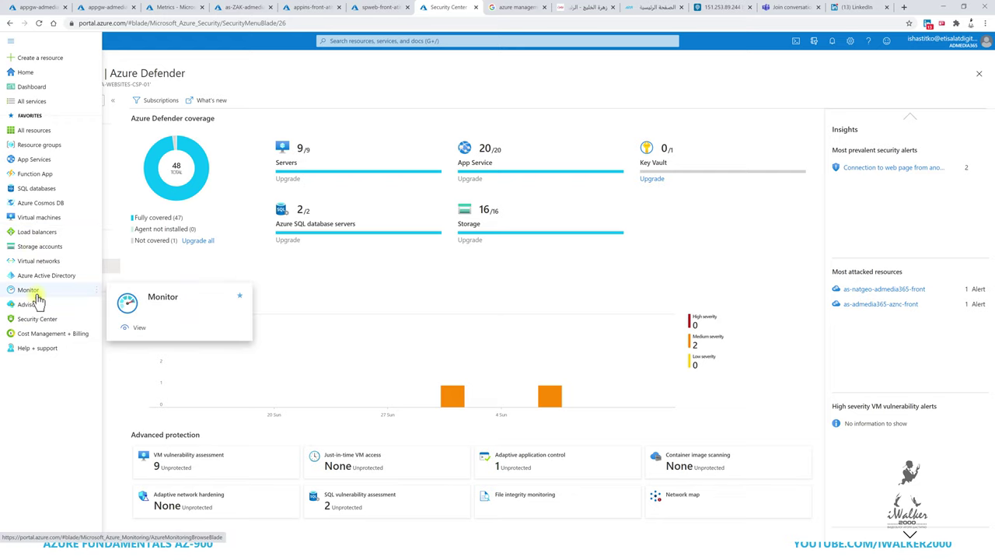
click(35, 298)
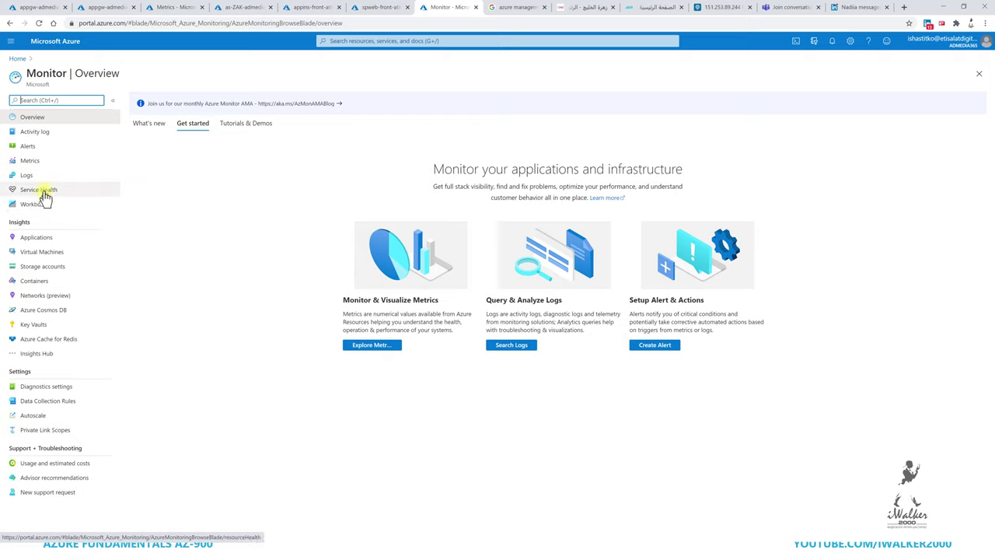
click(39, 190)
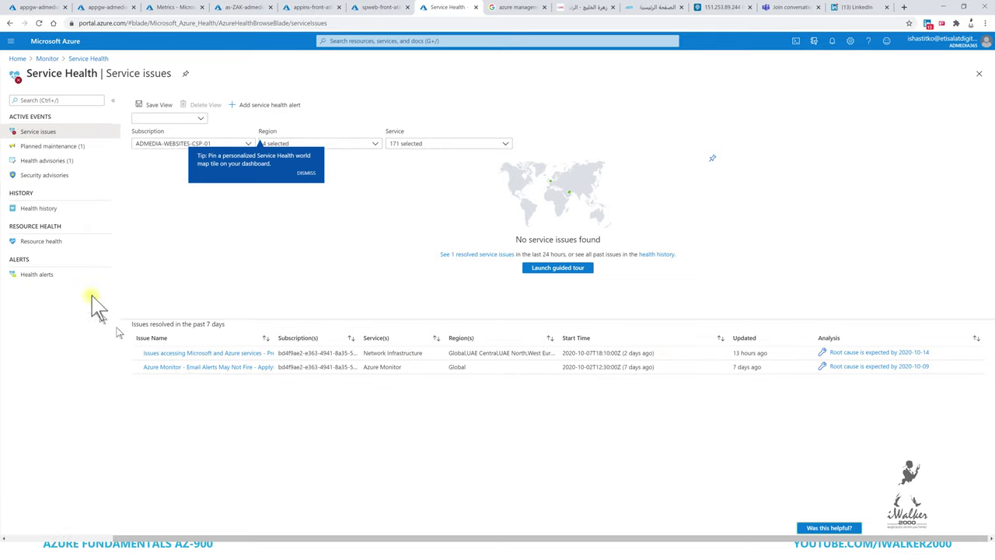
click(28, 277)
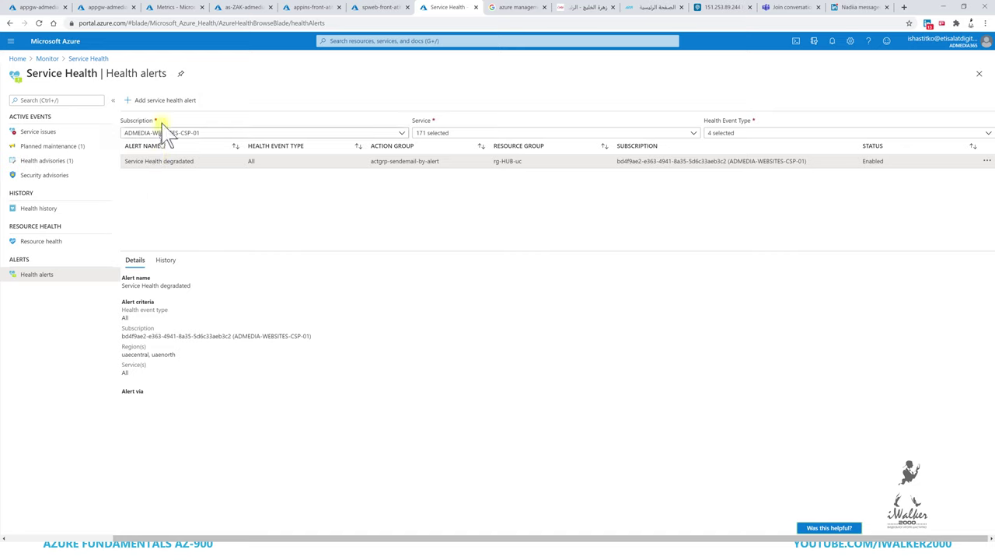
Start a new service health alert rule and review the services it can target.
click(164, 100)
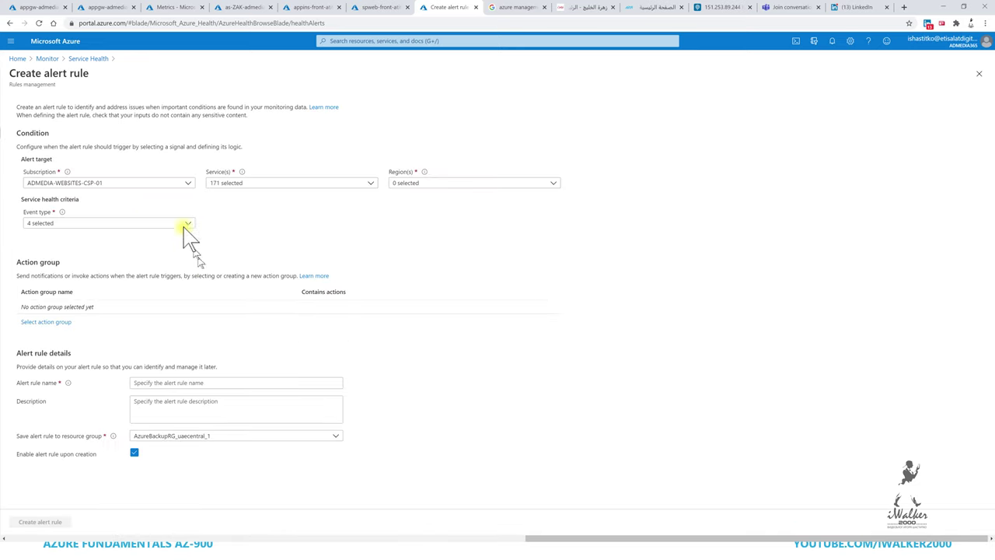
click(264, 187)
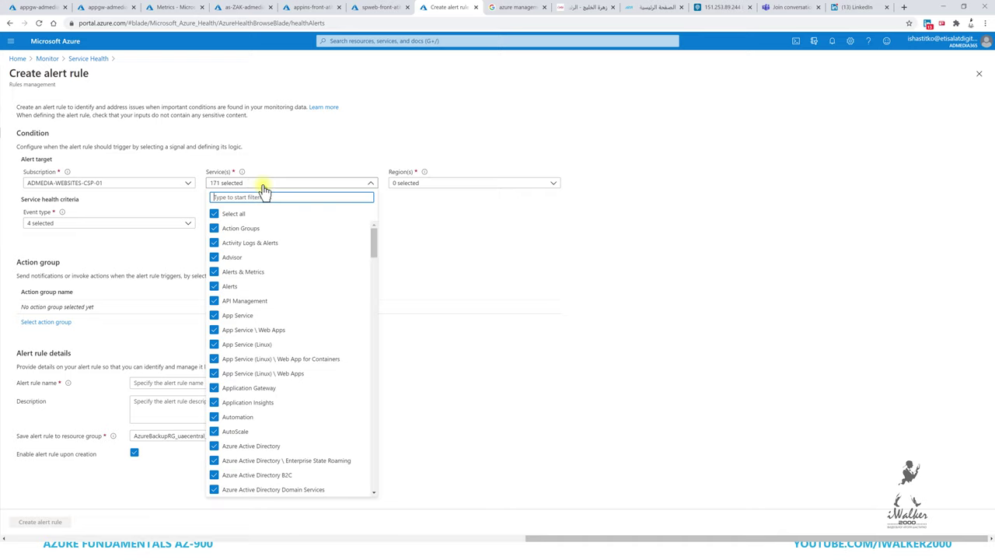
click(264, 186)
Select two regions as the alert rule's target.
click(432, 185)
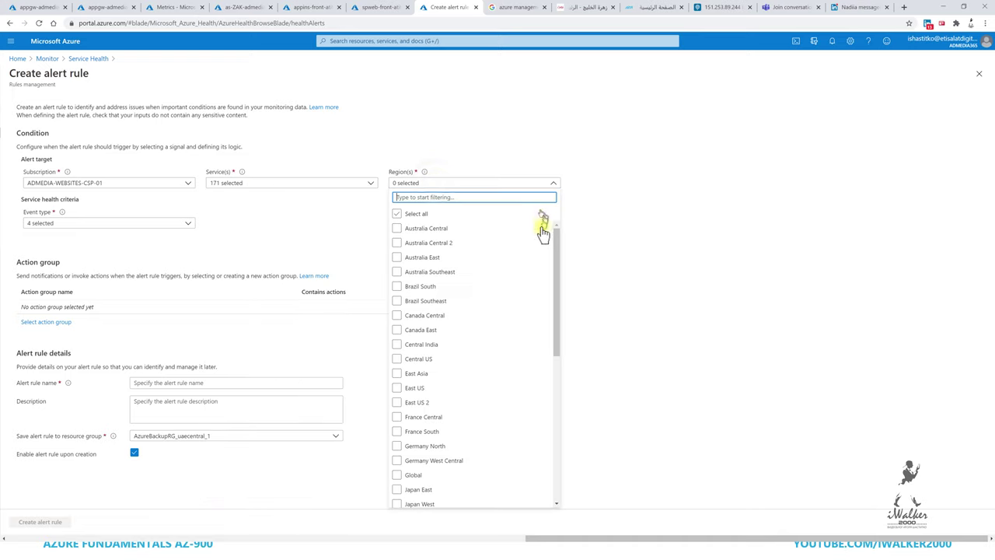
drag(557, 233, 555, 433)
click(440, 428)
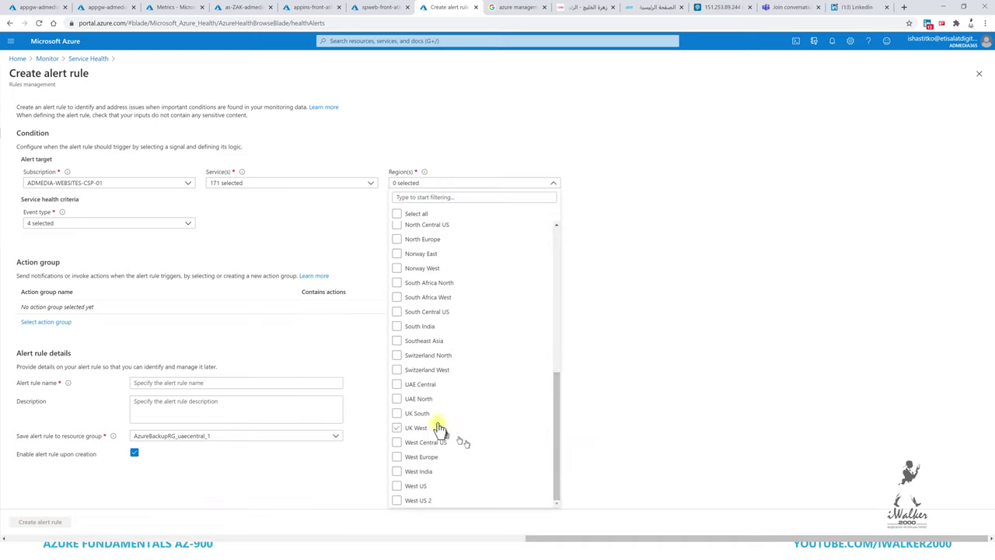
click(403, 405)
click(626, 307)
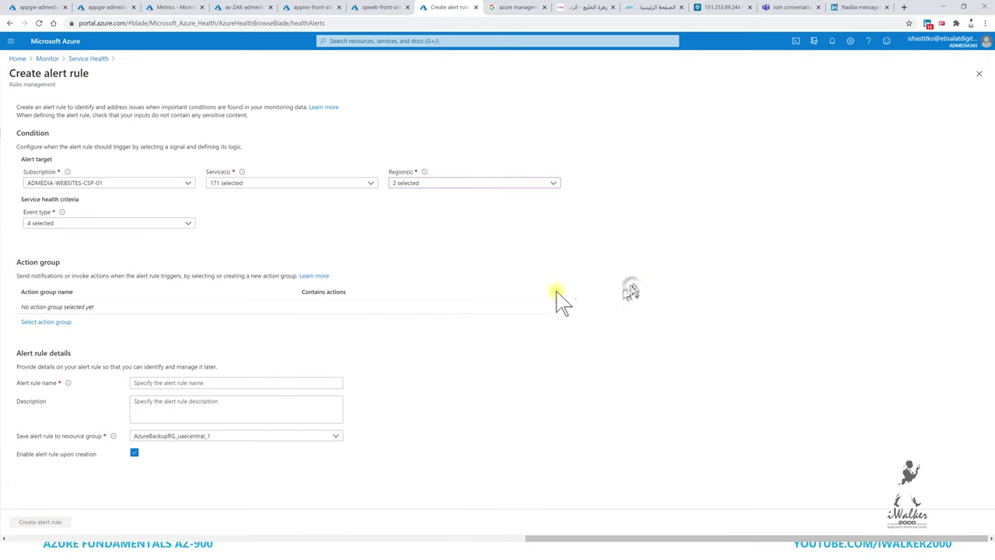
Add a third region to the new alert rule's target and review the service health event types it covers.
click(147, 227)
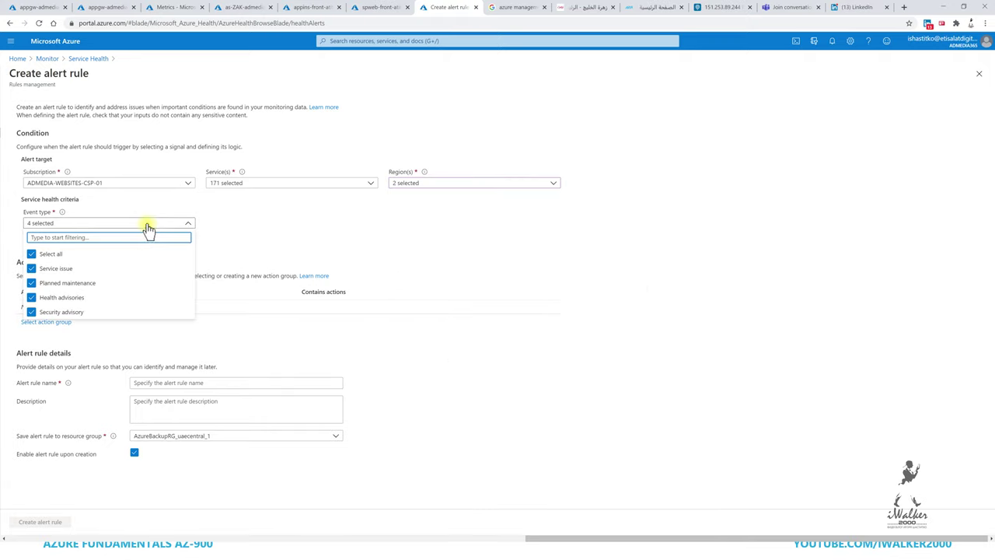
click(473, 187)
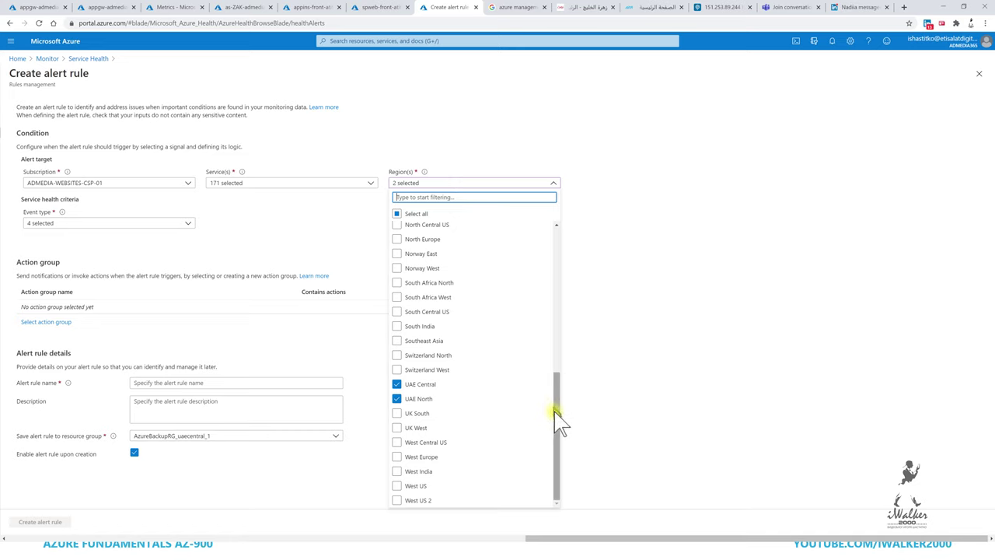
drag(560, 423, 537, 224)
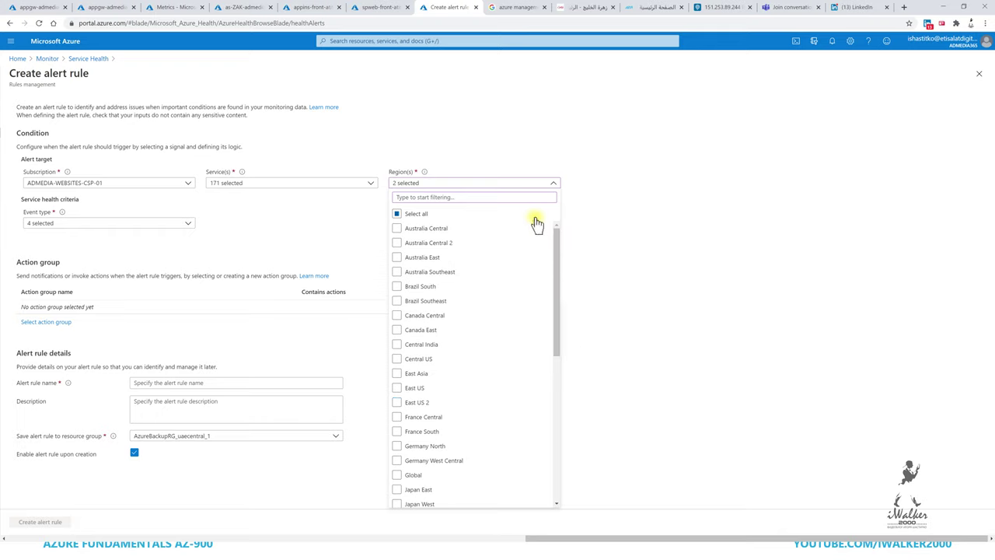
click(630, 498)
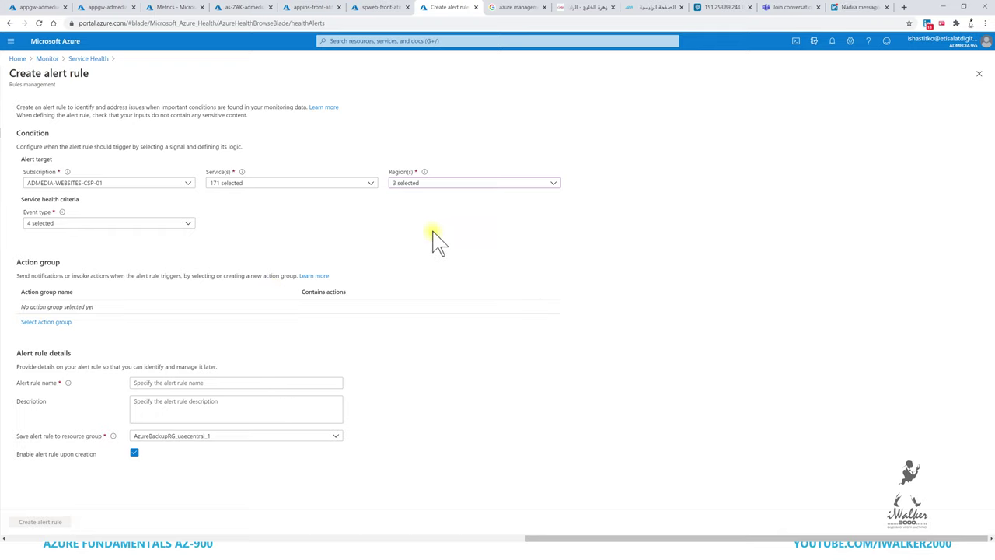
click(146, 227)
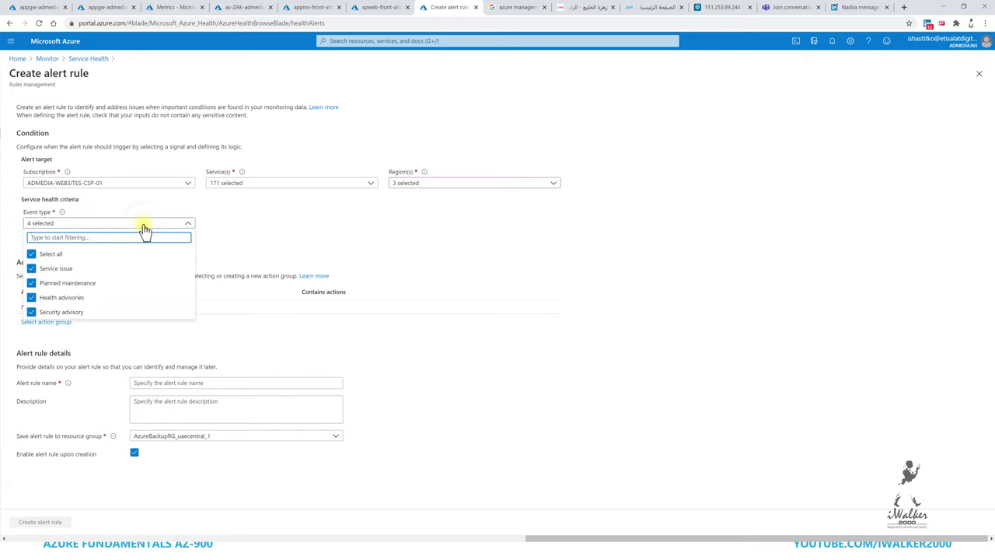
click(376, 243)
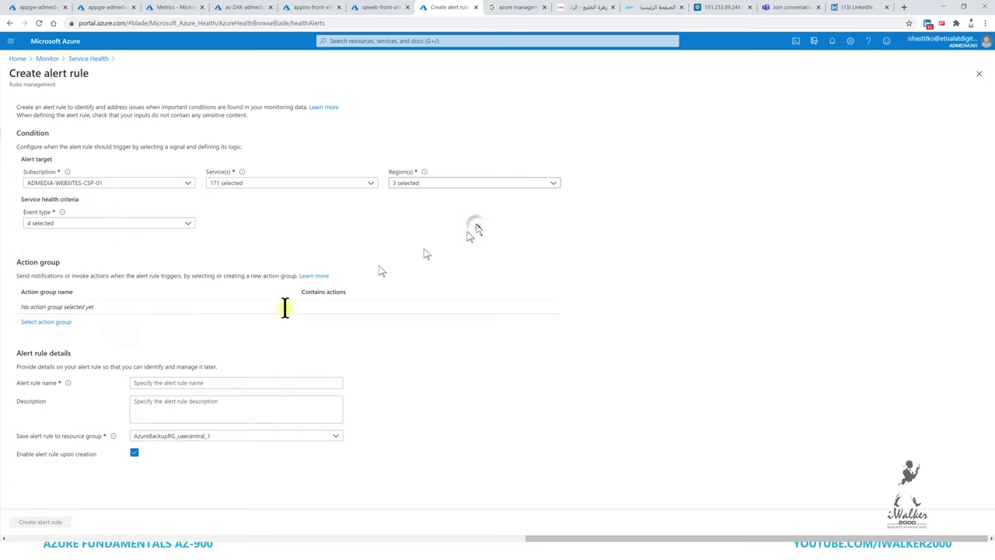
Attach the action group actgrp-sendemail-by-alert to the new service health alert rule.
click(64, 327)
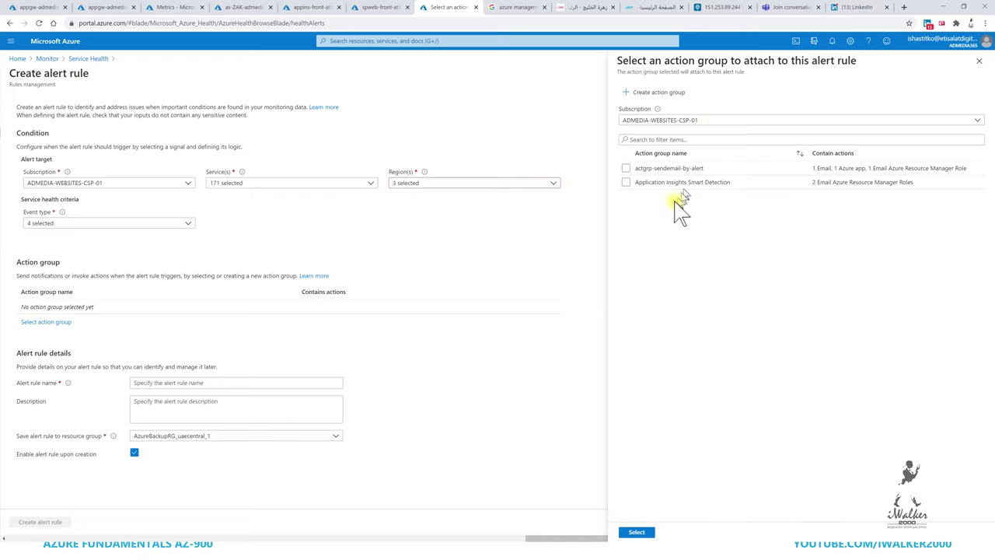
click(688, 168)
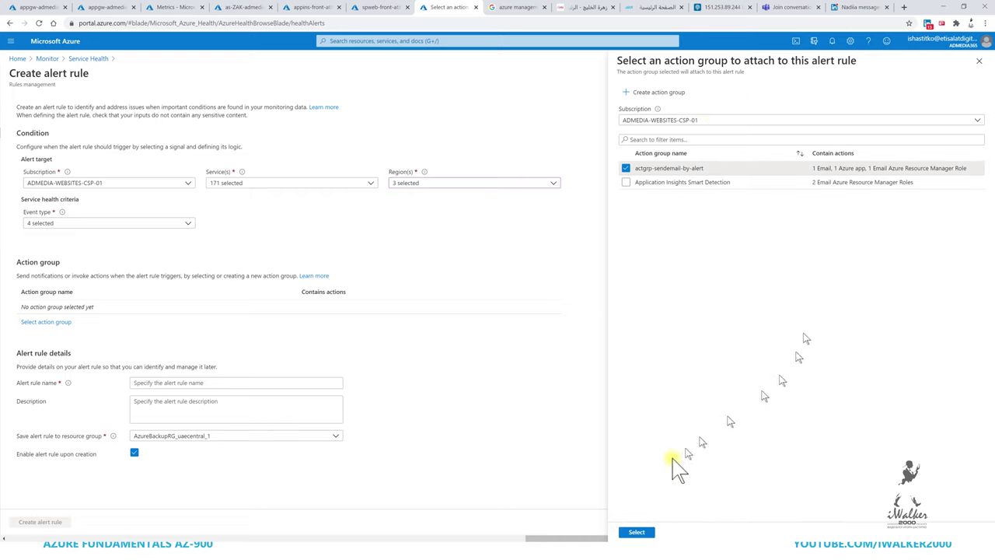
click(638, 532)
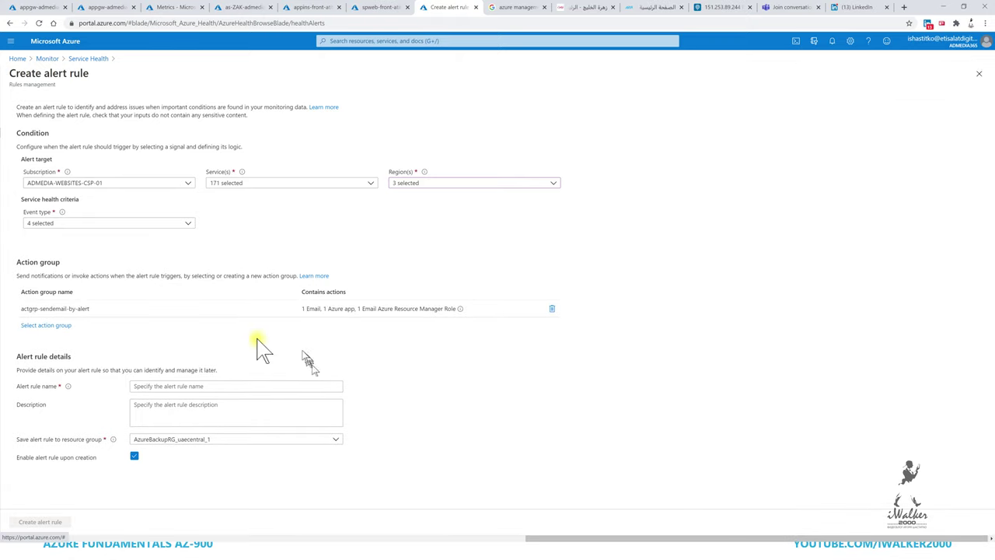
Open the attached action group actgrp-sendemail-by-alert and review its notifications and the available action types.
click(88, 311)
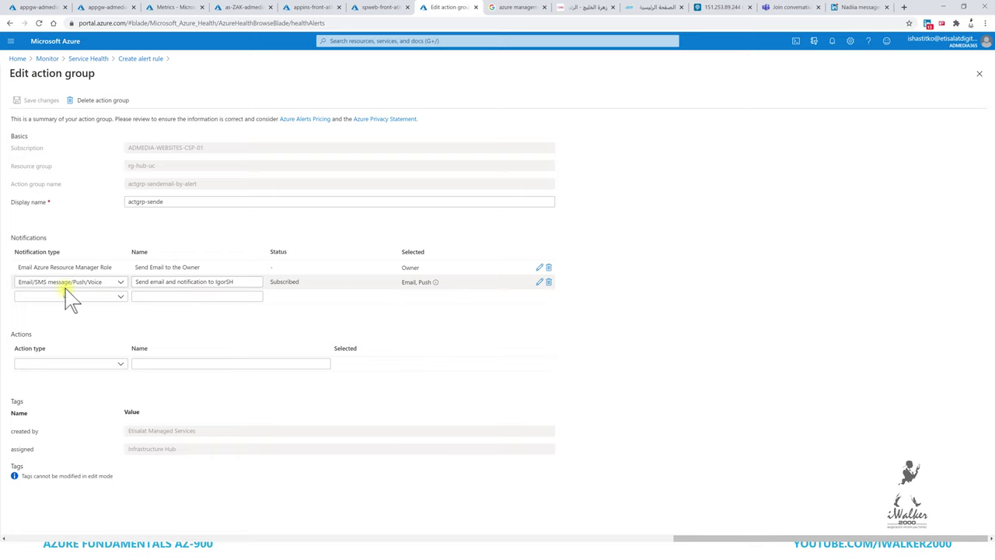
click(120, 297)
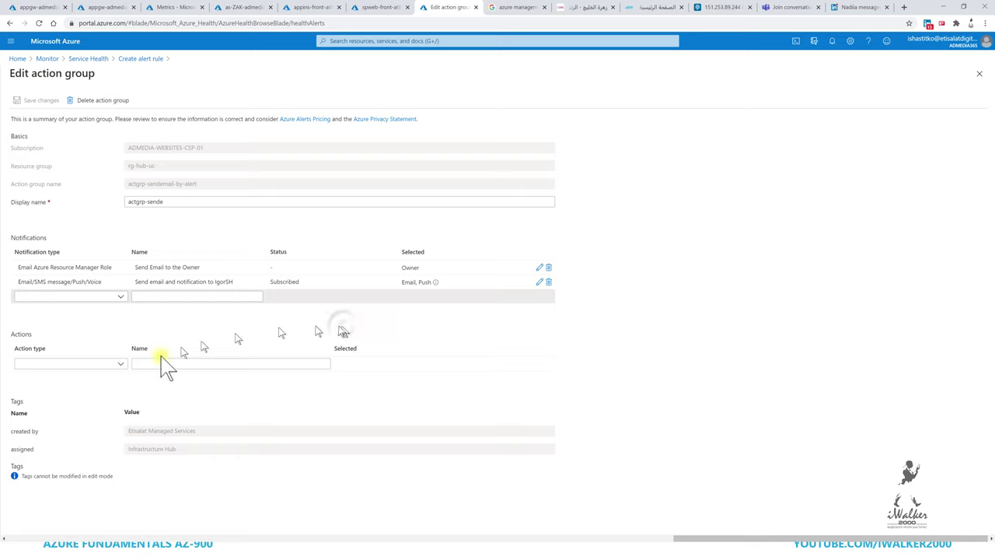
click(118, 371)
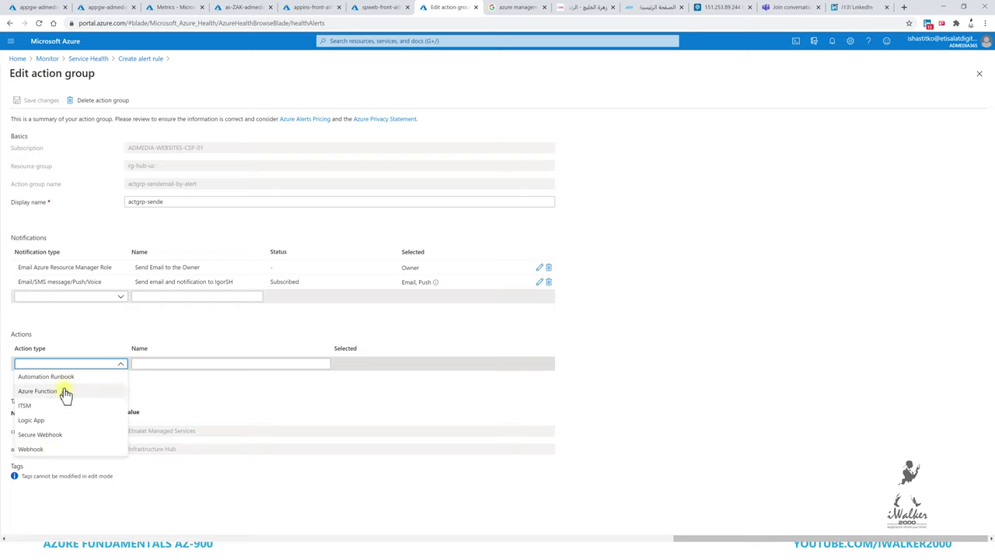
click(222, 322)
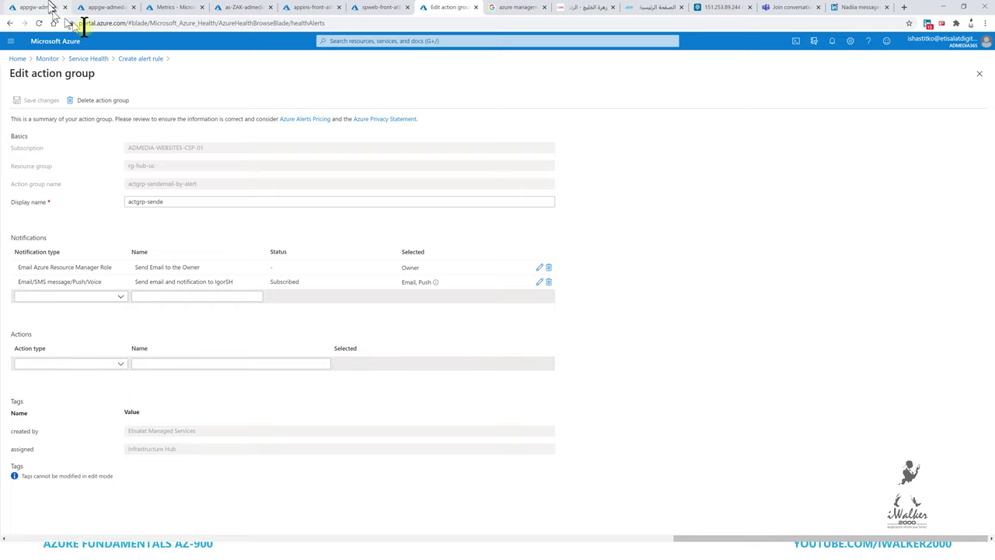
Leave the action group for Azure Monitor, discarding unsaved edits, and show the list of existing alert rules.
click(46, 59)
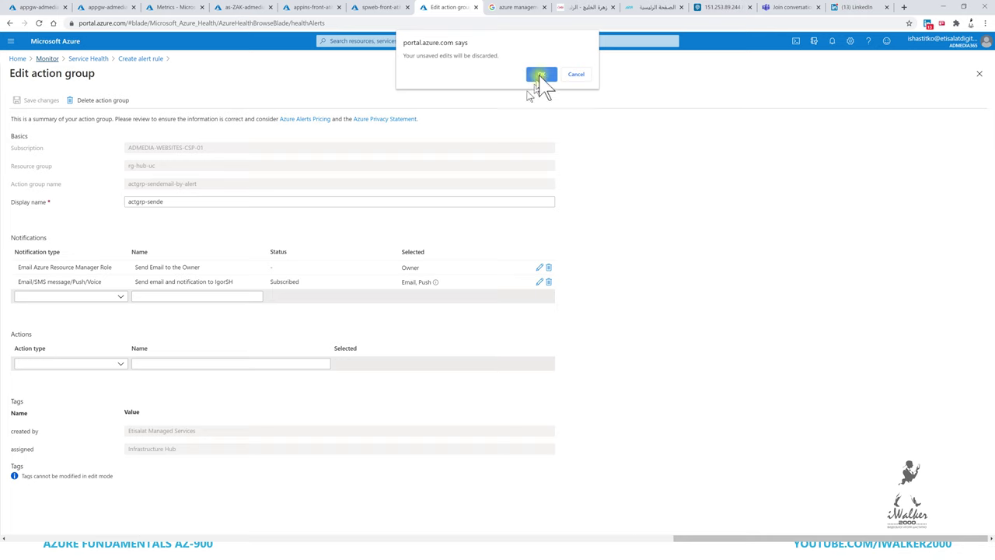
click(539, 73)
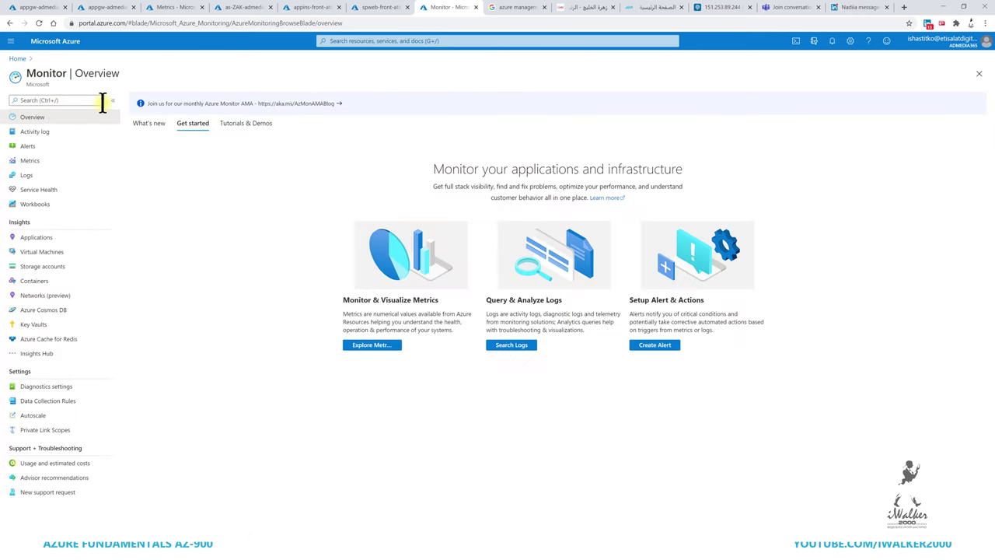
click(70, 148)
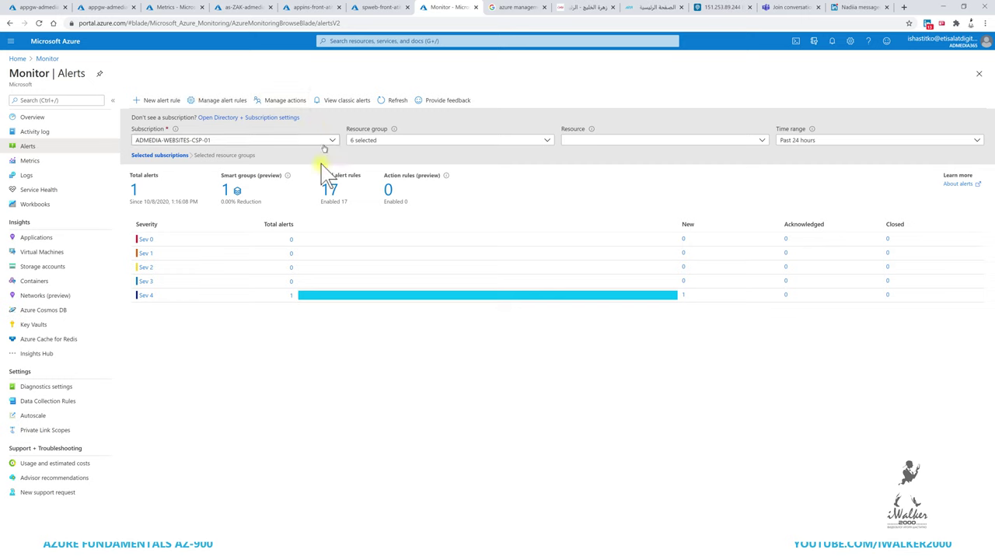
click(222, 104)
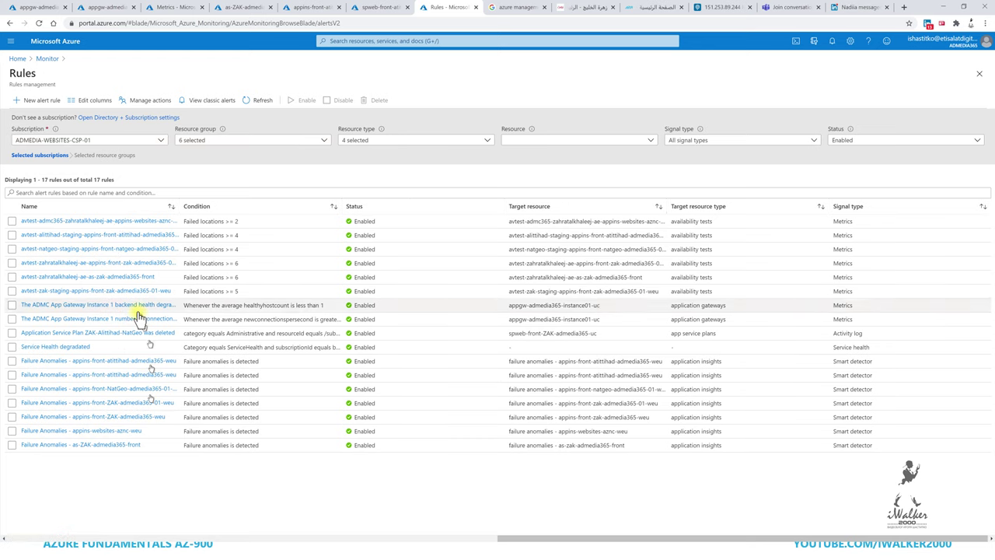
Review the Service Health degradated alert rule's settings and return to the rules list without saving.
click(84, 348)
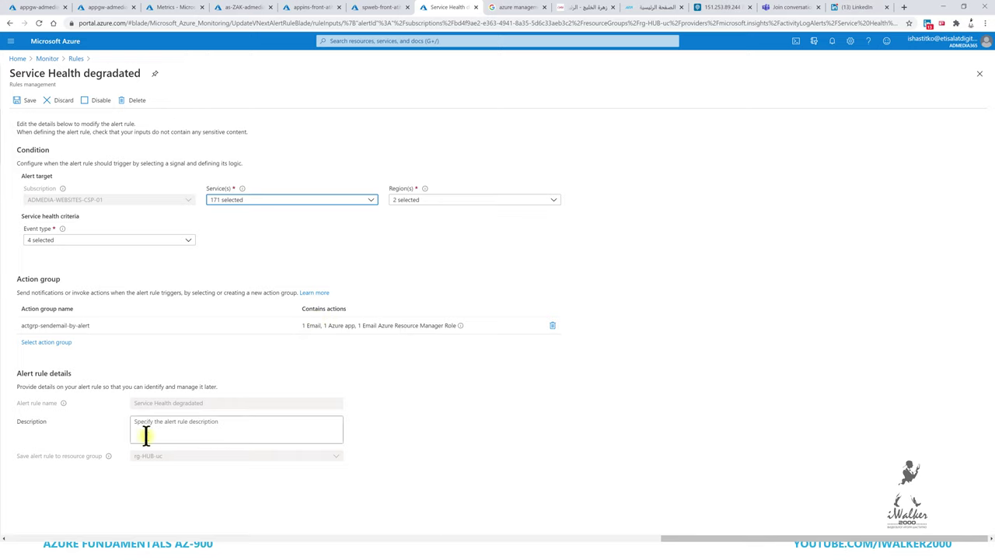
click(76, 59)
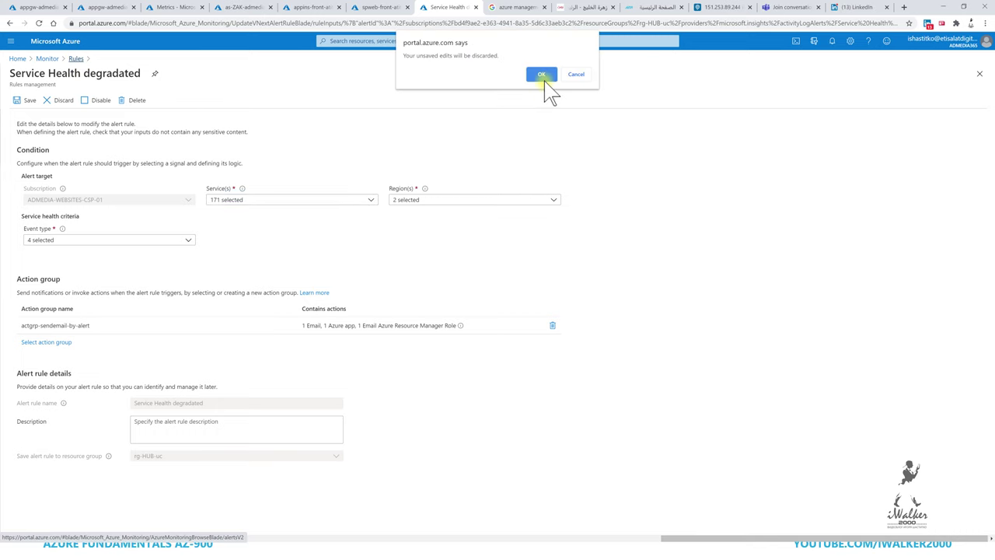
click(553, 74)
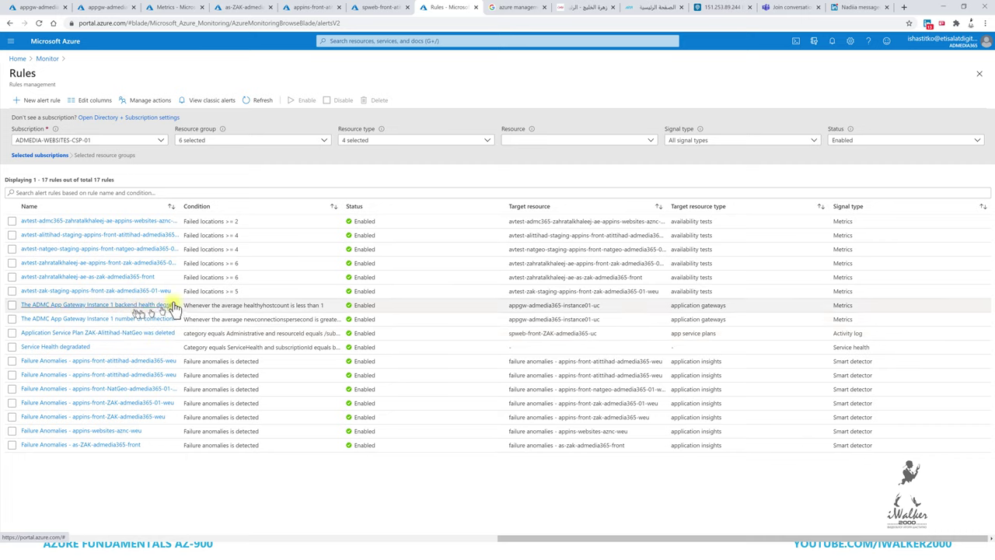
Open the App Gateway Instance 1 connections-per-second rule and examine its condition's signal logic, including the aggregation type and threshold sensitivity options.
click(123, 319)
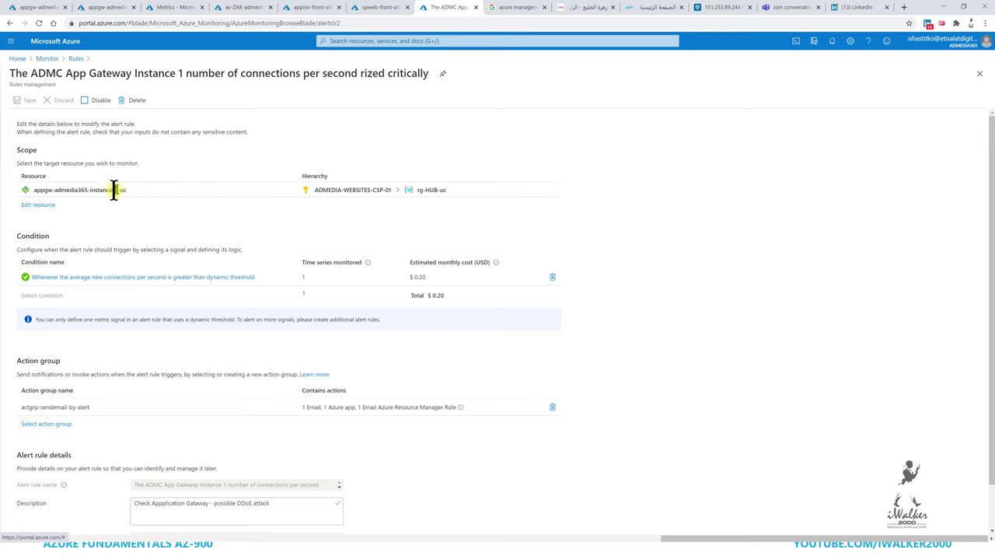
click(107, 280)
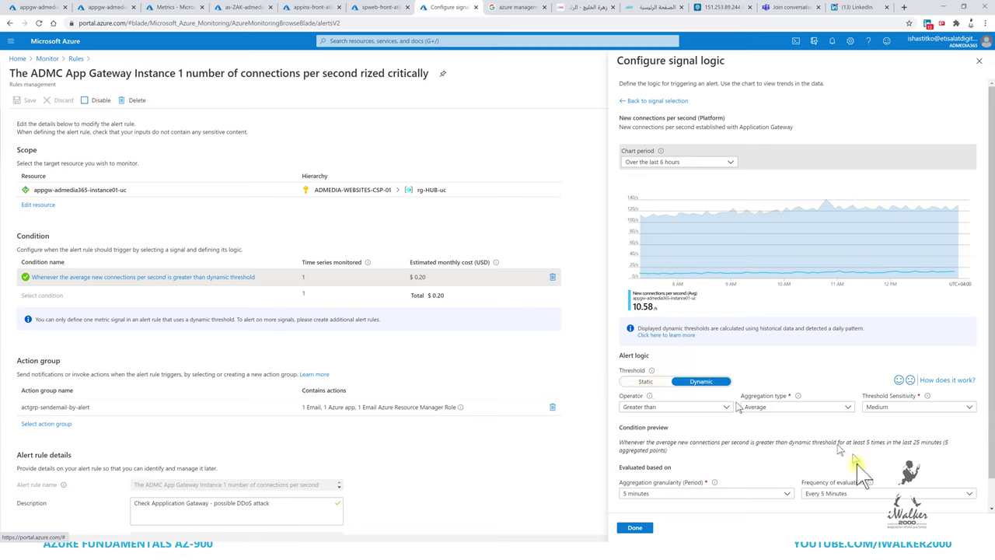
click(850, 410)
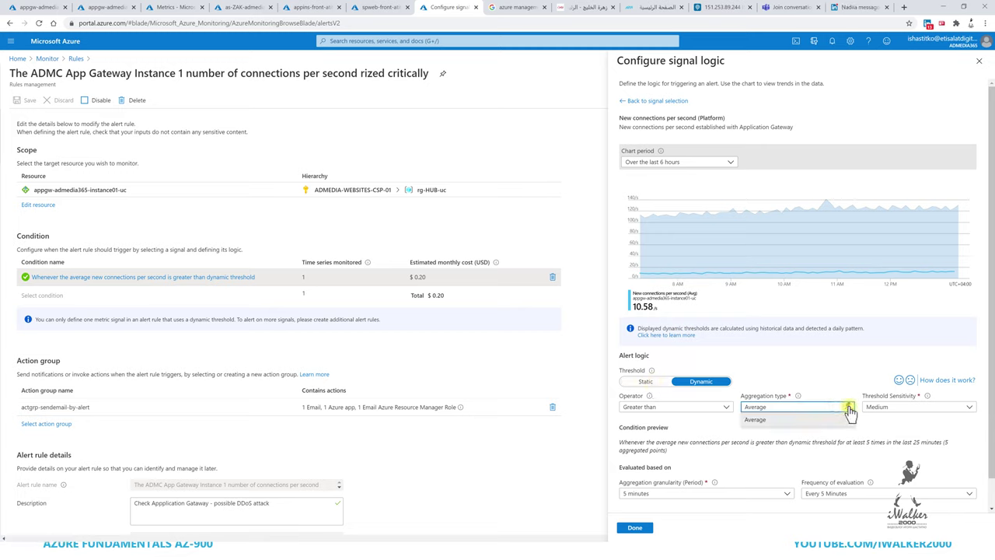
click(850, 409)
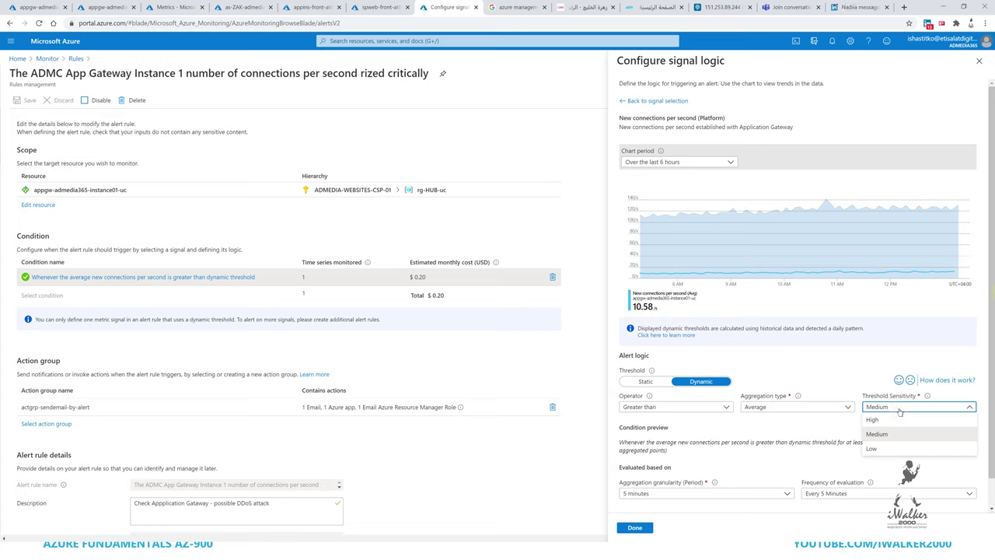
click(596, 329)
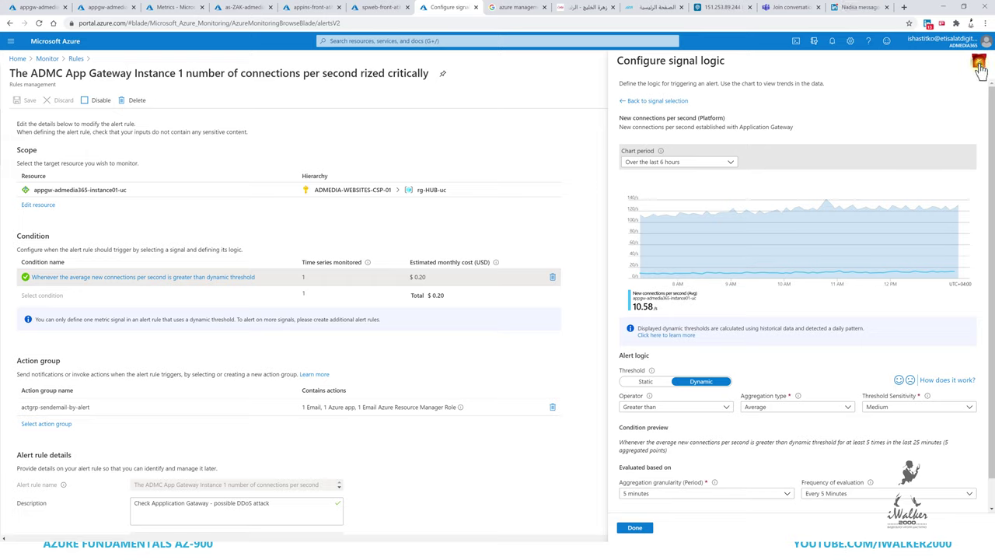
click(980, 66)
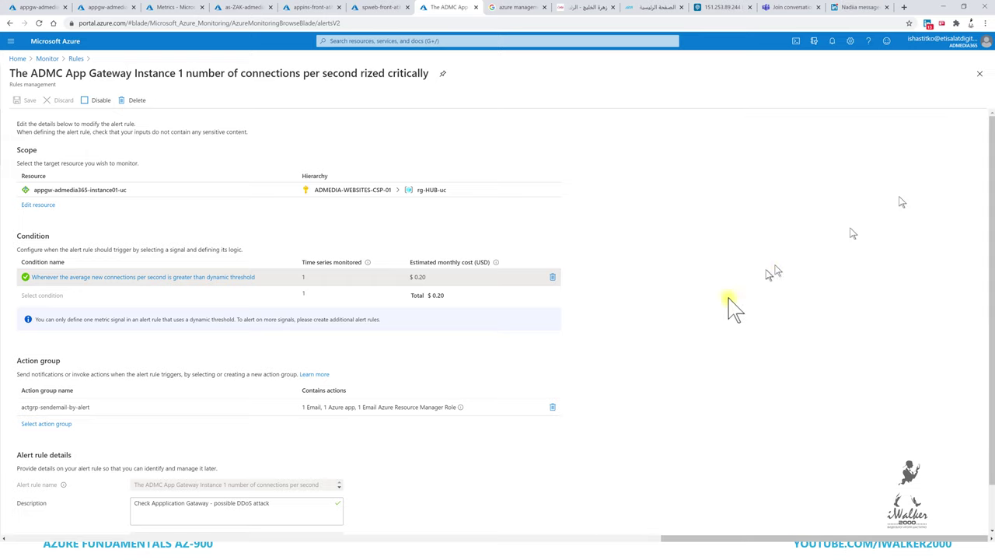
Review the action groups available to the connections-per-second rule and the attached group's details, and return to the rules list.
click(32, 425)
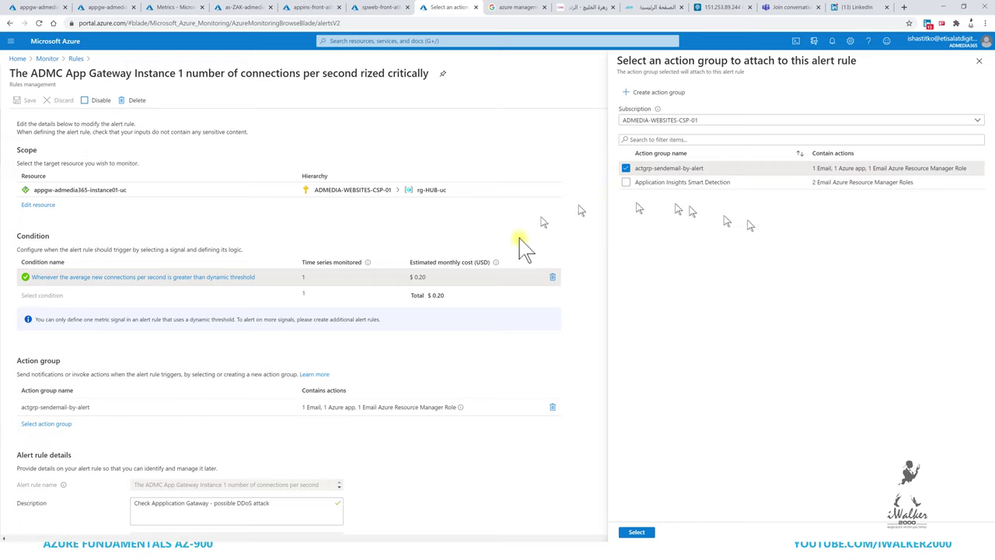
click(980, 66)
click(86, 407)
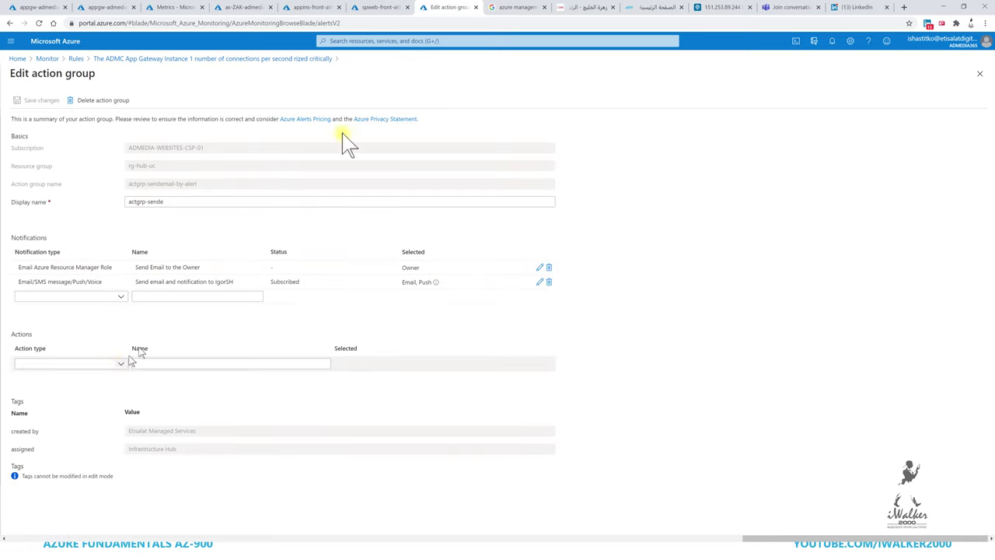
click(264, 60)
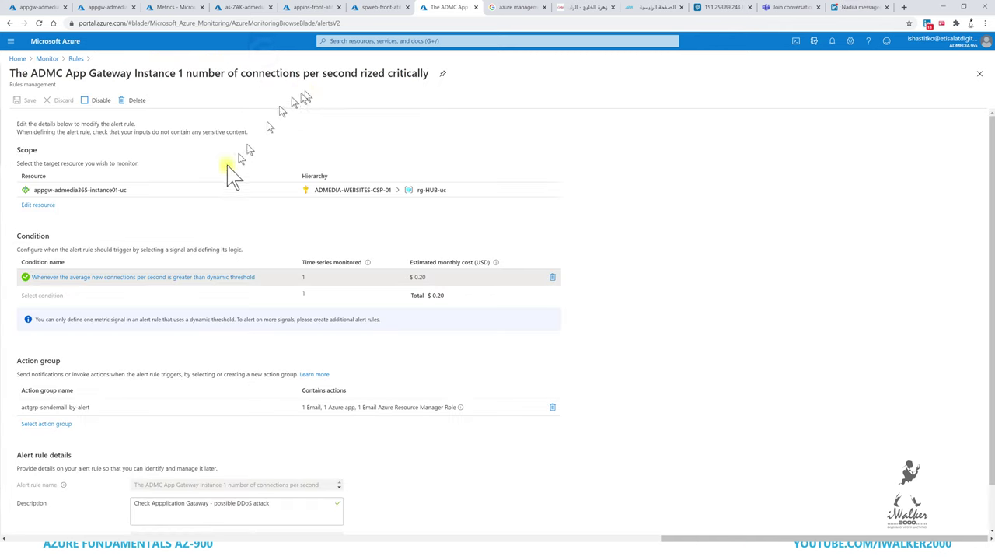
click(76, 60)
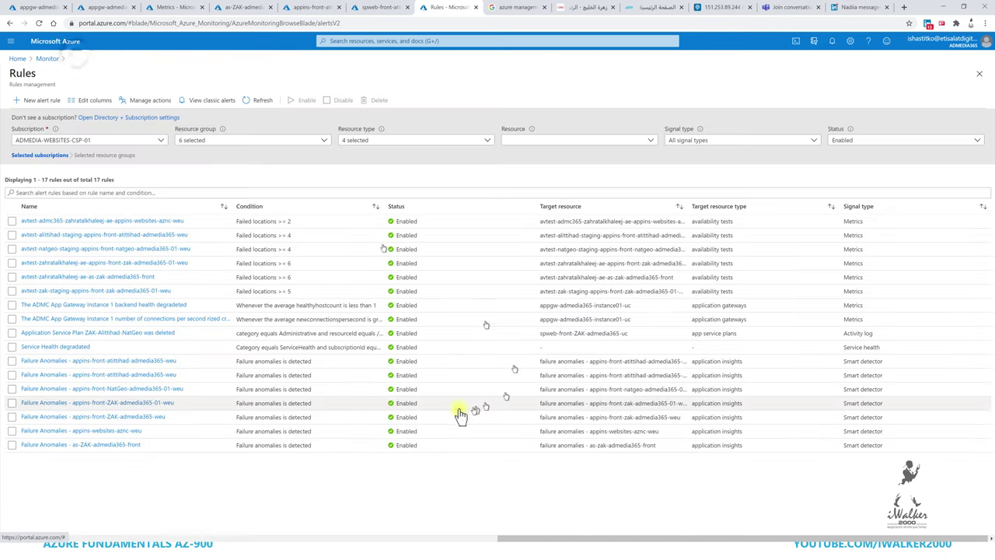
Reopen the connections-per-second rule, view its condition's signal logic again, and go back to the rules list.
click(64, 318)
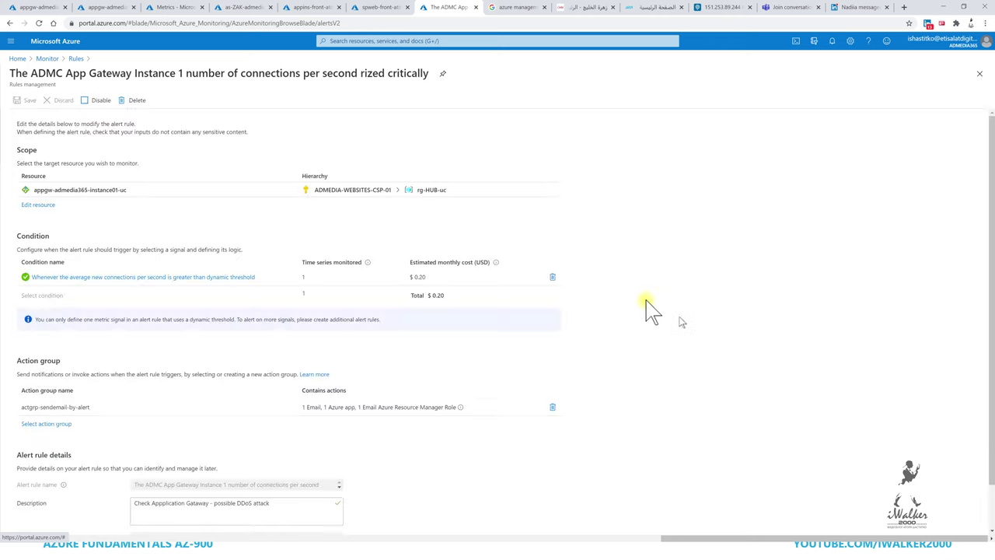
click(125, 280)
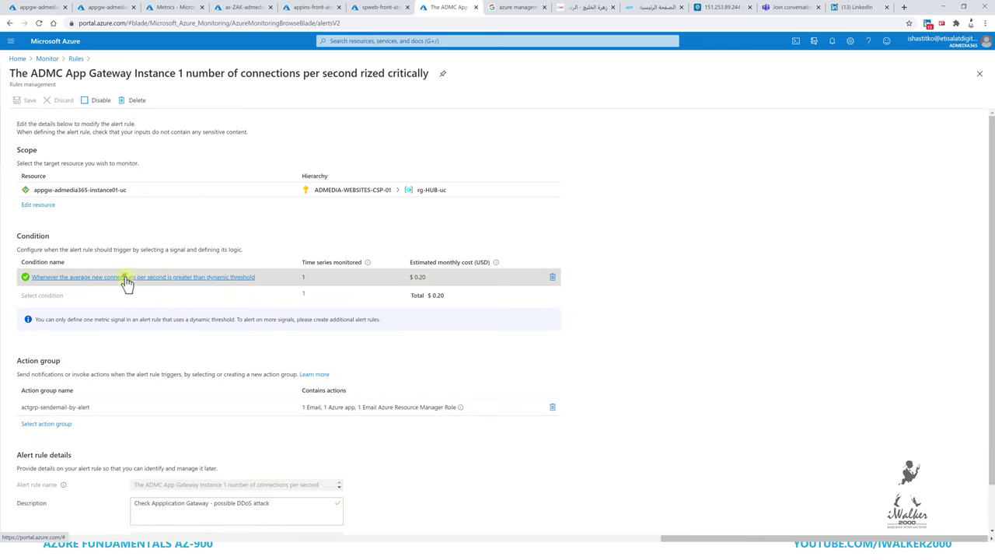
click(979, 61)
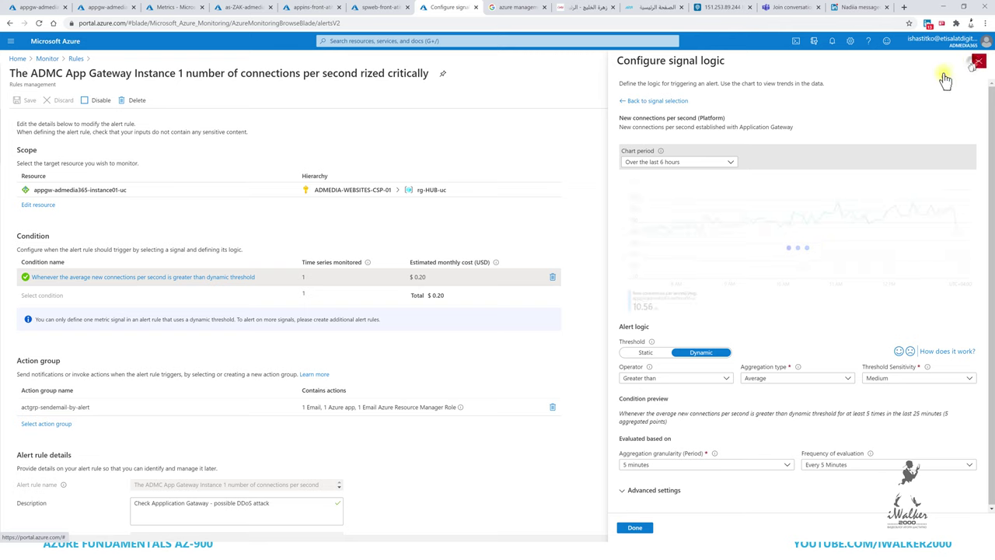
click(75, 59)
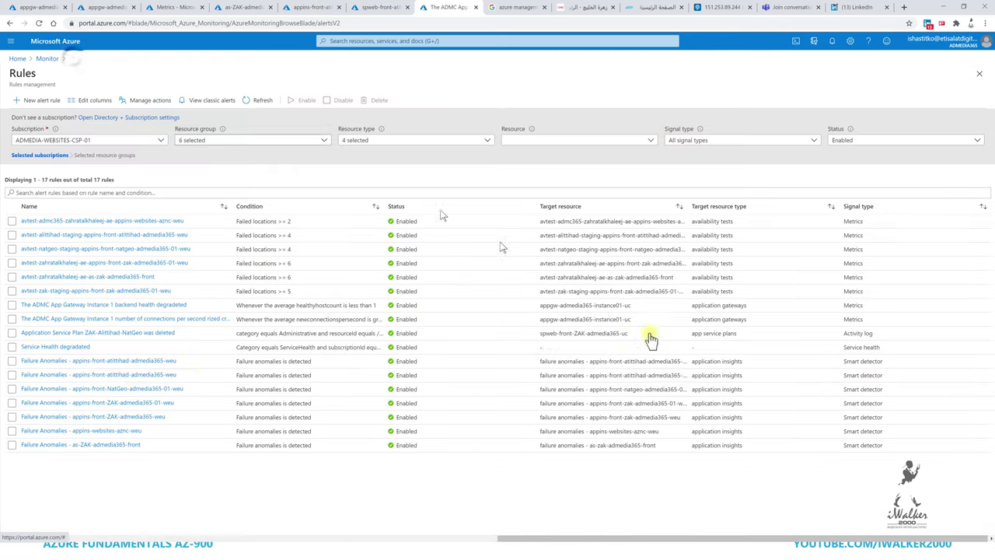
Open the App Gateway Instance 1 backend health rule, examine its healthy host count condition's signal logic, and close it.
click(168, 305)
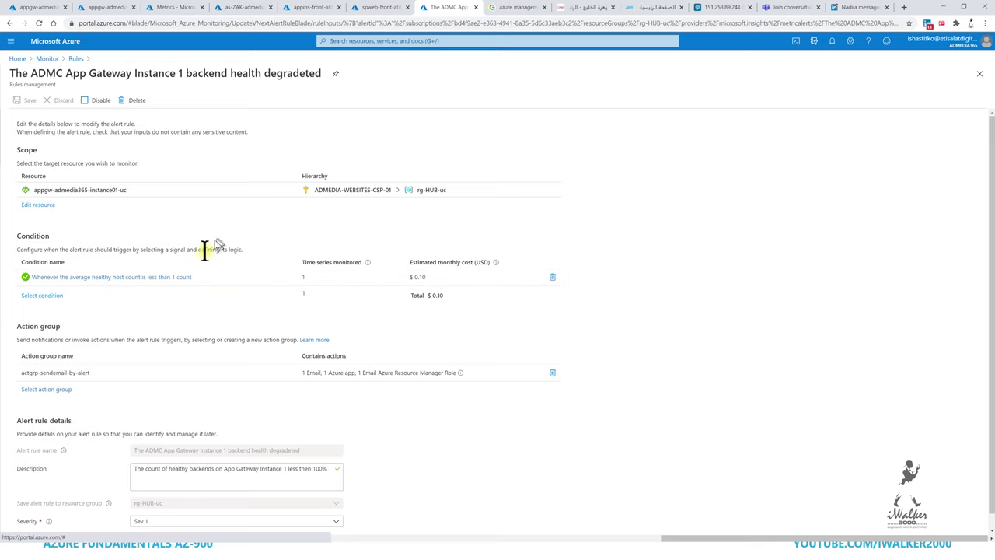
click(187, 278)
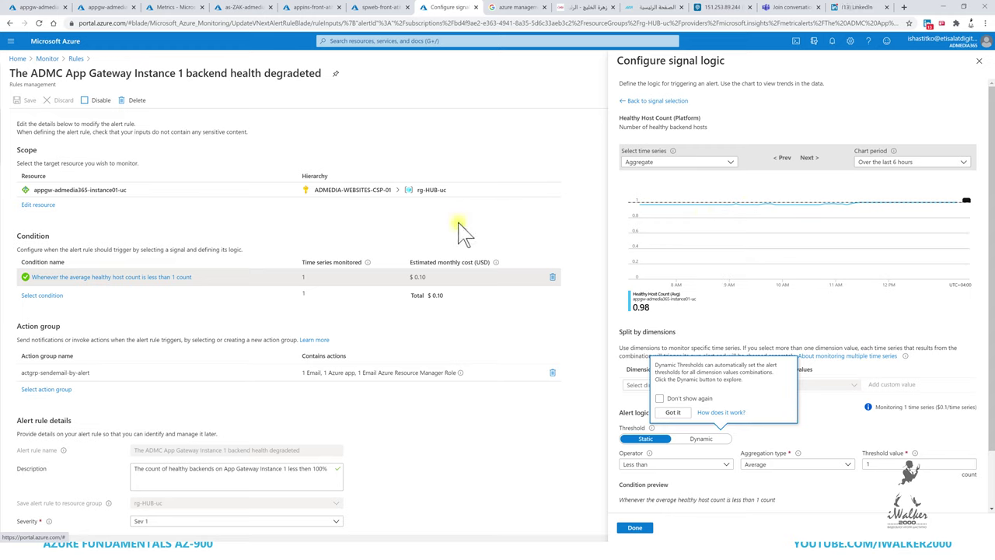
click(980, 65)
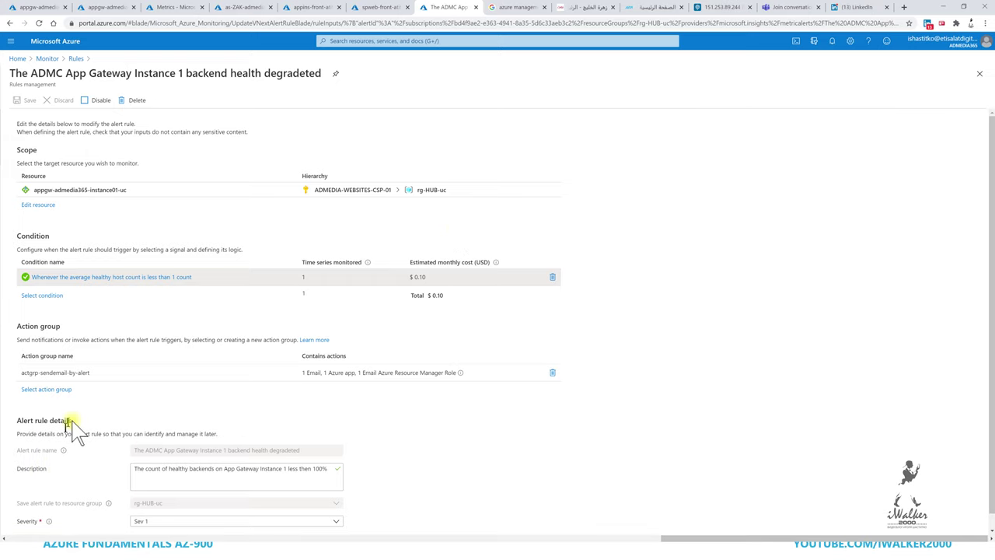
Review the backend health rule's actgrp-sendemail-by-alert action group and its available action types, and return to the rules list.
click(51, 373)
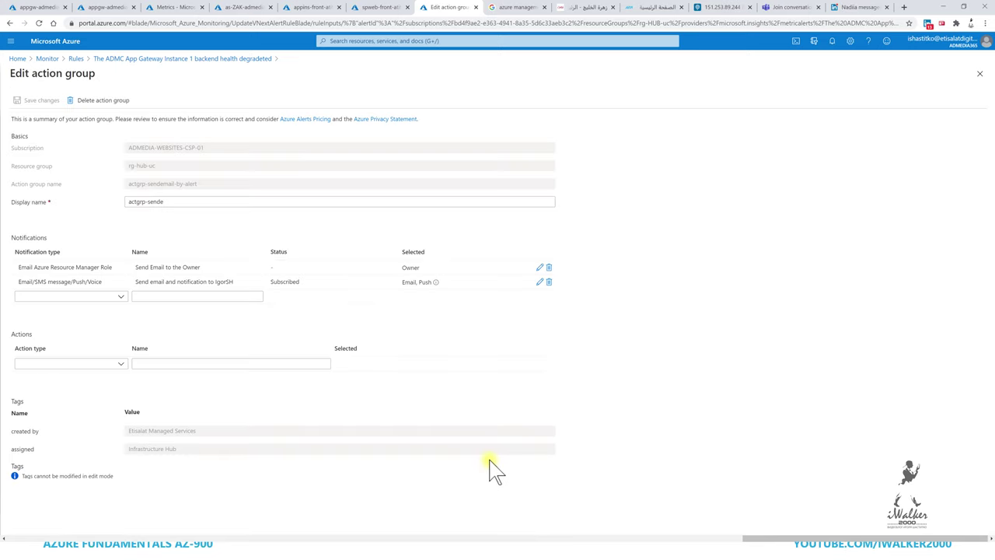
click(122, 363)
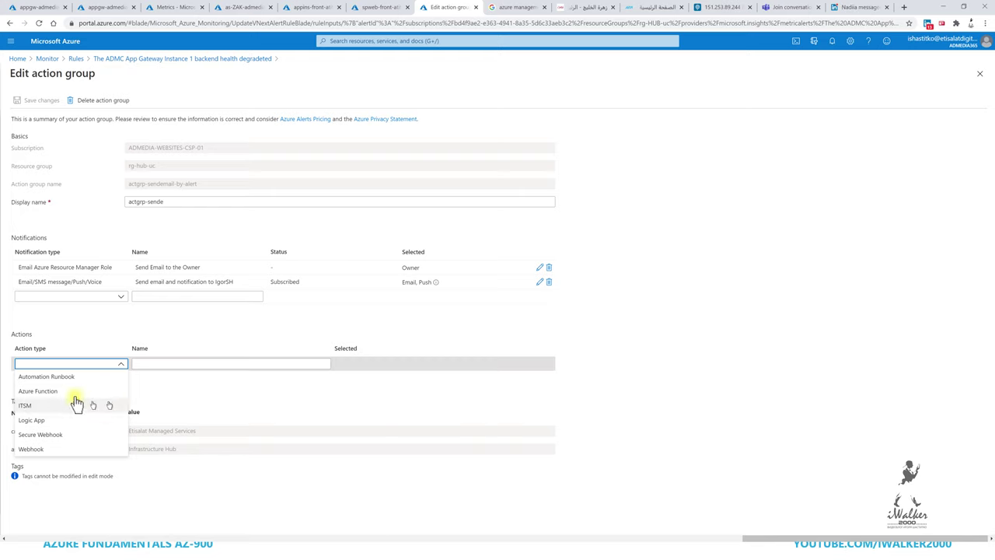
click(159, 385)
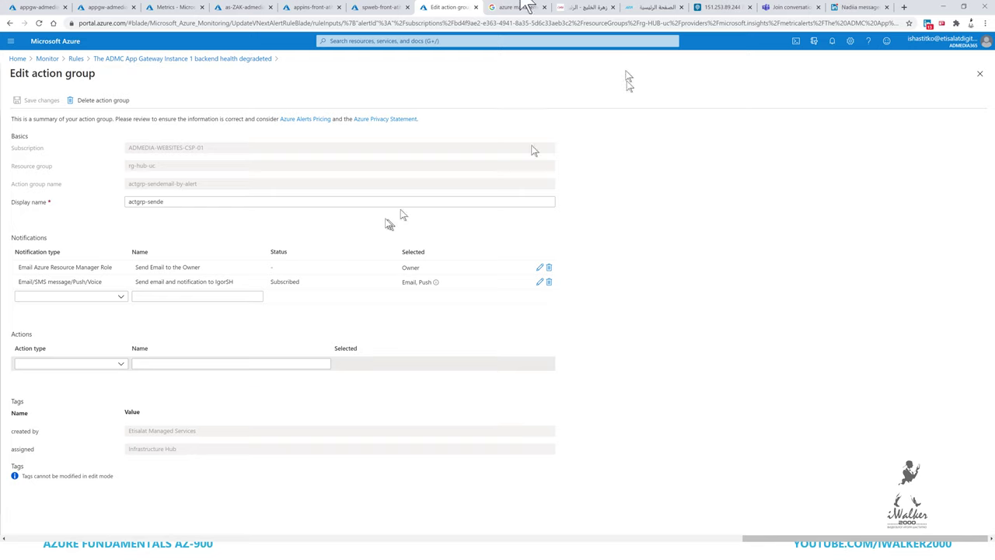
click(169, 61)
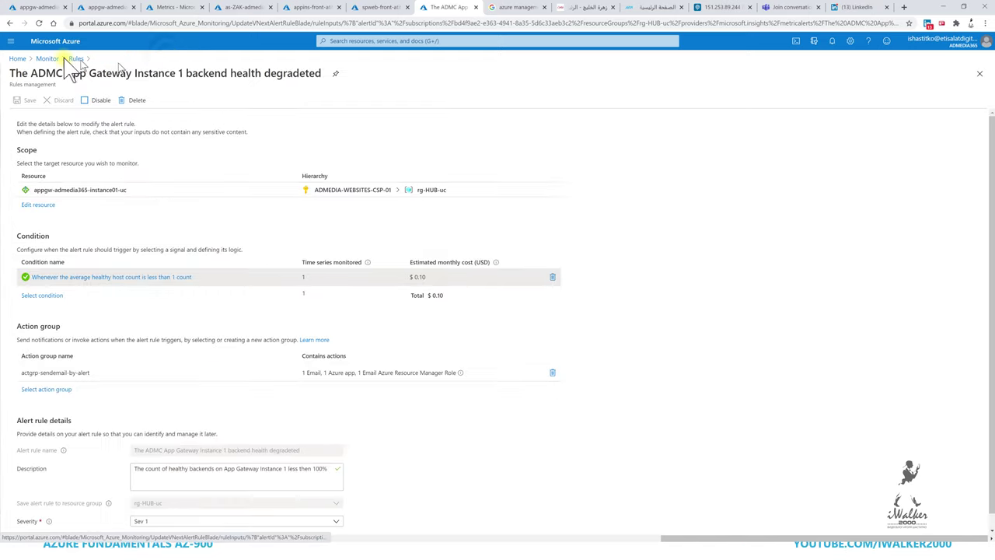
click(76, 60)
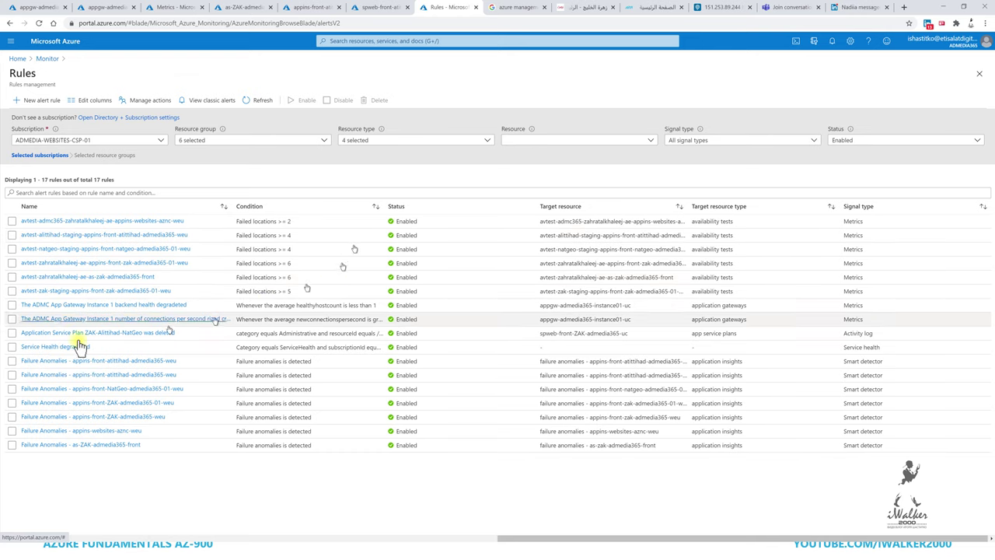
click(139, 336)
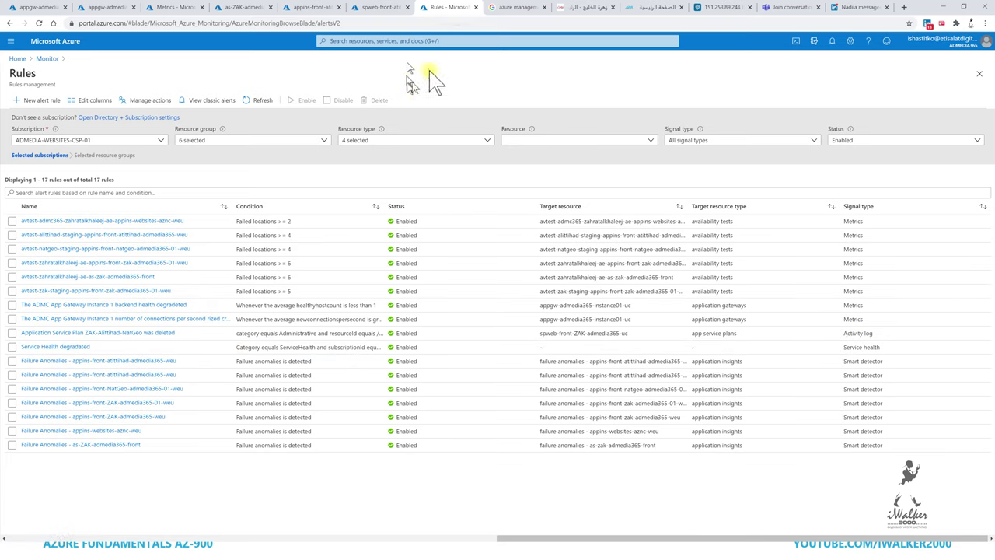
key(alt+Tab)
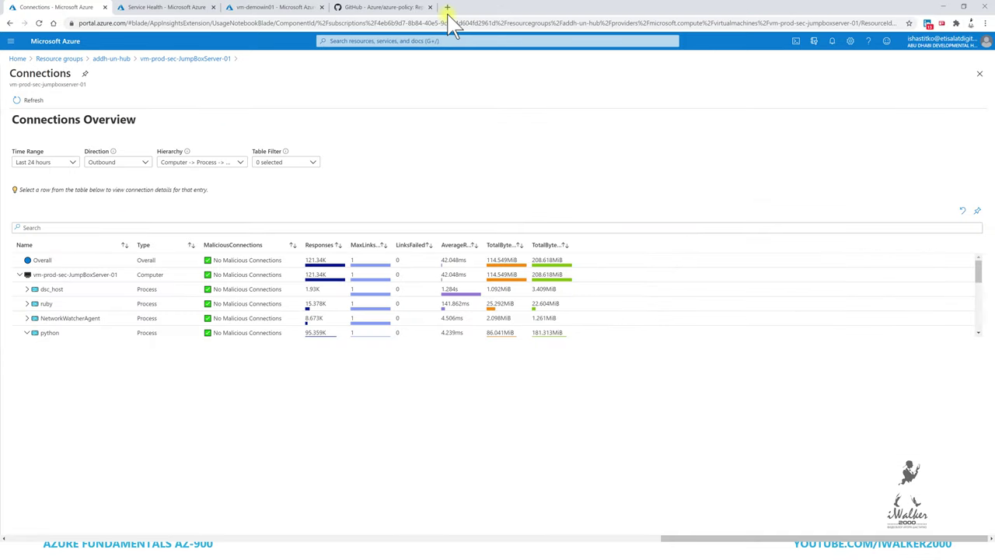
key(alt+Tab)
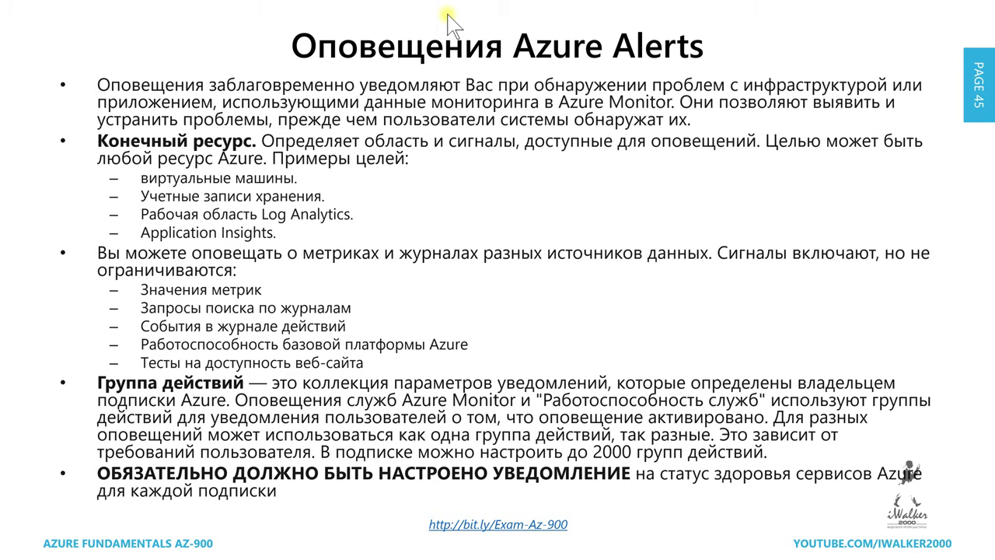
key(Right)
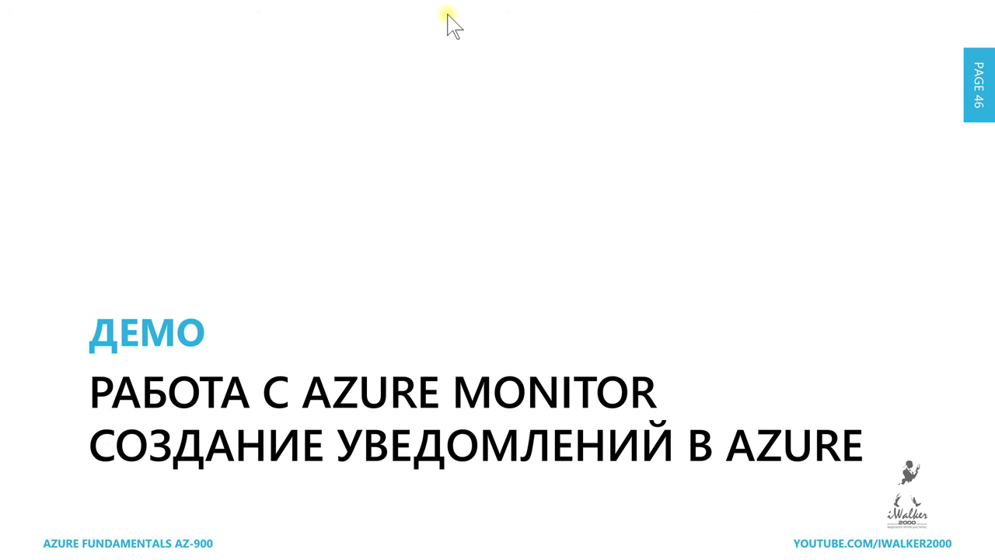
key(Right)
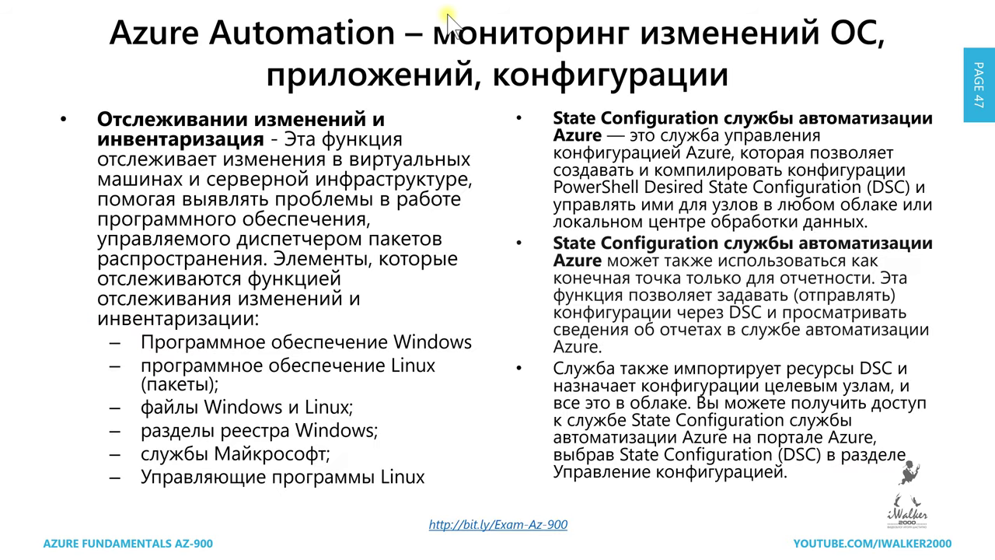
key(Left)
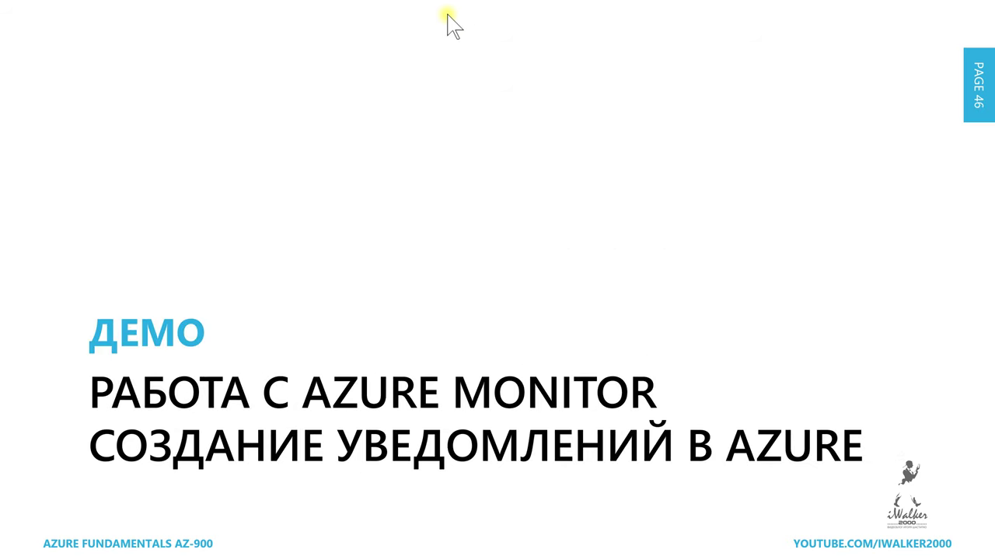
key(alt+Tab)
key(alt+Tab)
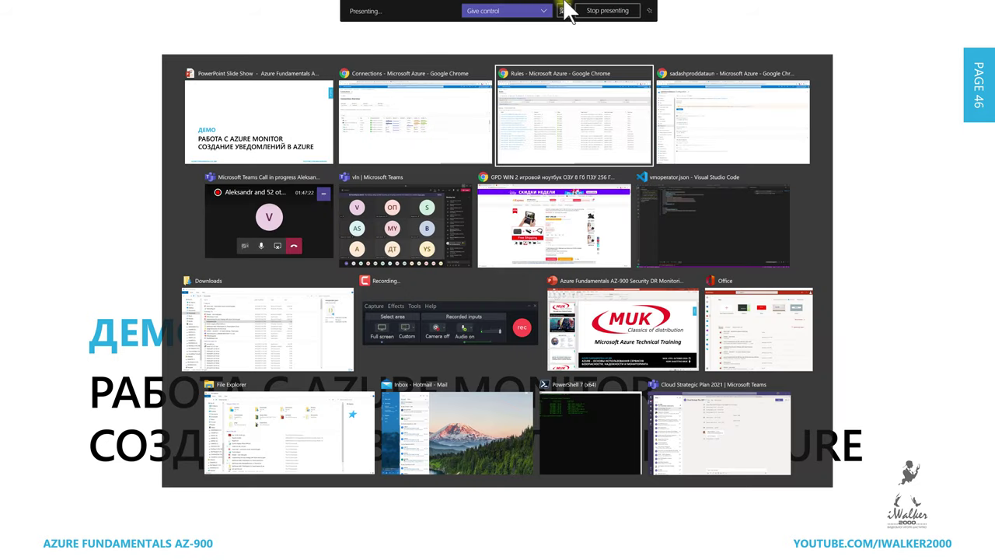
Open Monitor's Diagnostics settings, widen the Name column, and review the diagnostics status of the subscription's resources.
click(15, 45)
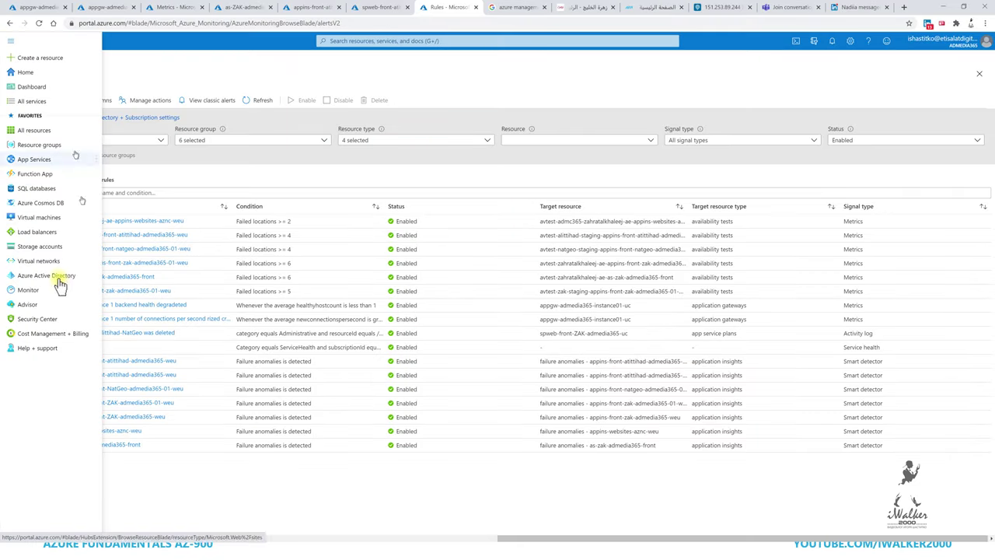
click(39, 292)
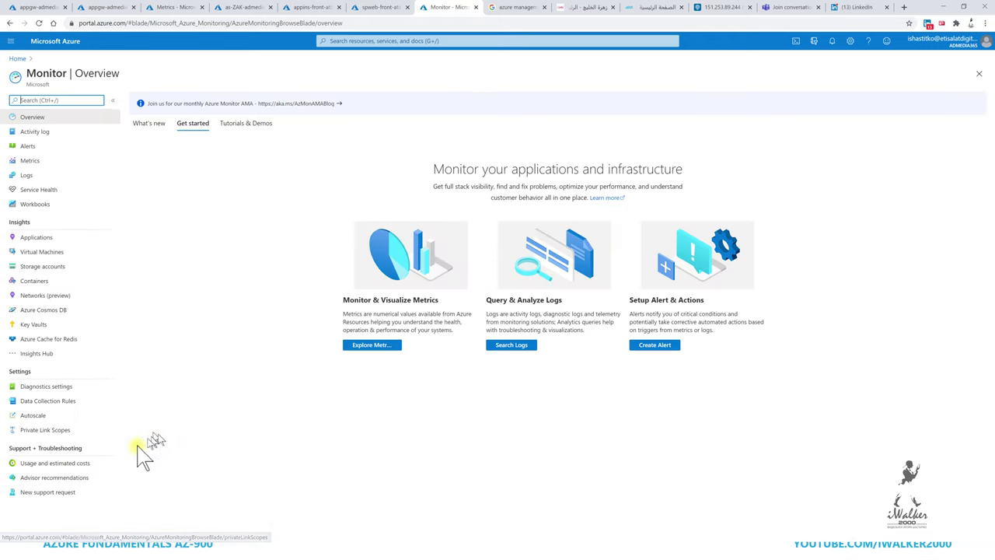
click(35, 388)
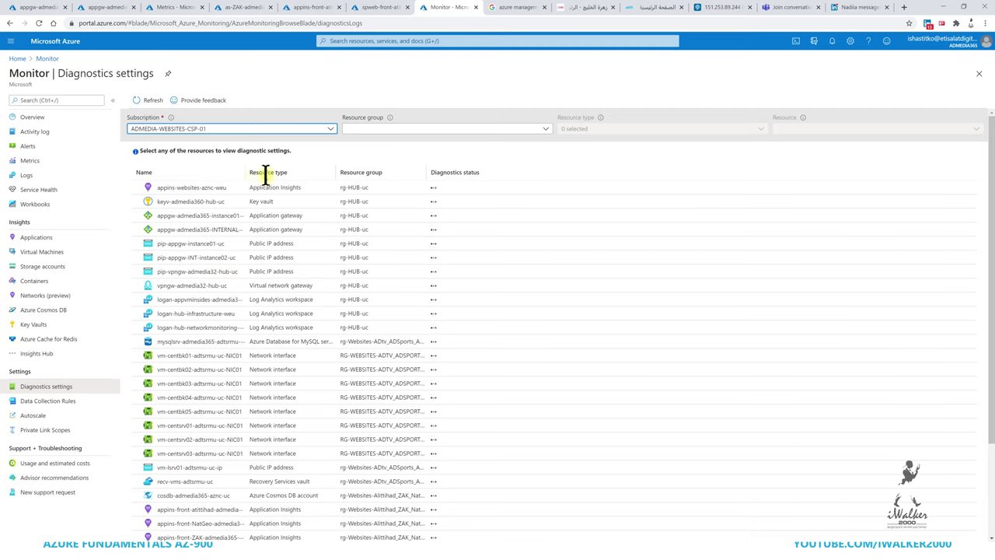
drag(245, 170, 328, 168)
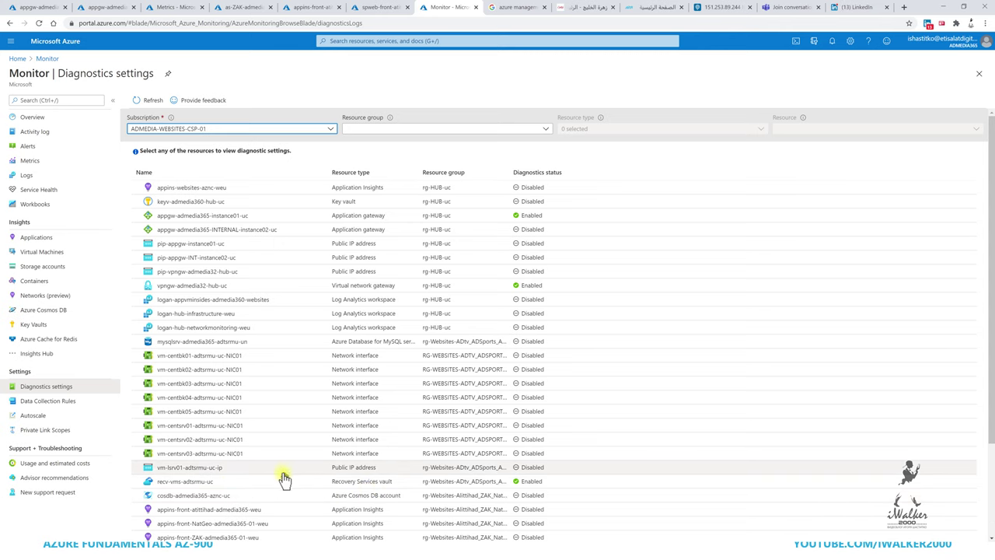
scroll(372, 477, down, 2)
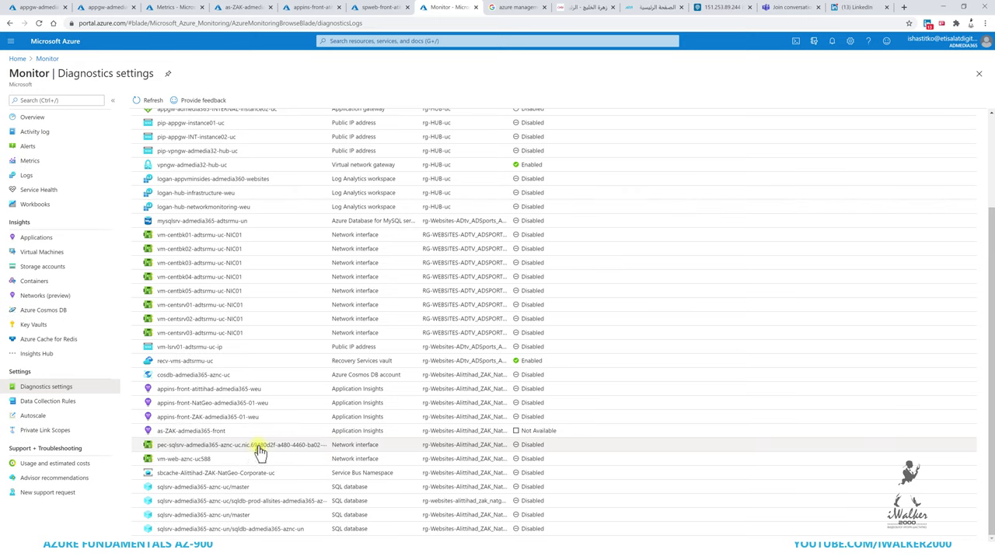
scroll(262, 451, up, 2)
scroll(260, 455, down, 2)
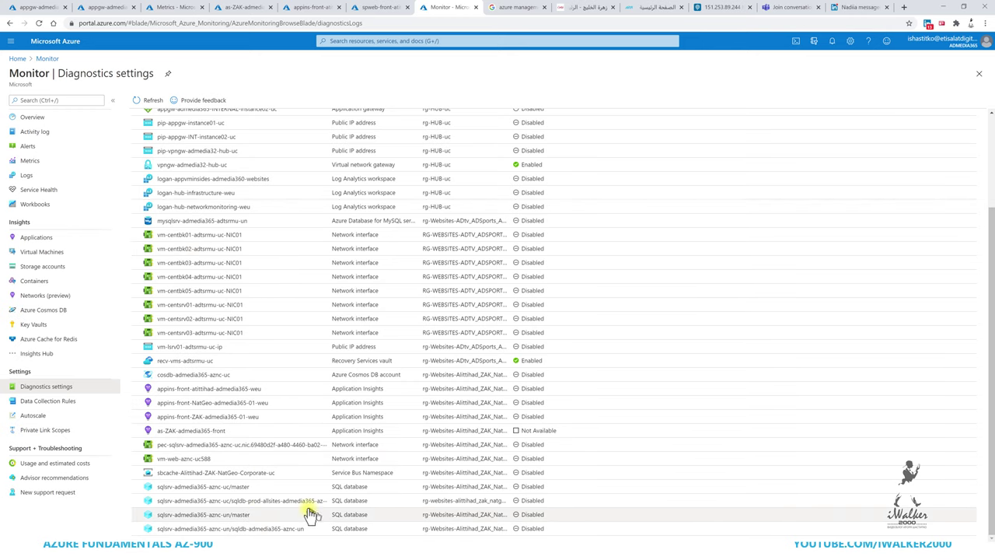
Open the sqldb-prod-allsites-admedia365-aznc-uc database's diagnostics settings and review the data categories that can be collected.
click(287, 502)
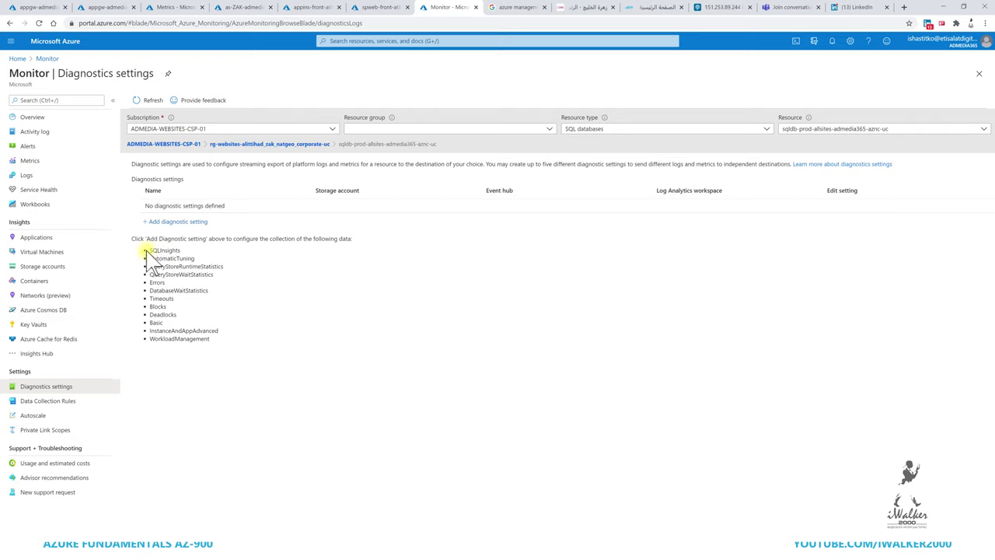
drag(148, 250, 214, 350)
click(221, 359)
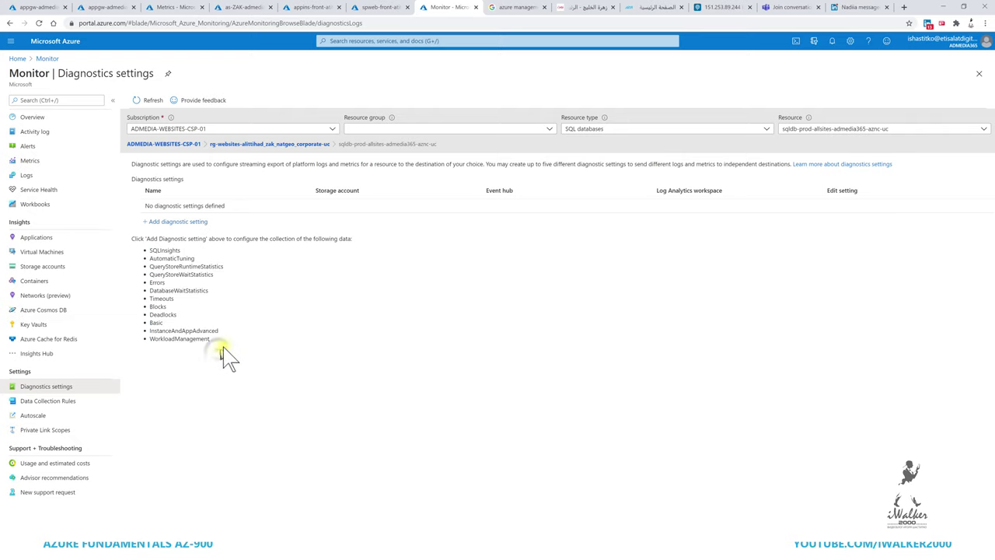
Start a new diagnostic setting for the database and explore its Log Analytics destination and metric categories without keeping any selection.
click(185, 223)
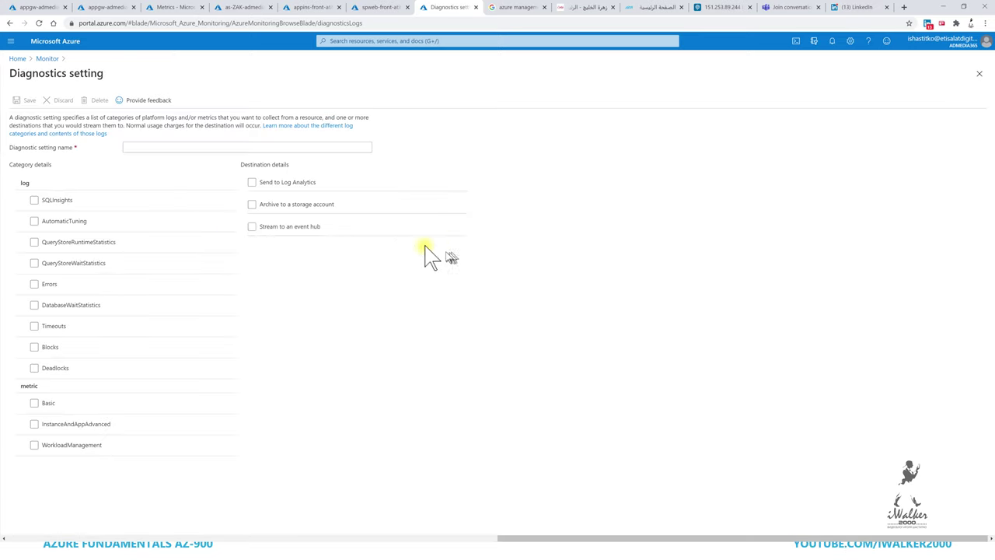
click(296, 185)
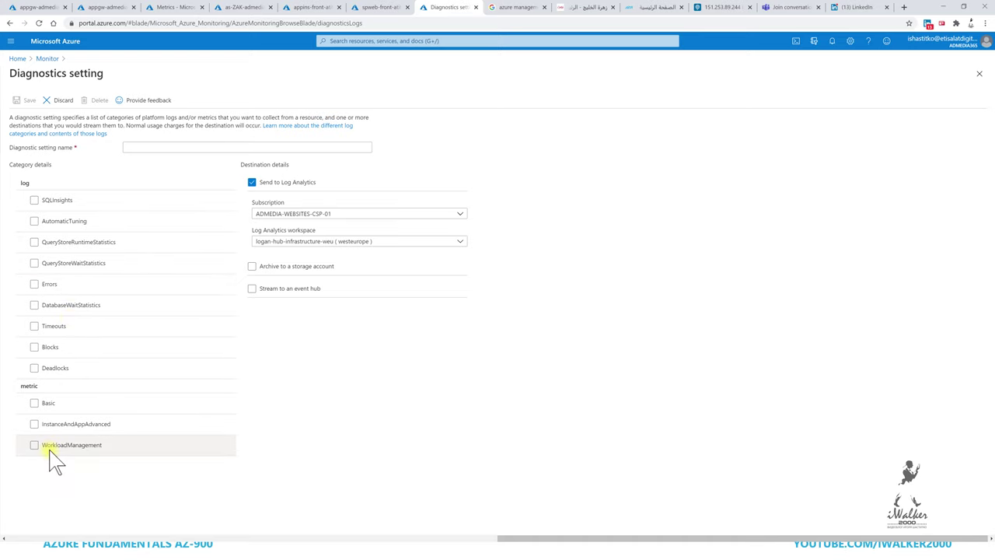
click(72, 426)
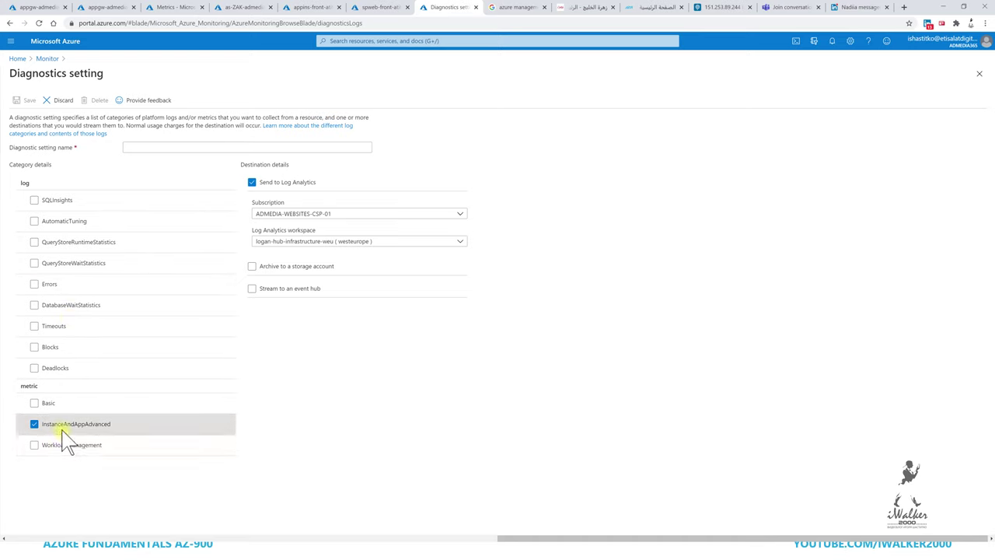
click(83, 424)
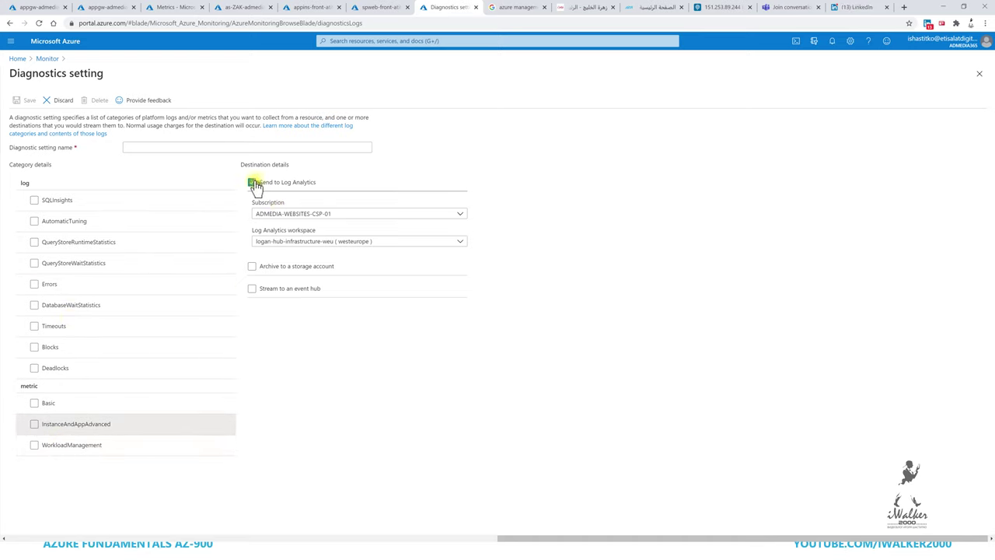
click(256, 186)
click(66, 441)
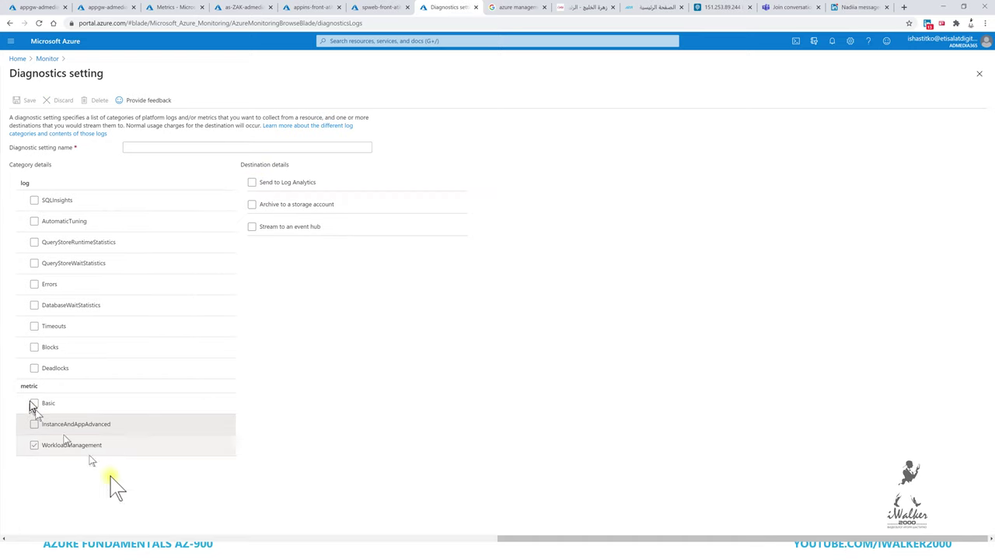
Examine the storage account archiving and event hub streaming options, and leave the diagnostic setting, discarding the unsaved edits.
click(252, 206)
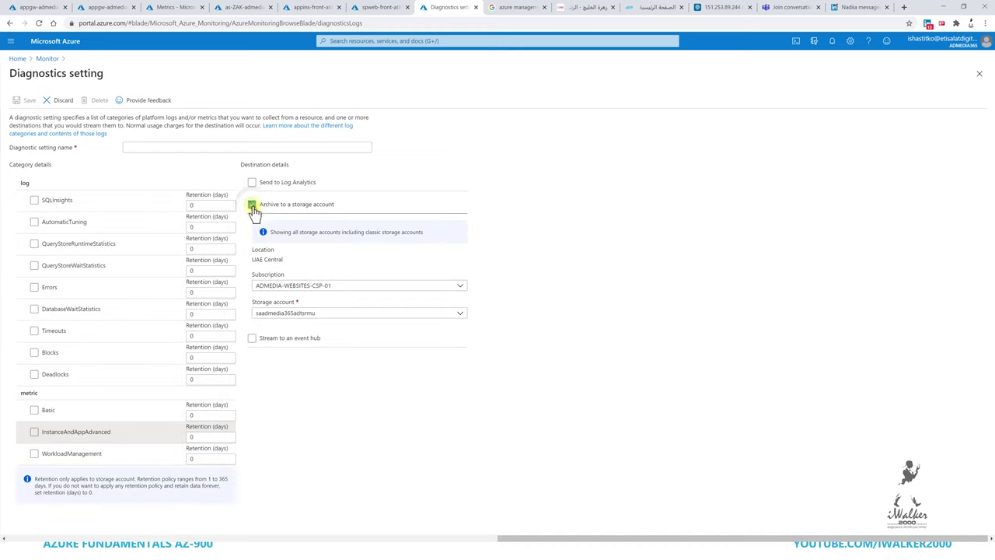
click(252, 206)
click(252, 206)
click(260, 206)
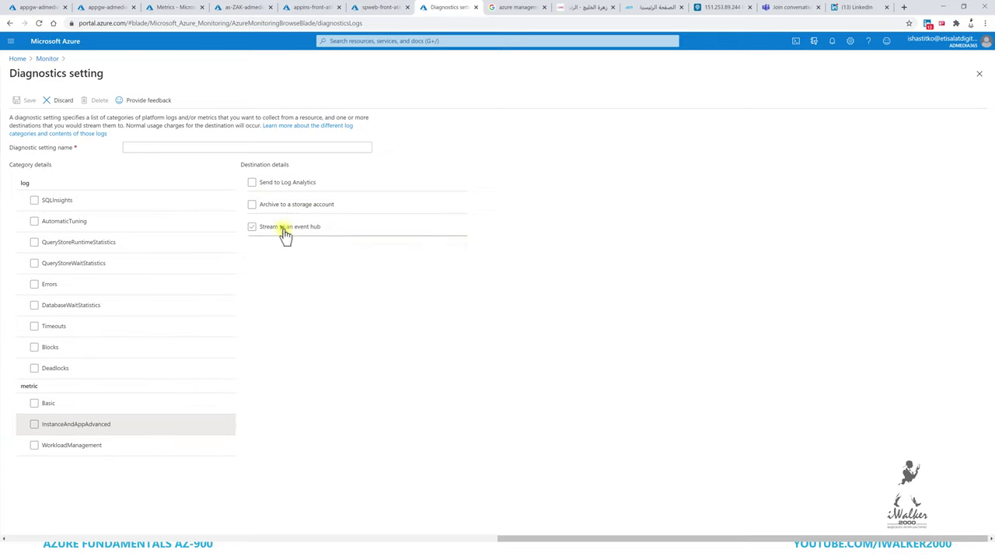
click(283, 227)
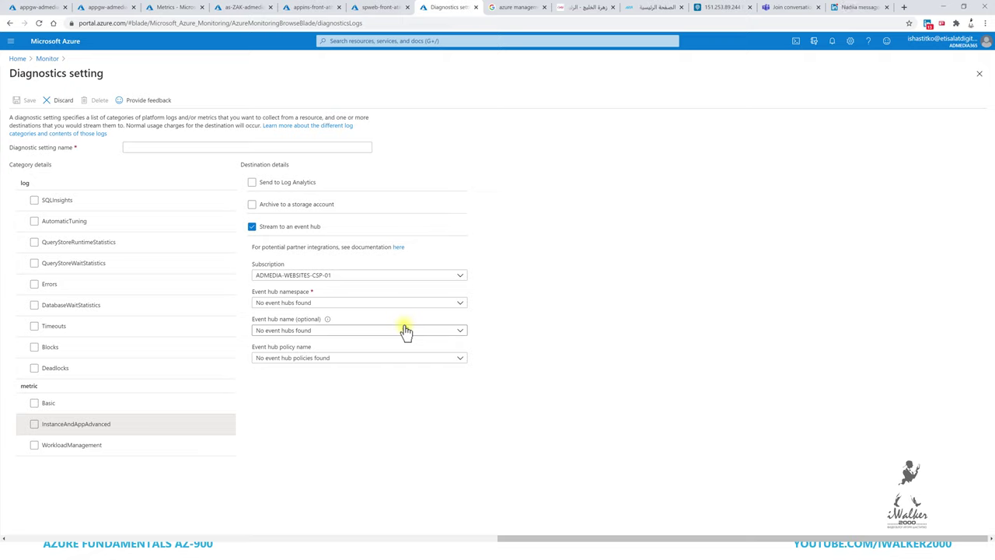
click(47, 58)
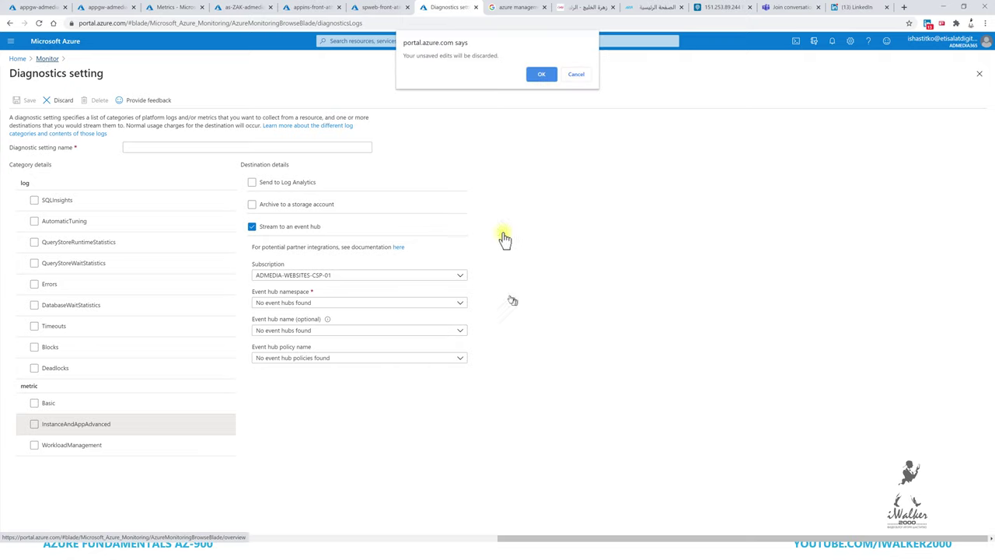
click(541, 74)
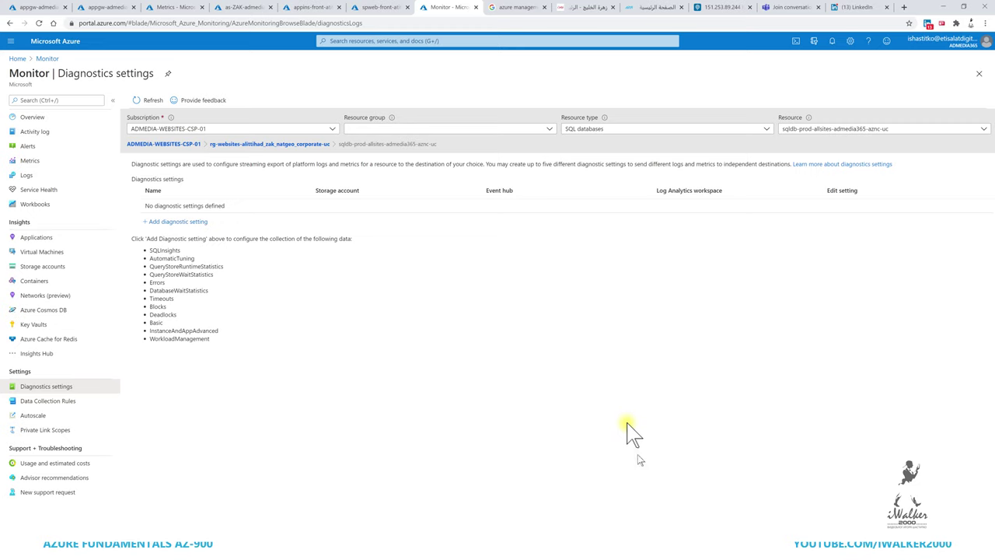
Switch to the PowerPoint slide show and advance to the Azure Automation slide.
key(super+Tab)
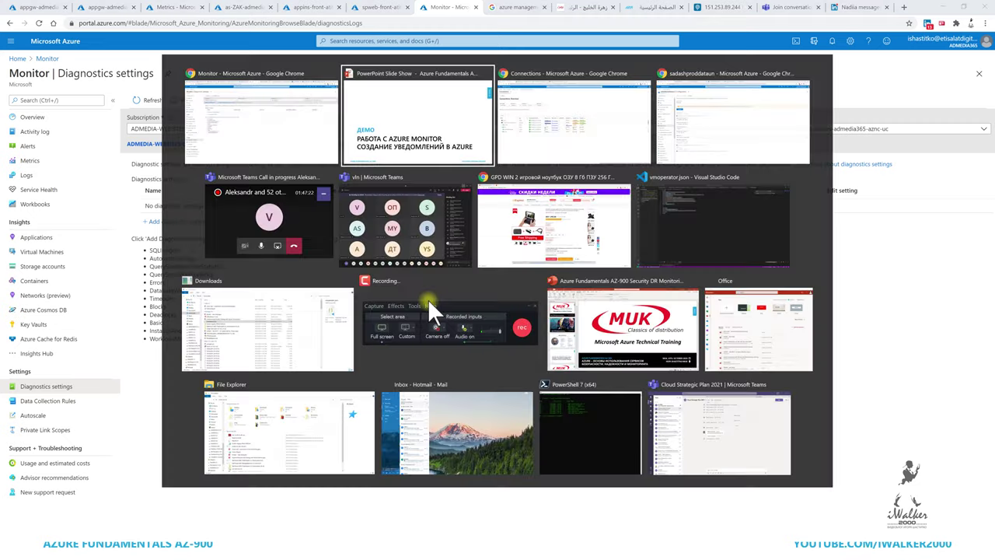
key(Return)
click(428, 311)
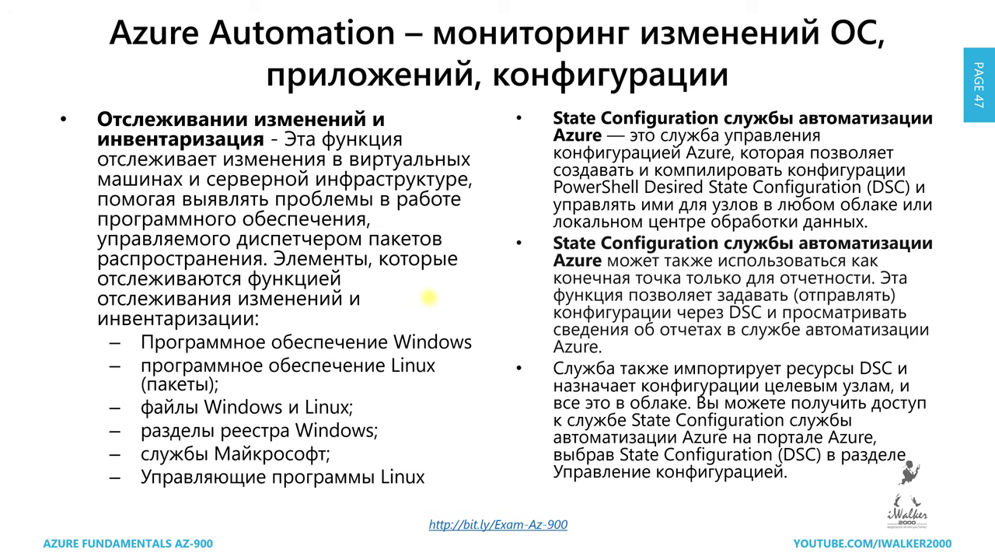
Switch to the Azure portal in Chrome and read the resolved "Issues accessing Microsoft and Azure services" incident summary, returning to Service issues.
key(alt+Tab)
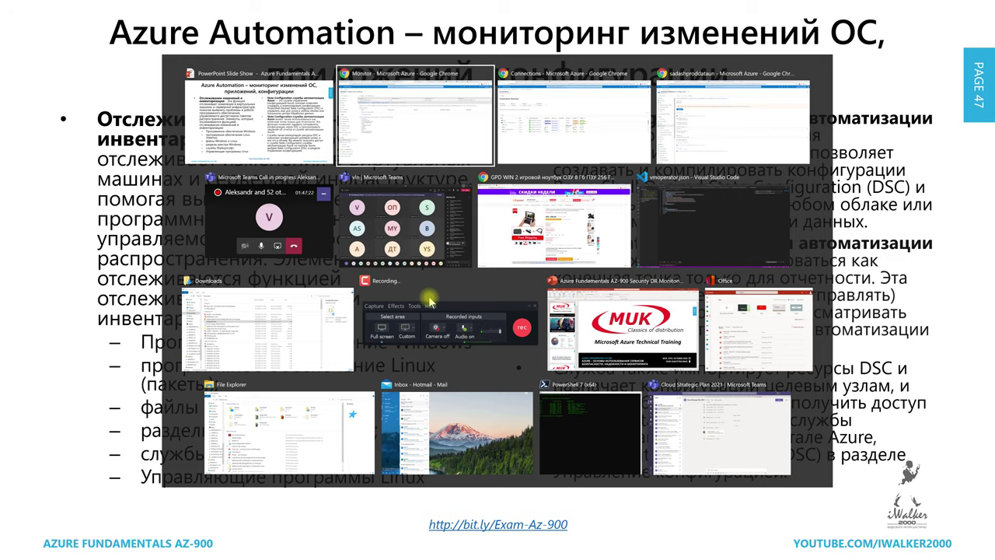
key(alt+Tab)
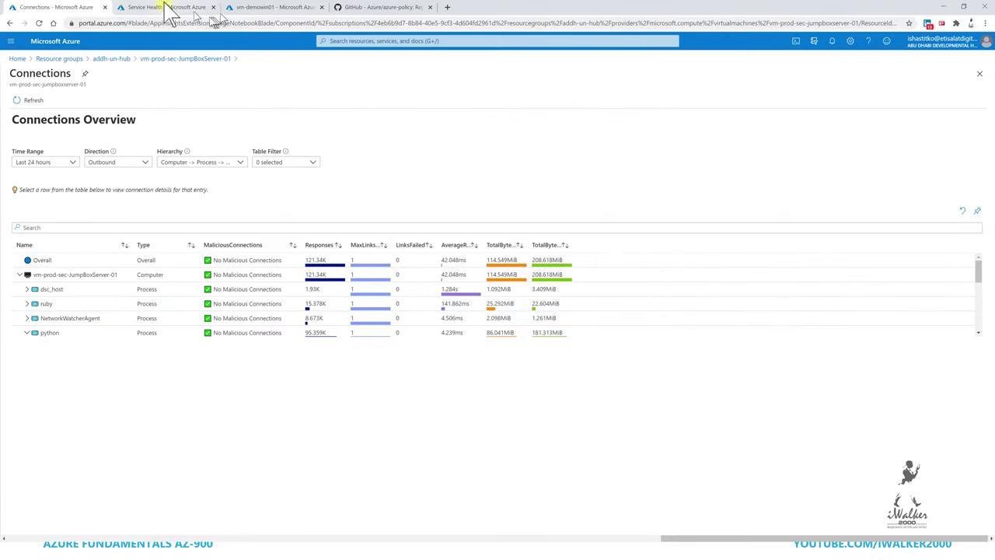
click(166, 6)
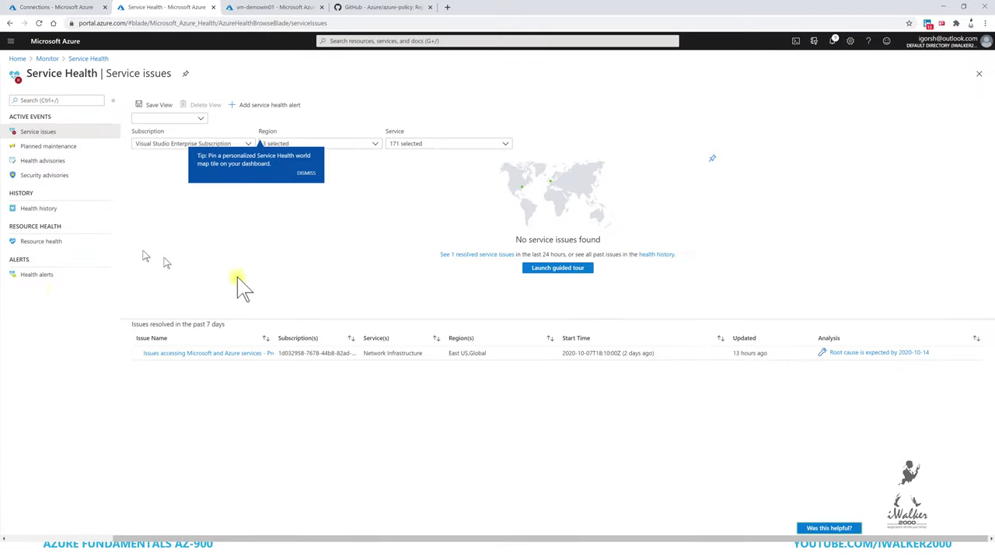
click(244, 354)
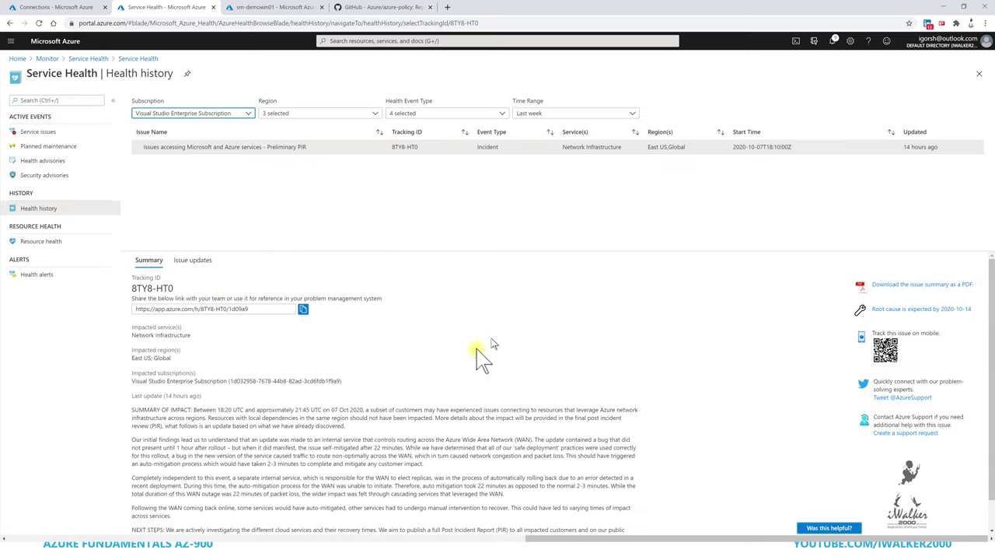
scroll(435, 405, down, 1)
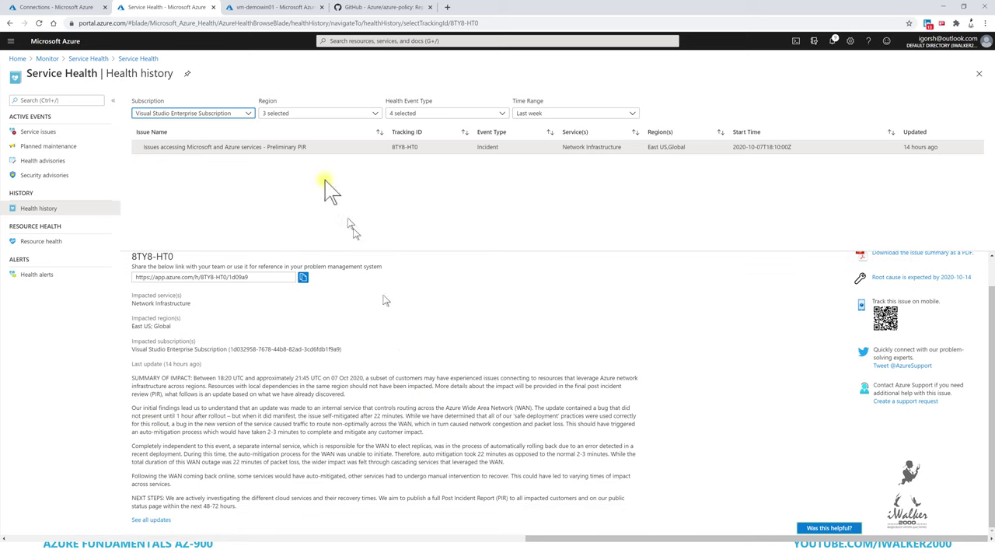
scroll(459, 339, up, 1)
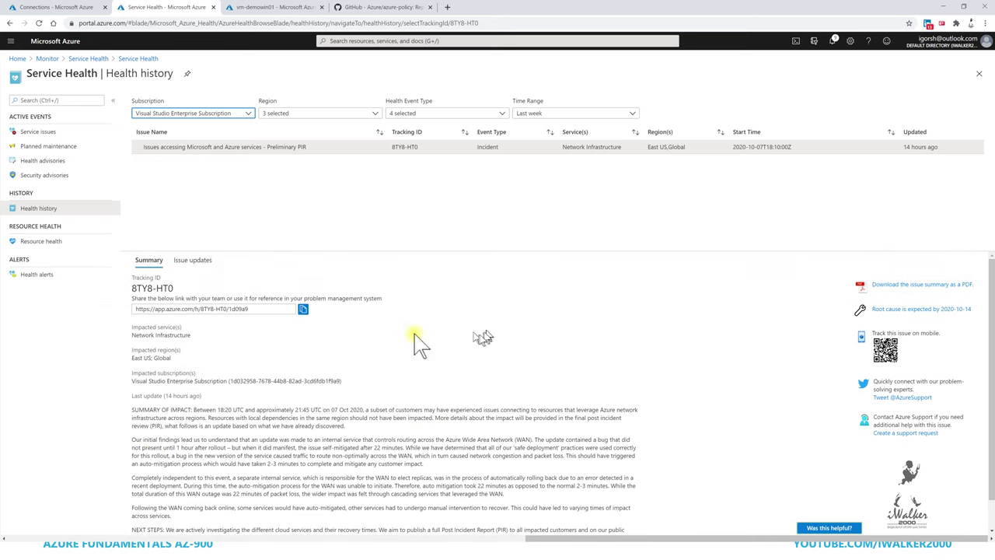
click(133, 59)
click(91, 63)
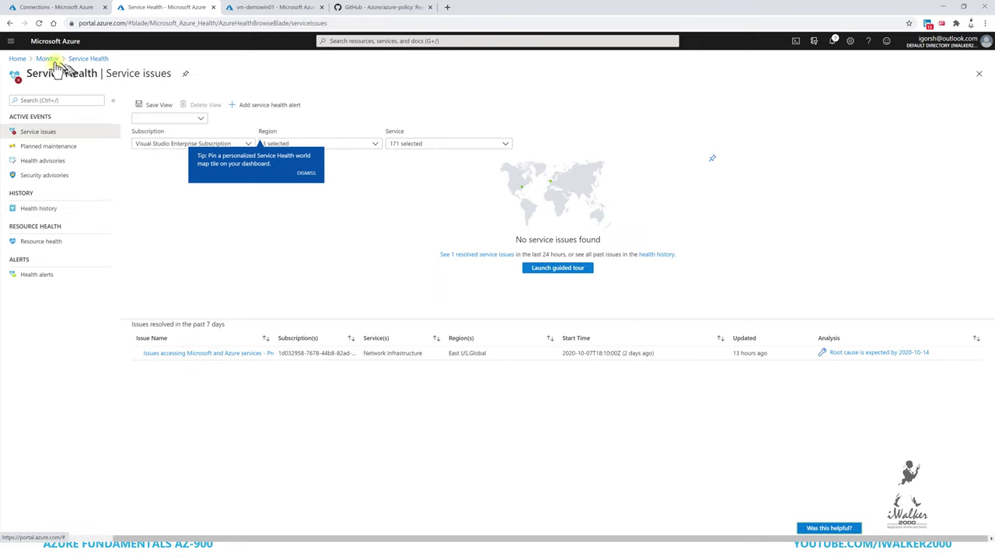
Find Automation Accounts by searching for "Aut", open the ac-deploymentdemo-weu account and look over its available features.
click(381, 42)
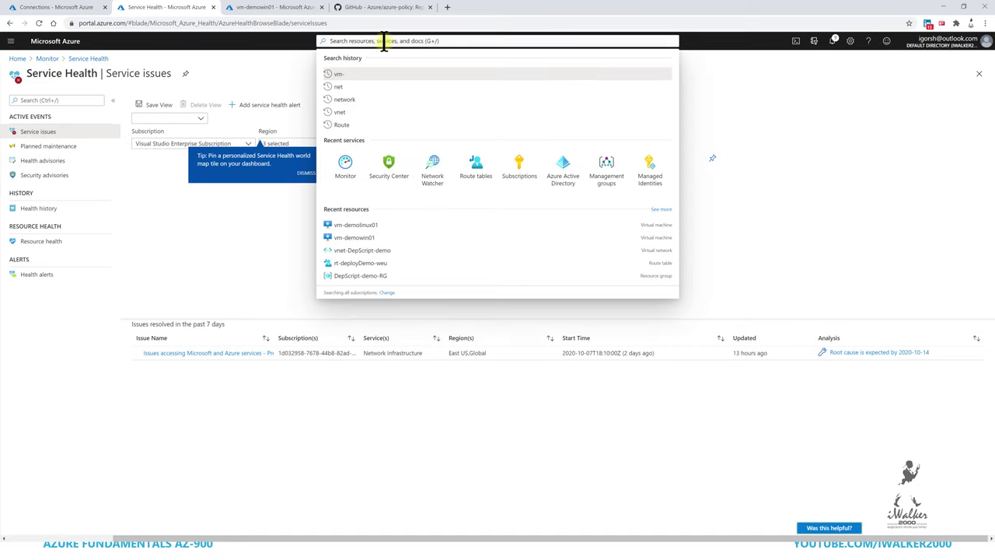
text(Aut)
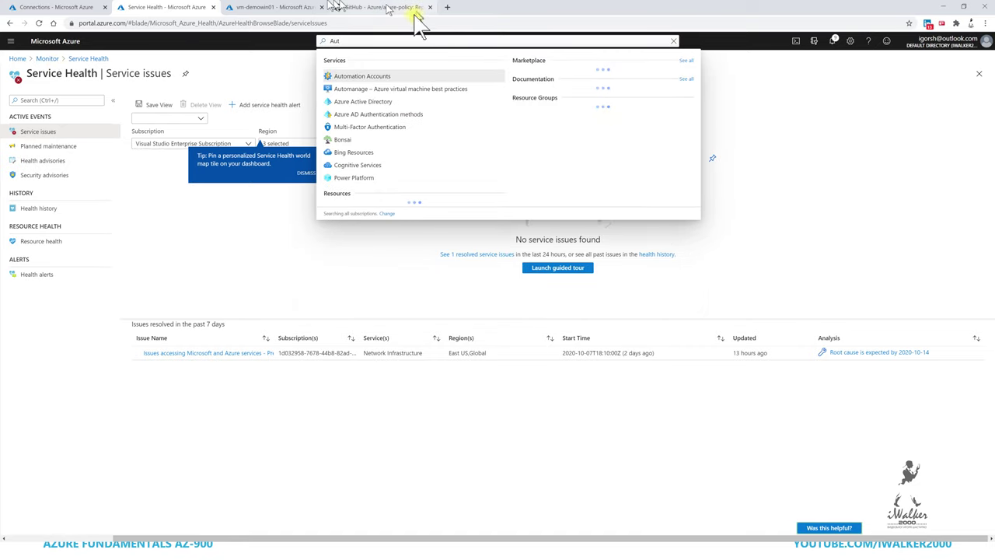
click(373, 77)
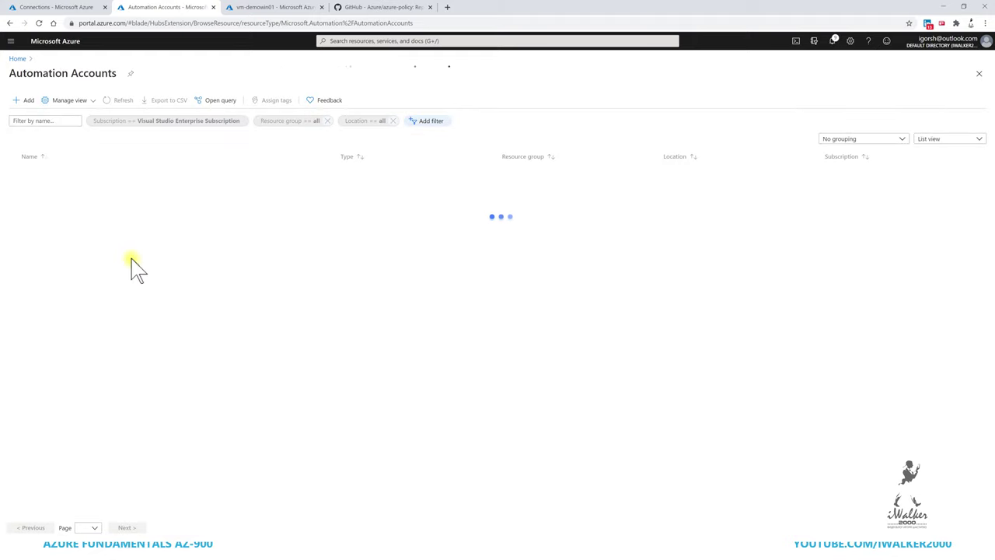
click(54, 173)
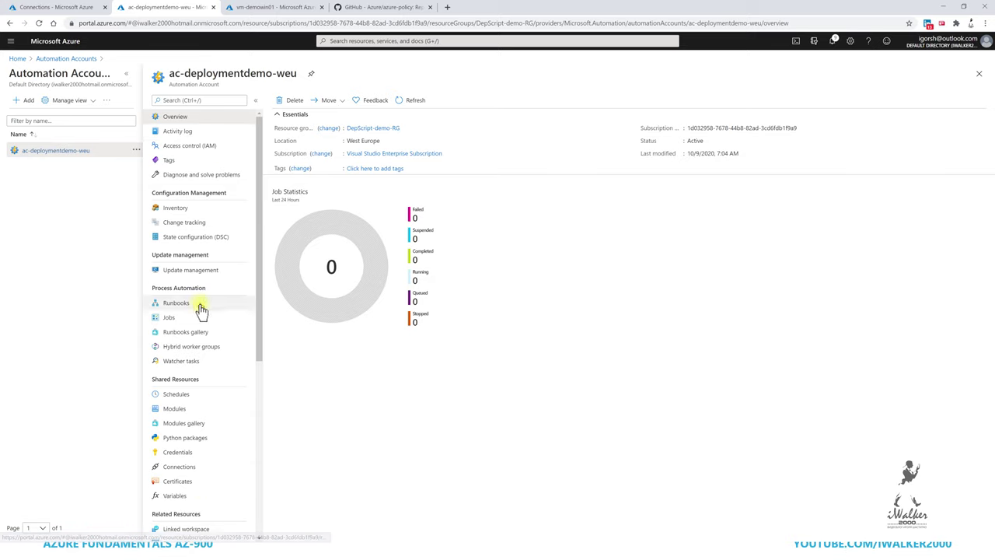
scroll(195, 327, down, 3)
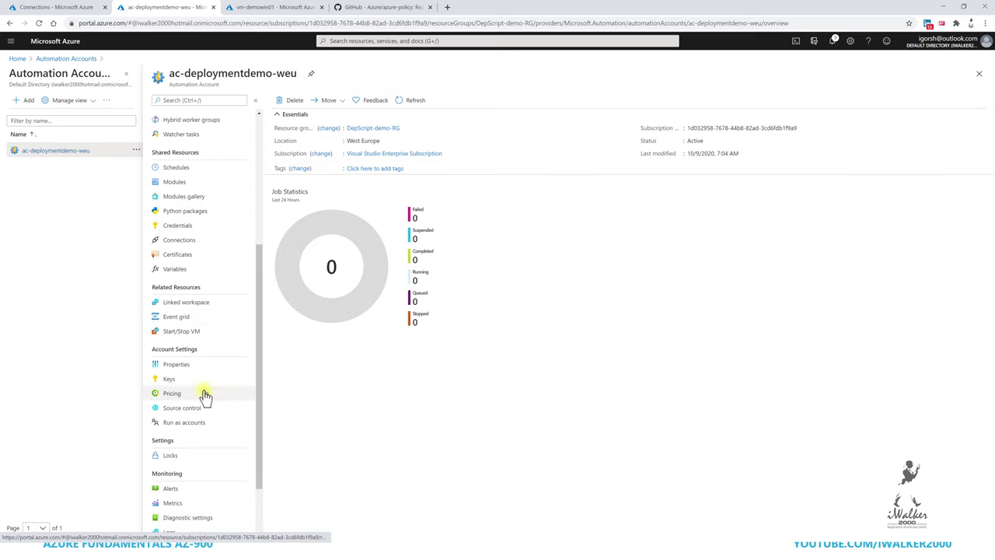
scroll(216, 379, up, 3)
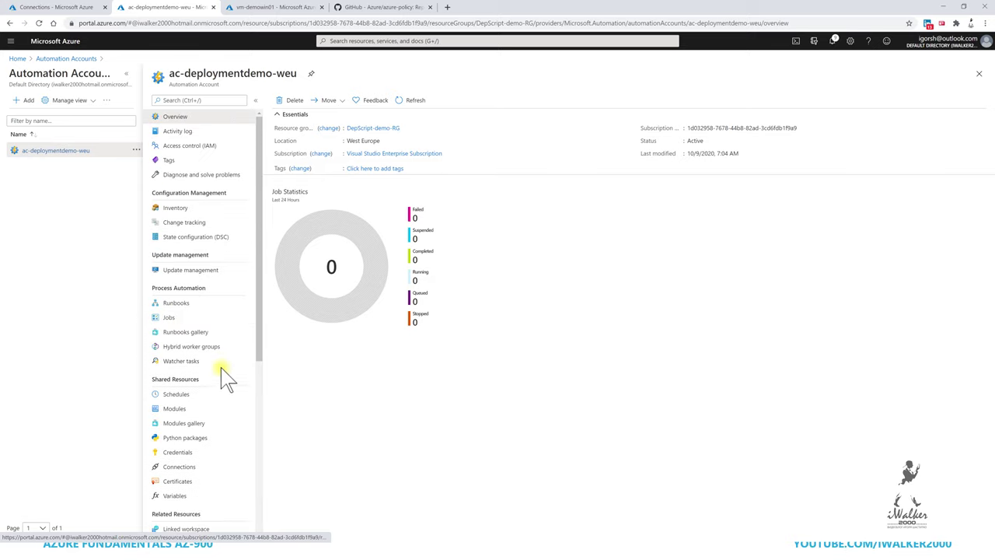
Review the account's Inventory, covering software, files, Windows services, Linux daemons and machine groups.
click(209, 210)
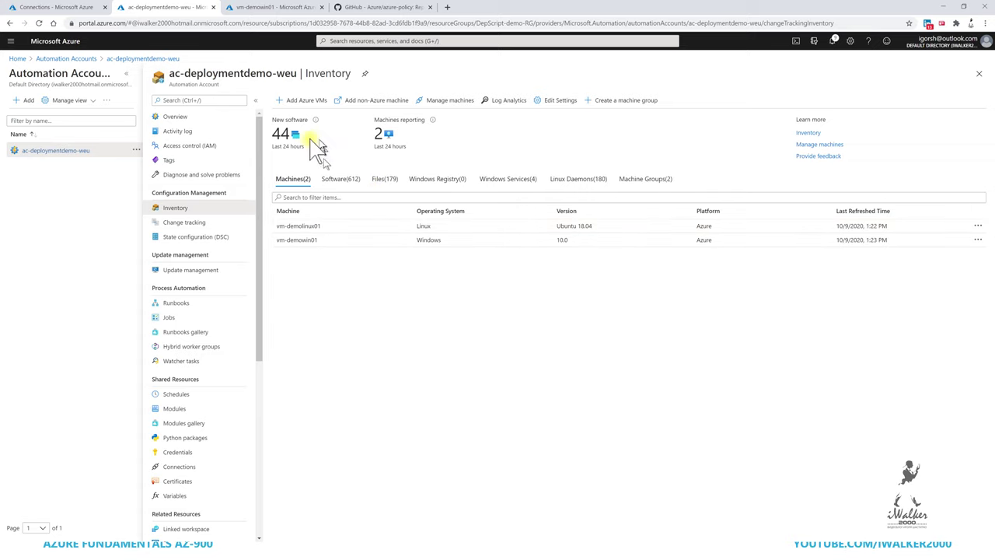
click(328, 182)
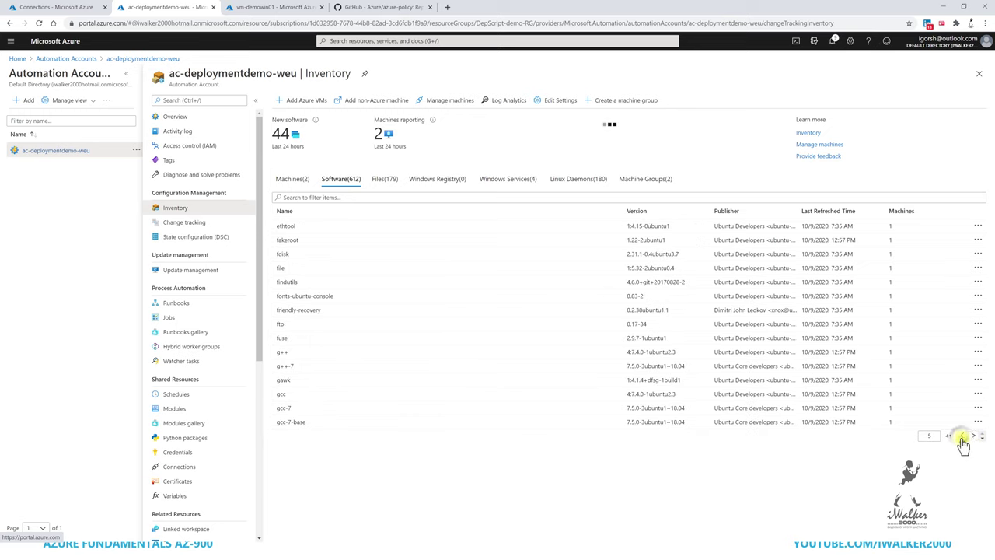
click(383, 180)
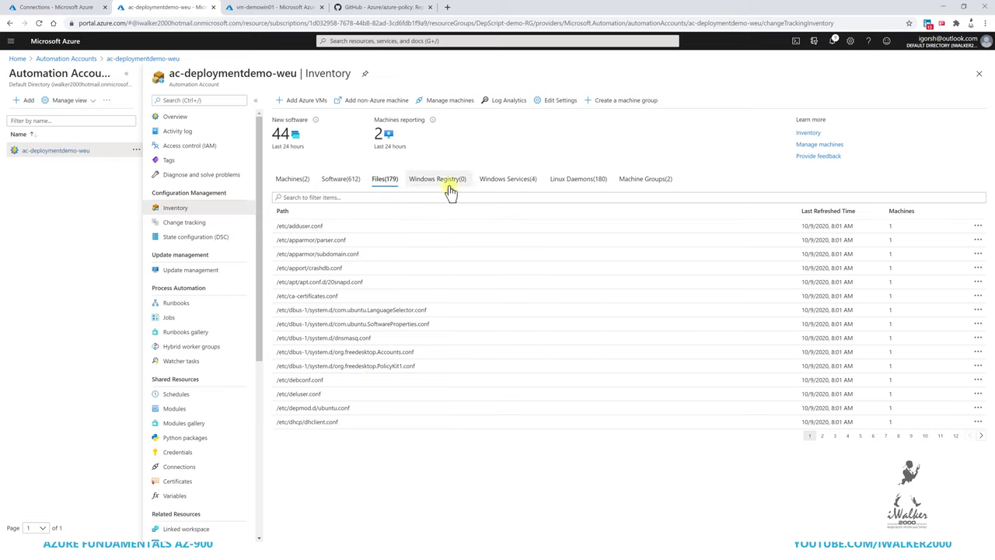
click(522, 182)
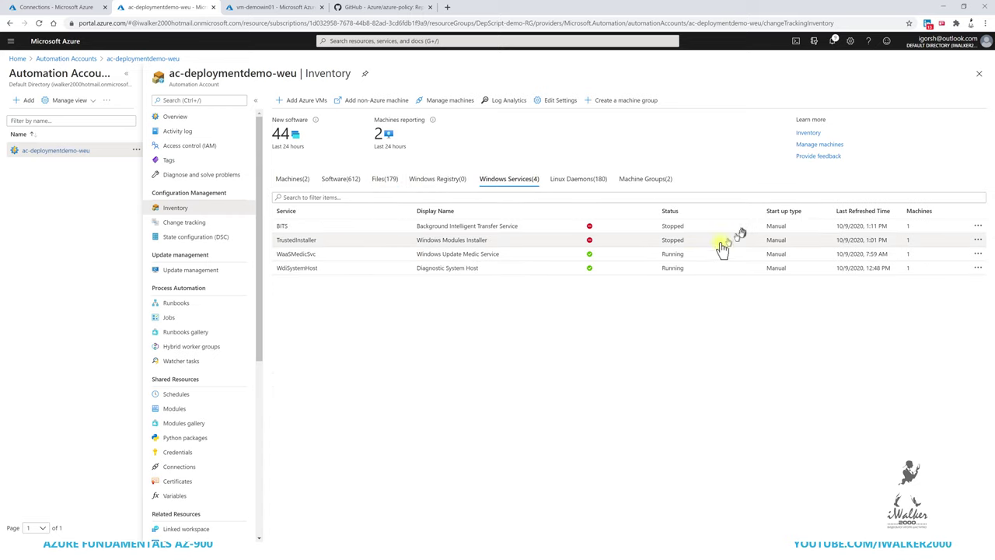
click(588, 185)
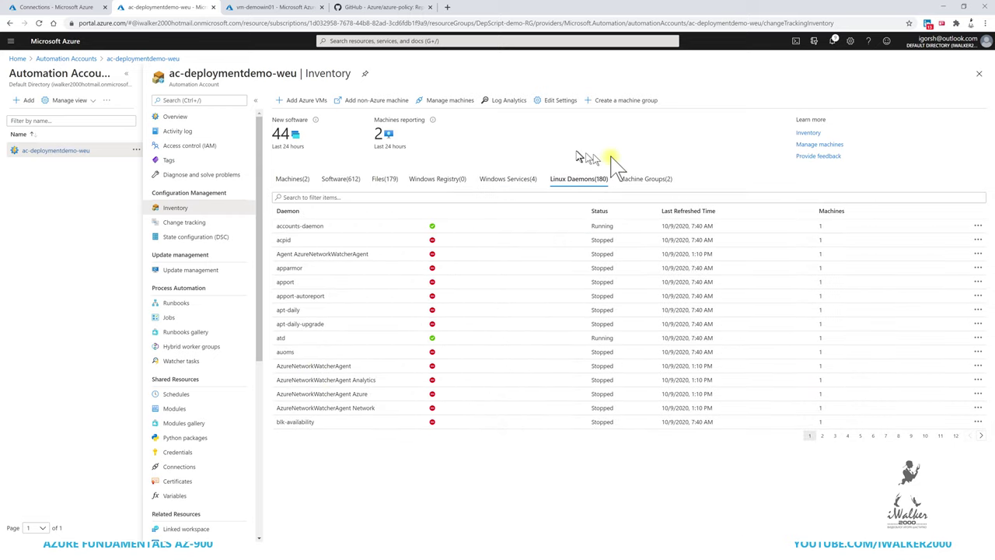
click(645, 180)
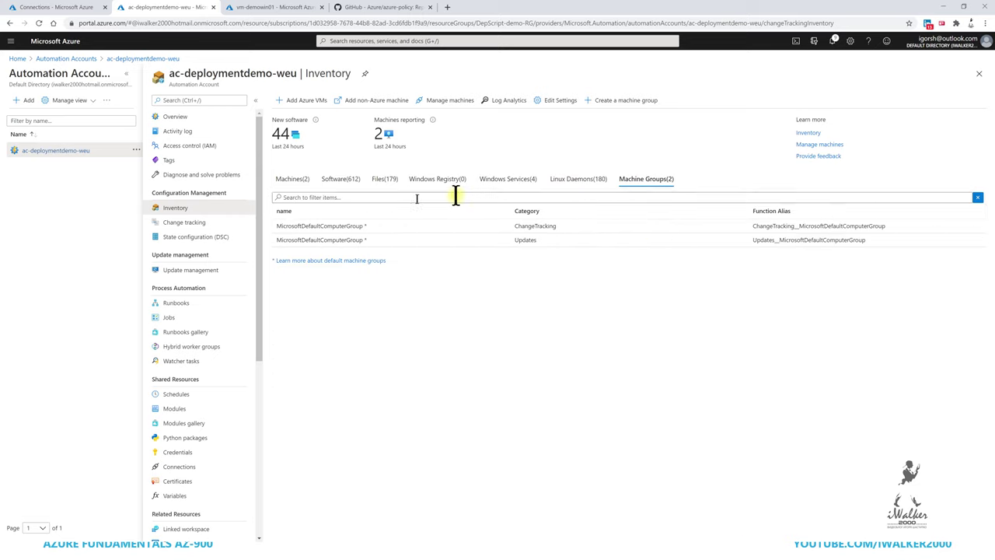
Examine the change tracking workspace configuration for registry keys, Linux files, file content and Windows services, and return to the Inventory.
click(547, 101)
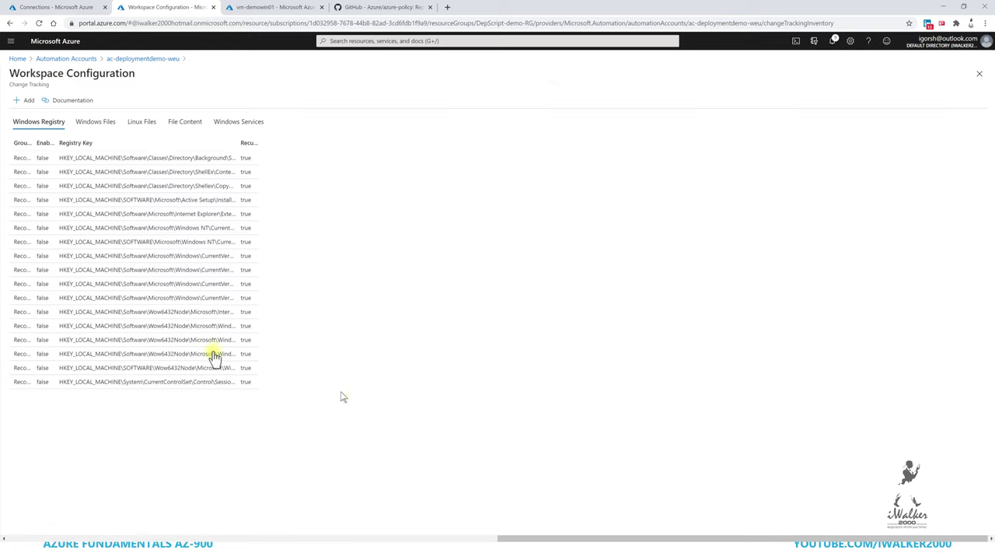
click(98, 129)
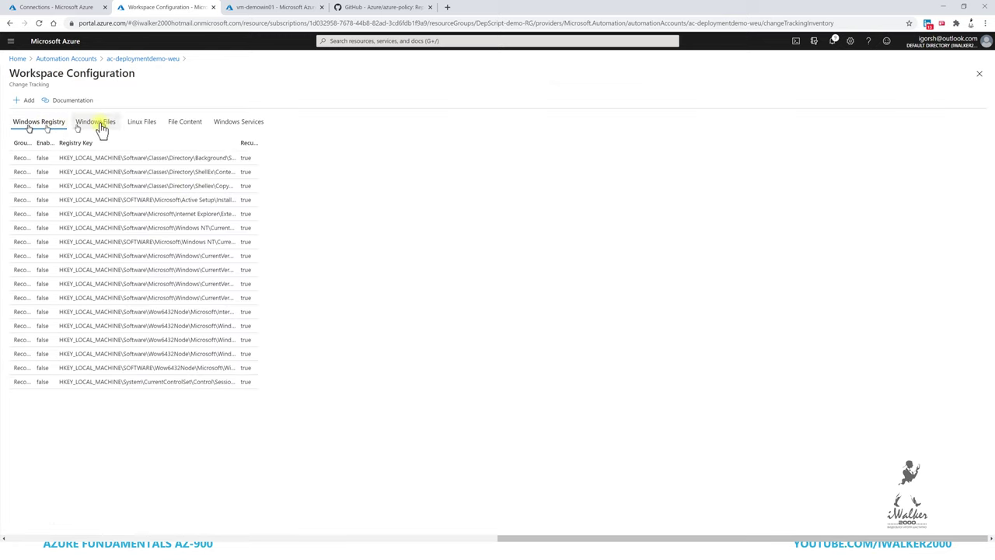
click(141, 126)
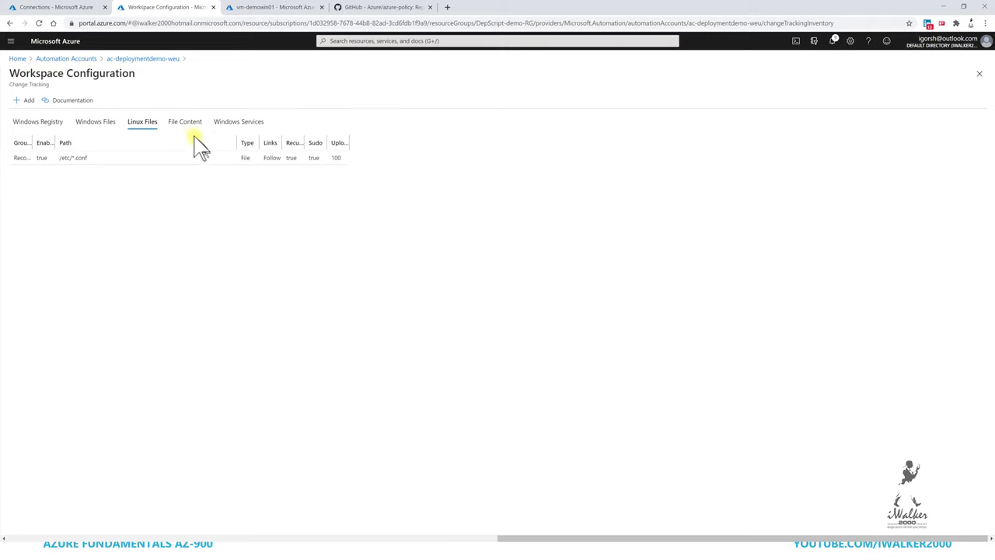
click(197, 127)
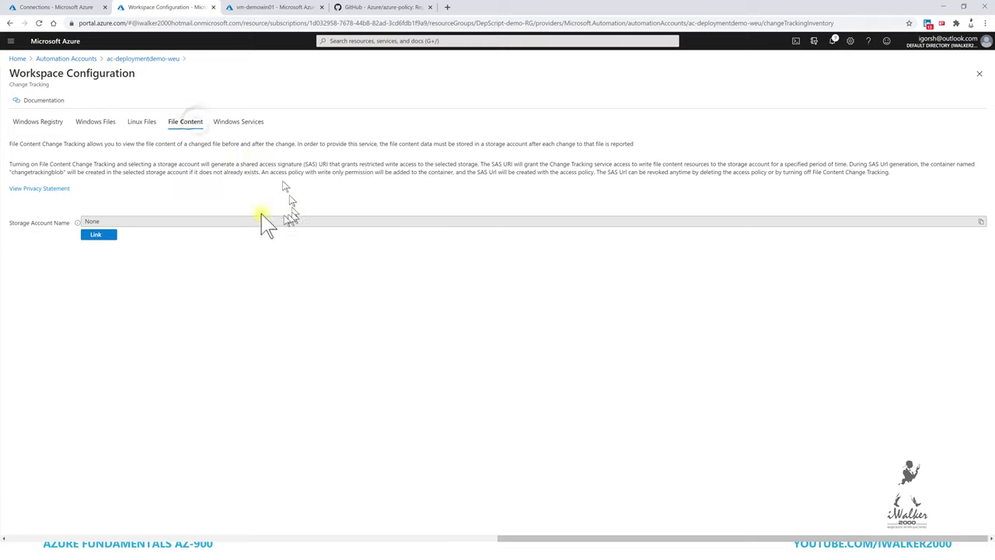
click(234, 121)
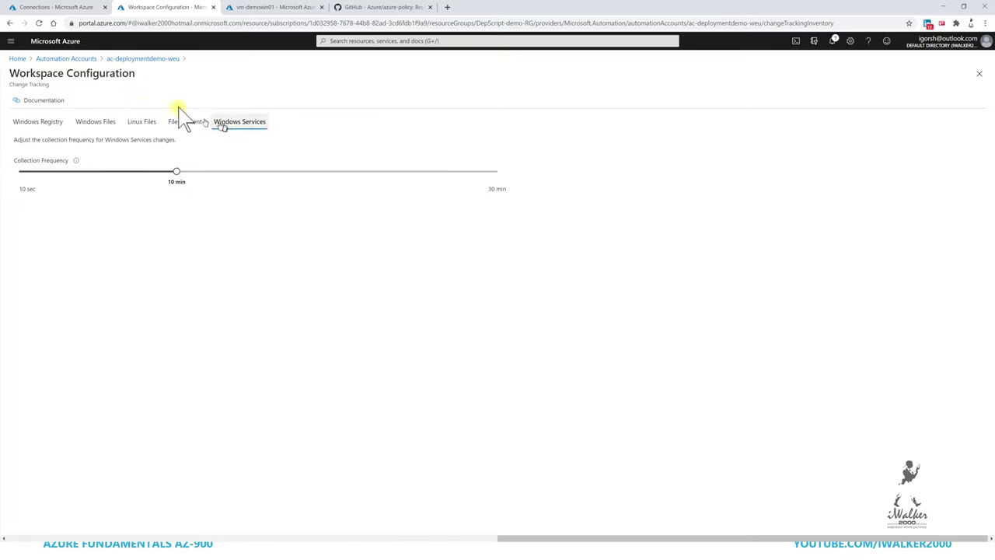
click(147, 59)
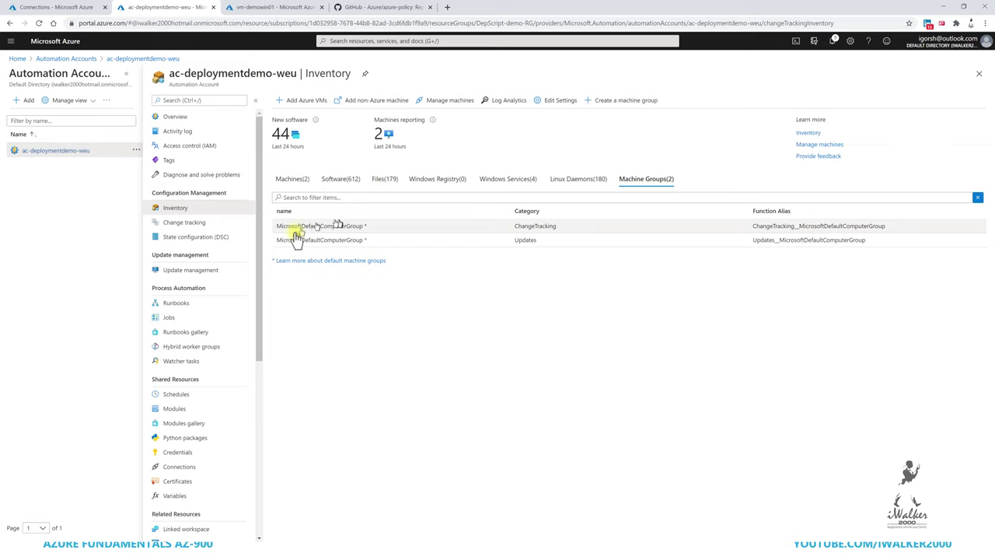
Open the account's Change tracking page and review the charts and list of changes for the last 24 hours.
click(187, 222)
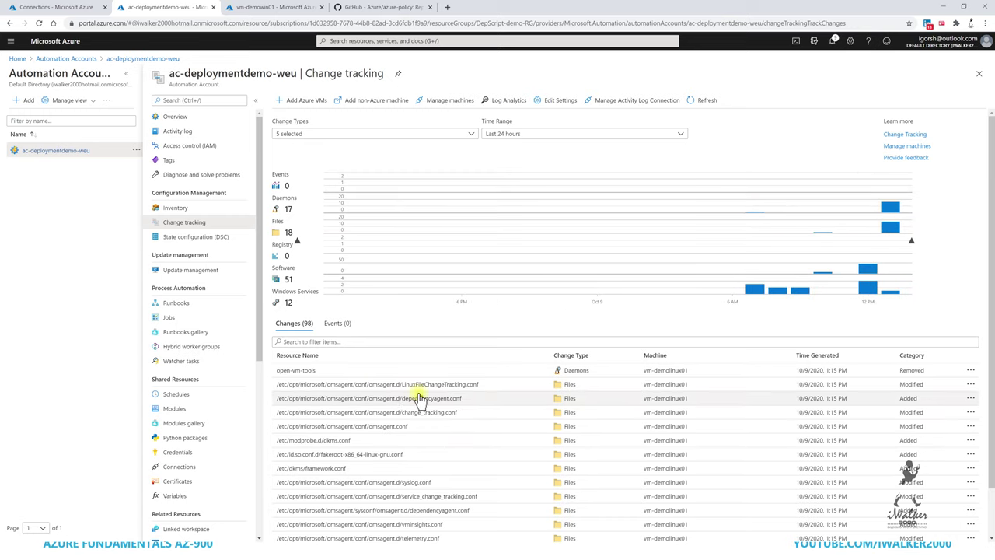
scroll(389, 408, down, 1)
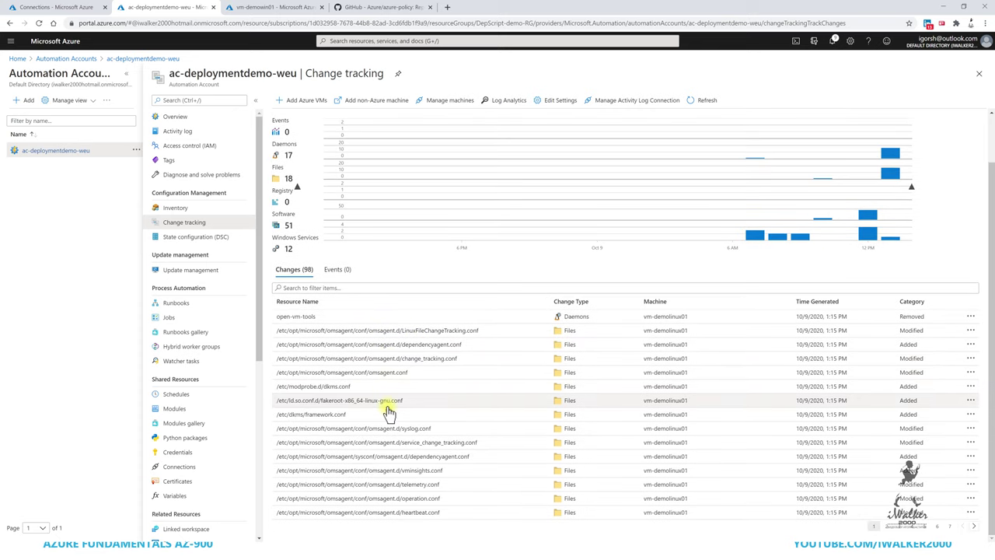
scroll(582, 382, up, 1)
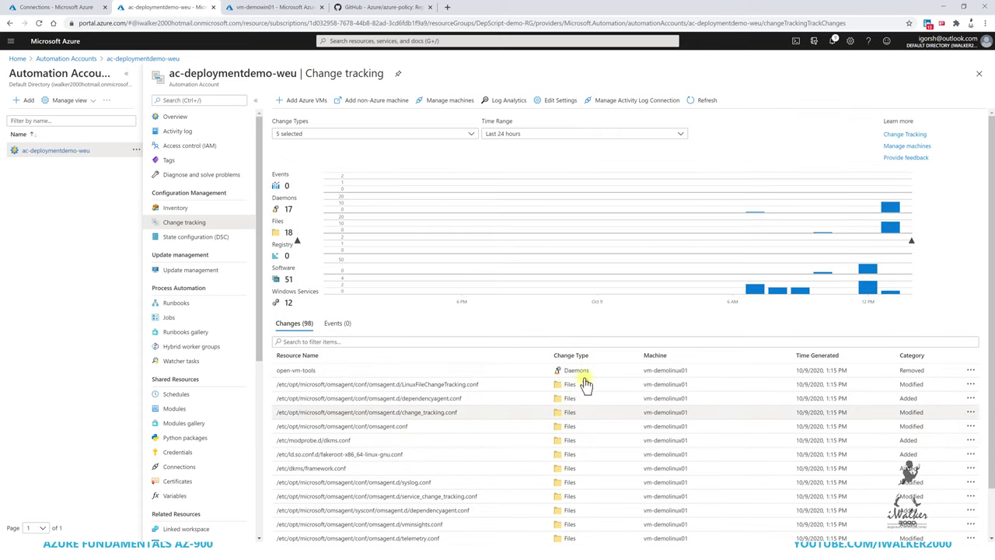
scroll(591, 393, down, 1)
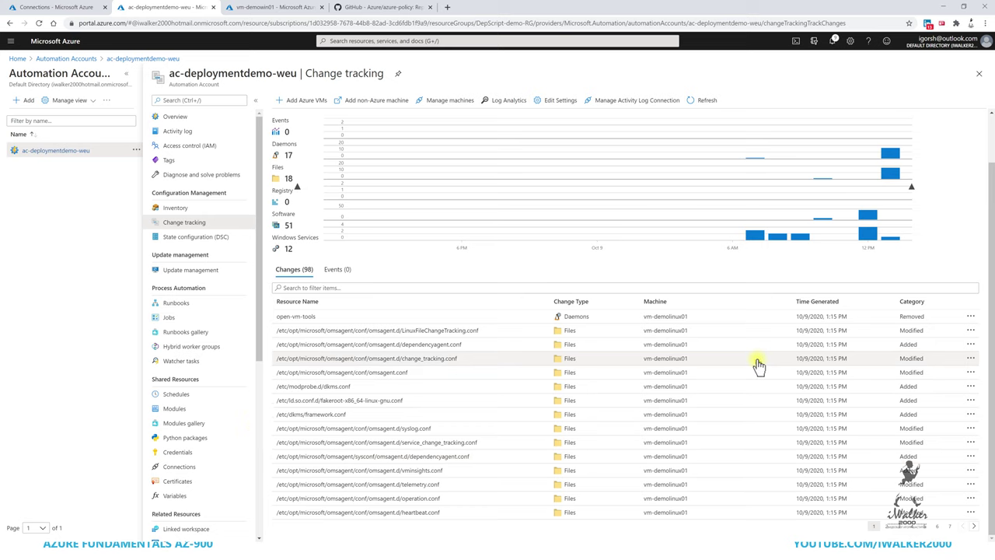
scroll(564, 222, up, 1)
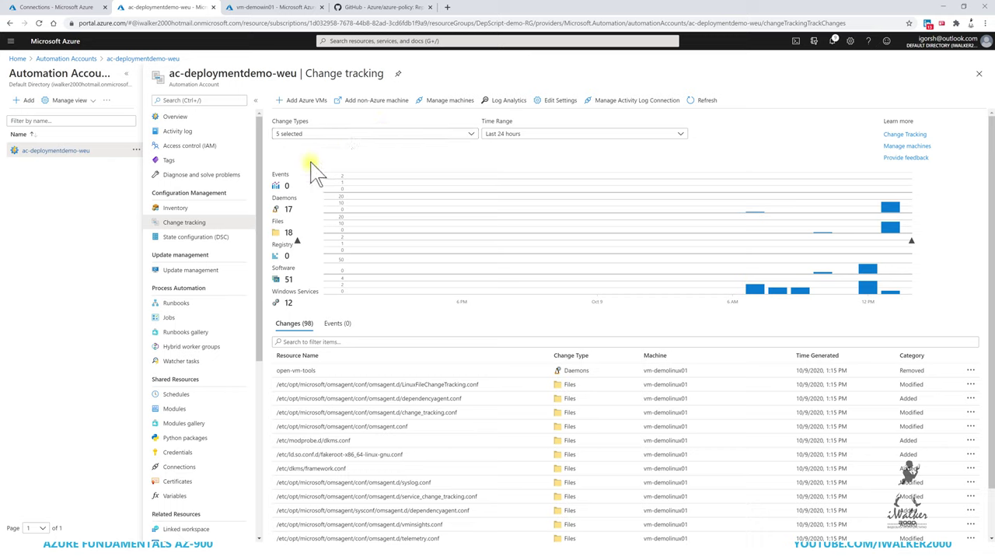
key(alt+Tab)
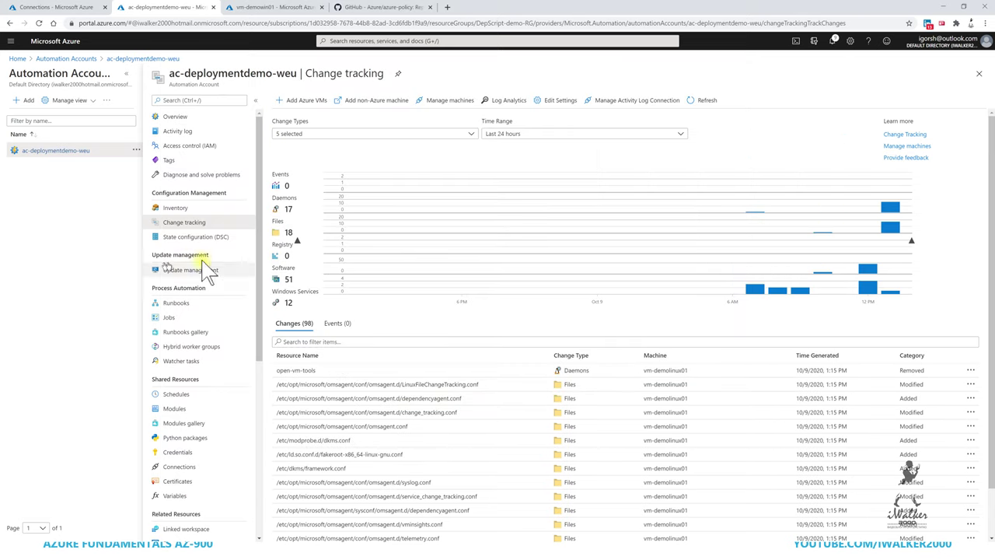
Open the account's State configuration (DSC) page and examine the TestConfig.ps1 script in Visual Studio Code, returning to the portal.
click(184, 241)
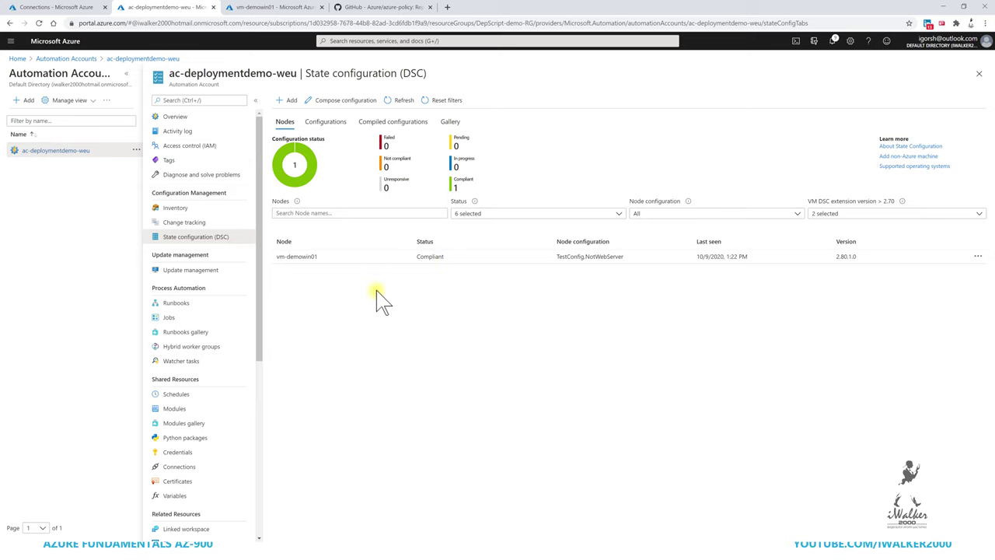
key(alt+Tab)
key(alt+Tab)
key(alt+Tab)
key(alt+Tab)
key(alt+Tab)
key(alt+Tab)
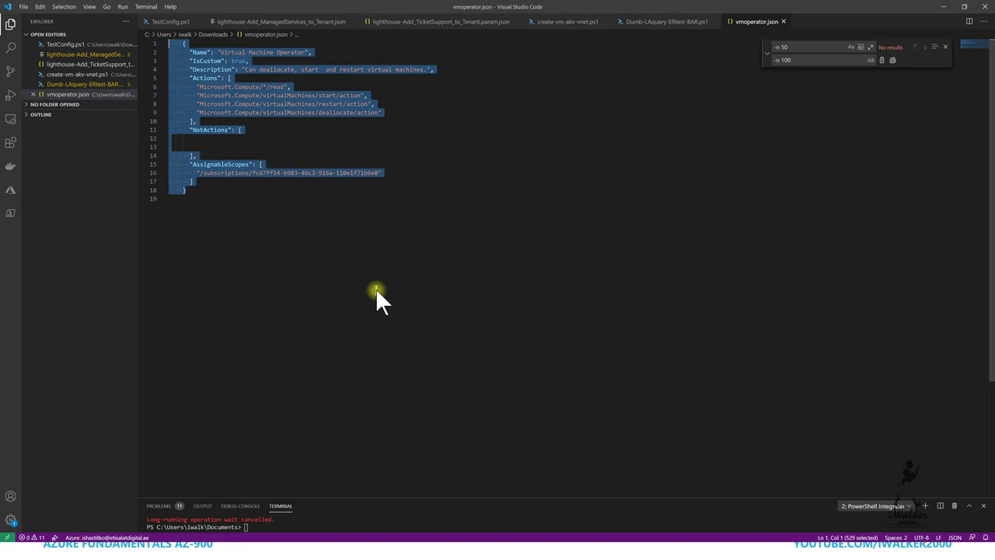
click(174, 23)
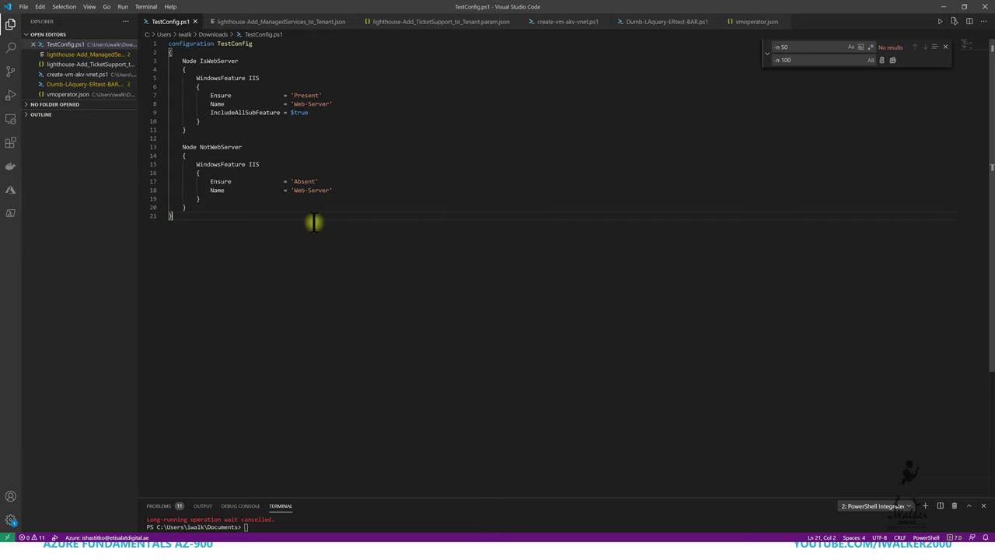
key(alt+Tab)
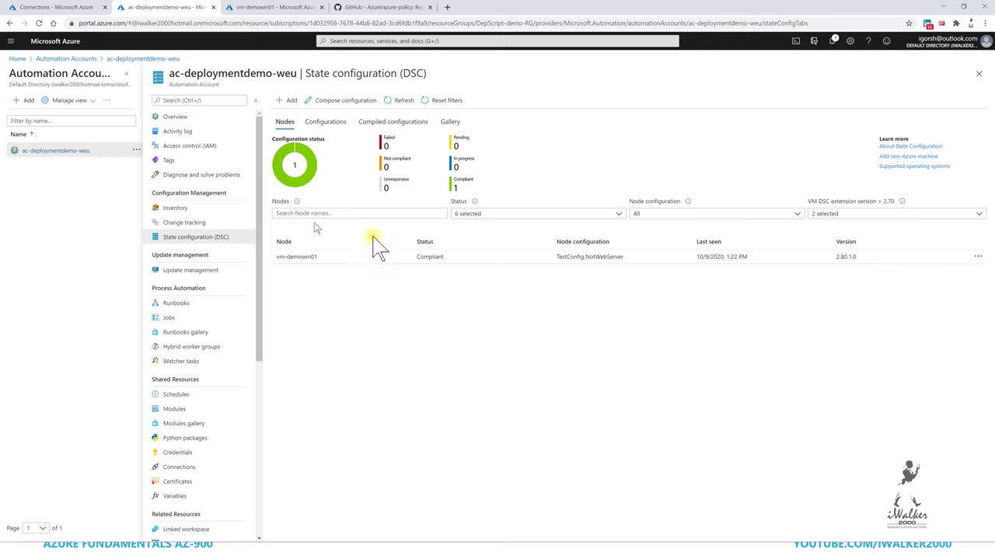
Review the State configuration's Configurations list, its configuration import form and the compiled configurations.
click(341, 124)
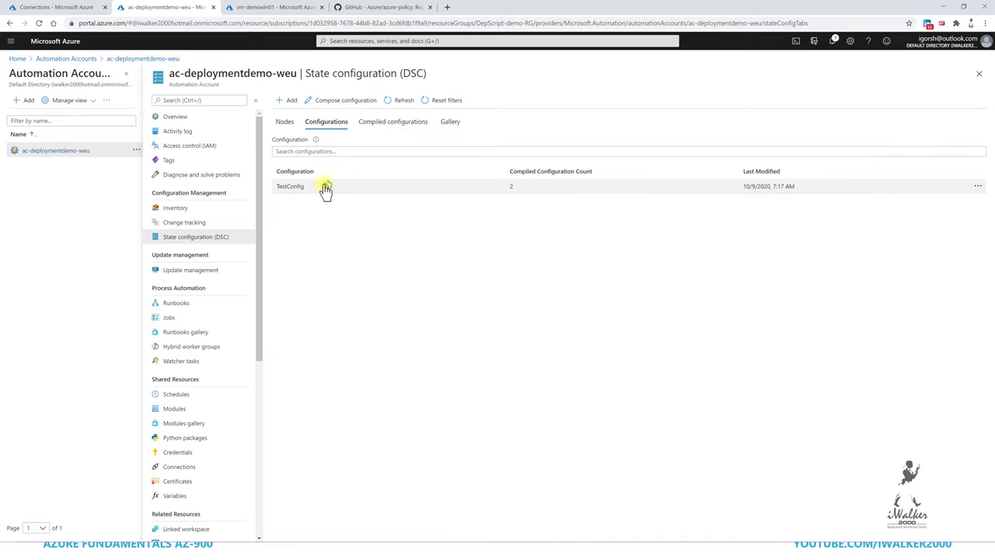
click(281, 100)
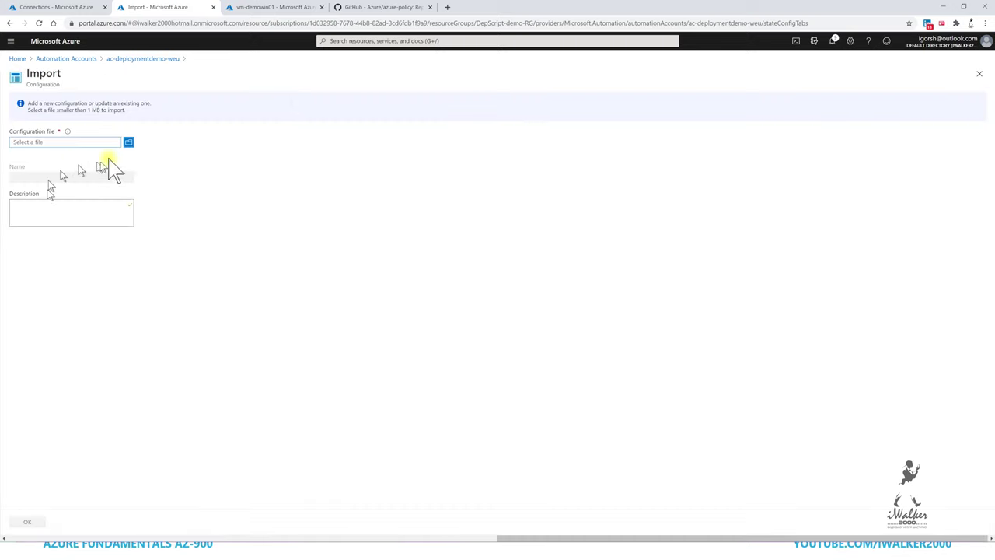
click(147, 59)
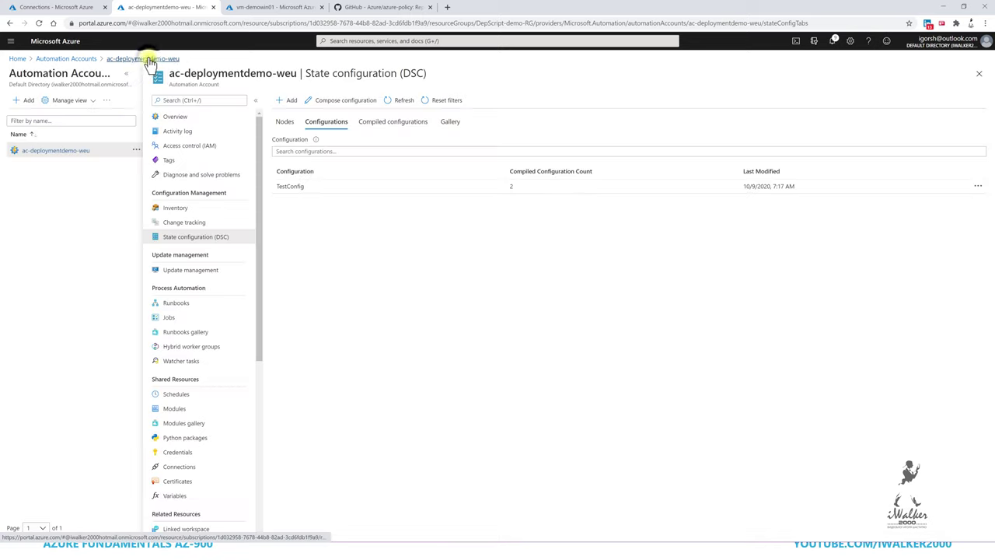
click(385, 122)
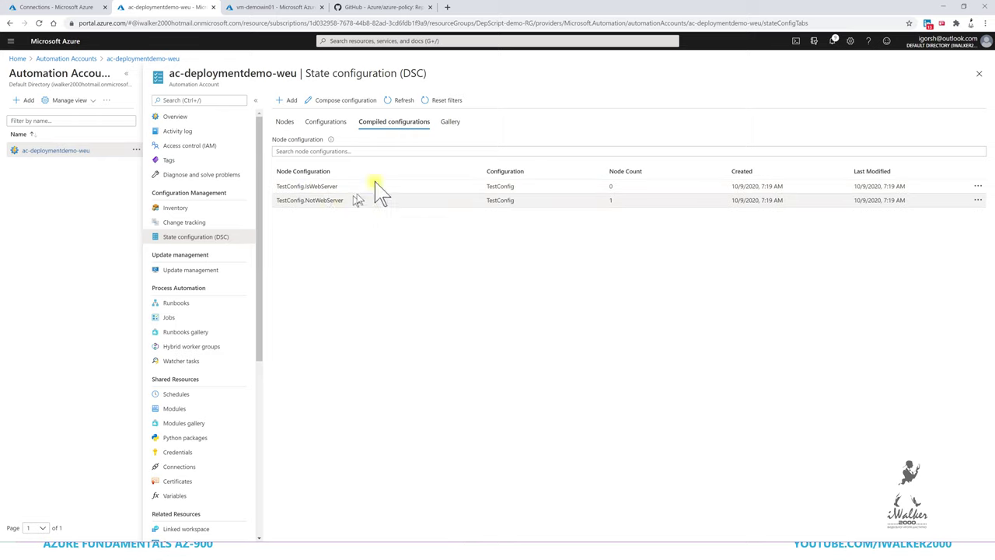
Browse the DSC configuration Gallery and view the form for importing a configuration file, closing it without importing.
click(450, 127)
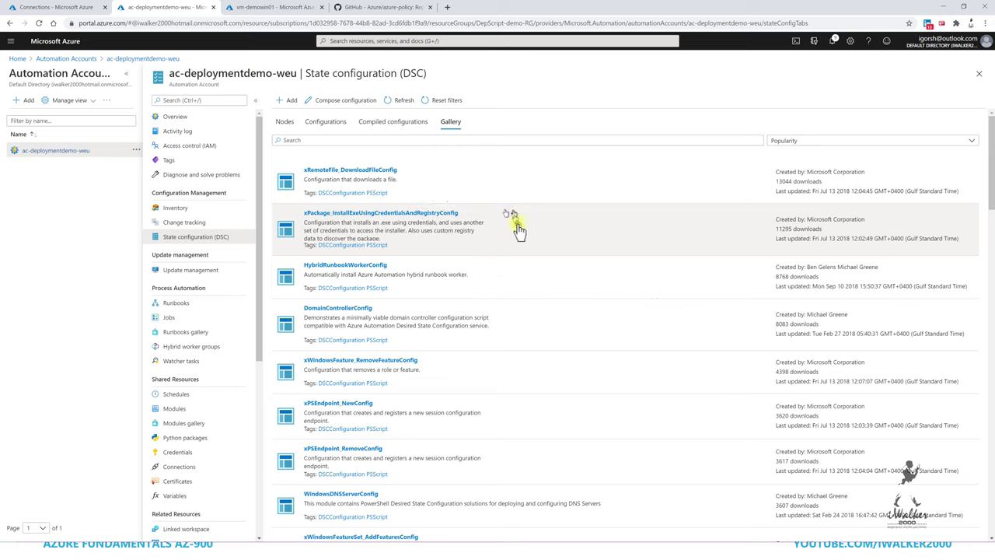
scroll(544, 264, down, 5)
scroll(550, 271, down, 10)
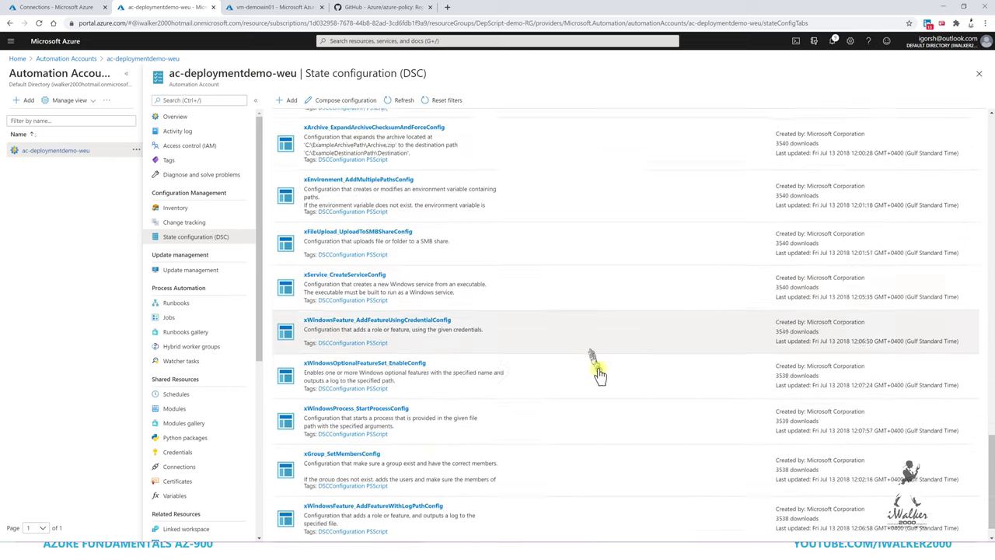
scroll(601, 379, up, 15)
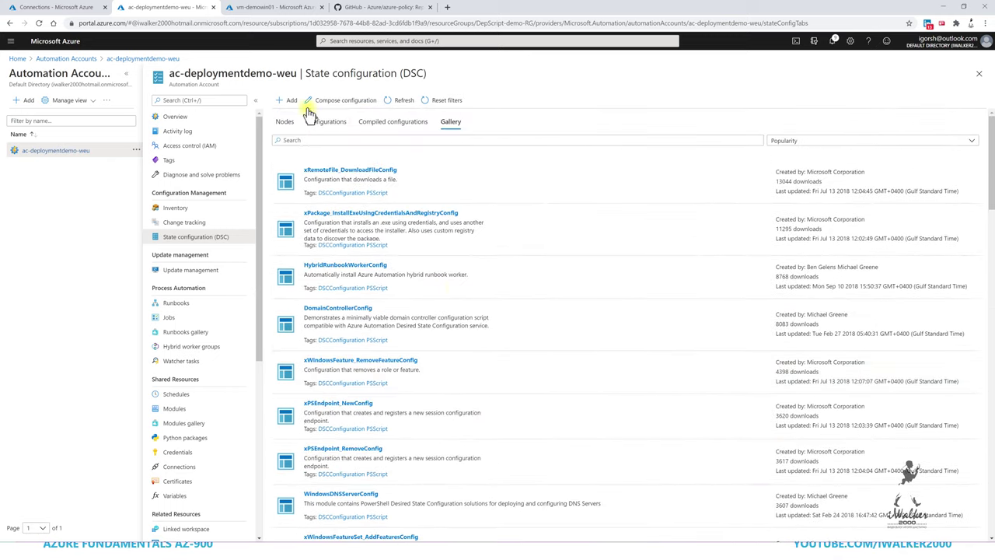
click(286, 100)
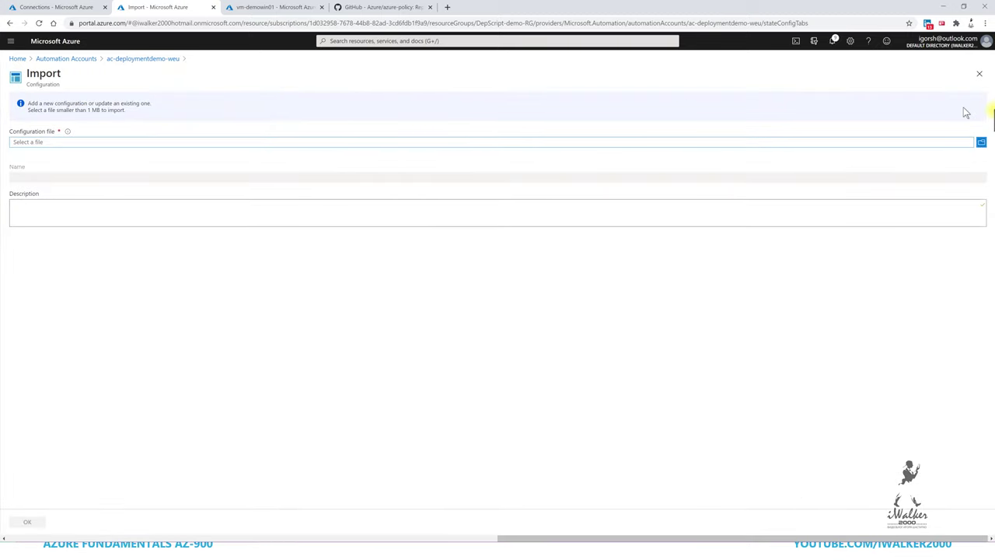
click(979, 74)
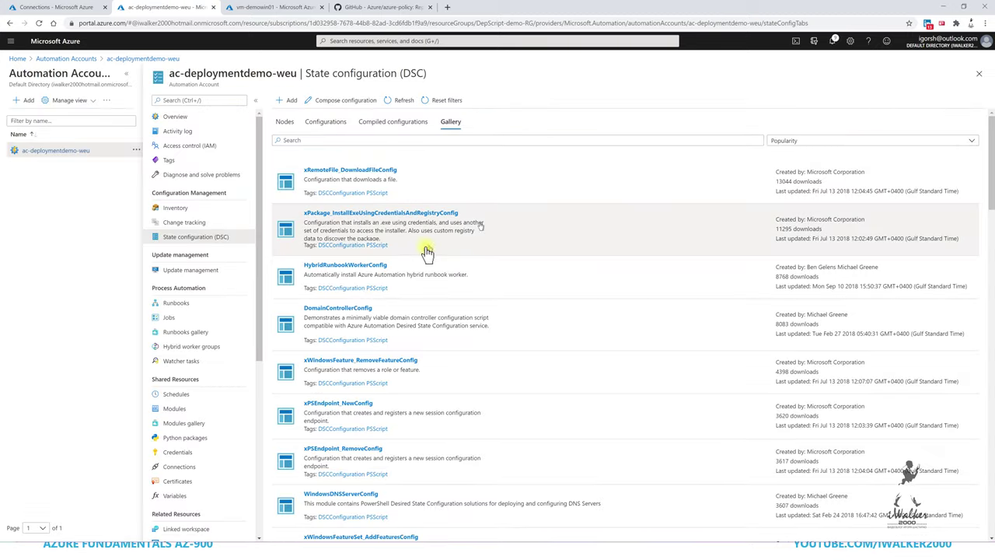
Examine the Gallery's ready-made DSC configurations, such as registry, user, service and Windows feature scripts.
scroll(450, 292, down, 5)
scroll(453, 306, down, 10)
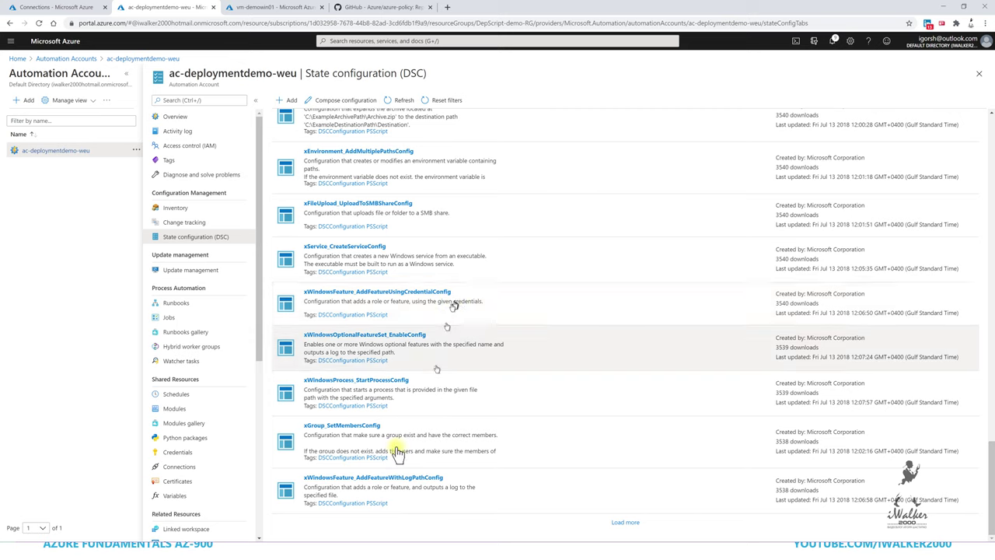
scroll(257, 284, down, 3)
scroll(256, 284, down, 3)
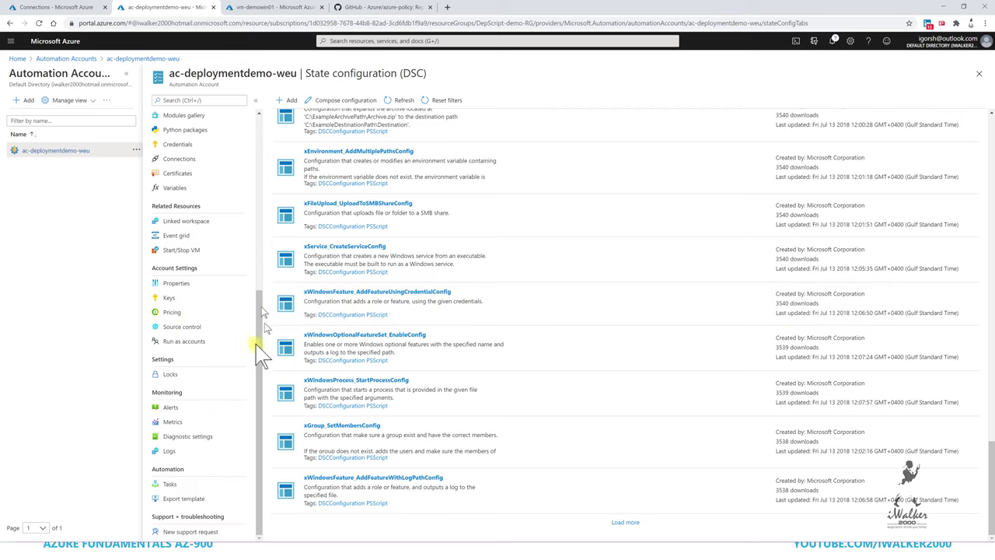
drag(263, 372, 265, 268)
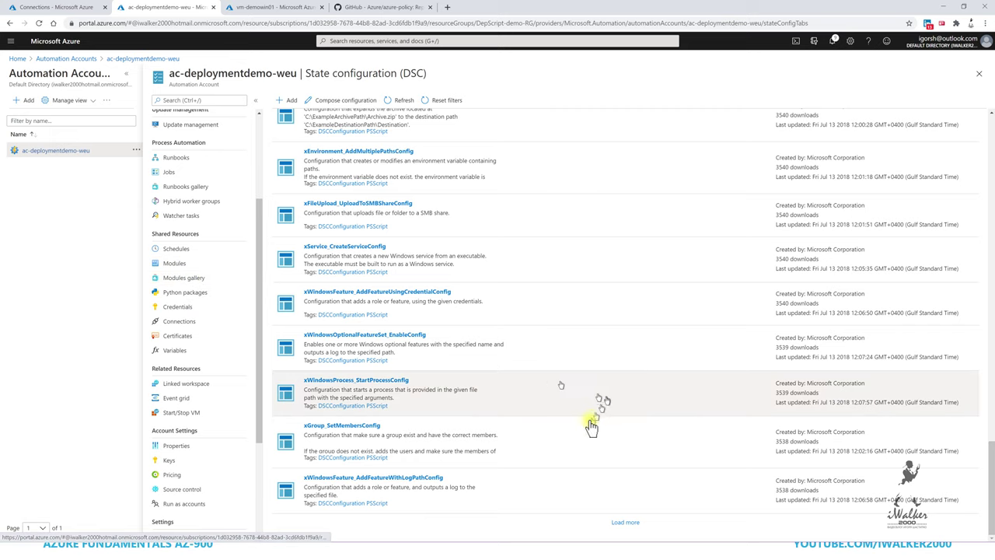
scroll(591, 426, up, 10)
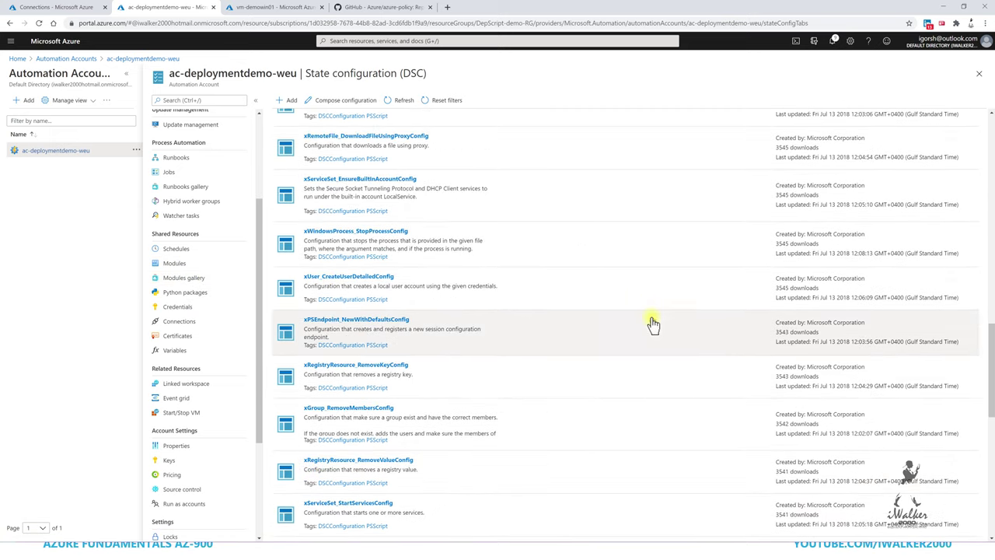
scroll(653, 324, up, 10)
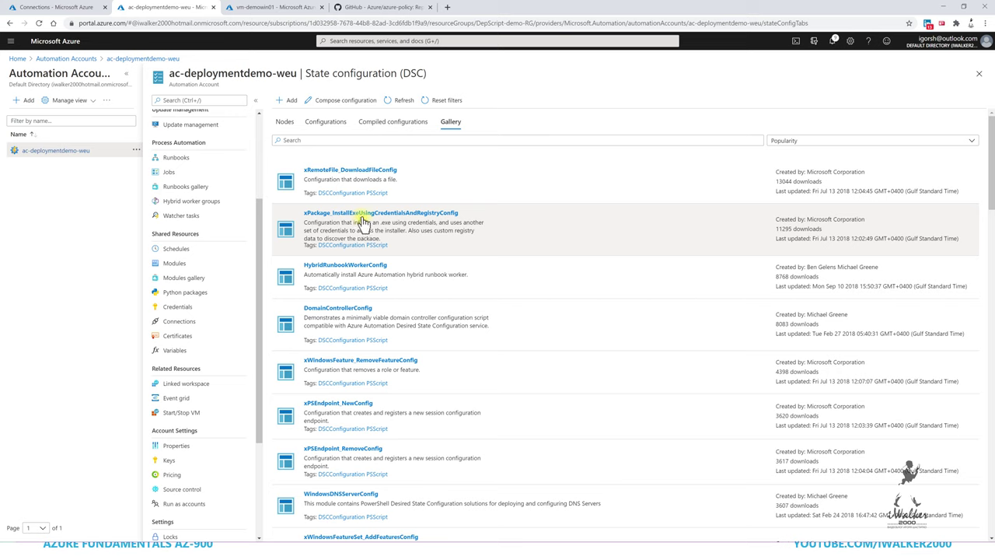
scroll(455, 314, down, 1)
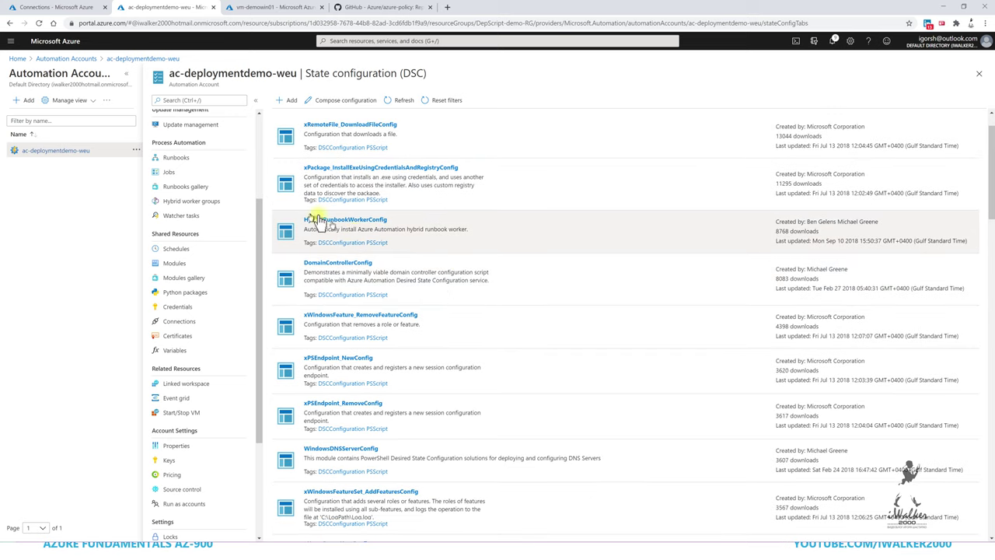
scroll(391, 226, down, 5)
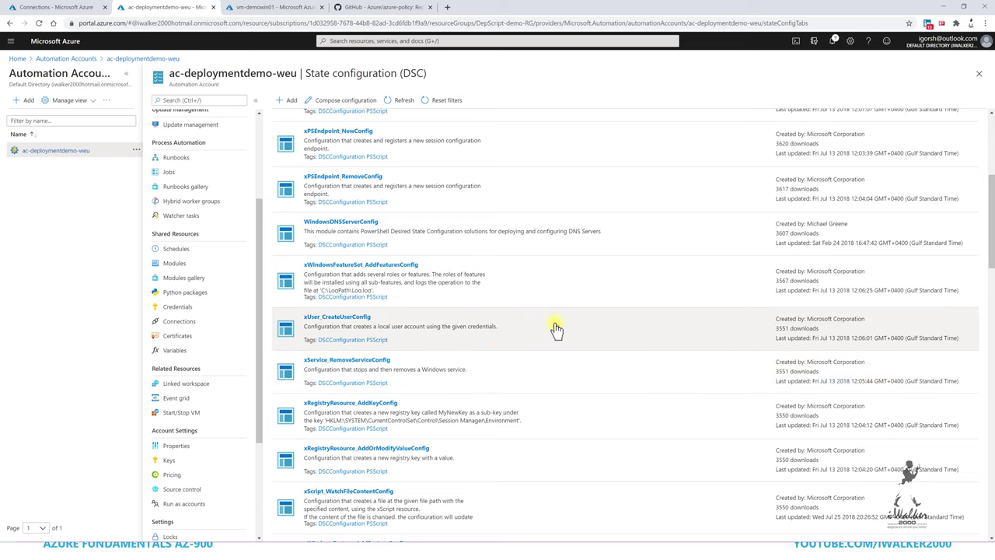
scroll(557, 330, down, 1)
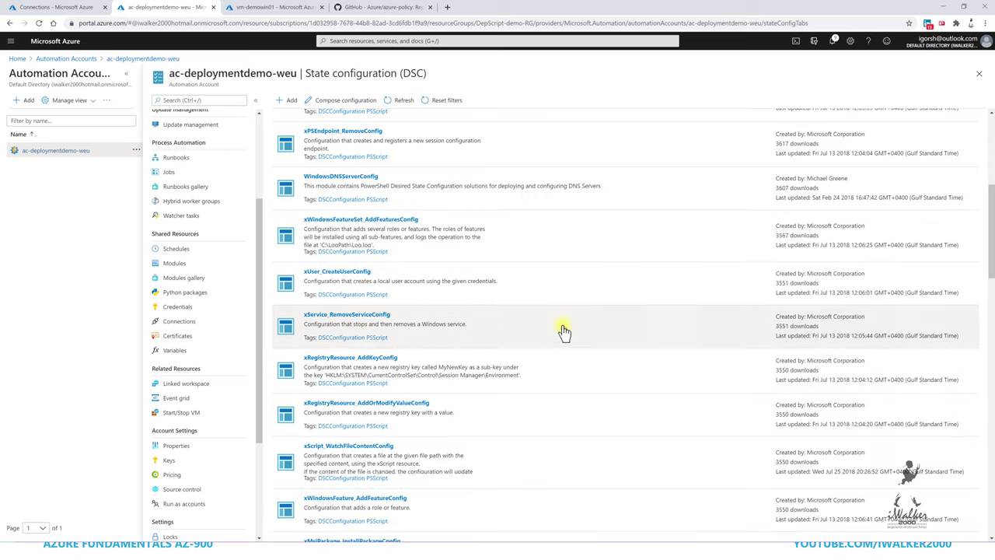
scroll(373, 305, up, 5)
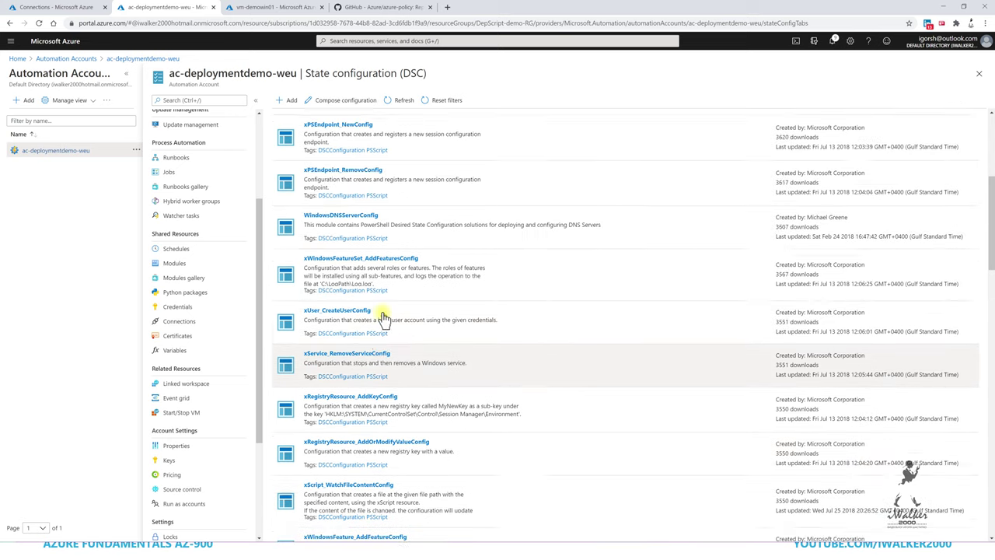
Revisit the compiled configurations and nodes, ending on the Configurations list.
click(403, 123)
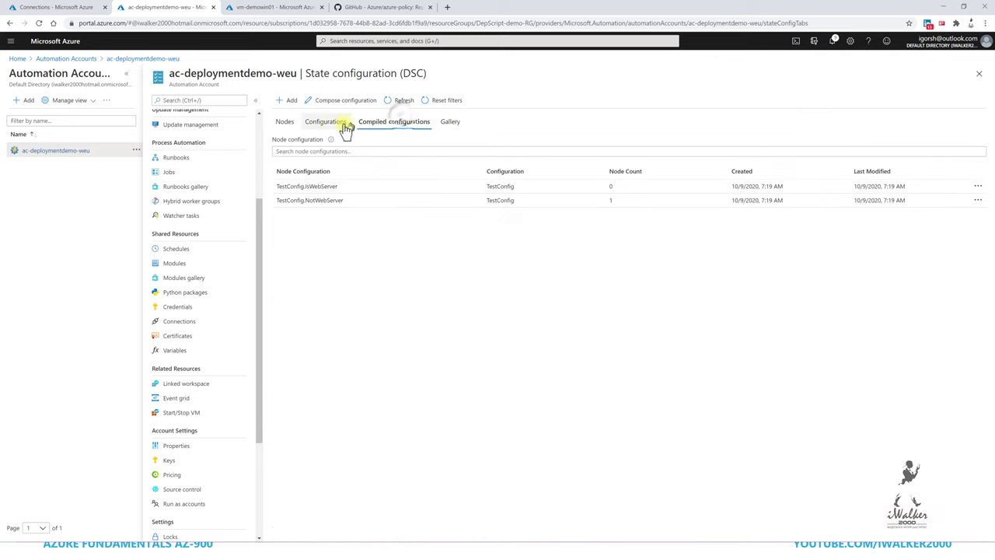
click(328, 123)
click(284, 123)
click(318, 125)
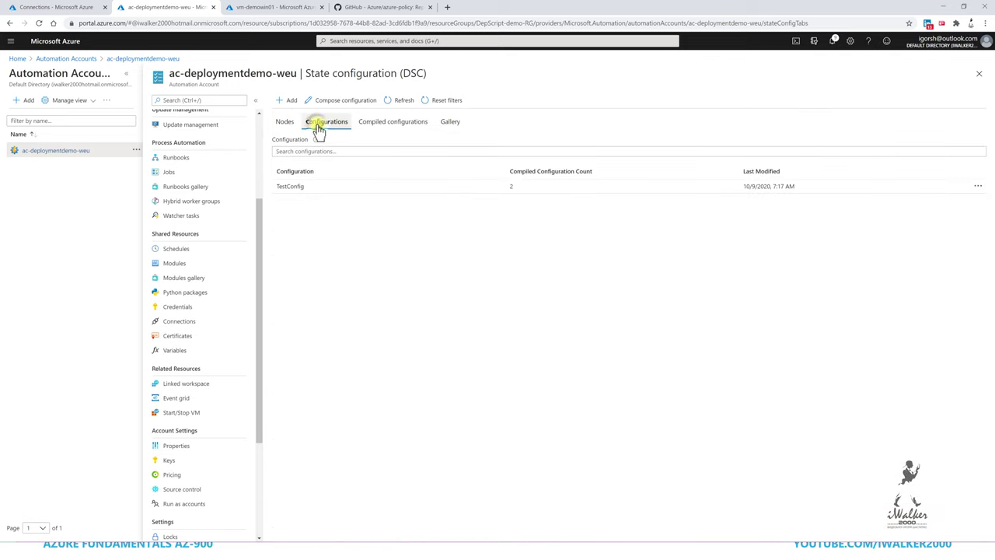
Start composing a configuration named RenamePC with the ComputerRename composite resource selected.
click(327, 104)
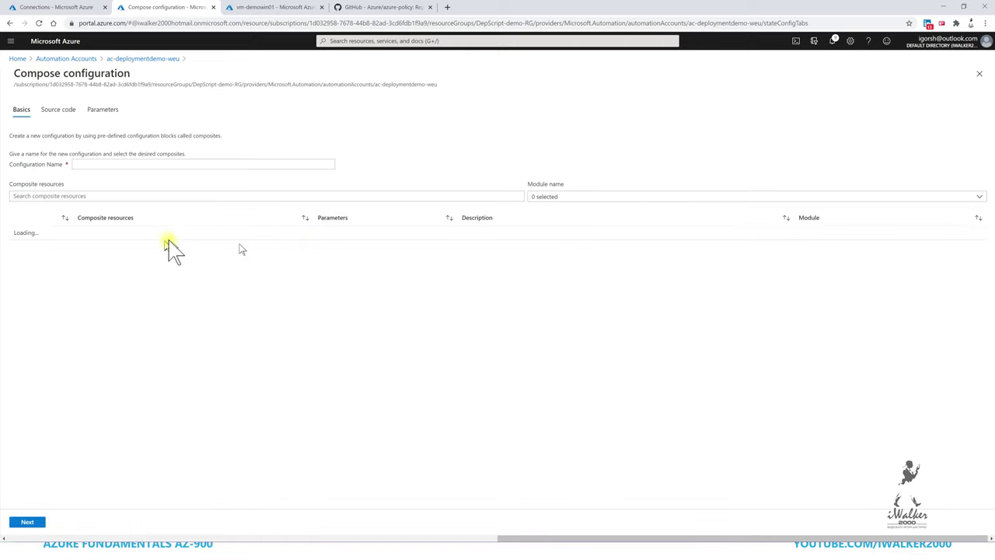
click(58, 117)
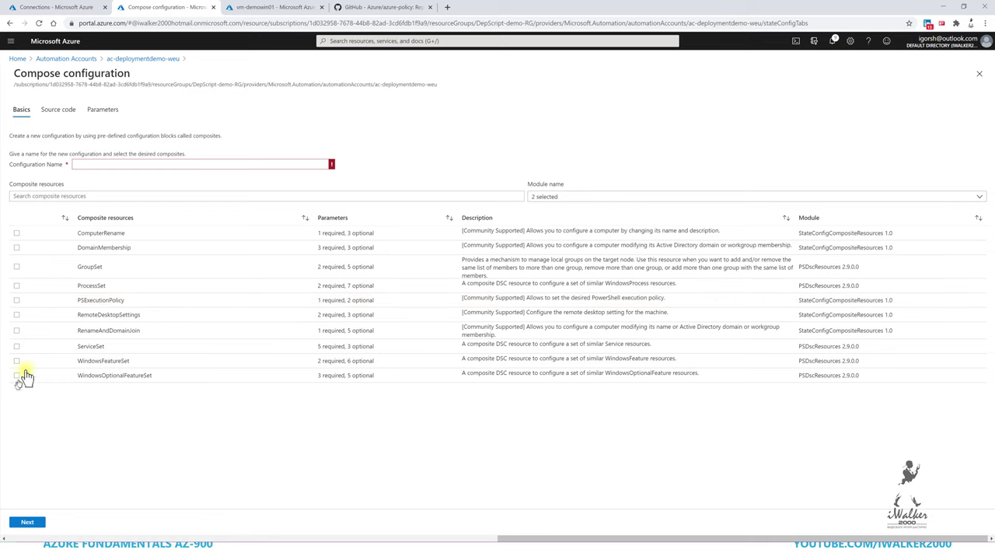
click(16, 234)
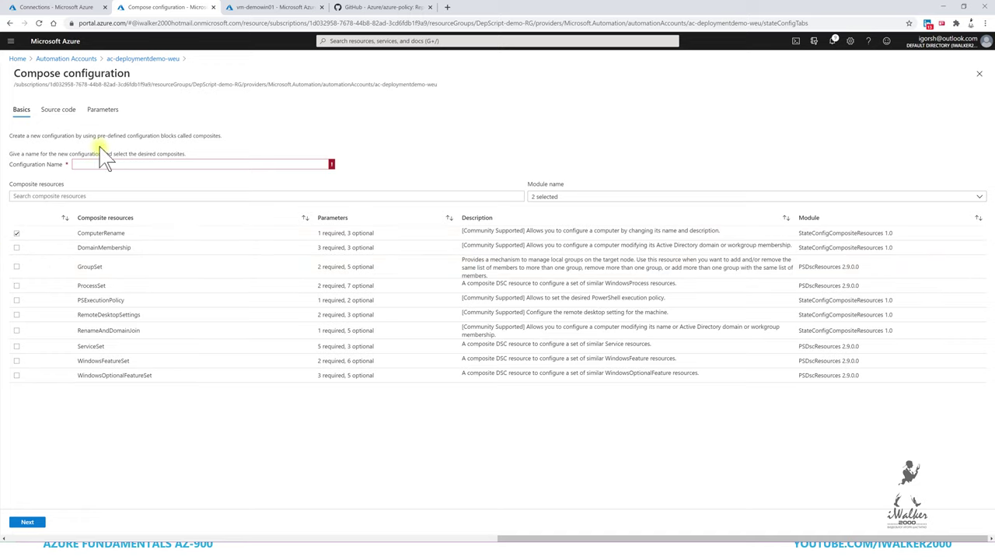
click(90, 165)
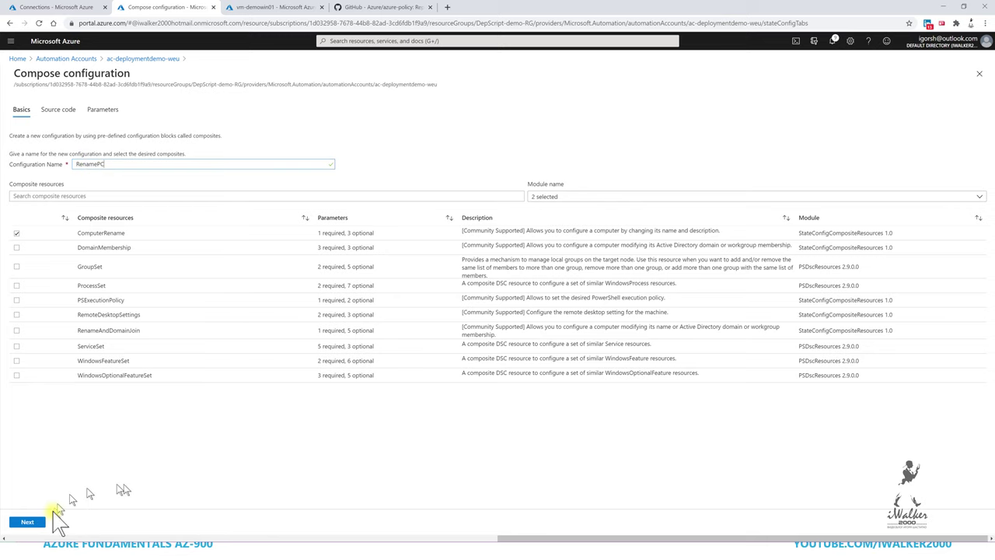
Proceed to the source code stage and examine the PowerShell script generated for RenamePC.
click(25, 525)
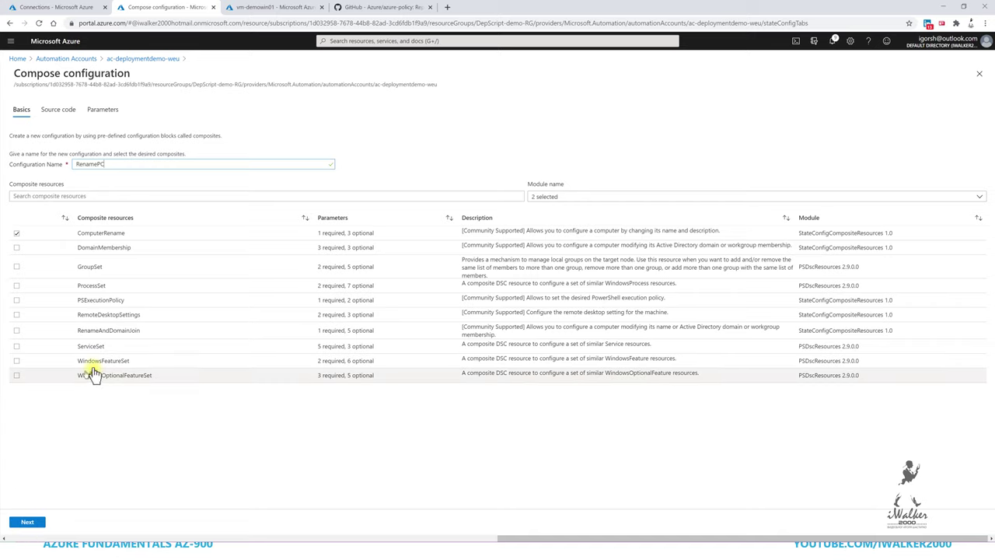
click(39, 525)
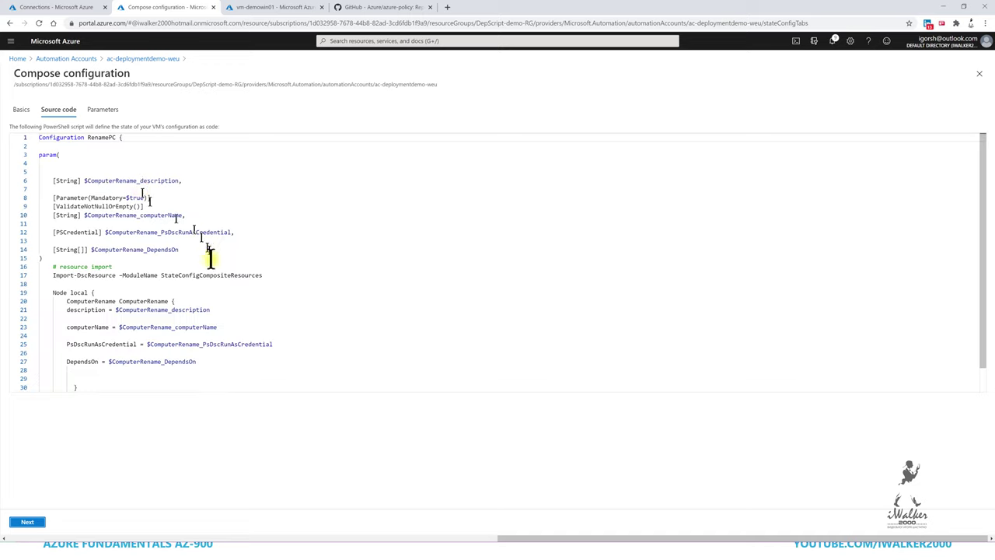
scroll(331, 302, down, 1)
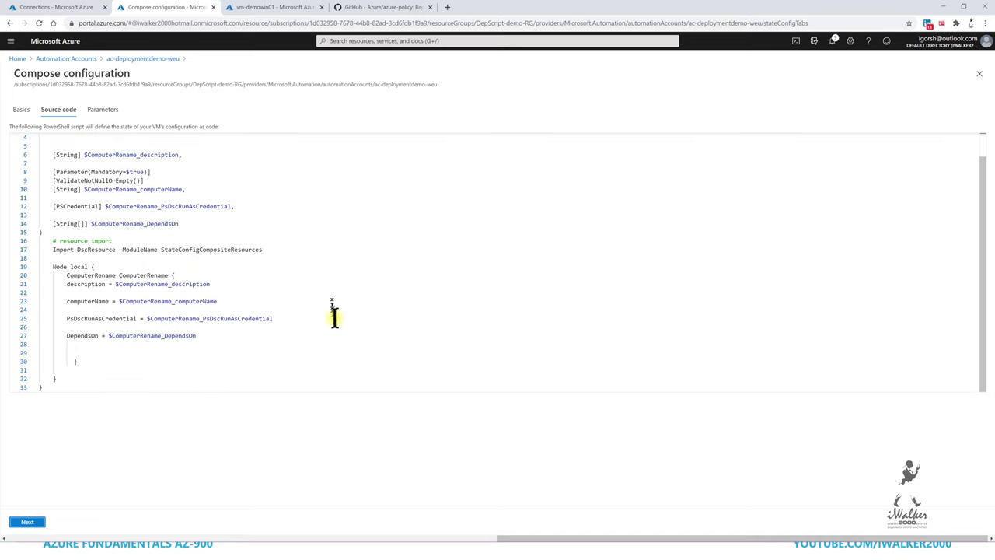
scroll(335, 315, up, 1)
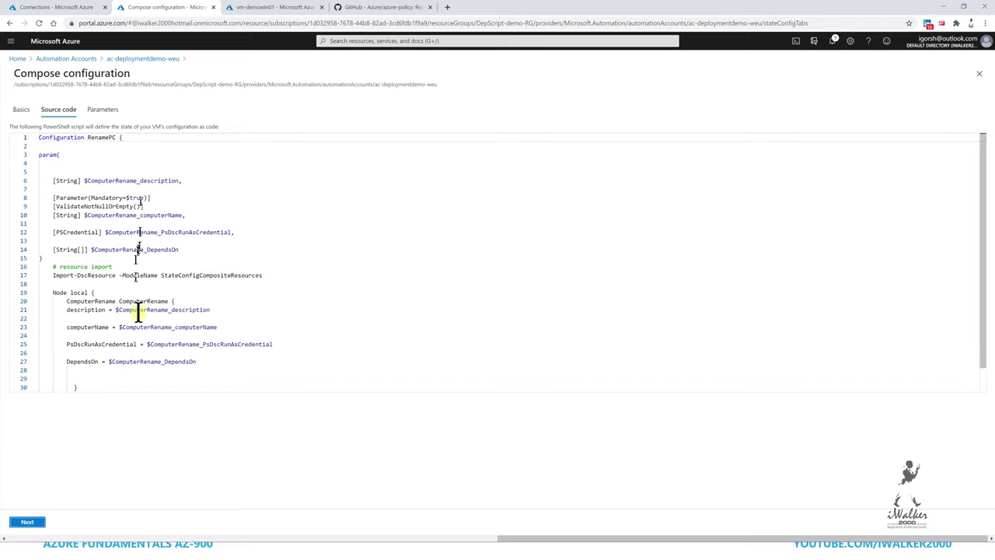
Continue to the ComputerRename parameters and choose to add a new credential for PsDscRunAsCredential.
click(36, 522)
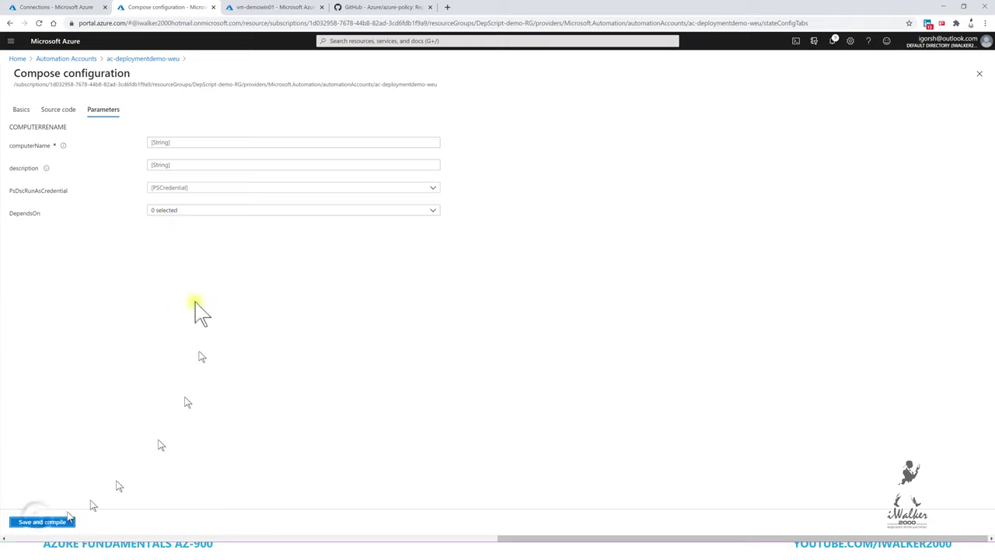
click(194, 140)
click(262, 164)
click(245, 189)
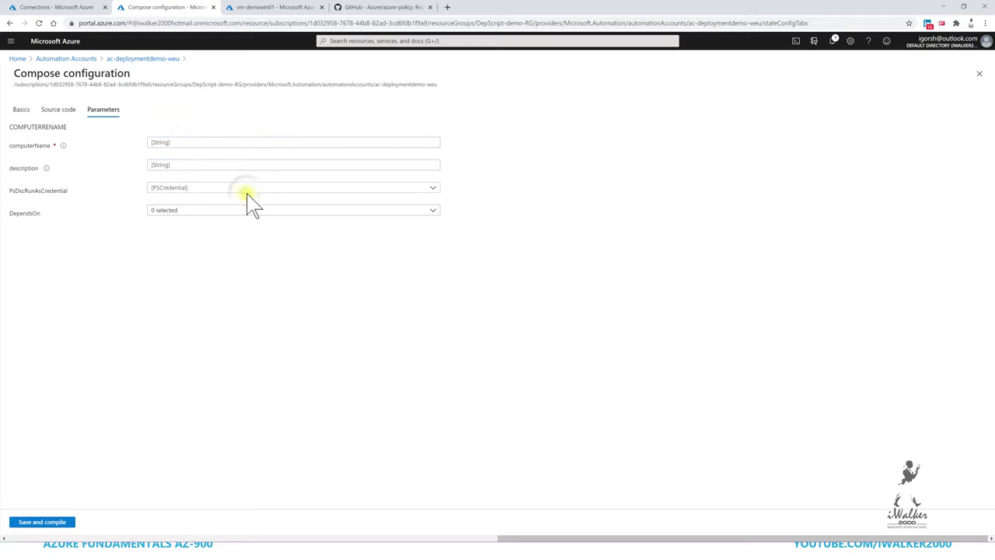
click(252, 192)
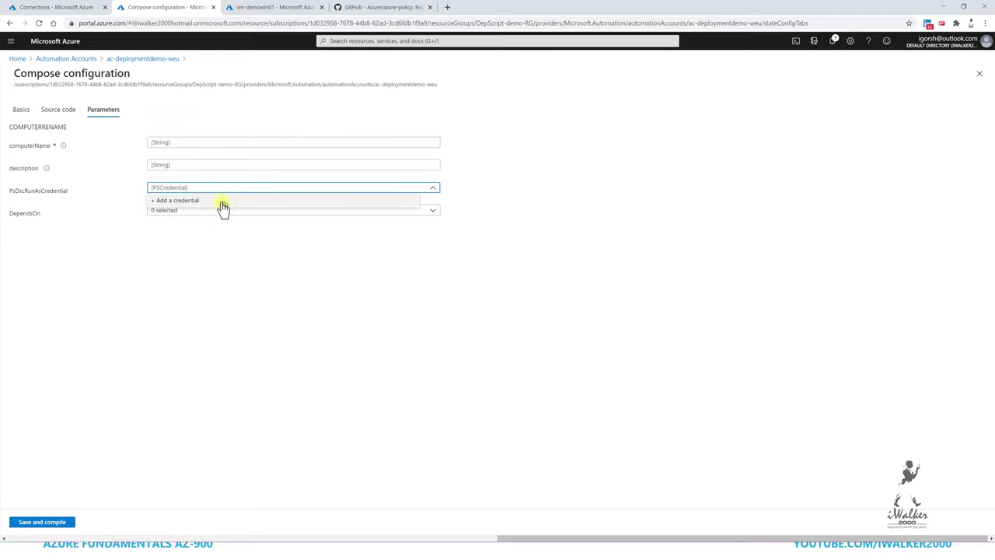
click(175, 200)
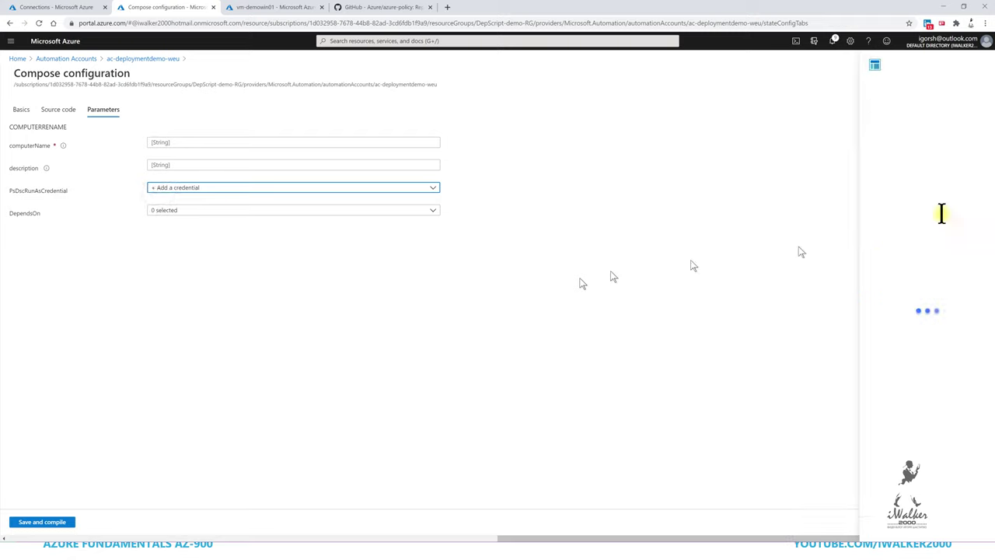
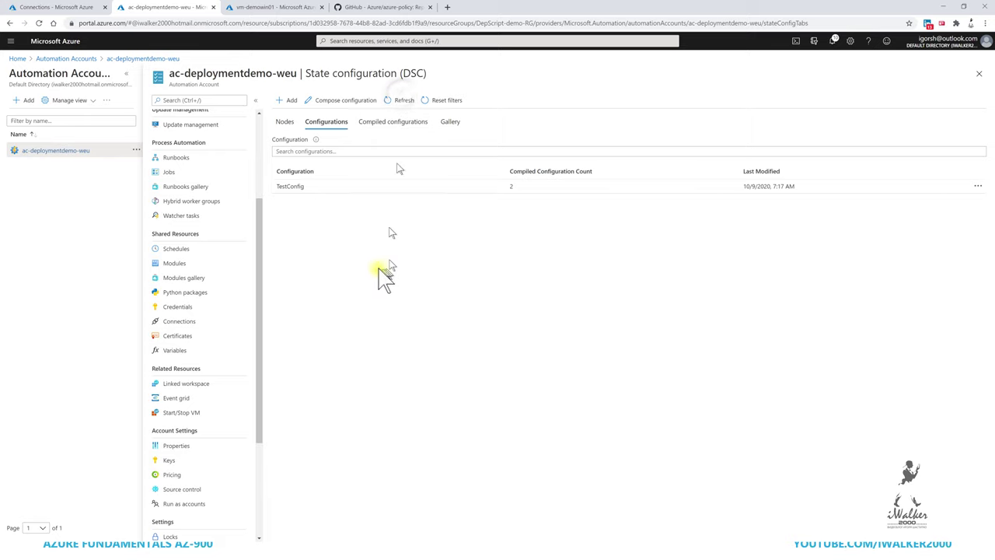
Refresh the Configurations list and open RenamePC to check its compilation jobs.
click(396, 100)
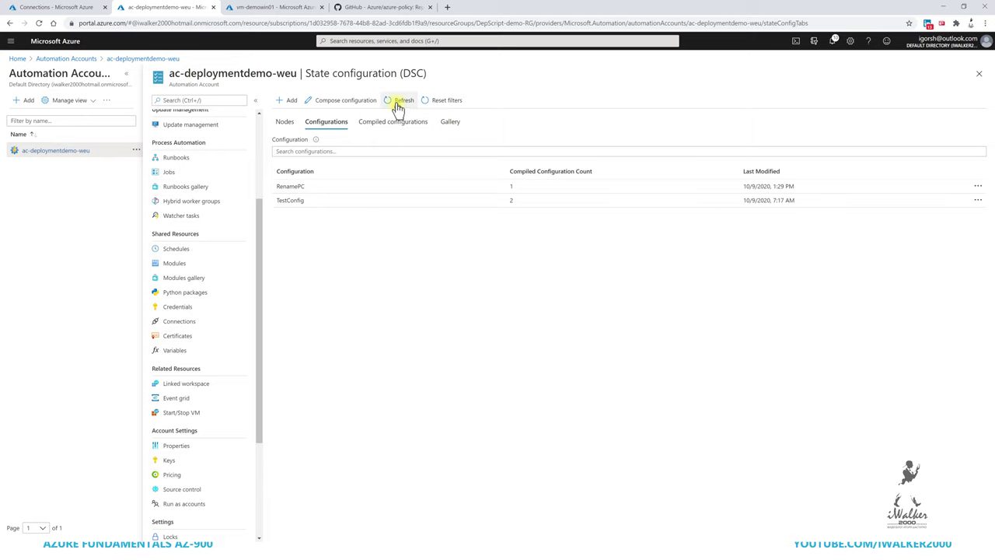
click(305, 188)
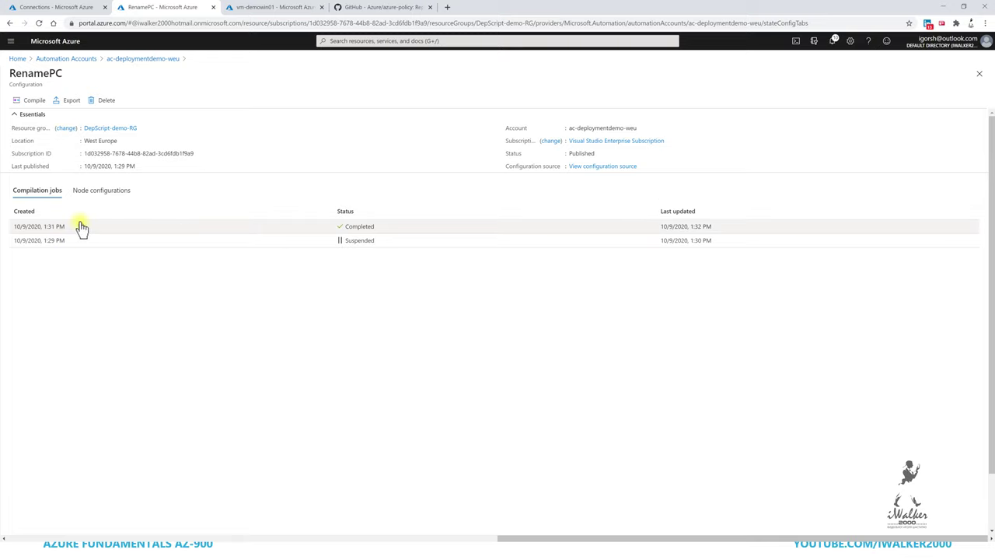
Check RenamePC's node configurations and compilation jobs, and return to the ac-deploymentdemo-weu State configuration page.
click(101, 190)
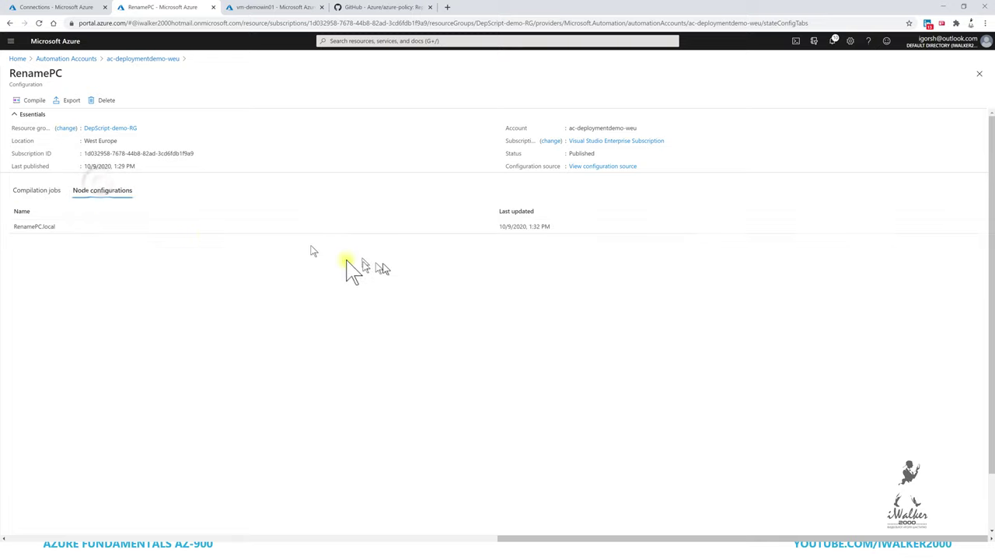
click(39, 191)
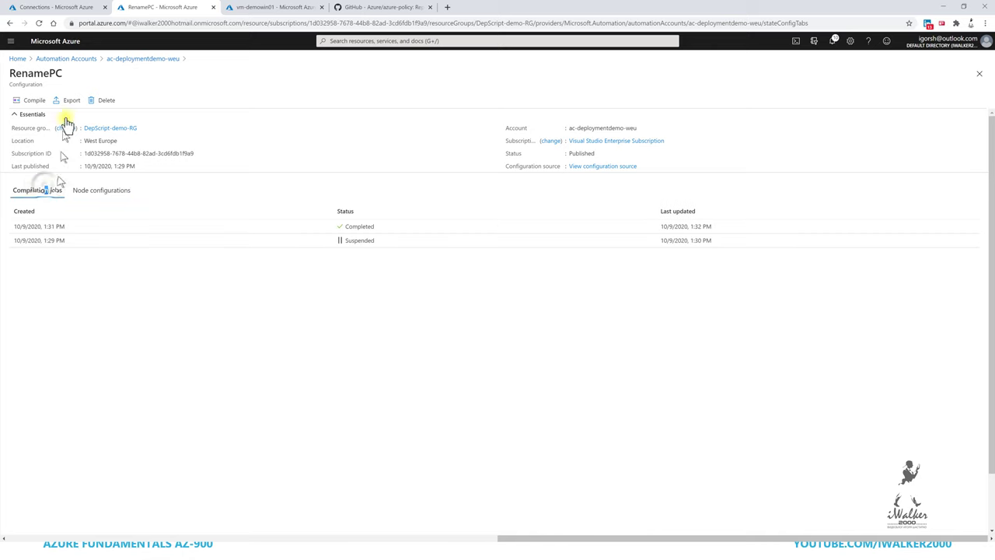
click(139, 59)
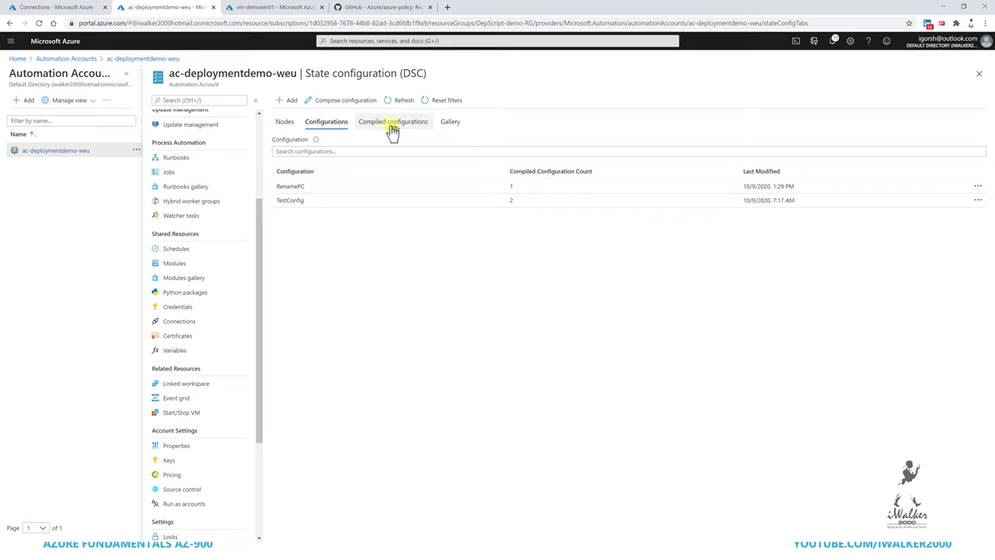
Open the vm-demowin01 node and view the node configurations that can be assigned to it.
click(286, 122)
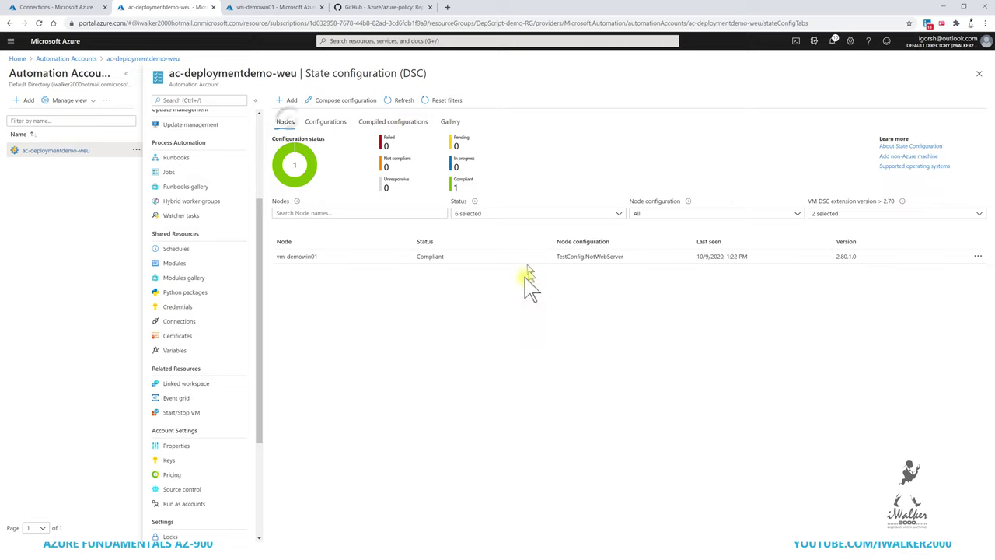
click(310, 256)
click(315, 259)
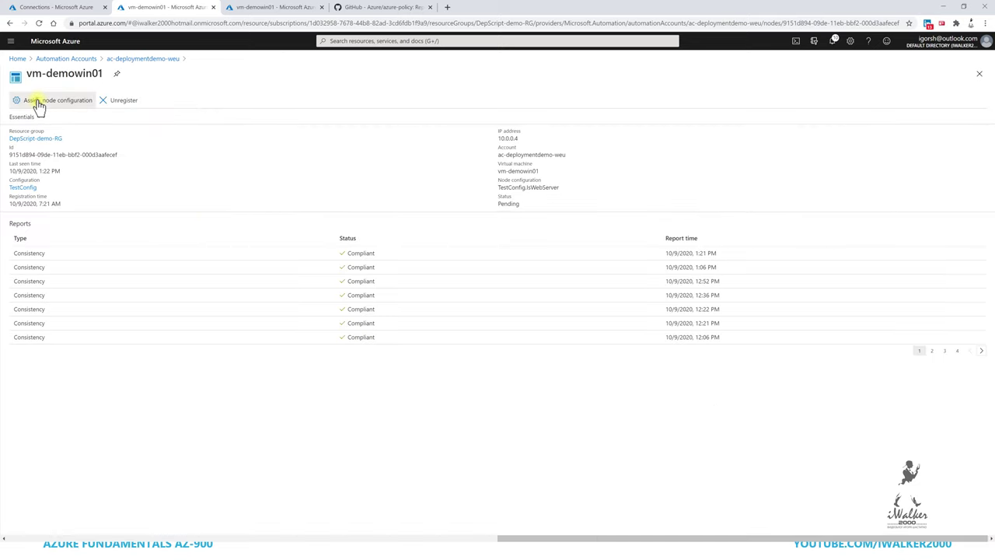
click(38, 100)
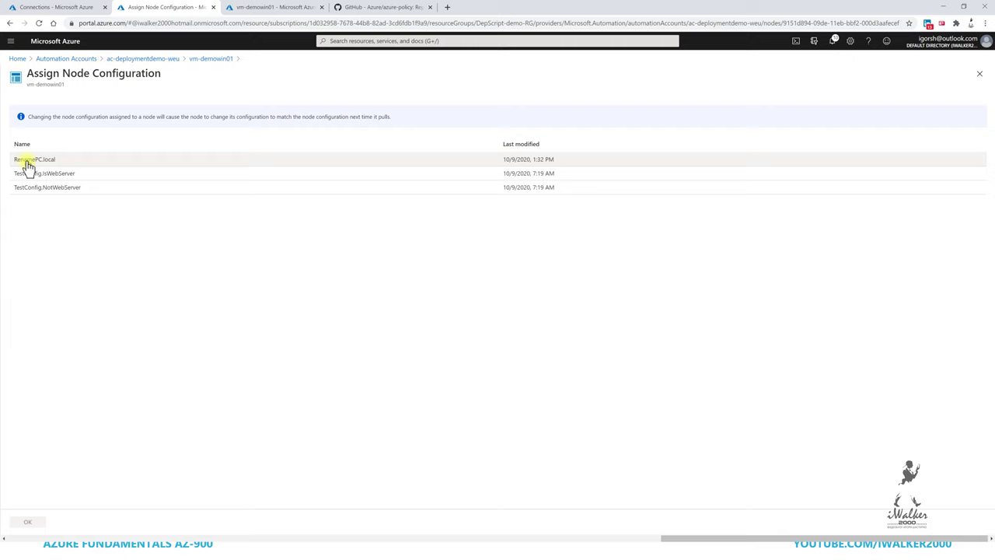
Leave the assignment and reopen State configuration (DSC) for ac-deploymentdemo-weu from the Automation Accounts list.
click(76, 59)
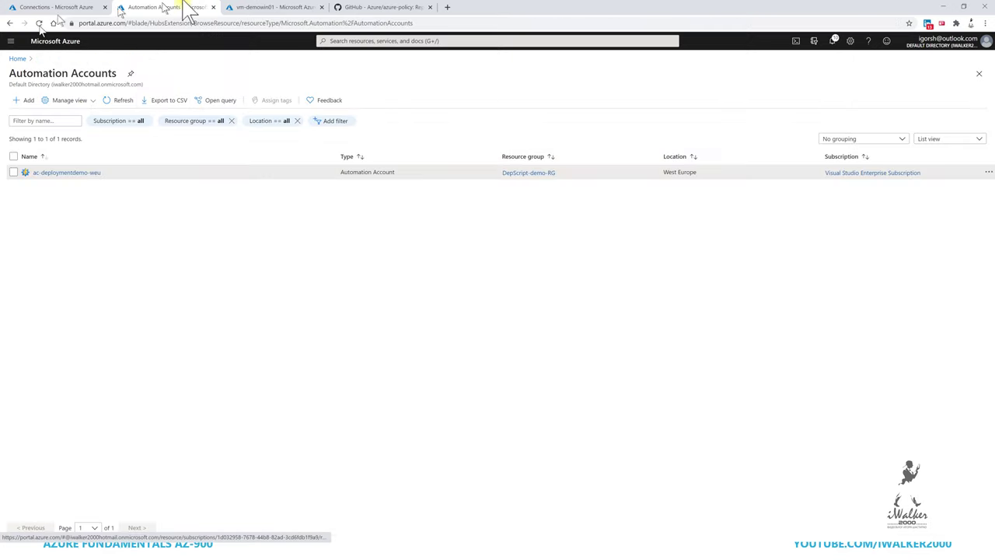
click(73, 172)
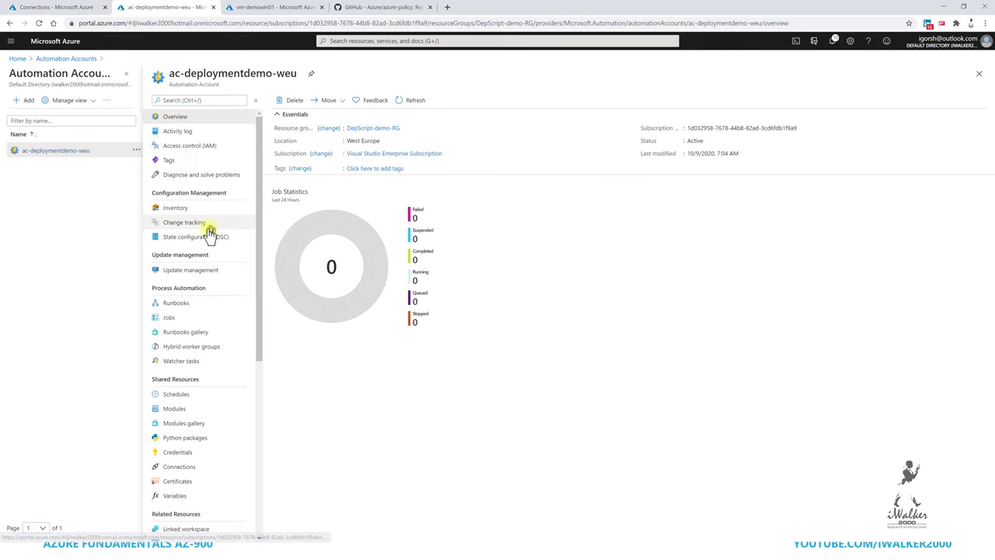
click(213, 242)
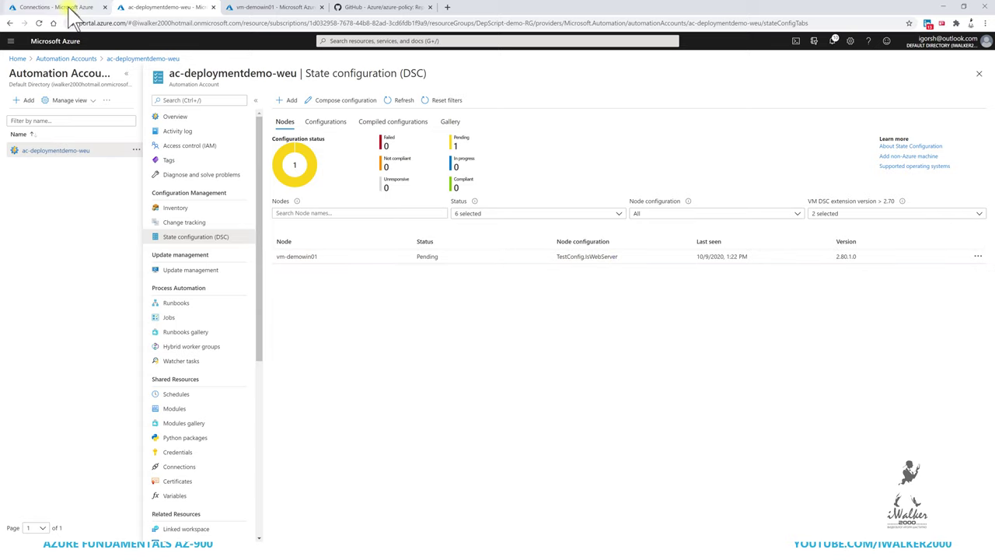
Open the vm-demowin01 virtual machine in the other portal session and view its monitoring Insights.
click(260, 7)
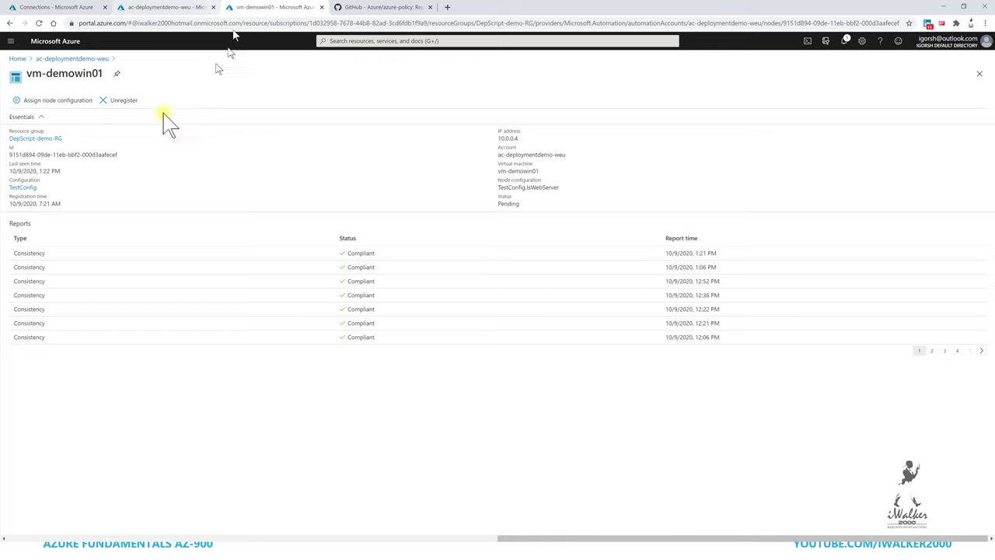
click(17, 58)
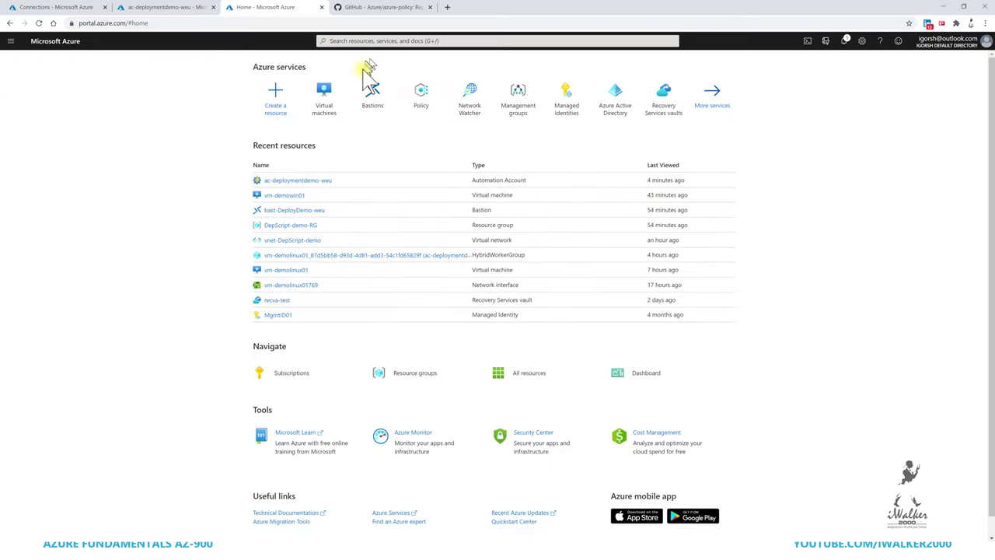
click(325, 92)
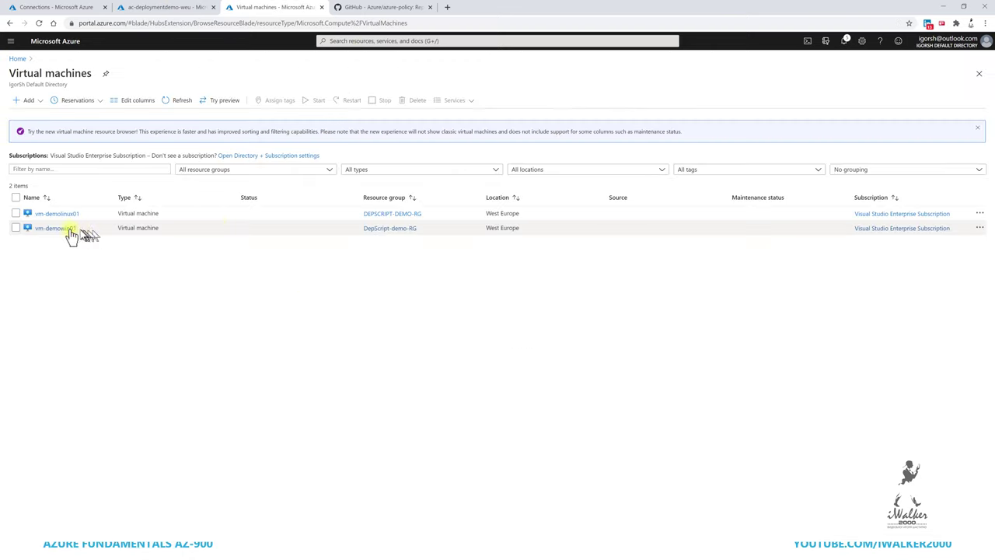
click(68, 230)
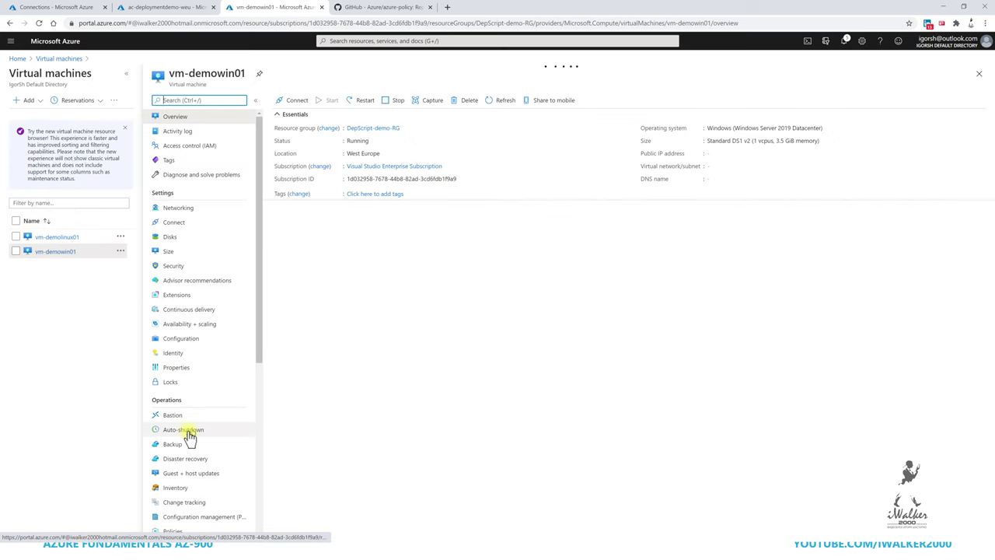
scroll(191, 438, down, 3)
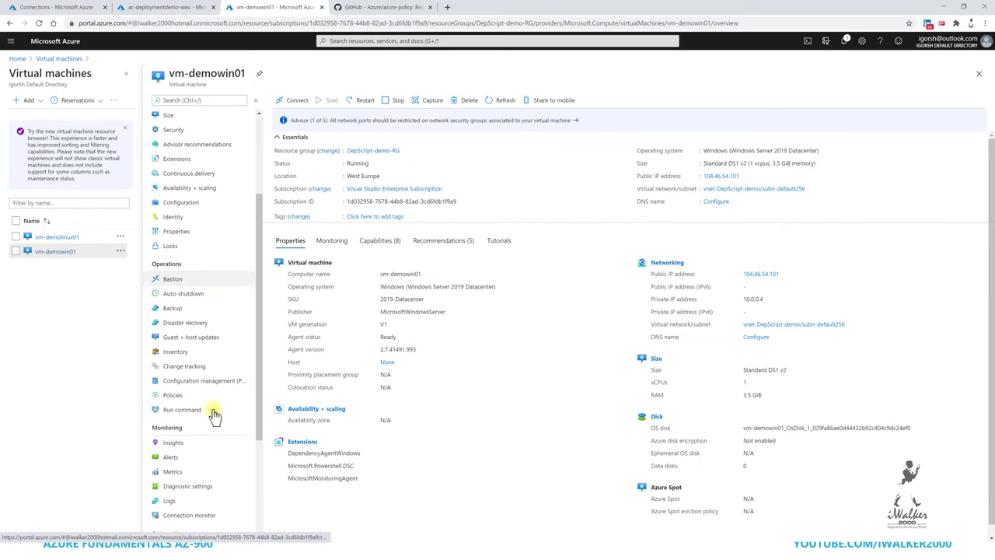
click(173, 441)
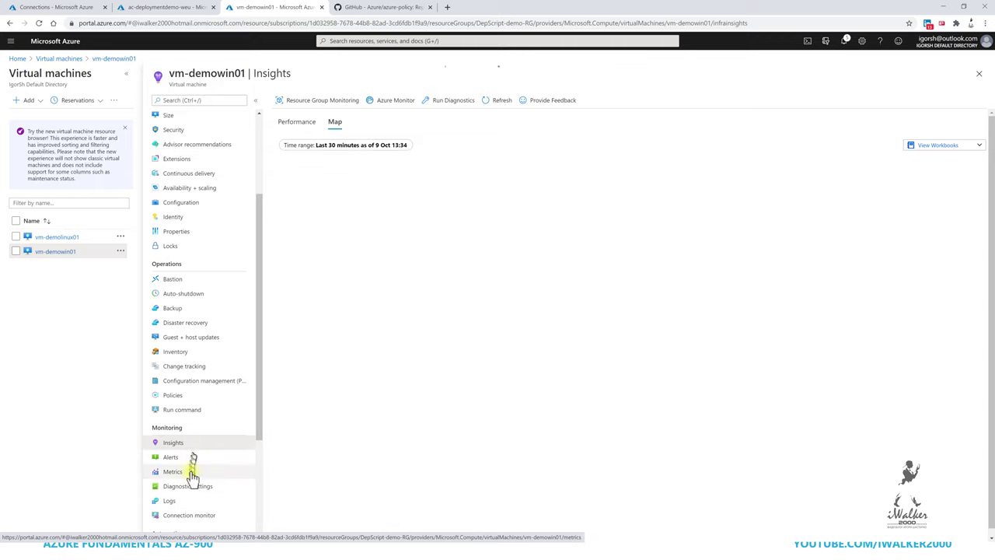
Return to the virtual machines list and open the Insights map of vm-demolinux01.
click(51, 59)
click(72, 215)
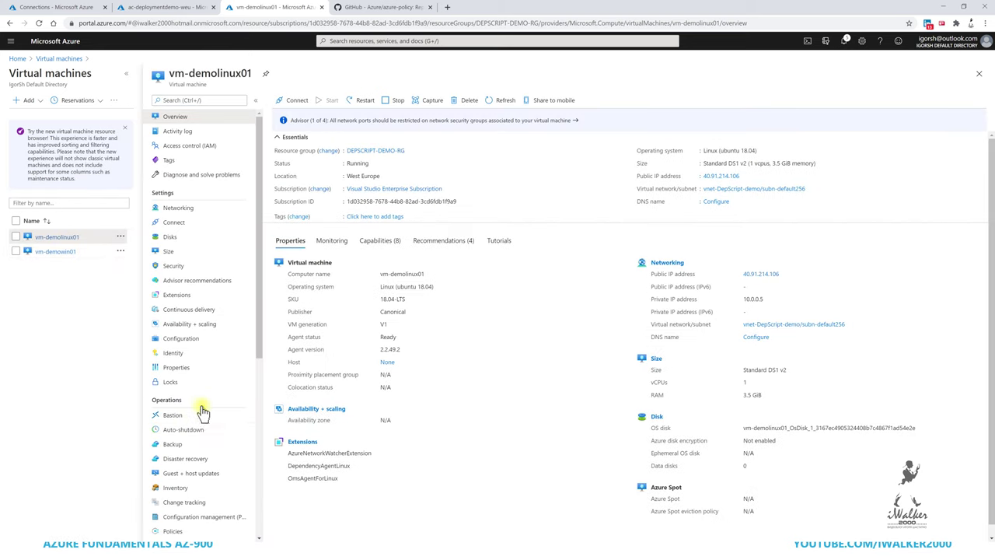
scroll(195, 406, down, 3)
click(173, 352)
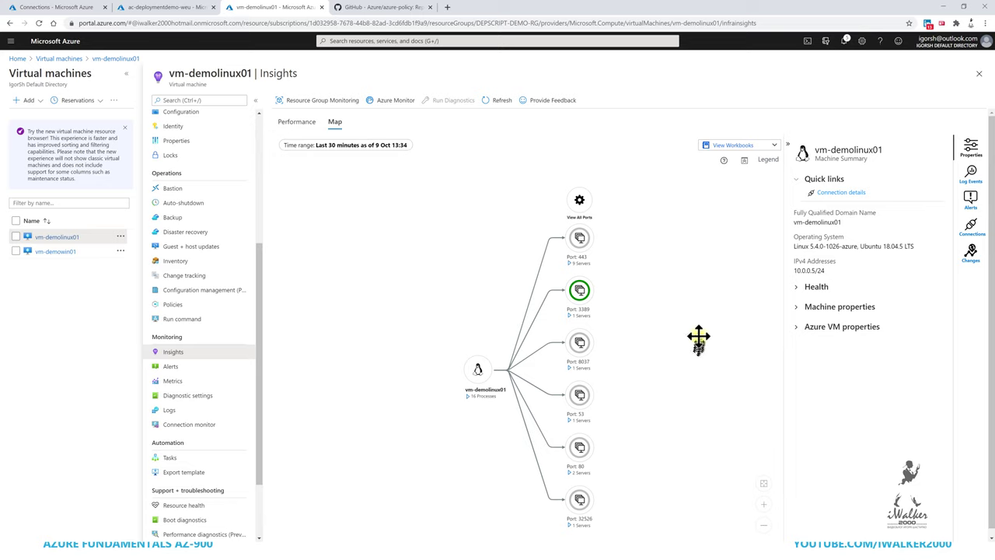
Expand vm-demolinux01's full process list in the map and examine its process connections up close.
double_click(468, 401)
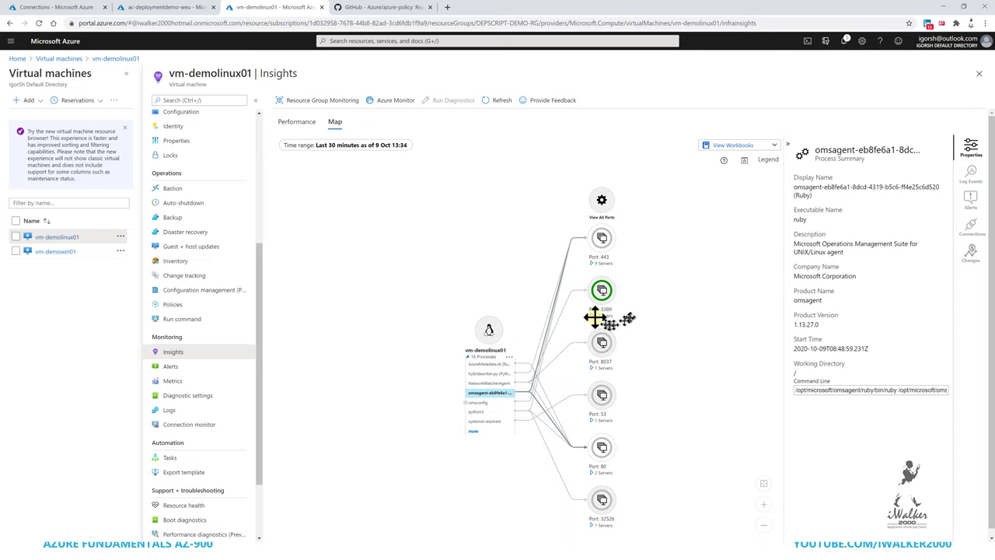
click(474, 433)
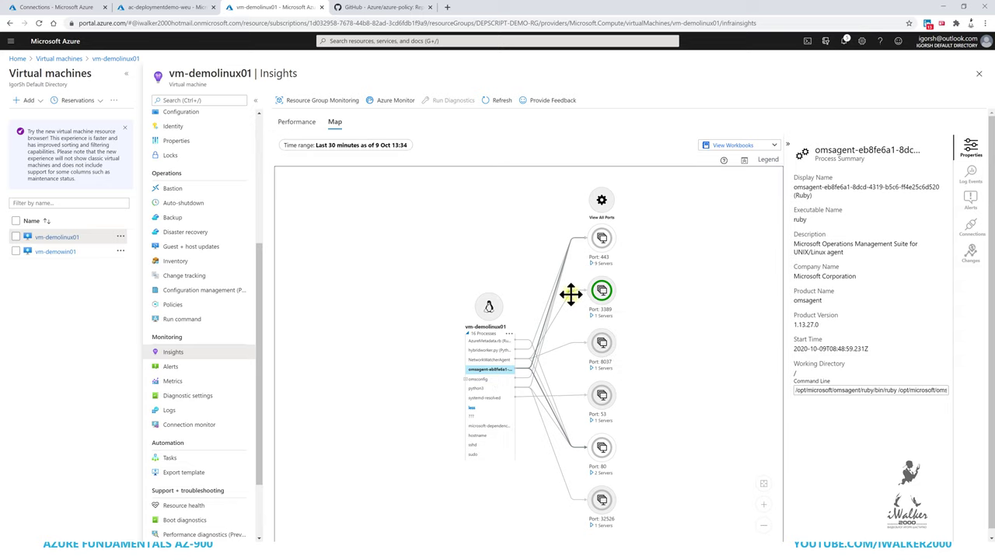
scroll(485, 385, up, 3)
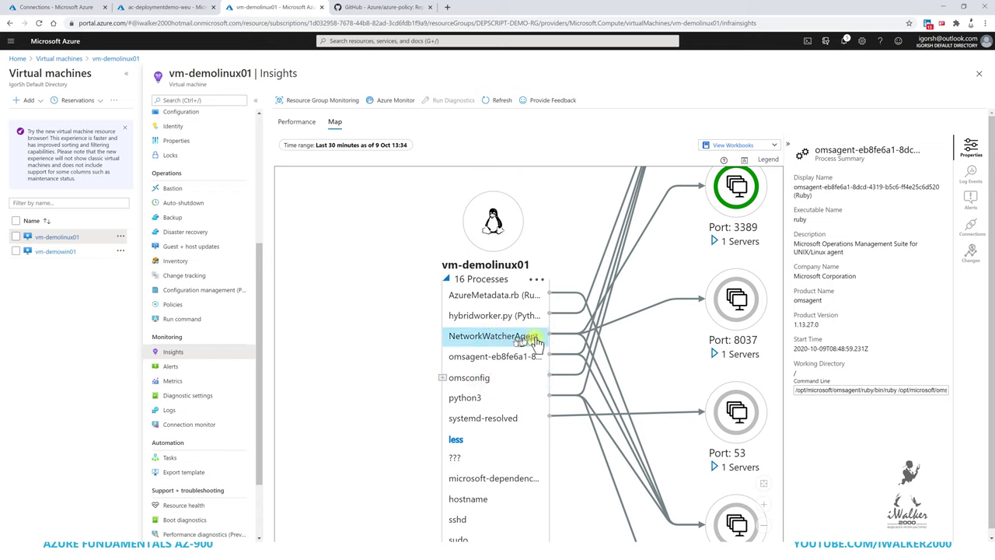
Select the NetworkWatcherAgent connection to port 3389 and review its traffic, links, requests and response time charts.
click(628, 265)
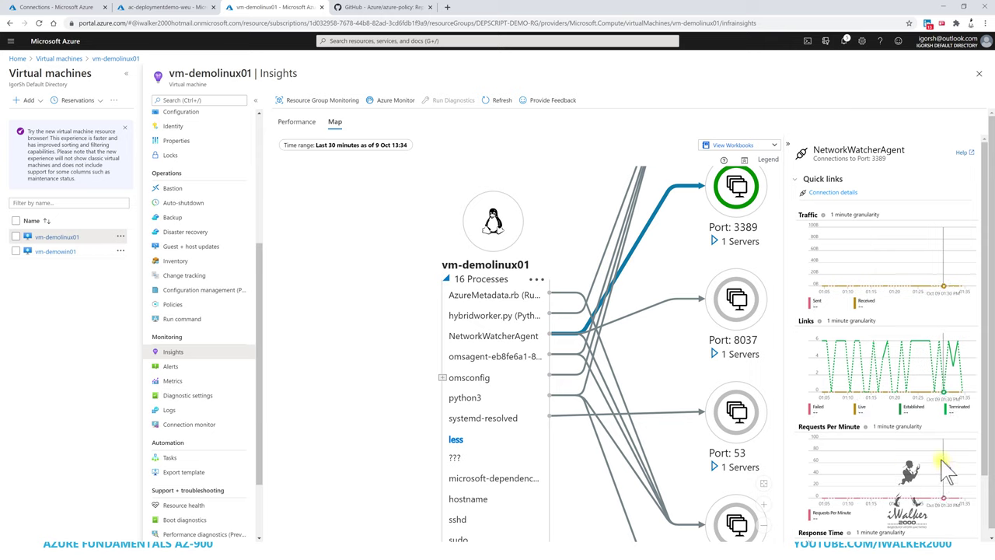
scroll(872, 476, down, 3)
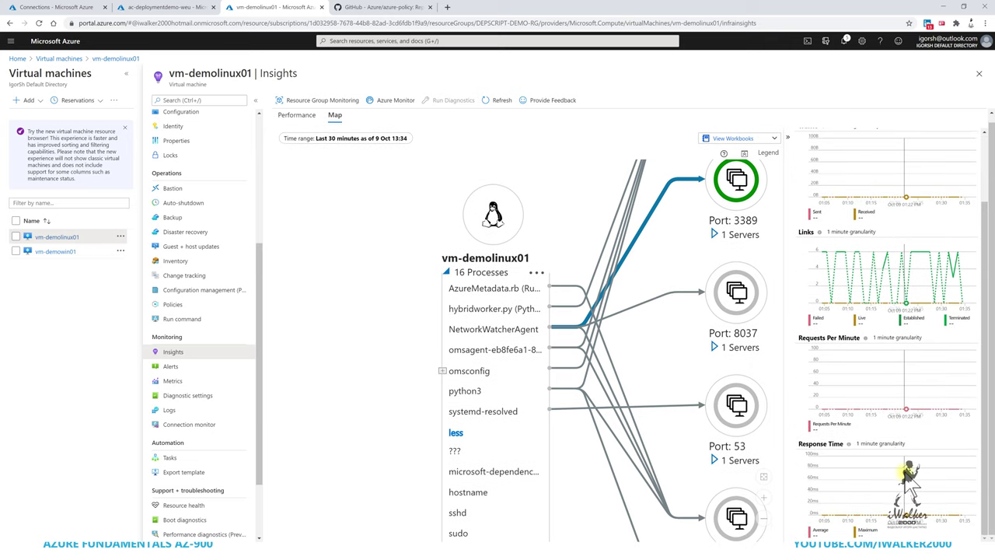
scroll(898, 472, up, 3)
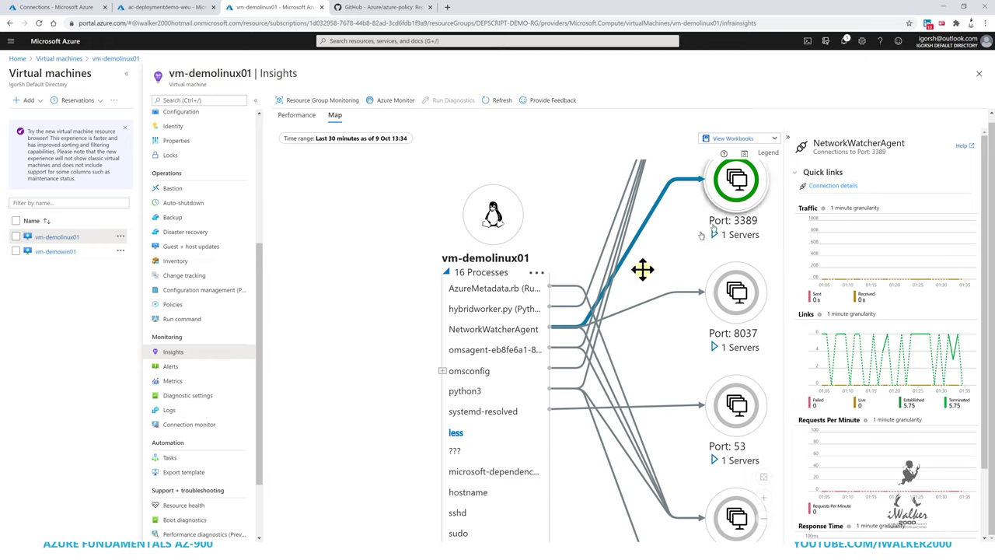
Review vm-demolinux01's performance charts and the multi-VM performance Insights for depscript-demo-rg, and return to the machine's Insights.
click(294, 116)
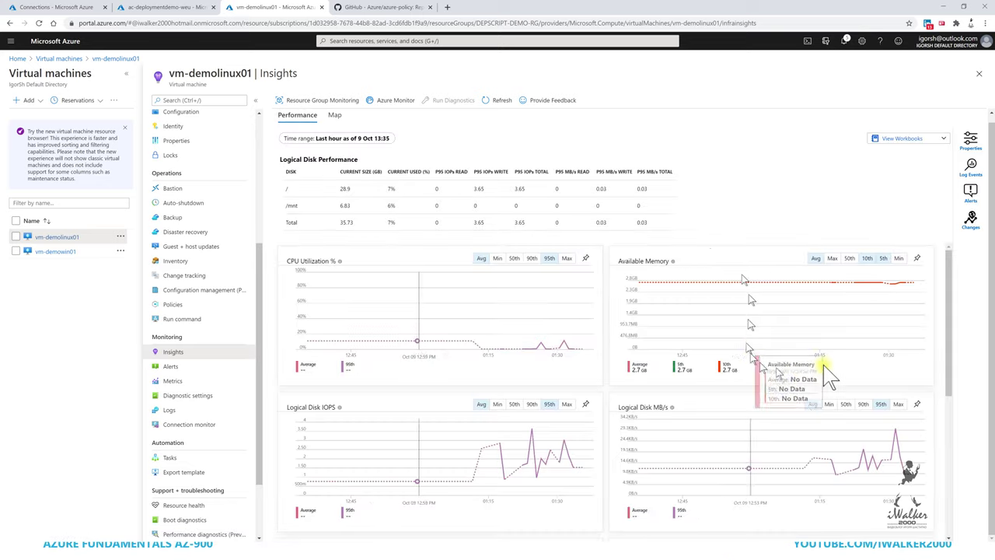
click(386, 104)
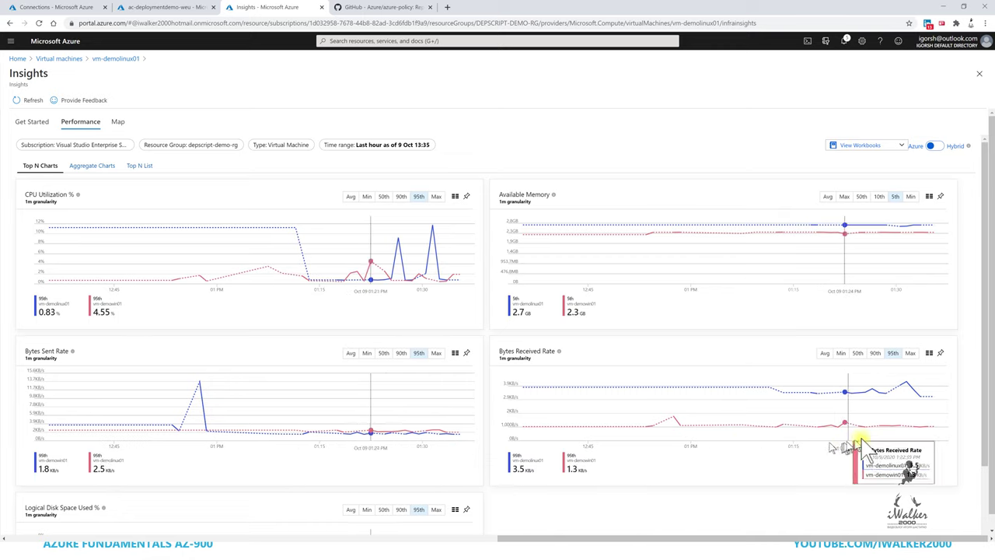
scroll(906, 433, down, 1)
scroll(389, 389, up, 1)
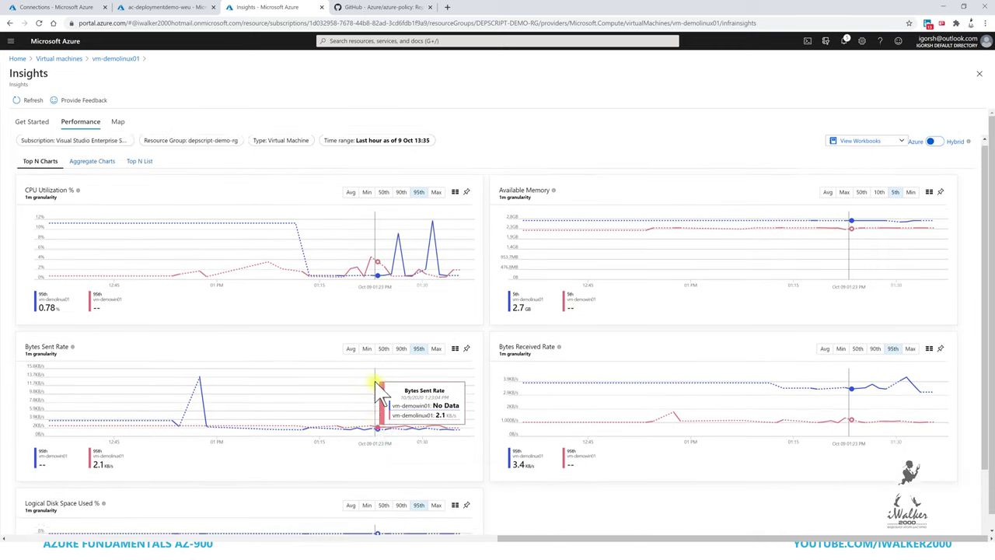
click(116, 60)
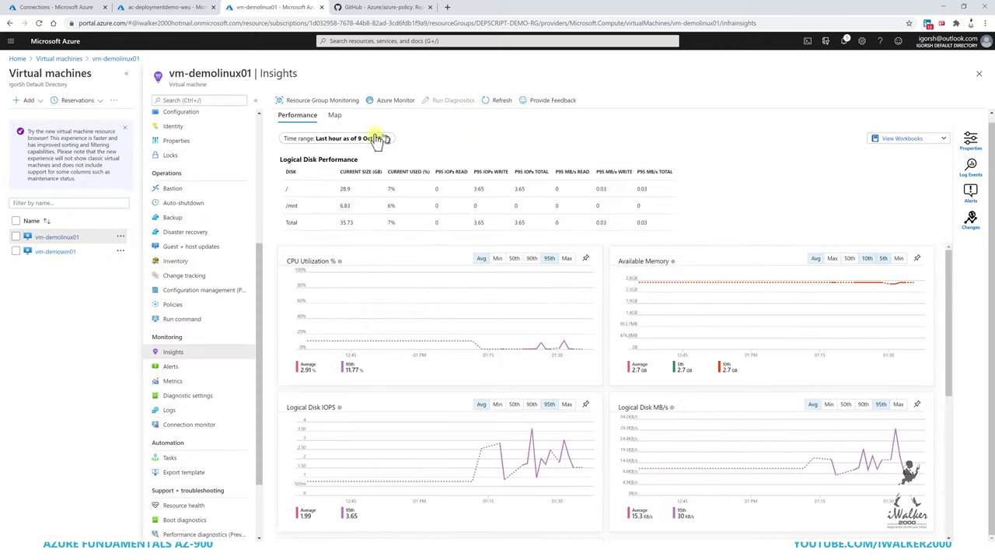
Return to the vm-demolinux01 map and open the connection details for NetworkWatcherAgent's port 3389 link.
click(333, 115)
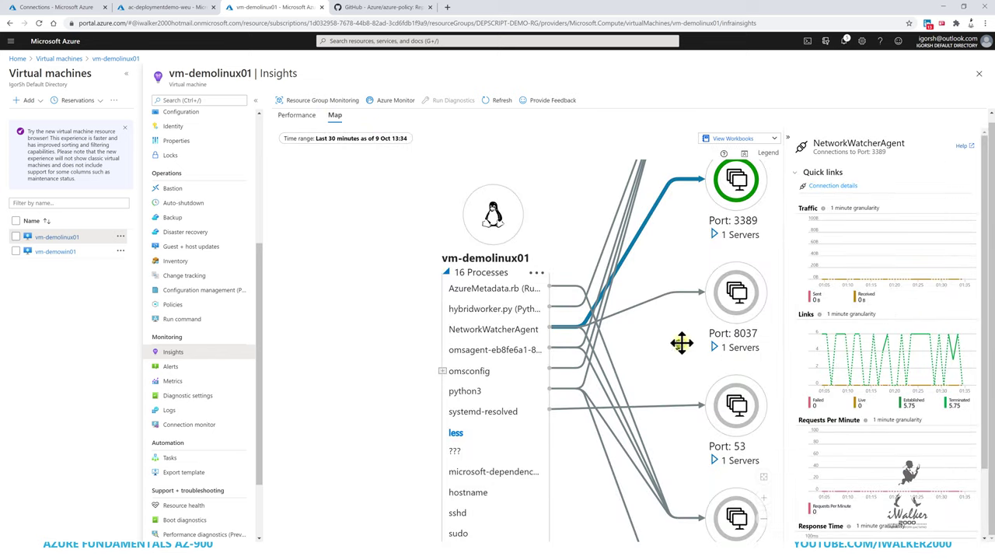
scroll(682, 342, down, 3)
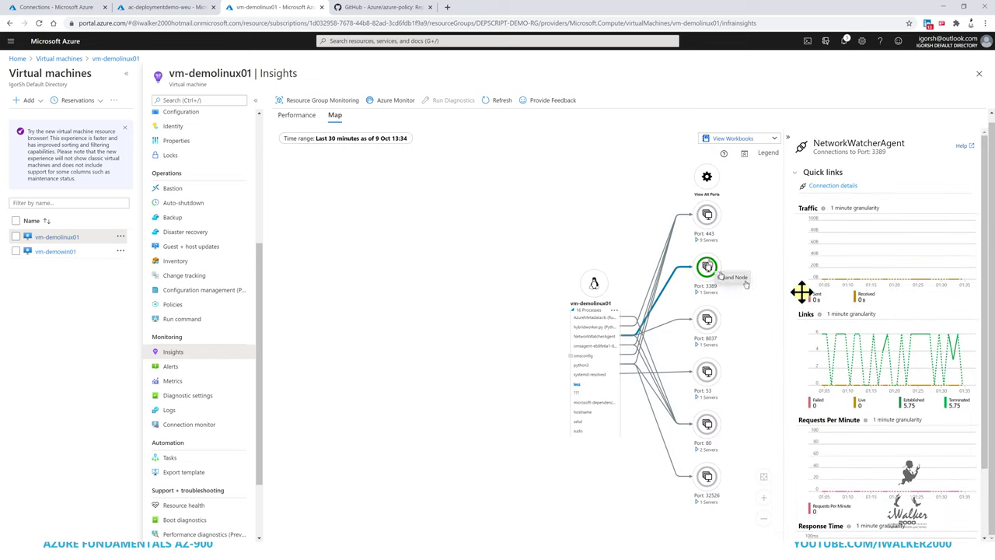
click(826, 187)
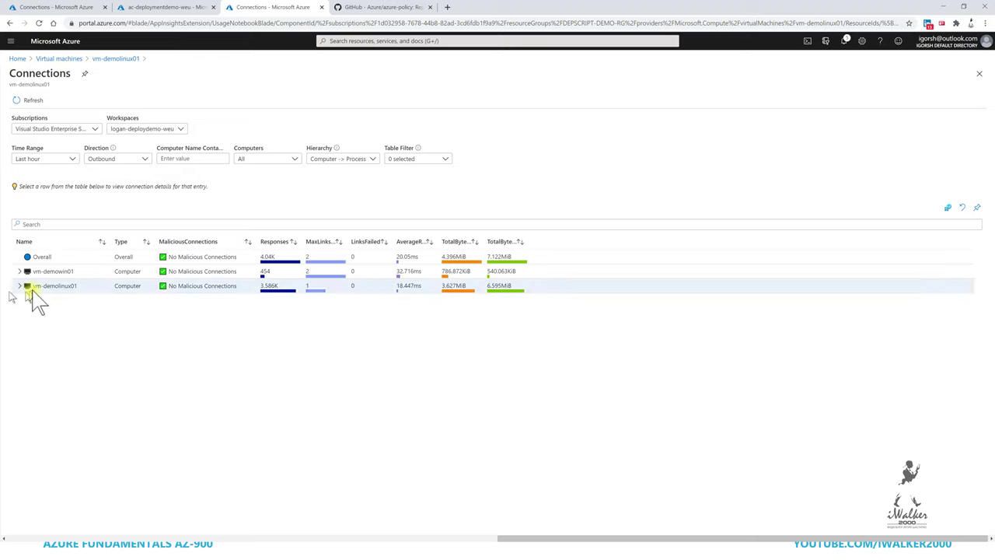
Expand vm-demowin01 and vm-demolinux01 in the connections table and examine their process connections and the vm-demolinux01 charts.
click(20, 272)
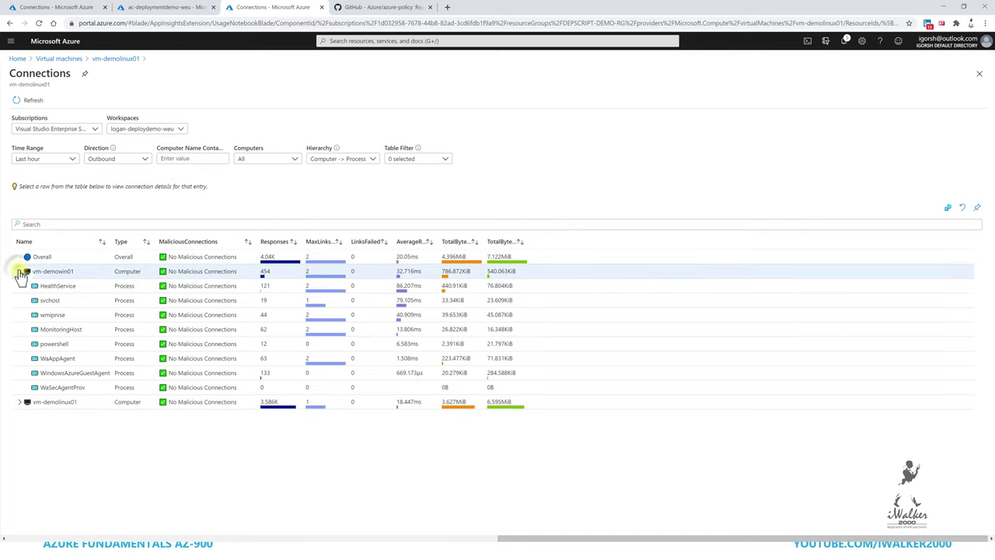
click(19, 402)
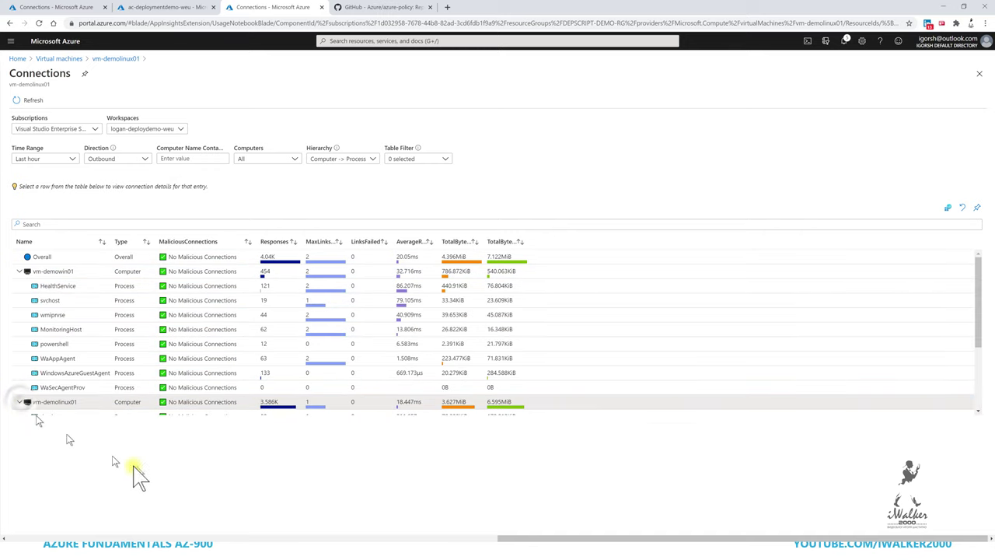
scroll(894, 349, down, 1)
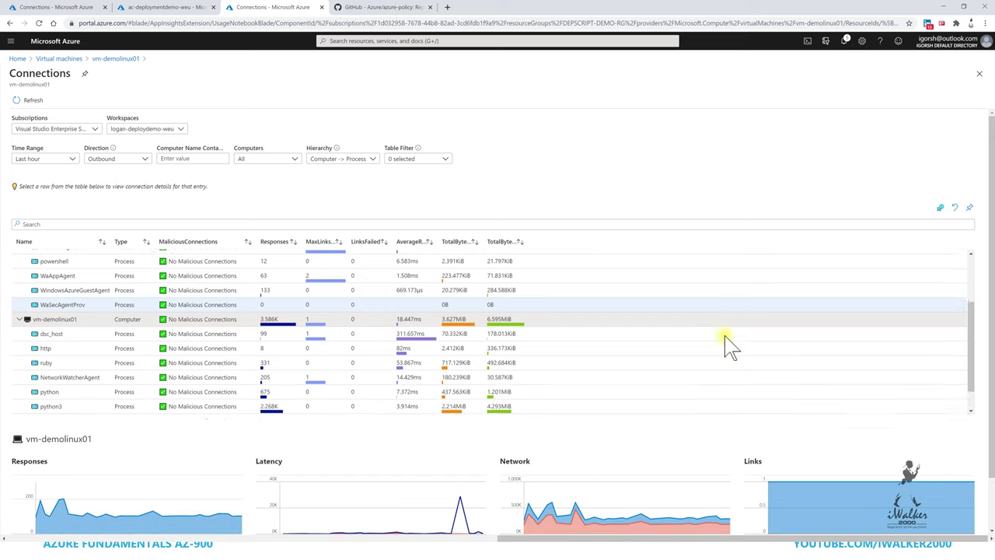
scroll(699, 336, down, 2)
scroll(778, 382, down, 1)
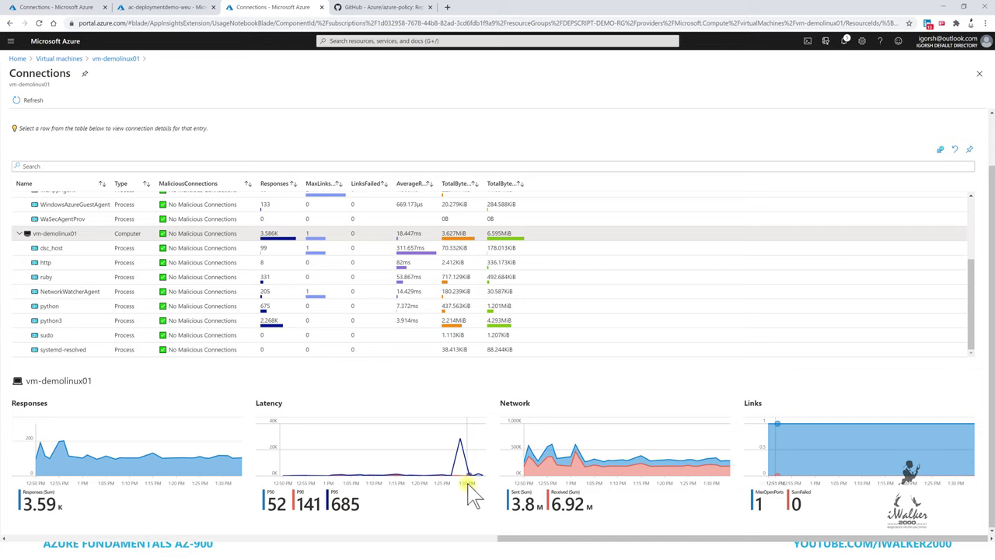
scroll(591, 288, up, 5)
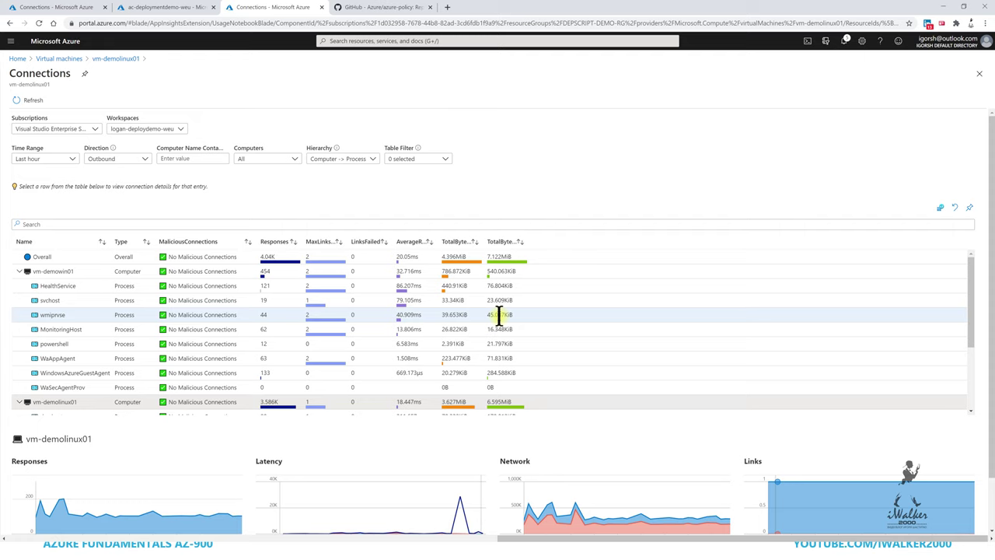
Switch to the admedia365 browser window and view Live Metrics for as-ZAK-admedia365-front and appins-front-atittihad-admedia365-weu.
key(alt+Tab)
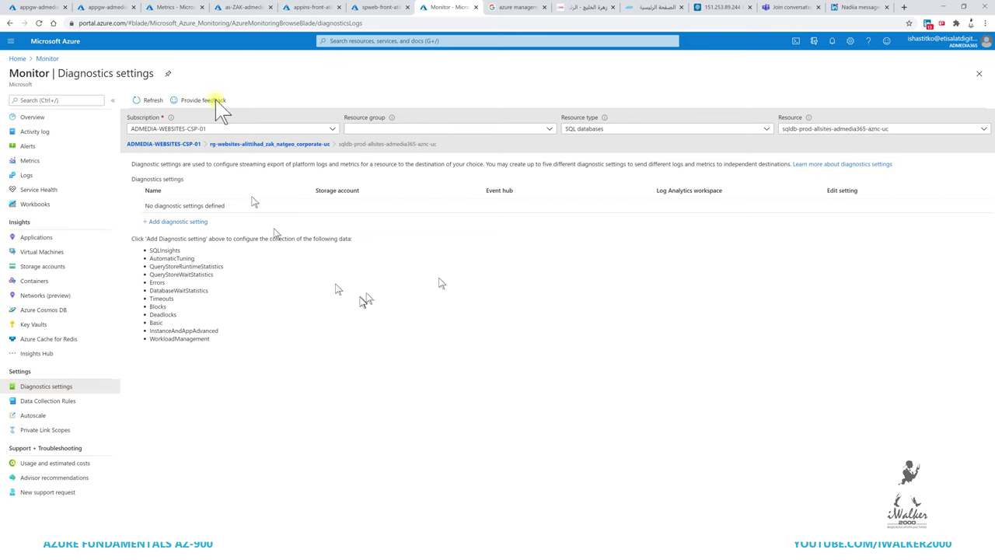
click(247, 10)
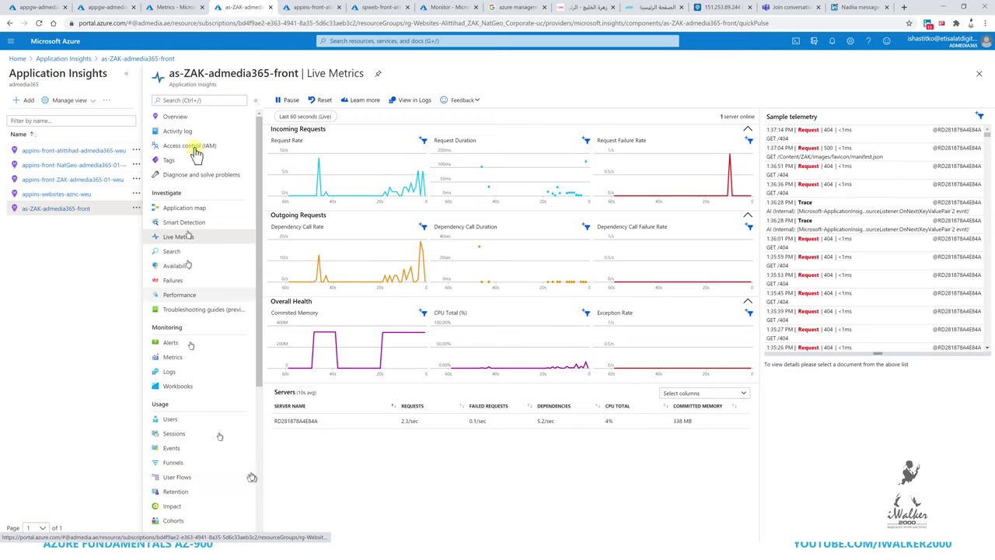
click(300, 7)
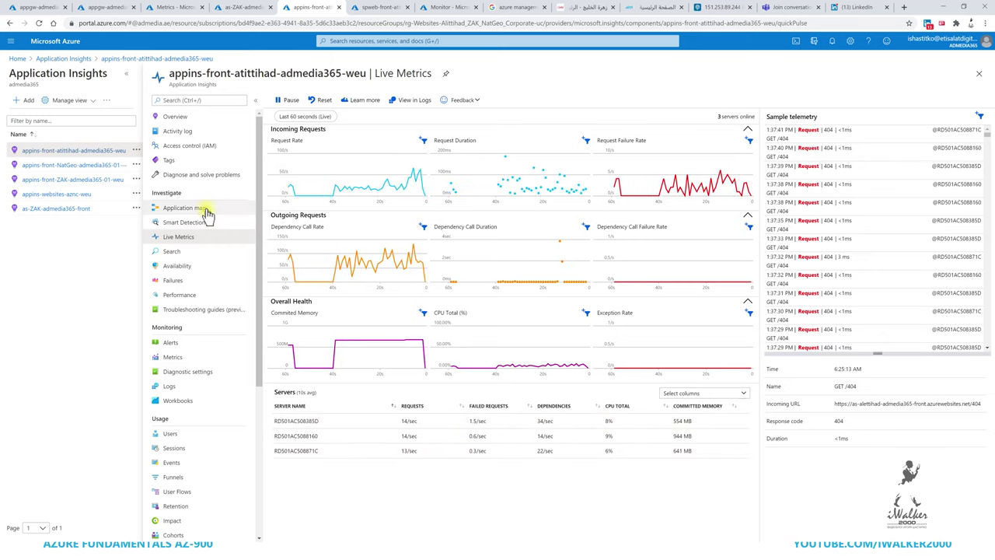
Open the application map of appins-front-atittihad-admedia365-weu, turn off Exclude 4xx, and inspect the as-alettihad-admedia365-front details and the map's dependencies.
click(199, 209)
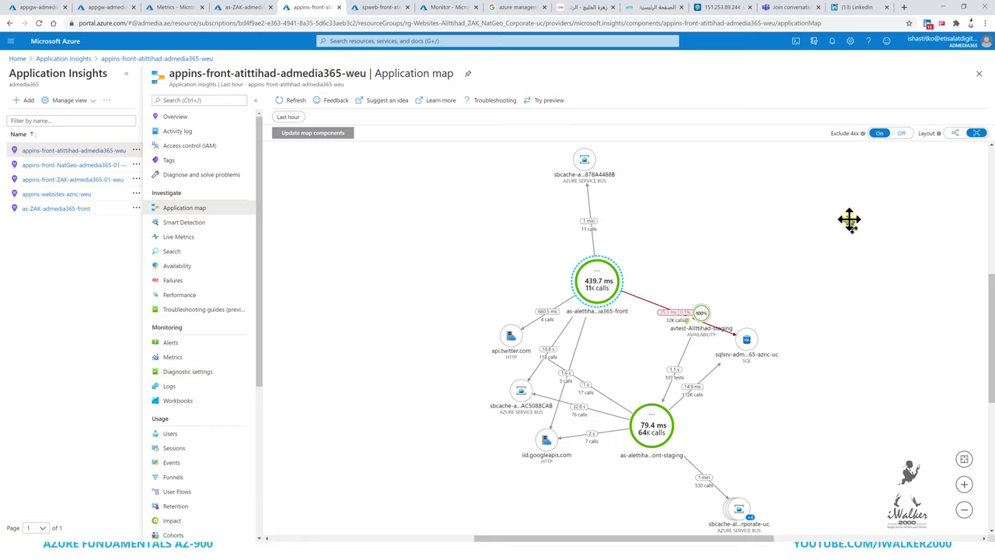
click(900, 133)
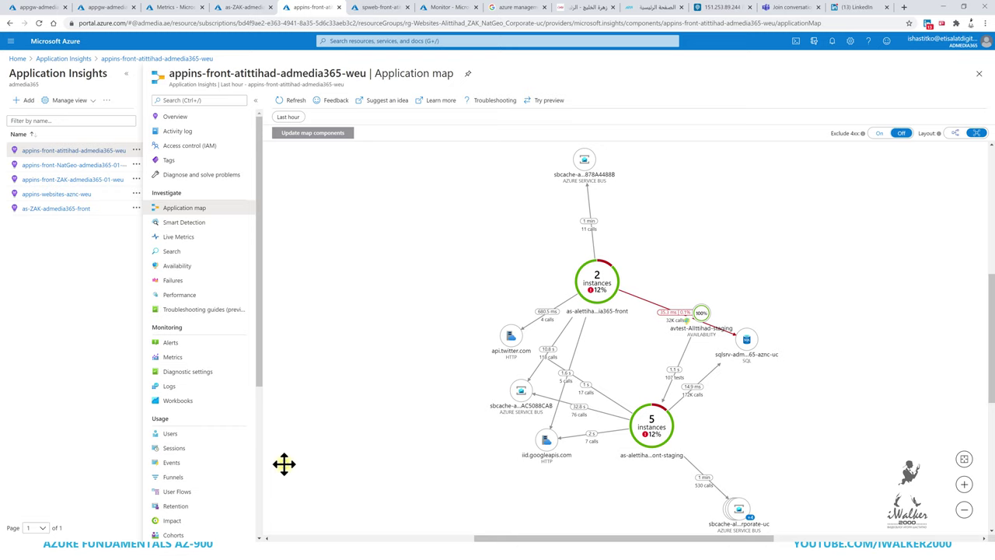
click(600, 286)
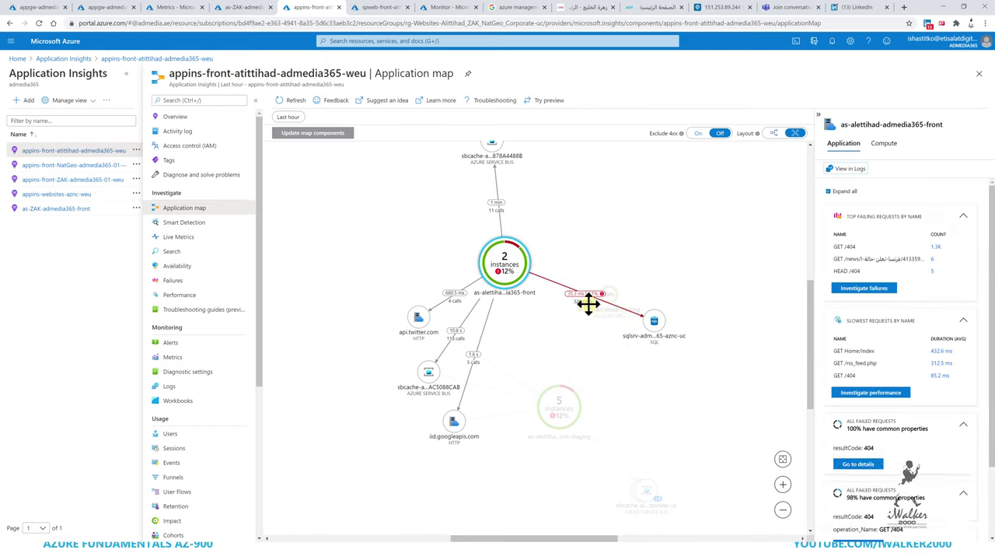
click(691, 262)
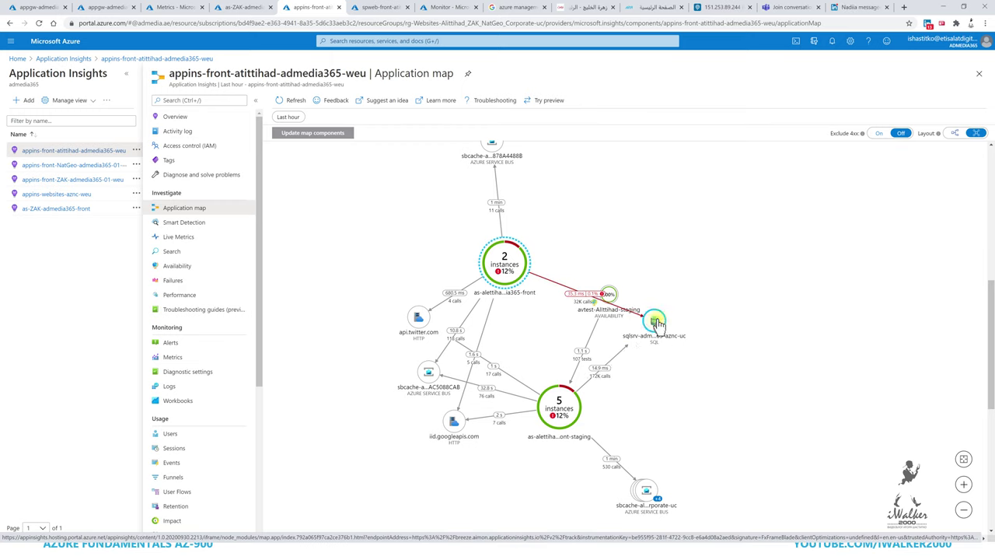
mouse_move(505, 274)
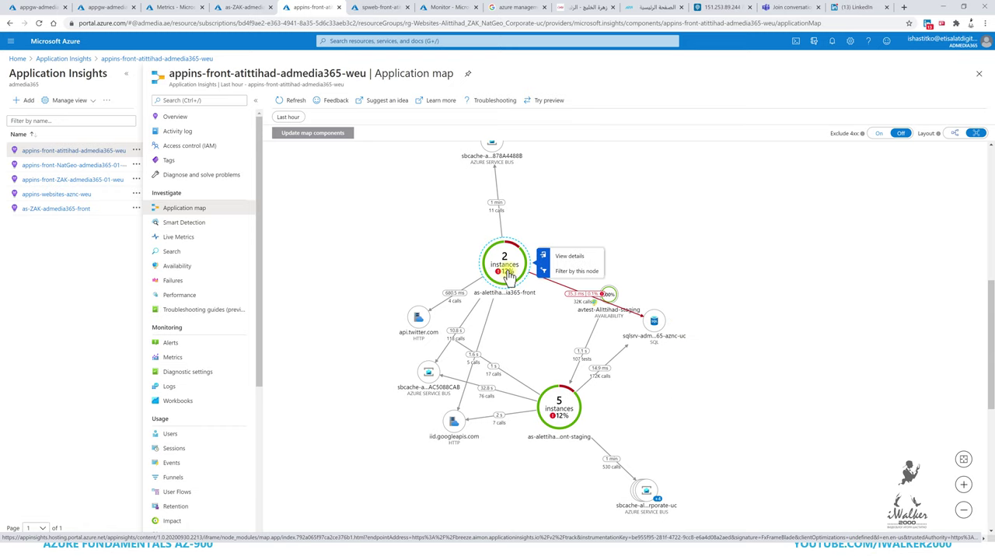
mouse_move(567, 412)
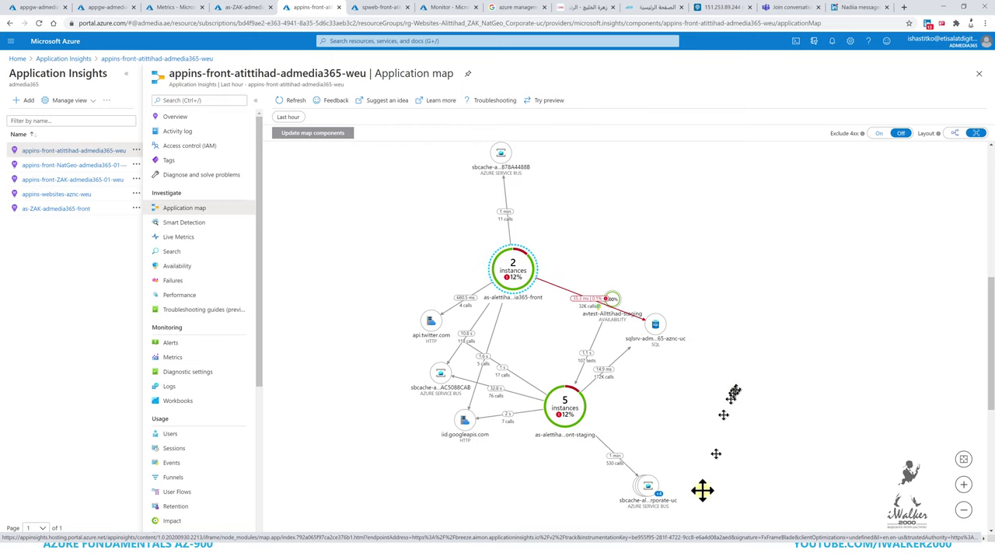
mouse_move(642, 497)
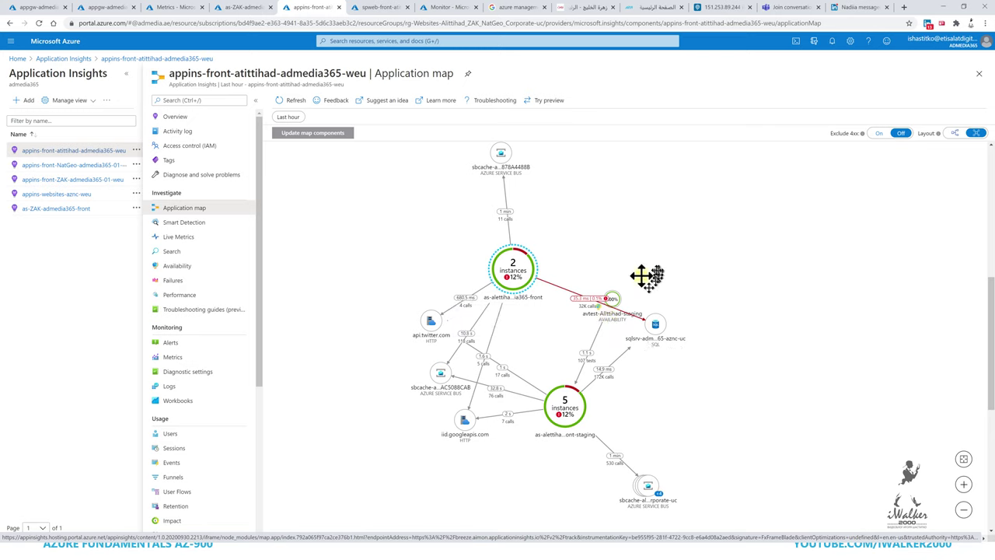
Inspect the avtest-AlIttihad-staging availability test from the map, and open the Availability page with its per-region results expanded.
click(613, 300)
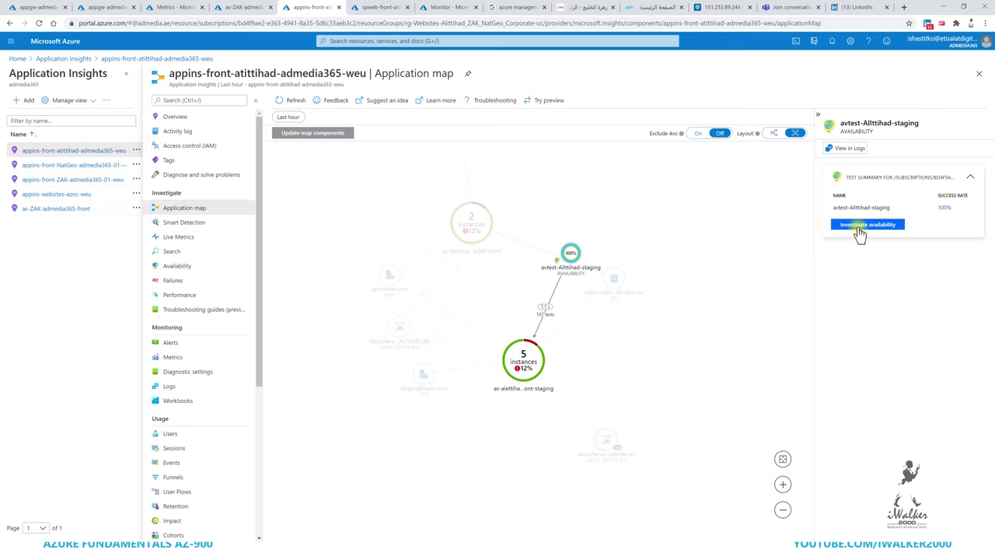
click(860, 230)
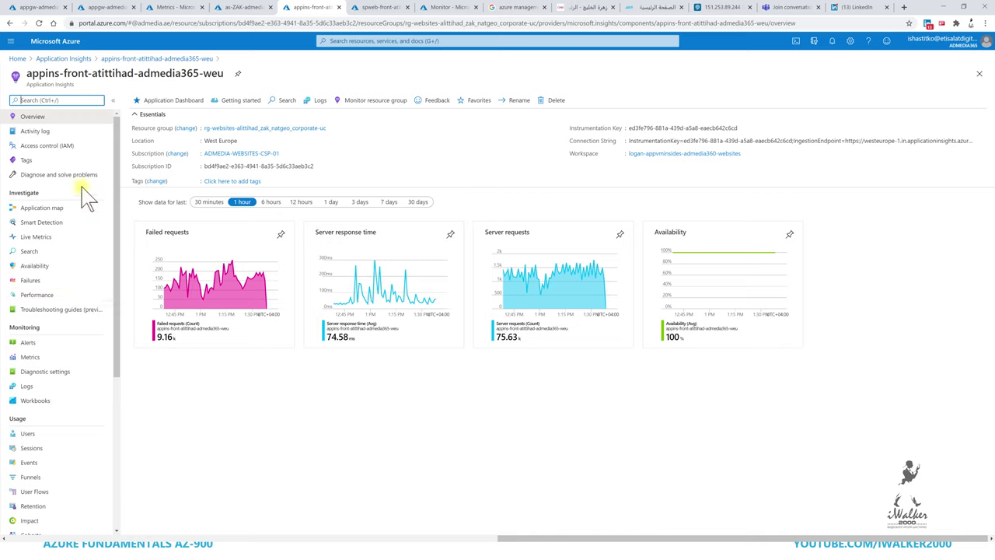
click(9, 23)
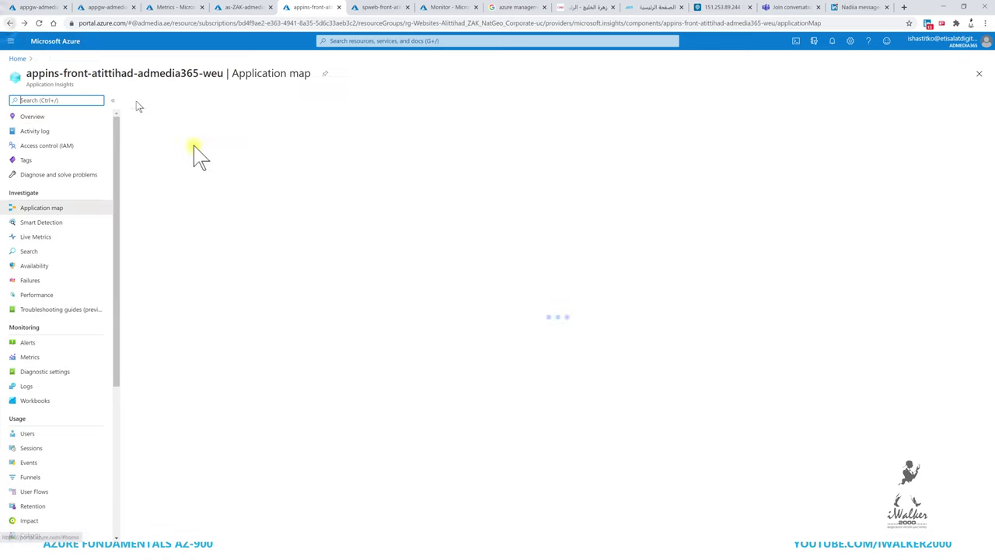
click(43, 266)
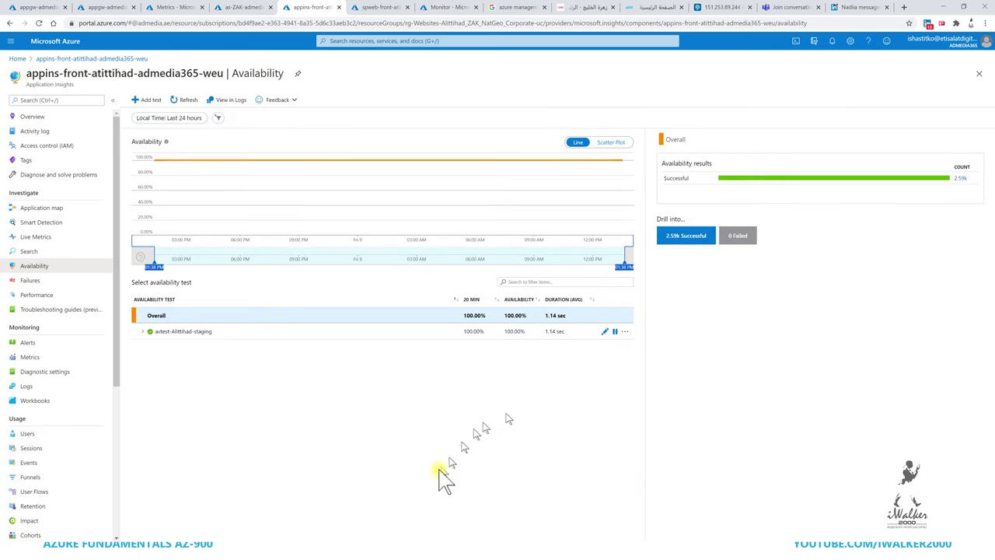
click(143, 332)
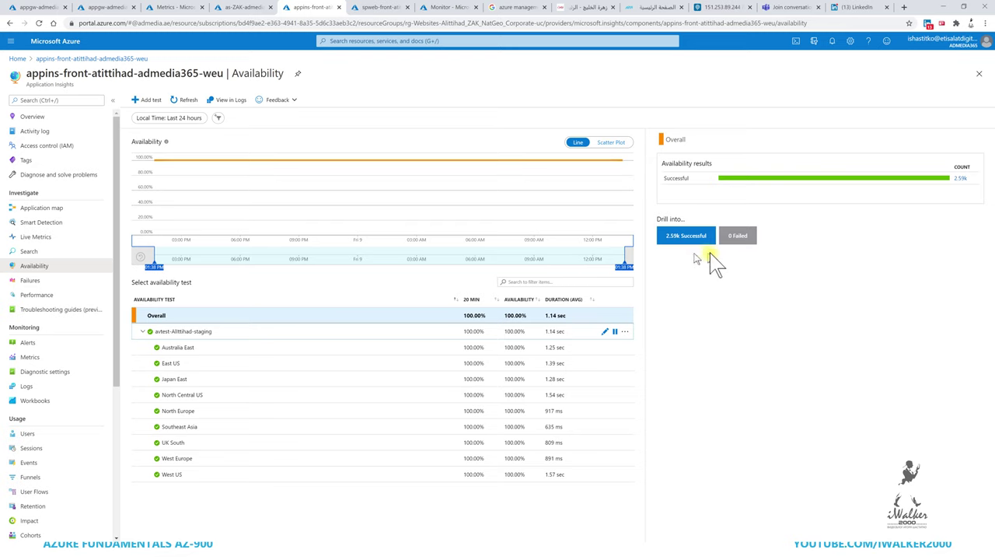
Set the availability results' time range to Last 7 days.
click(222, 116)
click(172, 121)
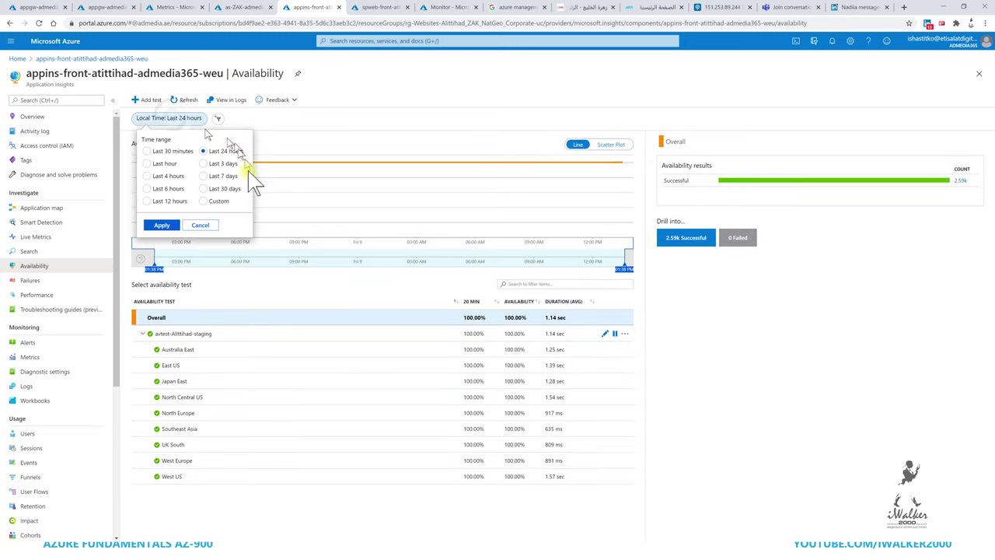
click(215, 177)
click(163, 225)
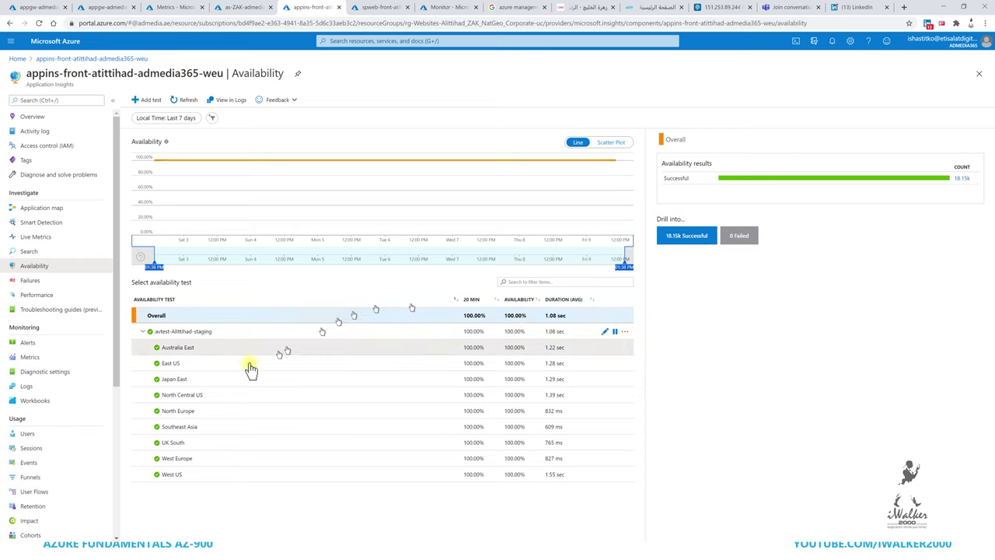
Open the Performance page and compare the duration charts of operations including GET /404, akhbar-rtl.css and GET Home/Index.
click(47, 295)
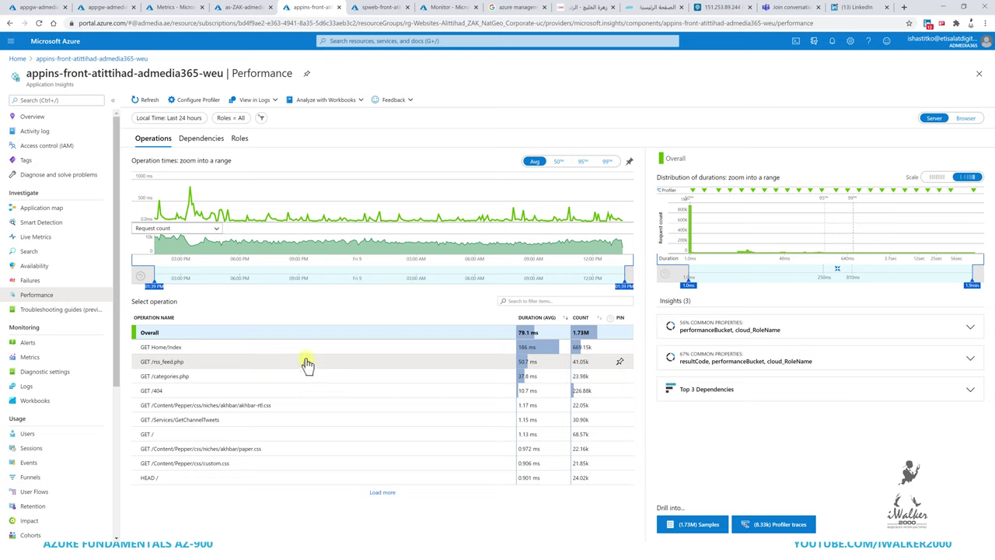
click(307, 364)
click(267, 377)
click(265, 391)
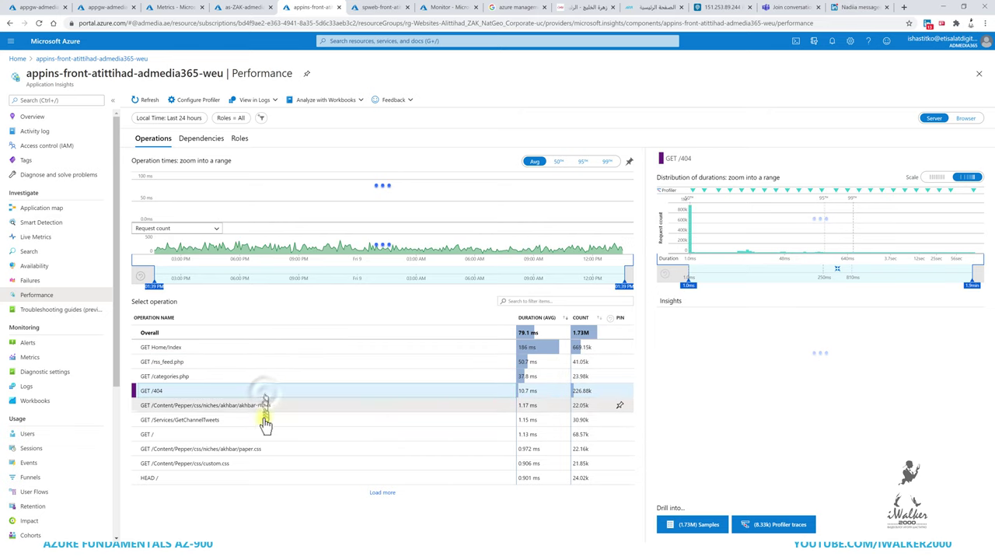
click(194, 406)
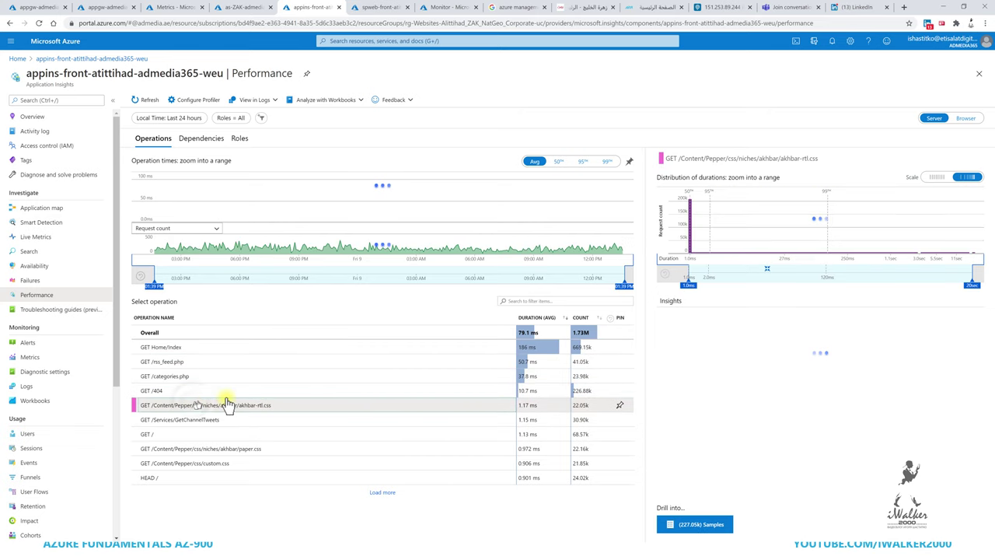
click(203, 377)
click(229, 406)
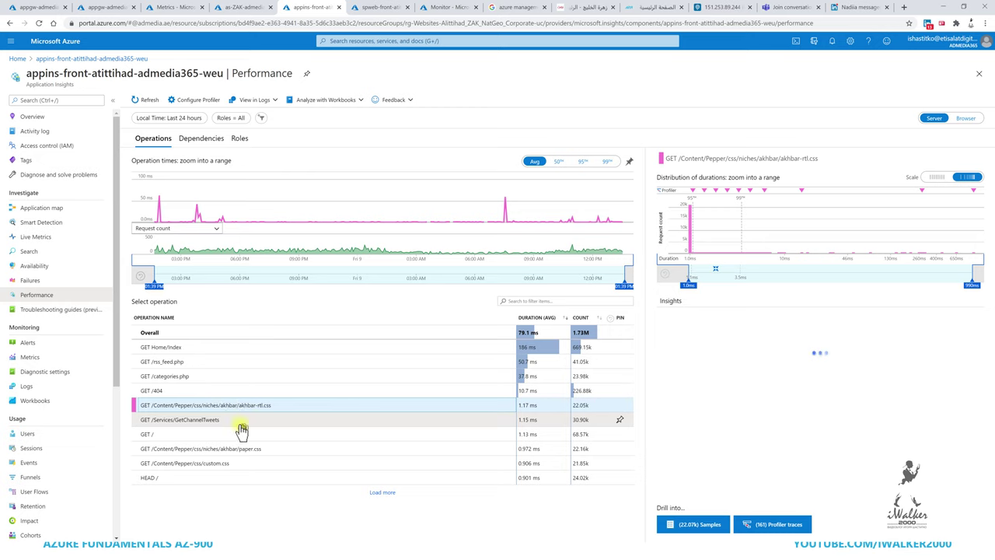
click(242, 426)
click(183, 350)
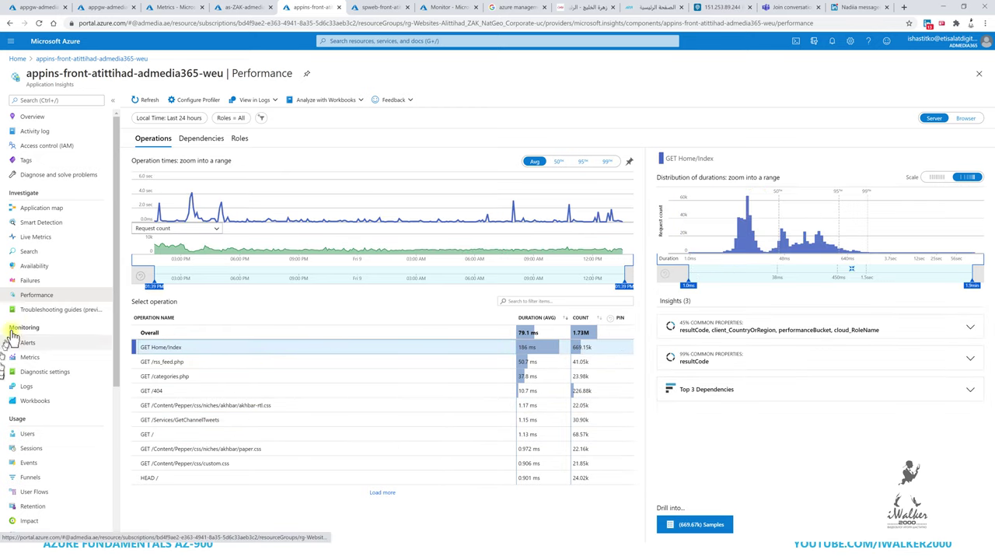
Open the Failures page, drill into response code 500, and open the suggested GET Home/Index sample.
click(31, 282)
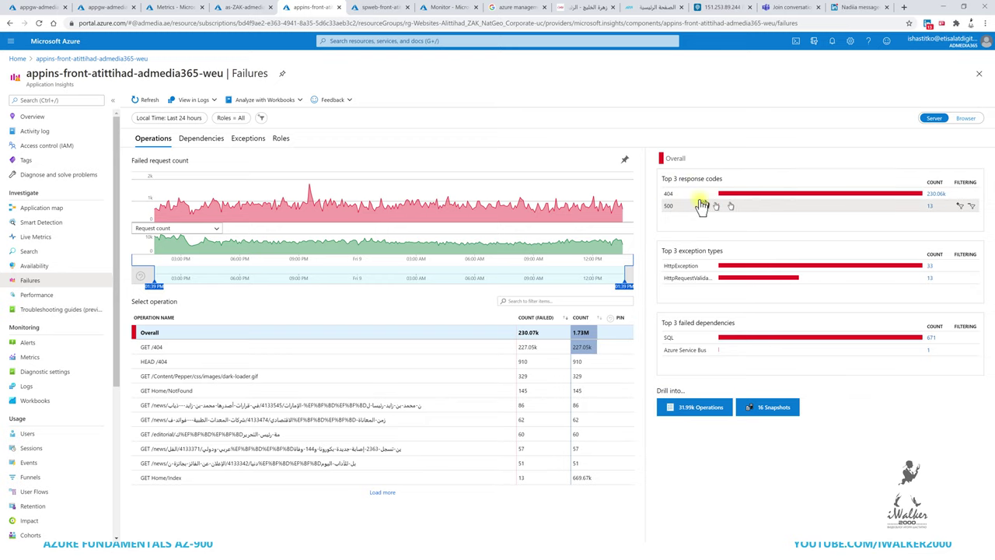
click(933, 209)
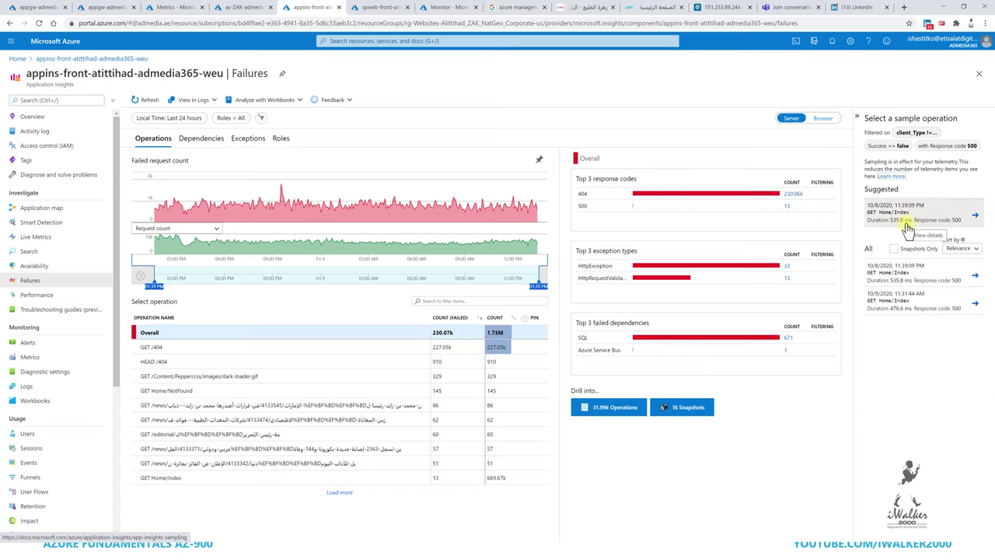
click(908, 227)
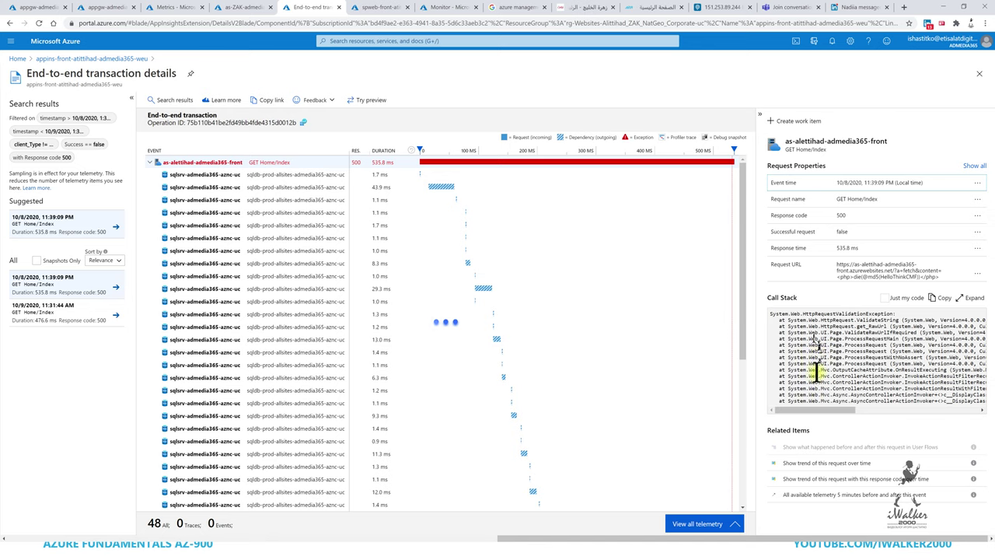
Examine the sample's call stack and end-to-end transaction timeline, and return to appins-front-atittihad-admedia365-weu.
drag(801, 410, 739, 404)
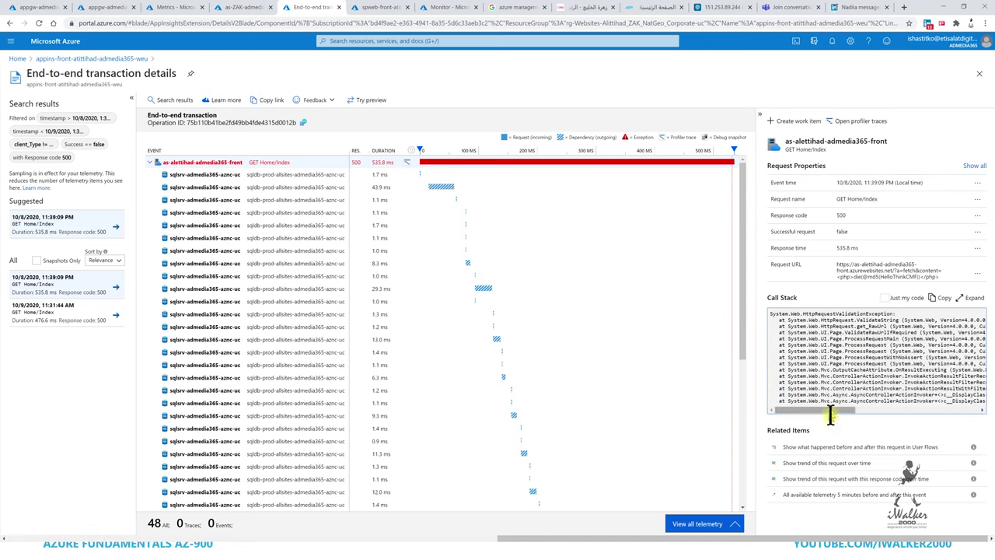
drag(831, 410, 945, 412)
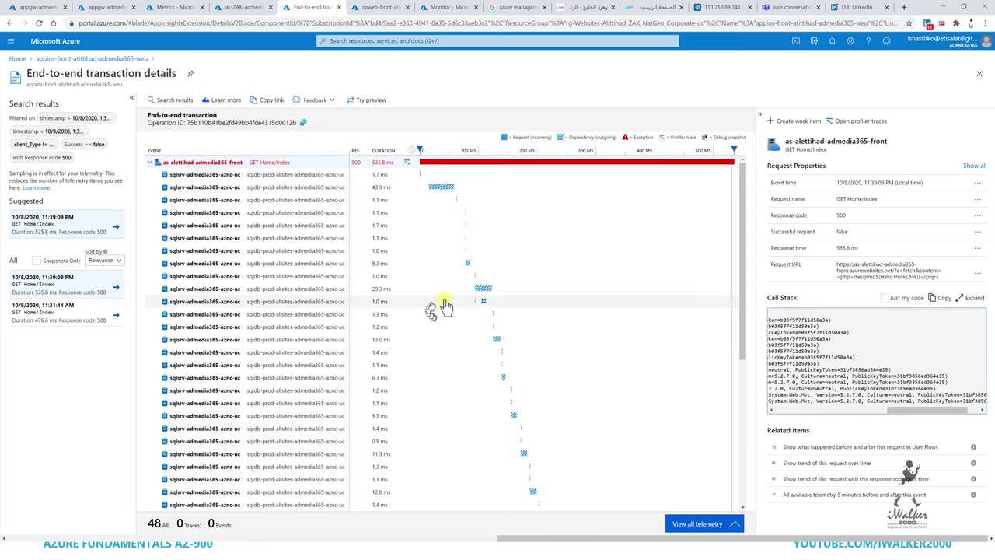
scroll(514, 305, down, 3)
scroll(519, 305, up, 3)
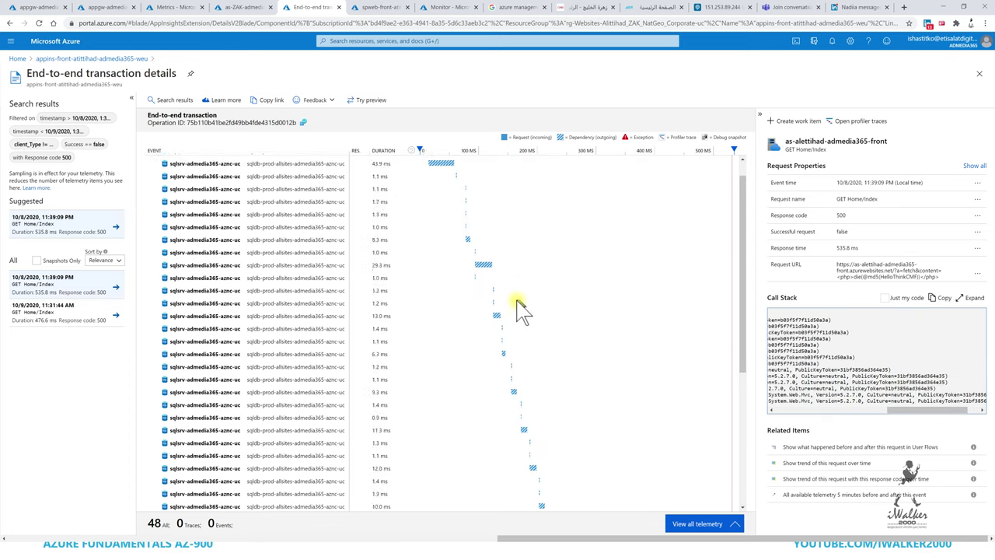
click(138, 59)
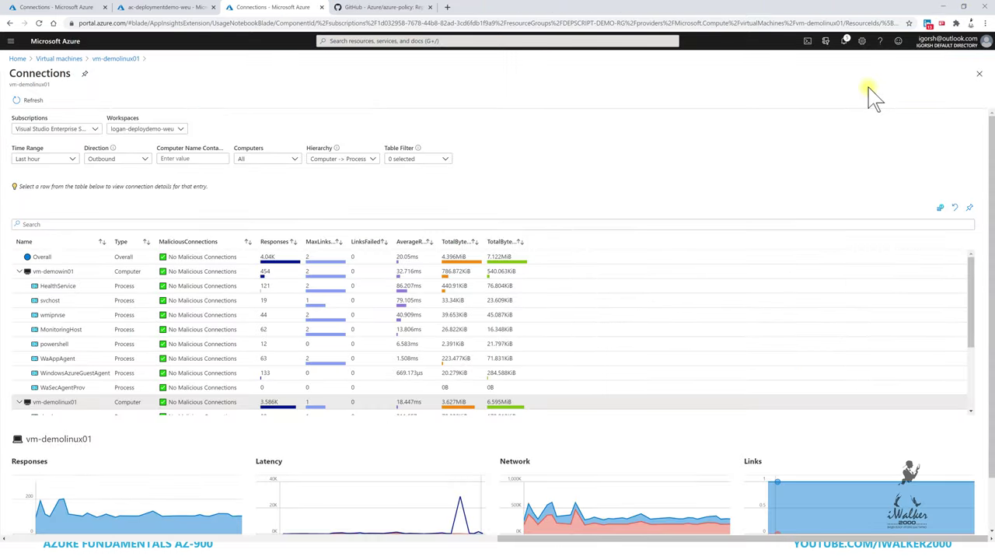
Switch back to the admedia365 window and preview the AzureMetrics table's data columns in the appgw-admedia365-instance01-uc logs, closing the preview when done.
key(alt+Tab)
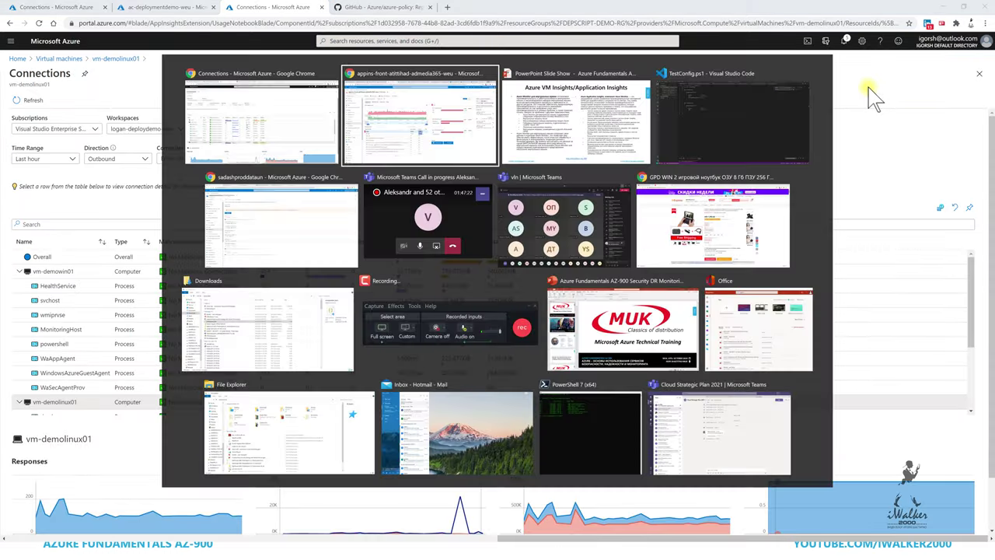
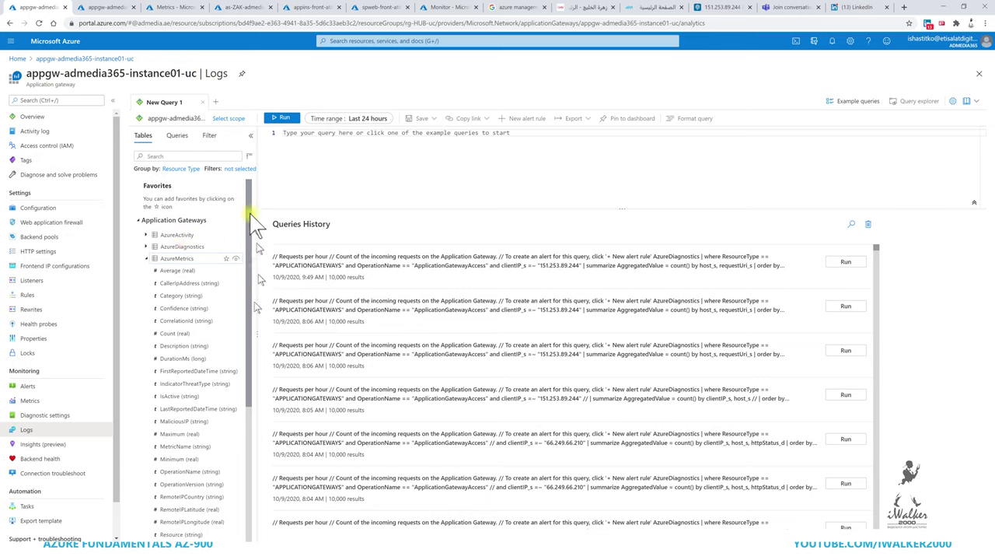
click(238, 259)
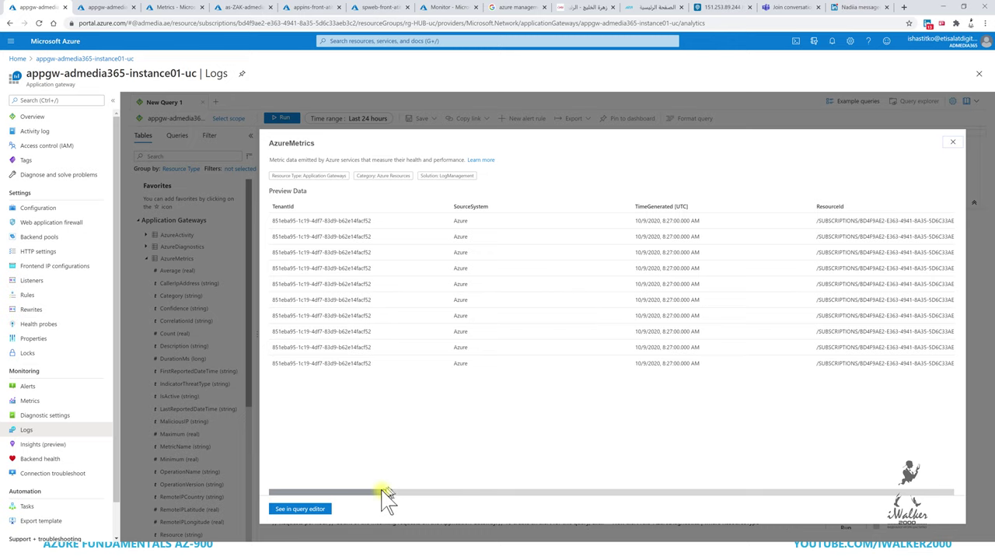
drag(381, 493, 702, 471)
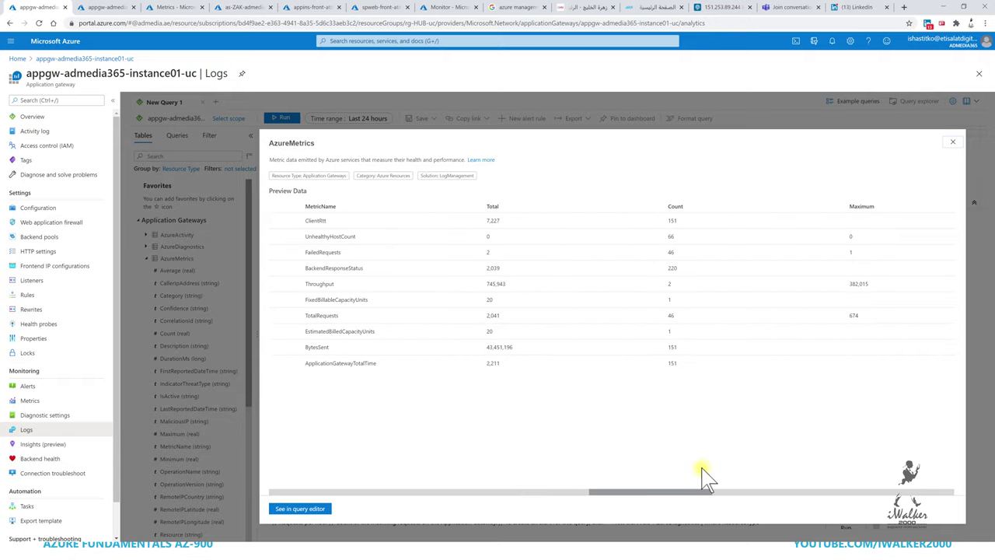
drag(702, 476, 964, 389)
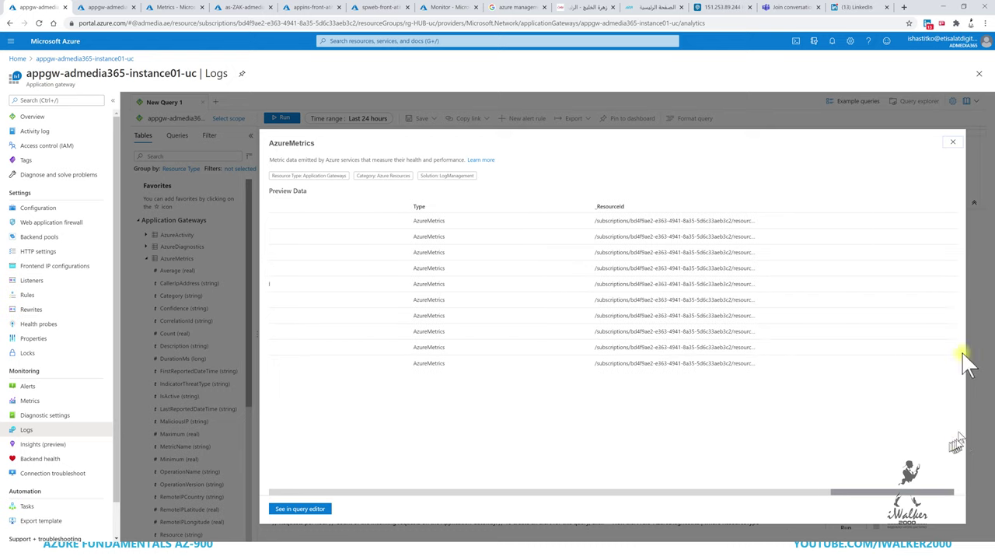
click(954, 143)
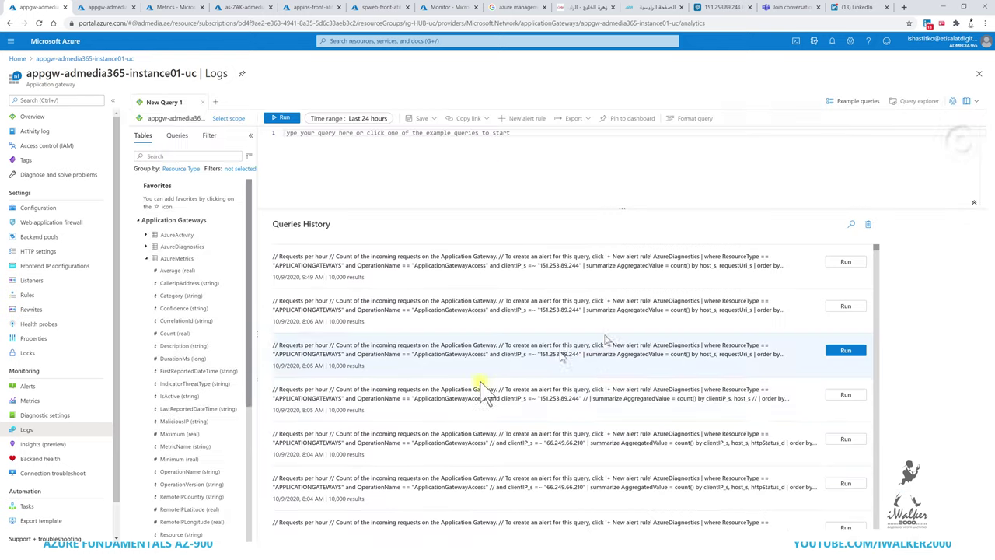
Collapse the AzureMetrics columns, expand the AzureDiagnostics table, and examine its available columns, including requestUri_s, serverStatus_s and timeTaken_d.
click(145, 259)
click(145, 246)
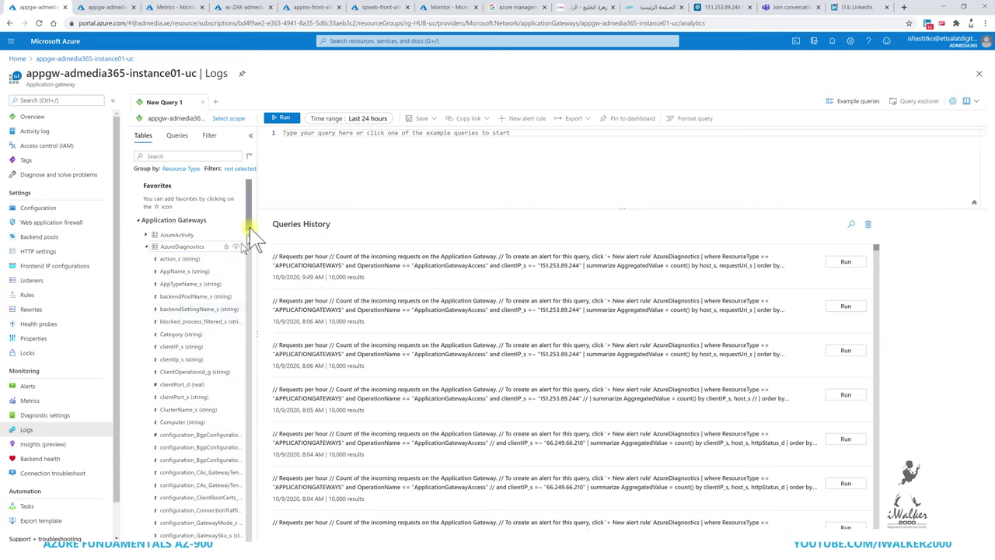
scroll(210, 335, down, 15)
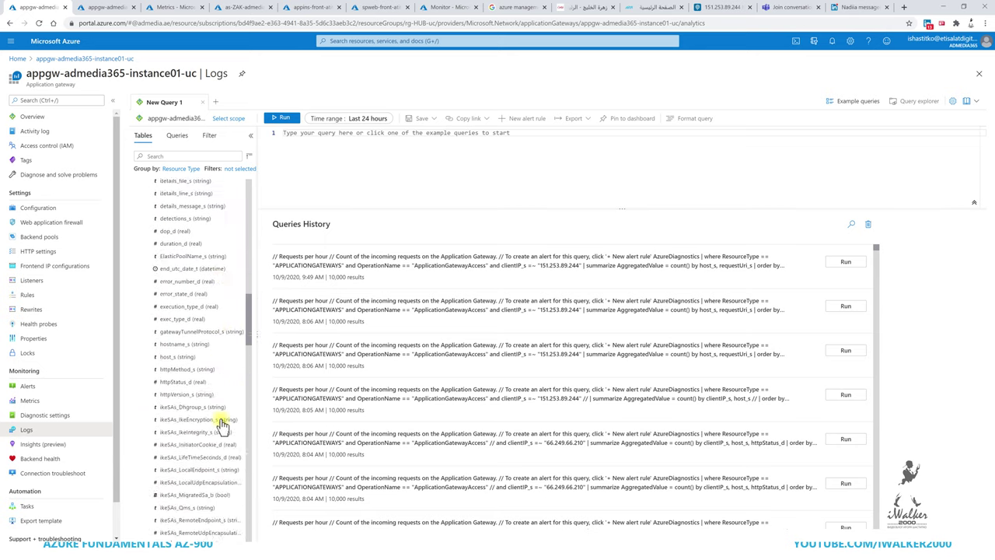
scroll(222, 423, down, 10)
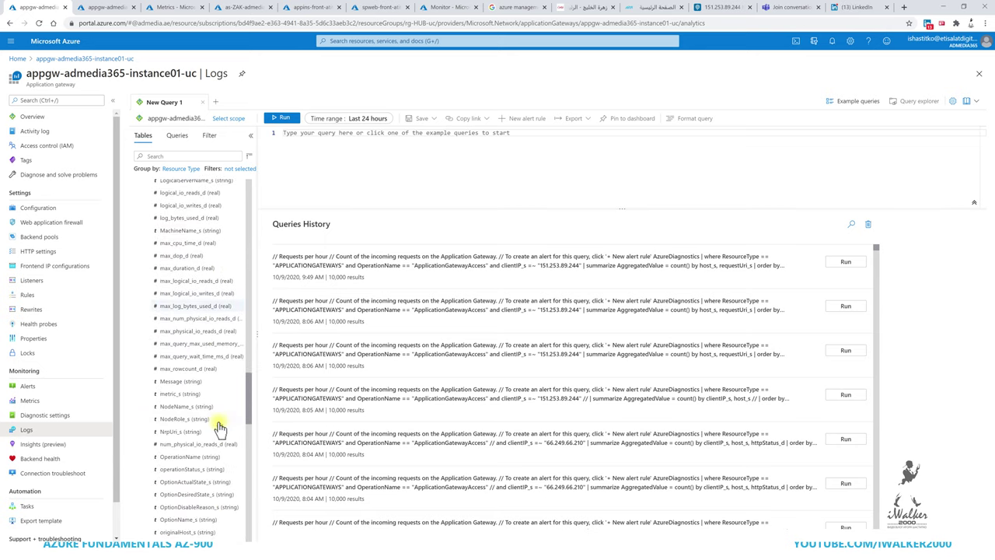
scroll(220, 426, down, 7)
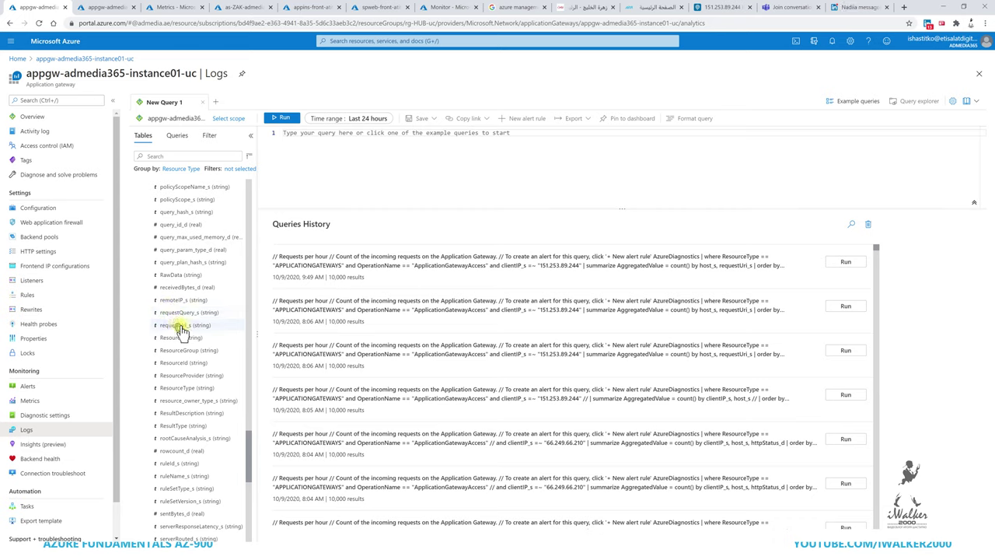
scroll(238, 429, down, 3)
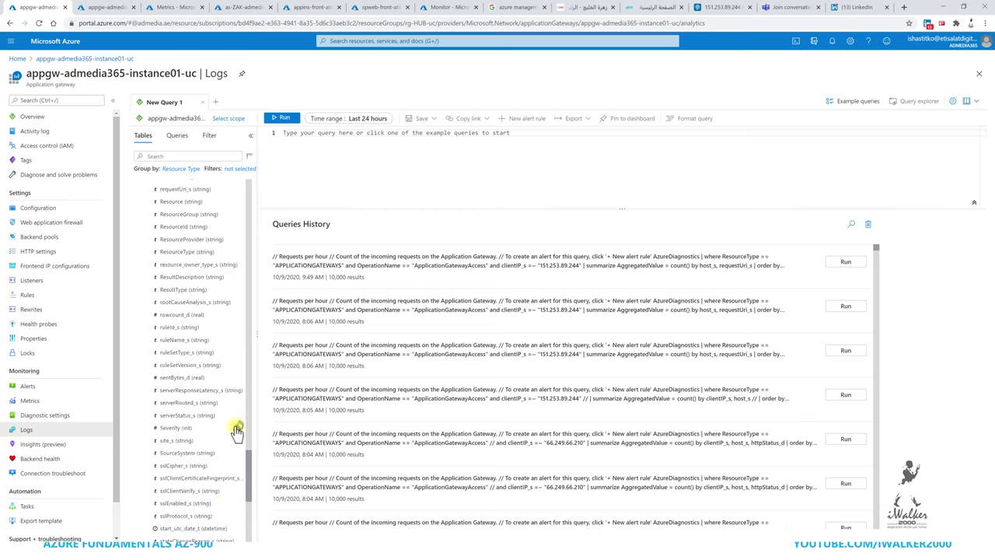
scroll(200, 441, down, 3)
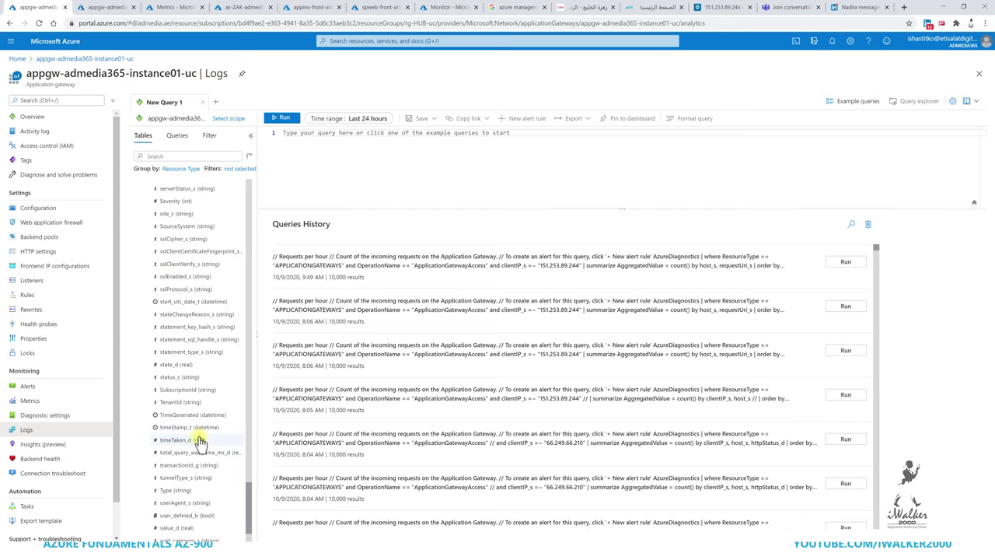
scroll(203, 465, up, 20)
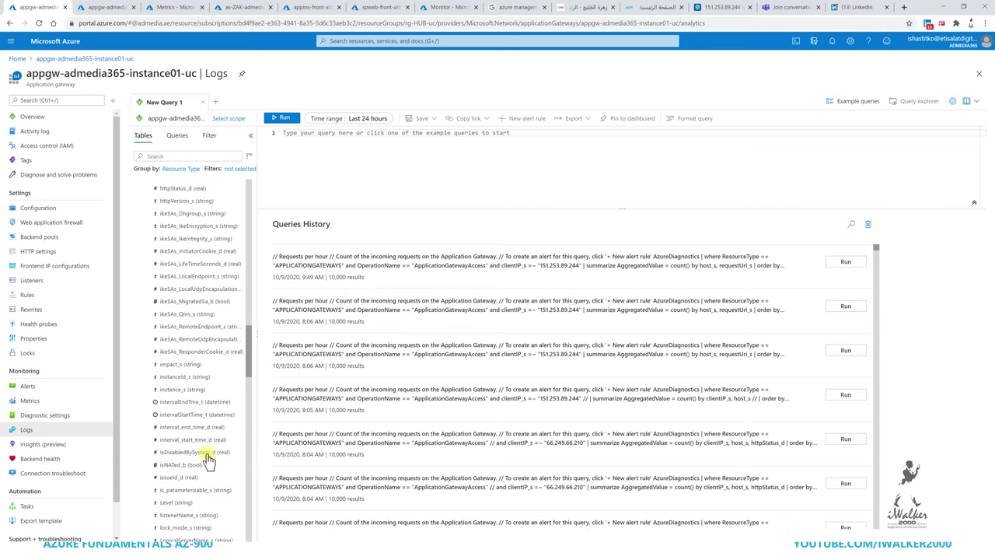
scroll(206, 463, up, 8)
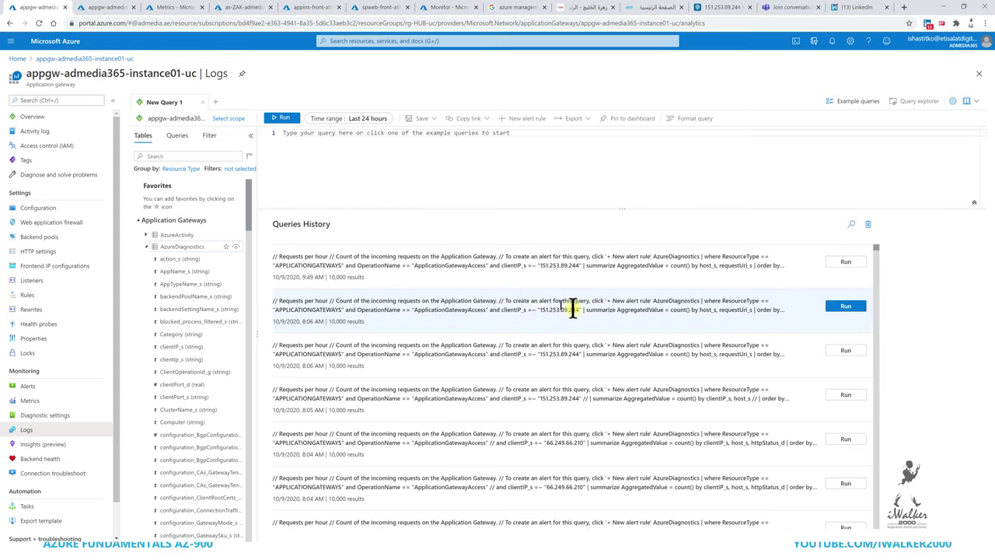
Run the past query counting Blocked ApplicationGatewayFirewallLog entries from the last 2h by requestUri_s, and enlarge the query editor area.
scroll(622, 354, down, 4)
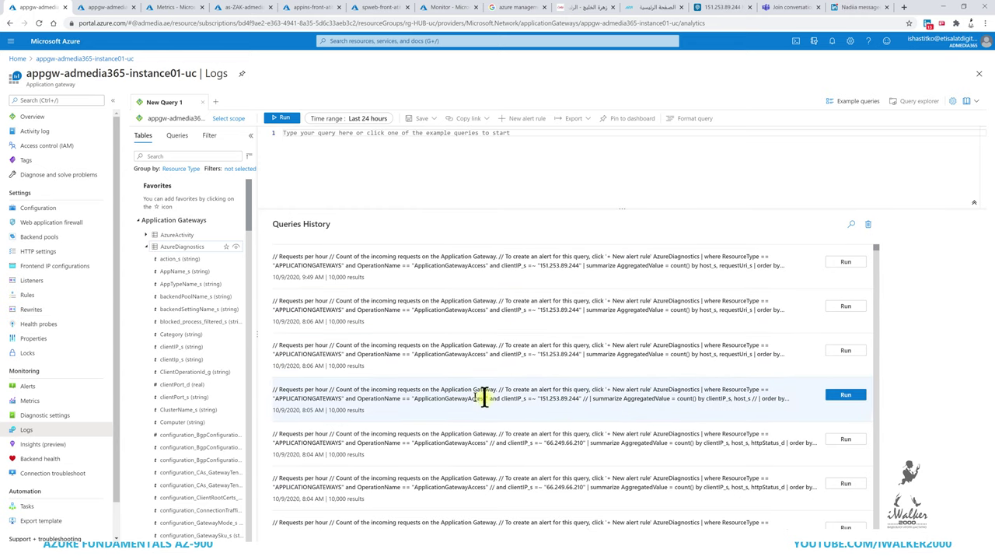
scroll(562, 389, down, 3)
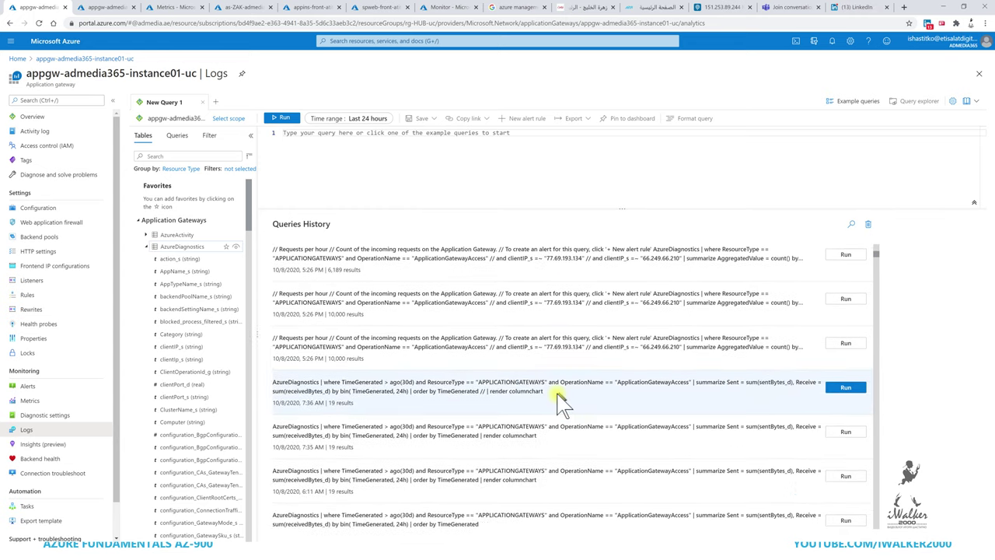
scroll(542, 404, down, 6)
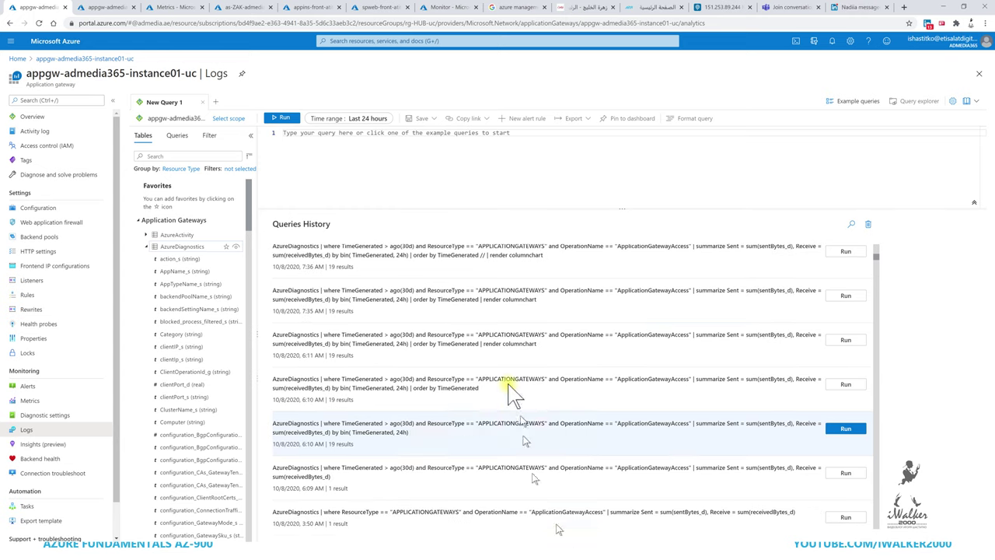
scroll(541, 405, down, 8)
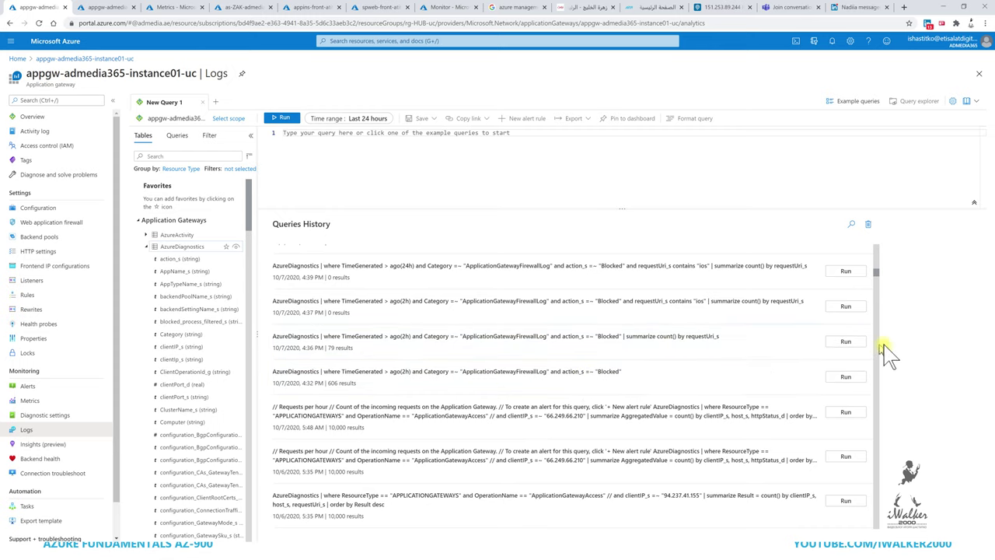
click(854, 343)
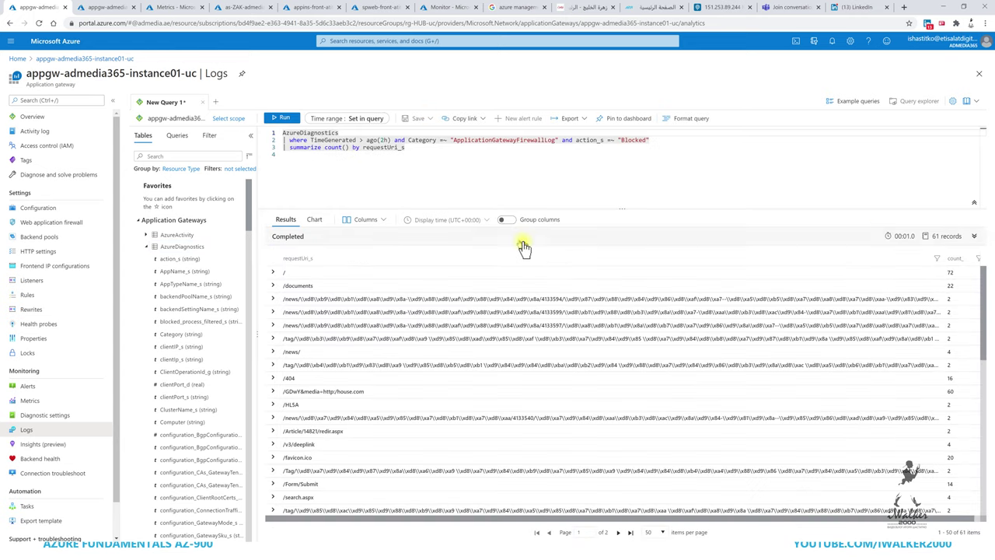
drag(493, 210, 495, 255)
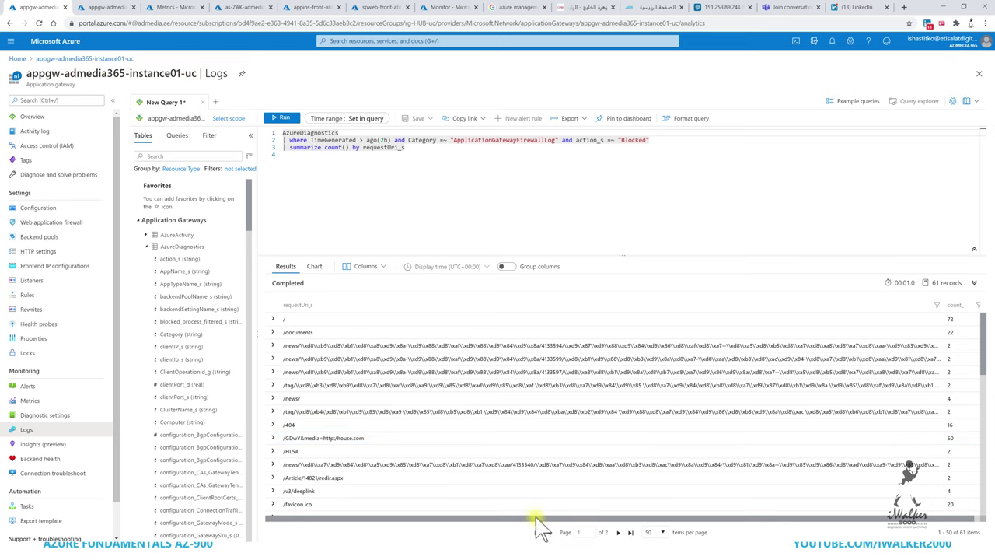
drag(537, 517, 486, 519)
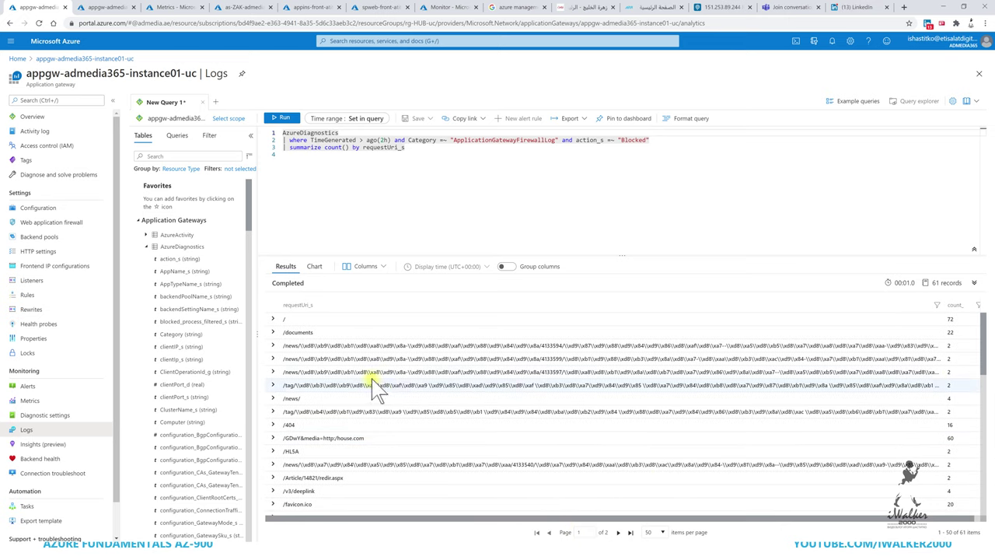
Append "| render barchart" to the blocked-requests query and run it.
click(404, 149)
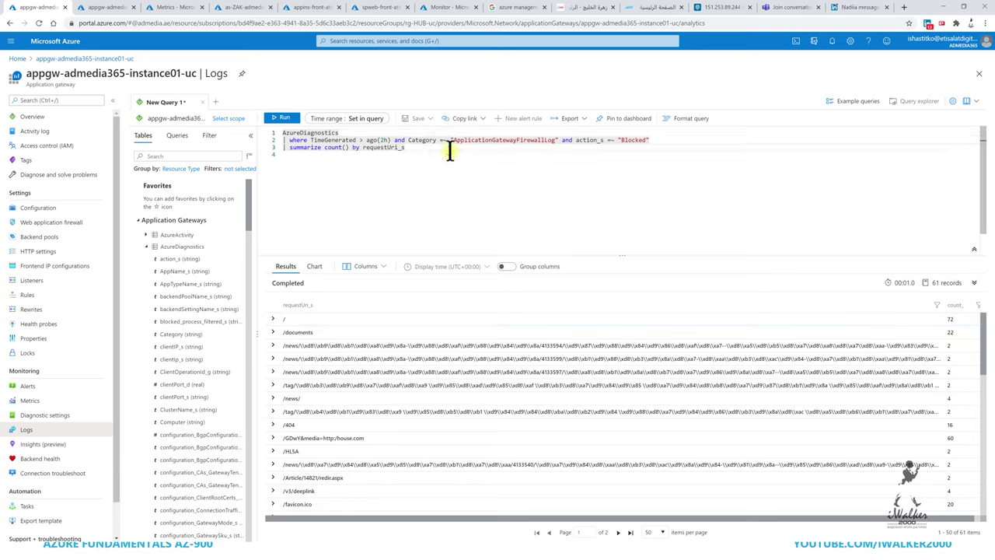
key(Return)
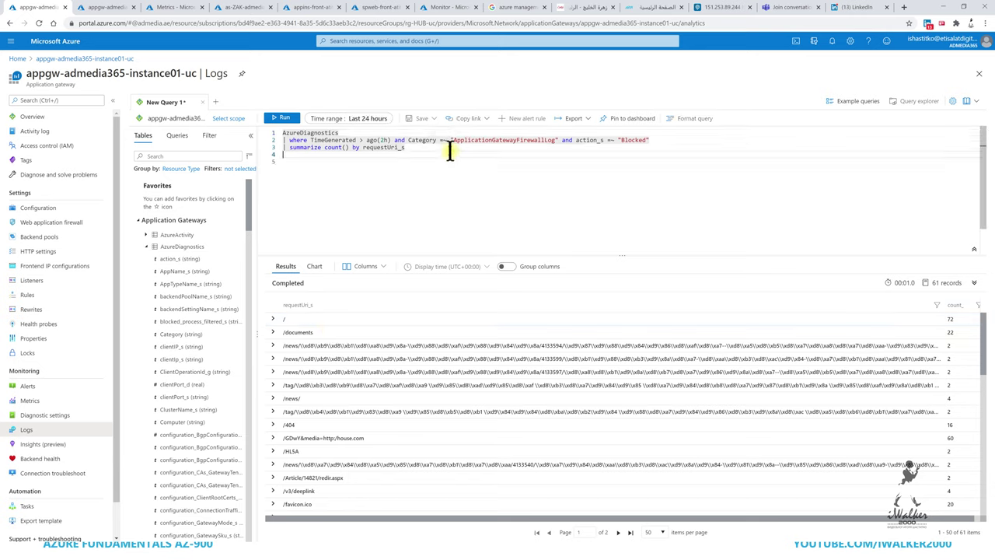
text(| re)
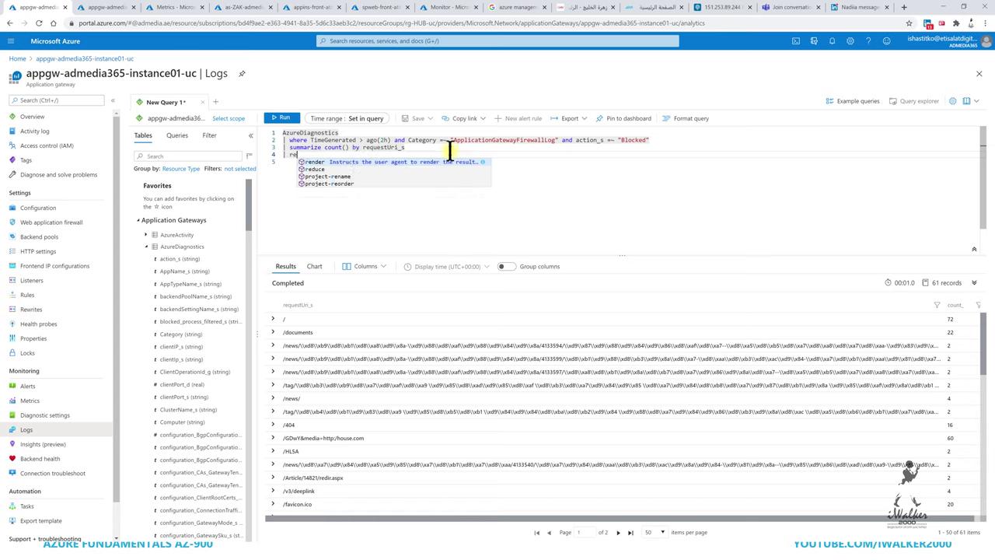
key(Tab)
key(Down)
key(Down)
key(Down)
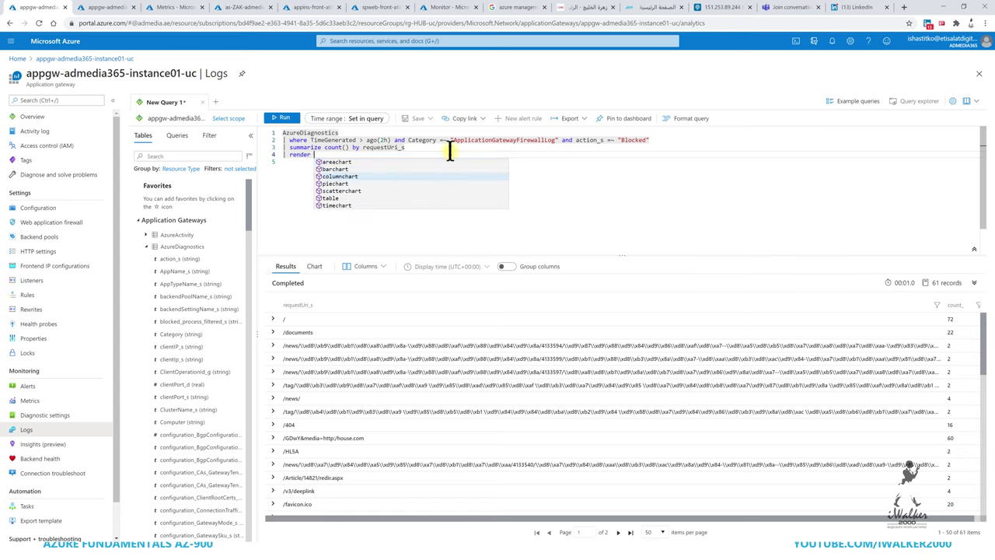
key(Up)
key(Up)
key(Down)
key(Tab)
key(BackSpace)
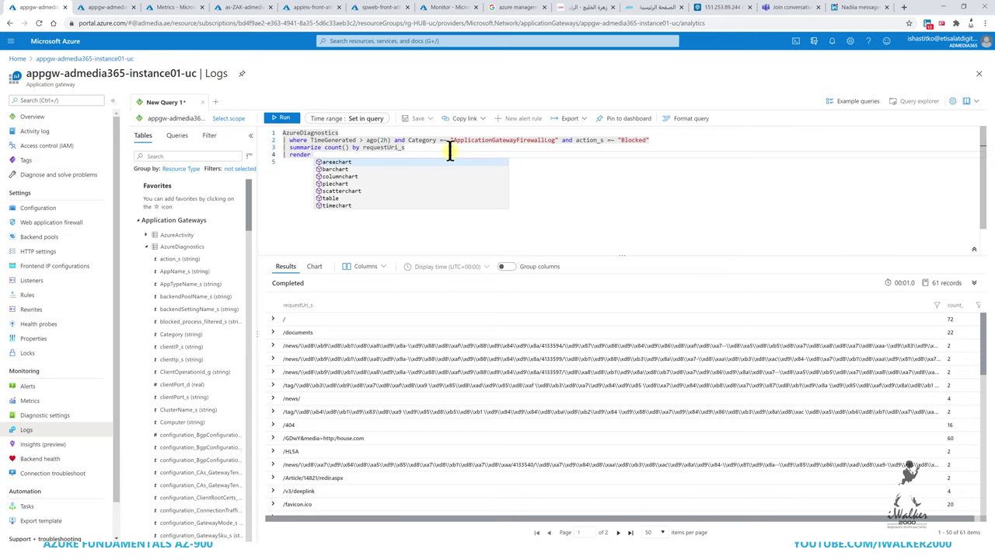
click(372, 170)
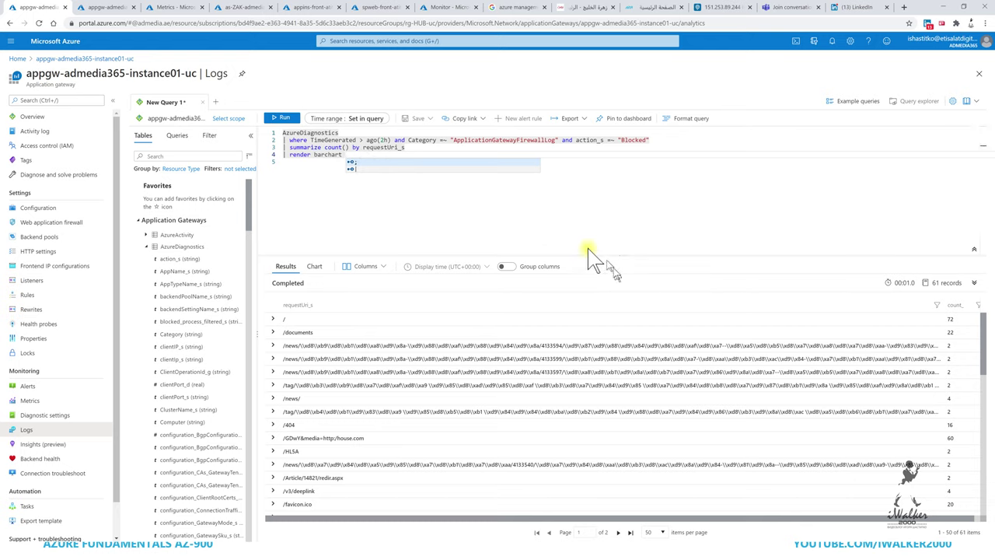
click(482, 211)
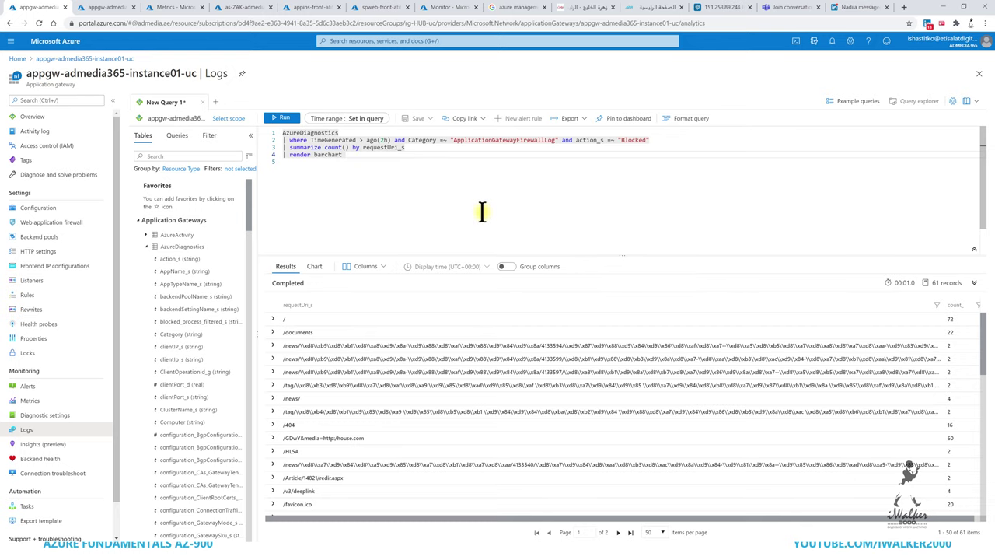
click(280, 117)
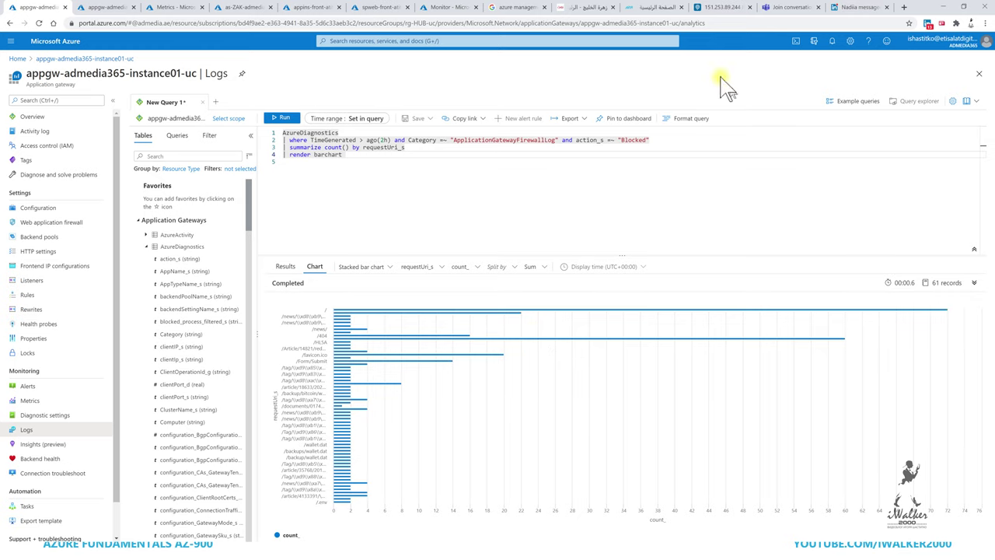
Examine the blocked-request counts per requestUri_s in the bar chart, including /news/, /indices/ar/search and the wallet.dat paths.
mouse_move(764, 324)
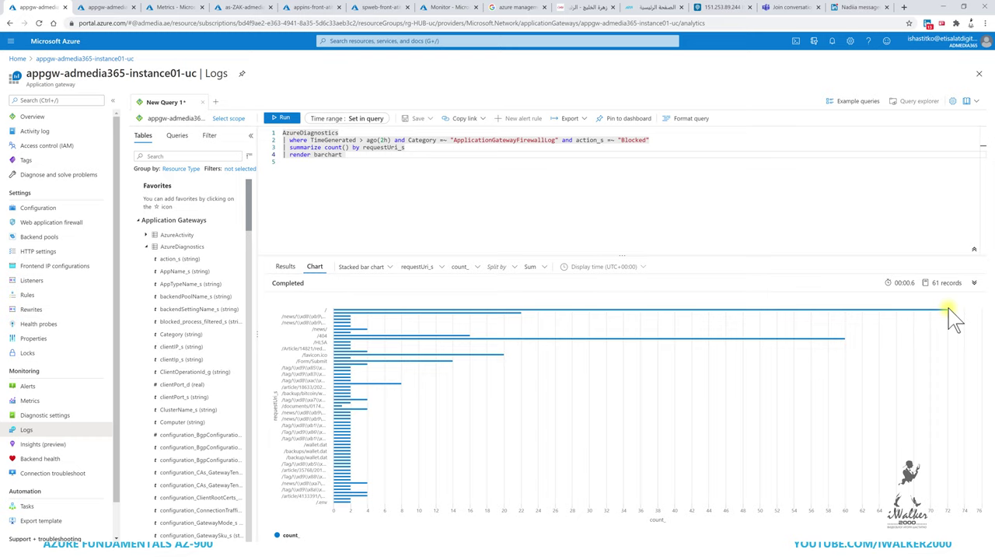
mouse_move(947, 312)
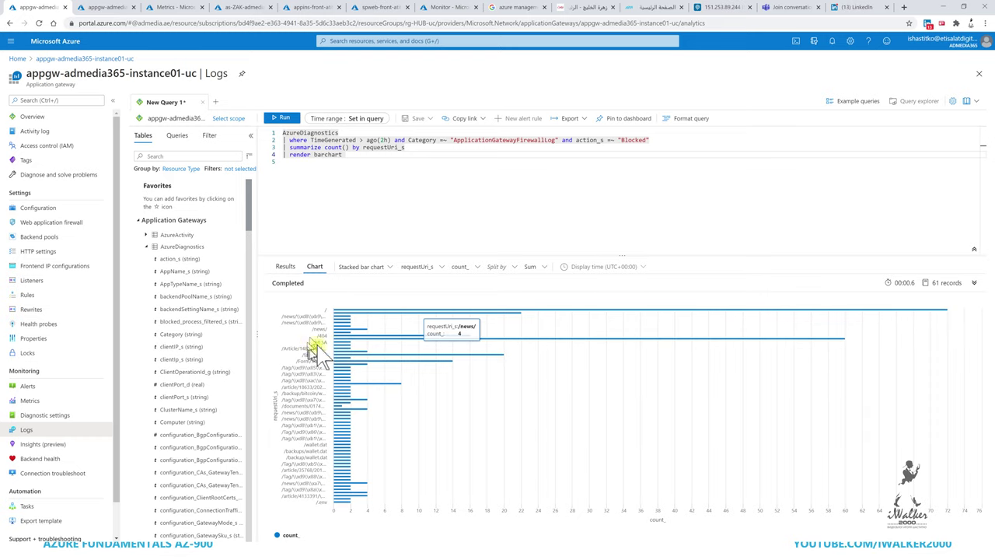
mouse_move(336, 322)
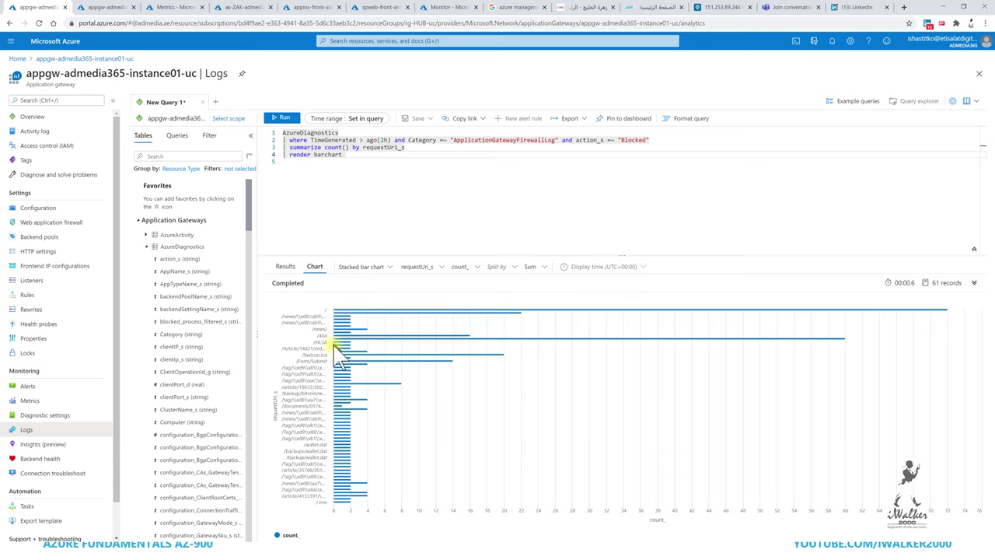
mouse_move(342, 352)
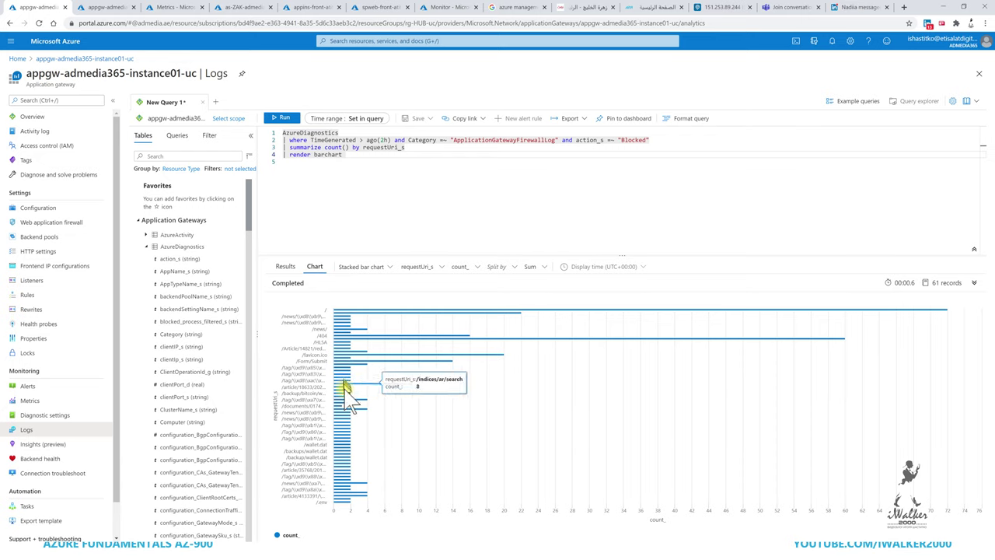
mouse_move(347, 447)
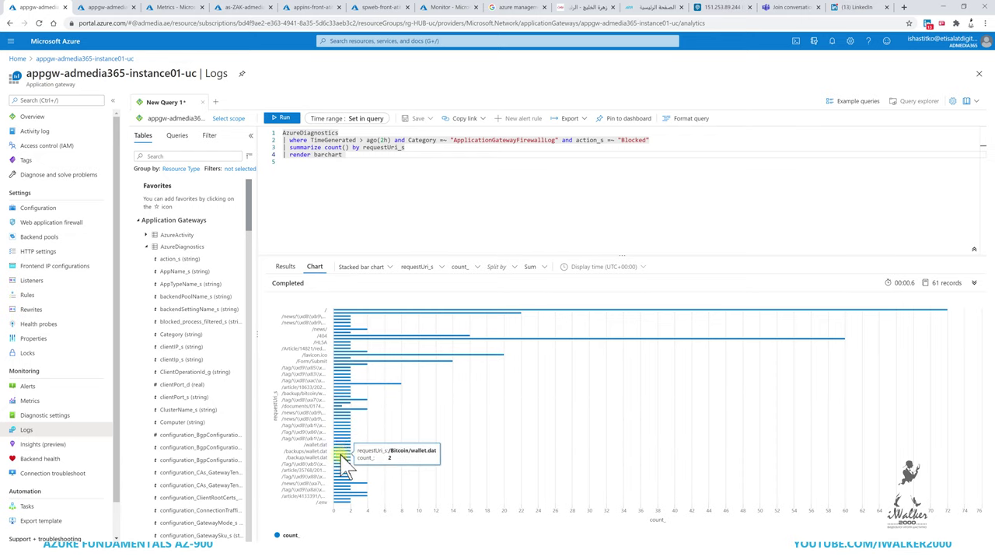
mouse_move(346, 475)
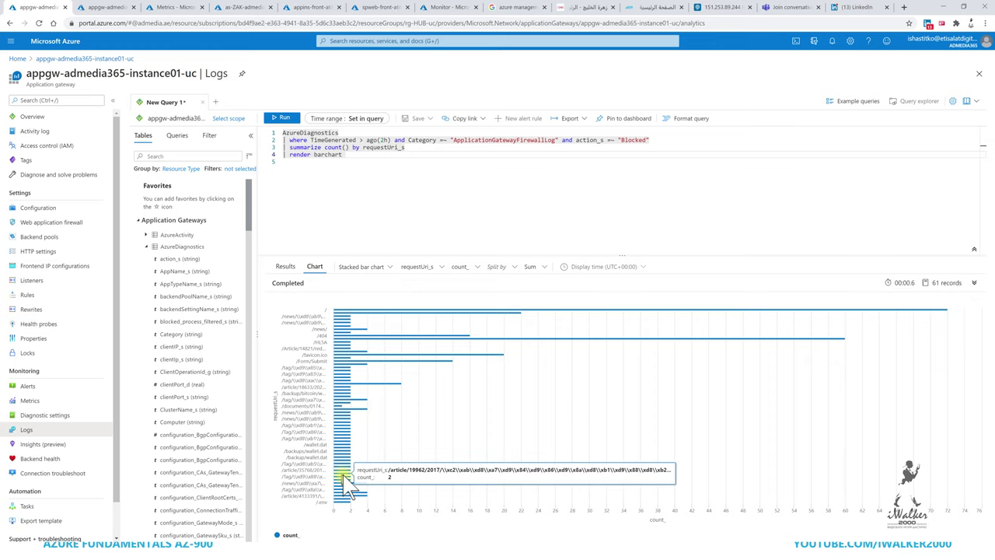
mouse_move(340, 502)
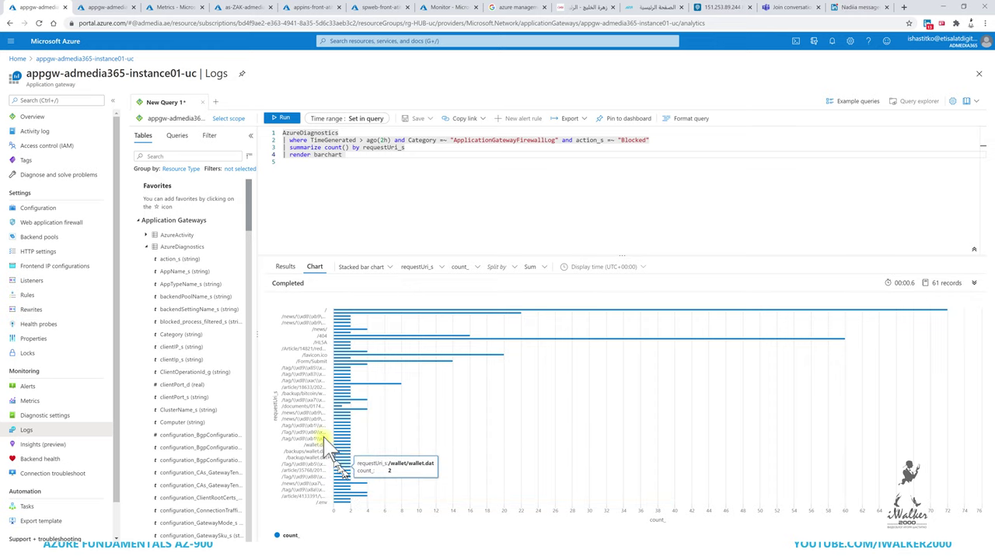
mouse_move(340, 410)
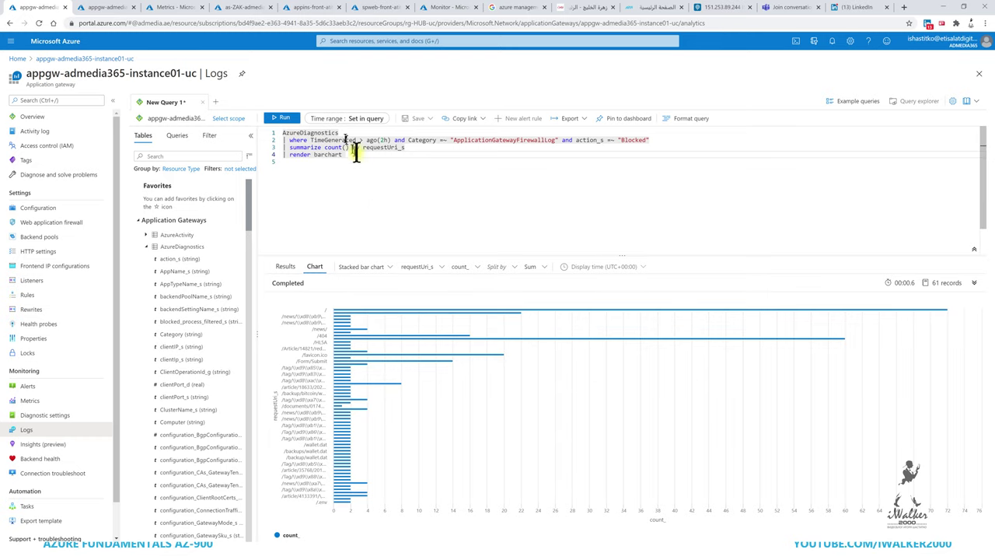
Change the query's summarize grouping from requestUri_s to clientIp_s.
click(441, 150)
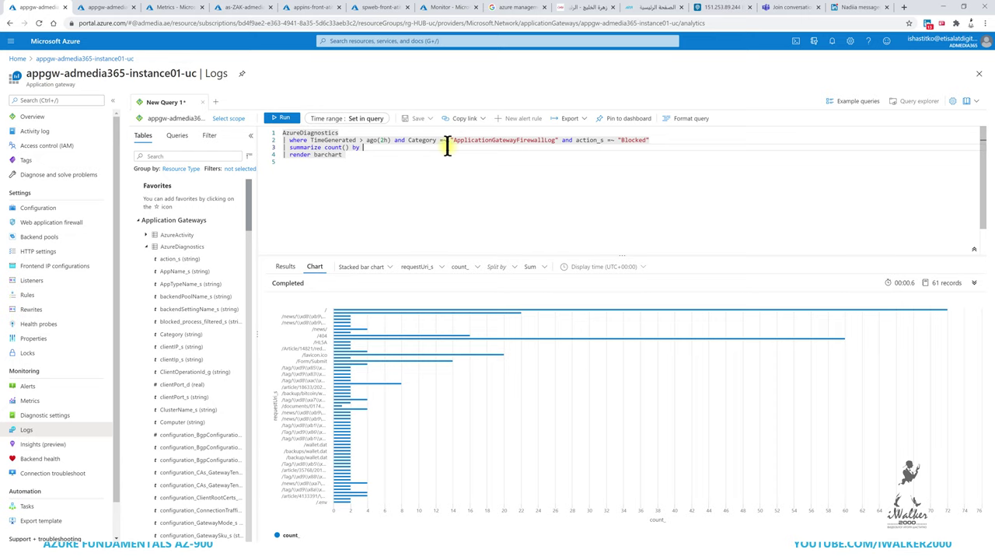
text(cli)
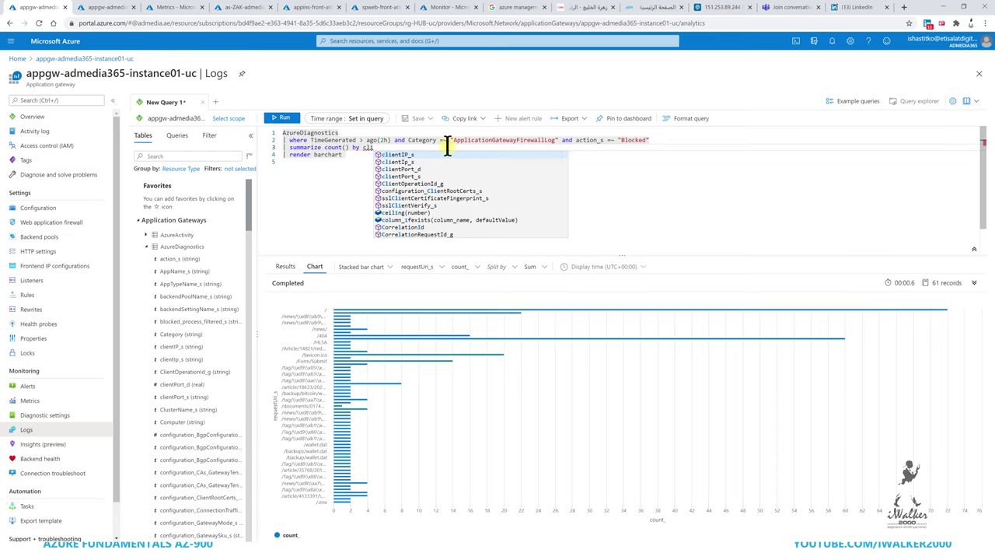
key(Down)
key(Up)
key(Down)
key(Up)
key(Down)
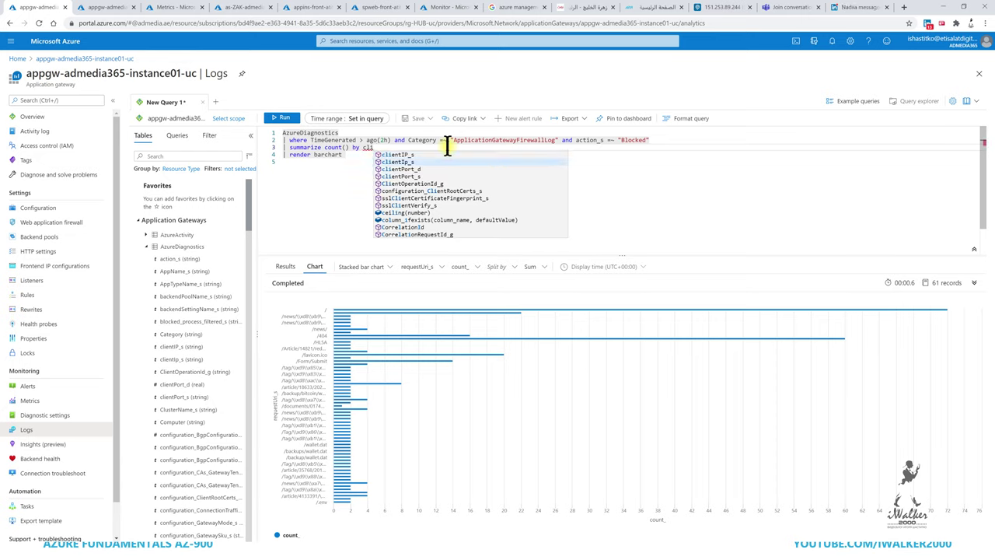
key(Up)
key(Down)
key(Up)
key(Down)
key(Up)
key(Down)
key(Return)
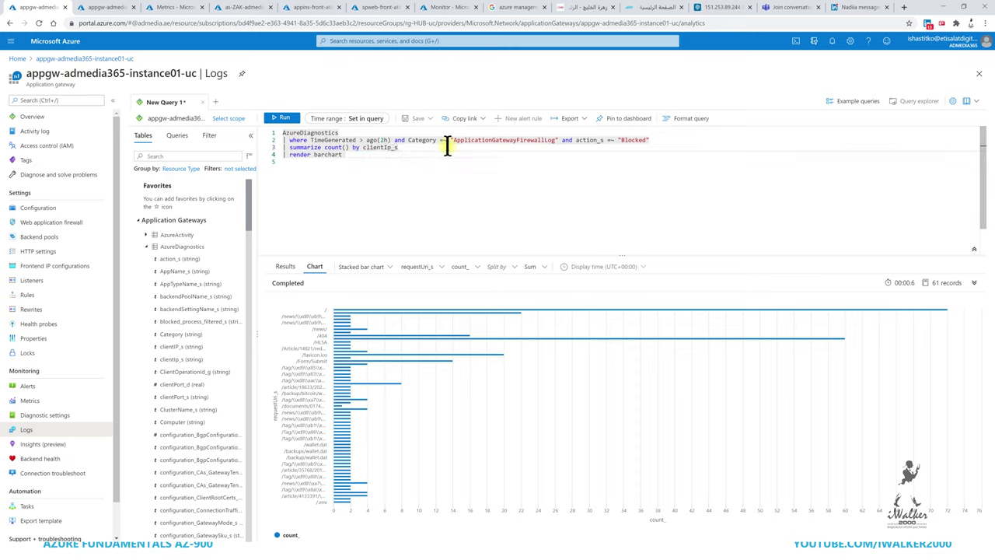
Run the blocked-requests query grouped by clientIp_s and check the counts of the longest bars in the chart.
click(281, 118)
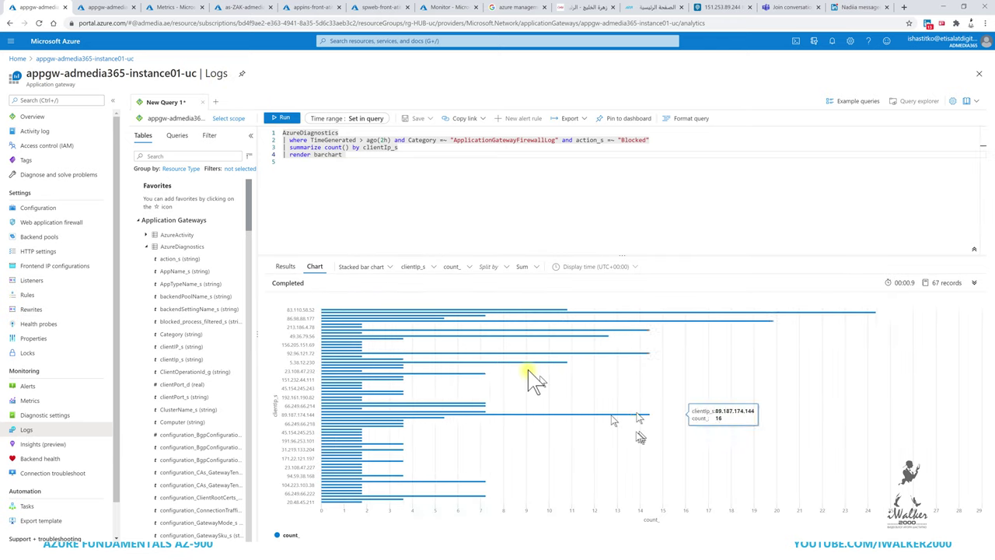
mouse_move(535, 369)
mouse_move(737, 313)
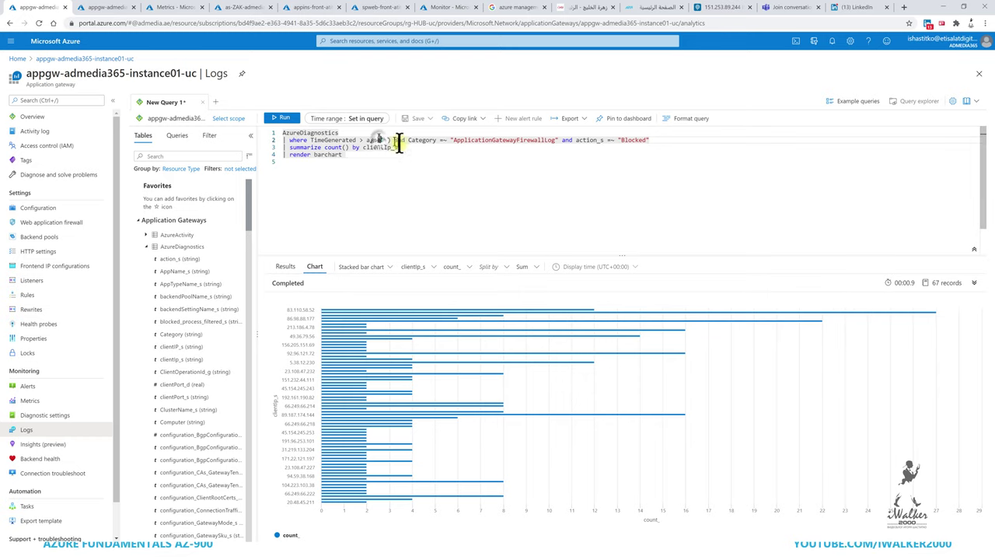
Extend the query's time filter to ago(24h), rerun it, and check the blocked-request counts per client IP.
text(4)
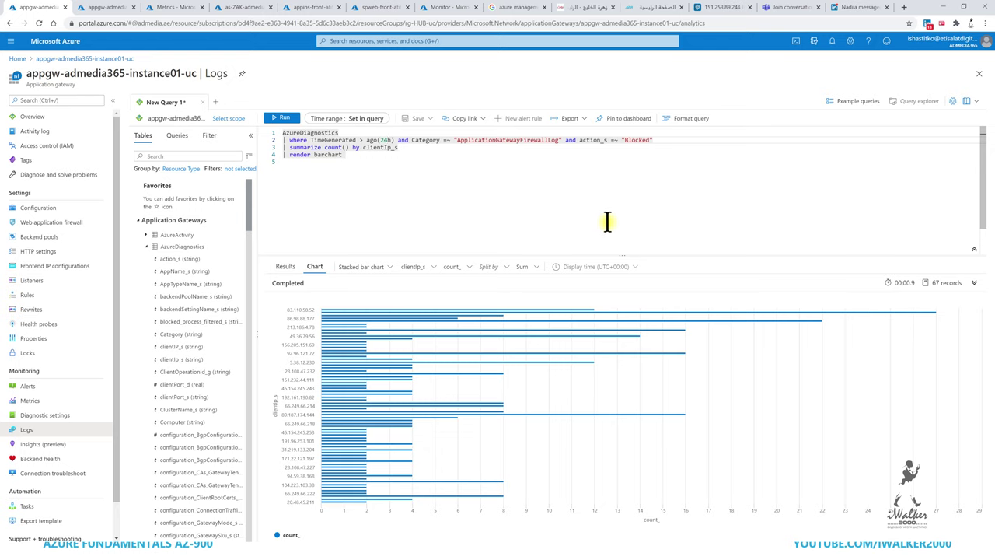
click(281, 118)
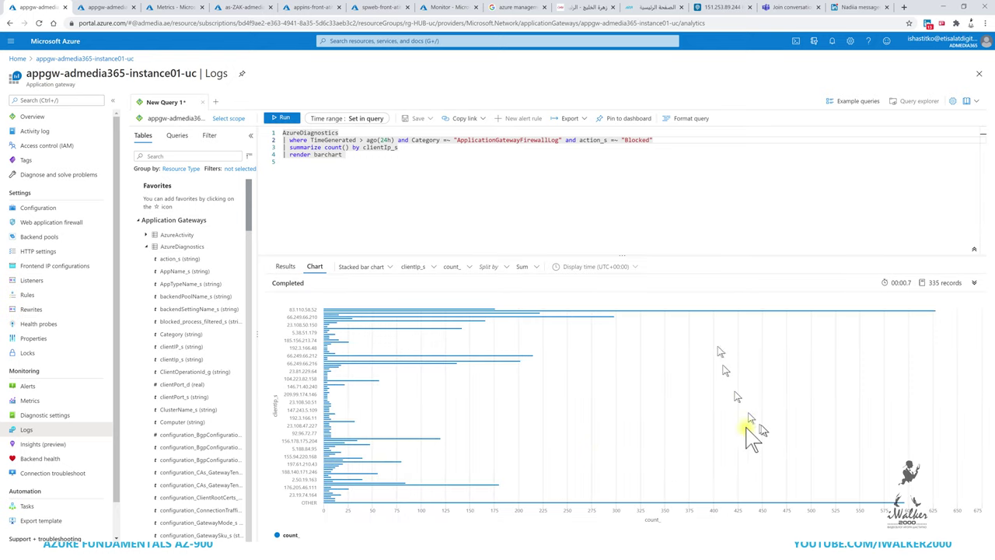
mouse_move(708, 311)
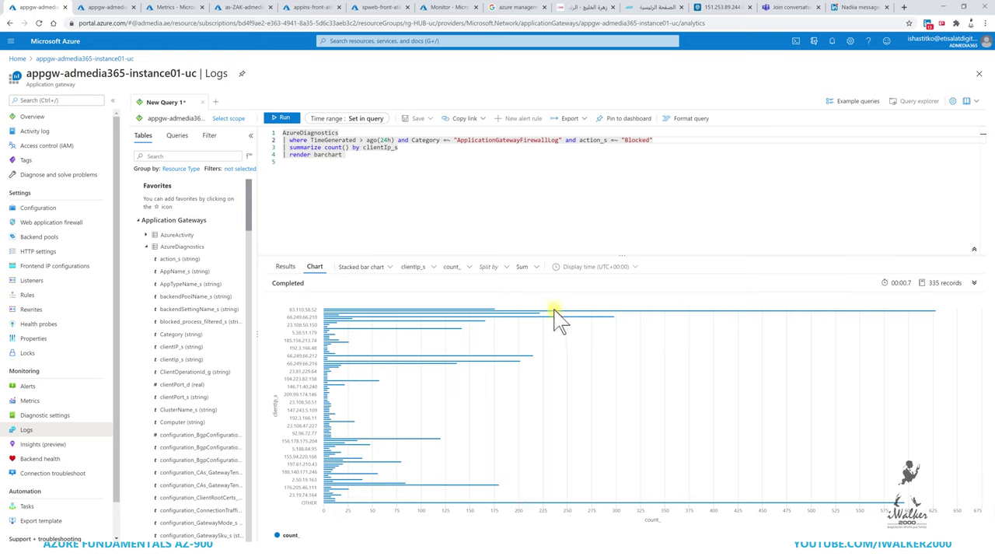
mouse_move(555, 310)
Find the Log Analytics workspaces service through the portal search and open the logan-appvminsides-admedia360-websites workspace.
click(428, 40)
text(Log)
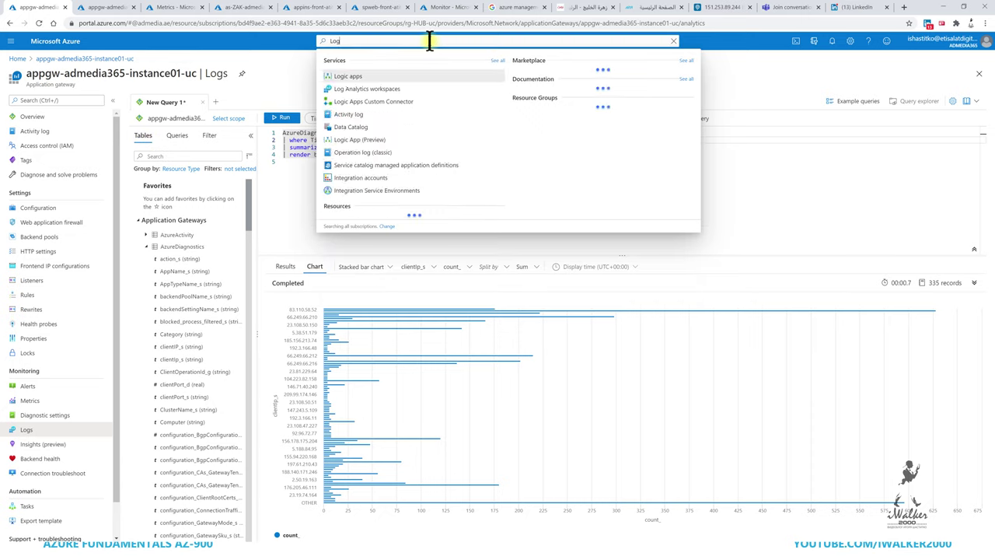
key(Down)
key(Return)
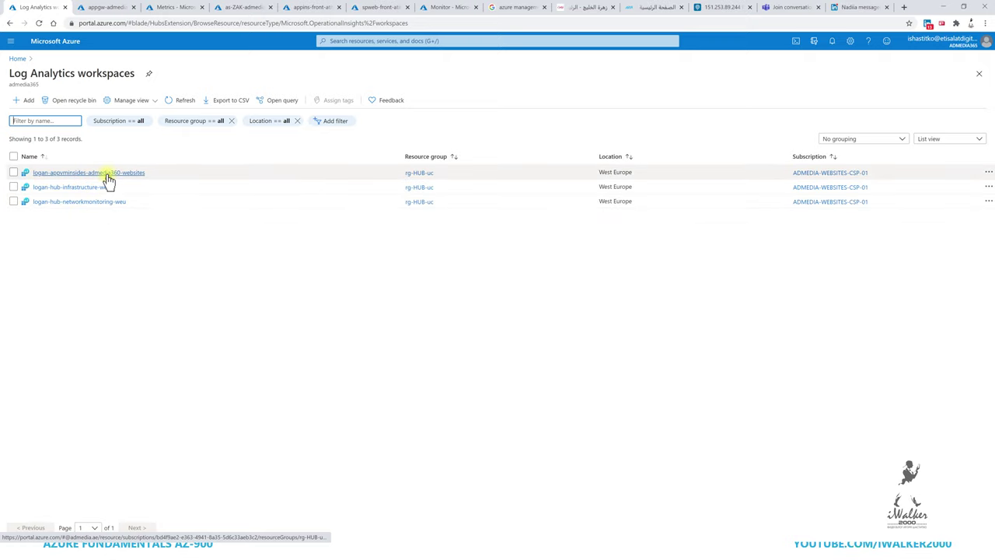
click(103, 174)
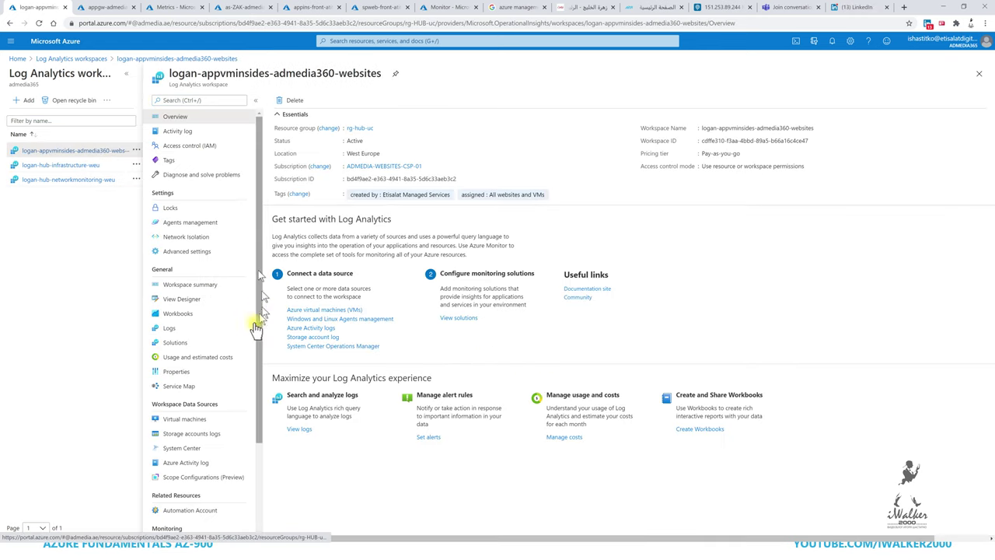
View the workspace's Logs query editor with the example queries dismissed, and open its SQLAdvancedThreatProtection solution.
click(200, 331)
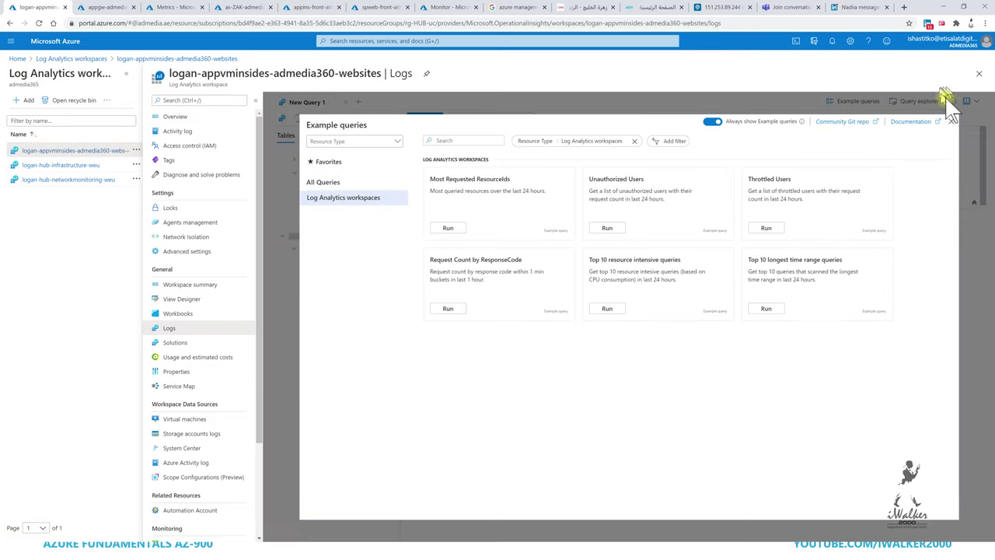
click(953, 124)
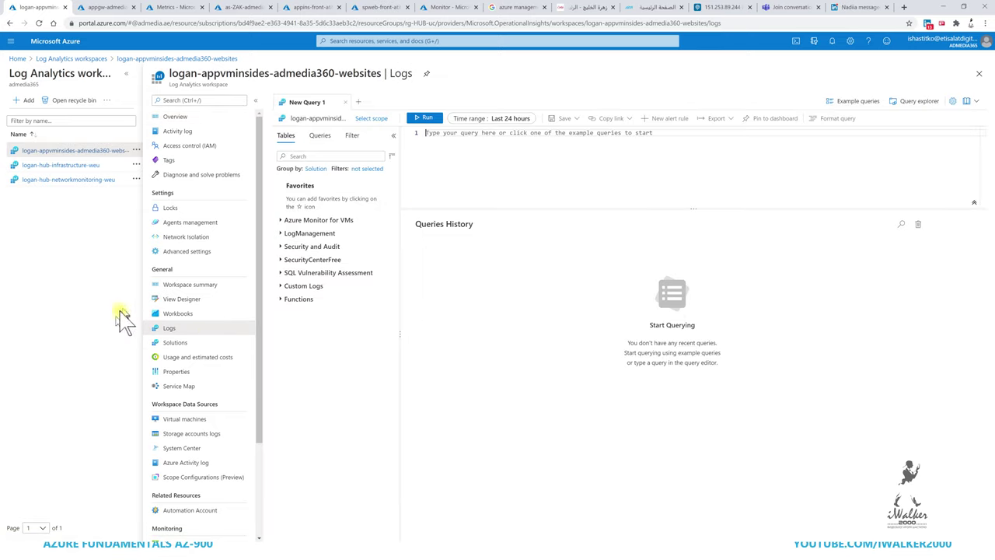
click(187, 342)
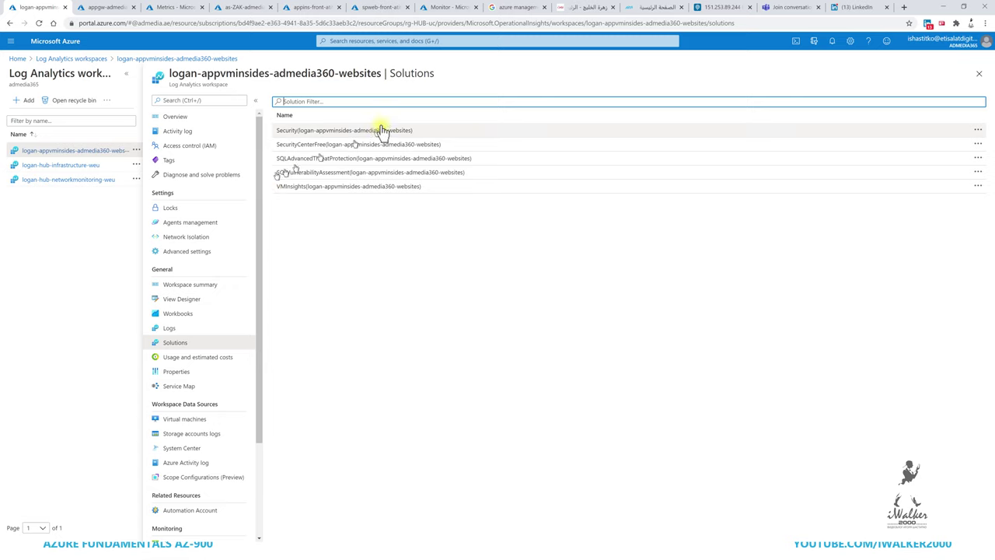
click(316, 158)
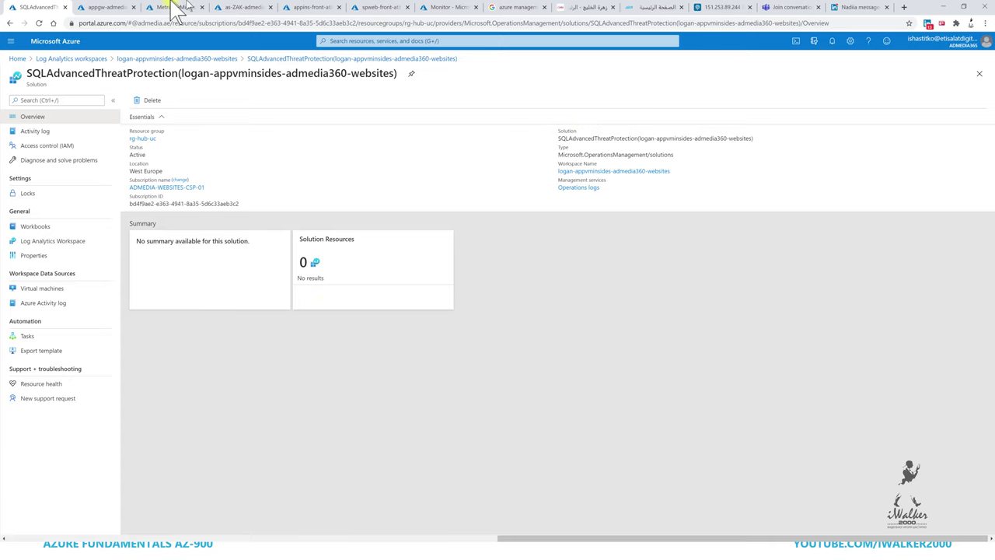
click(188, 62)
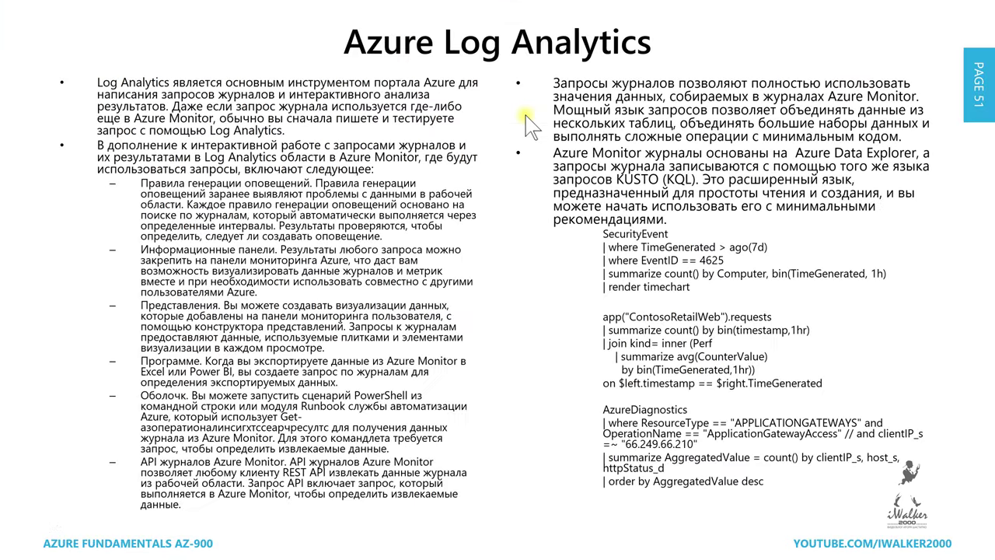
key(Right)
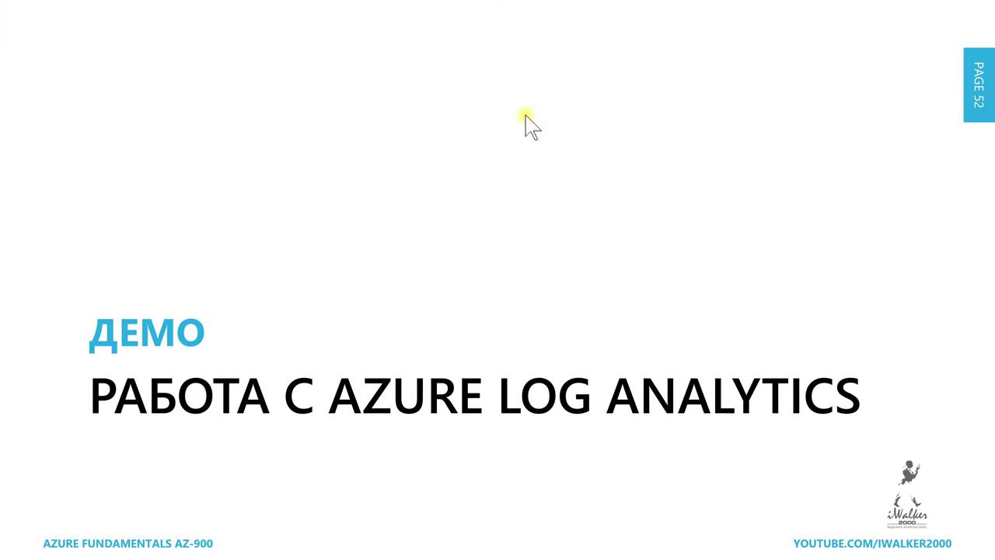